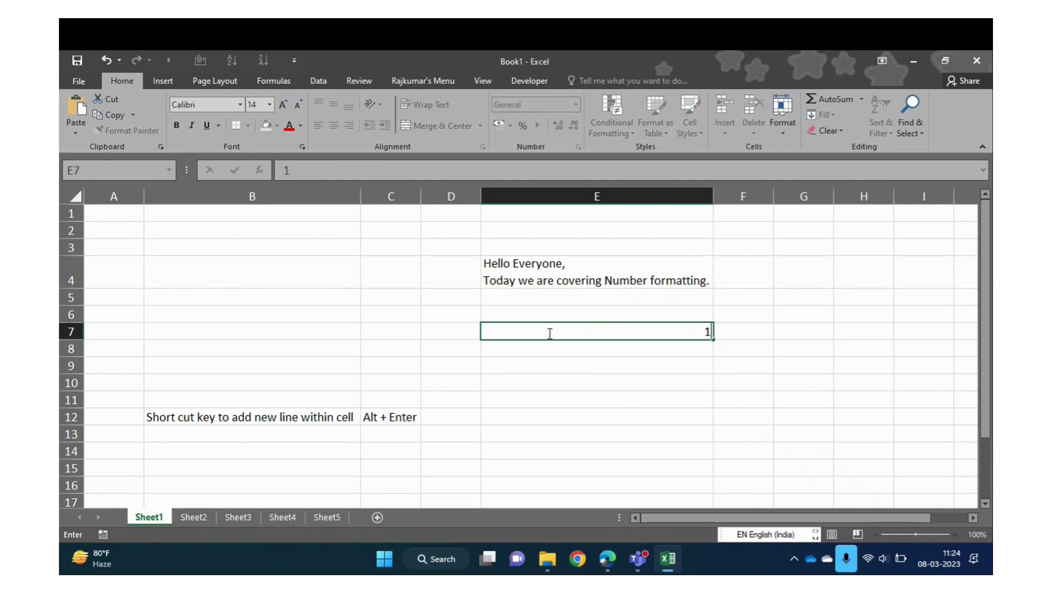
# Enter the numbers 1, 2, 3, 4 and 5 in cell E7, one per line, using Alt+Enter breaks
pyautogui.press('Escape')
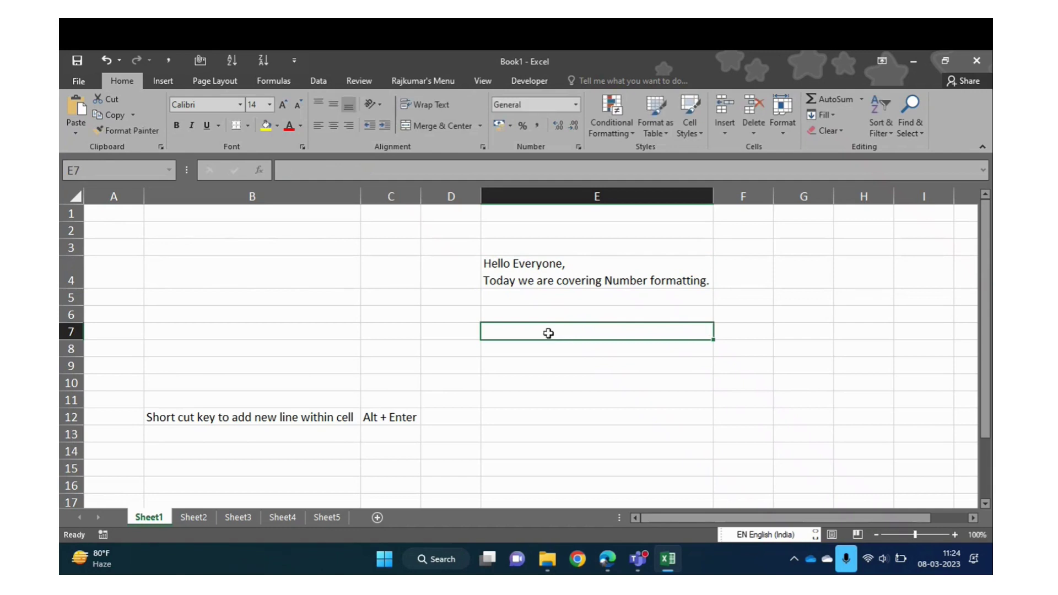
pyautogui.write('1')
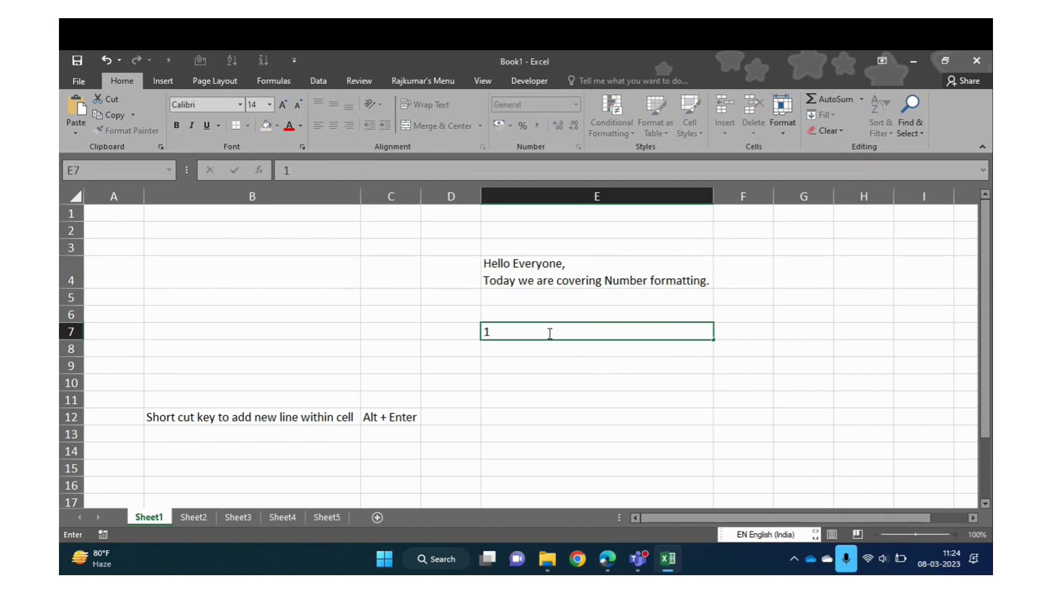
pyautogui.hotkey('alt', 'Return')
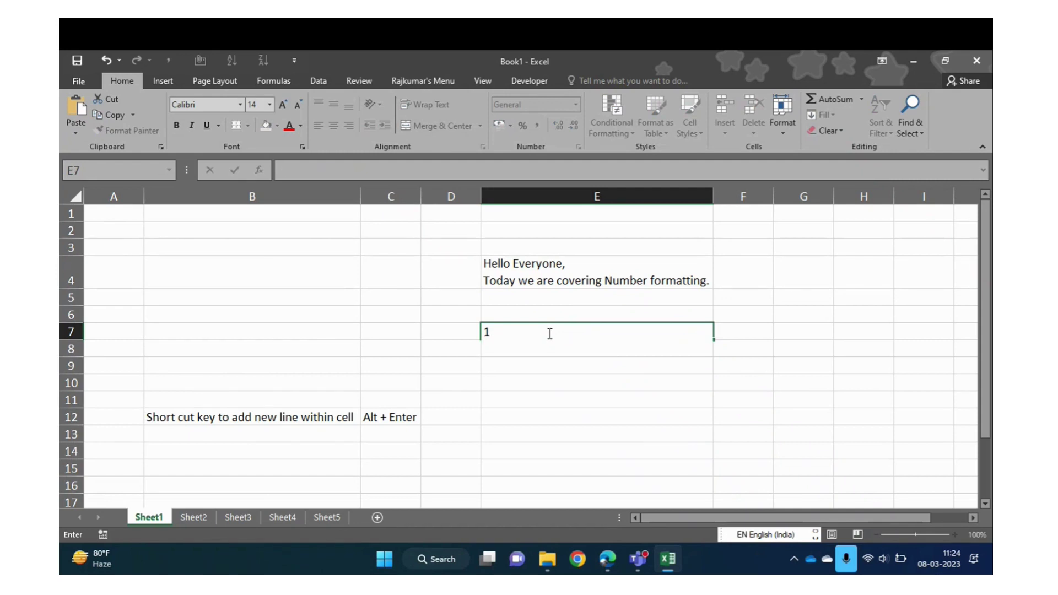
pyautogui.write('2 ')
pyautogui.write('3')
pyautogui.hotkey('alt', 'Return')
pyautogui.write('4')
pyautogui.hotkey('alt', 'Return')
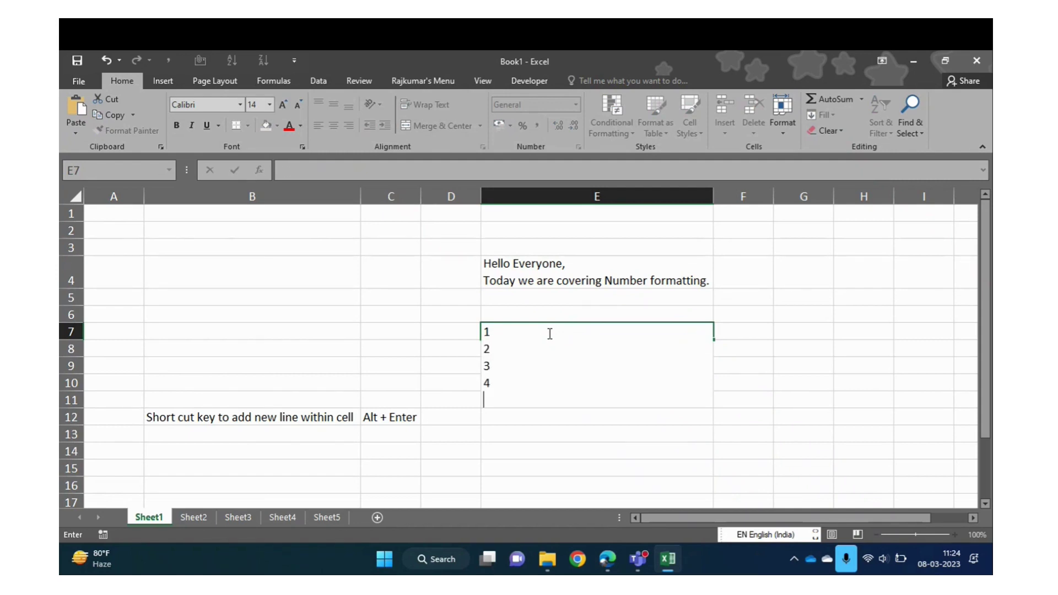
pyautogui.write('5')
pyautogui.press('Return')
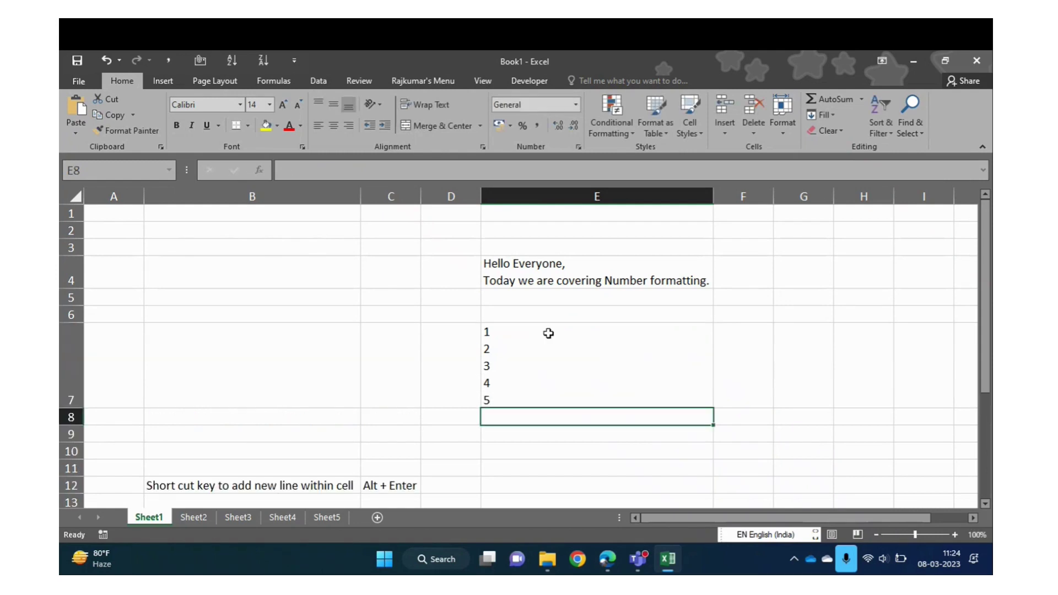
pyautogui.click(548, 333)
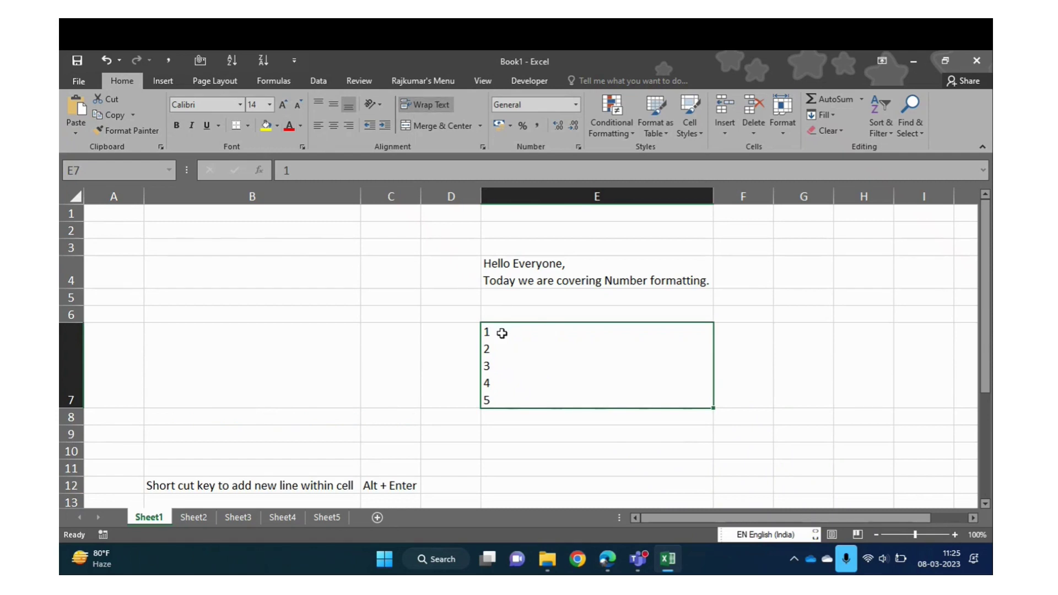
pyautogui.click(155, 499)
pyautogui.click(156, 485)
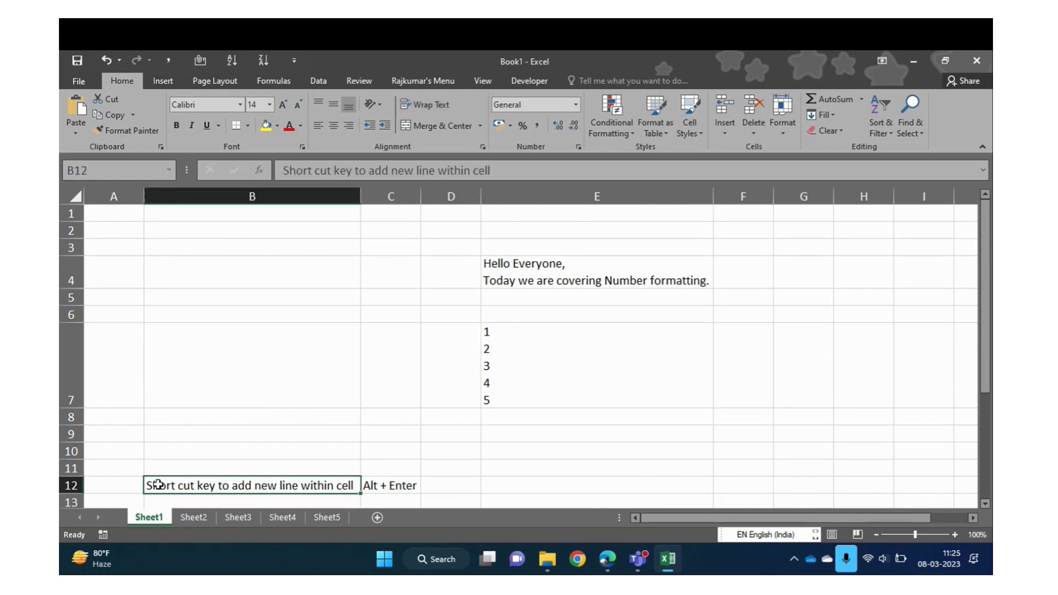
pyautogui.click(526, 349)
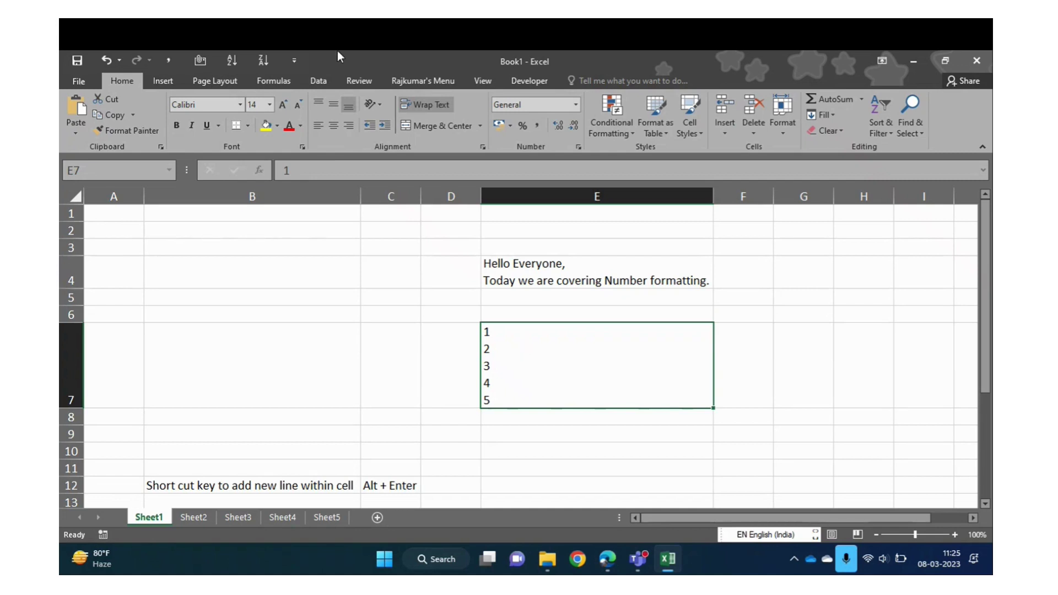
pyautogui.click(165, 485)
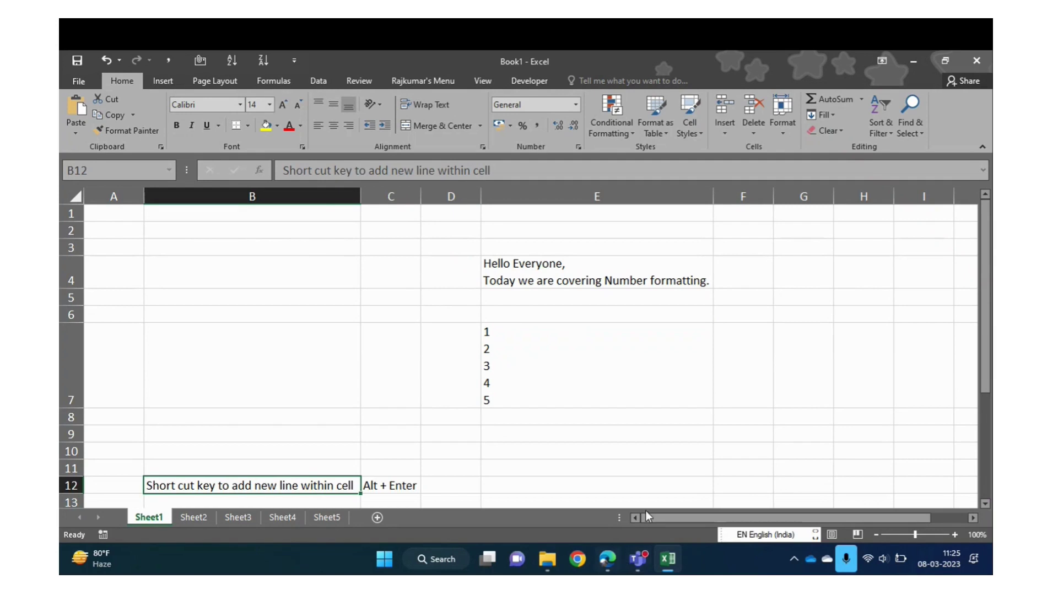
pyautogui.click(498, 331)
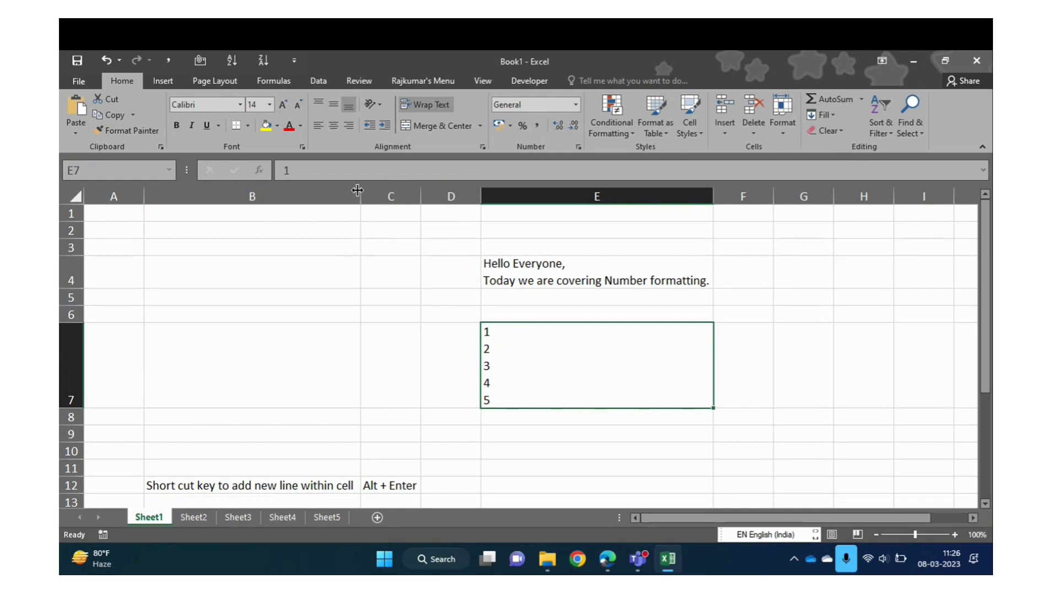
pyautogui.click(521, 431)
pyautogui.press('Down')
pyautogui.press('Down')
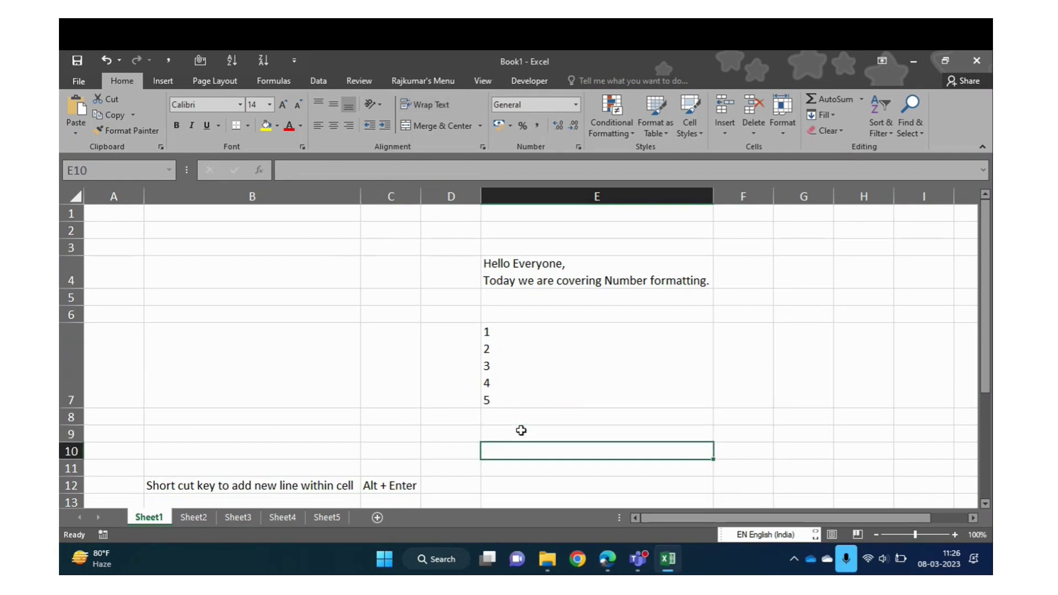
pyautogui.press('Up')
pyautogui.press('Up')
pyautogui.press('Up')
pyautogui.press('Up')
pyautogui.press('Up')
pyautogui.press('Up')
pyautogui.press('Up')
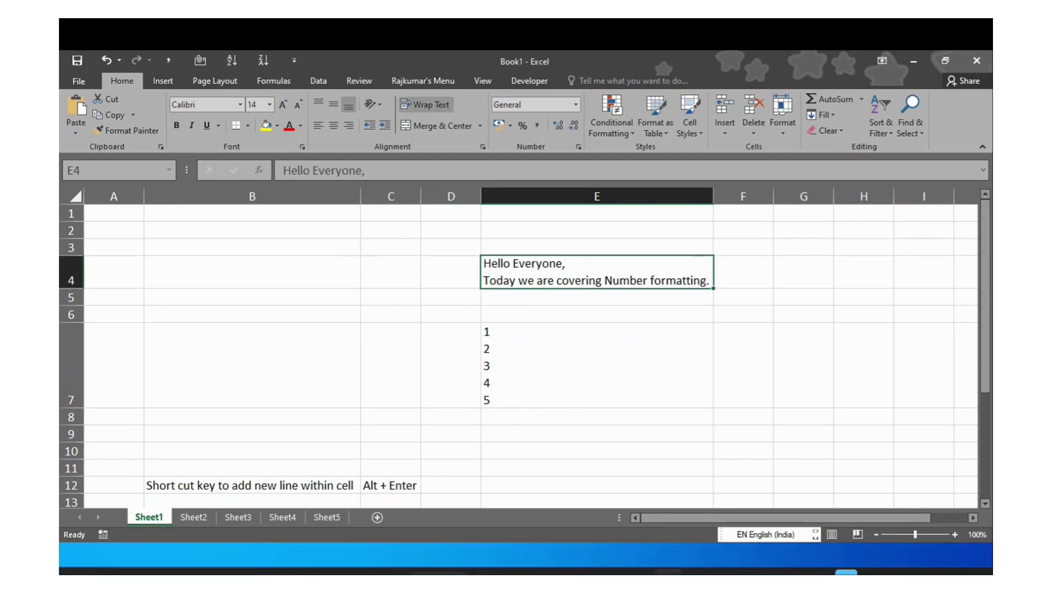
pyautogui.hotkey('ctrl', 's')
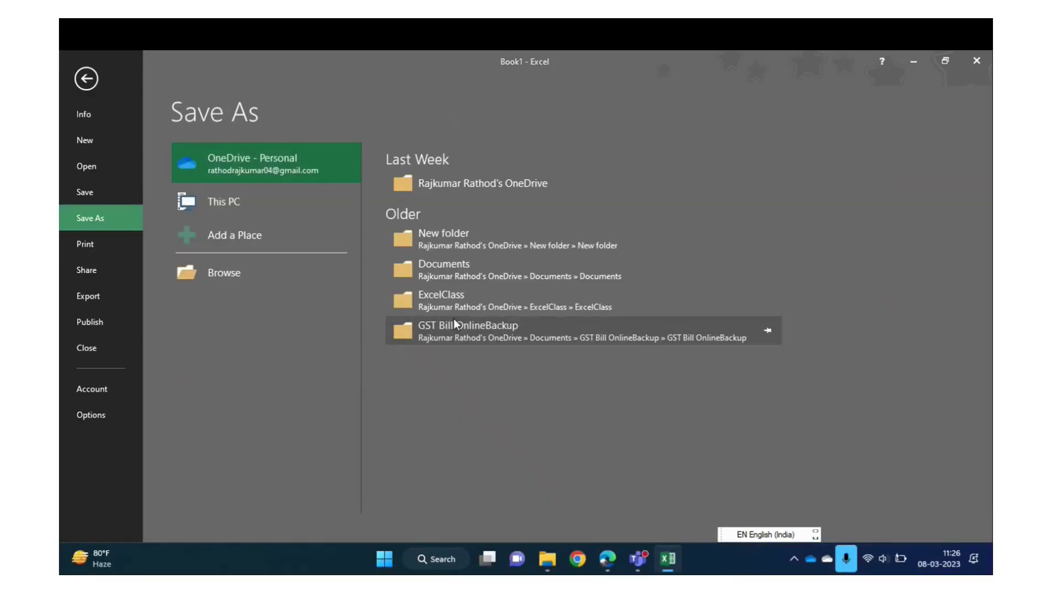
# Browse to the Assessment folder and save the workbook under the file name Day3
pyautogui.click(247, 279)
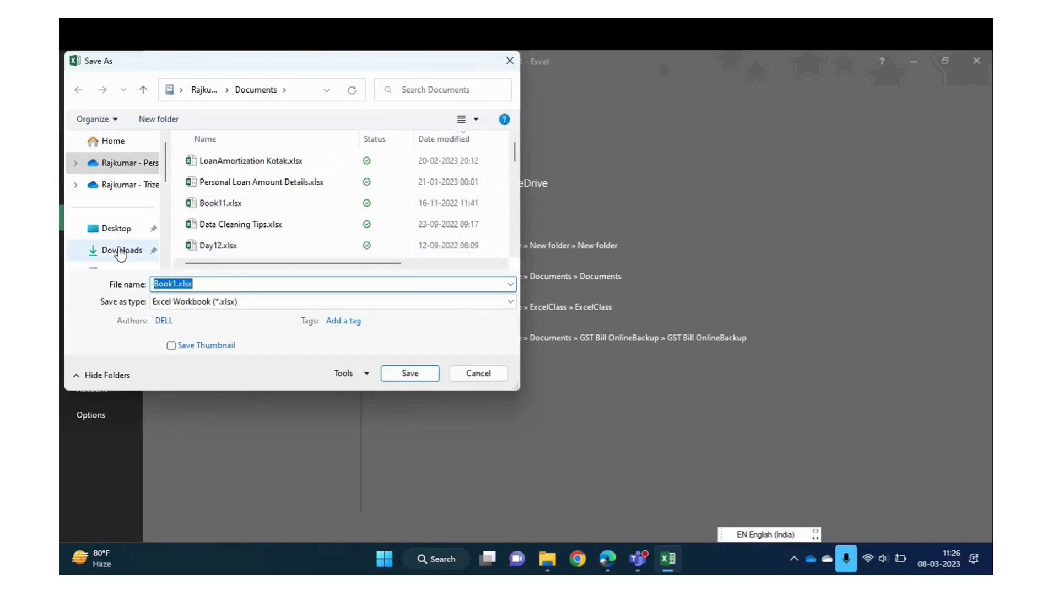
pyautogui.scroll(-3, 166, 183)
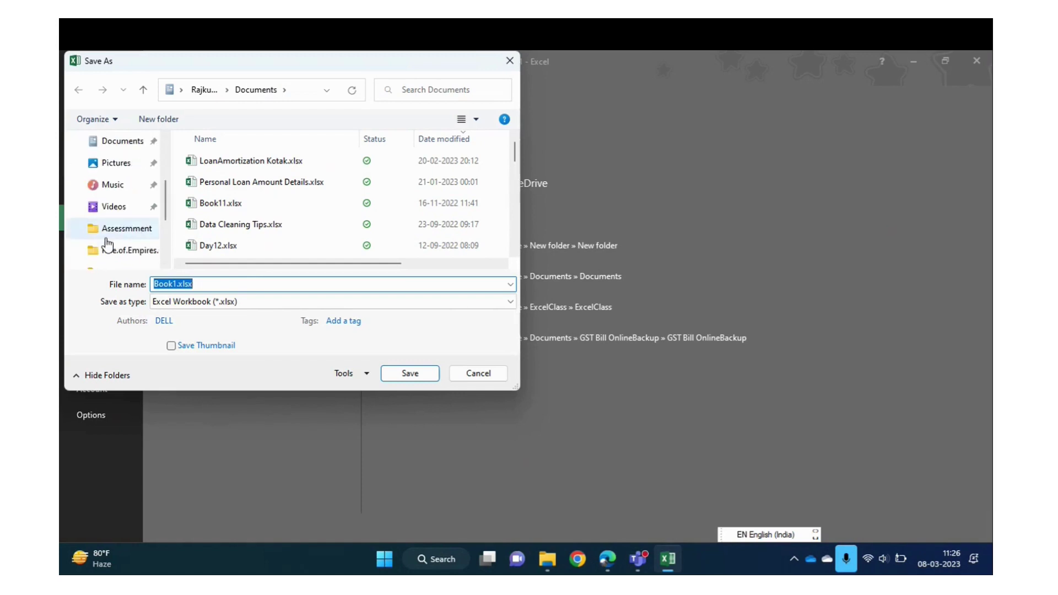
pyautogui.click(115, 240)
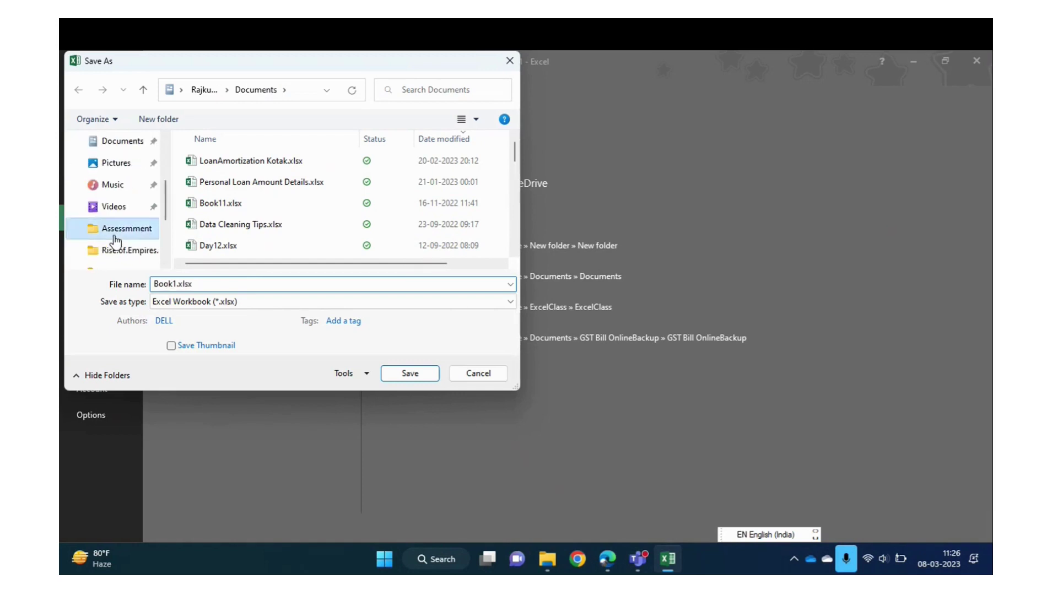
pyautogui.click(212, 290)
pyautogui.write('DA')
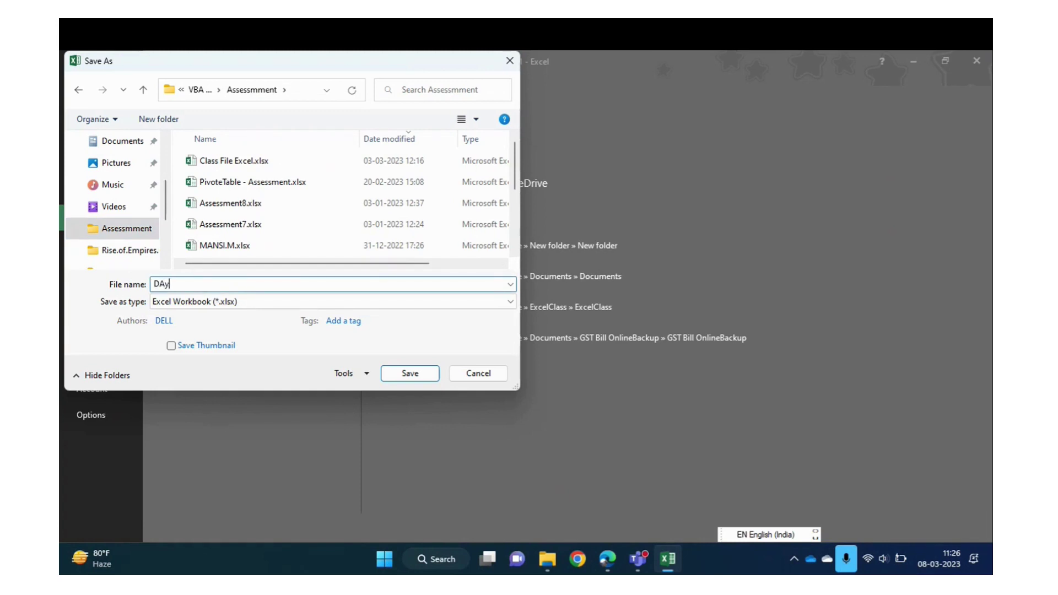
pyautogui.write('y3')
pyautogui.press('Return')
pyautogui.click(396, 290)
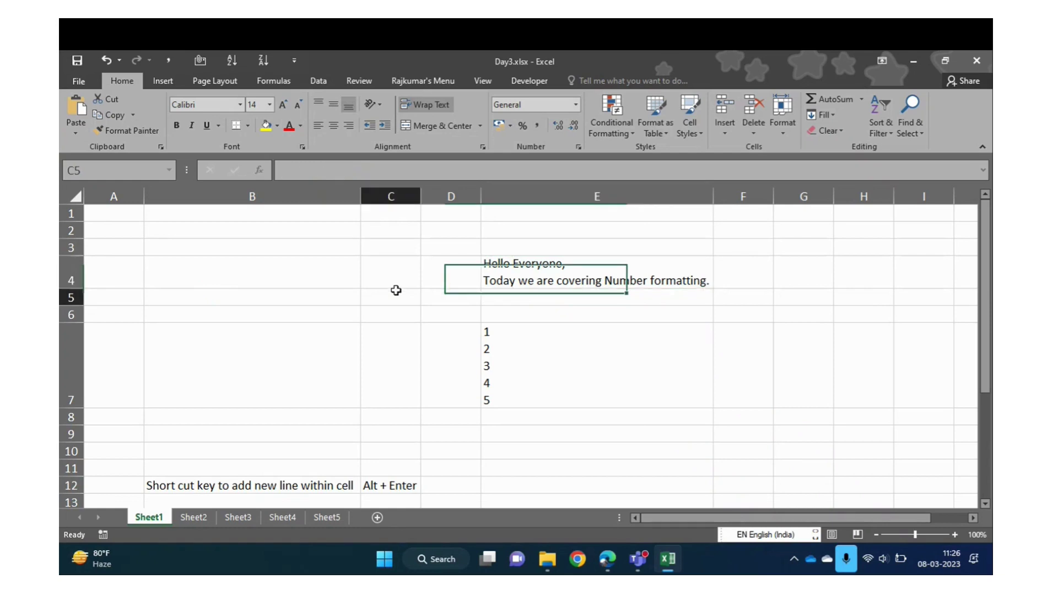
# Review the Sheet1 entries in cells E4 to E7, then move to the blank Sheet2
pyautogui.press('Up')
pyautogui.press('Up')
pyautogui.press('Up')
pyautogui.press('Up')
pyautogui.press('Down')
pyautogui.press('Right')
pyautogui.press('Right')
pyautogui.press('Down')
pyautogui.press('Down')
pyautogui.press('Down')
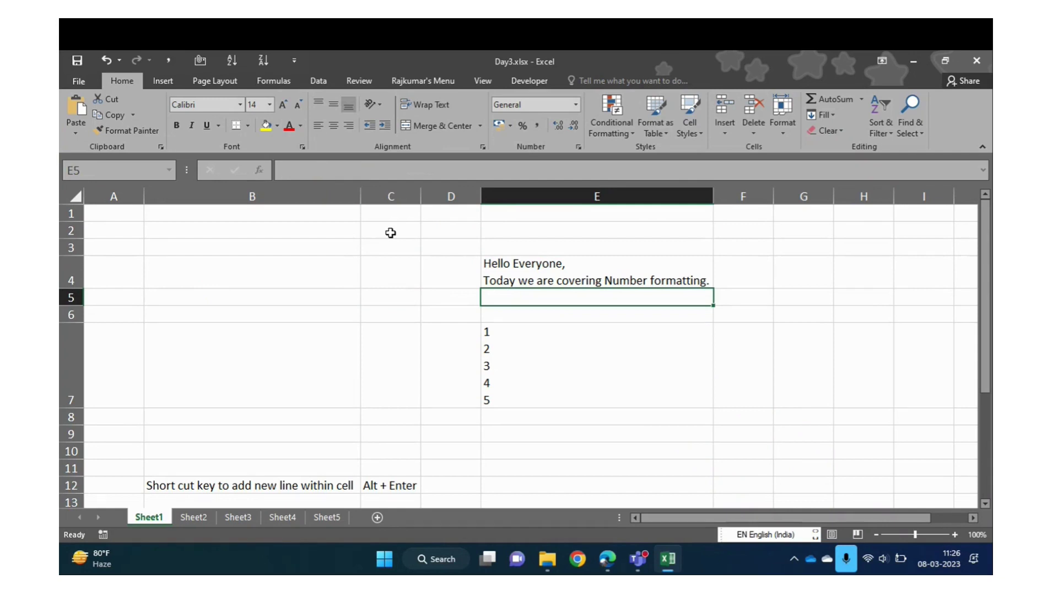
pyautogui.click(581, 346)
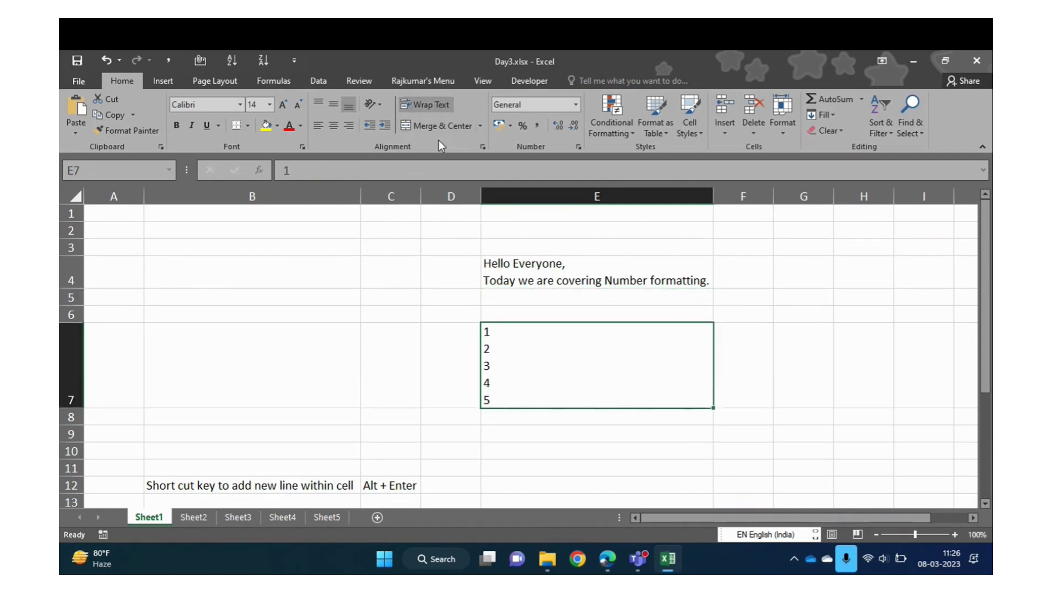
pyautogui.click(513, 265)
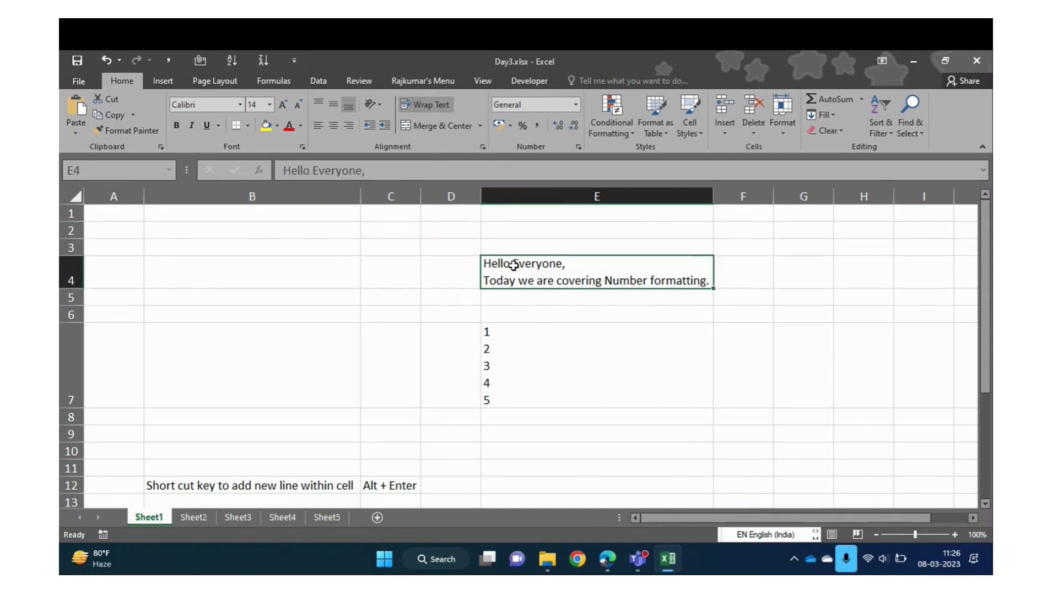
pyautogui.press('Down')
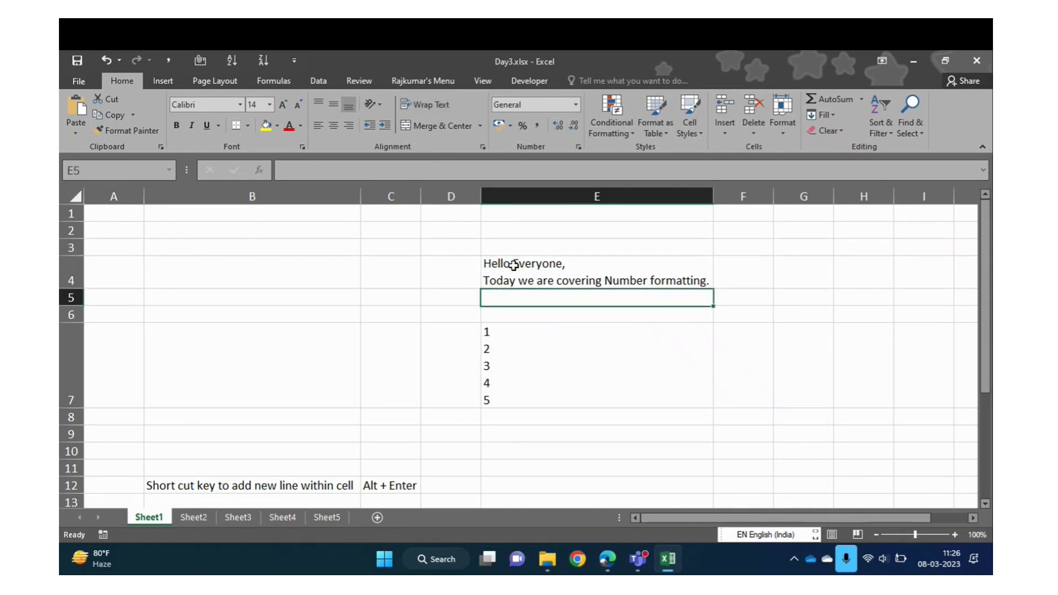
pyautogui.press('Down')
pyautogui.press('Down')
pyautogui.press('Right')
pyautogui.press('Down')
pyautogui.press('Down')
pyautogui.press('Down')
pyautogui.press('Down')
pyautogui.press('Down')
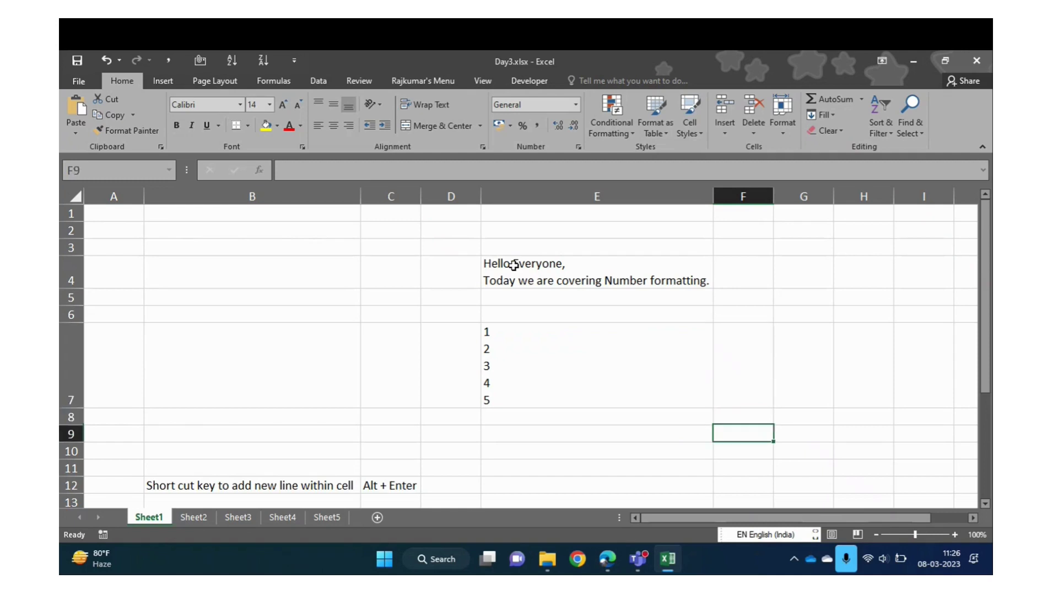
pyautogui.click(197, 518)
# Type the headers Section Manager, Team Leaders and HC into cells C4, D4 and E4
pyautogui.click(225, 308)
pyautogui.hotkey('ctrl', 'Up')
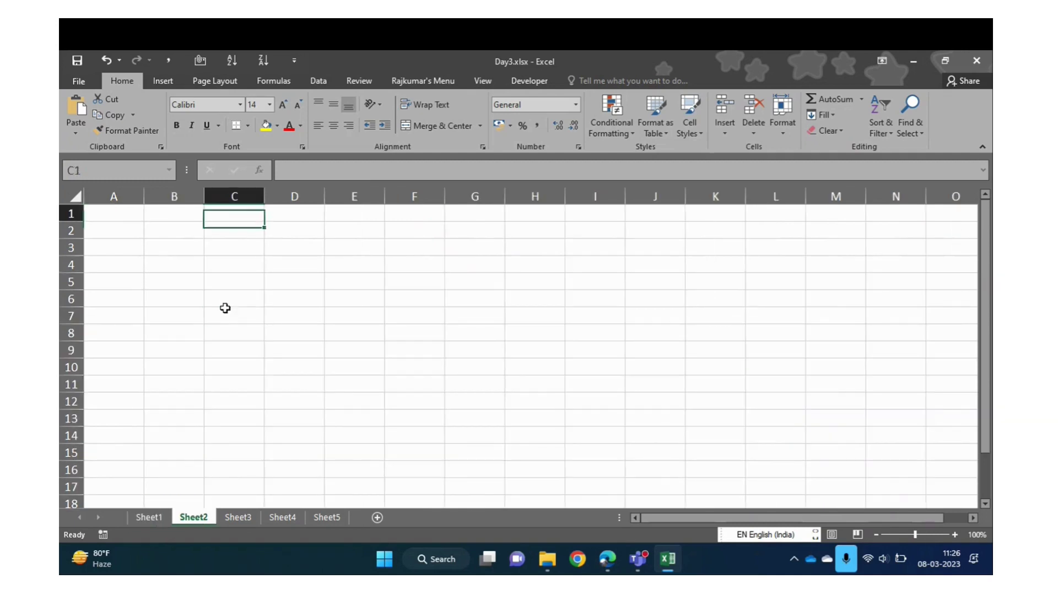
pyautogui.press('Down')
pyautogui.press('Down')
pyautogui.press('Down')
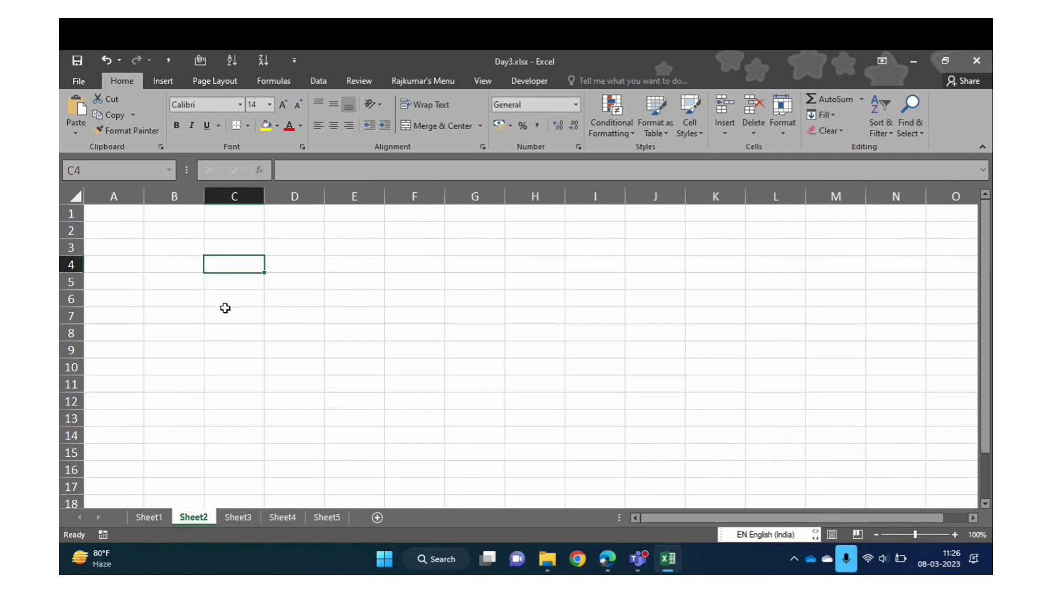
pyautogui.write('Section')
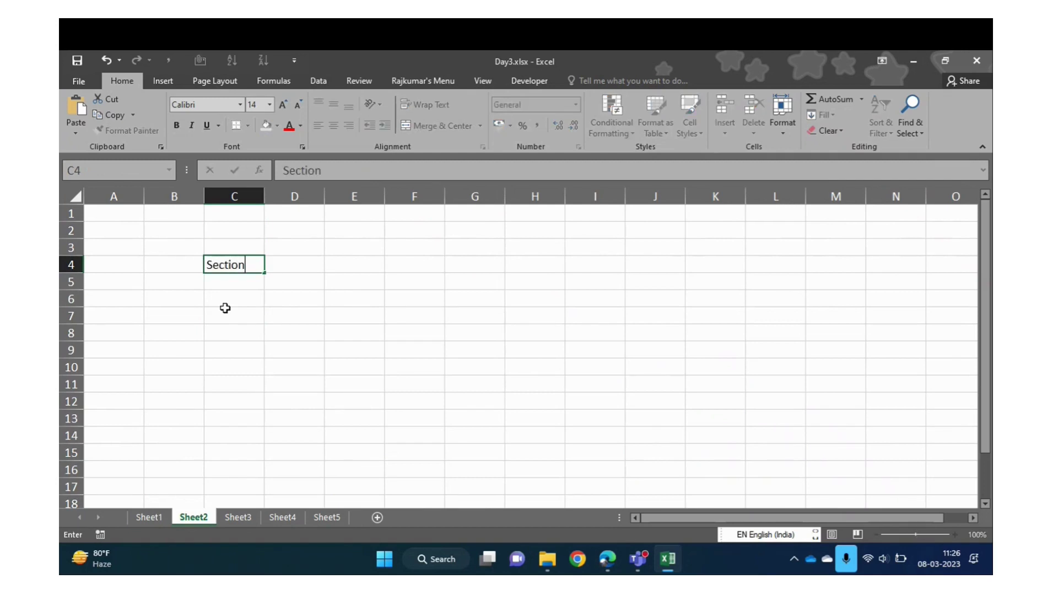
pyautogui.write(' Manager')
pyautogui.press('Tab')
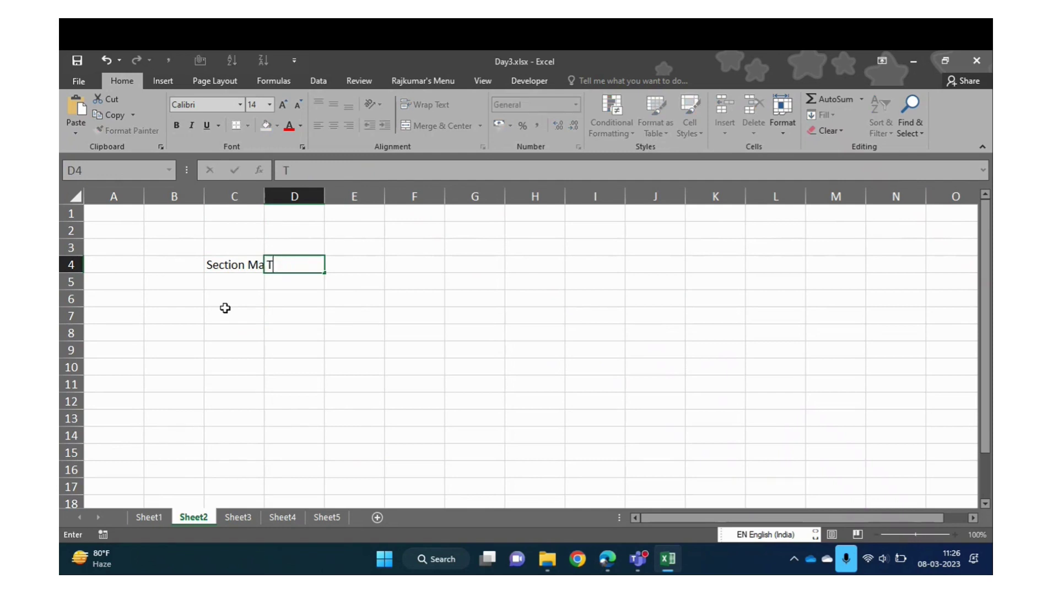
pyautogui.write('Team Leaders')
pyautogui.press('Tab')
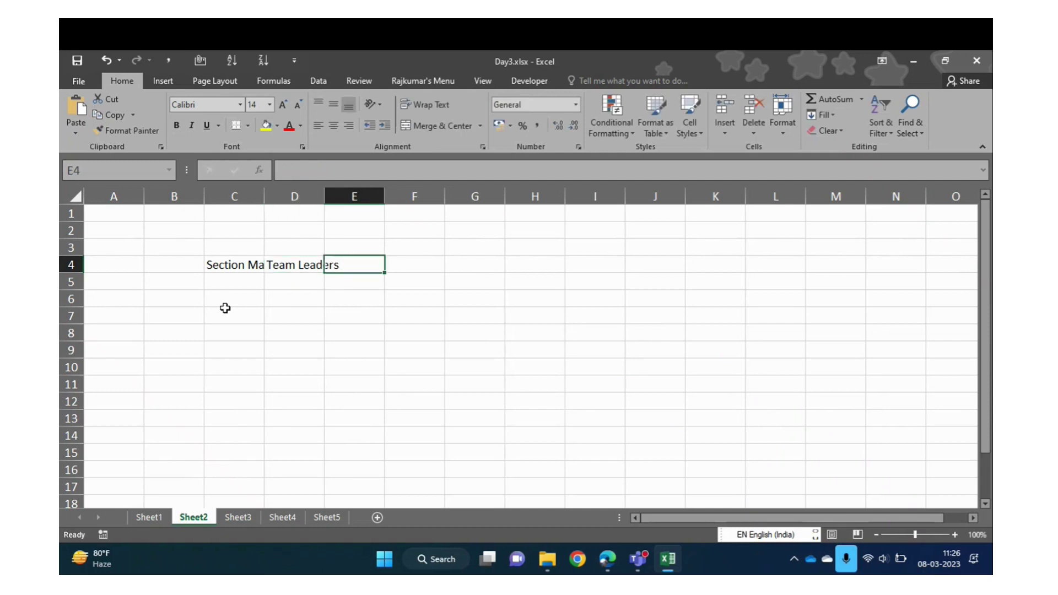
pyautogui.write('TEam')
pyautogui.press('BackSpace')
pyautogui.press('BackSpace')
pyautogui.press('BackSpace')
pyautogui.press('BackSpace')
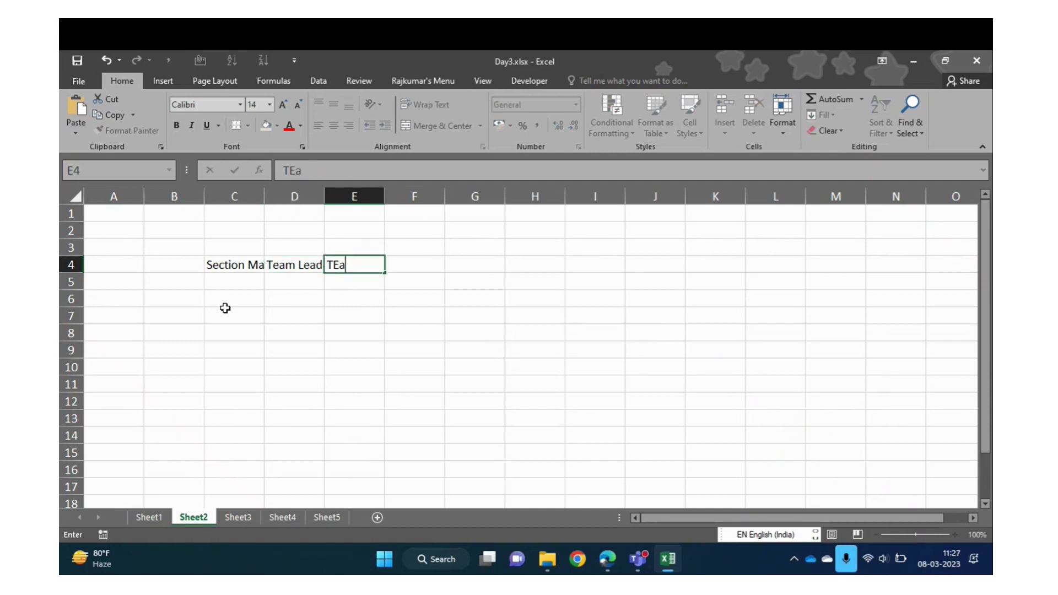
pyautogui.write('TE')
pyautogui.press('BackSpace')
pyautogui.press('BackSpace')
pyautogui.write('HC')
pyautogui.press('Return')
# Add the Operation Manager header in cell B4
pyautogui.press('Up')
pyautogui.press('Left')
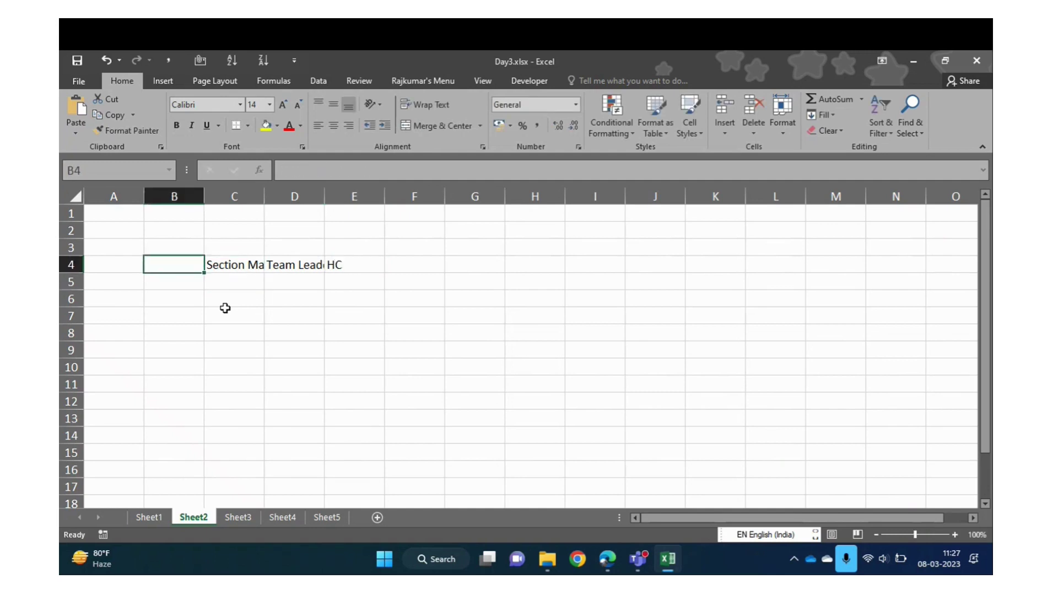
pyautogui.write('opea')
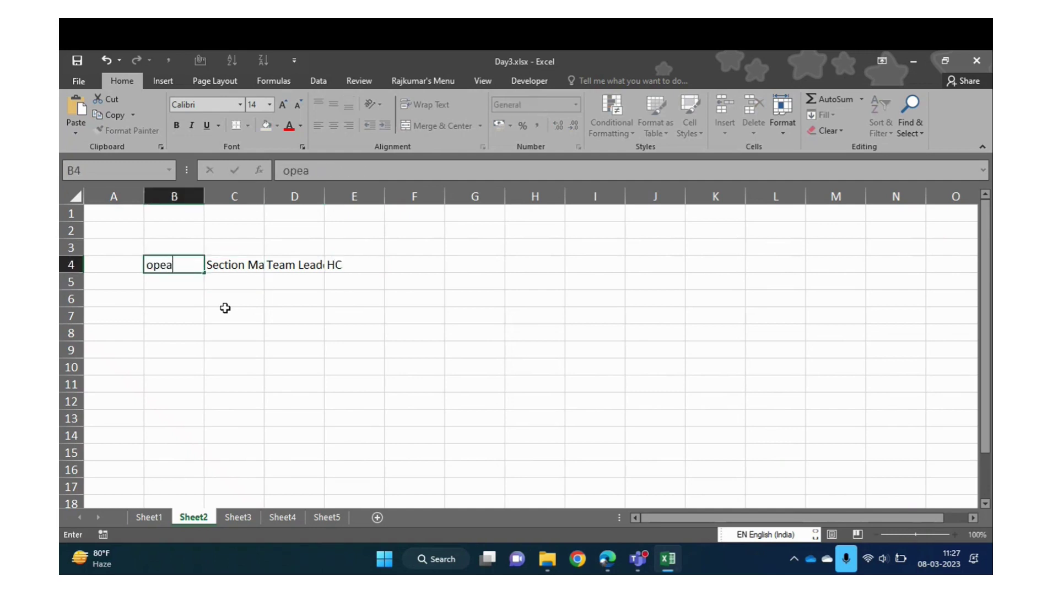
pyautogui.press('BackSpace')
pyautogui.press('BackSpace')
pyautogui.press('BackSpace')
pyautogui.press('BackSpace')
pyautogui.write('Operation MAnager')
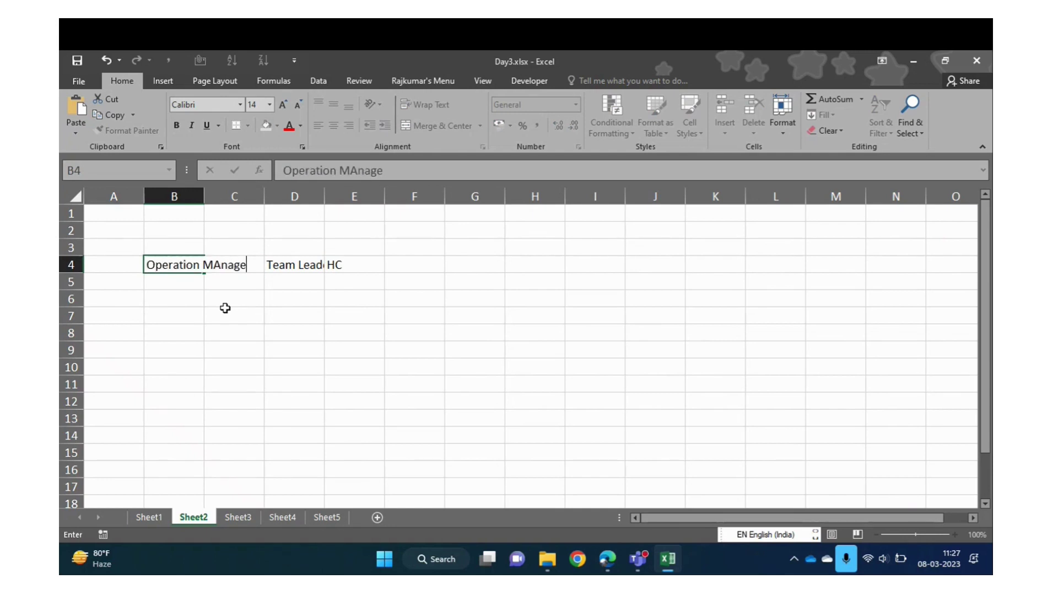
pyautogui.press('Return')
pyautogui.press('Up')
pyautogui.hotkey('ctrl', 'a')
pyautogui.hotkey('ctrl', 'a')
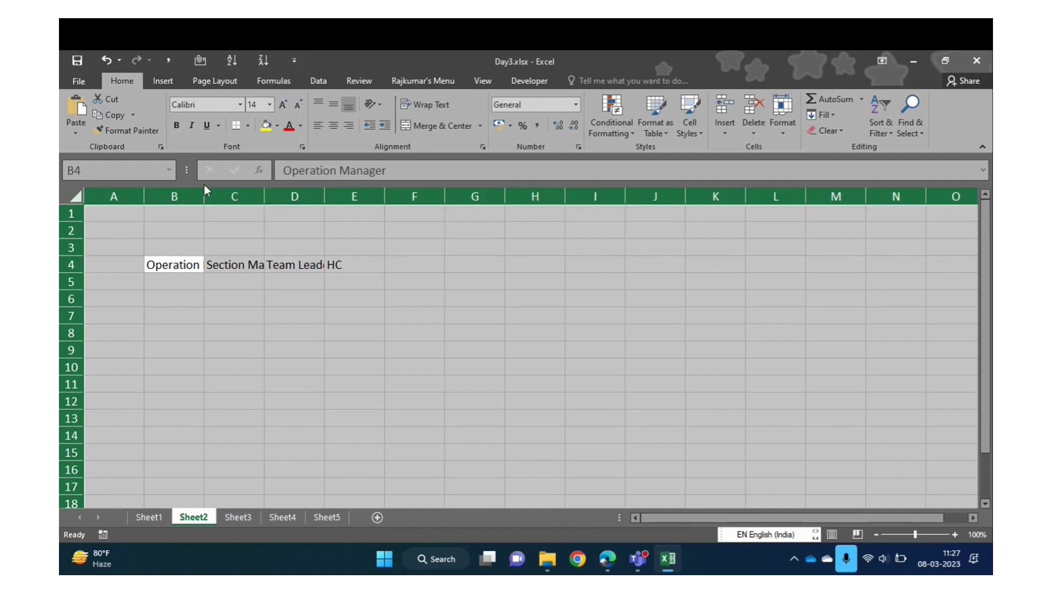
# AutoFit all column widths so the row 4 headers show in full
pyautogui.doubleClick(201, 192)
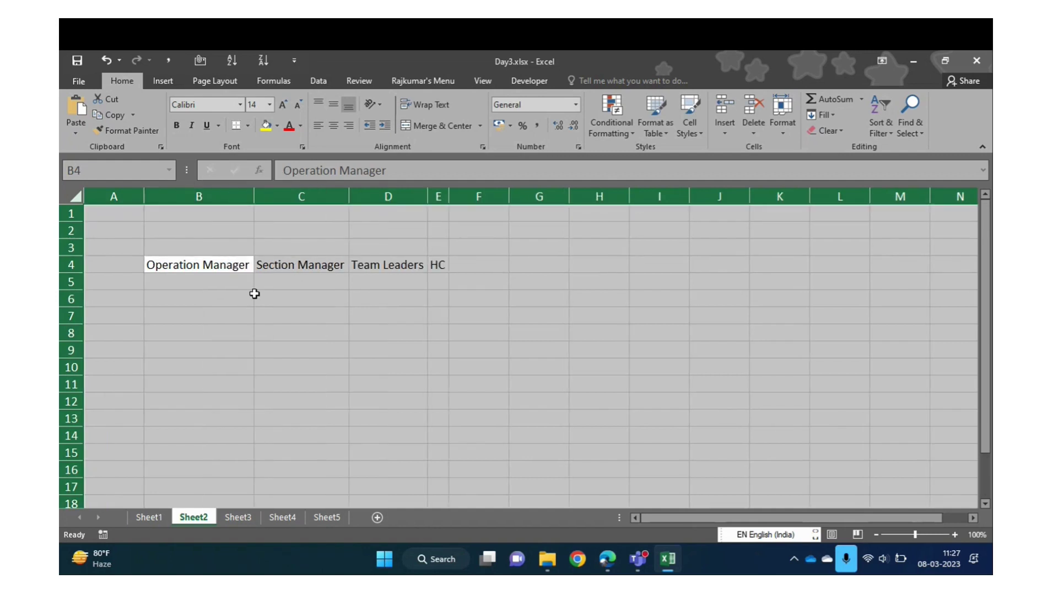
pyautogui.click(255, 298)
pyautogui.press('Left')
pyautogui.press('Up')
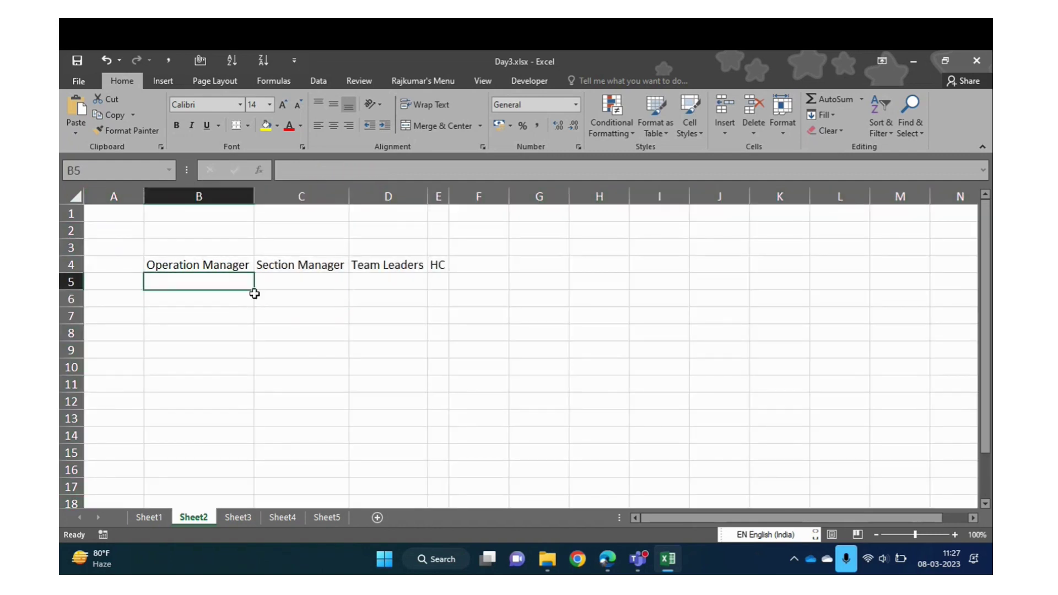
pyautogui.press('Up')
pyautogui.press('Down')
pyautogui.hotkey('shift', 'Down')
pyautogui.hotkey('shift', 'Down')
pyautogui.hotkey('shift', 'Down')
pyautogui.hotkey('shift', 'Down')
pyautogui.hotkey('shift', 'Down')
pyautogui.hotkey('shift', 'Down')
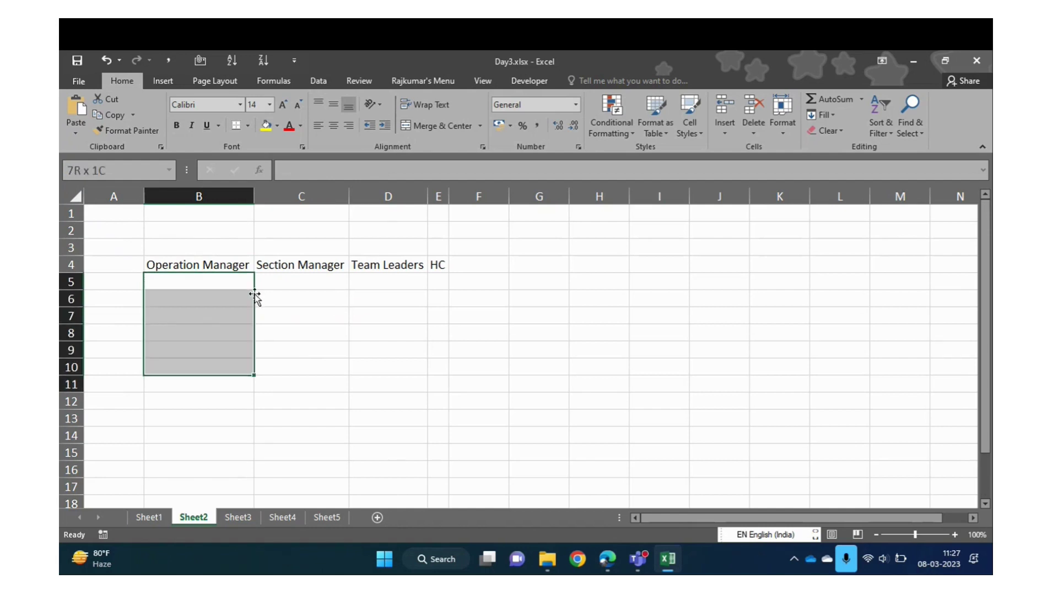
pyautogui.hotkey('shift', 'Up')
pyautogui.hotkey('shift', 'Up')
pyautogui.hotkey('shift', 'Up')
pyautogui.hotkey('shift', 'Up')
pyautogui.hotkey('shift', 'Up')
pyautogui.press('Right')
pyautogui.press('Right')
pyautogui.press('Right')
pyautogui.press('Left')
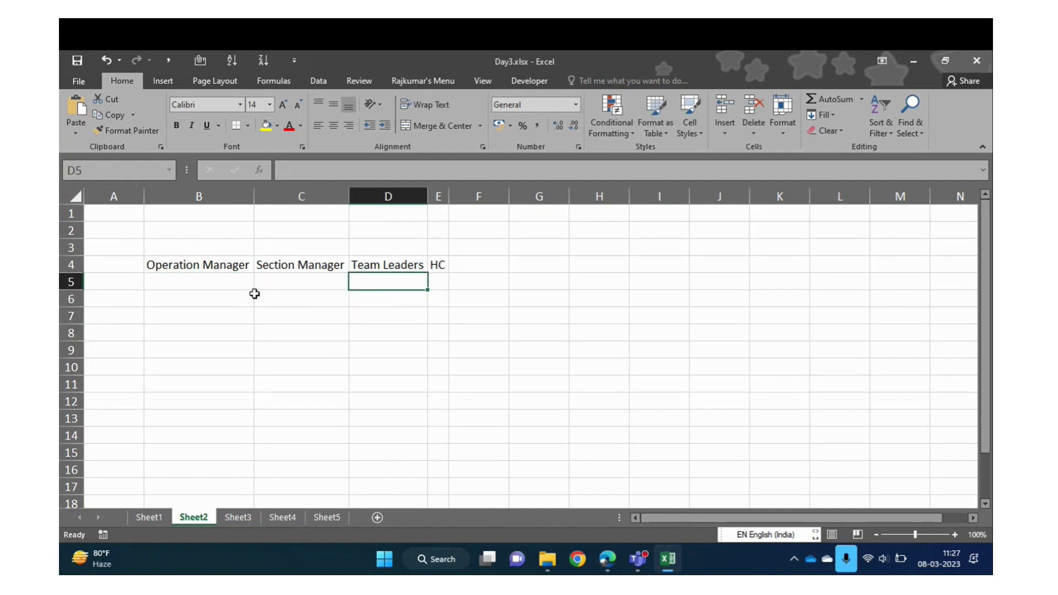
# Enter ABC in D5 and fill it down through D16 with Ctrl+D
pyautogui.write('ABC')
pyautogui.press('Return')
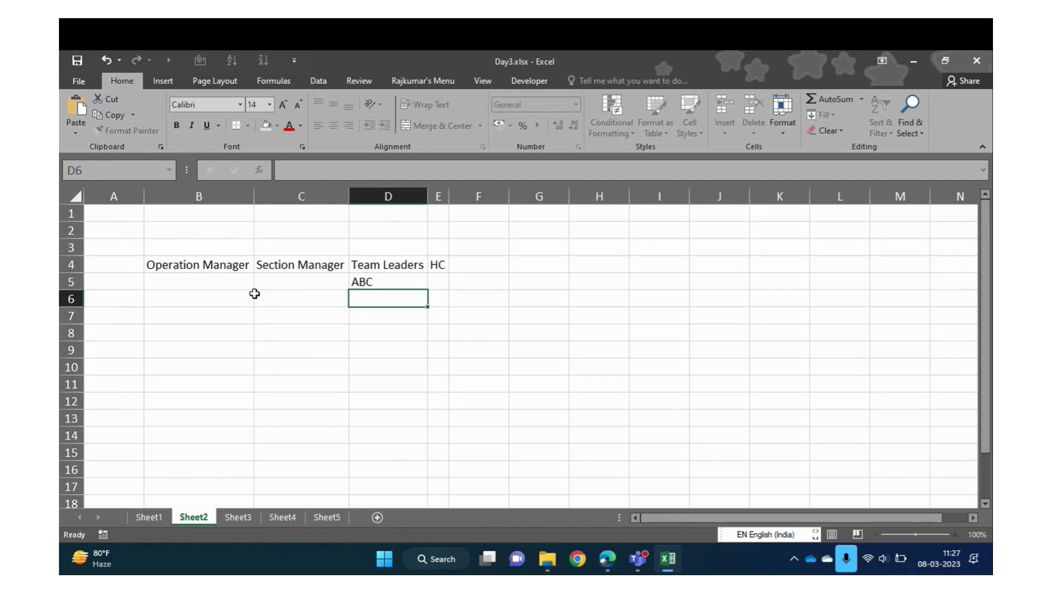
pyautogui.hotkey('shift', 'Down')
pyautogui.press('Up')
pyautogui.hotkey('shift', 'Down')
pyautogui.hotkey('shift', 'Down')
pyautogui.hotkey('shift', 'Down')
pyautogui.hotkey('shift', 'Down')
pyautogui.hotkey('shift', 'Down')
pyautogui.hotkey('shift', 'Down')
pyautogui.hotkey('shift', 'Down')
pyautogui.hotkey('shift', 'Down')
pyautogui.hotkey('shift', 'Down')
pyautogui.hotkey('shift', 'Down')
pyautogui.hotkey('shift', 'Down')
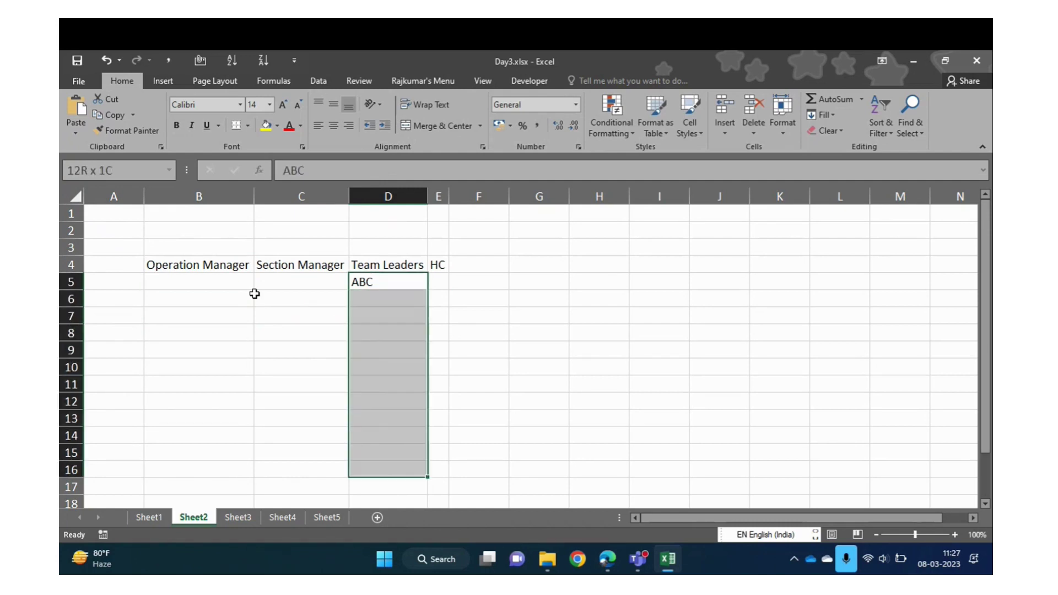
pyautogui.hotkey('ctrl', 'd')
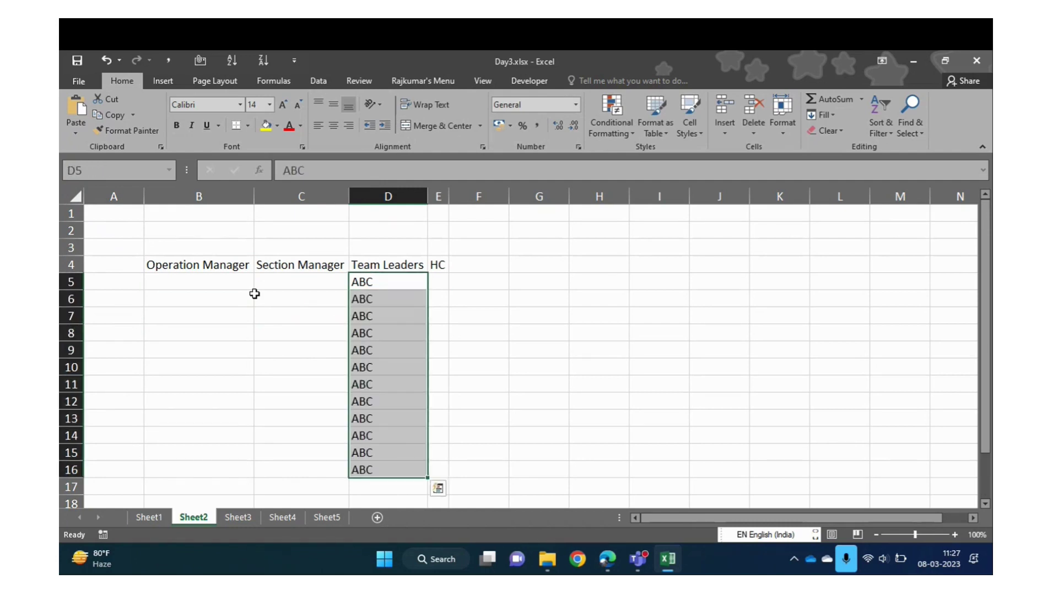
pyautogui.press('Left')
pyautogui.hotkey('shift', 'Down')
pyautogui.press('Right')
pyautogui.hotkey('shift', 'Down')
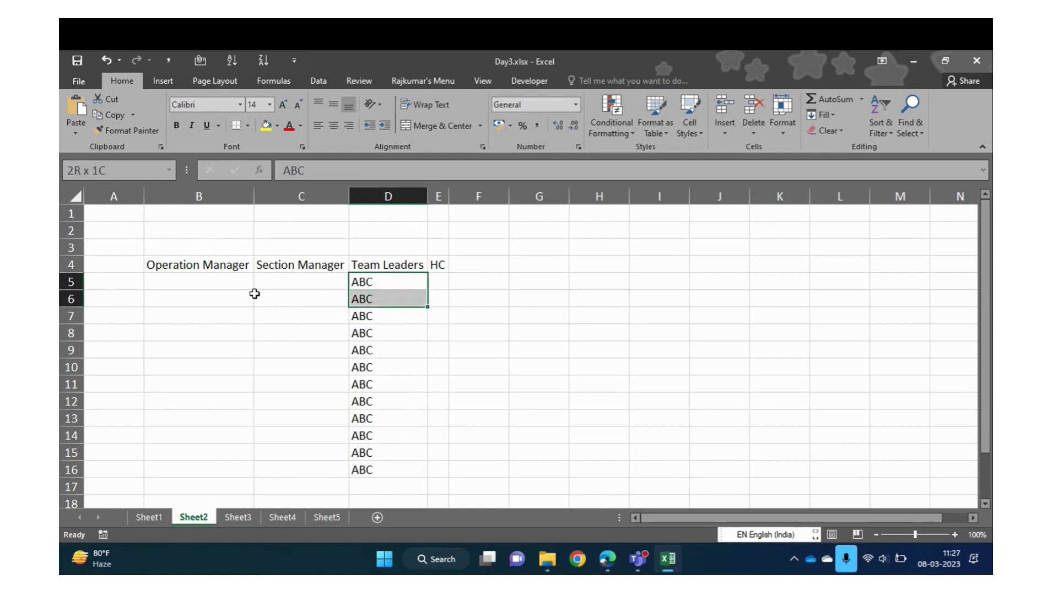
pyautogui.hotkey('shift', 'Down')
pyautogui.press('Left')
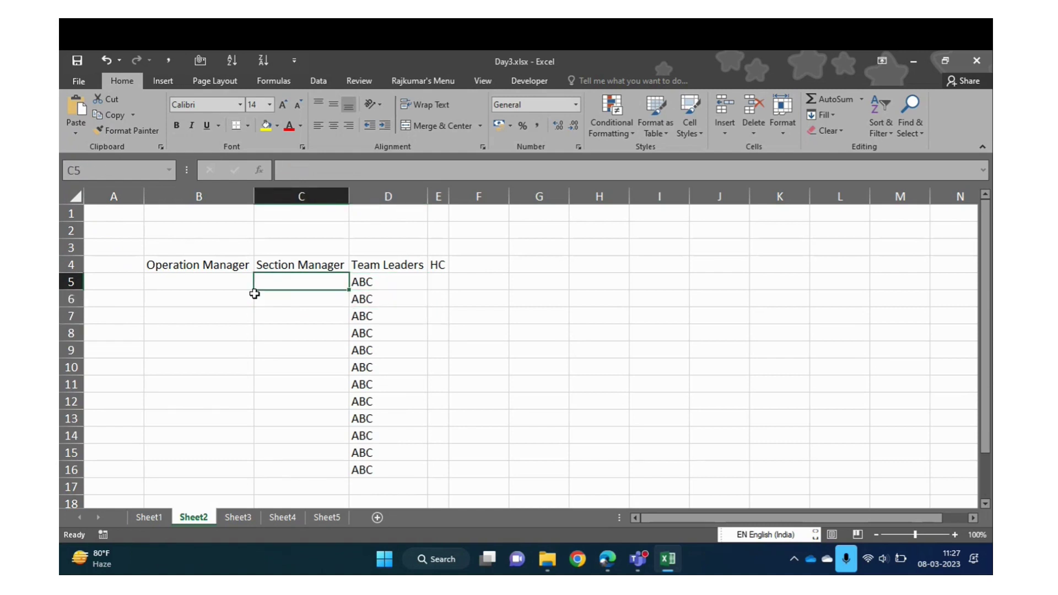
pyautogui.hotkey('shift', 'Down')
pyautogui.hotkey('shift', 'Down')
# Fill the first section manager's name into C5:C7 with Ctrl+Enter
pyautogui.write('Suchitra')
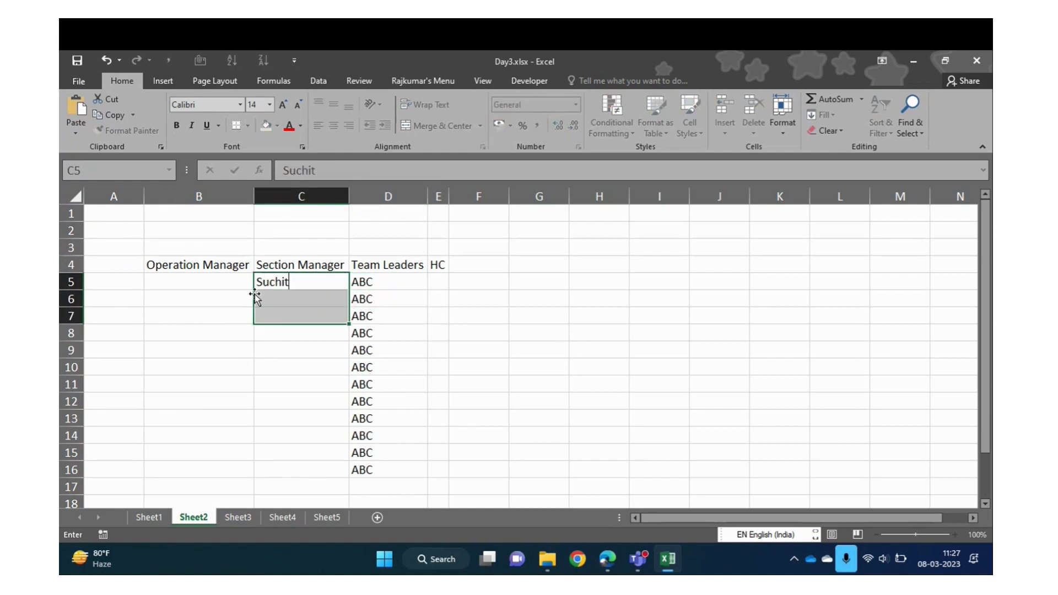
pyautogui.hotkey('ctrl', 'Return')
pyautogui.press('Down')
pyautogui.press('Down')
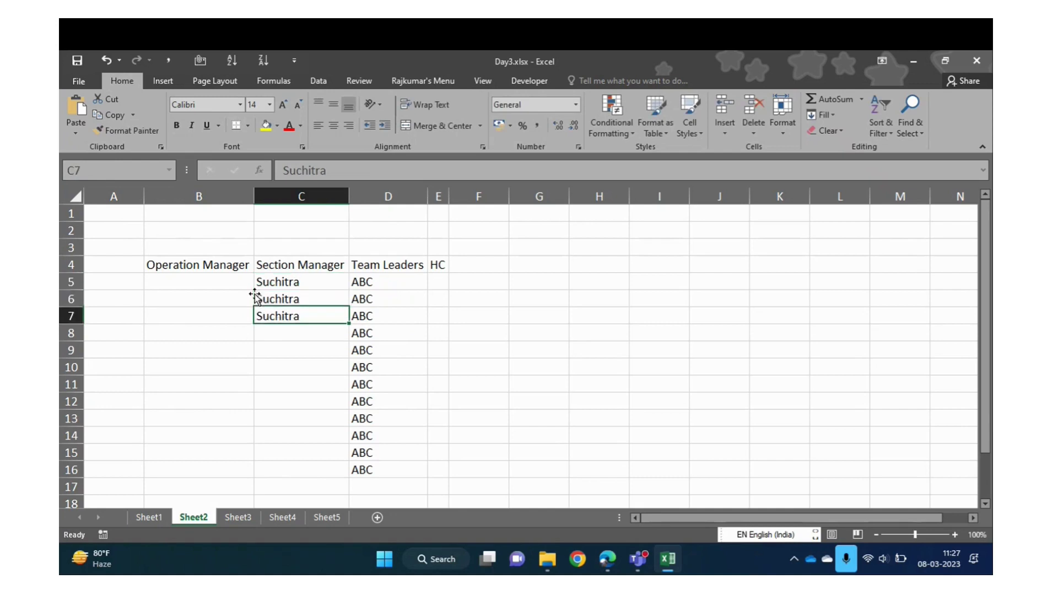
pyautogui.press('Down')
pyautogui.press('Right')
pyautogui.hotkey('shift', 'Down')
pyautogui.hotkey('shift', 'Down')
pyautogui.hotkey('shift', 'Down')
pyautogui.hotkey('shift', 'Down')
pyautogui.press('Left')
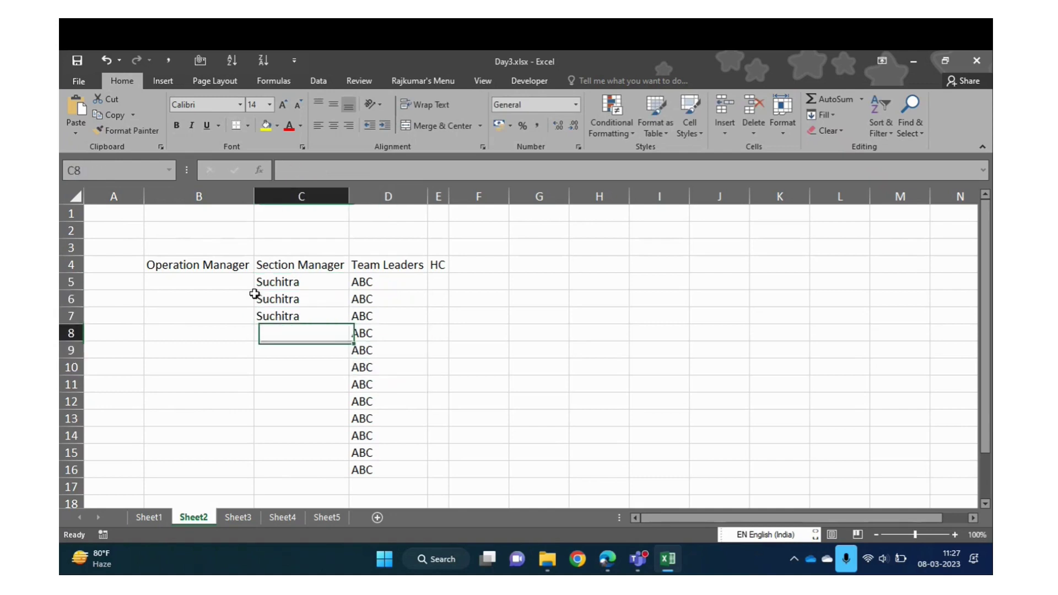
pyautogui.hotkey('shift', 'Down')
pyautogui.hotkey('shift', 'Down')
pyautogui.hotkey('shift', 'Down')
pyautogui.hotkey('shift', 'Down')
pyautogui.hotkey('shift', 'Up')
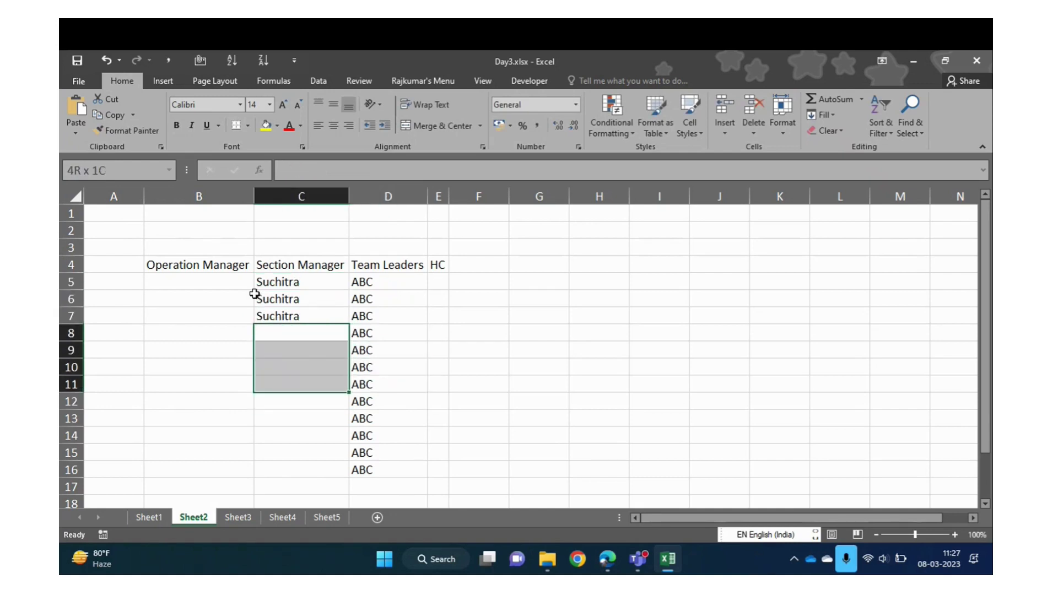
# Fill the second section manager's name into the four cells C8:C11
pyautogui.write('Chitr')
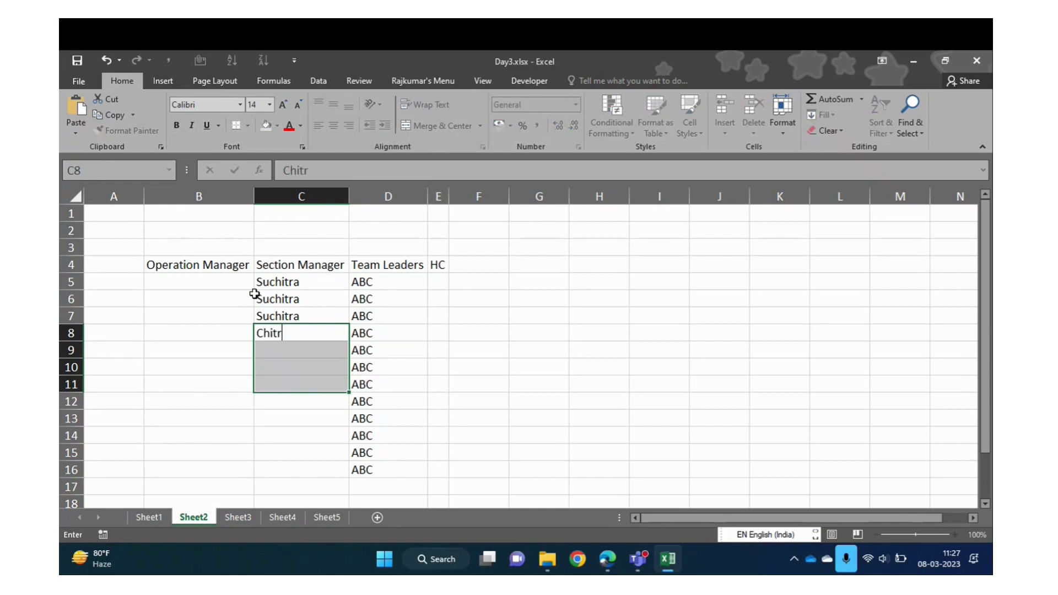
pyautogui.write('a')
pyautogui.hotkey('ctrl', 'Return')
pyautogui.press('Down')
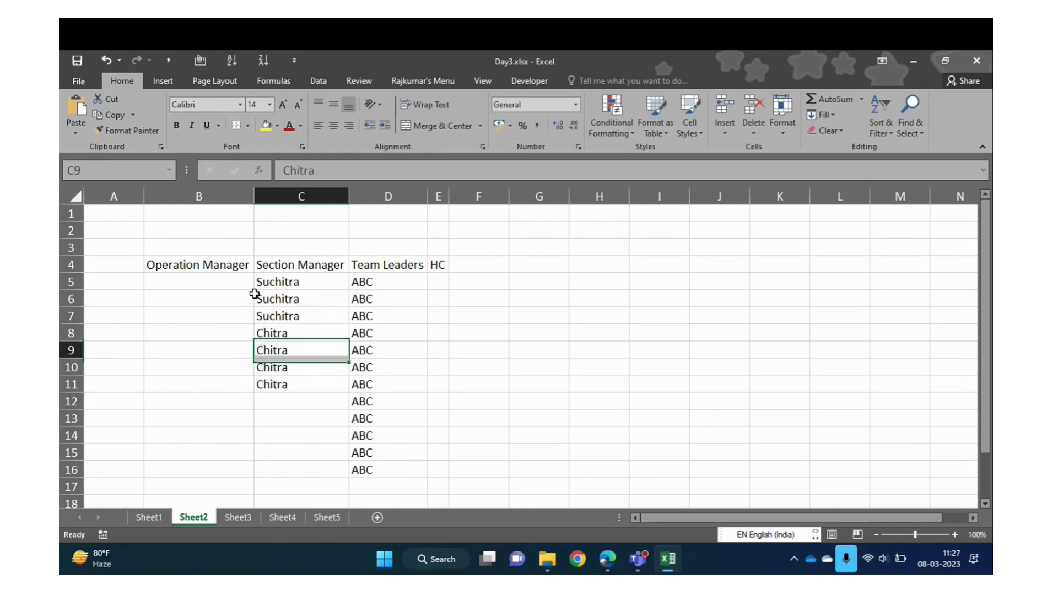
pyautogui.press('Right')
pyautogui.press('Down')
pyautogui.press('Down')
pyautogui.press('Down')
pyautogui.hotkey('shift', 'Down')
pyautogui.hotkey('shift', 'Down')
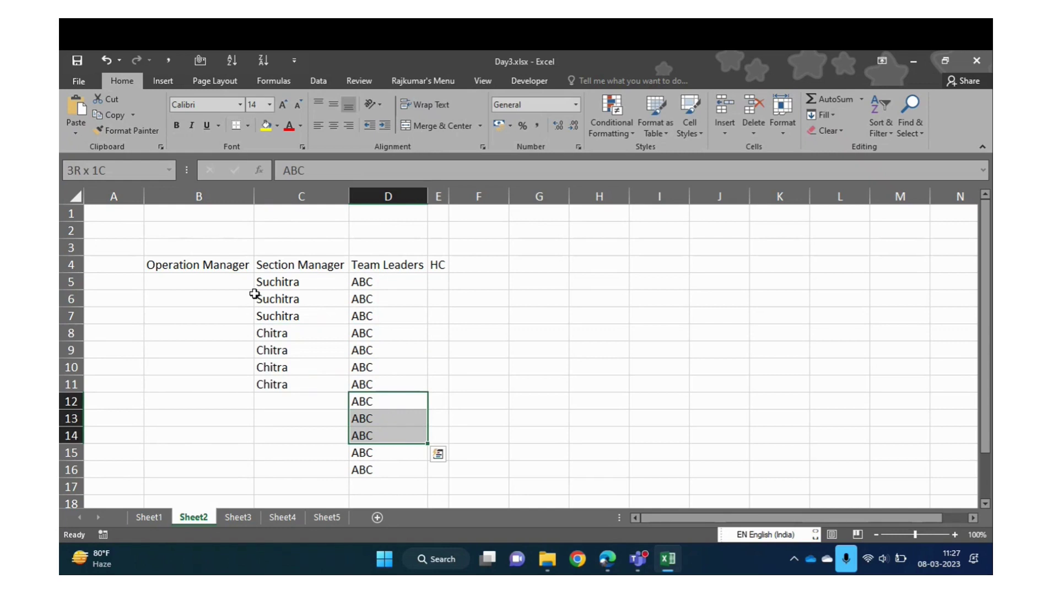
pyautogui.hotkey('shift', 'Up')
pyautogui.press('Left')
pyautogui.hotkey('shift', 'Down')
# Fill the third section manager's name into C12:C13
pyautogui.press('F2')
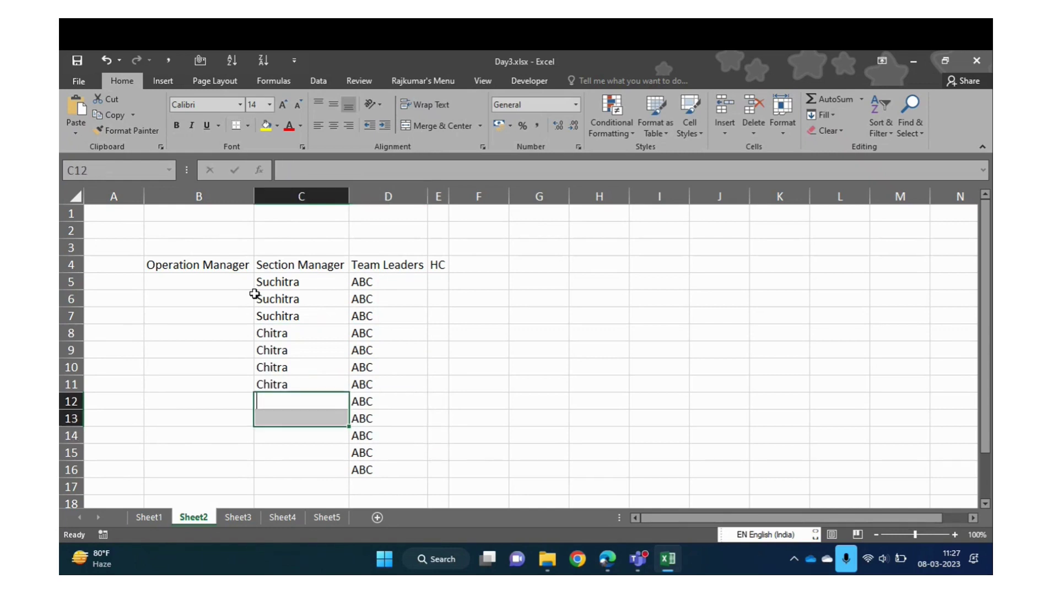
pyautogui.write('Santosh')
pyautogui.hotkey('ctrl', 'Return')
pyautogui.press('Down')
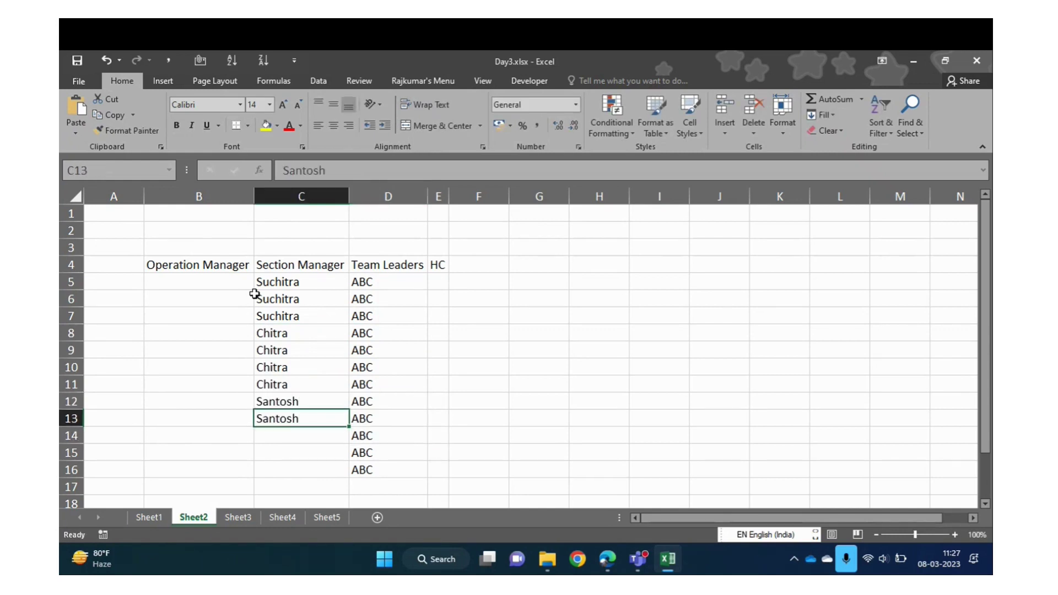
pyautogui.press('Down')
pyautogui.press('Right')
pyautogui.hotkey('shift', 'Down')
pyautogui.hotkey('shift', 'Down')
pyautogui.press('Left')
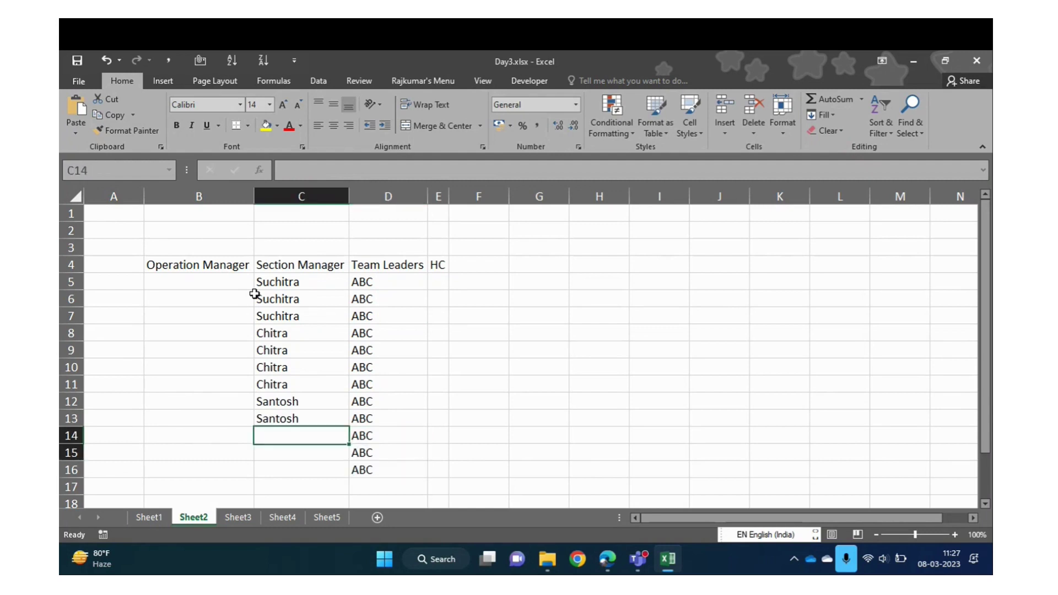
pyautogui.hotkey('shift', 'Down')
pyautogui.hotkey('shift', 'Down')
# Fill the fourth section manager's name into C14:C16
pyautogui.write('KAshi')
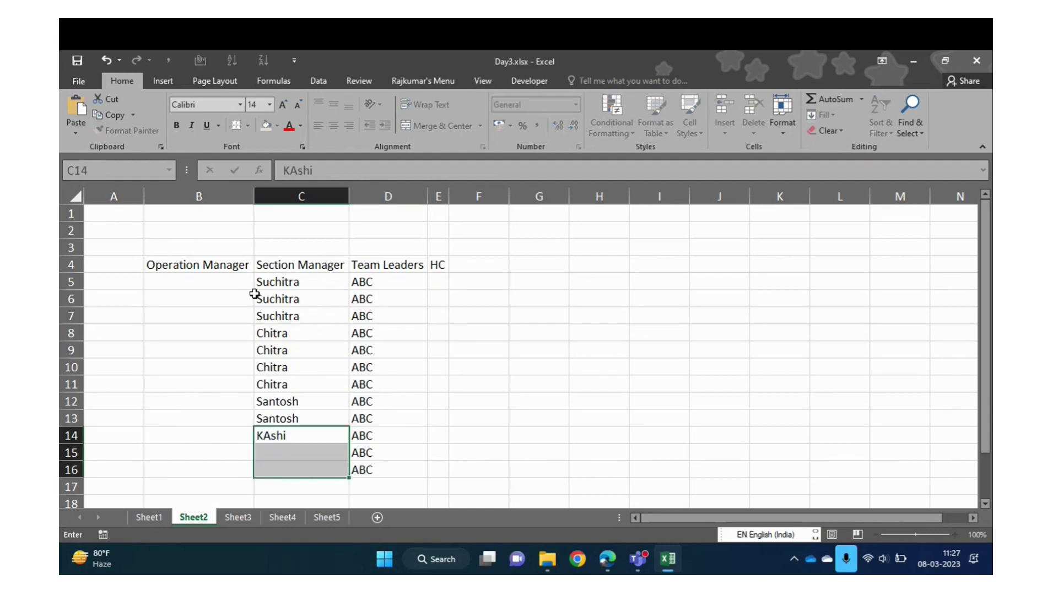
pyautogui.hotkey('ctrl', 'Return')
pyautogui.press('Up')
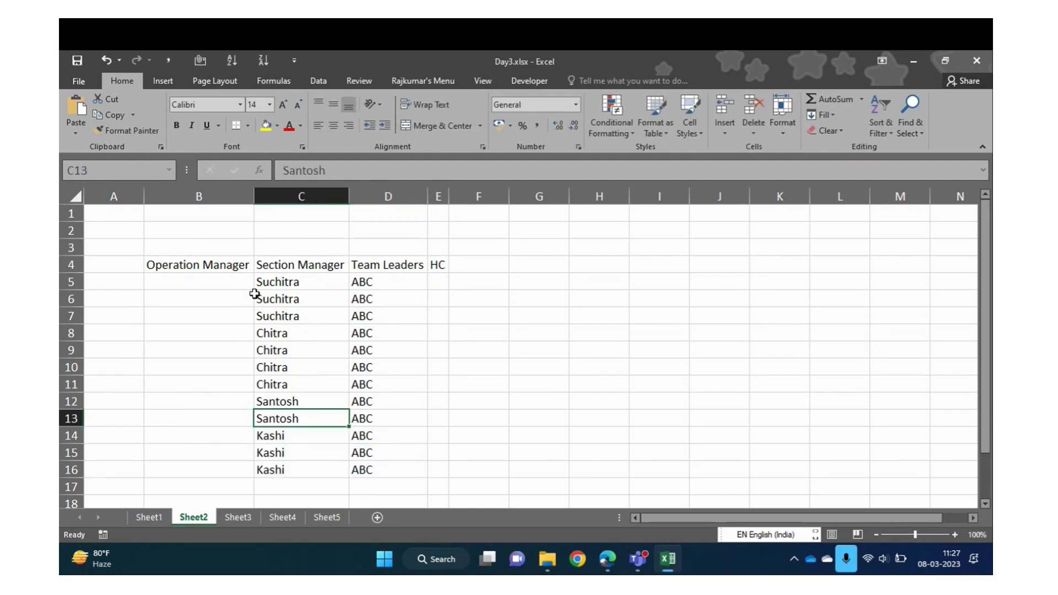
pyautogui.press('Up')
pyautogui.hotkey('ctrl', 'Up')
pyautogui.press('Down')
pyautogui.press('Left')
pyautogui.press('Up')
pyautogui.press('Down')
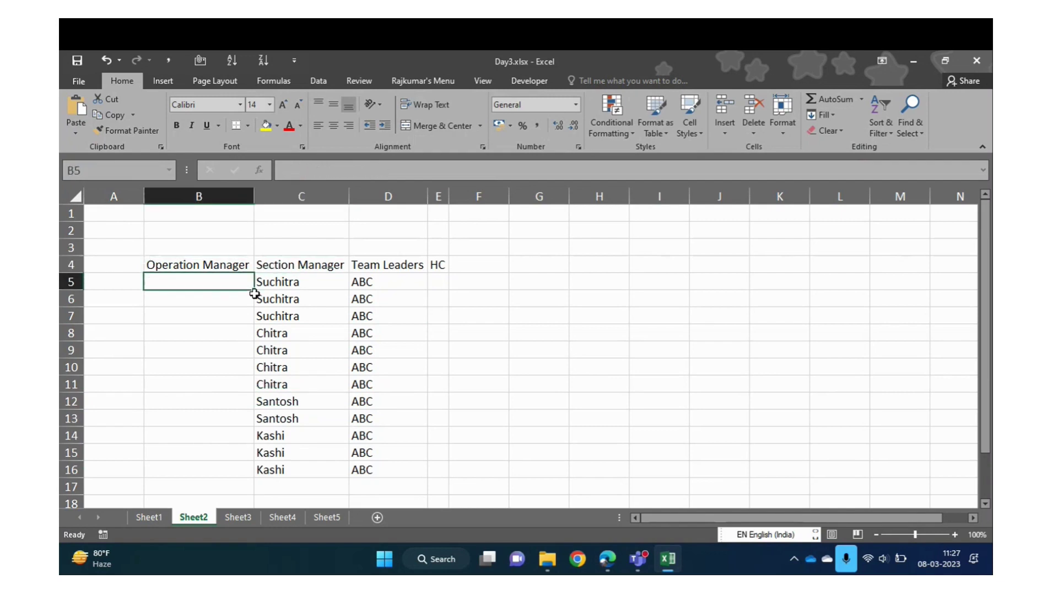
# Select B5:B16 and enter the operation manager's name into all twelve cells with Ctrl+Enter
pyautogui.press('Right')
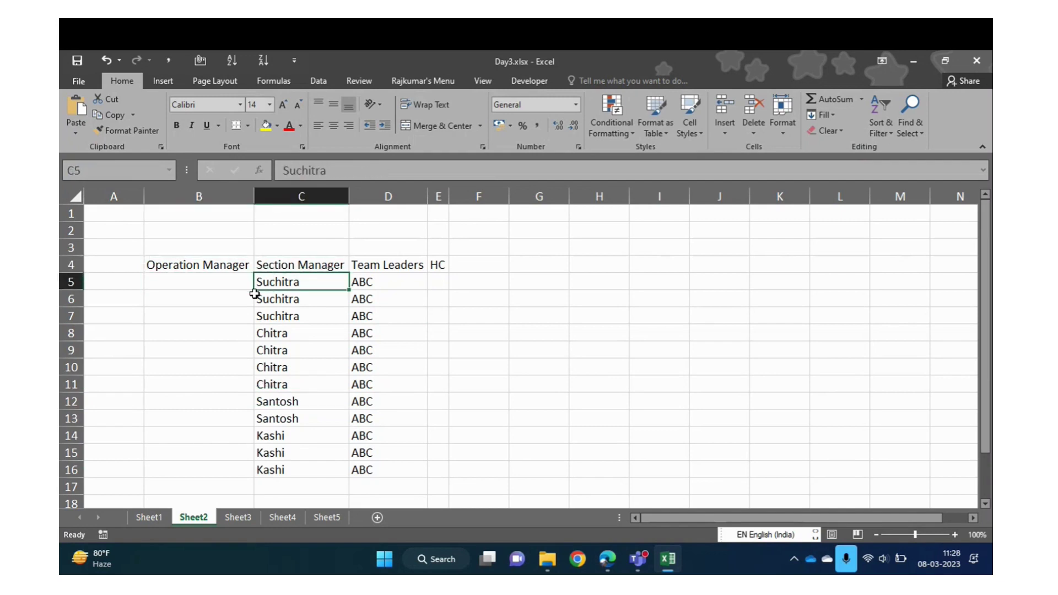
pyautogui.press('Right')
pyautogui.press('Left')
pyautogui.press('Left')
pyautogui.press('Right')
pyautogui.press('Left')
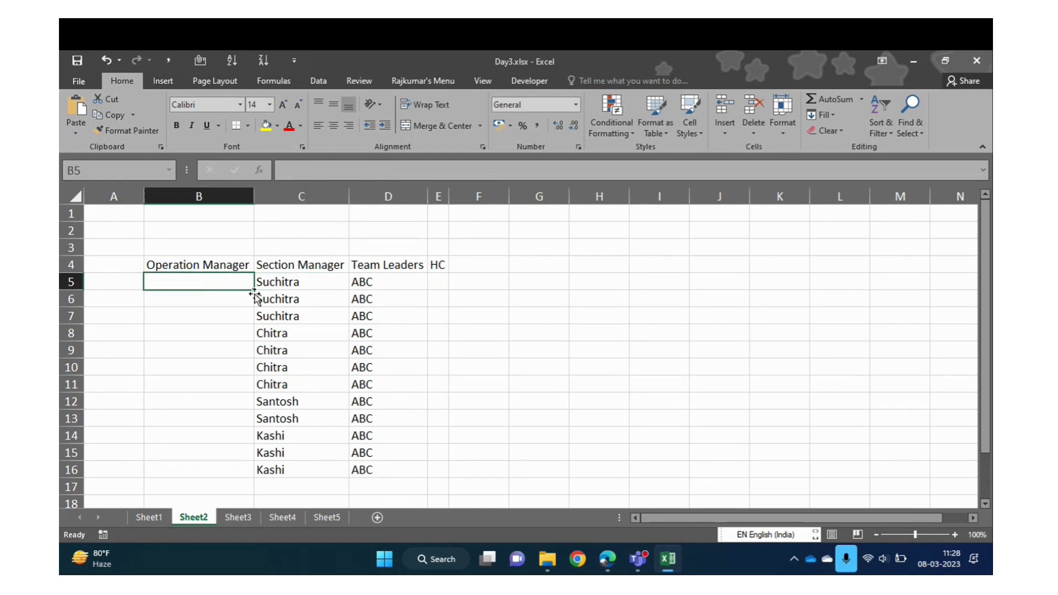
pyautogui.hotkey('shift', 'Down')
pyautogui.hotkey('shift', 'Down')
pyautogui.hotkey('shift', 'Down')
pyautogui.hotkey('shift', 'Down')
pyautogui.hotkey('shift', 'Down')
pyautogui.hotkey('shift', 'Down')
pyautogui.hotkey('shift', 'Down')
pyautogui.hotkey('shift', 'Down')
pyautogui.hotkey('shift', 'Down')
pyautogui.hotkey('shift', 'Down')
pyautogui.hotkey('shift', 'Down')
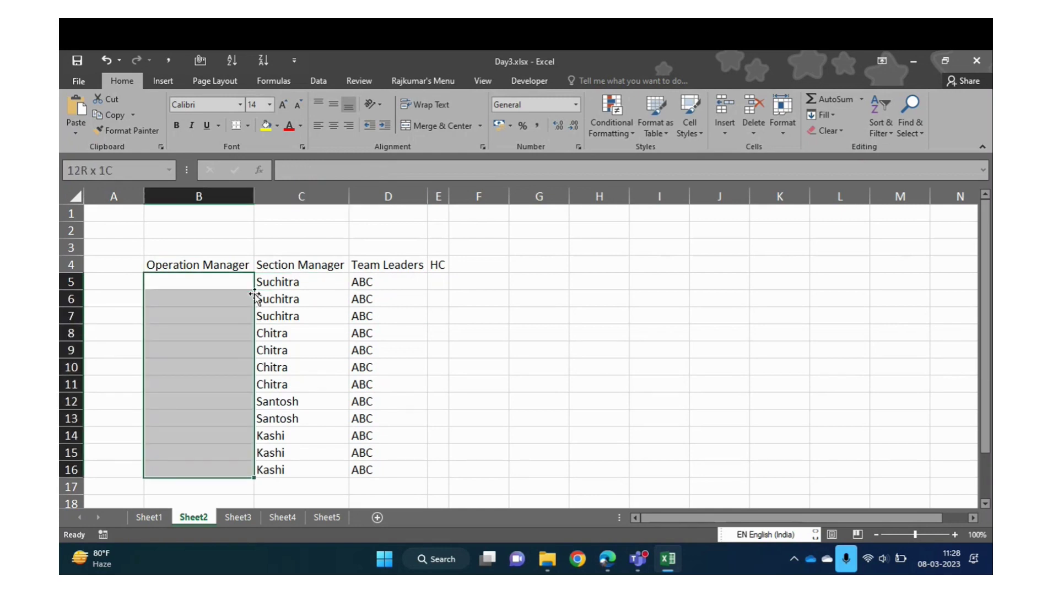
pyautogui.write('Shaili')
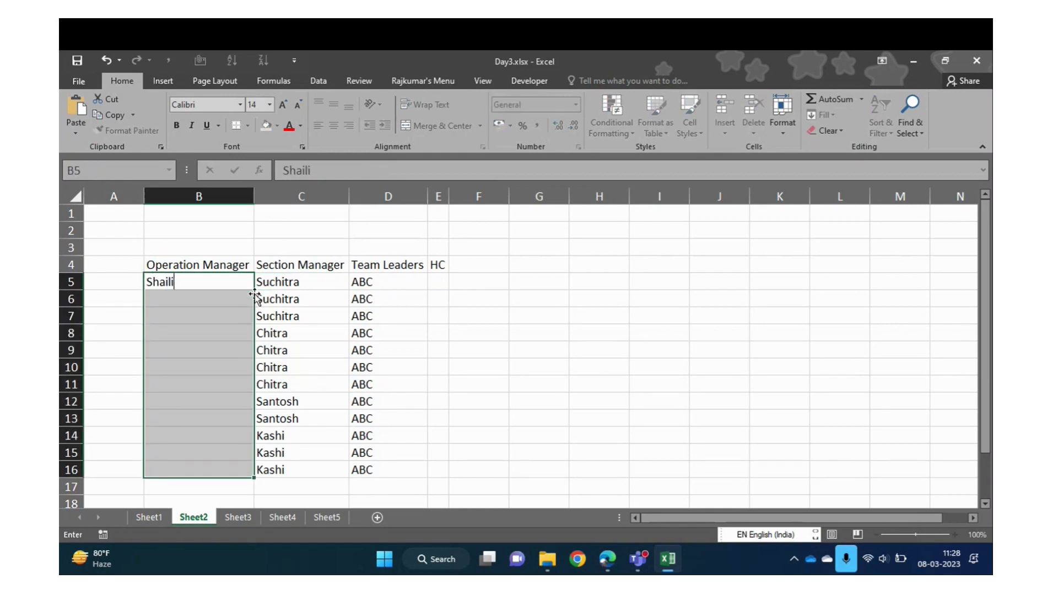
pyautogui.write('ehs')
pyautogui.press('BackSpace')
pyautogui.press('BackSpace')
pyautogui.press('BackSpace')
pyautogui.press('BackSpace')
pyautogui.write('esh')
pyautogui.hotkey('ctrl', 'Return')
pyautogui.press('Up')
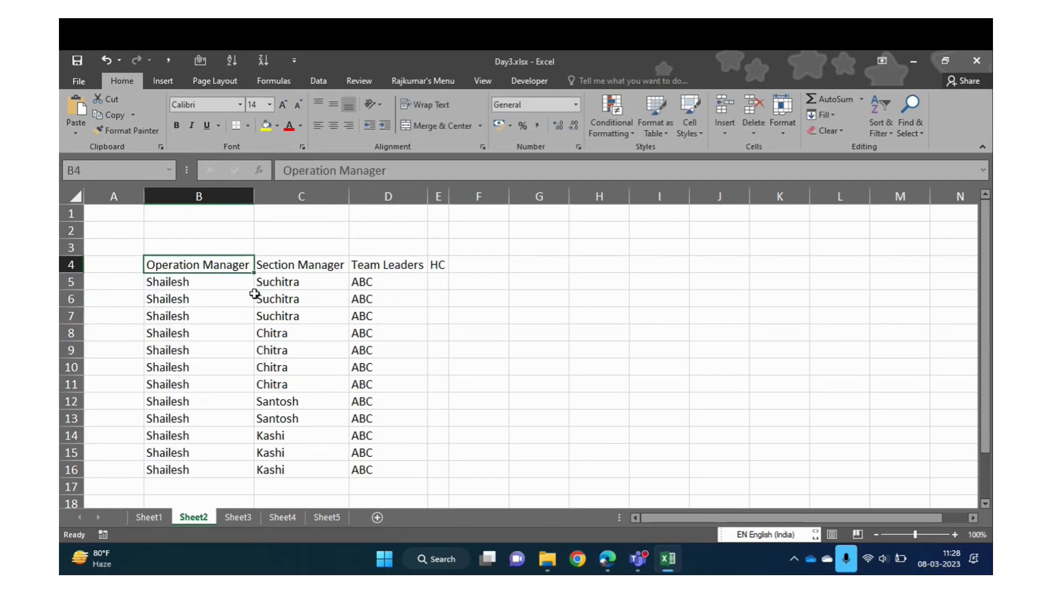
pyautogui.hotkey('ctrl', 'a')
pyautogui.press('Down')
pyautogui.press('Right')
pyautogui.press('Right')
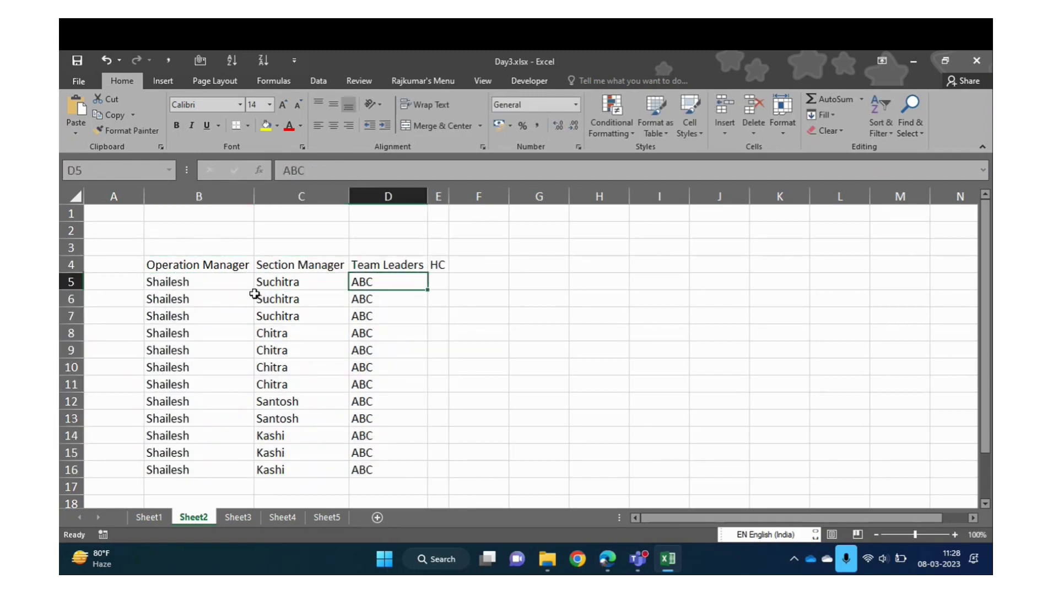
# Fill the HC cells E5:E16 with =RANDBETWEEN(10,15)
pyautogui.hotkey('ctrl', 'Down')
pyautogui.press('Right')
pyautogui.hotkey('ctrl', 'shift', 'Up')
pyautogui.hotkey('shift', 'Down')
pyautogui.write('=r')
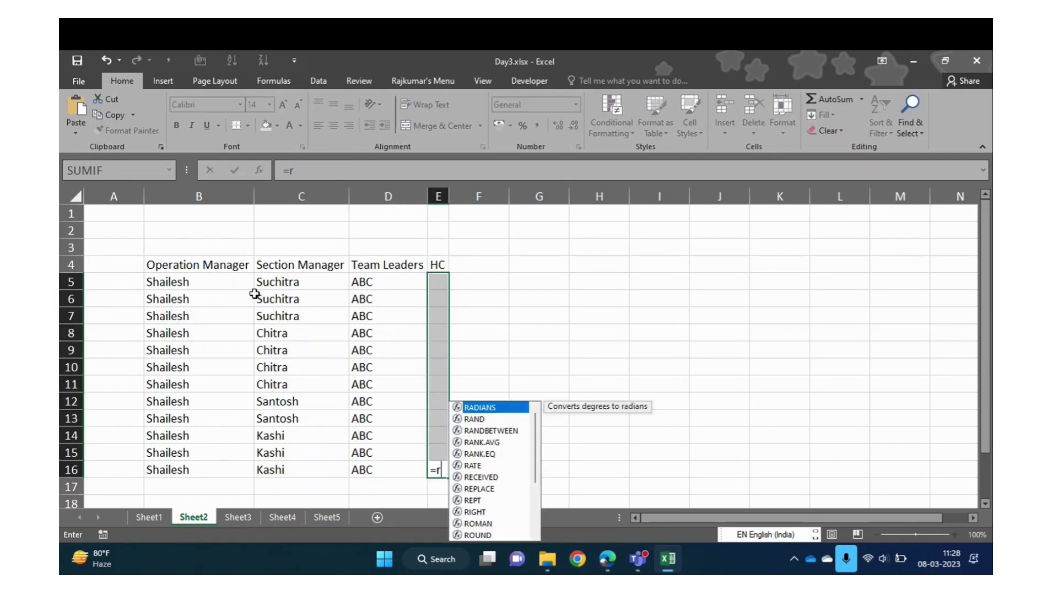
pyautogui.write('and')
pyautogui.press('Down')
pyautogui.press('Tab')
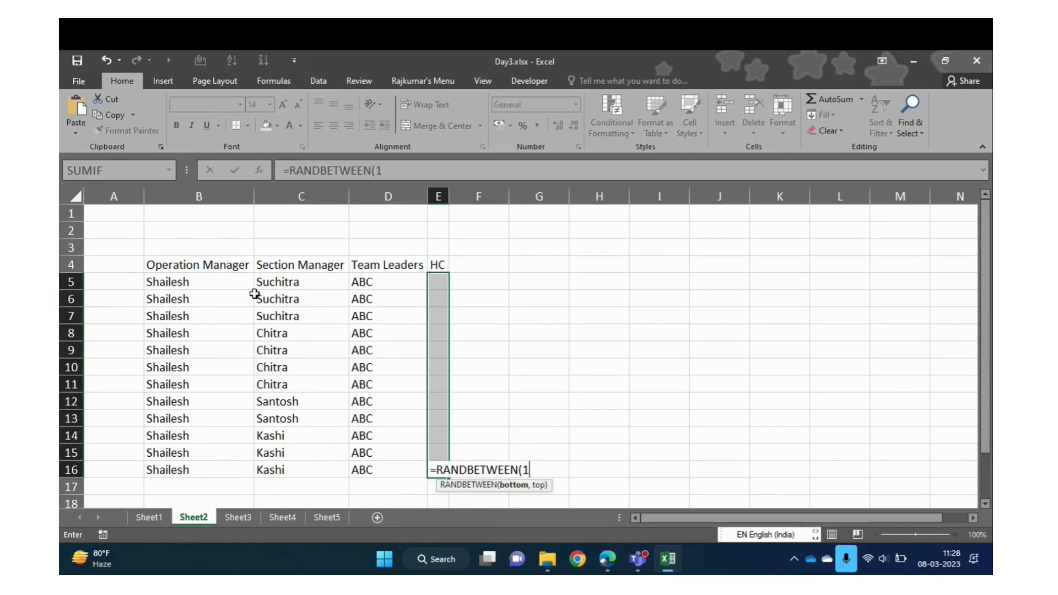
pyautogui.write('10,15')
pyautogui.hotkey('ctrl', 'Return')
# Paste E5:E16 back over itself as values only, fixing the HC numbers
pyautogui.hotkey('ctrl', 'c')
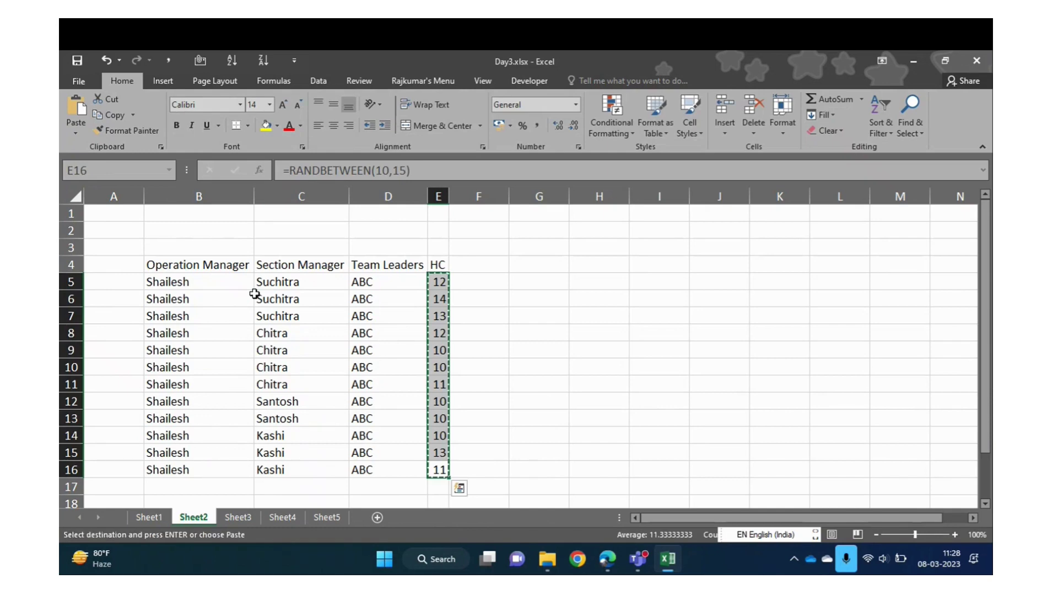
pyautogui.hotkey('ctrl', 'alt', 'v')
pyautogui.press('Down')
pyautogui.press('Down')
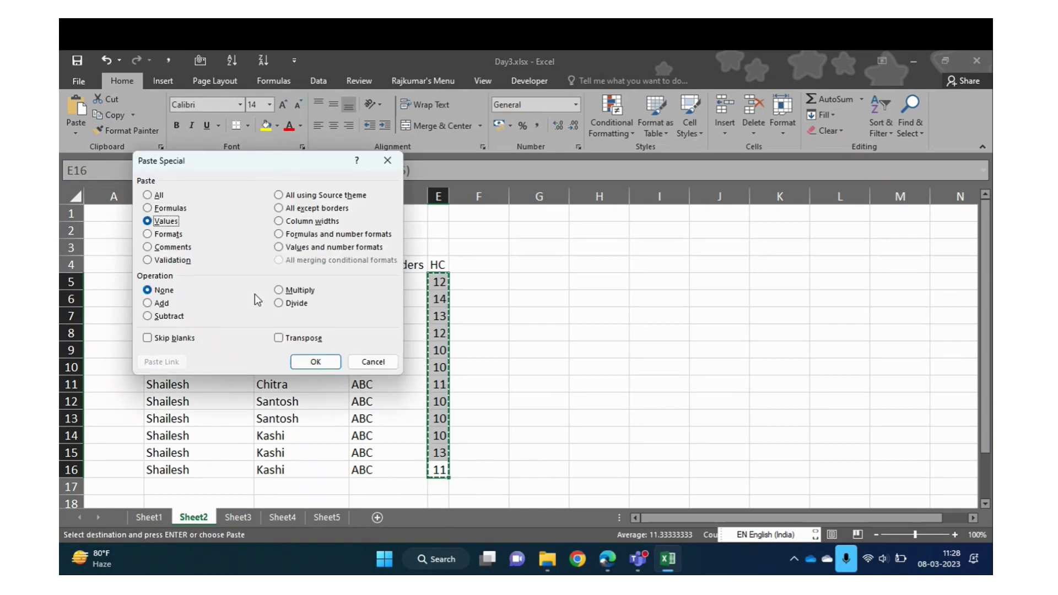
pyautogui.press('Return')
pyautogui.press('Escape')
pyautogui.press('Up')
# Select the whole hierarchy table B4:E16
pyautogui.hotkey('ctrl', 'Up')
pyautogui.press('Left')
pyautogui.press('Left')
pyautogui.press('Left')
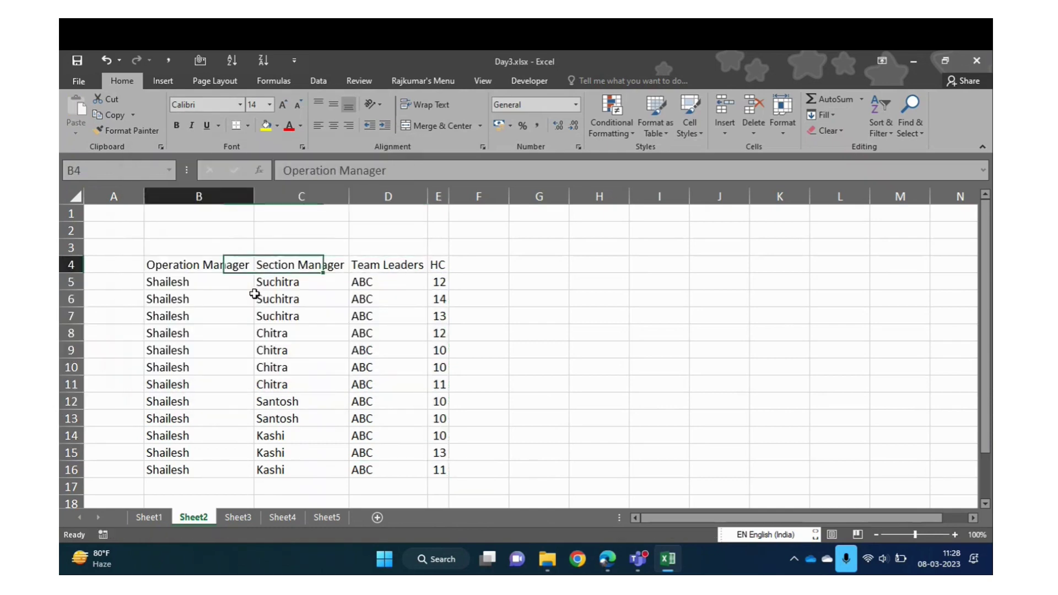
pyautogui.hotkey('ctrl', 'shift', 'Right')
pyautogui.hotkey('ctrl', 'shift', 'Down')
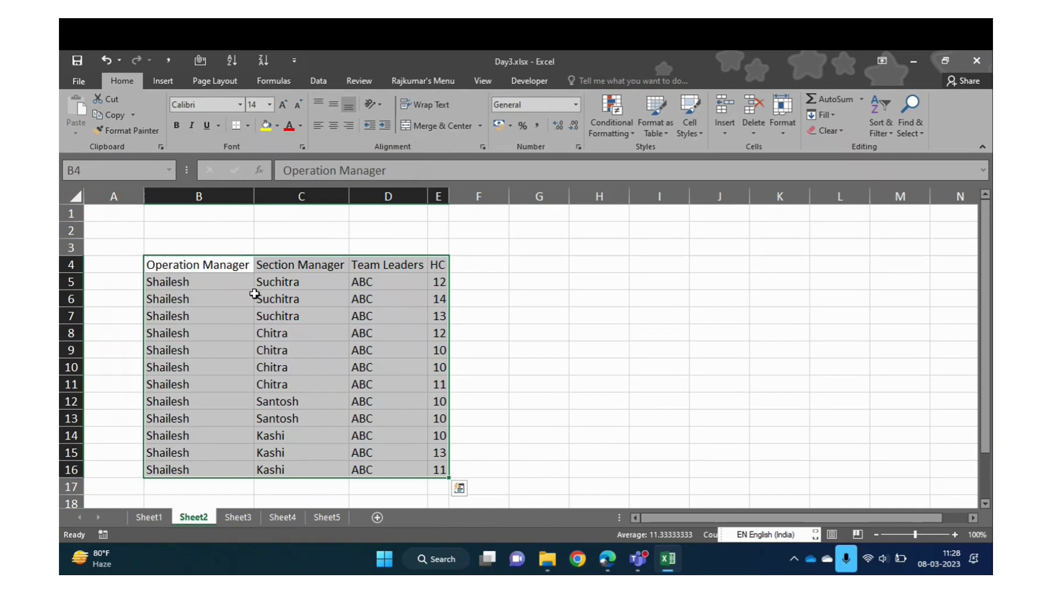
pyautogui.moveTo(380, 293); pyautogui.dragTo(297, 315)
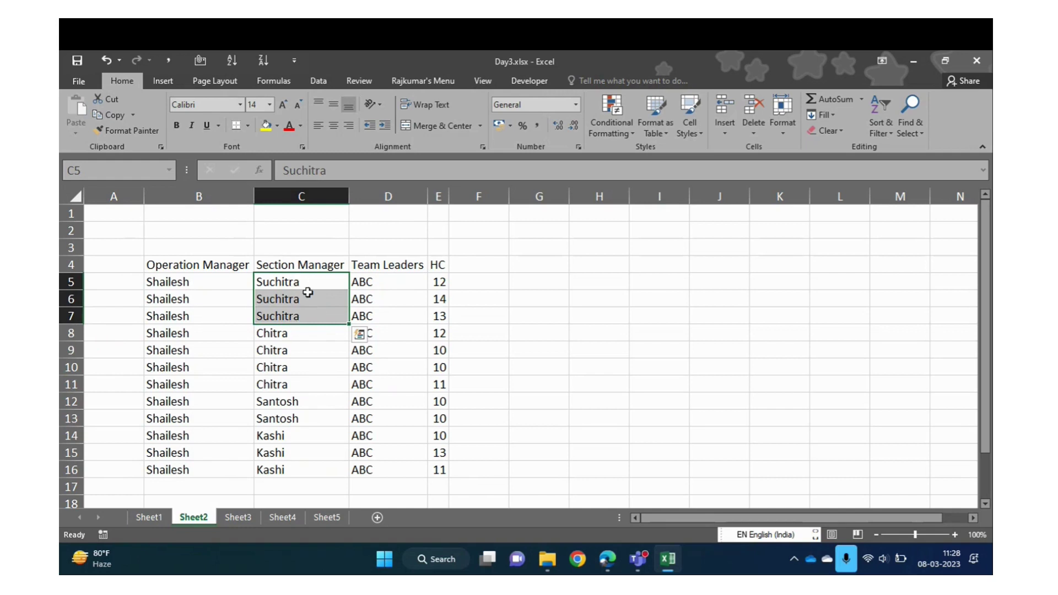
pyautogui.click(378, 278)
pyautogui.moveTo(378, 277); pyautogui.dragTo(370, 313)
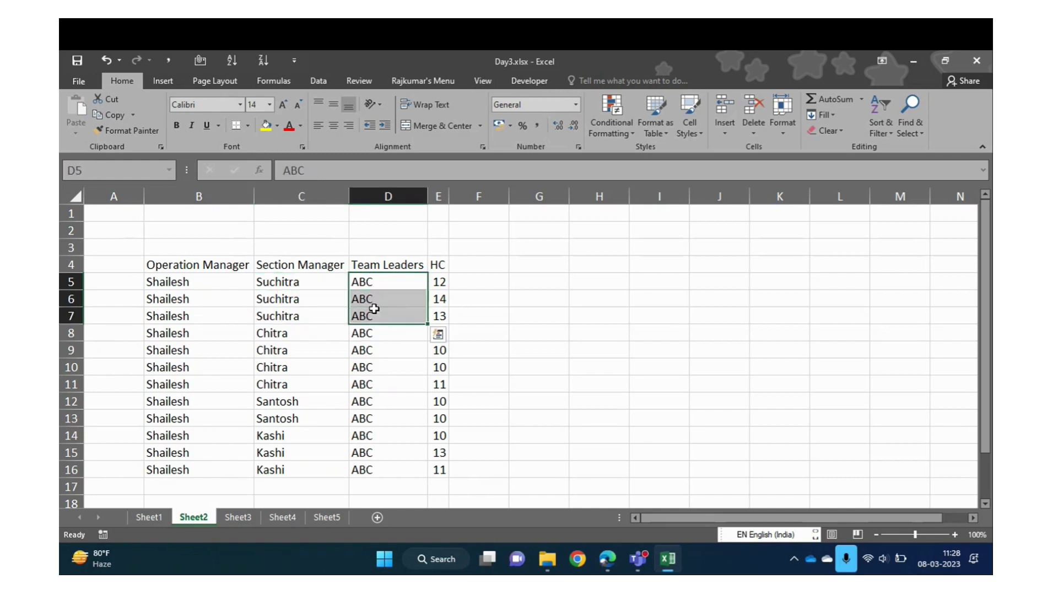
pyautogui.click(293, 283)
pyautogui.hotkey('shift', 'Down')
pyautogui.hotkey('shift', 'Down')
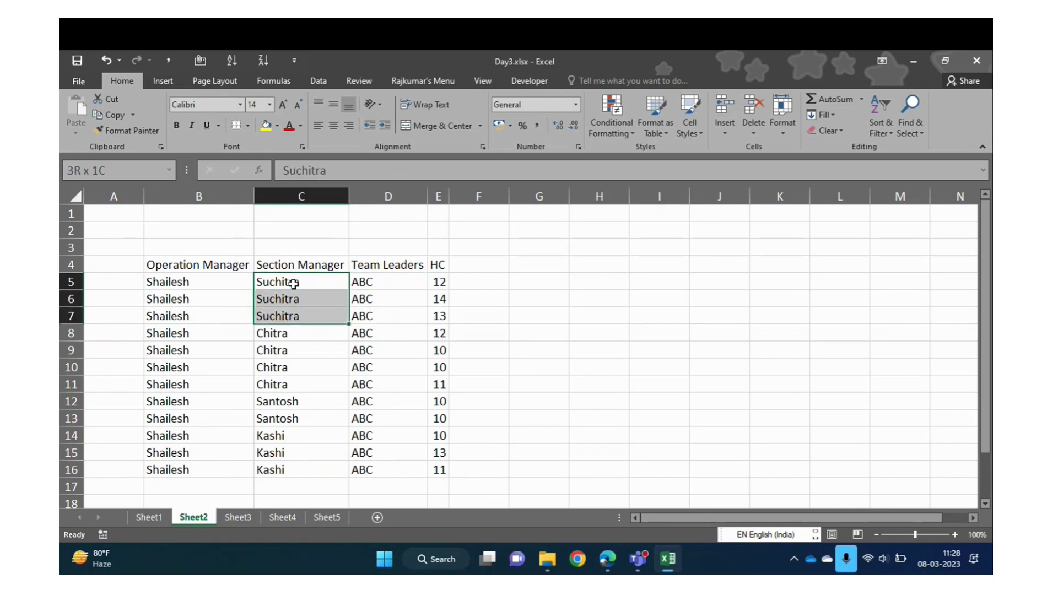
pyautogui.click(481, 125)
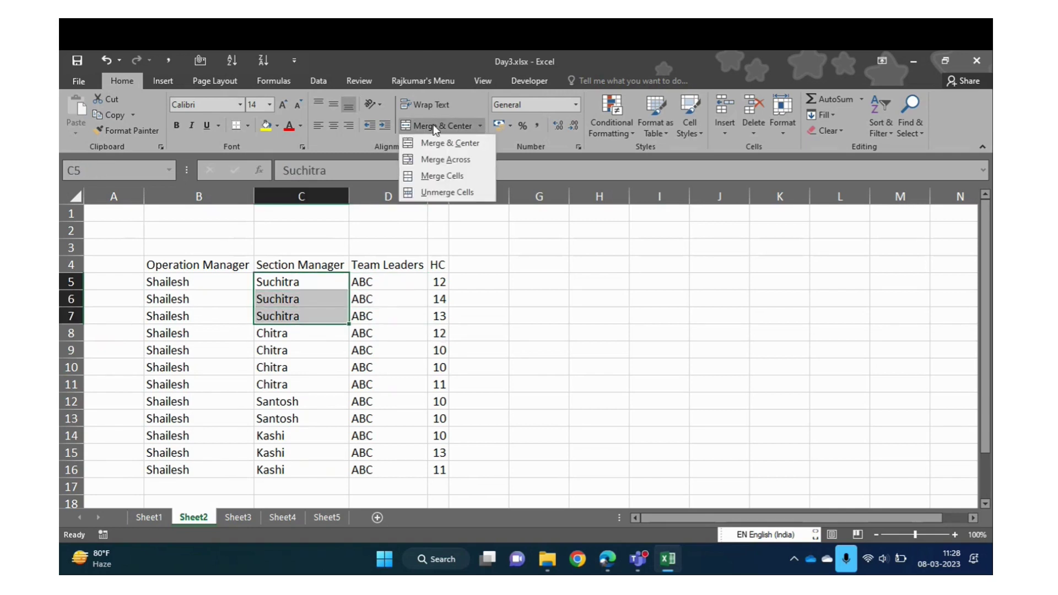
pyautogui.click(539, 245)
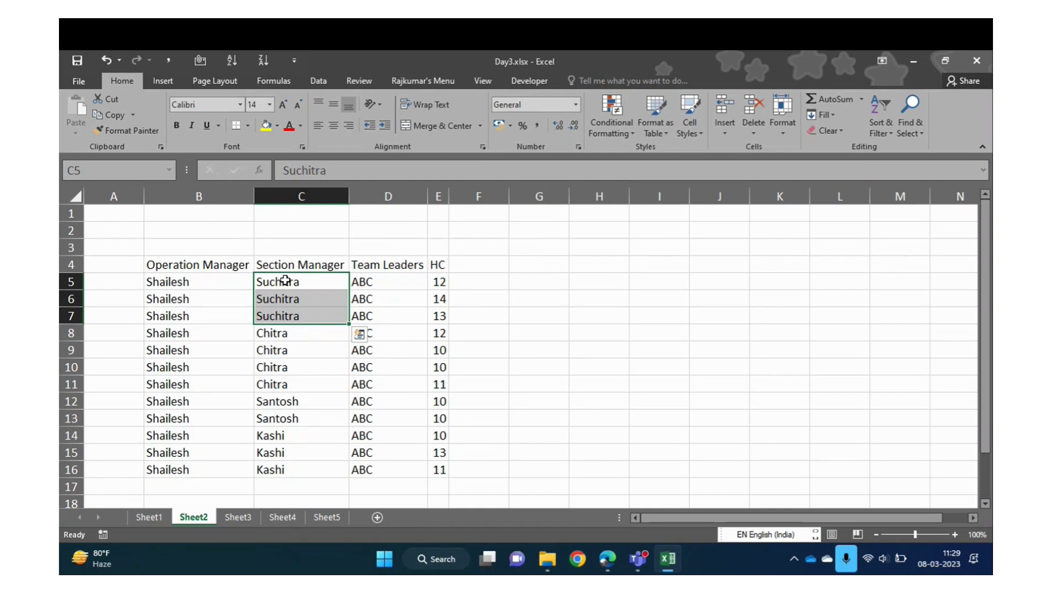
pyautogui.click(289, 279)
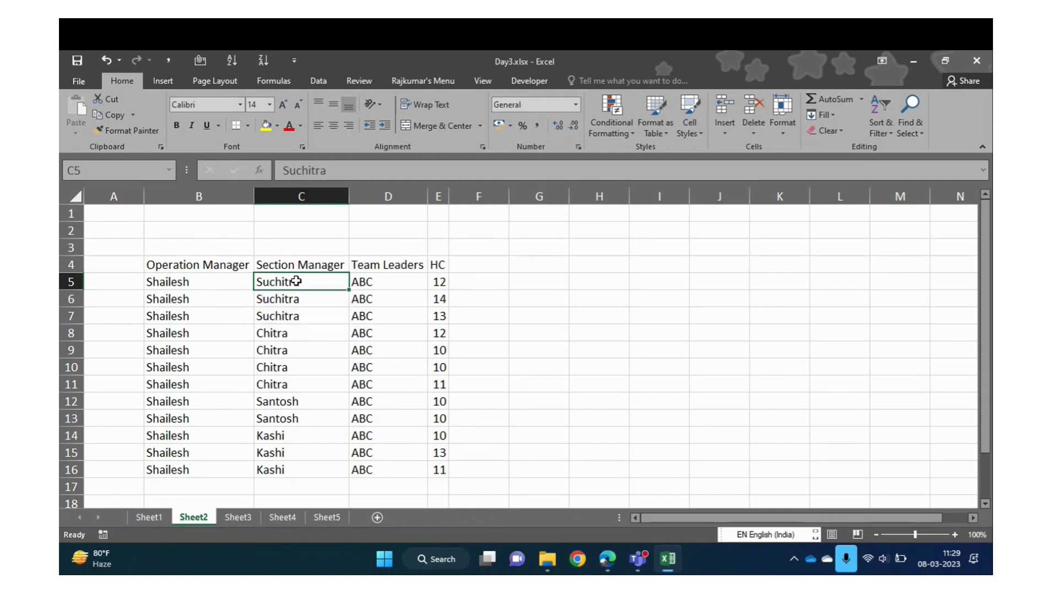
pyautogui.moveTo(297, 281); pyautogui.dragTo(274, 472)
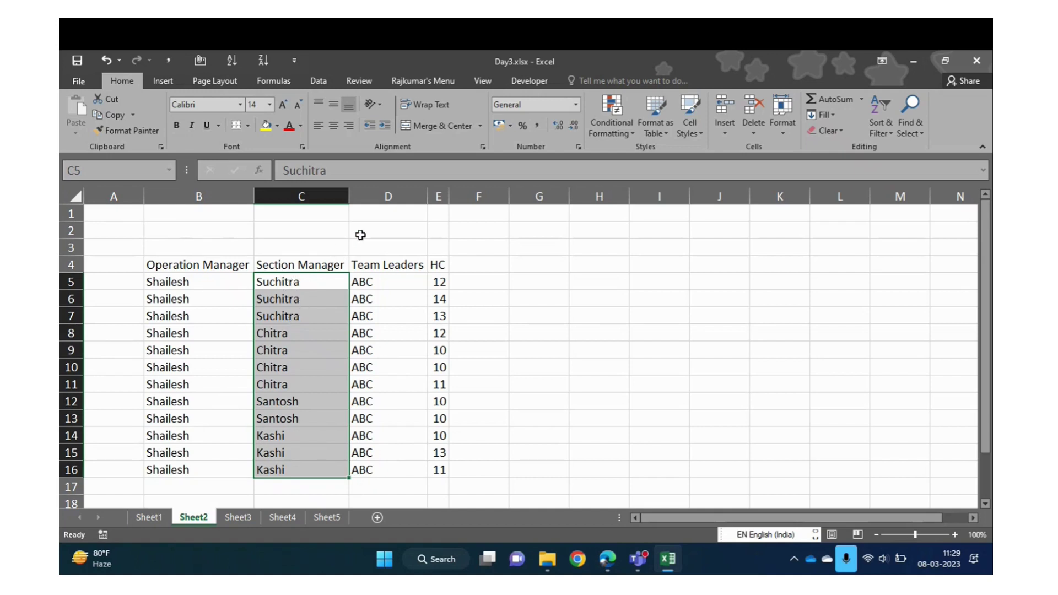
pyautogui.click(442, 125)
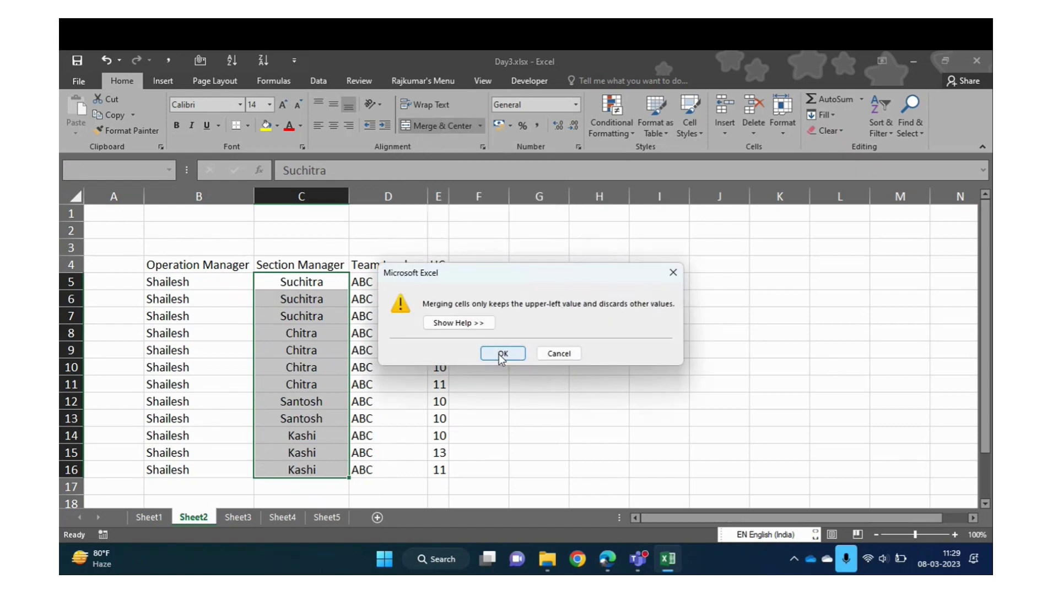
pyautogui.click(502, 354)
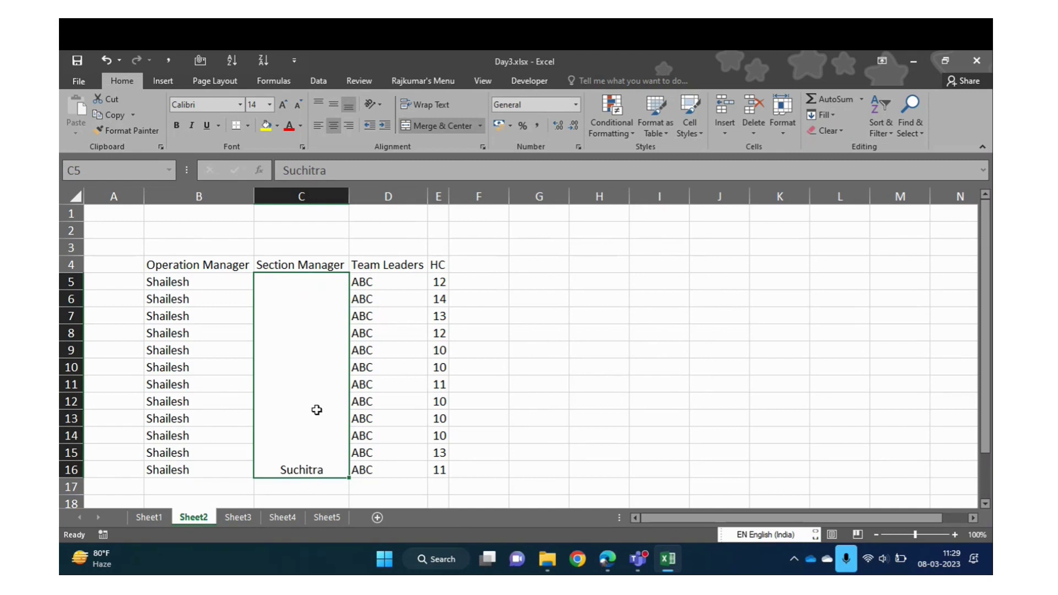
pyautogui.hotkey('ctrl', 'z')
pyautogui.click(303, 283)
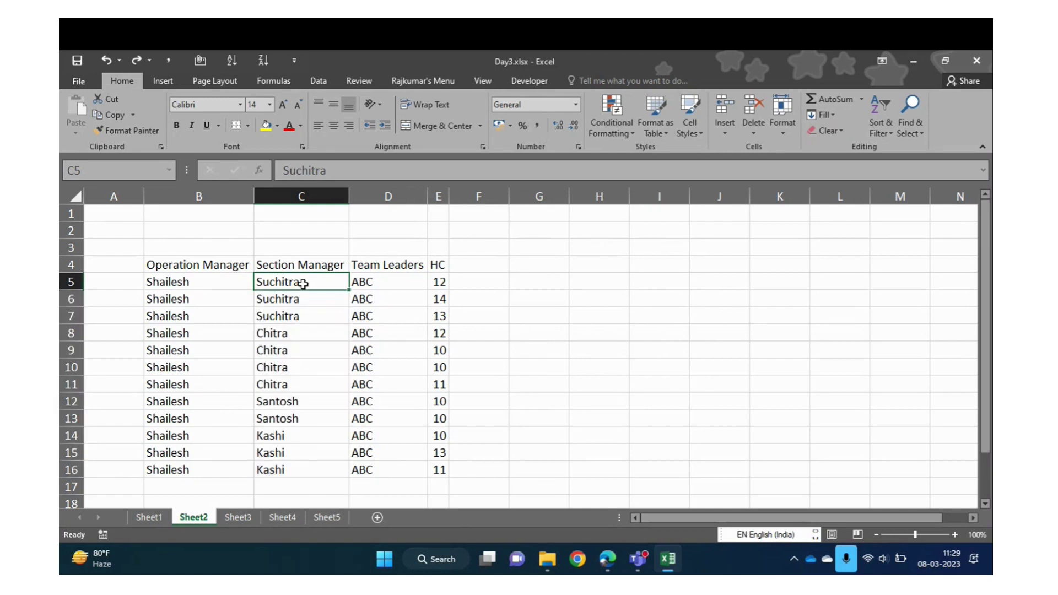
# Put a test name in C5, try merging C5:C16, then undo the merge
pyautogui.write('Rajkumar')
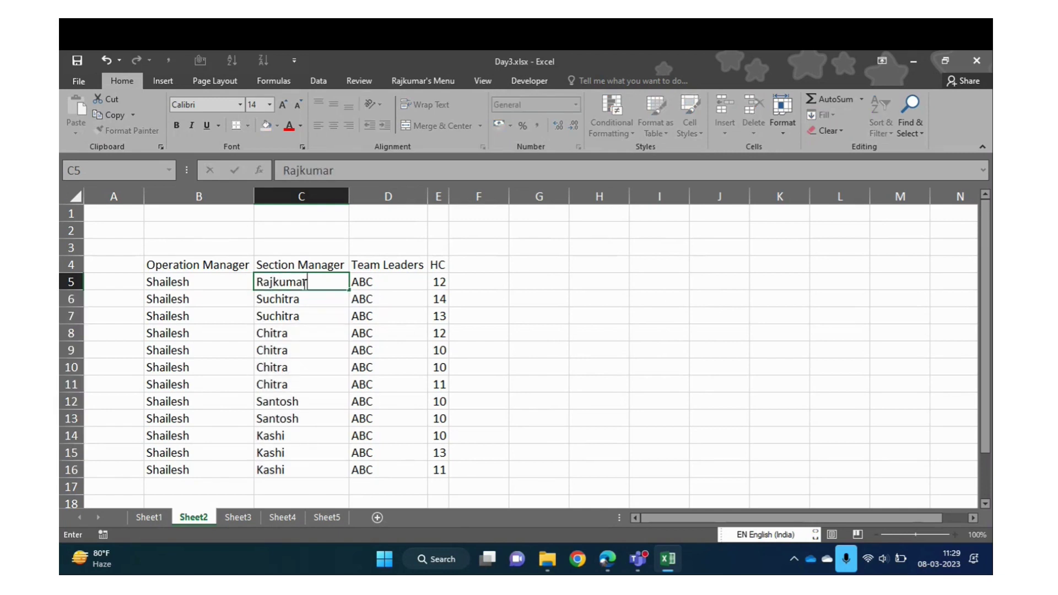
pyautogui.press('Return')
pyautogui.click(303, 284)
pyautogui.hotkey('ctrl', 'shift', 'Down')
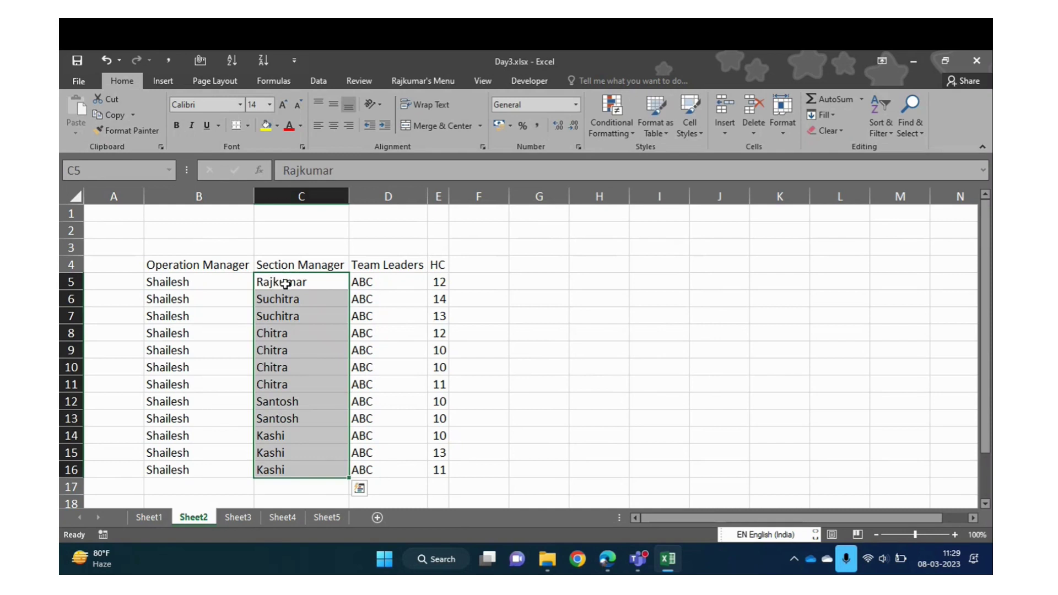
pyautogui.click(441, 130)
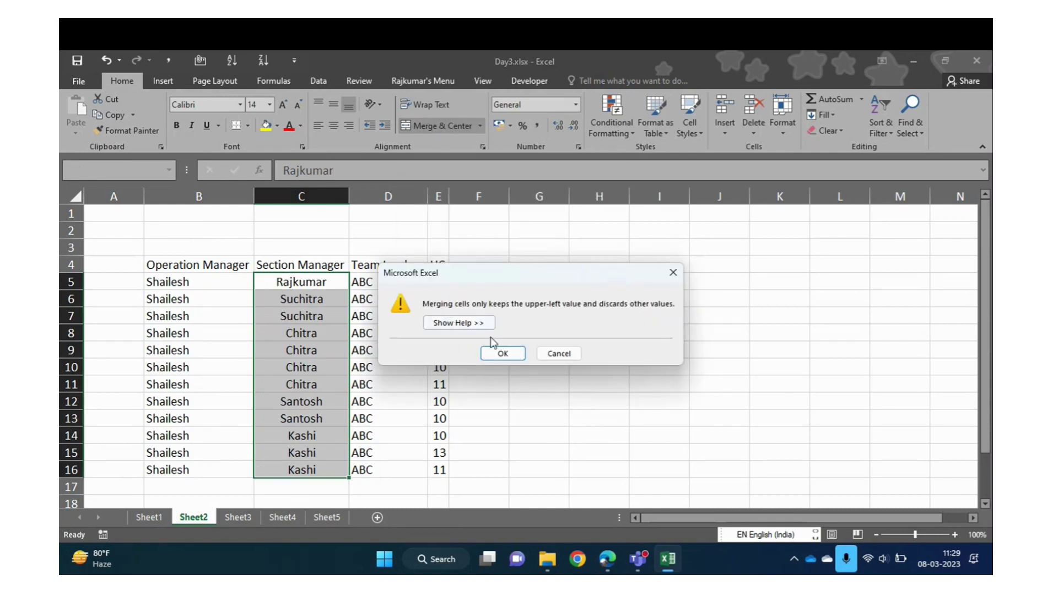
pyautogui.click(503, 351)
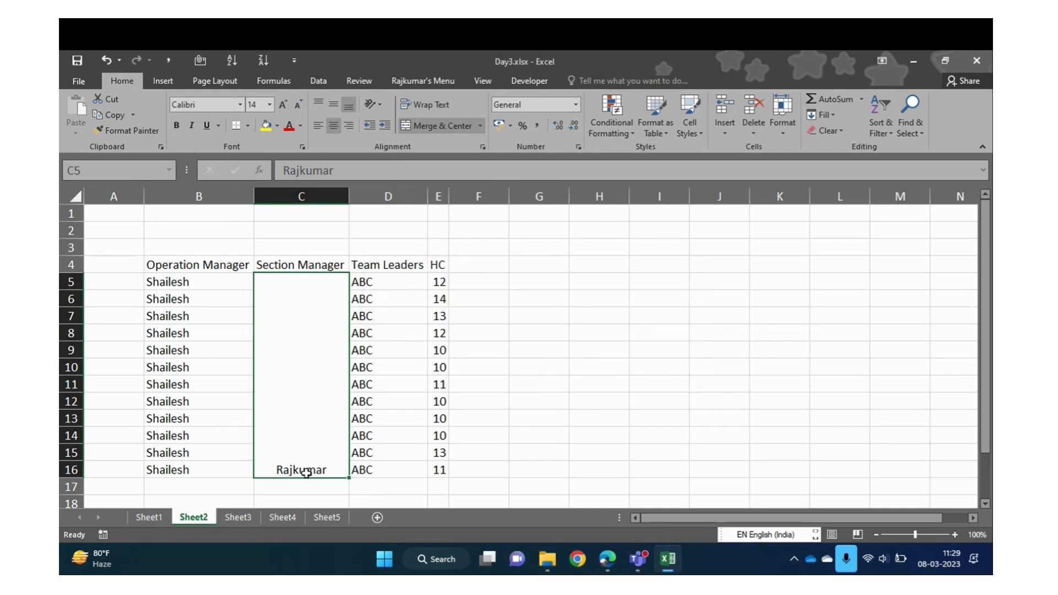
pyautogui.hotkey('ctrl', 'z')
pyautogui.hotkey('ctrl', 'z')
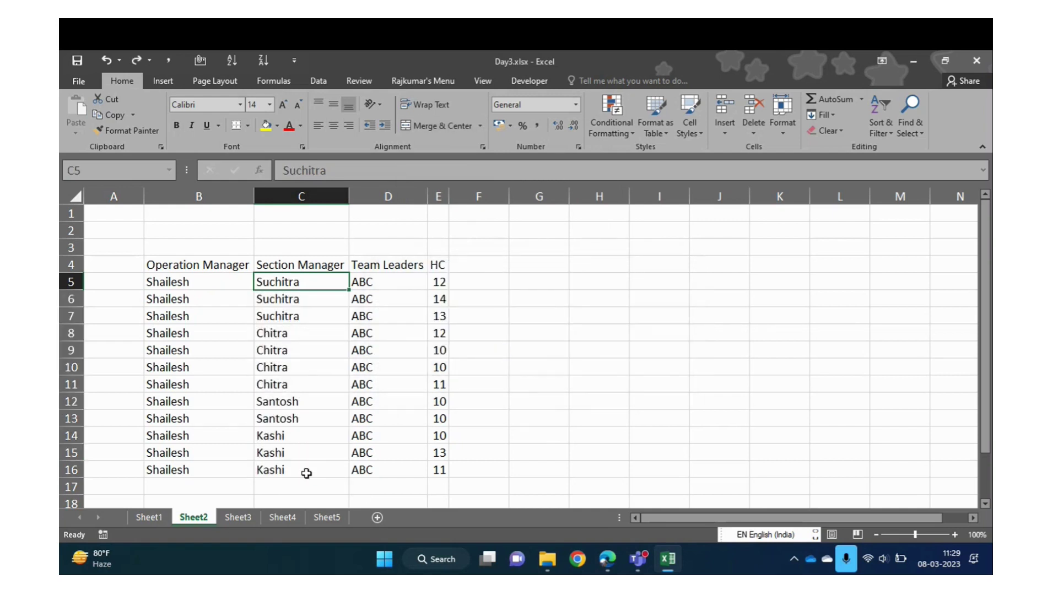
# Select the first manager's rows C5:C7 and apply Merge & Center
pyautogui.press('Up')
pyautogui.press('Down')
pyautogui.hotkey('shift', 'Down')
pyautogui.hotkey('shift', 'Down')
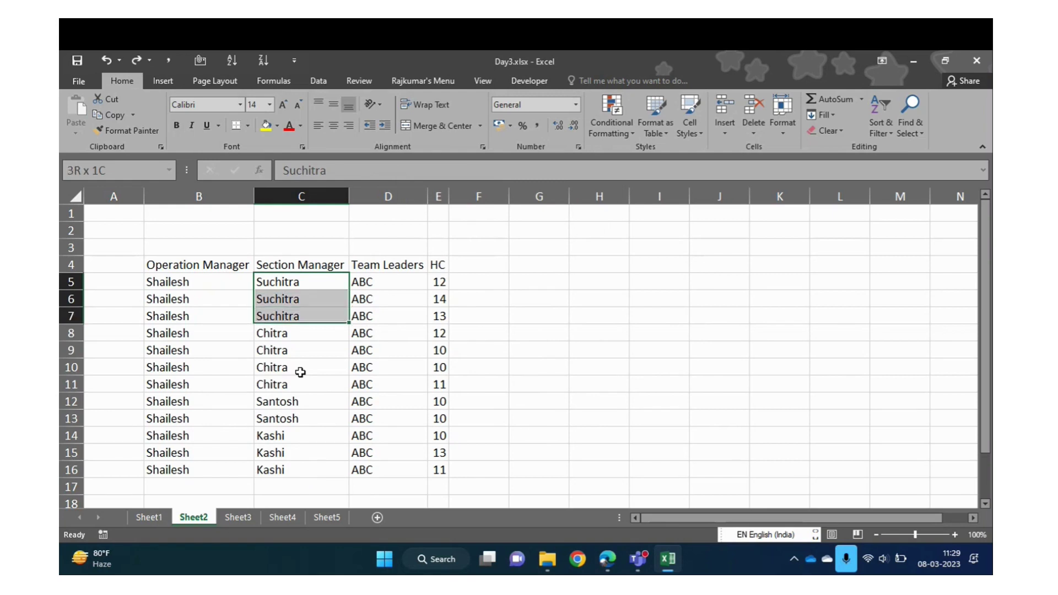
pyautogui.press('Right')
pyautogui.hotkey('shift', 'Down')
pyautogui.hotkey('shift', 'Down')
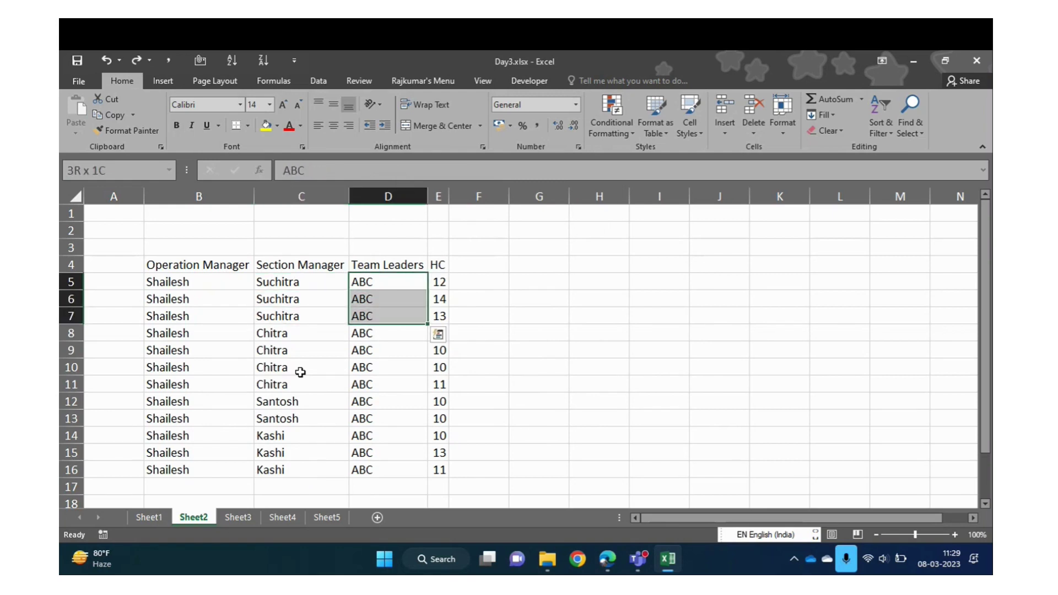
pyautogui.press('Left')
pyautogui.hotkey('shift', 'Down')
pyautogui.hotkey('shift', 'Down')
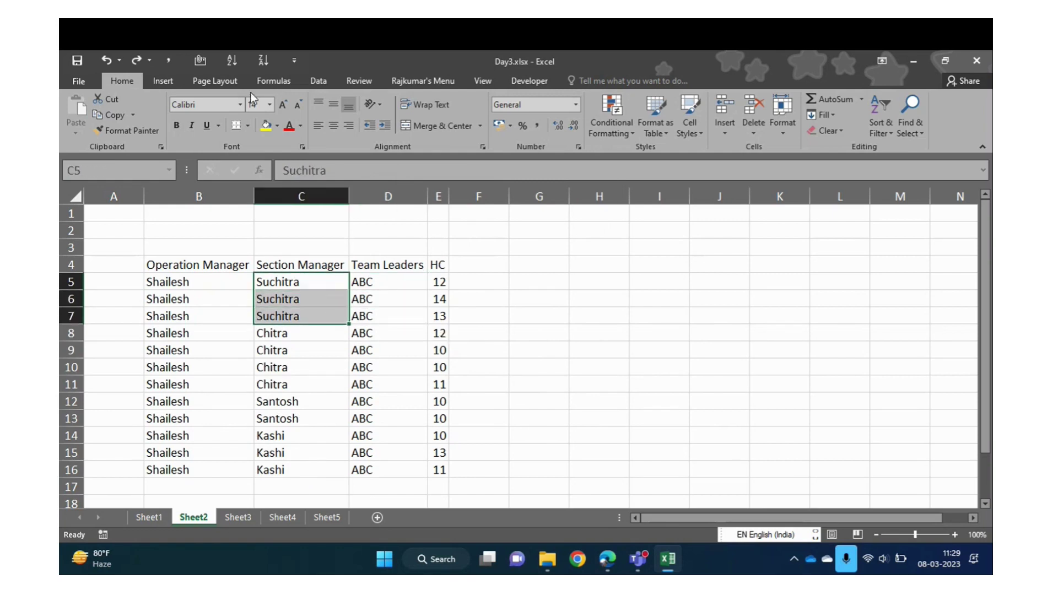
pyautogui.click(422, 124)
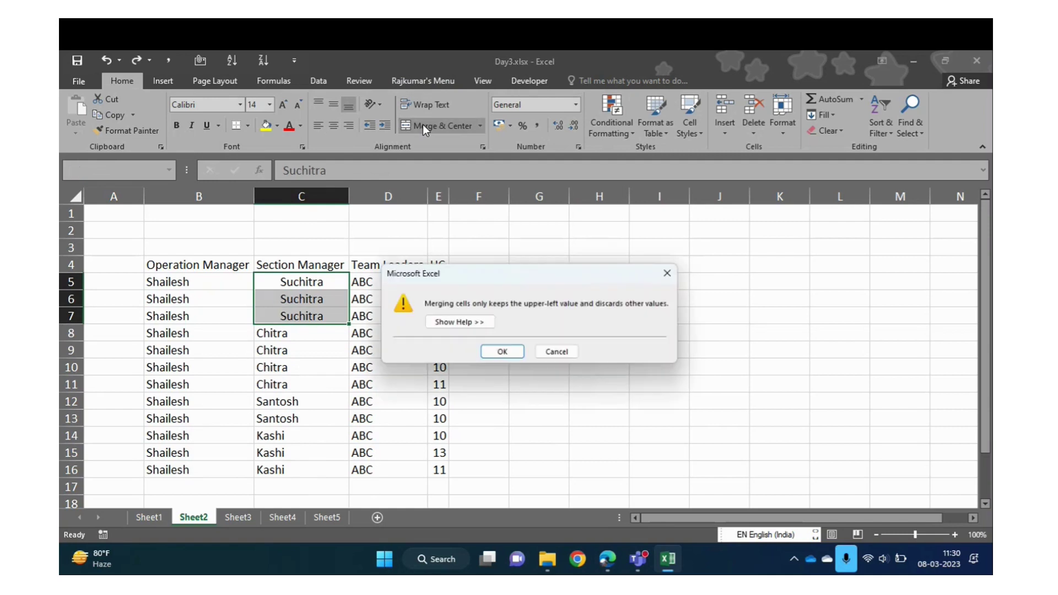
# Confirm merging C5:C7, keeping the top name centred vertically and horizontally
pyautogui.click(501, 354)
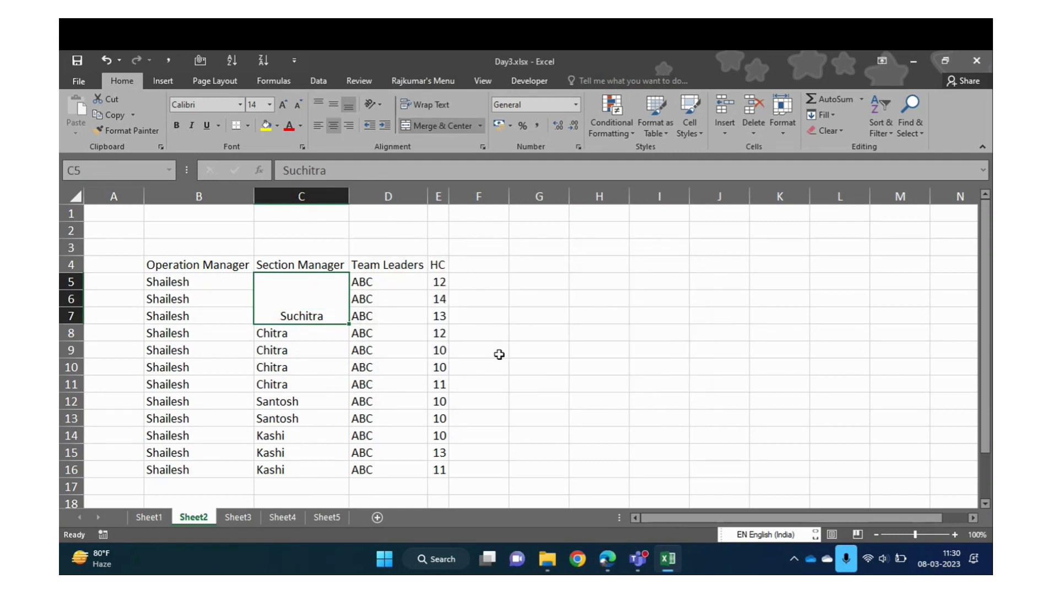
pyautogui.click(330, 107)
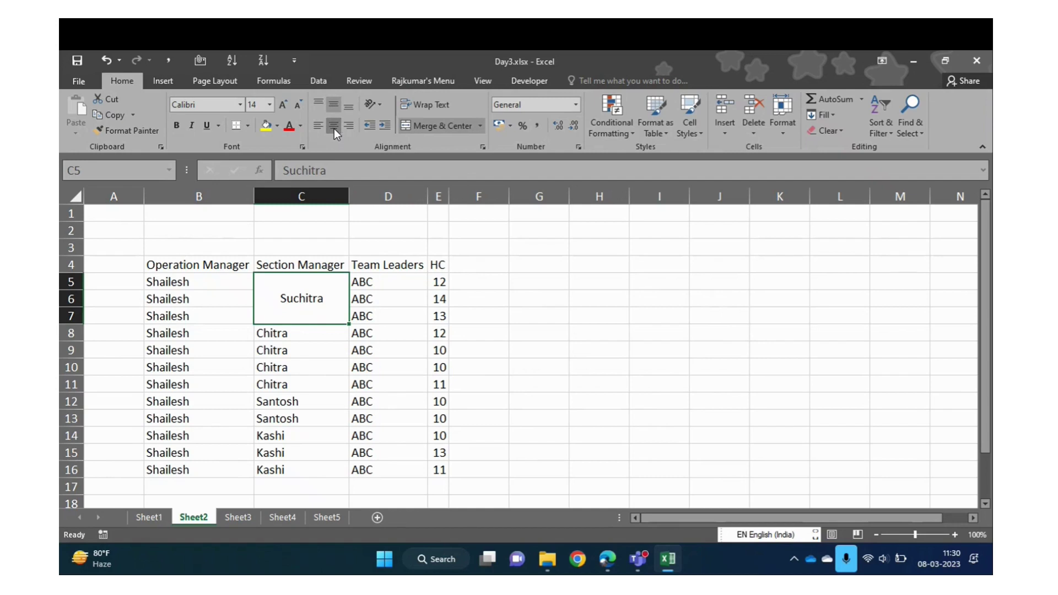
pyautogui.click(334, 128)
pyautogui.click(334, 127)
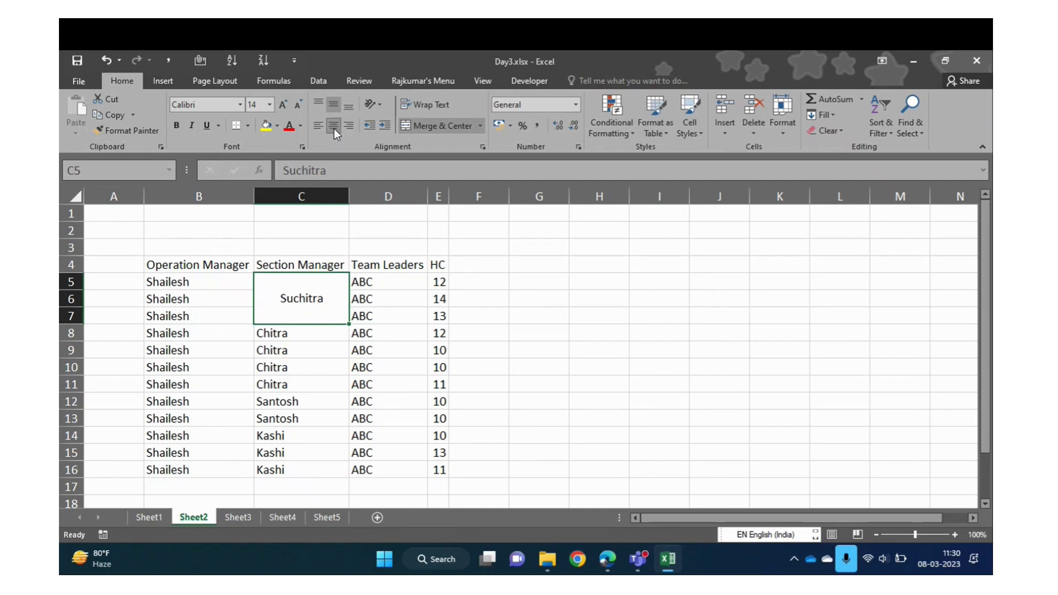
pyautogui.click(292, 335)
pyautogui.hotkey('shift', 'Down')
pyautogui.hotkey('shift', 'Down')
pyautogui.hotkey('shift', 'Down')
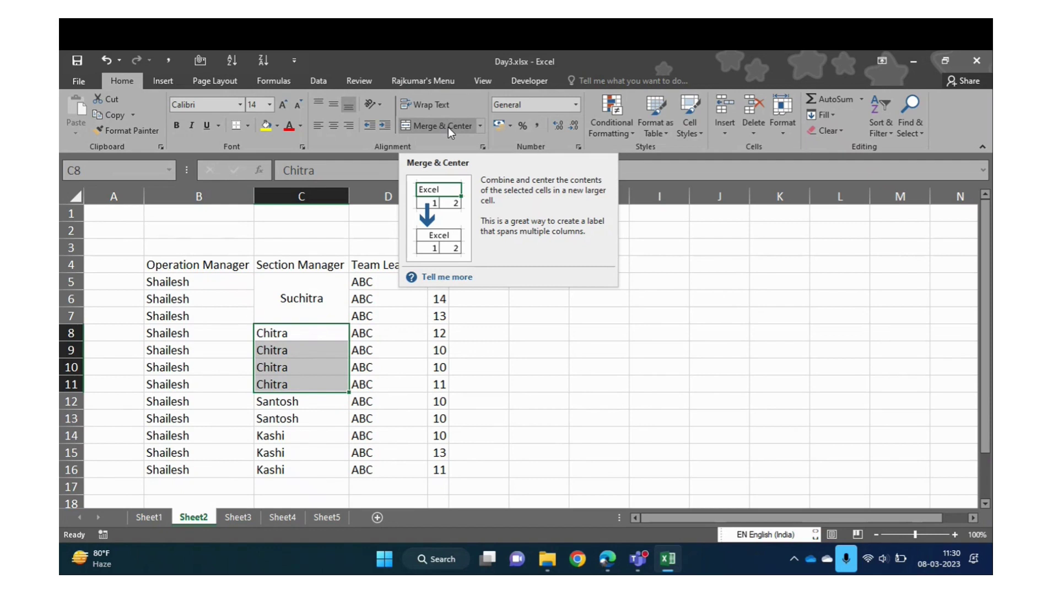
# Merge and middle-align the section manager cells C8:C11 and C12:C13
pyautogui.click(448, 127)
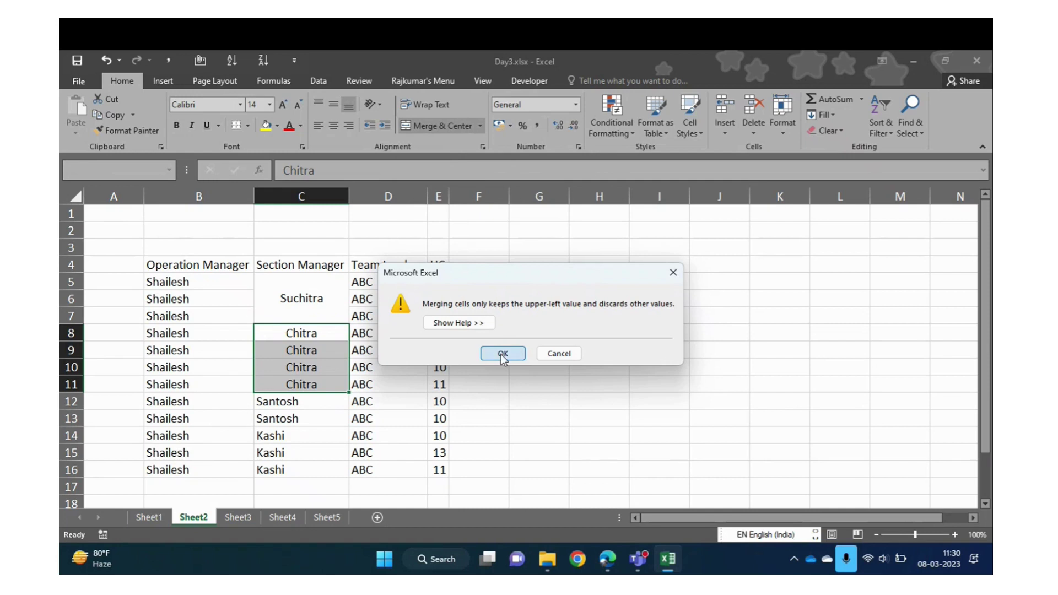
pyautogui.click(502, 352)
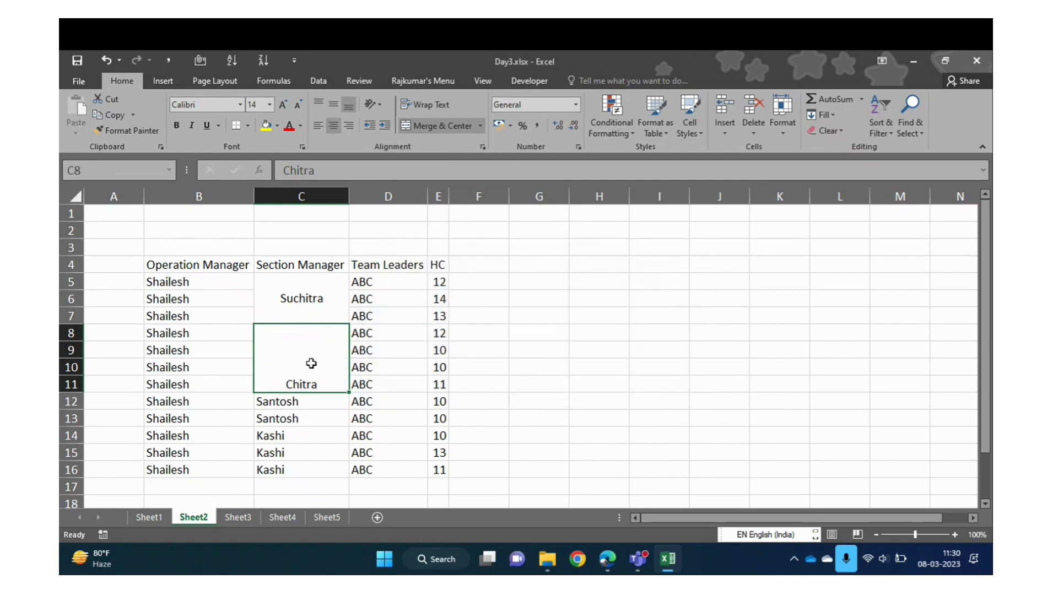
pyautogui.click(337, 108)
pyautogui.press('Down')
pyautogui.hotkey('shift', 'Down')
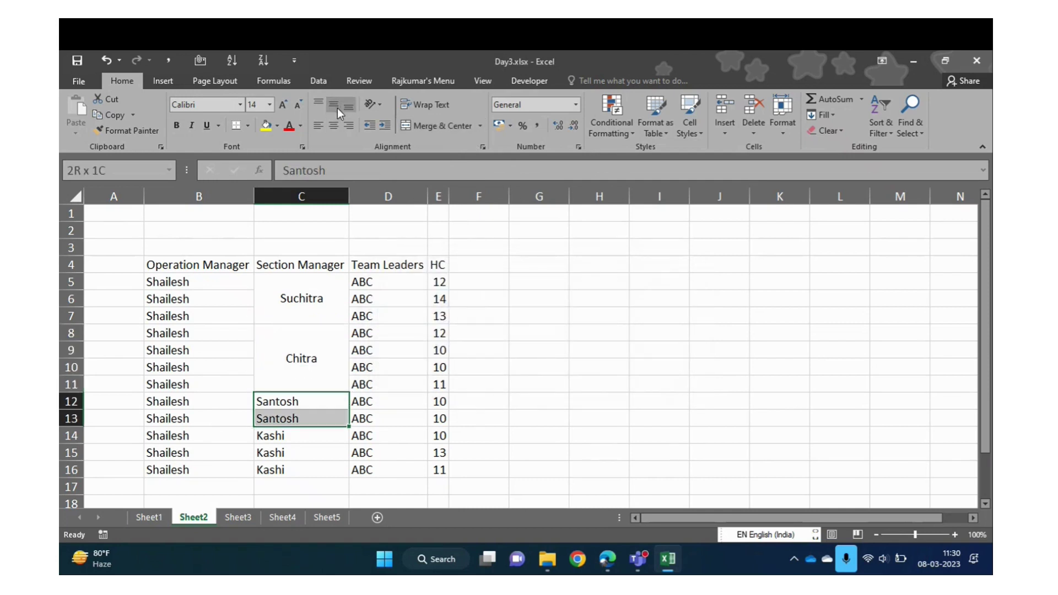
pyautogui.click(449, 126)
pyautogui.click(499, 353)
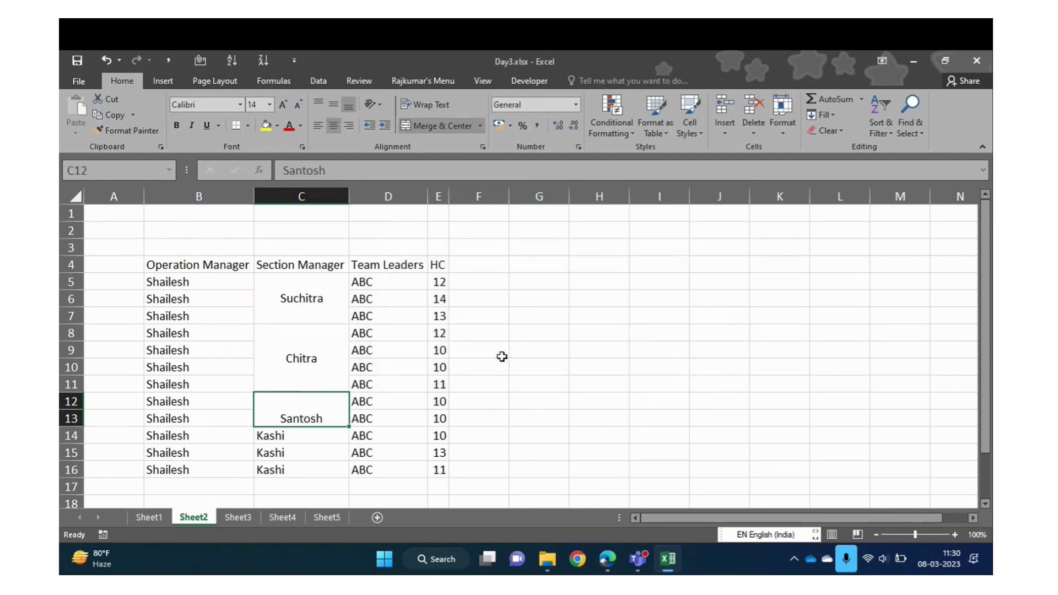
pyautogui.click(338, 98)
# Merge C14:C16 and centre the last section manager's name vertically
pyautogui.press('Down')
pyautogui.hotkey('shift', 'Down')
pyautogui.hotkey('shift', 'Down')
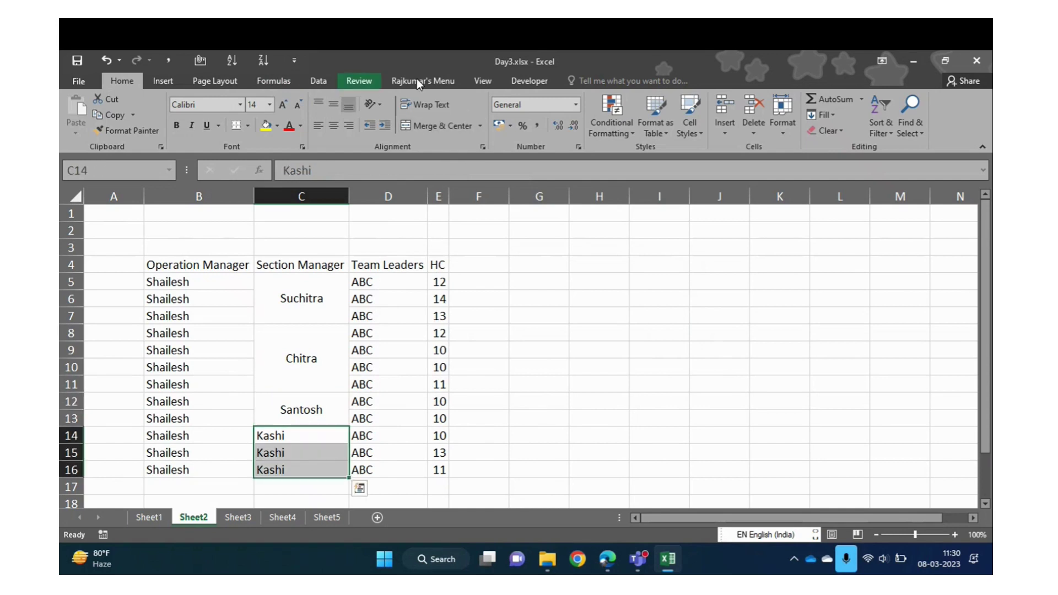
pyautogui.click(436, 125)
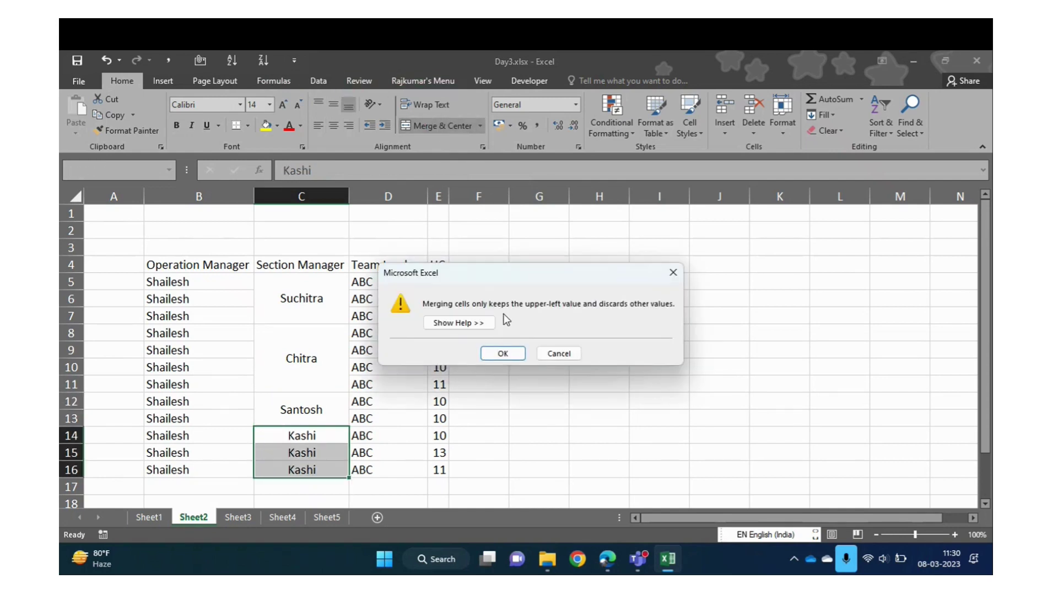
pyautogui.click(503, 355)
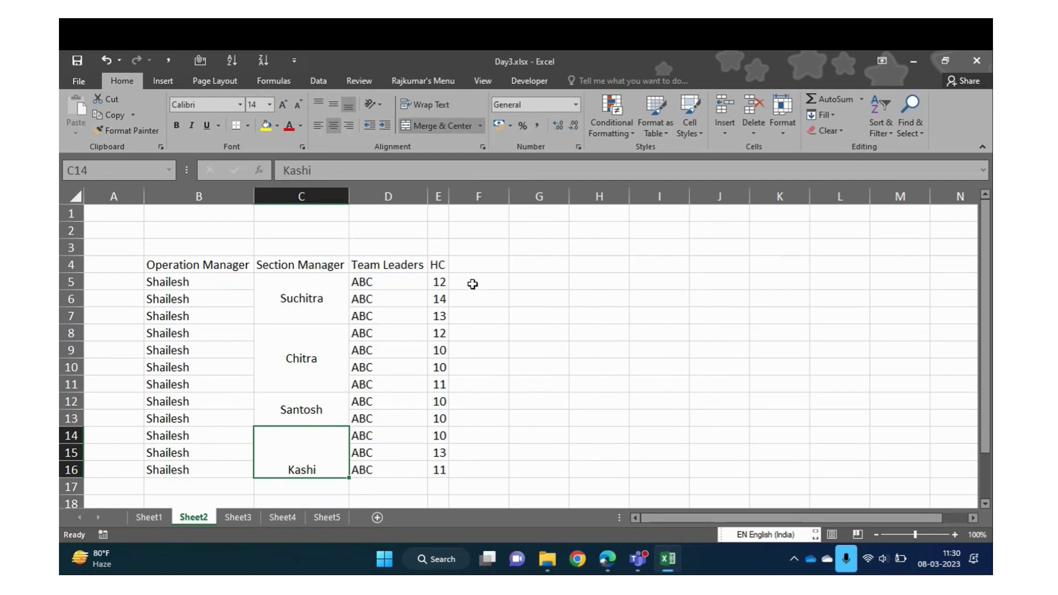
pyautogui.click(334, 104)
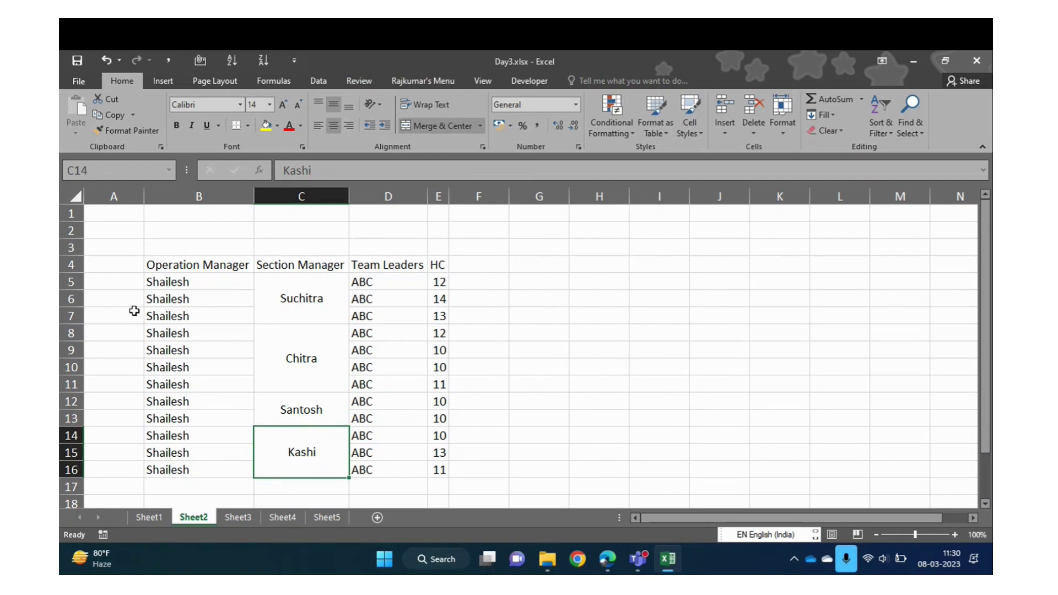
pyautogui.click(179, 280)
# Merge B5:B16 into one cell with the operation manager's name middle-aligned
pyautogui.hotkey('ctrl', 'shift', 'Down')
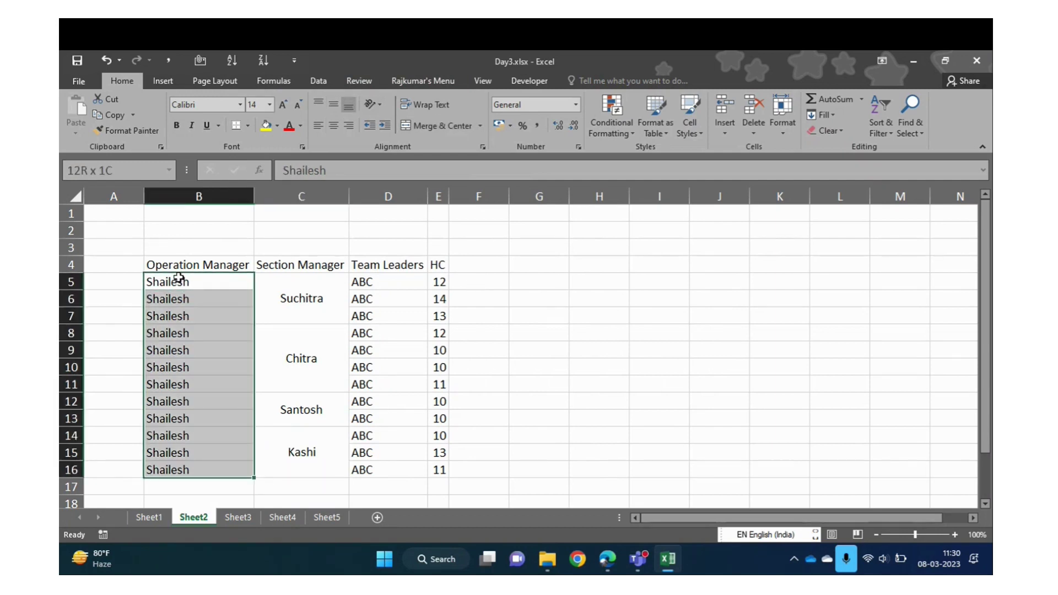
pyautogui.click(419, 128)
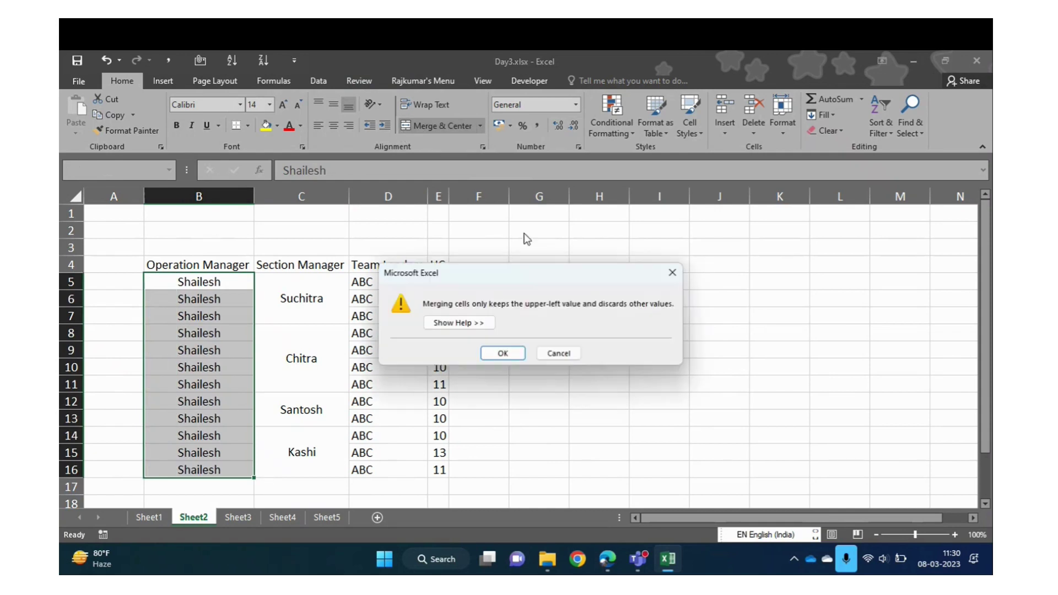
pyautogui.click(502, 353)
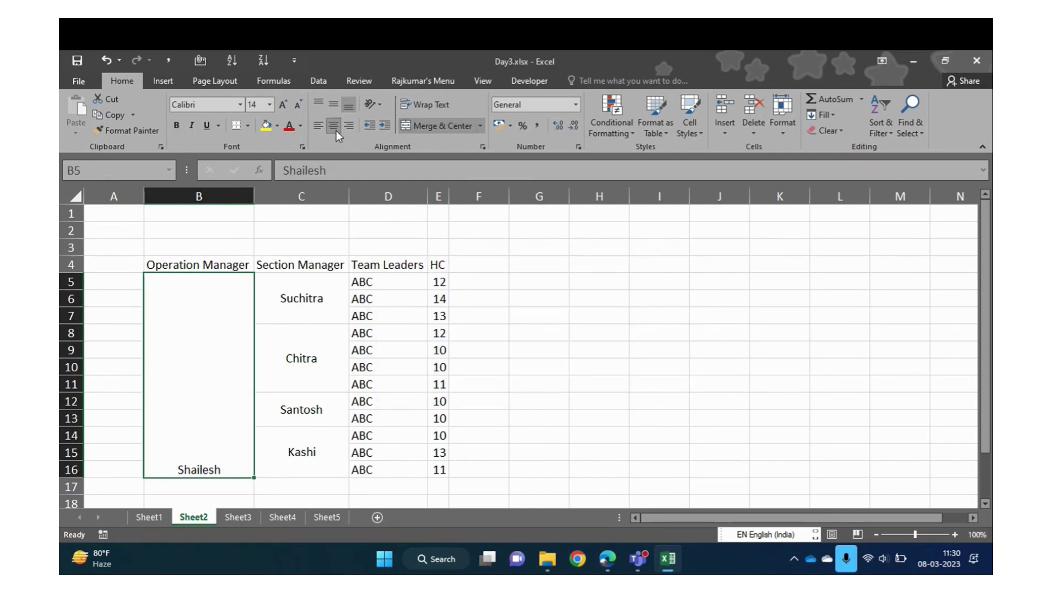
pyautogui.click(332, 104)
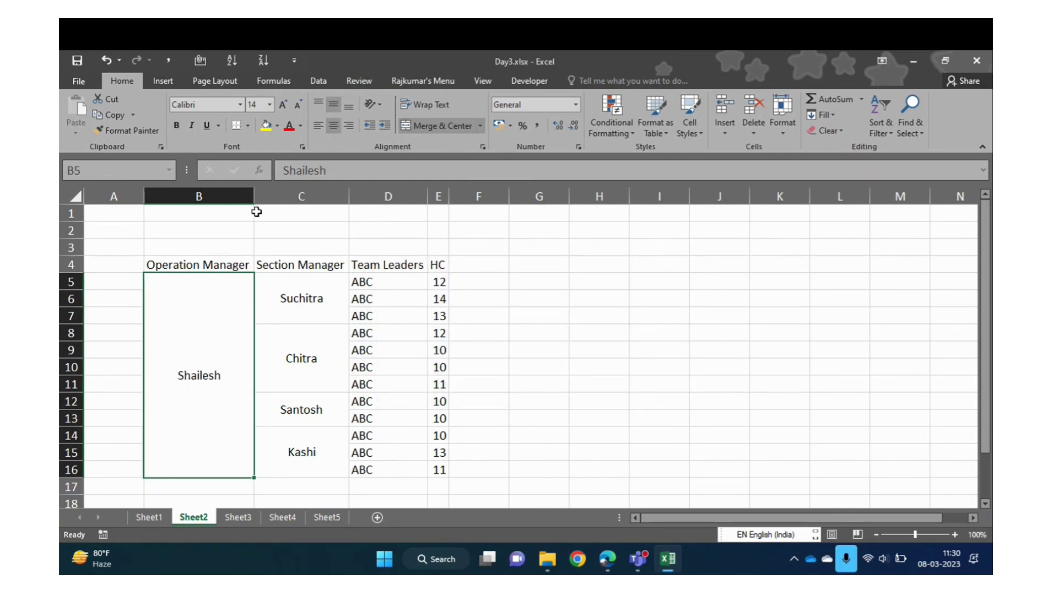
# Select the whole table B4:E16
pyautogui.click(194, 266)
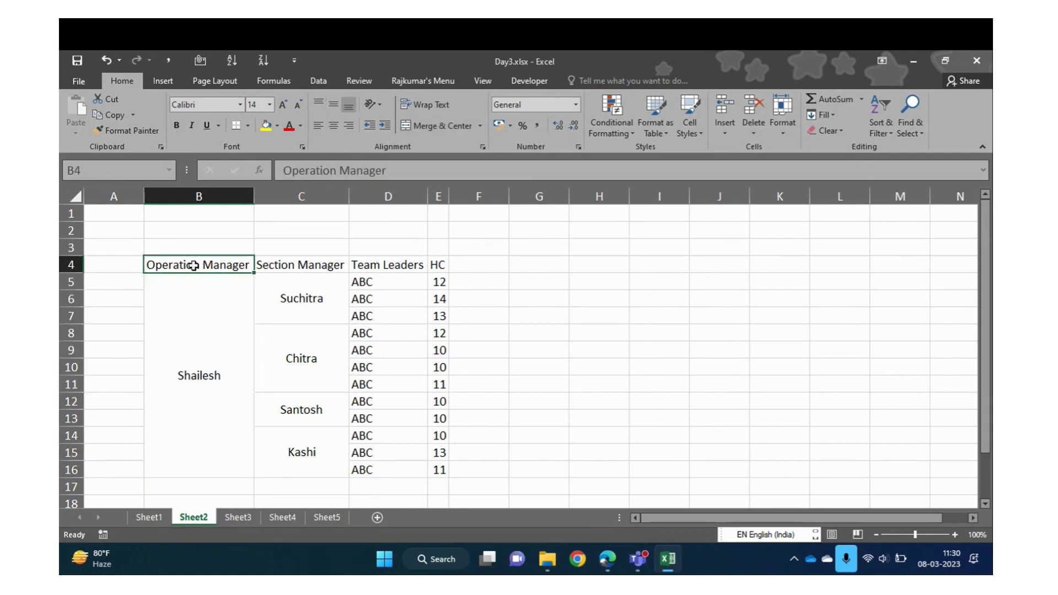
pyautogui.hotkey('ctrl', 'shift', 'Right')
pyautogui.hotkey('ctrl', 'shift', 'Down')
# Apply All Borders to the table B4:E16
pyautogui.hotkey('alt', 'h')
pyautogui.press('b')
pyautogui.press('a')
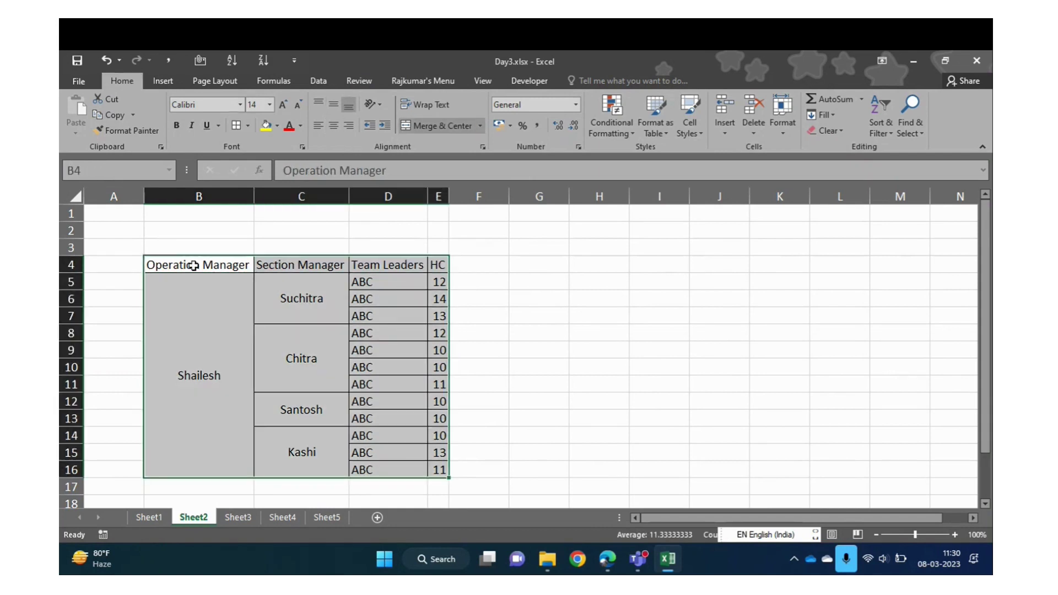
pyautogui.click(194, 265)
pyautogui.hotkey('ctrl', 'shift', 'Right')
pyautogui.hotkey('ctrl', 'shift', 'Down')
# Select each section's merged manager cell and team-leader rows to check the borders
pyautogui.click(299, 300)
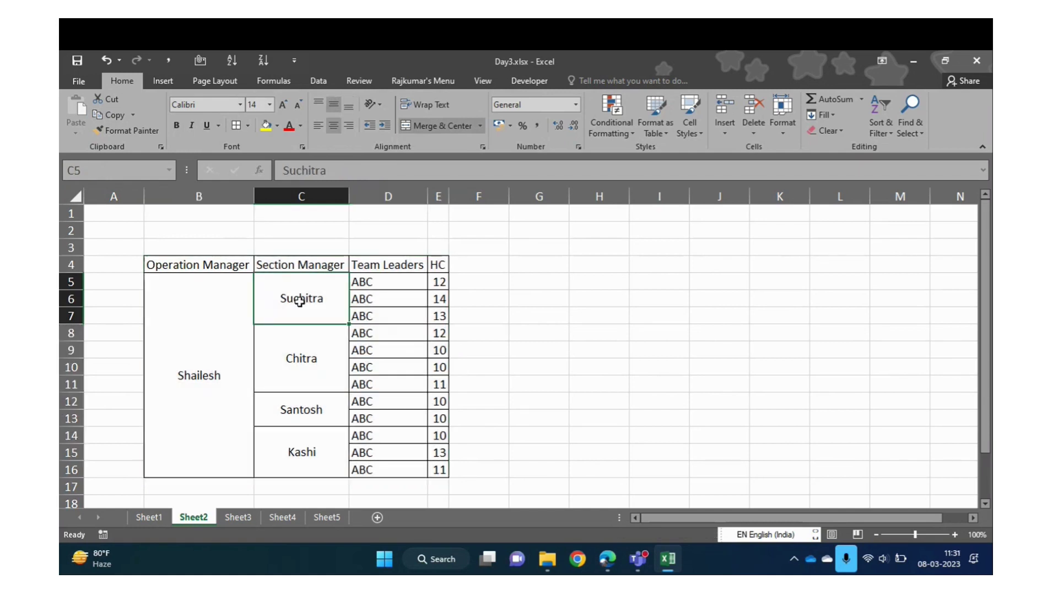
pyautogui.moveTo(332, 302); pyautogui.dragTo(439, 313)
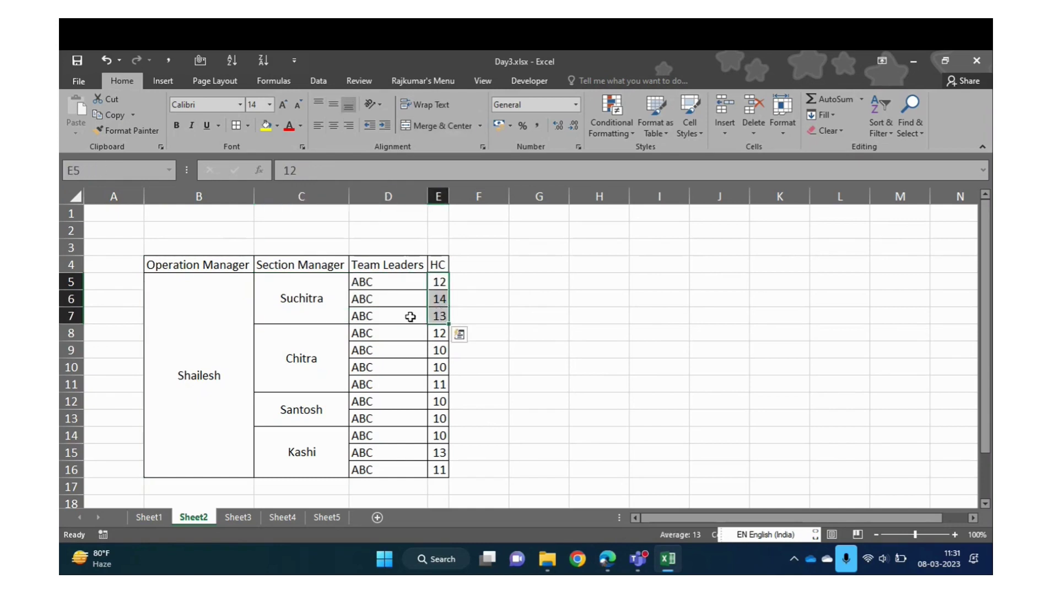
pyautogui.moveTo(274, 345); pyautogui.dragTo(437, 386)
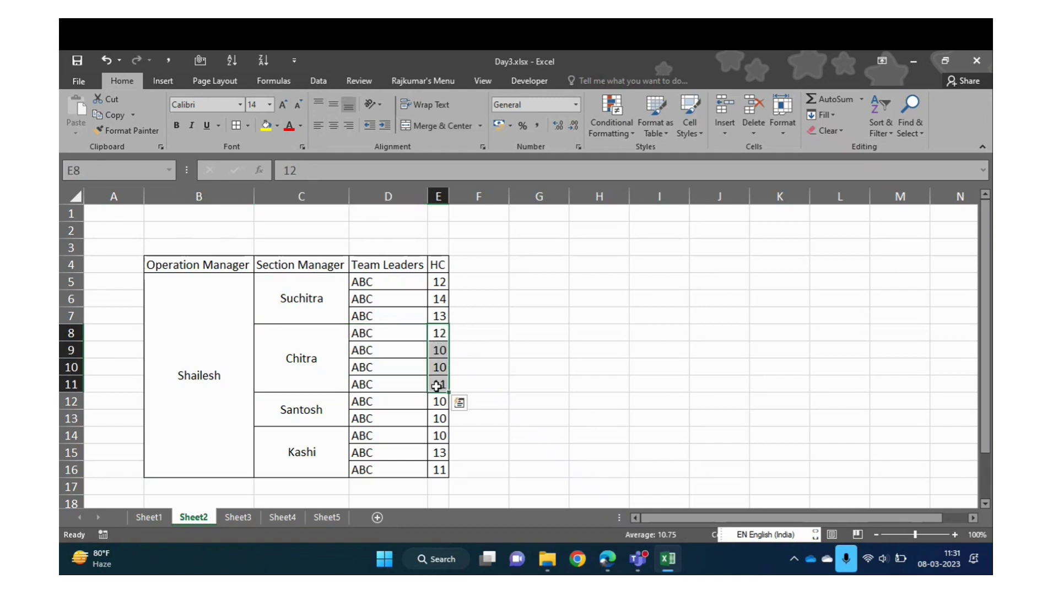
pyautogui.click(302, 408)
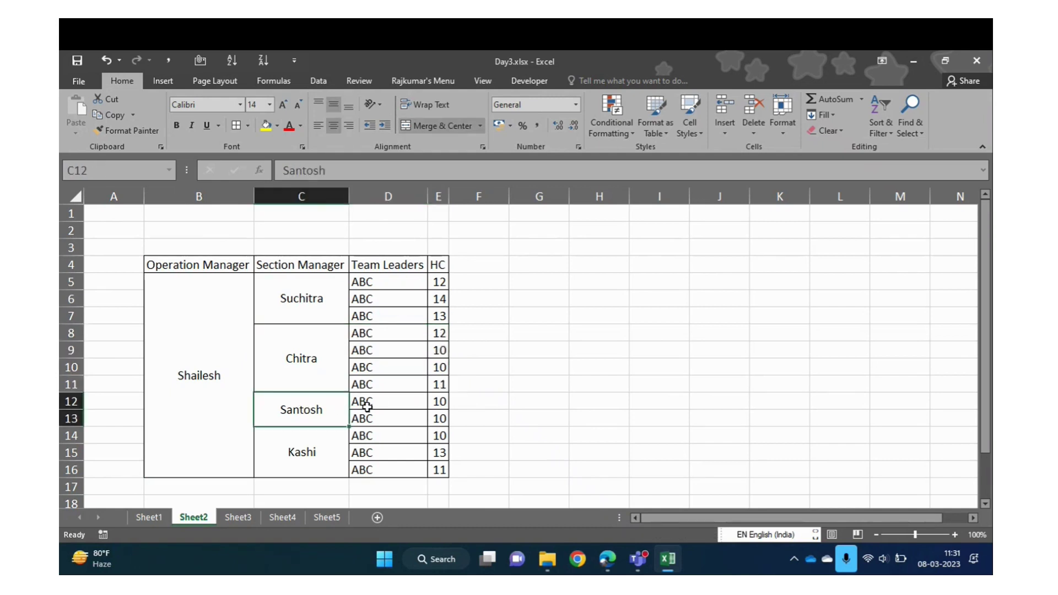
pyautogui.moveTo(366, 407); pyautogui.dragTo(444, 419)
pyautogui.click(300, 453)
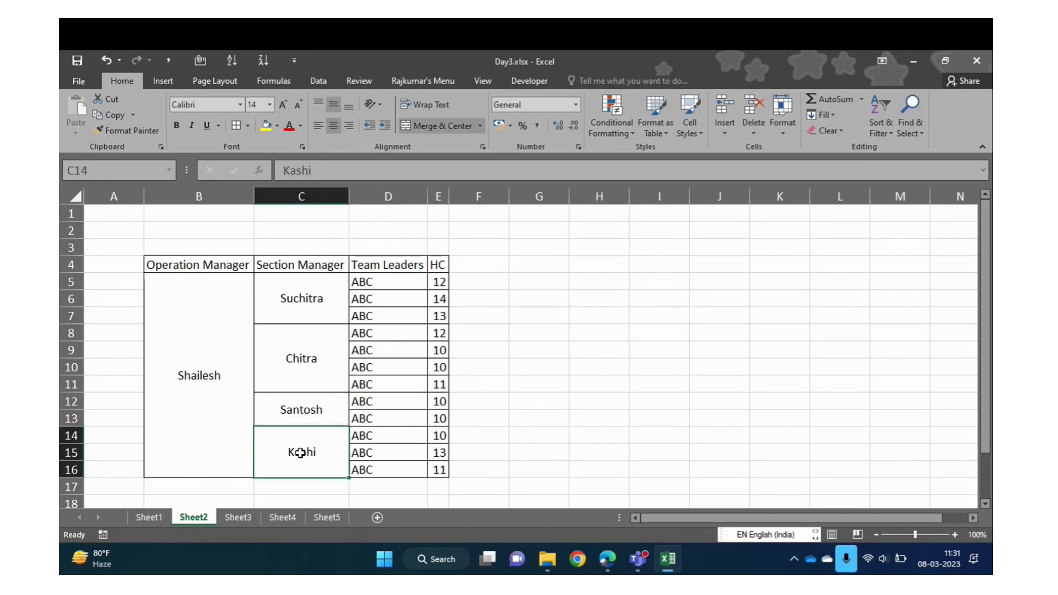
pyautogui.click(196, 295)
pyautogui.click(303, 290)
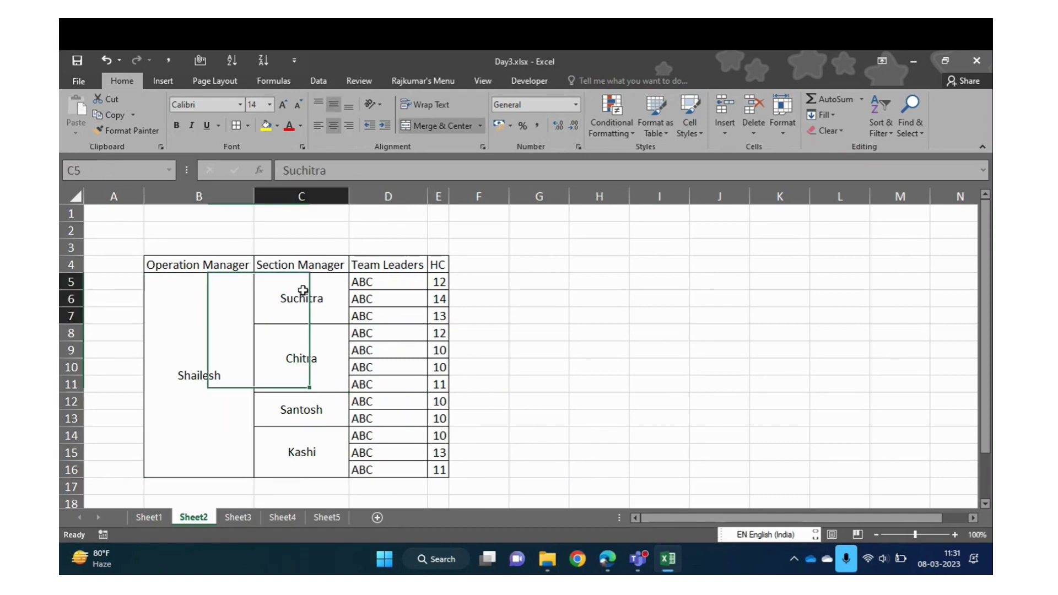
# Copy the table body B5:E16
pyautogui.press('Down')
pyautogui.press('Down')
pyautogui.press('Down')
pyautogui.press('Down')
pyautogui.press('Down')
pyautogui.press('Left')
pyautogui.press('Left')
pyautogui.press('Up')
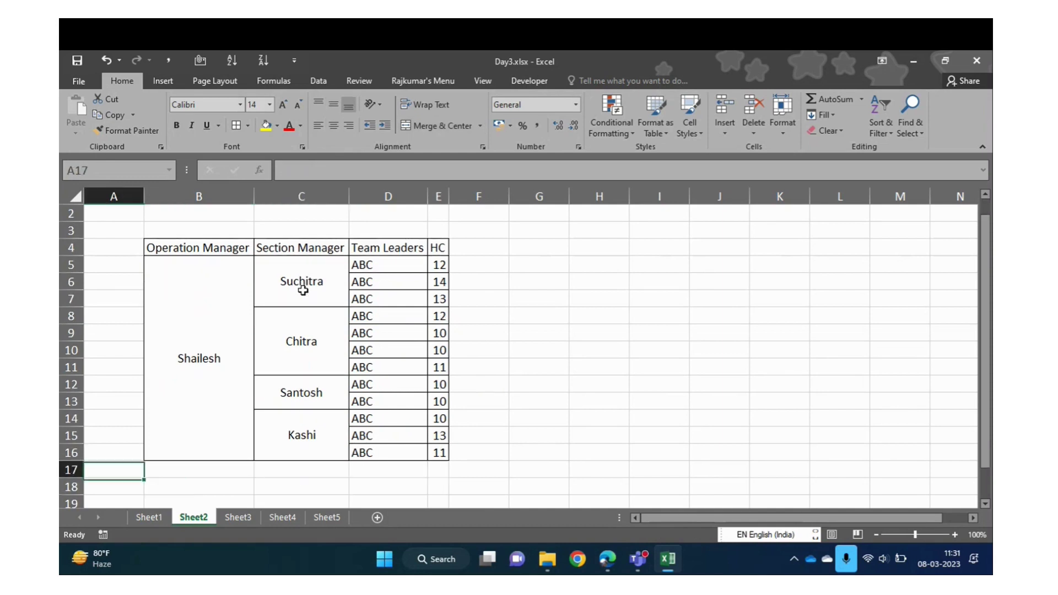
pyautogui.press('Up')
pyautogui.press('Up')
pyautogui.press('Right')
pyautogui.hotkey('shift', 'Right')
pyautogui.hotkey('shift', 'Right')
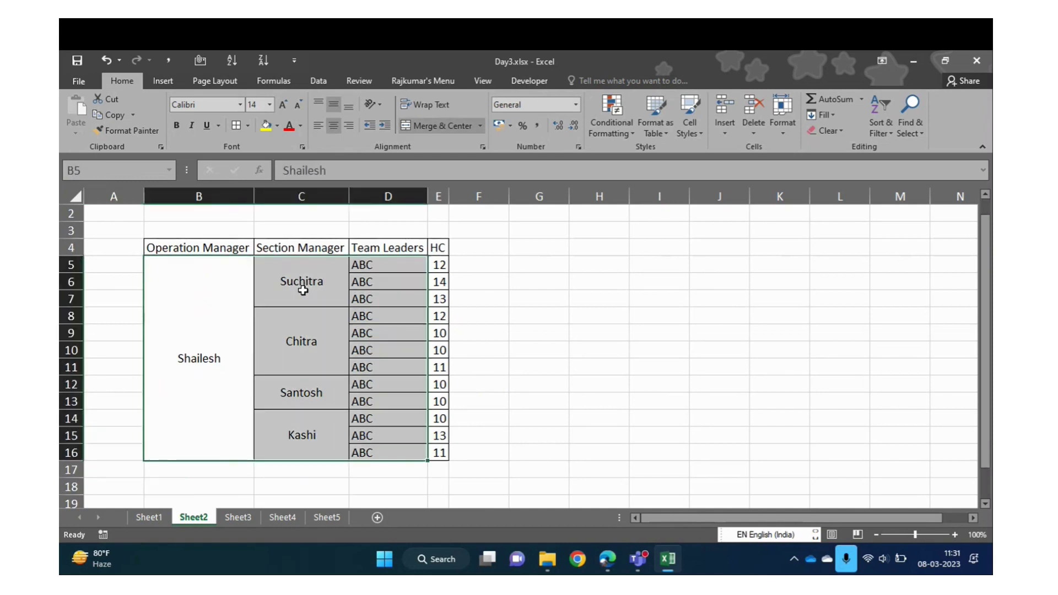
pyautogui.hotkey('shift', 'Right')
pyautogui.hotkey('ctrl', 'c')
# Paste the copied block at B17, directly beneath the table
pyautogui.hotkey('ctrl', 'Down')
pyautogui.hotkey('ctrl', 'Up')
pyautogui.press('Down')
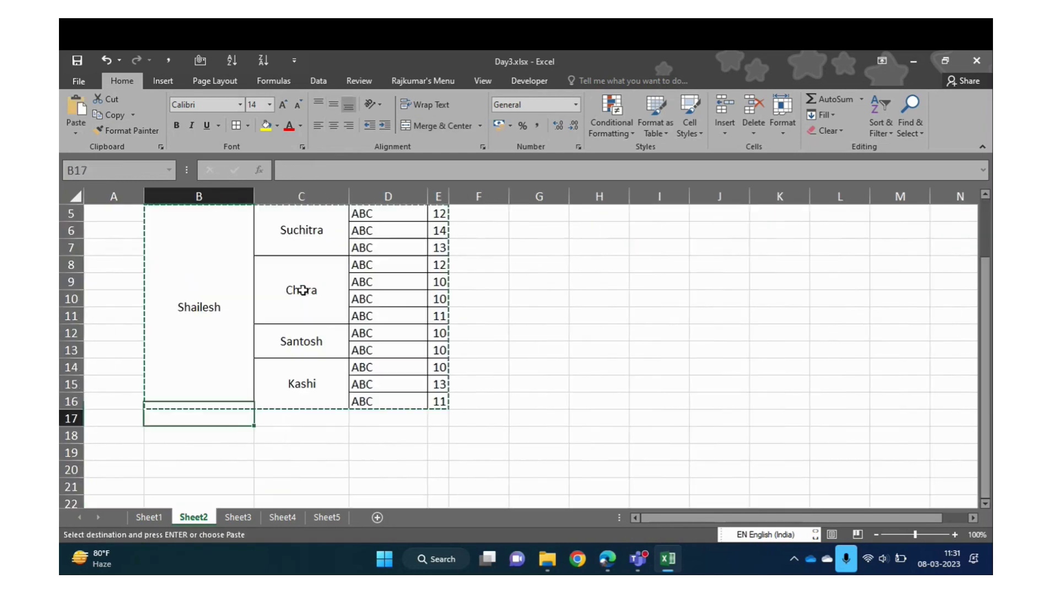
pyautogui.press('Down')
pyautogui.press('Up')
pyautogui.hotkey('ctrl', 'v')
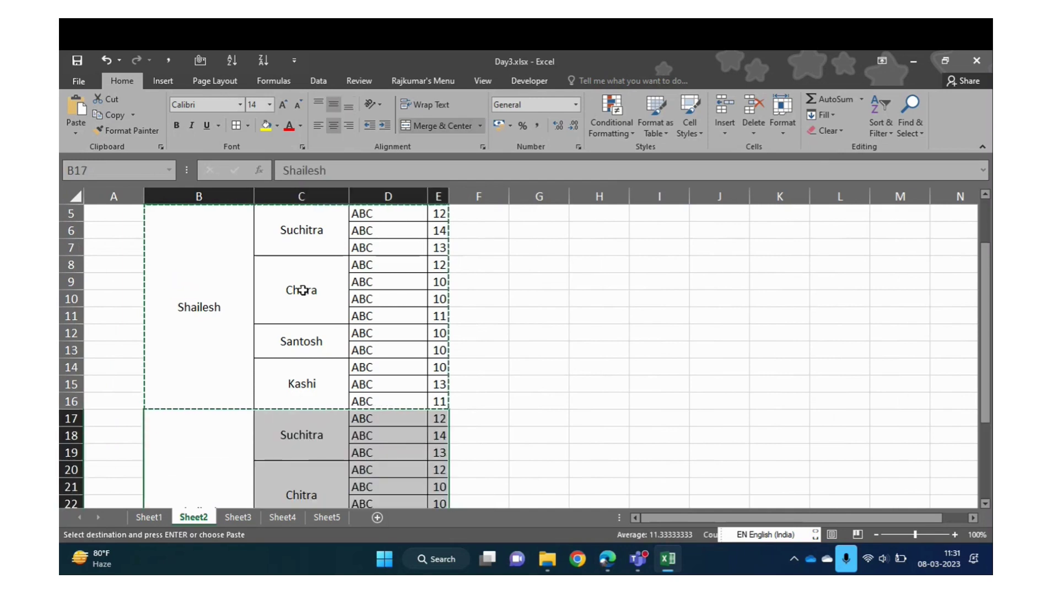
pyautogui.scroll(-3, 303, 290)
# Enter a new operation manager's name in merged cell B17
pyautogui.write('Ni')
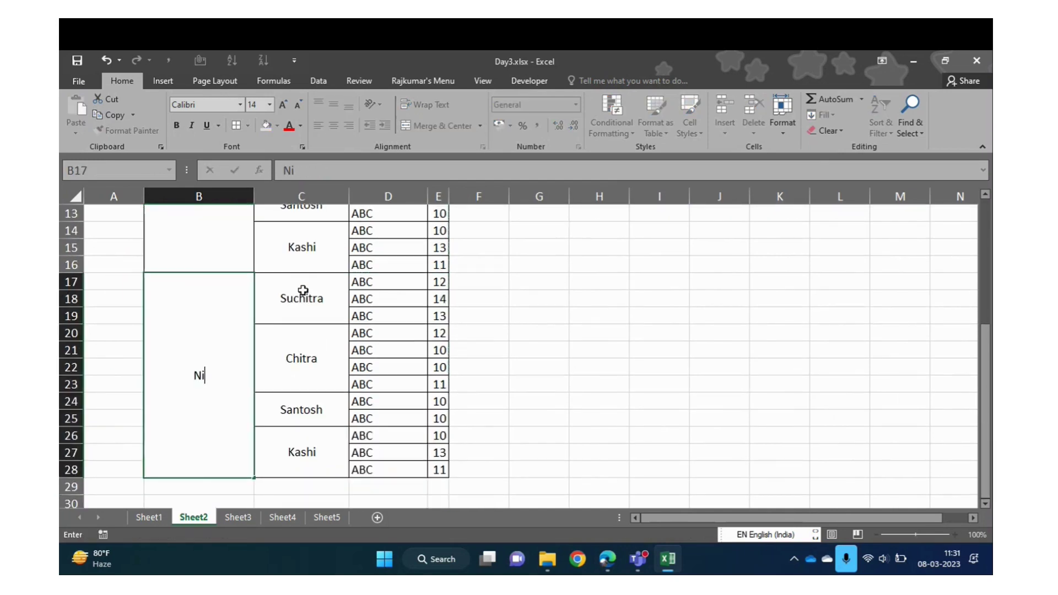
pyautogui.write('lesh')
pyautogui.press('Return')
pyautogui.press('Up')
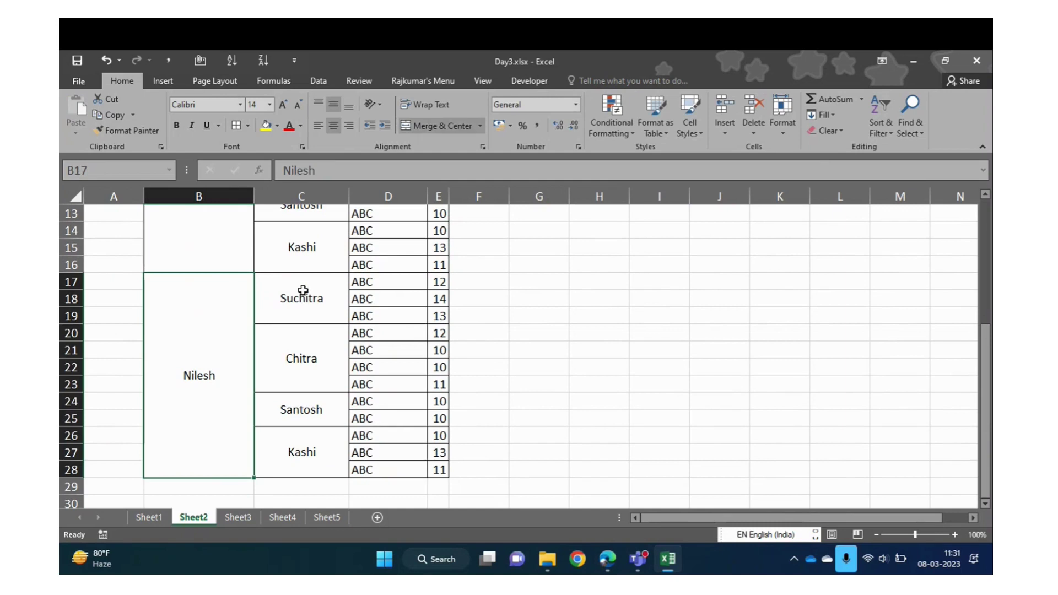
pyautogui.press('Right')
pyautogui.press('Up')
pyautogui.press('Up')
pyautogui.press('Up')
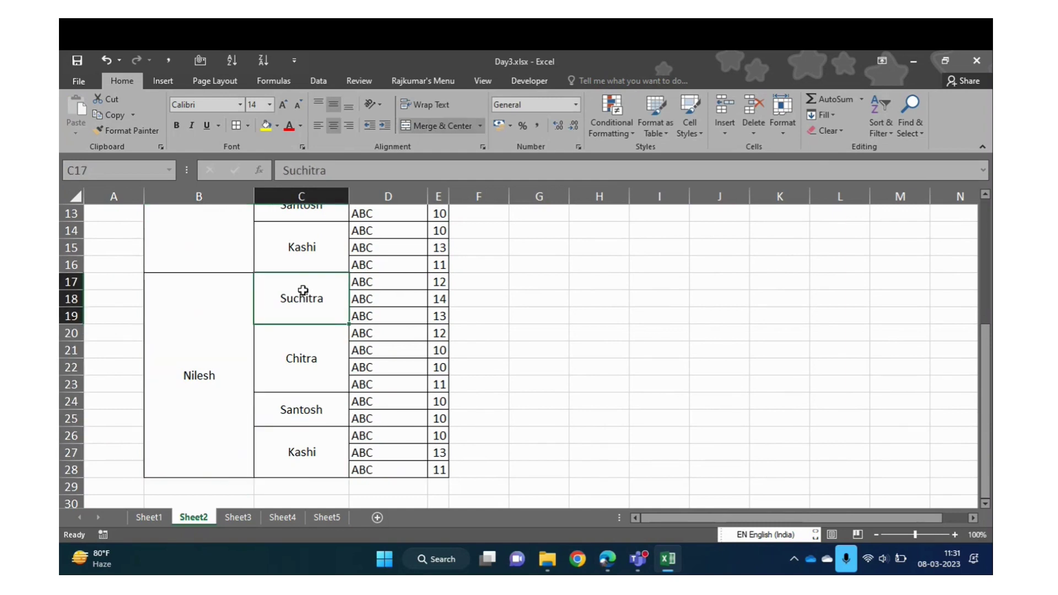
# Replace the section manager names in C17, C20 and C24 with new ones
pyautogui.write('Manish')
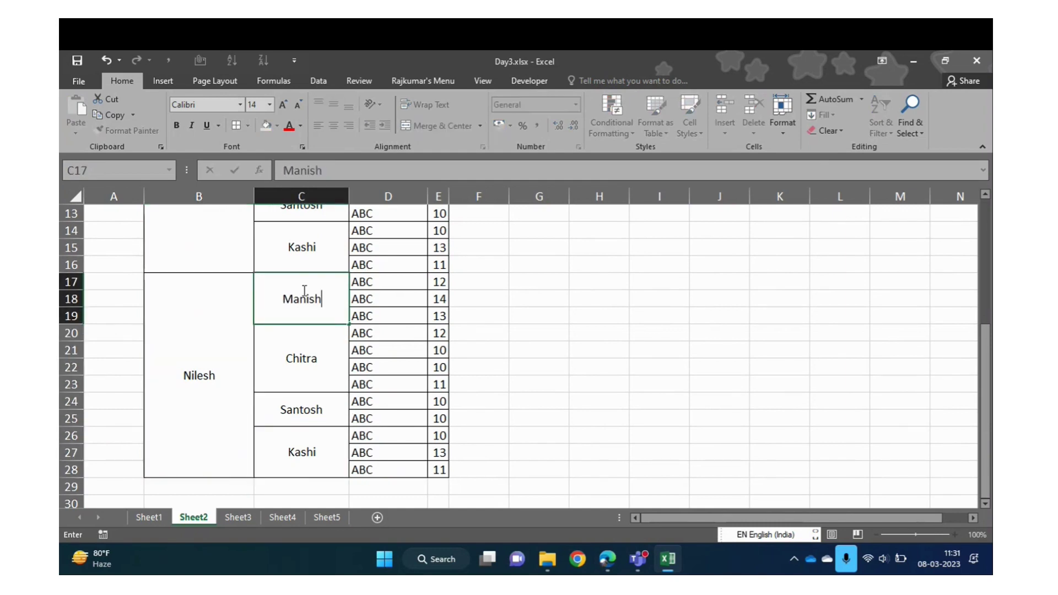
pyautogui.press('Return')
pyautogui.press('Right')
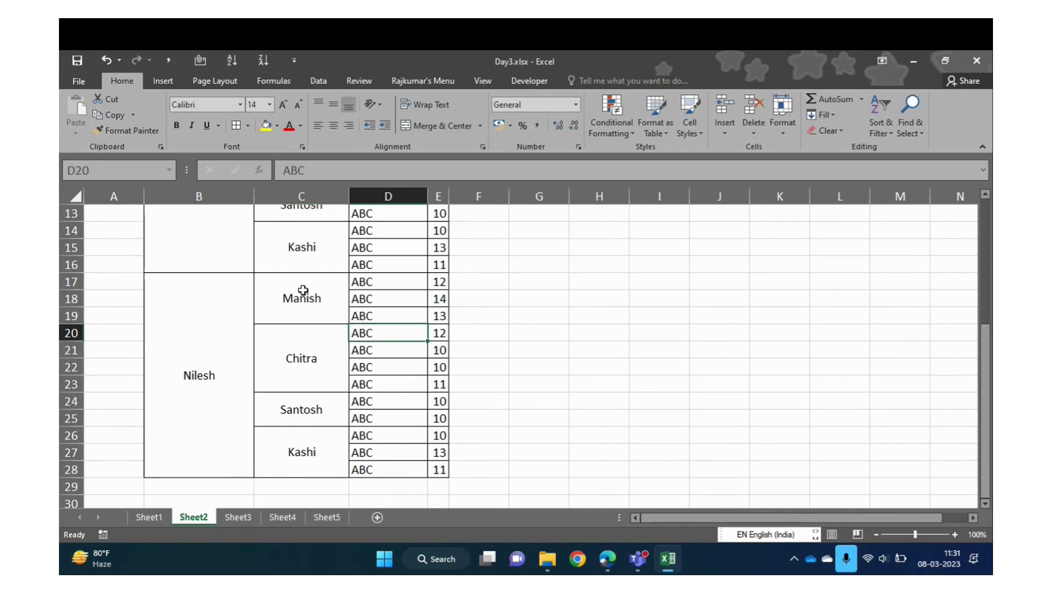
pyautogui.press('Down')
pyautogui.press('Left')
pyautogui.write('Gagan')
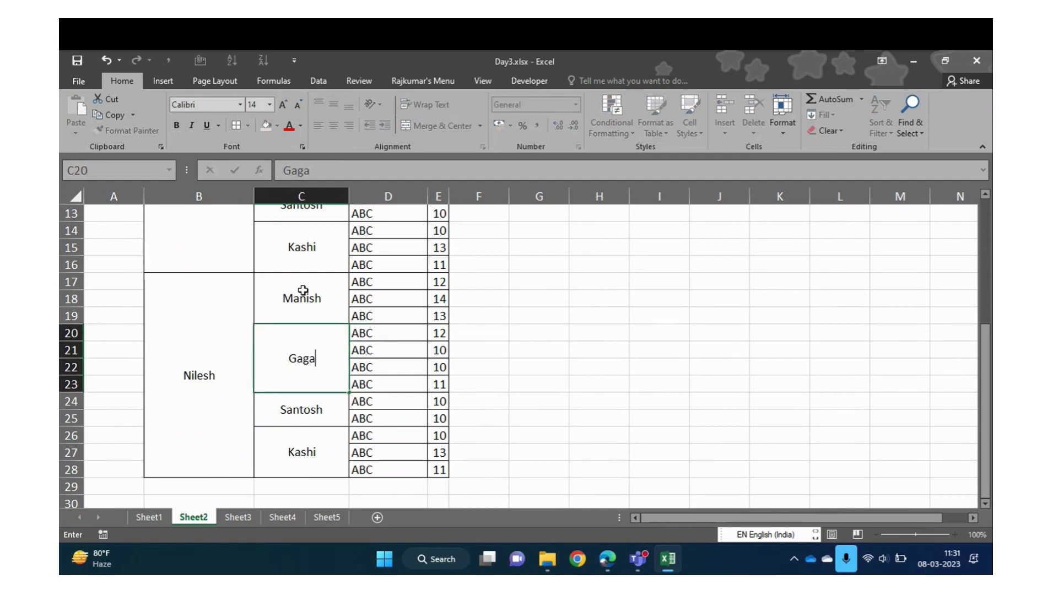
pyautogui.press('Return')
pyautogui.write('Rakesh')
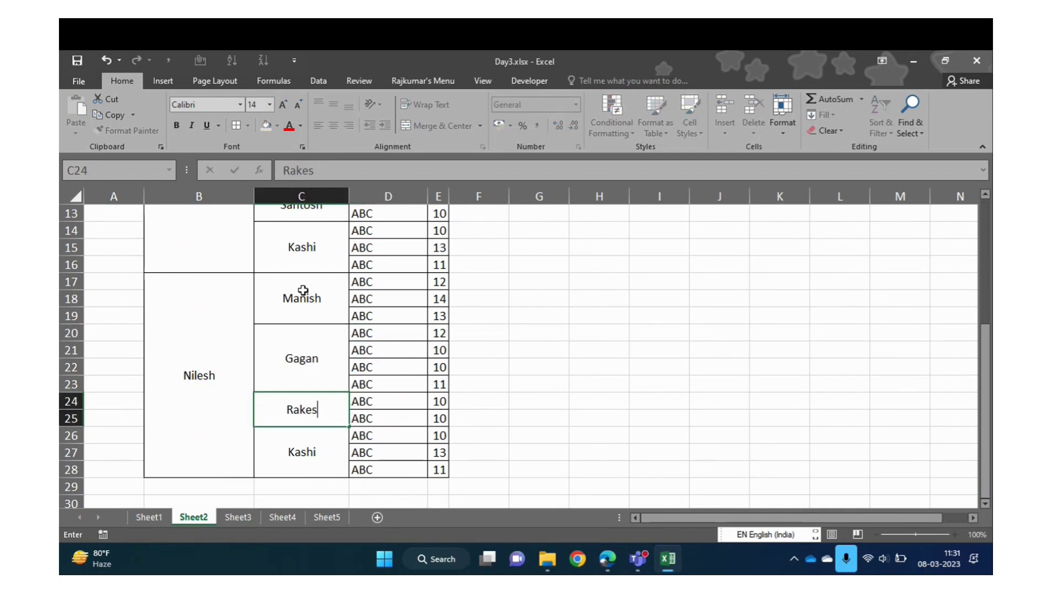
pyautogui.press('Return')
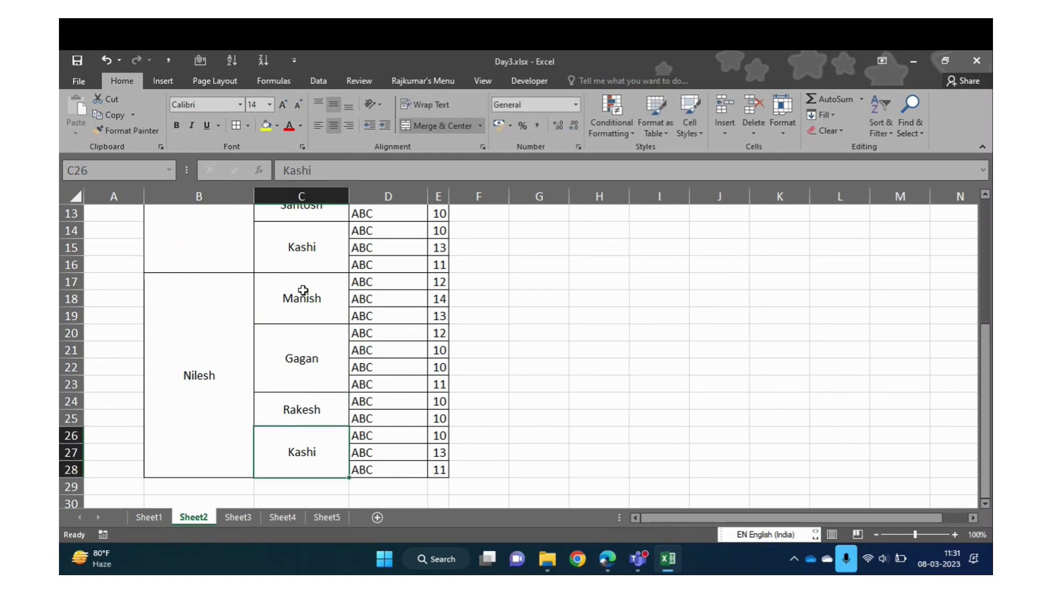
# Enter the fourth new section manager's name in C26, correcting the typos
pyautogui.write('Sa')
pyautogui.press('BackSpace')
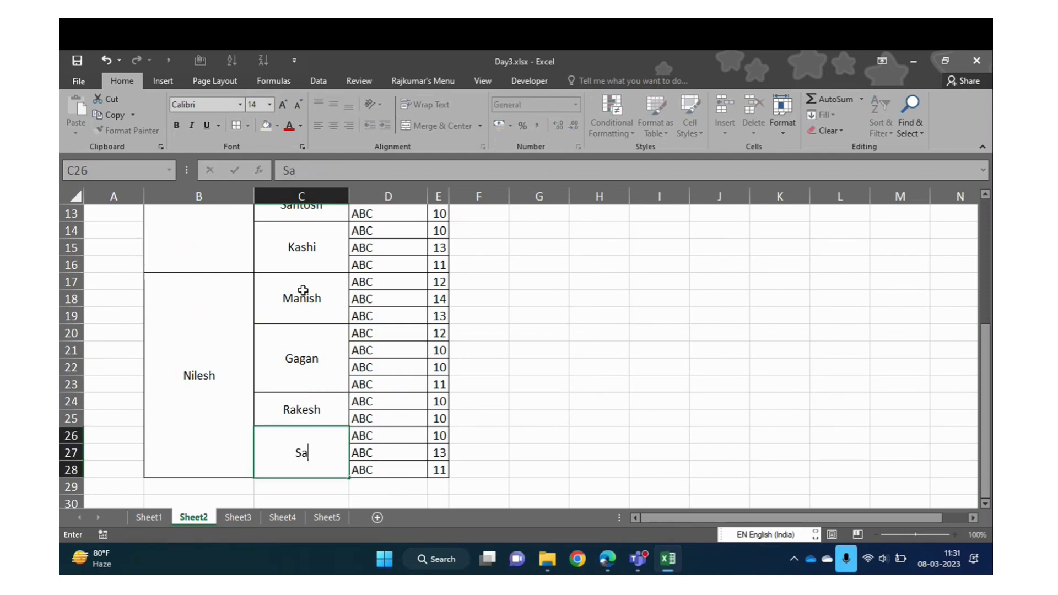
pyautogui.press('BackSpace')
pyautogui.press('BackSpace')
pyautogui.write('Ea')
pyautogui.press('BackSpace')
pyautogui.press('BackSpace')
pyautogui.press('BackSpace')
pyautogui.press('BackSpace')
pyautogui.write('Rajes')
pyautogui.press('Return')
pyautogui.press('Up')
pyautogui.press('Up')
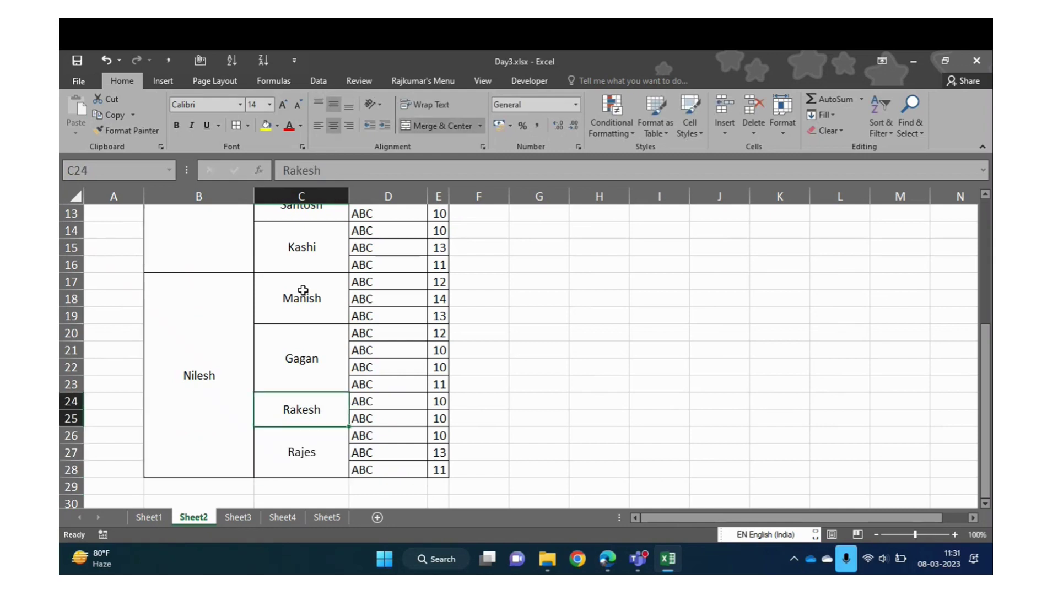
# Zoom out and select the whole table B4:E28 to review it
pyautogui.click(877, 535)
pyautogui.click(877, 535)
pyautogui.click(877, 534)
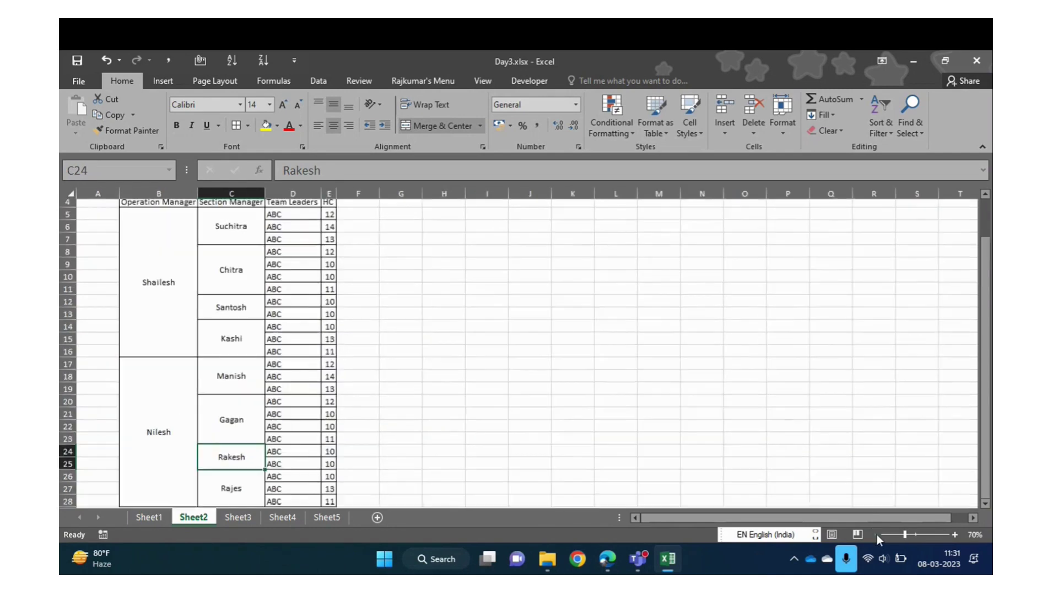
pyautogui.click(877, 534)
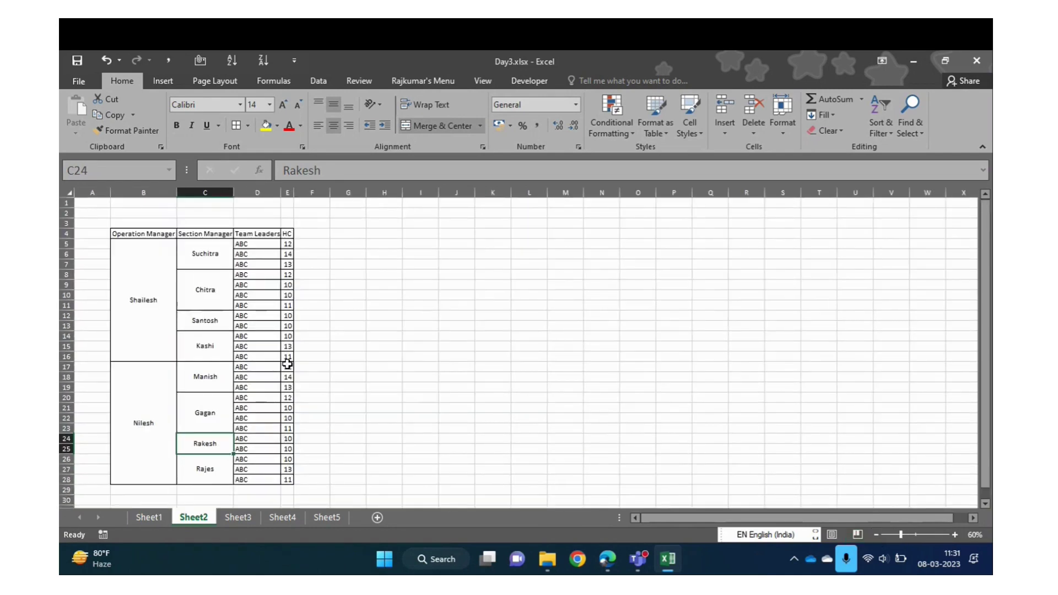
pyautogui.press('Left')
pyautogui.hotkey('ctrl', 'Up')
pyautogui.press('Left')
pyautogui.press('Right')
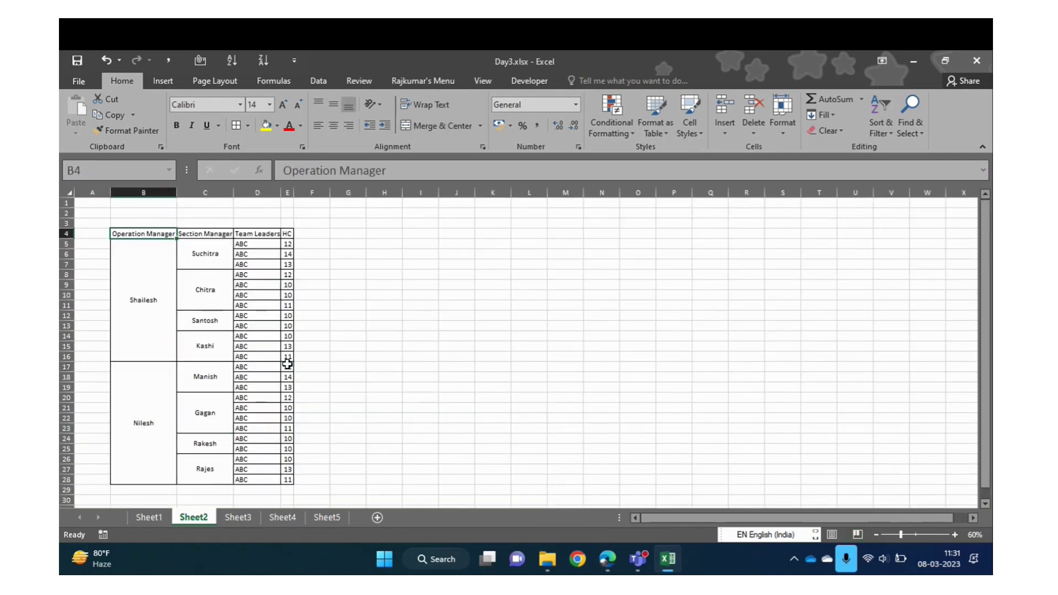
pyautogui.hotkey('ctrl', 'shift', 'Right')
pyautogui.hotkey('ctrl', 'shift', 'Down')
pyautogui.press('Down')
pyautogui.press('Down')
pyautogui.press('Up')
pyautogui.press('Up')
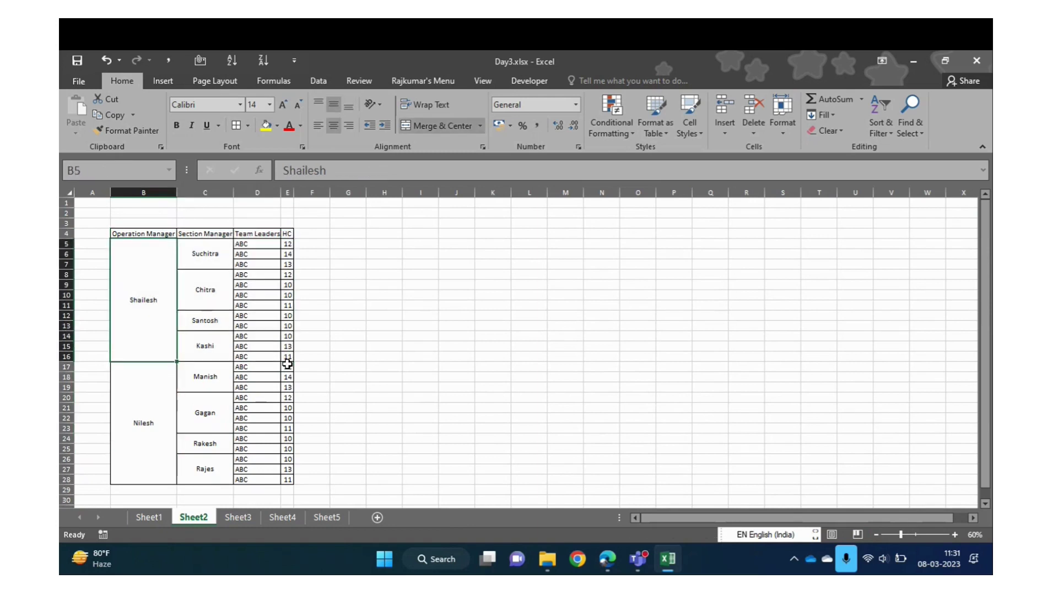
pyautogui.hotkey('ctrl', 'shift', 'Right')
pyautogui.hotkey('ctrl', 'shift', 'Down')
pyautogui.hotkey('ctrl', 'shift', 'Down')
# Reselect the header row and full table, stepping across to Team Leaders
pyautogui.hotkey('shift', 'Down')
pyautogui.press('Up')
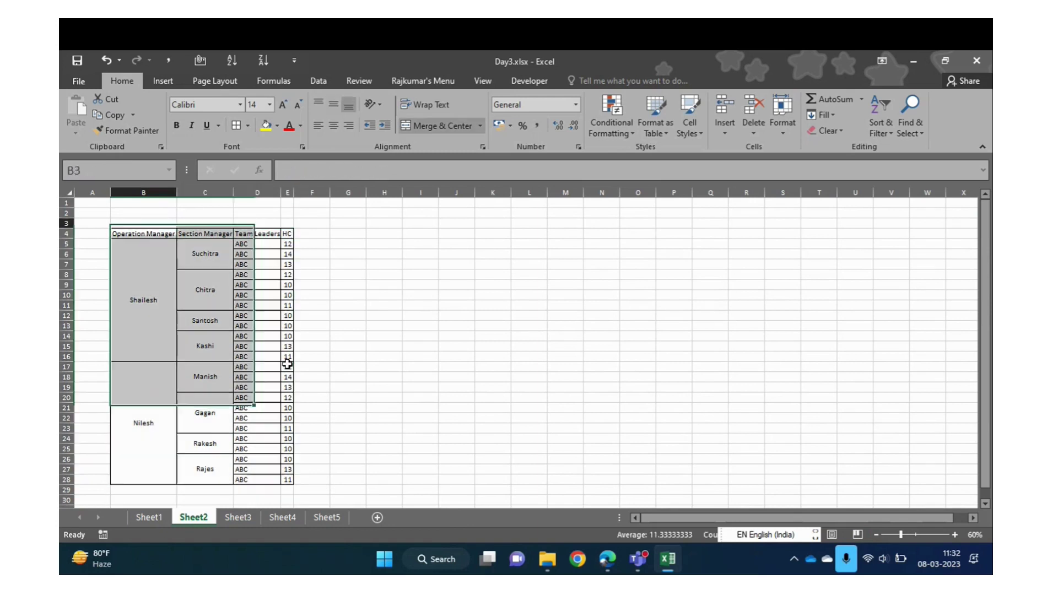
pyautogui.press('Down')
pyautogui.hotkey('shift', 'Right')
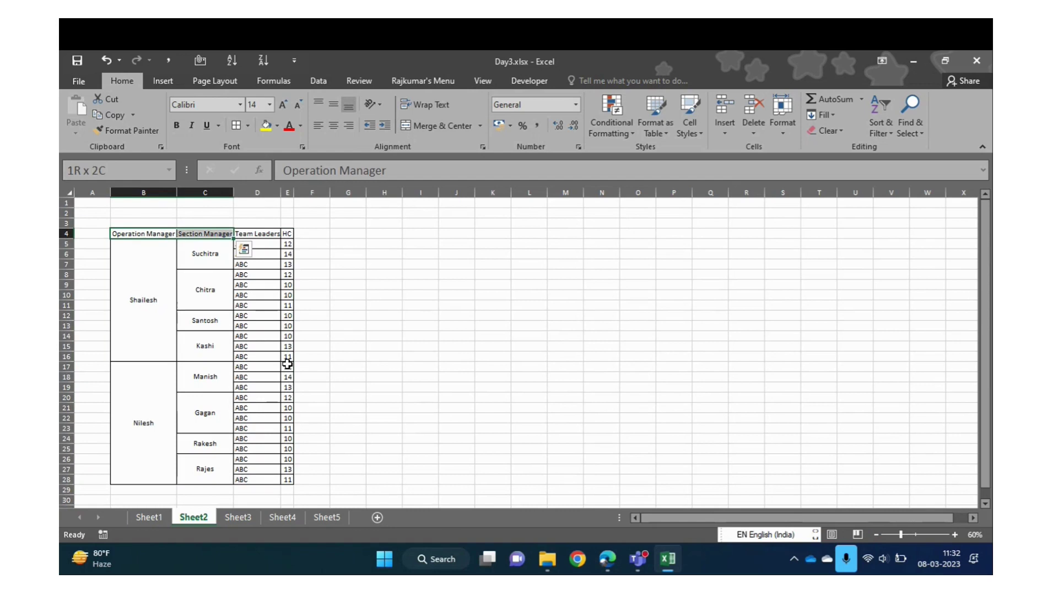
pyautogui.hotkey('ctrl', 'shift', 'Right')
pyautogui.hotkey('ctrl', 'shift', 'Down')
pyautogui.hotkey('ctrl', 'shift', 'Down')
pyautogui.press('Up')
pyautogui.press('Down')
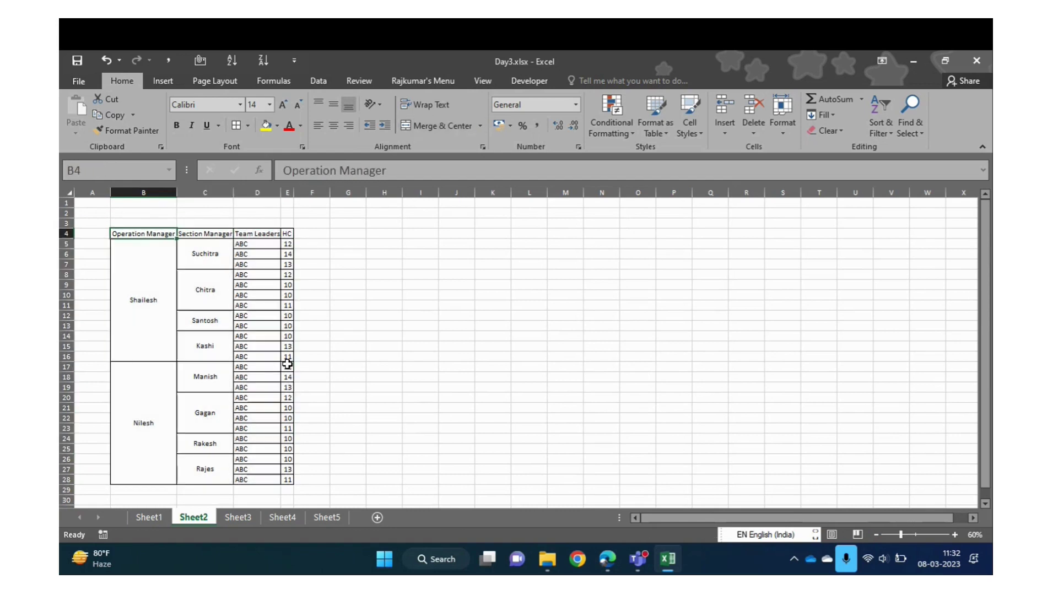
pyautogui.press('Right')
pyautogui.press('Right')
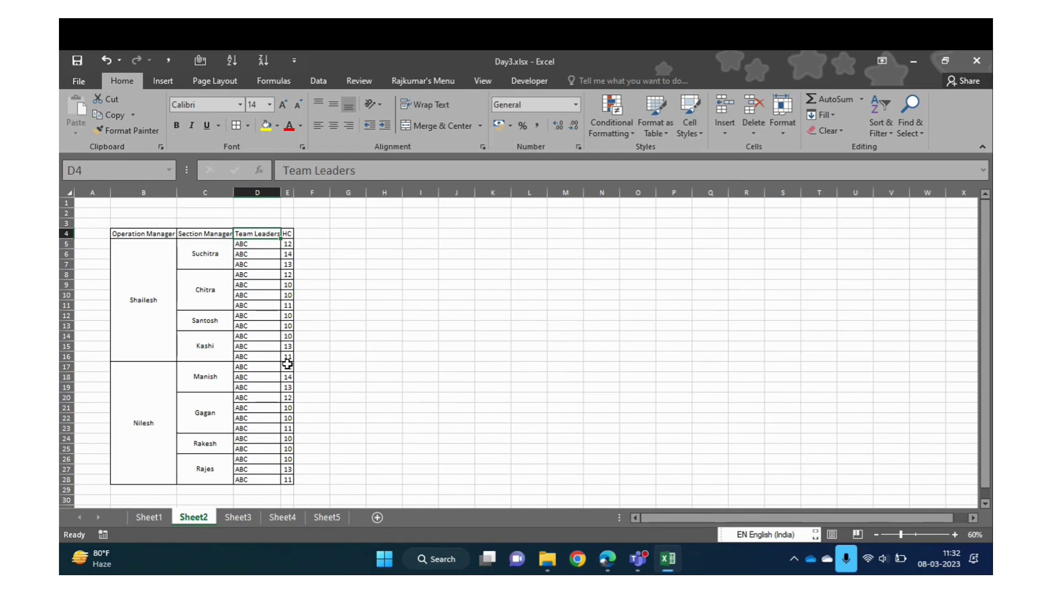
# With empty cell I4 selected, bring up the Merge & Center options list
pyautogui.click(359, 205)
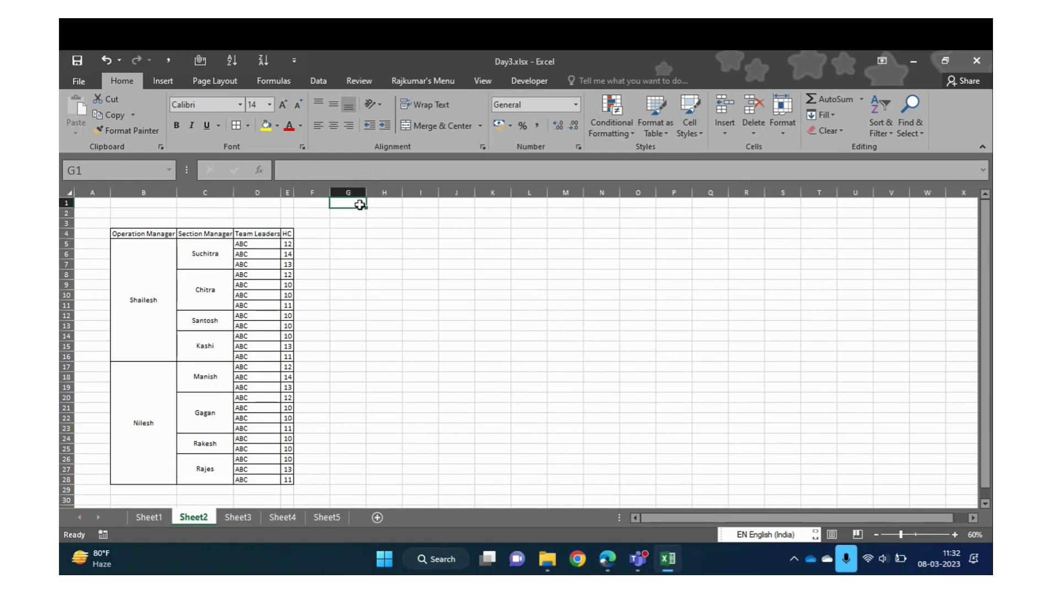
pyautogui.click(150, 266)
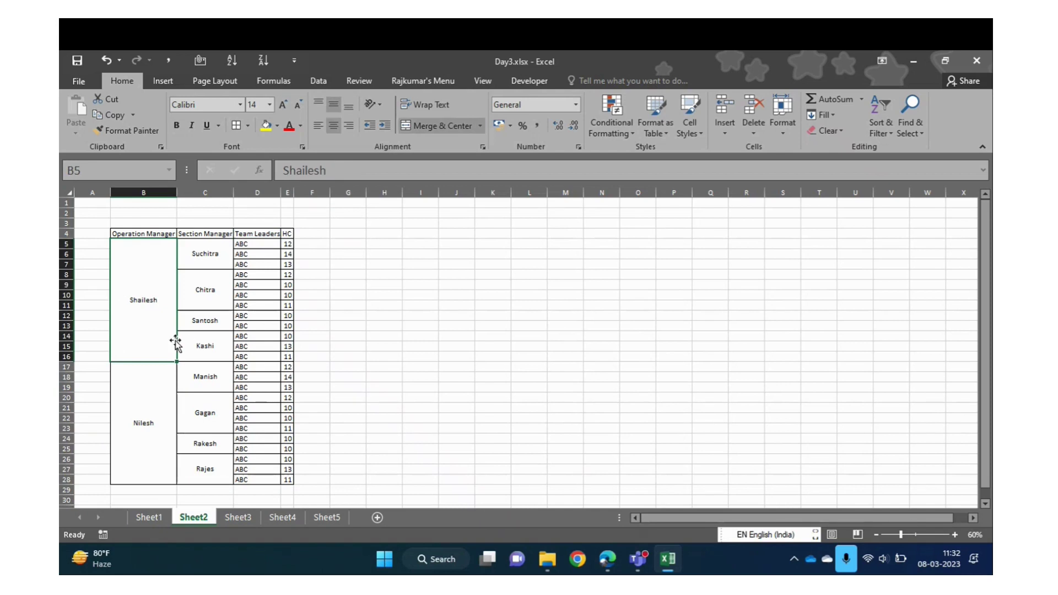
pyautogui.click(424, 233)
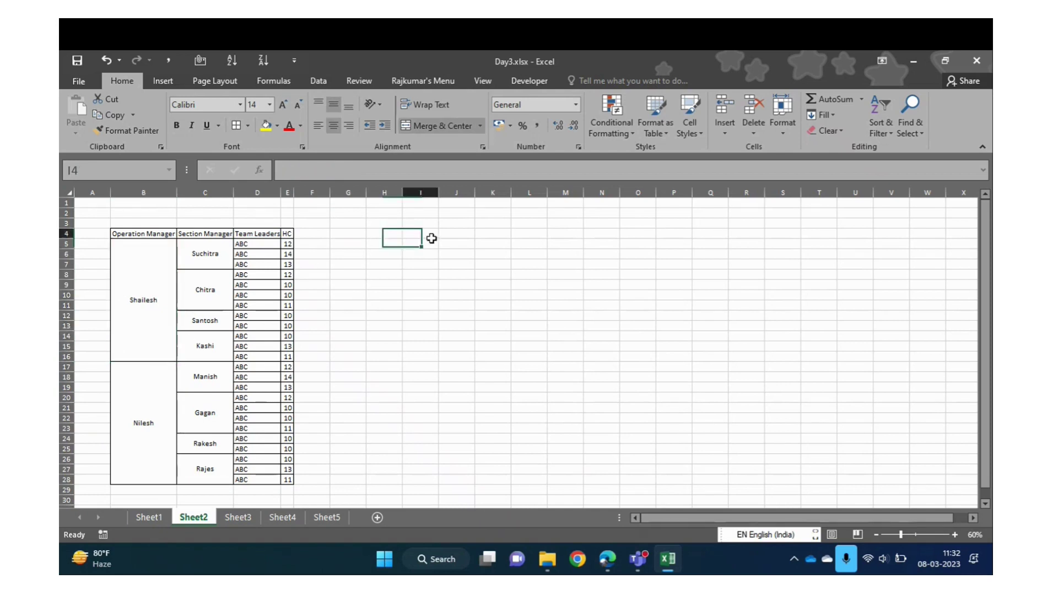
pyautogui.click(481, 126)
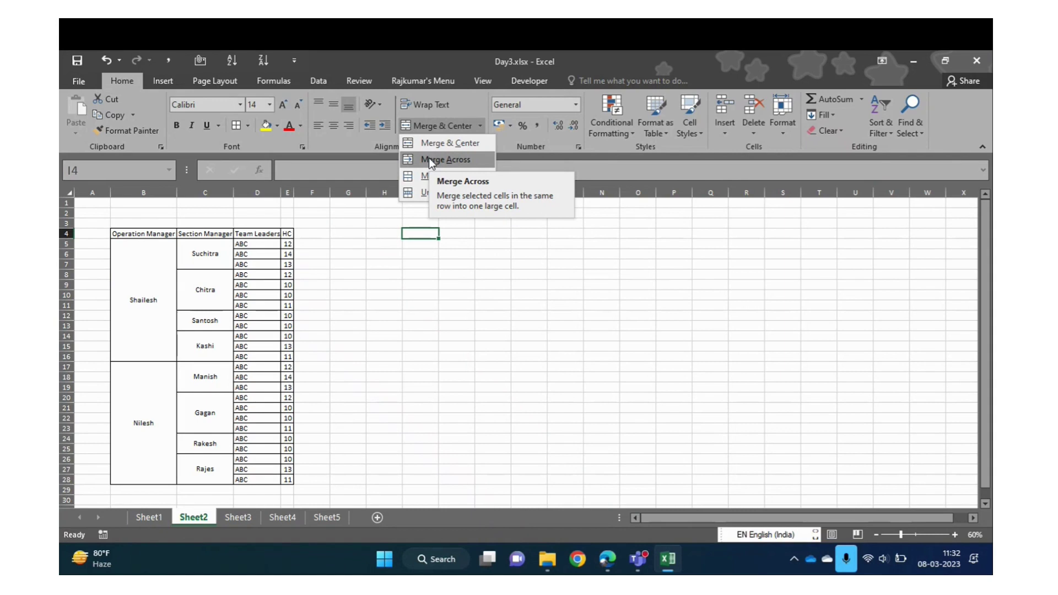
# Copy the Suchitra name from the merged C5 cell and paste it into row 3 at H3
pyautogui.click(408, 230)
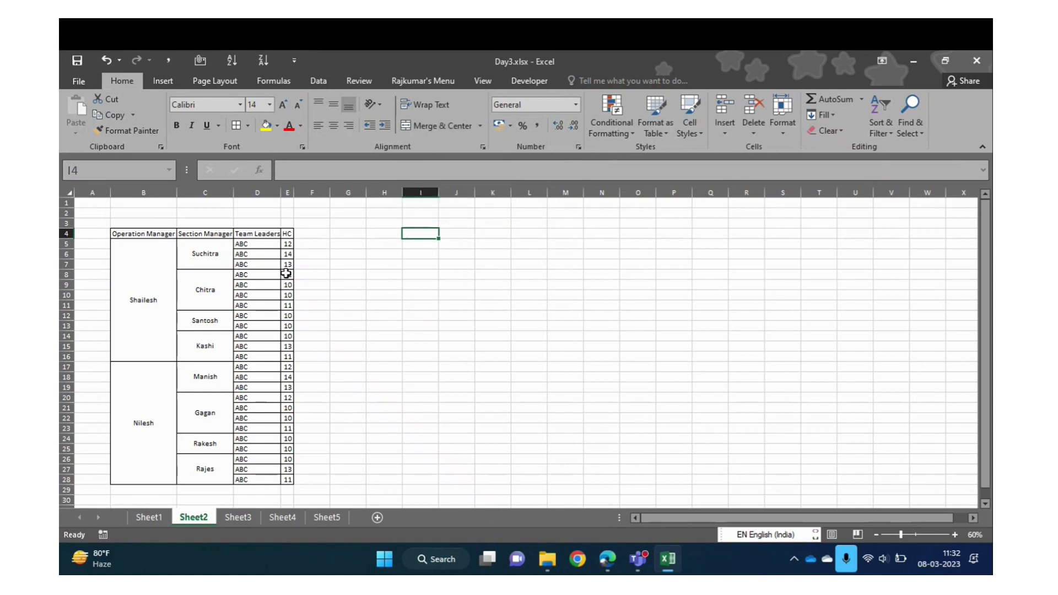
pyautogui.click(206, 248)
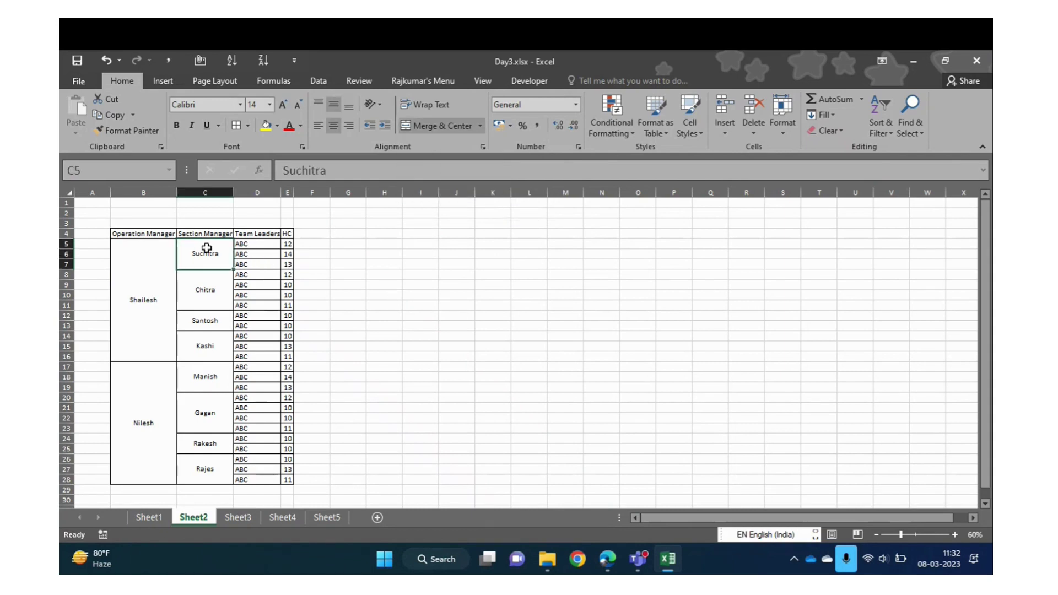
pyautogui.hotkey('shift', 'Down')
pyautogui.press('Up')
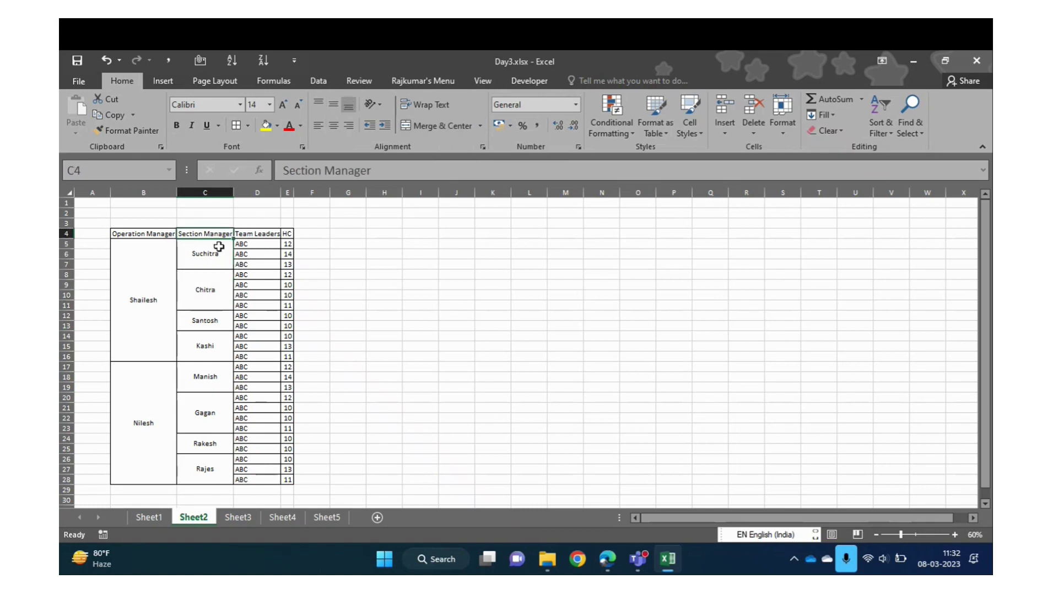
pyautogui.press('Down')
pyautogui.moveTo(342, 170); pyautogui.dragTo(237, 169)
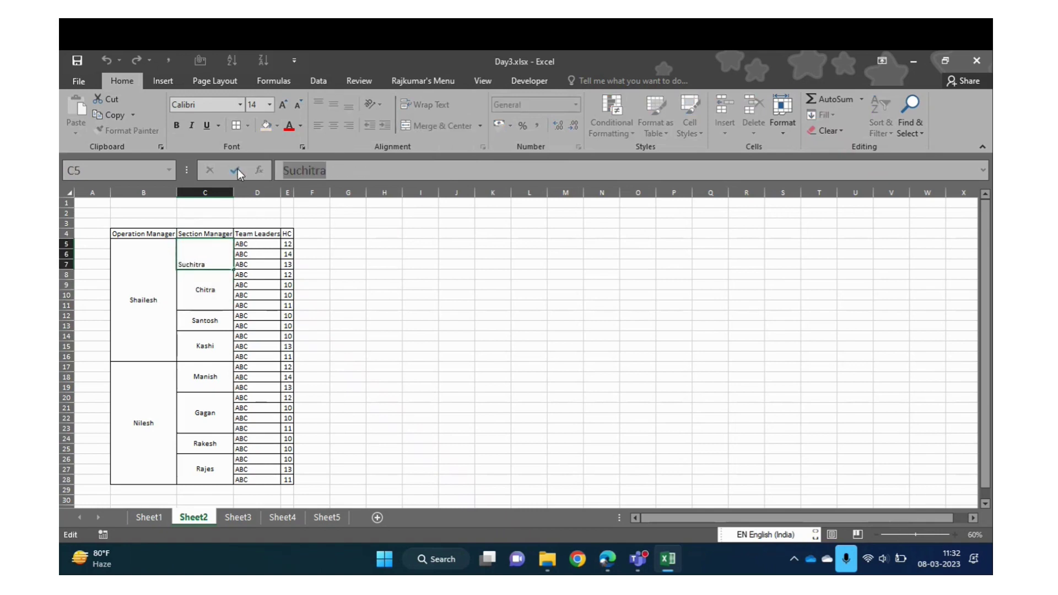
pyautogui.click(237, 169)
pyautogui.moveTo(370, 221); pyautogui.dragTo(701, 220)
pyautogui.hotkey('ctrl', 'v')
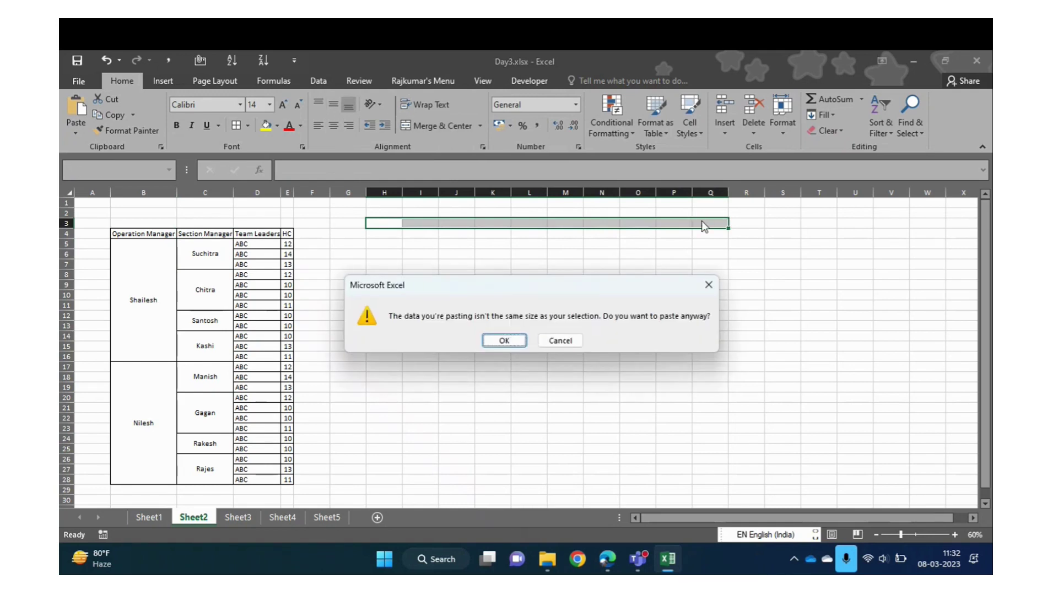
pyautogui.press('Return')
# Fill Suchitra across H3 to N3 and keep that range selected
pyautogui.hotkey('shift', 'Right')
pyautogui.hotkey('shift', 'Right')
pyautogui.hotkey('shift', 'Right')
pyautogui.hotkey('shift', 'Right')
pyautogui.hotkey('shift', 'Right')
pyautogui.hotkey('shift', 'Right')
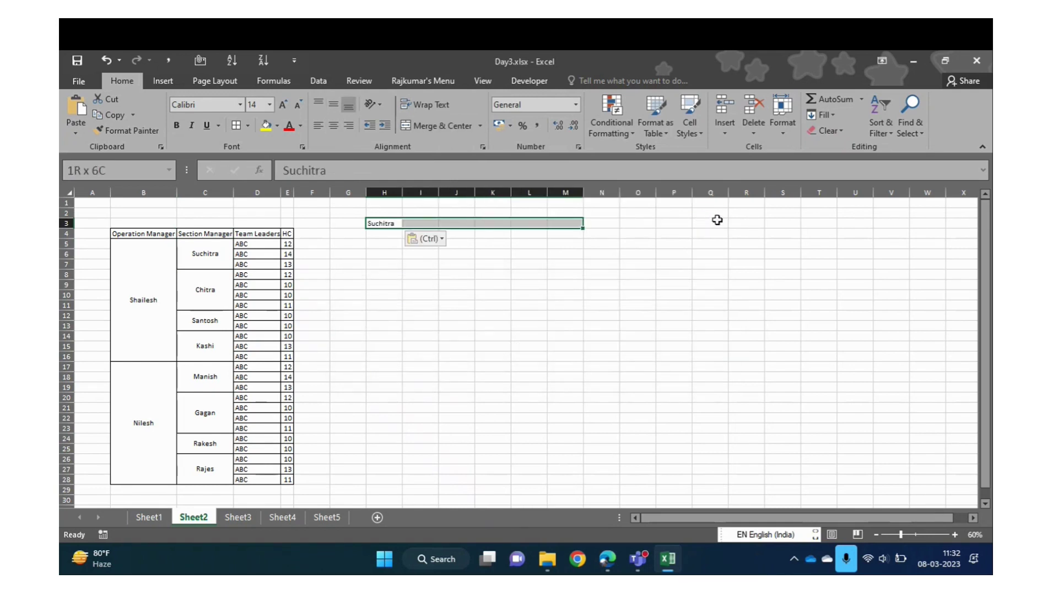
pyautogui.write('Suchitra\tSuchitra\tSuchitra\tSuchitra\tSuchitra\tSuchitra')
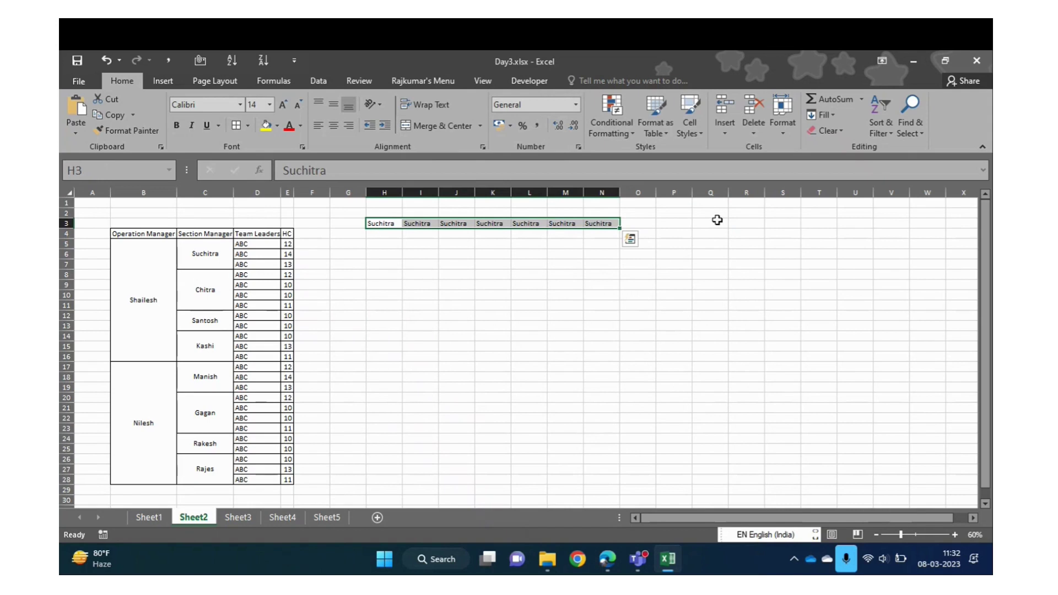
pyautogui.press('Right')
pyautogui.press('Left')
pyautogui.hotkey('ctrl', 'shift', 'Right')
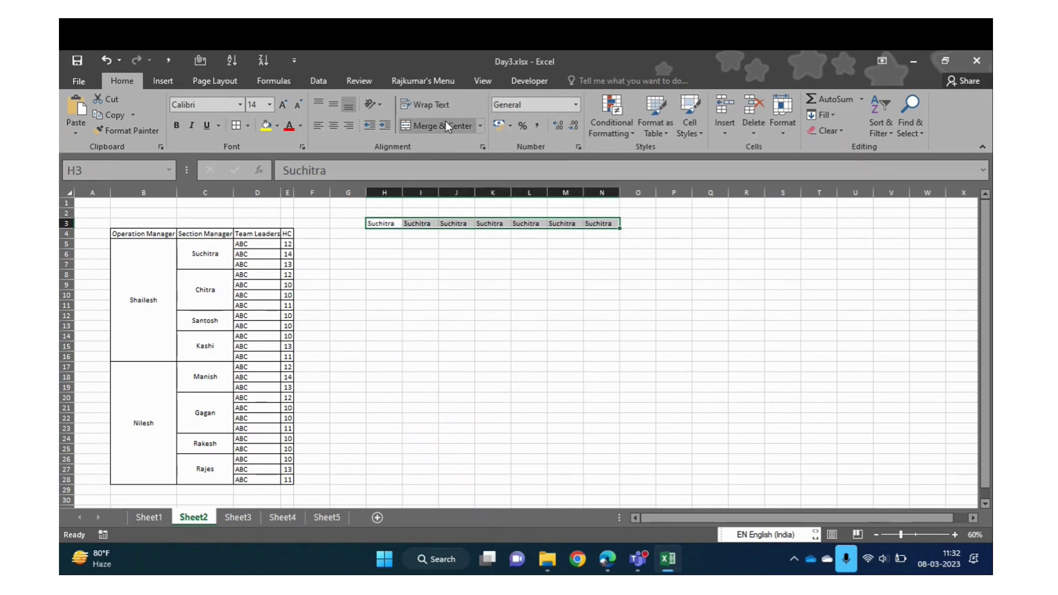
# Merge H3:N3 across into one cell, accepting that only Suchitra is kept
pyautogui.click(481, 126)
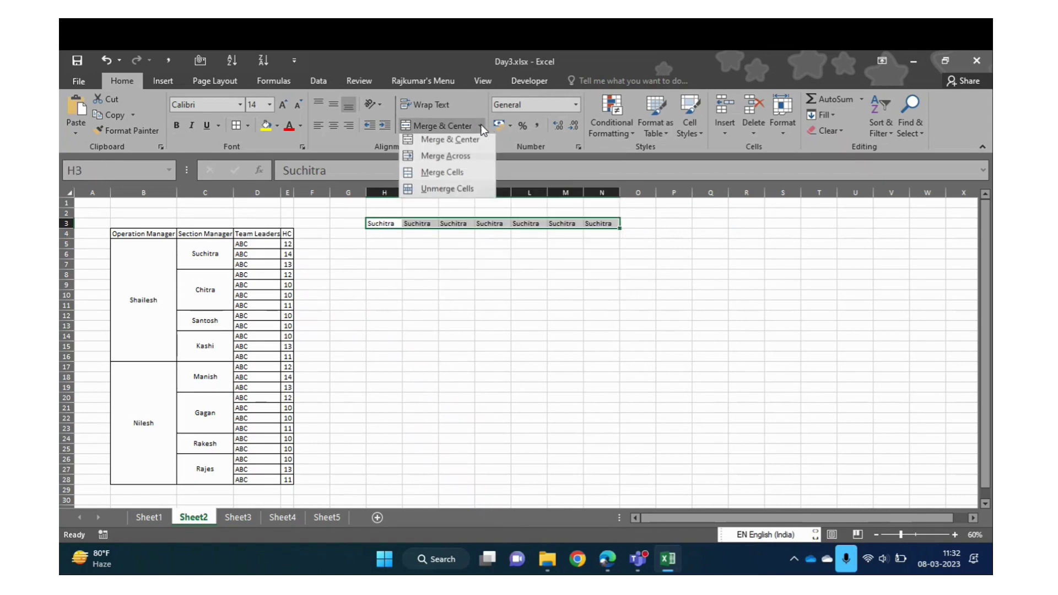
pyautogui.click(455, 159)
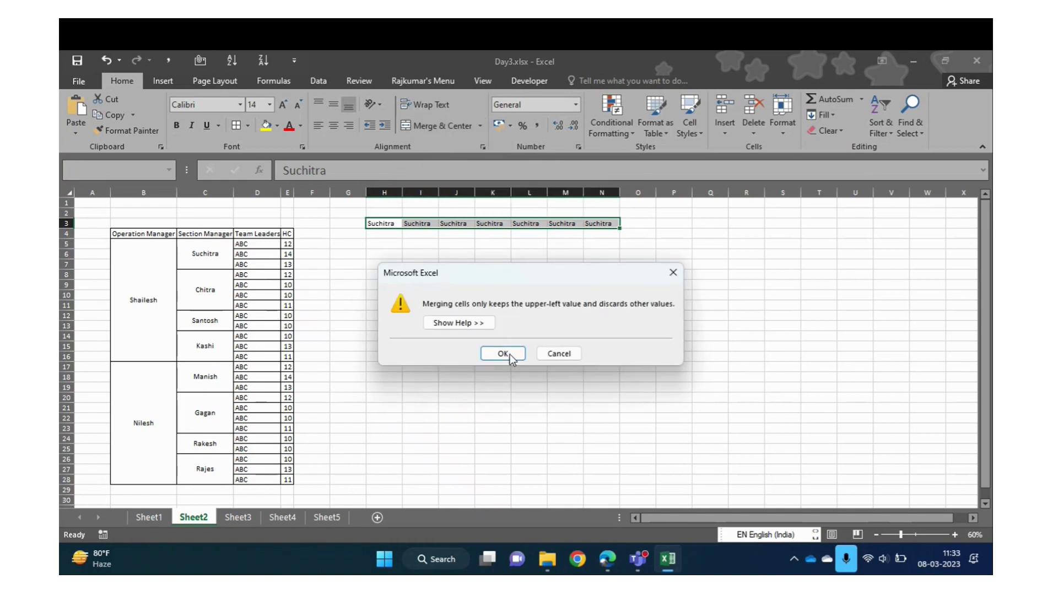
pyautogui.click(508, 353)
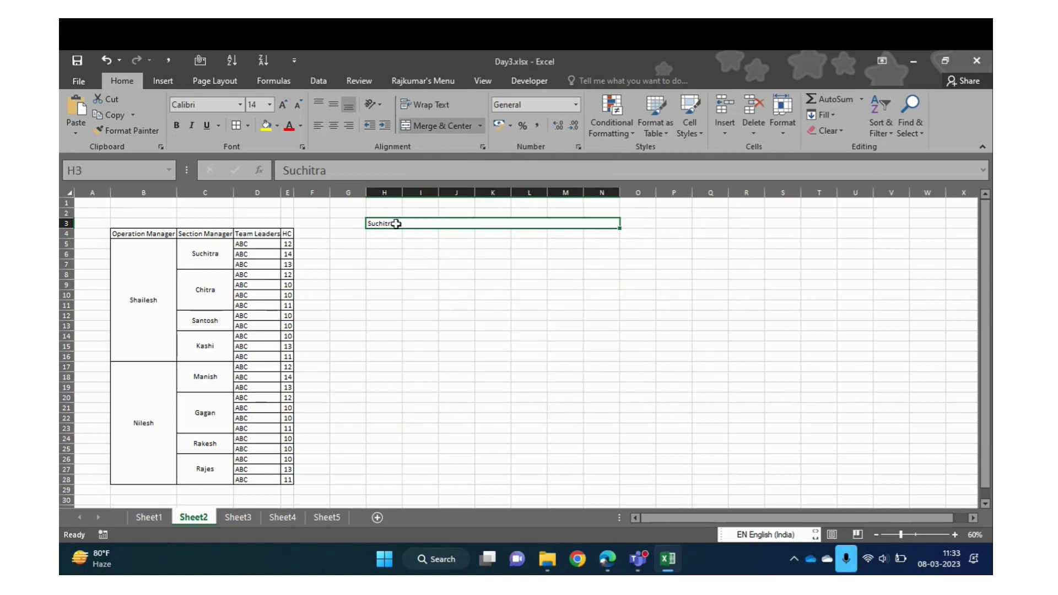
# Try Middle Align and Center on the merged Suchitra cell, then revert to left alignment
pyautogui.click(328, 100)
pyautogui.click(332, 126)
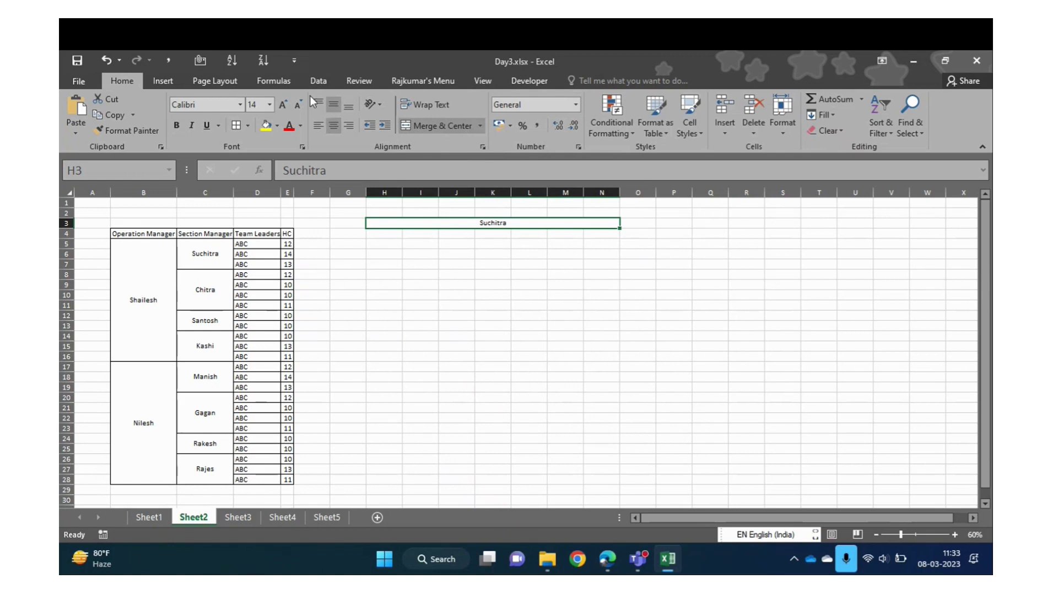
pyautogui.click(334, 106)
pyautogui.click(335, 124)
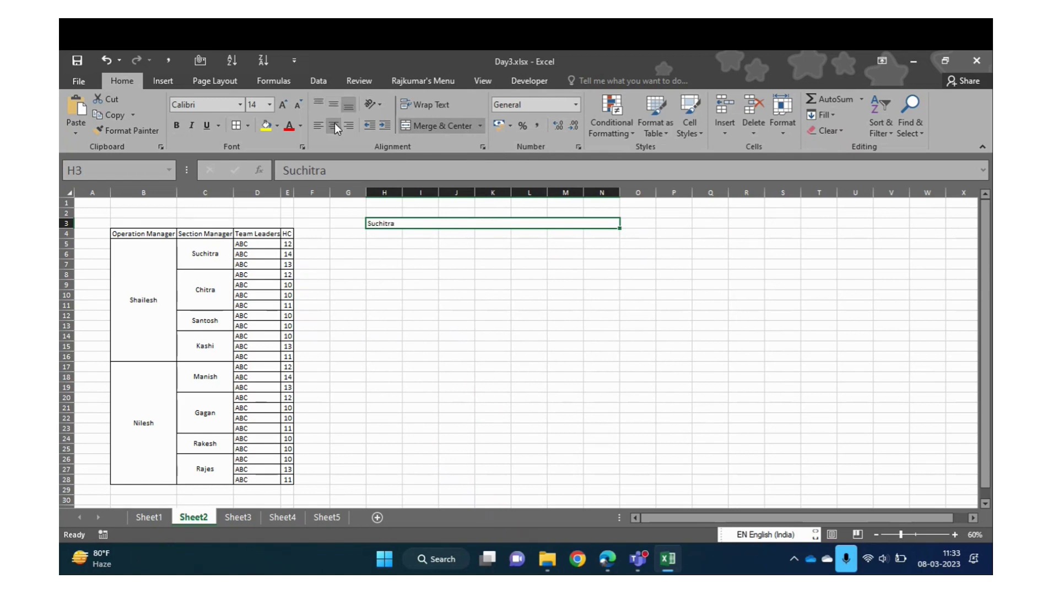
# Confirm the merged cell spans exactly H3:N3 and bring up the Merge & Center options
pyautogui.click(480, 126)
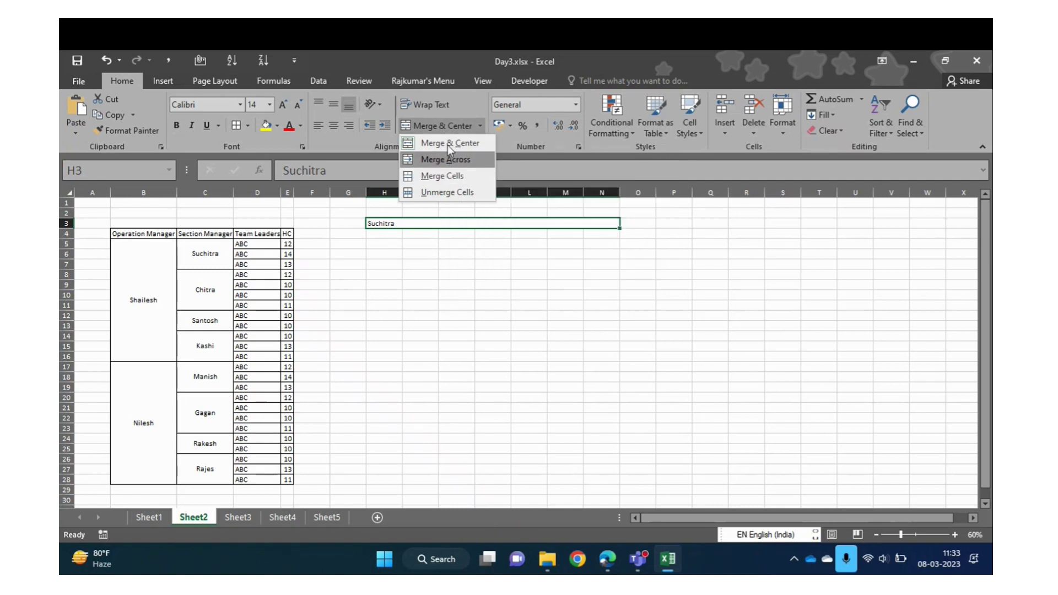
pyautogui.click(389, 245)
pyautogui.press('Up')
pyautogui.press('Down')
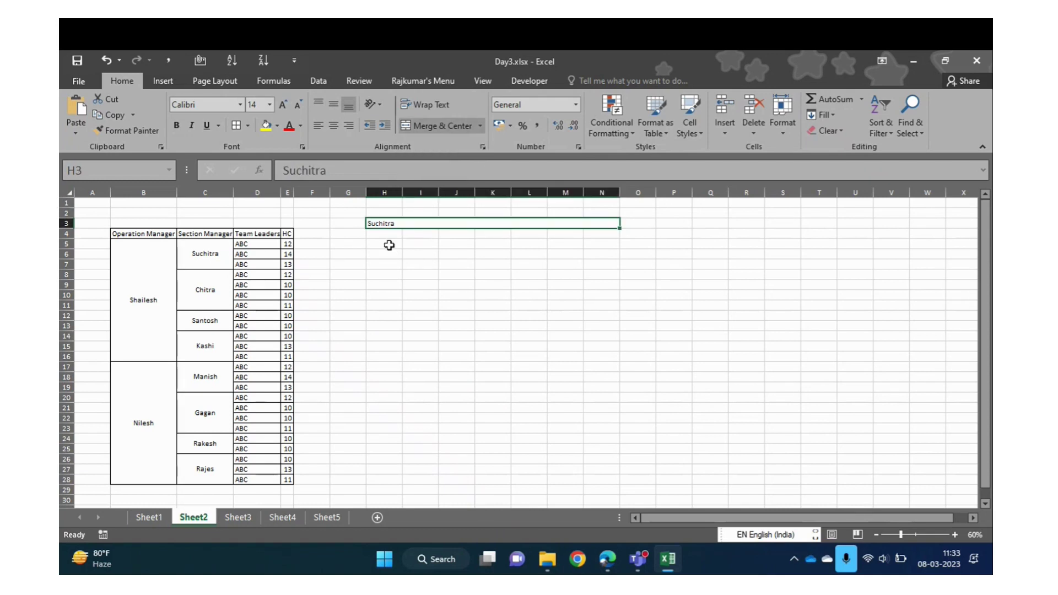
pyautogui.press('Right')
pyautogui.press('Left')
pyautogui.hotkey('shift', 'Right')
pyautogui.hotkey('shift', 'Left')
pyautogui.click(481, 126)
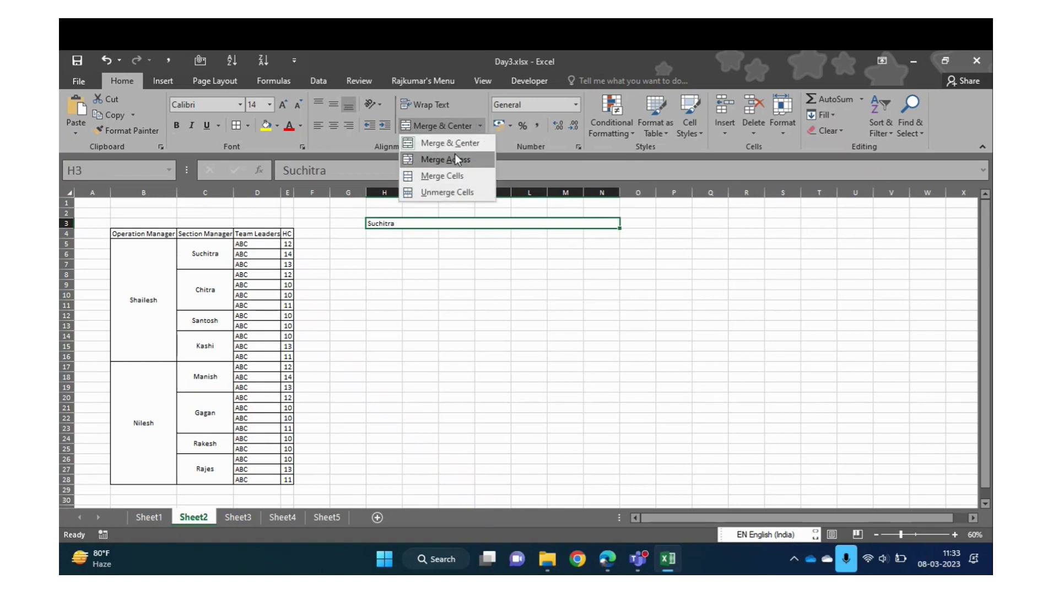
# Select the entire worksheet and apply Unmerge Cells to every merged block
pyautogui.click(411, 242)
pyautogui.click(241, 267)
pyautogui.hotkey('ctrl', 'Up')
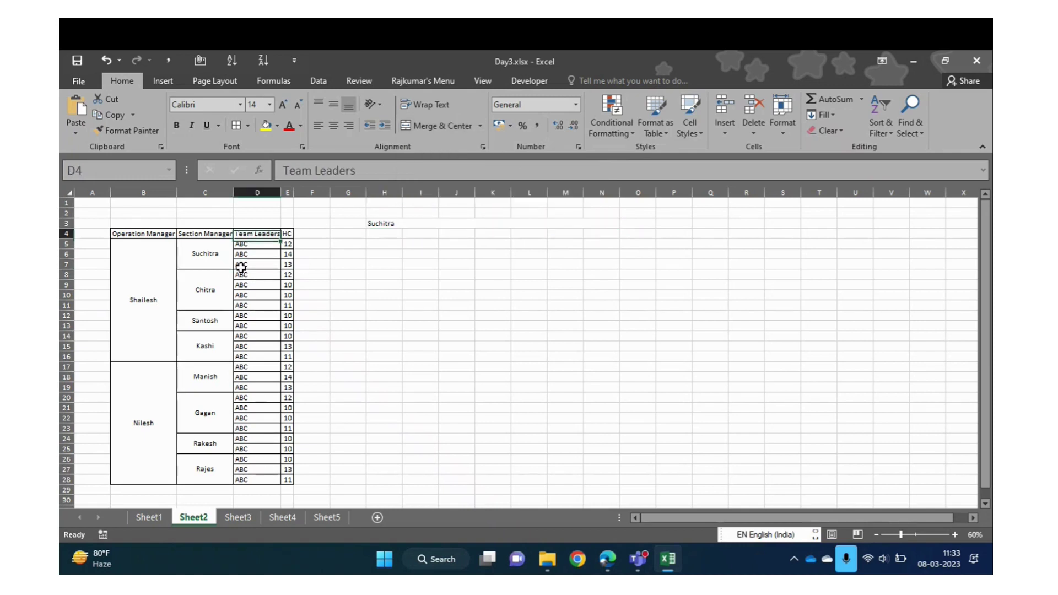
pyautogui.press('Left')
pyautogui.press('Left')
pyautogui.press('Left')
pyautogui.press('Right')
pyautogui.hotkey('ctrl', 'shift', 'Right')
pyautogui.hotkey('shift', 'Down')
pyautogui.hotkey('shift', 'Down')
pyautogui.hotkey('shift', 'Down')
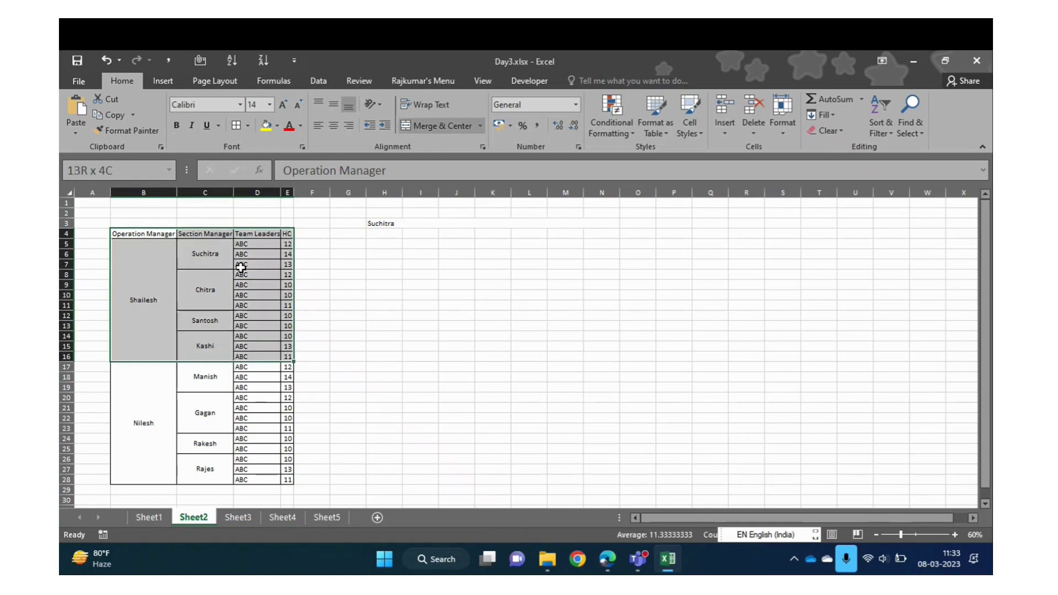
pyautogui.hotkey('ctrl', 'a')
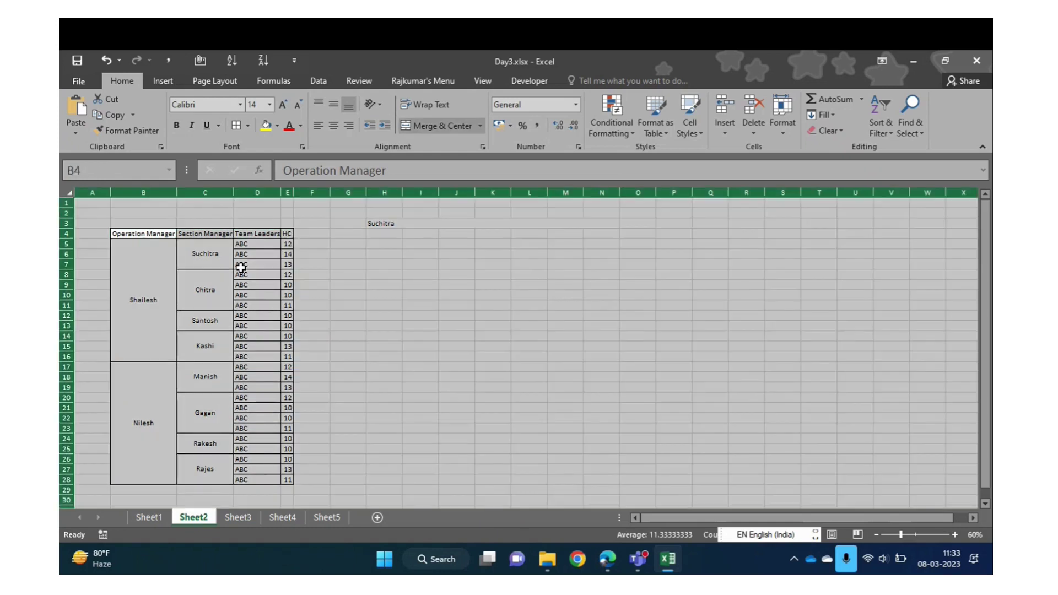
pyautogui.click(67, 192)
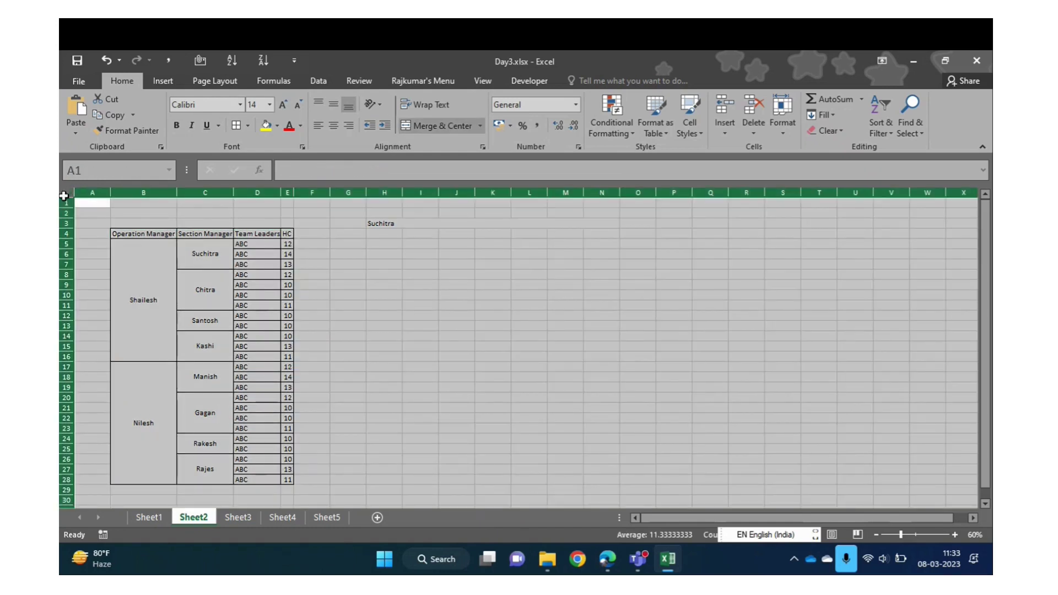
pyautogui.click(481, 125)
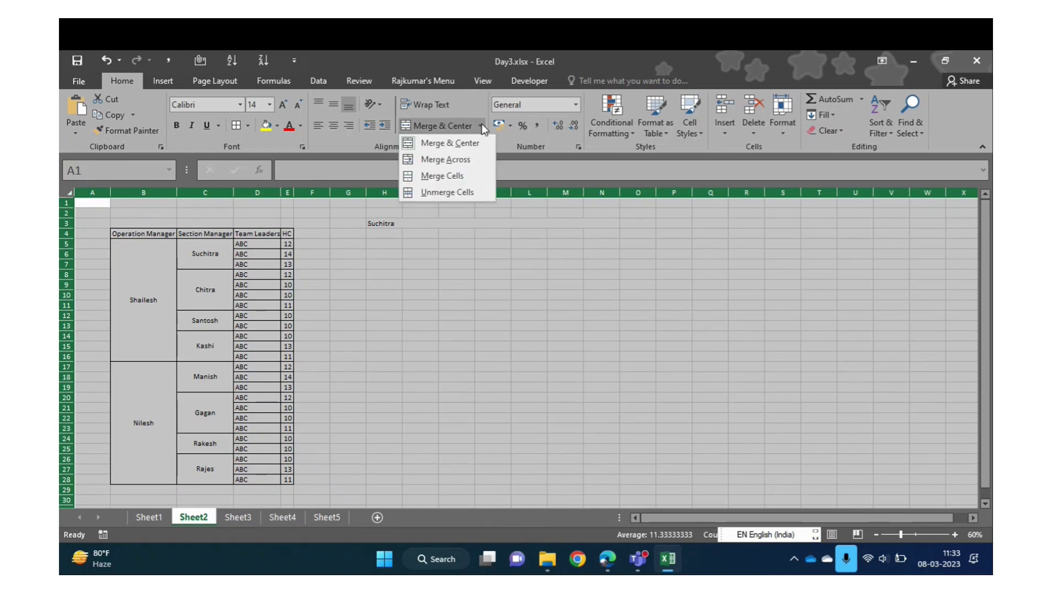
pyautogui.click(459, 192)
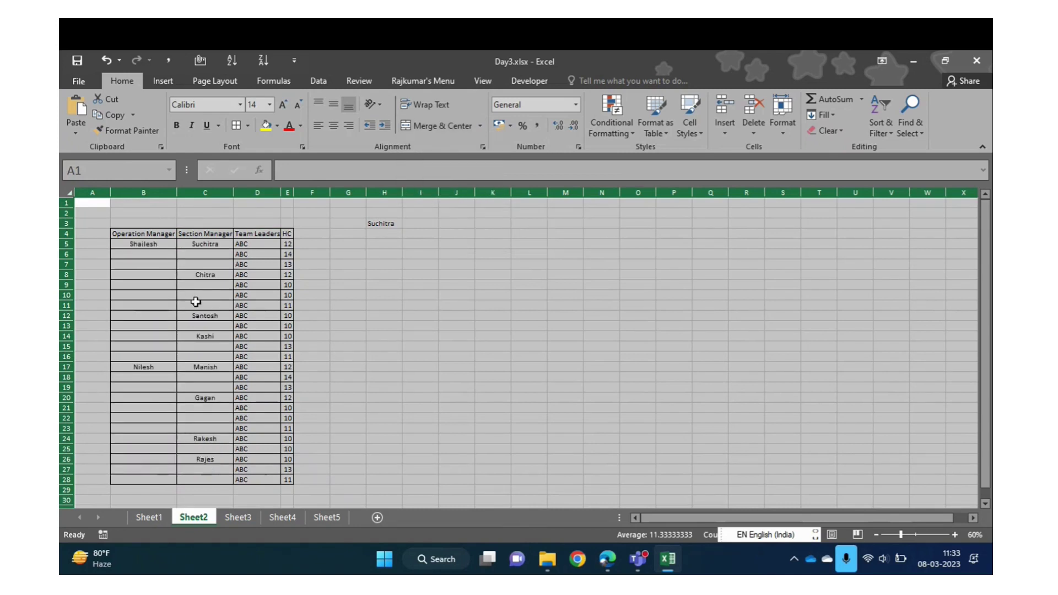
# Select the Shailesh rows across the Operation and Section Manager columns
pyautogui.click(208, 328)
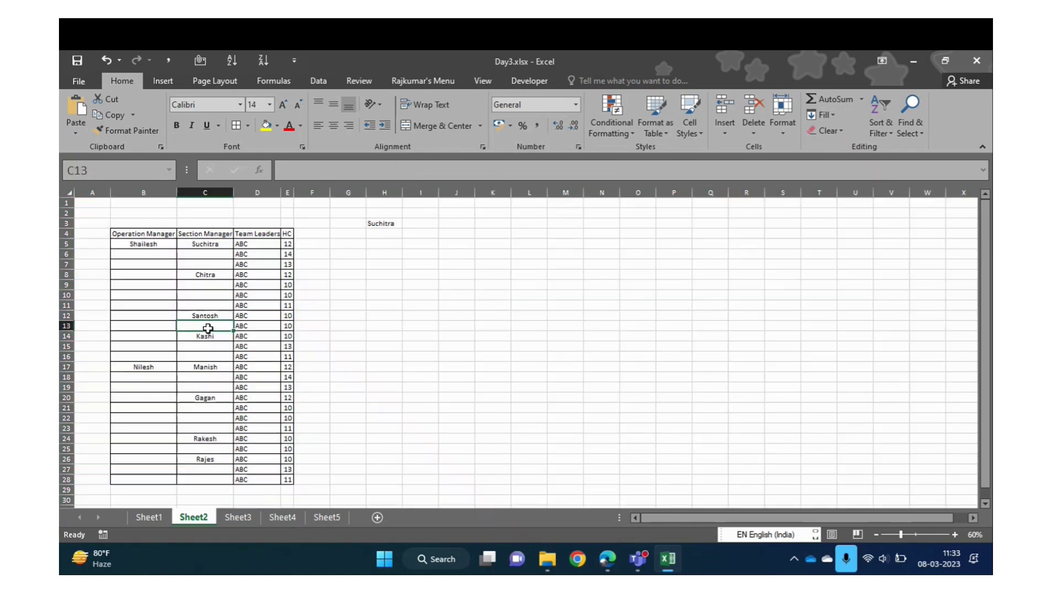
pyautogui.moveTo(152, 248); pyautogui.dragTo(163, 347)
pyautogui.click(151, 281)
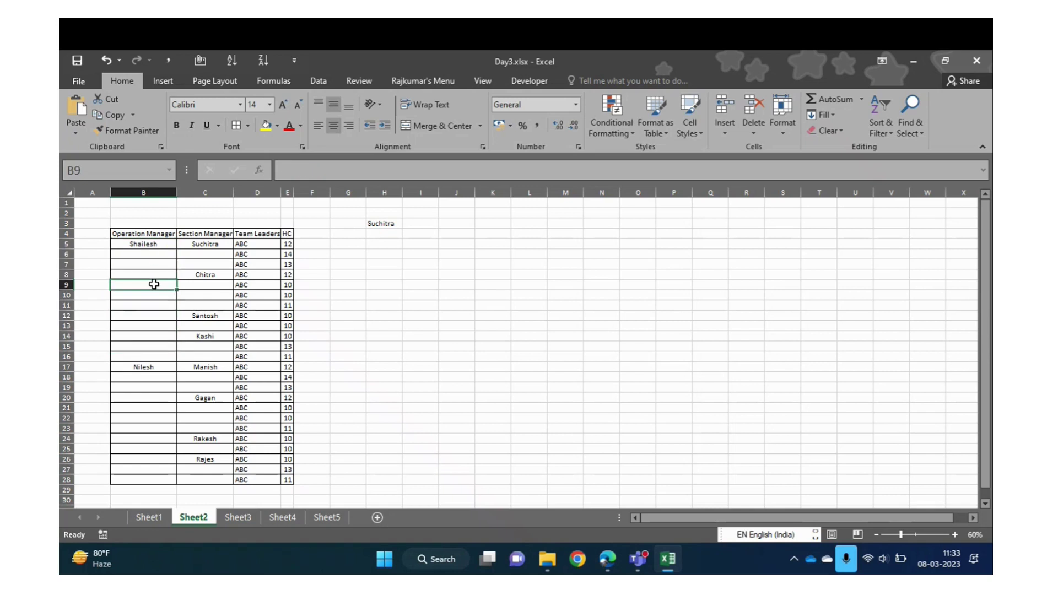
pyautogui.moveTo(156, 257); pyautogui.dragTo(156, 347)
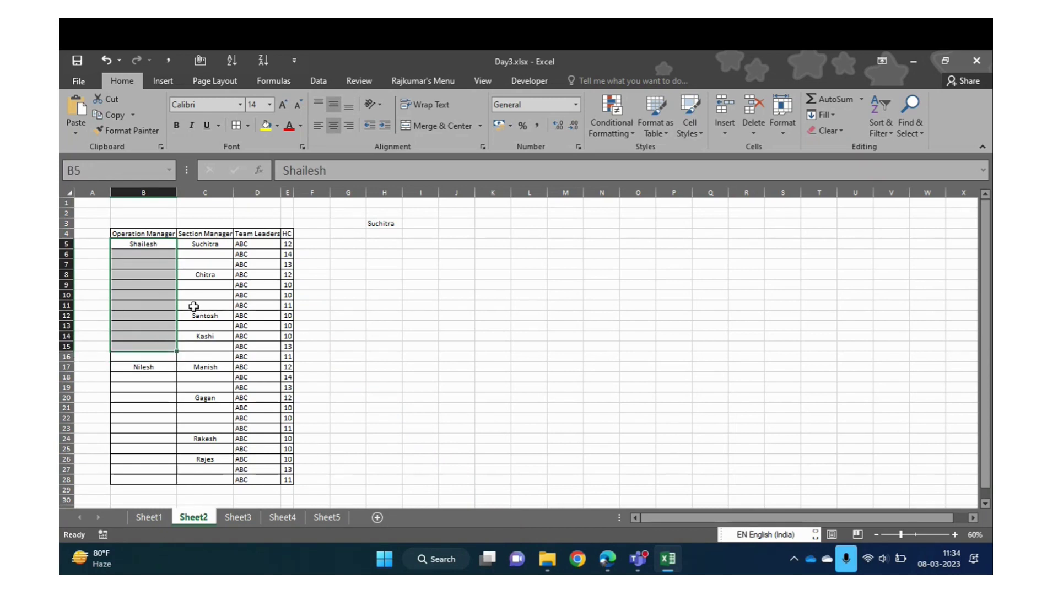
pyautogui.moveTo(147, 243); pyautogui.dragTo(210, 355)
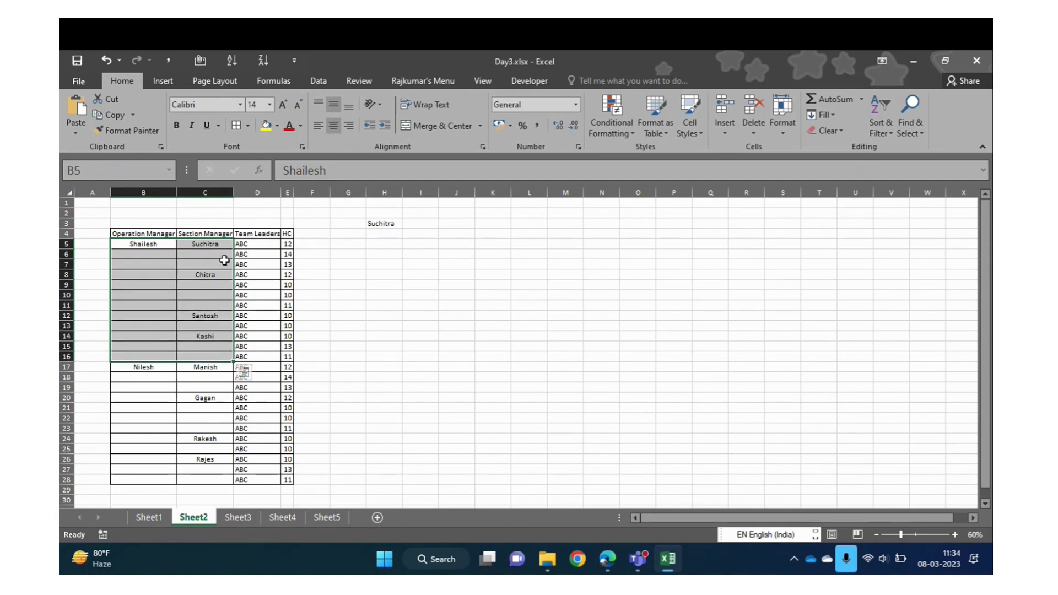
# Fill Suchitra, Chitra, Santosh and Kashi down into their blank column C rows
pyautogui.click(208, 247)
pyautogui.hotkey('shift', 'Down')
pyautogui.hotkey('shift', 'Down')
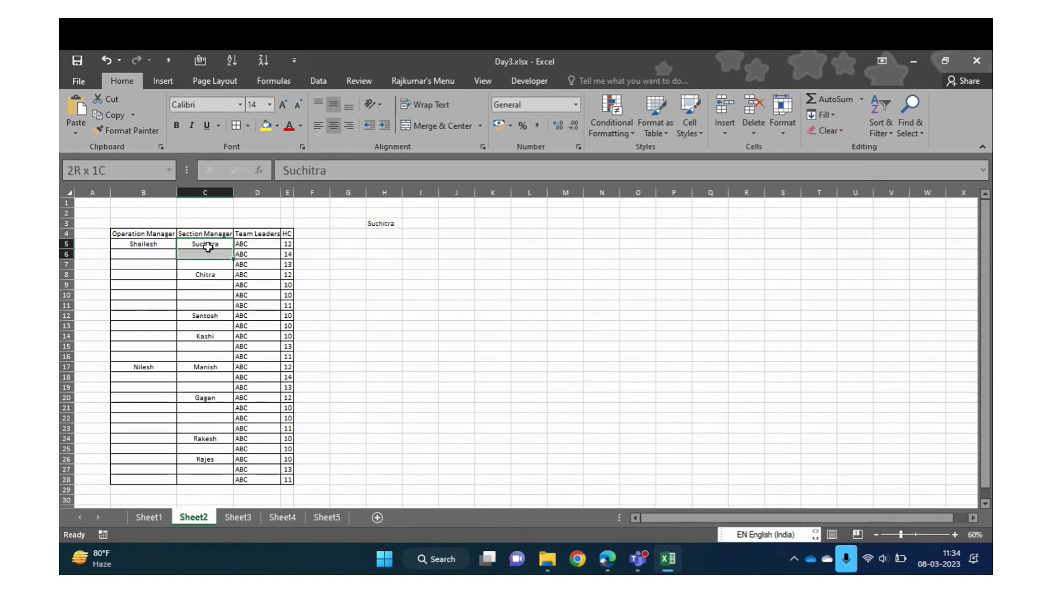
pyautogui.hotkey('ctrl', 'd')
pyautogui.press('Down')
pyautogui.press('Down')
pyautogui.press('Down')
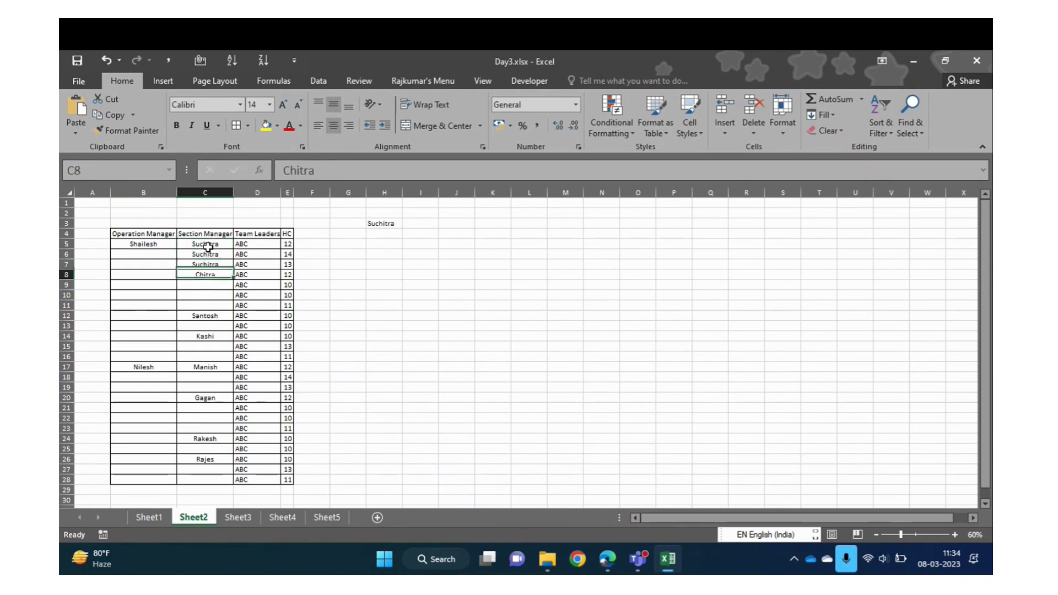
pyautogui.hotkey('shift', 'Down')
pyautogui.hotkey('shift', 'Down')
pyautogui.hotkey('shift', 'Down')
pyautogui.hotkey('ctrl', 'd')
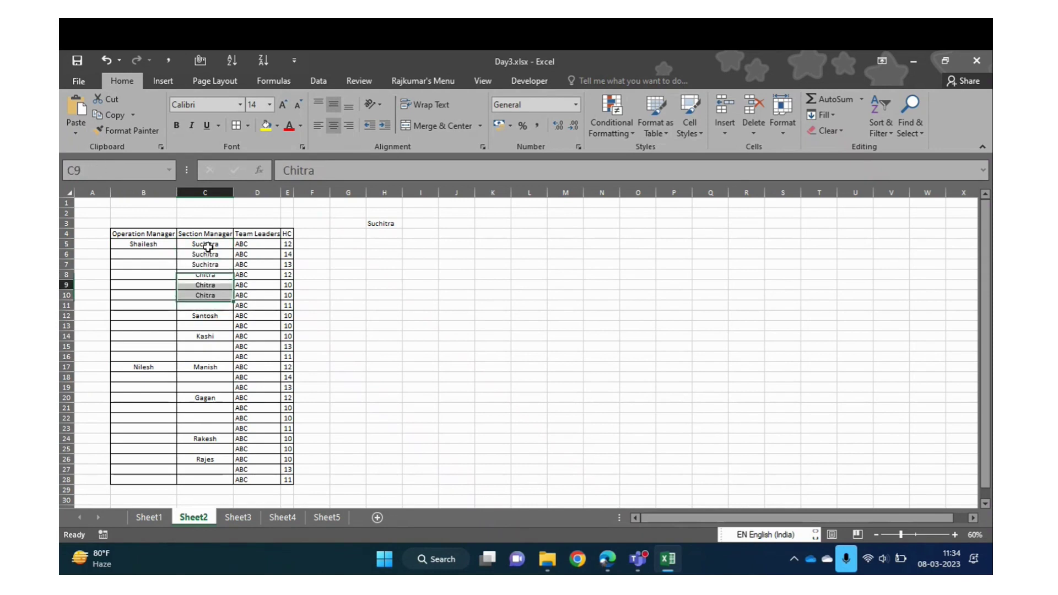
pyautogui.press('Down')
pyautogui.press('Down')
pyautogui.press('Down')
pyautogui.press('Down')
pyautogui.hotkey('shift', 'Down')
pyautogui.hotkey('ctrl', 'd')
pyautogui.press('Down')
pyautogui.press('Down')
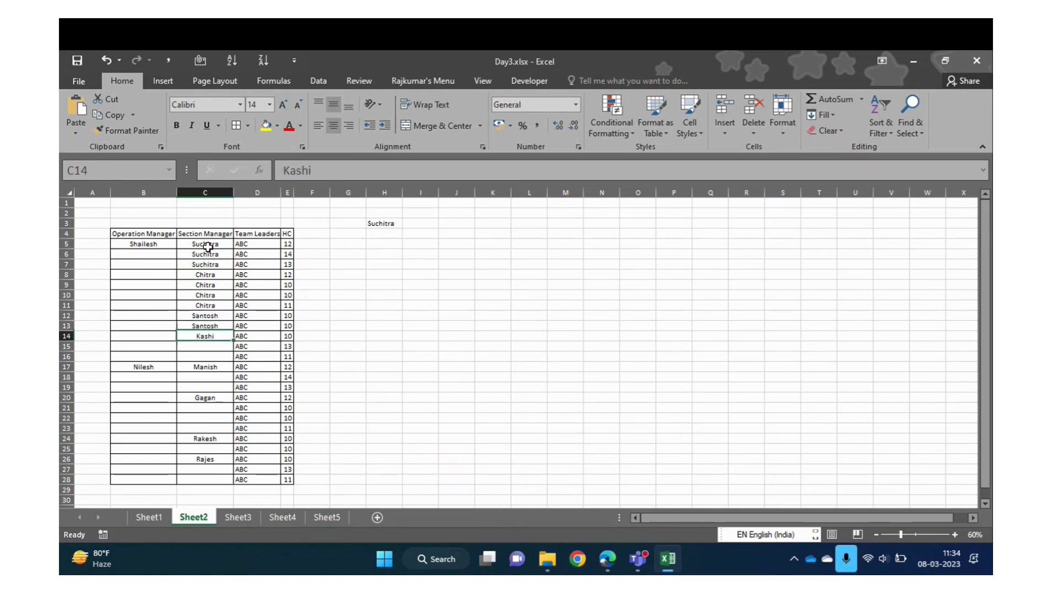
pyautogui.hotkey('shift', 'Down')
pyautogui.hotkey('ctrl', 'd')
# Fill Manish, Gagan, Rakesh and Rajes down into their blank column C rows
pyautogui.press('Down')
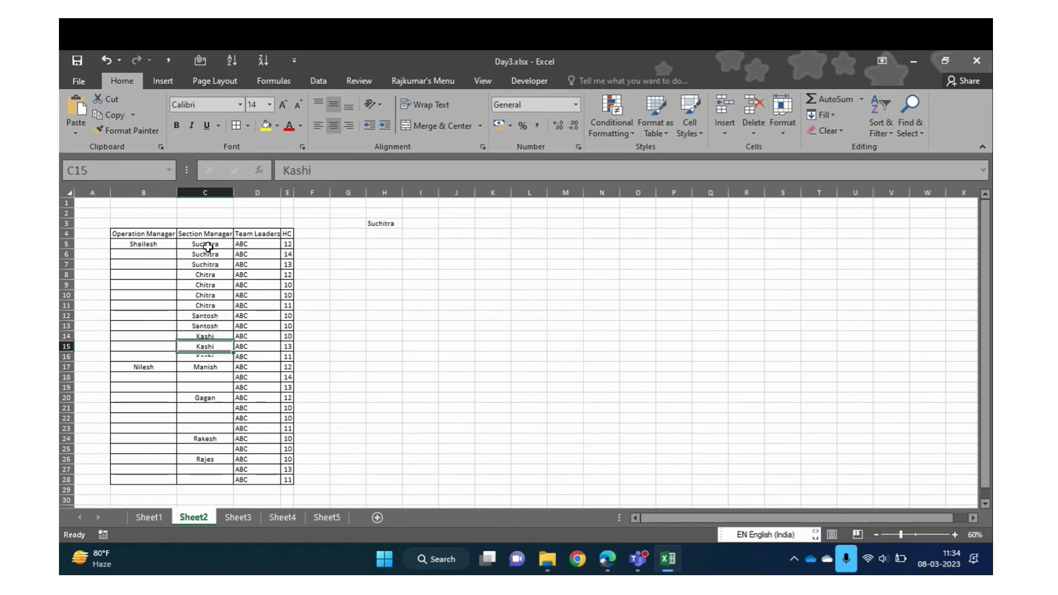
pyautogui.hotkey('ctrl', 'd')
pyautogui.press('Down')
pyautogui.hotkey('shift', 'Down')
pyautogui.hotkey('ctrl', 'd')
pyautogui.press('Down')
pyautogui.hotkey('ctrl', 'd')
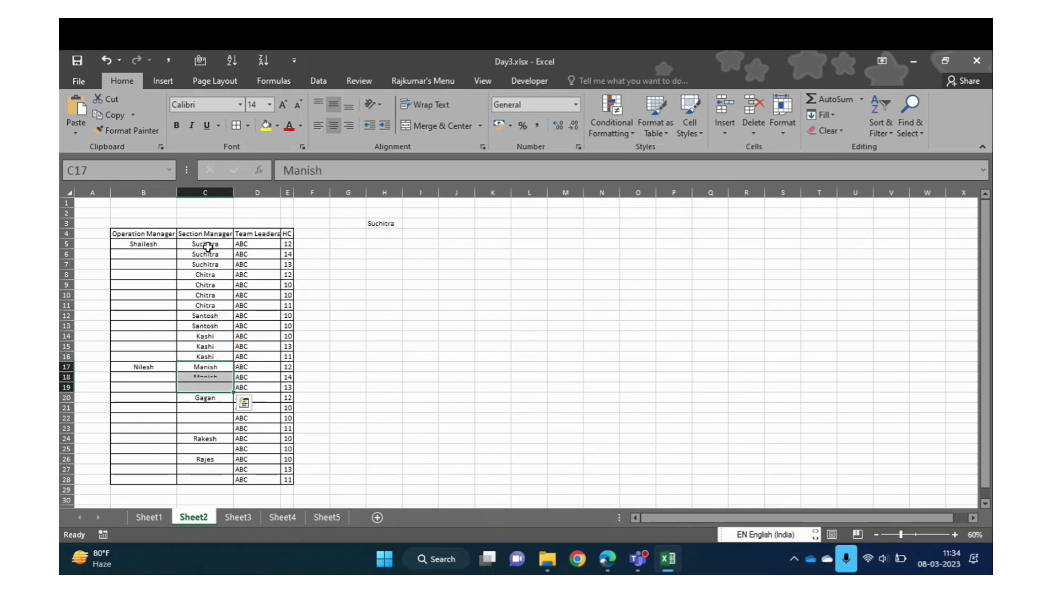
pyautogui.press('Down')
pyautogui.press('Down')
pyautogui.press('Up')
pyautogui.hotkey('shift', 'Down')
pyautogui.hotkey('shift', 'Down')
pyautogui.hotkey('shift', 'Down')
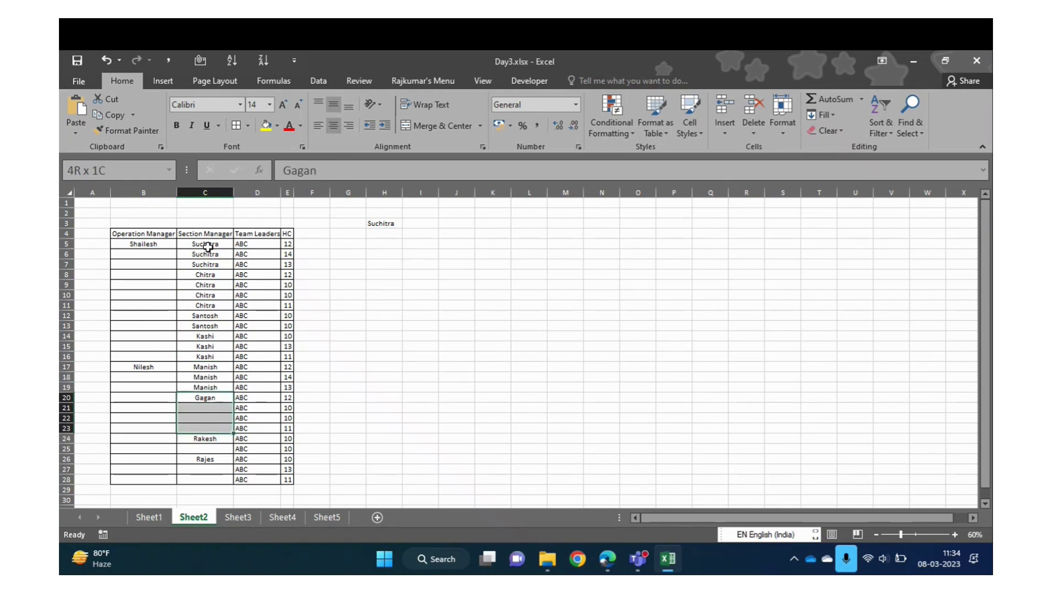
pyautogui.hotkey('ctrl', 'd')
pyautogui.press('Down')
pyautogui.press('Down')
pyautogui.press('Down')
pyautogui.press('Down')
pyautogui.hotkey('shift', 'Down')
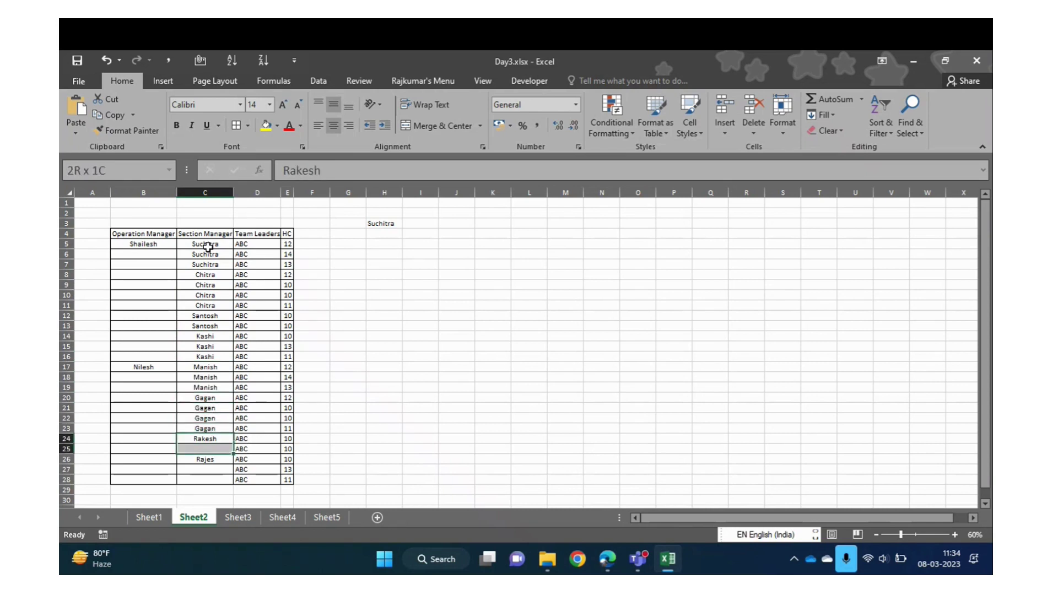
pyautogui.hotkey('ctrl', 'd')
pyautogui.press('Down')
pyautogui.press('Down')
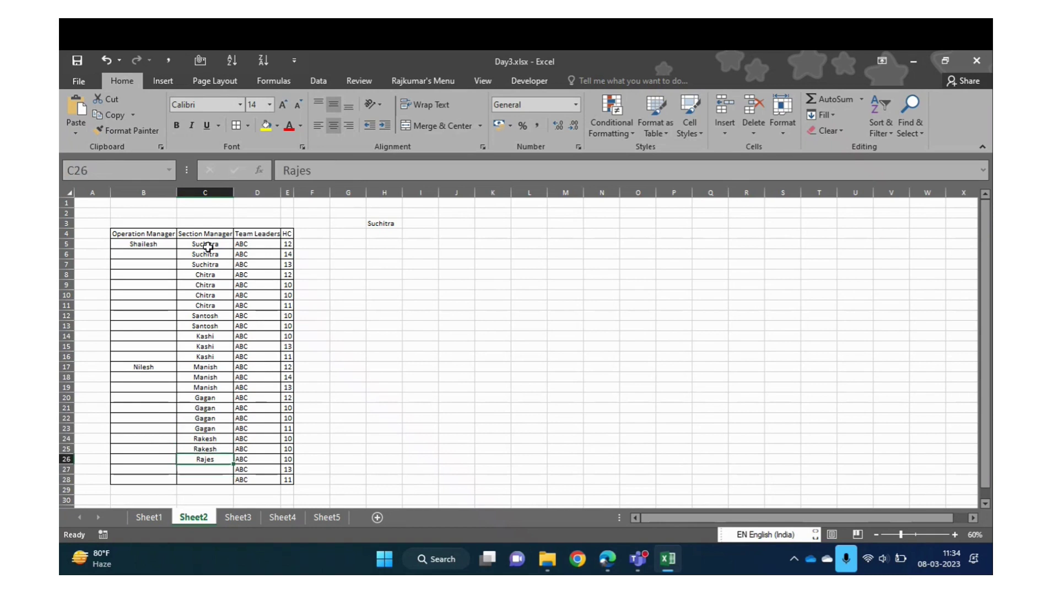
pyautogui.hotkey('shift', 'Down')
pyautogui.hotkey('shift', 'Down')
pyautogui.hotkey('ctrl', 'd')
# Fill Nilesh down B17:B28 and Shailesh down B5:B16 in the Operation Manager column
pyautogui.press('Left')
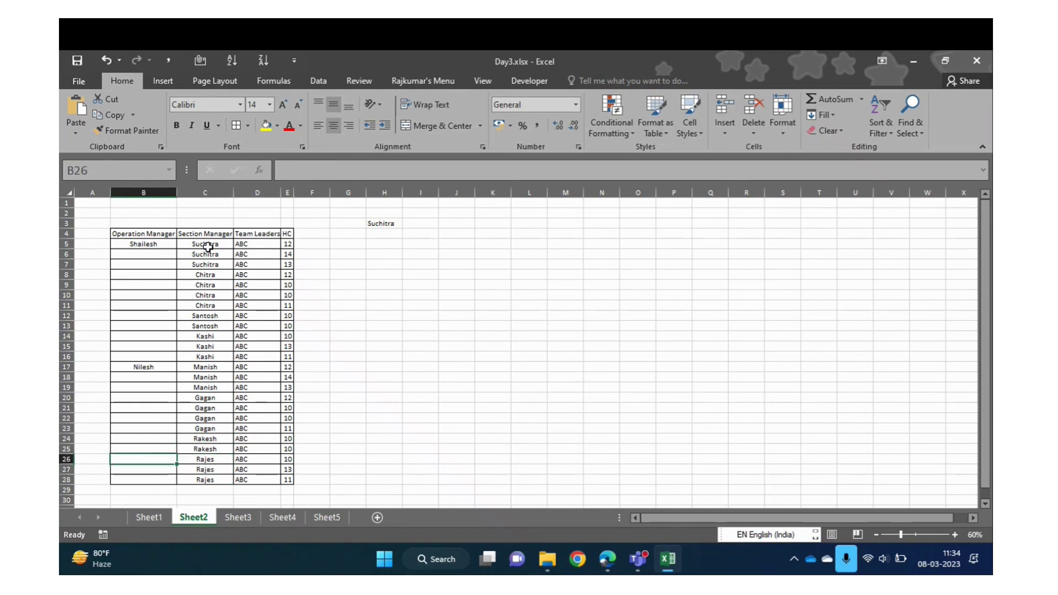
pyautogui.press('Down')
pyautogui.press('Down')
pyautogui.hotkey('ctrl', 'shift', 'Up')
pyautogui.hotkey('ctrl', 'd')
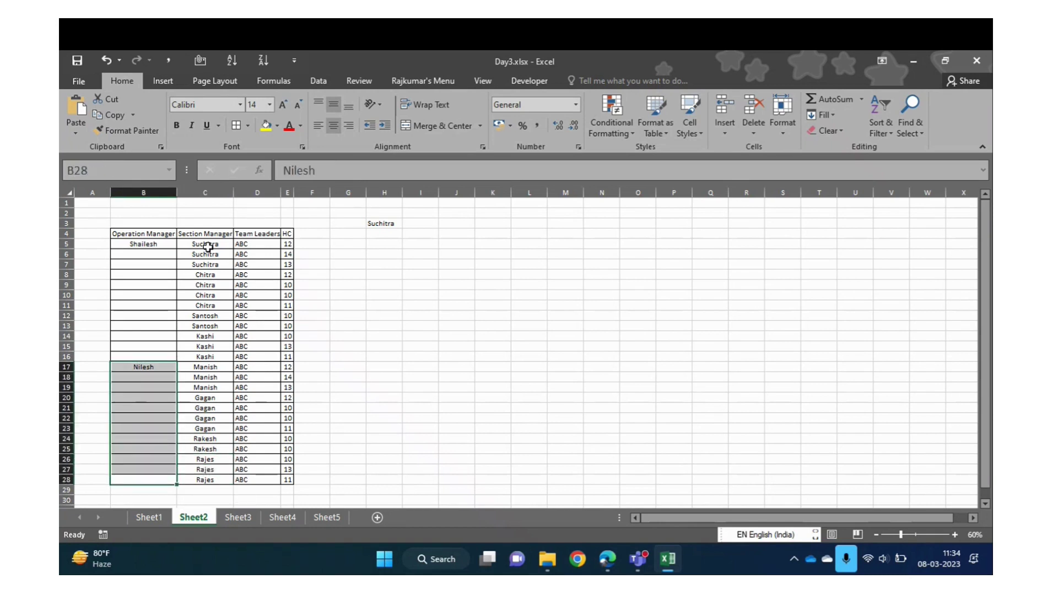
pyautogui.hotkey('ctrl', 'Up')
pyautogui.press('Down')
pyautogui.hotkey('ctrl', 'Down')
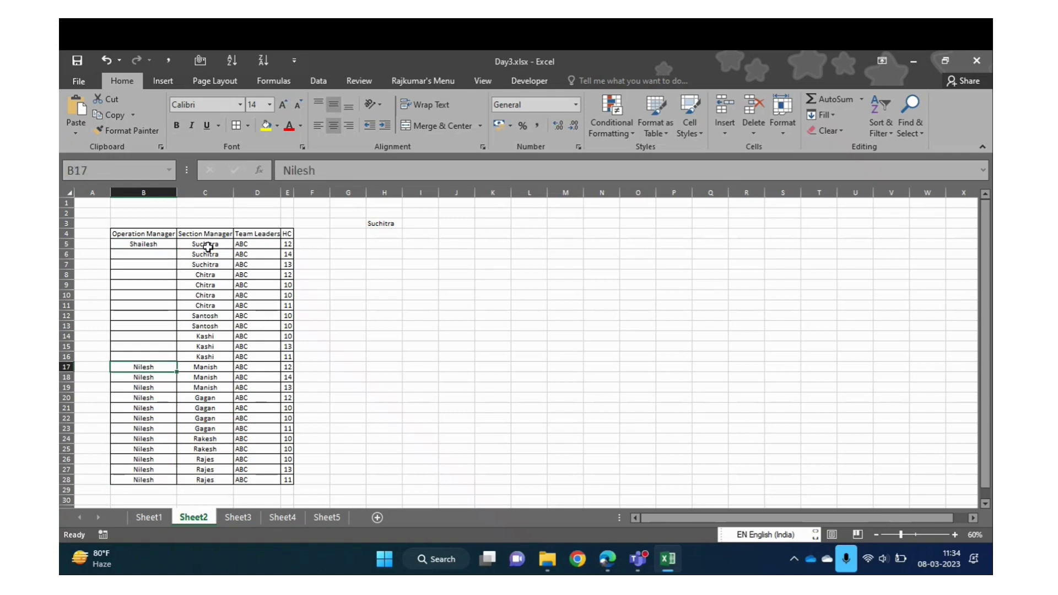
pyautogui.press('Up')
pyautogui.hotkey('ctrl', 'shift', 'Up')
pyautogui.hotkey('ctrl', 'd')
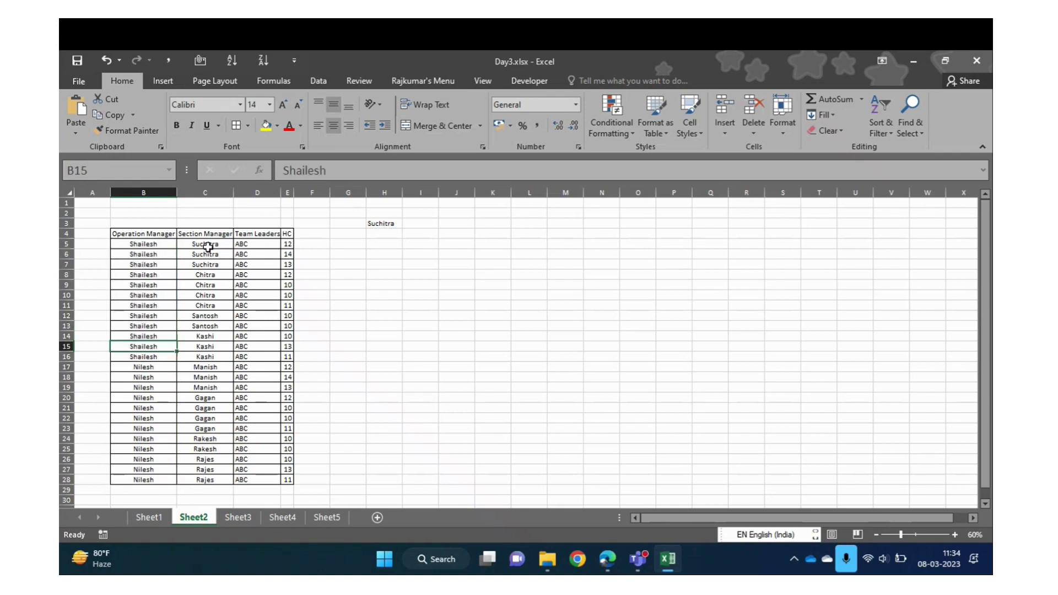
pyautogui.hotkey('ctrl', 'Down')
pyautogui.press('Up')
pyautogui.press('Up')
pyautogui.press('Up')
# Select the Shailesh block B5:B16 in the Operation Manager column
pyautogui.click(151, 274)
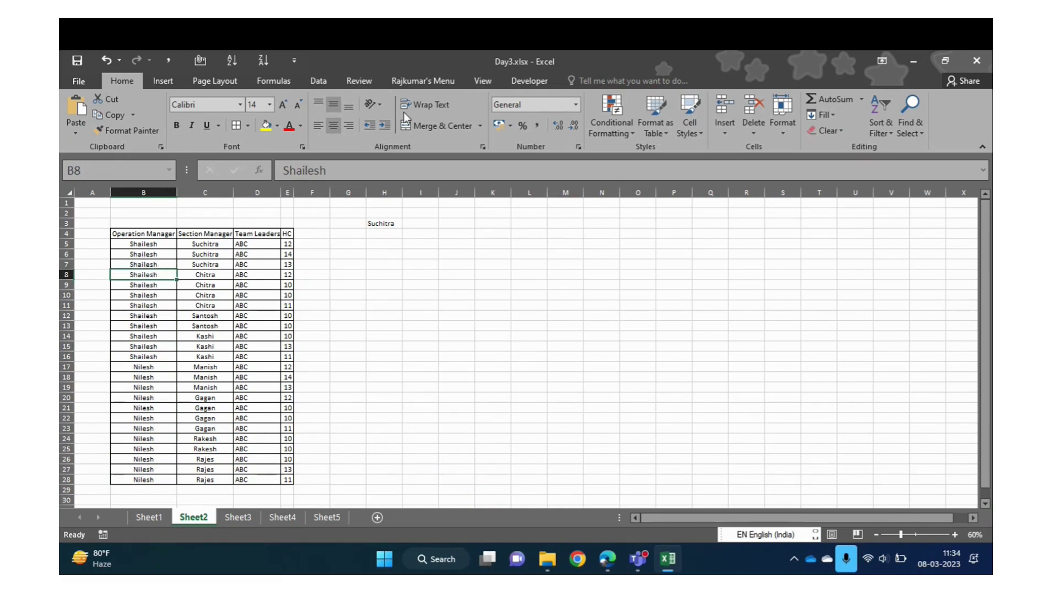
pyautogui.moveTo(146, 243); pyautogui.dragTo(159, 354)
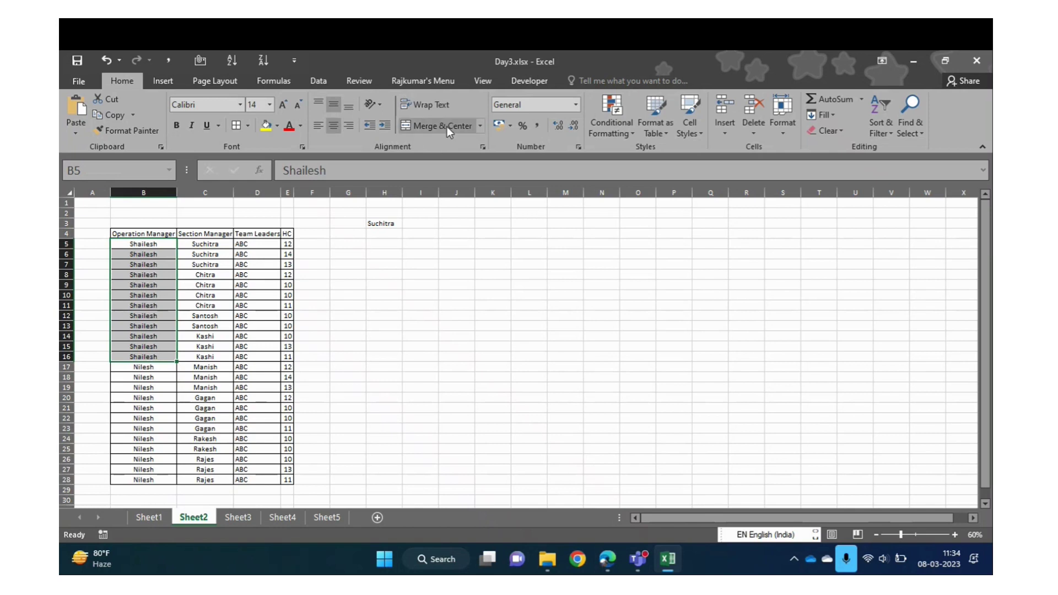
pyautogui.click(167, 257)
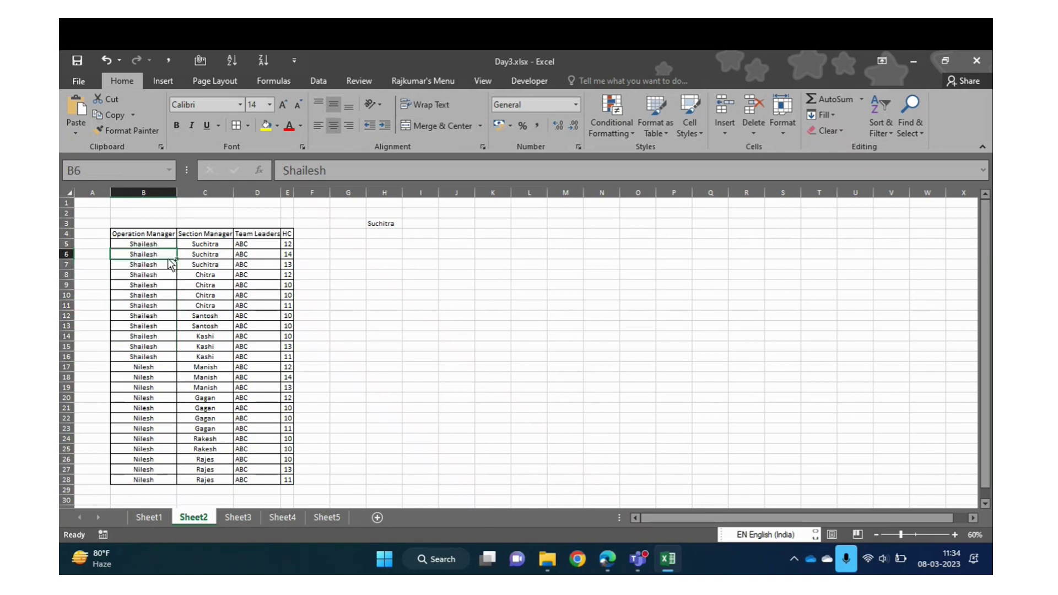
pyautogui.hotkey('ctrl', 'Up')
pyautogui.press('Down')
pyautogui.hotkey('ctrl', 'shift', 'Down')
pyautogui.hotkey('shift', 'Up')
pyautogui.hotkey('shift', 'Up')
pyautogui.hotkey('shift', 'Up')
pyautogui.hotkey('shift', 'Up')
pyautogui.hotkey('shift', 'Up')
pyautogui.hotkey('shift', 'Up')
pyautogui.hotkey('shift', 'Up')
pyautogui.hotkey('shift', 'Up')
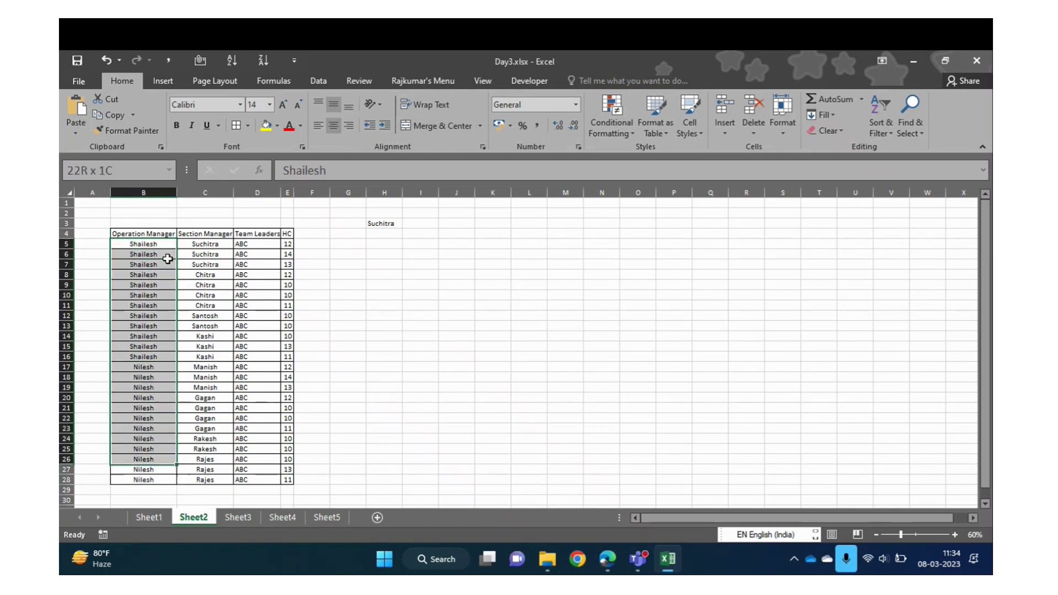
pyautogui.hotkey('shift', 'Up')
pyautogui.hotkey('shift', 'Up')
pyautogui.hotkey('shift', 'Up')
pyautogui.hotkey('shift', 'Up')
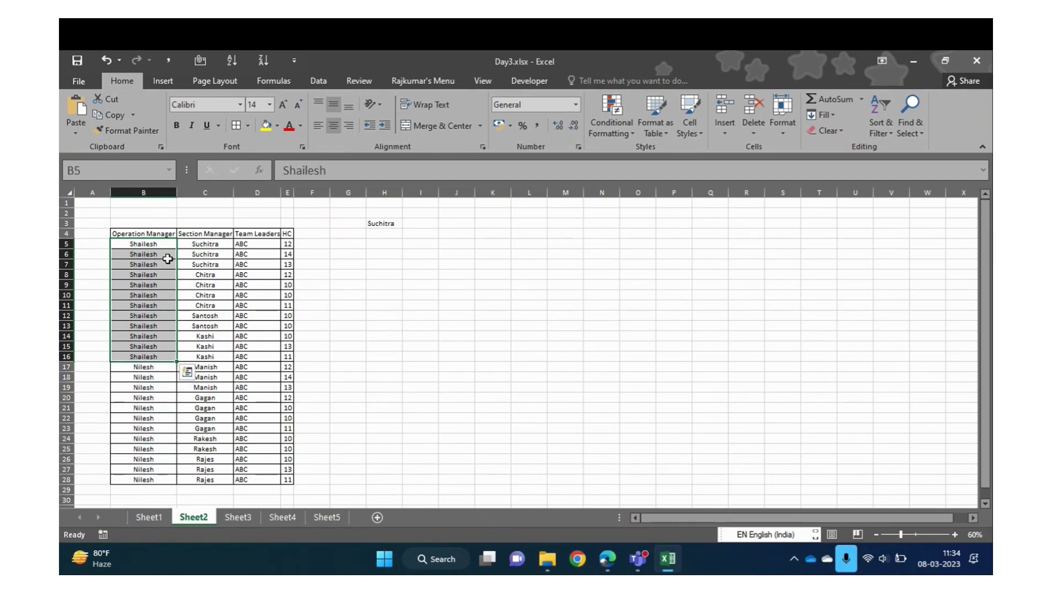
pyautogui.click(262, 317)
pyautogui.hotkey('ctrl', 'Up')
pyautogui.press('Up')
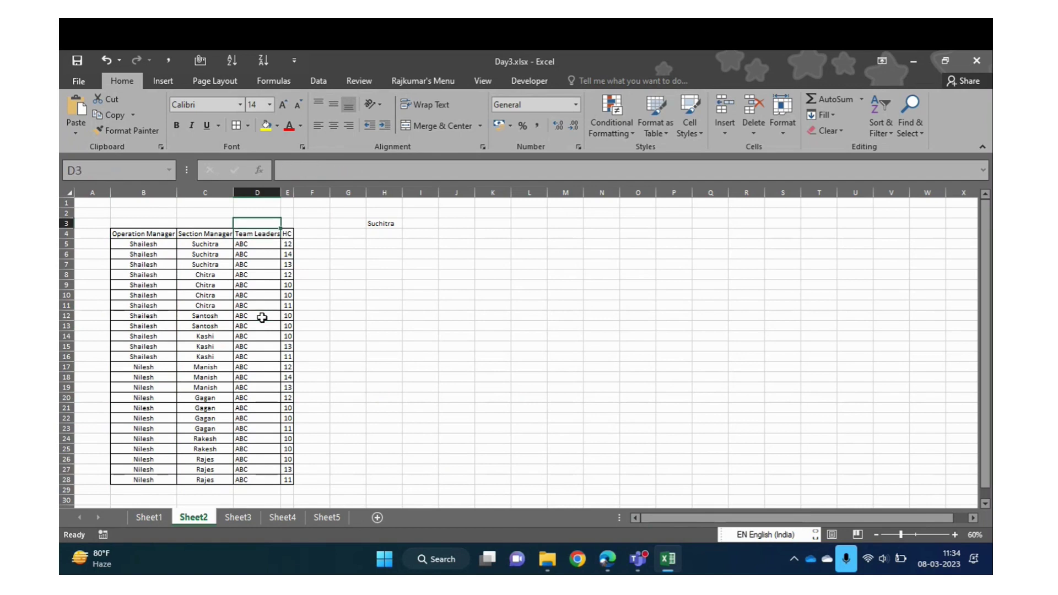
pyautogui.press('Down')
pyautogui.press('Left')
pyautogui.press('Left')
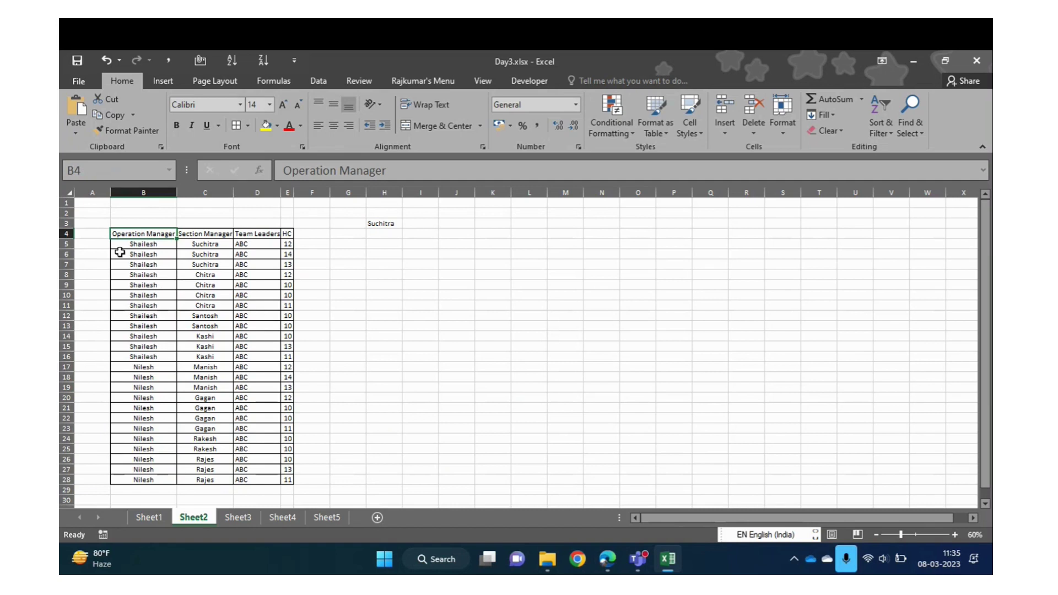
# Delete the stray Suchitra entry from cell H3
pyautogui.click(165, 262)
pyautogui.press('Right')
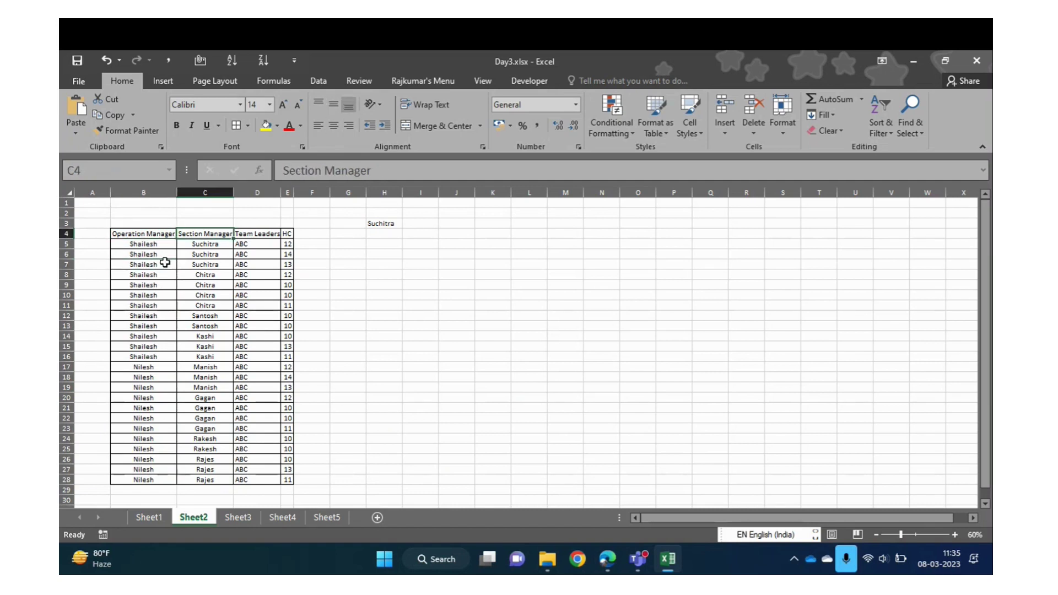
pyautogui.press('Right')
pyautogui.press('Right')
pyautogui.press('Right')
pyautogui.press('Right')
pyautogui.press('Up')
pyautogui.press('Right')
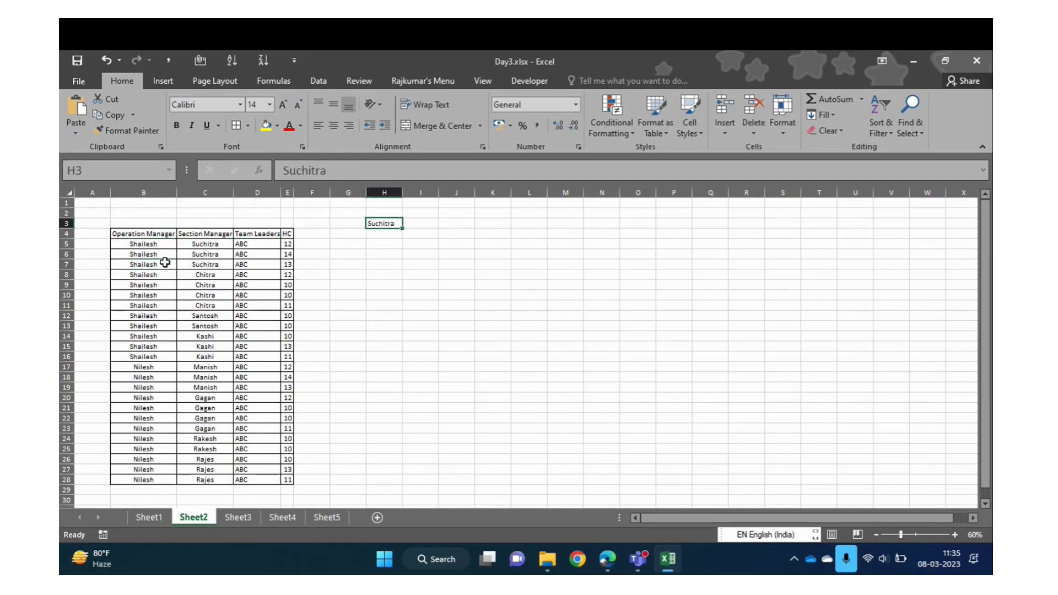
pyautogui.press('Delete')
pyautogui.press('Right')
pyautogui.press('Right')
# Check the cells around H4 to I16 beside the table are empty
pyautogui.press('Down')
pyautogui.press('Left')
pyautogui.press('Up')
pyautogui.press('Left')
pyautogui.press('Down')
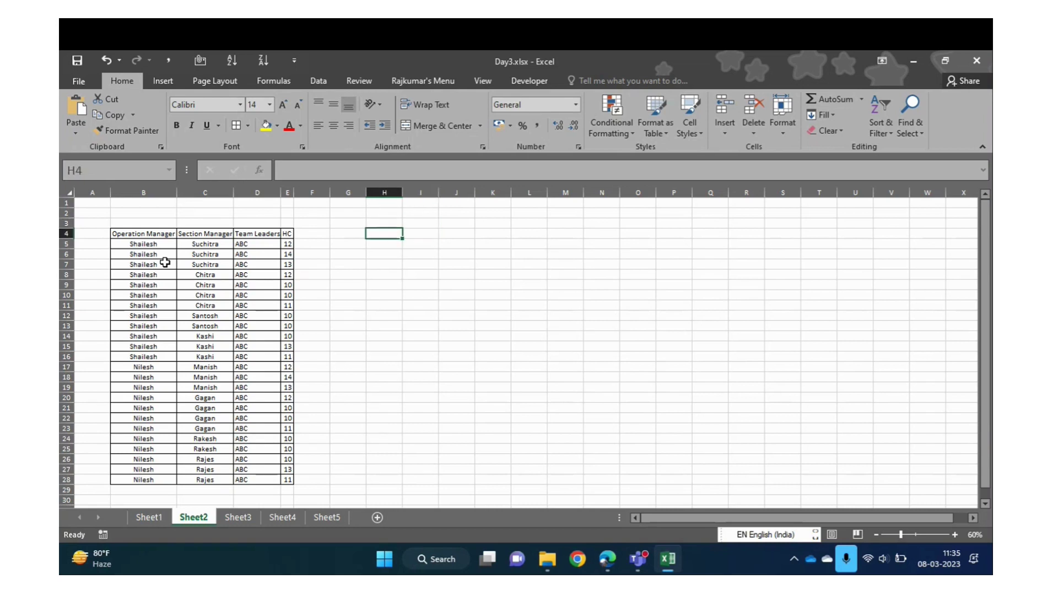
pyautogui.press('Down')
pyautogui.press('Right')
pyautogui.press('Right')
pyautogui.press('Down')
pyautogui.press('Down')
pyautogui.press('Down')
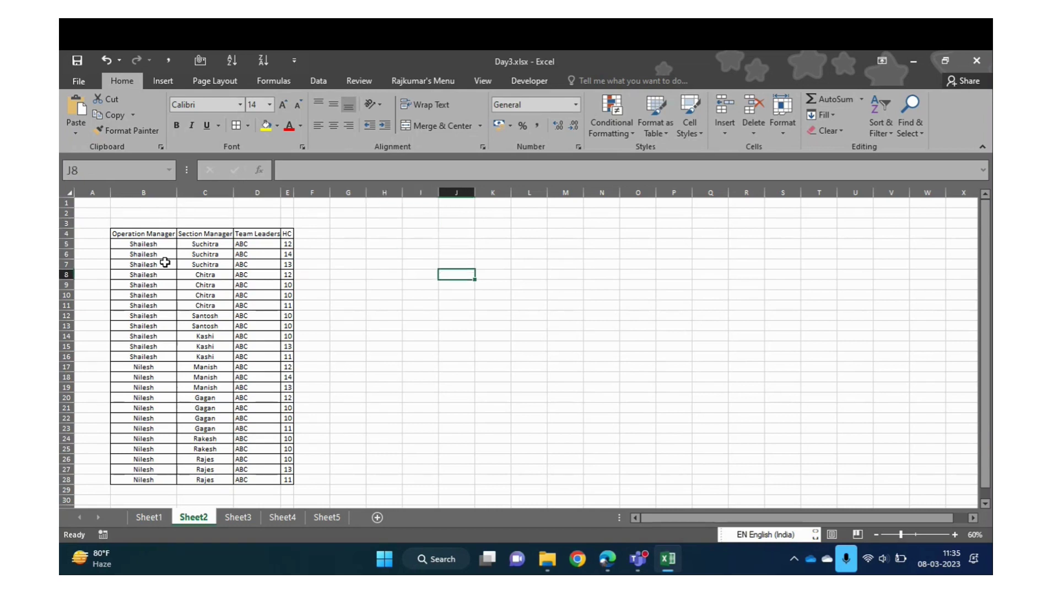
pyautogui.press('Left')
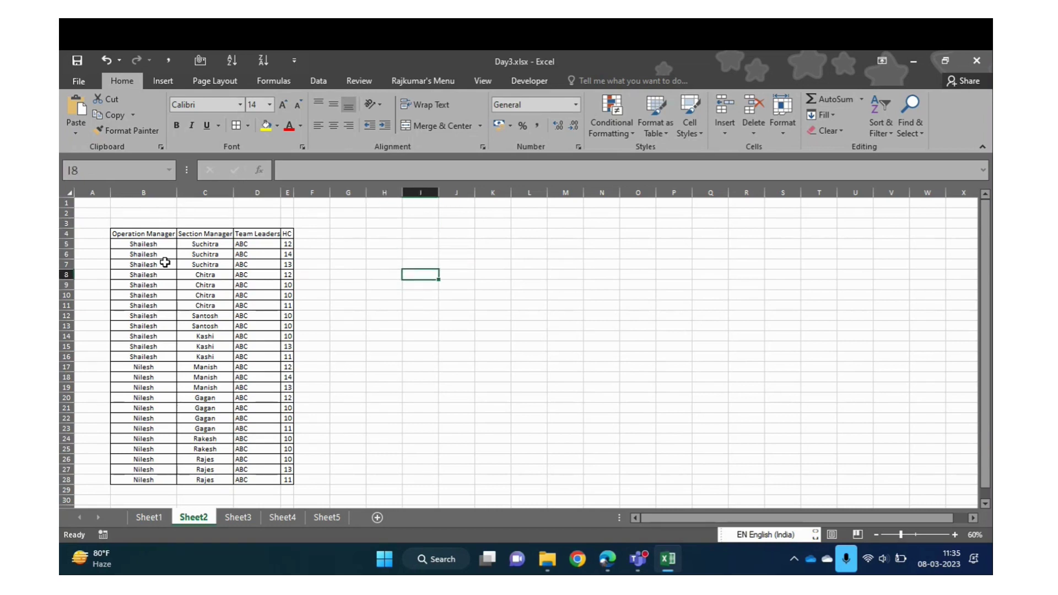
pyautogui.press('Up')
pyautogui.press('Down')
pyautogui.press('Down')
pyautogui.press('Down')
pyautogui.press('Down')
pyautogui.press('Down')
pyautogui.press('Down')
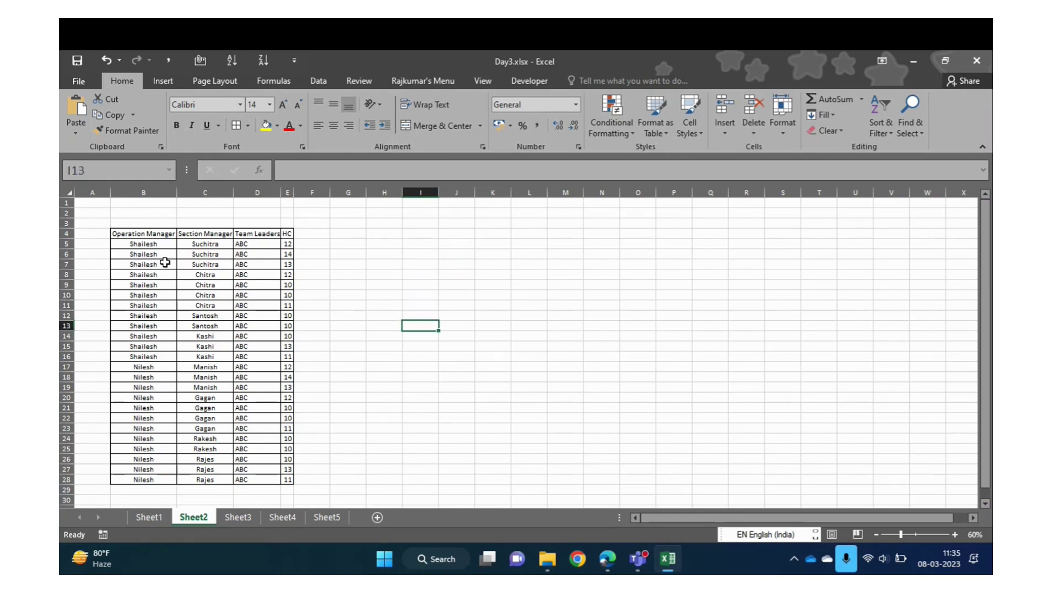
pyautogui.press('Down')
pyautogui.press('Down')
pyautogui.press('Down')
pyautogui.press('Down')
pyautogui.press('Down')
pyautogui.press('Up')
pyautogui.press('Up')
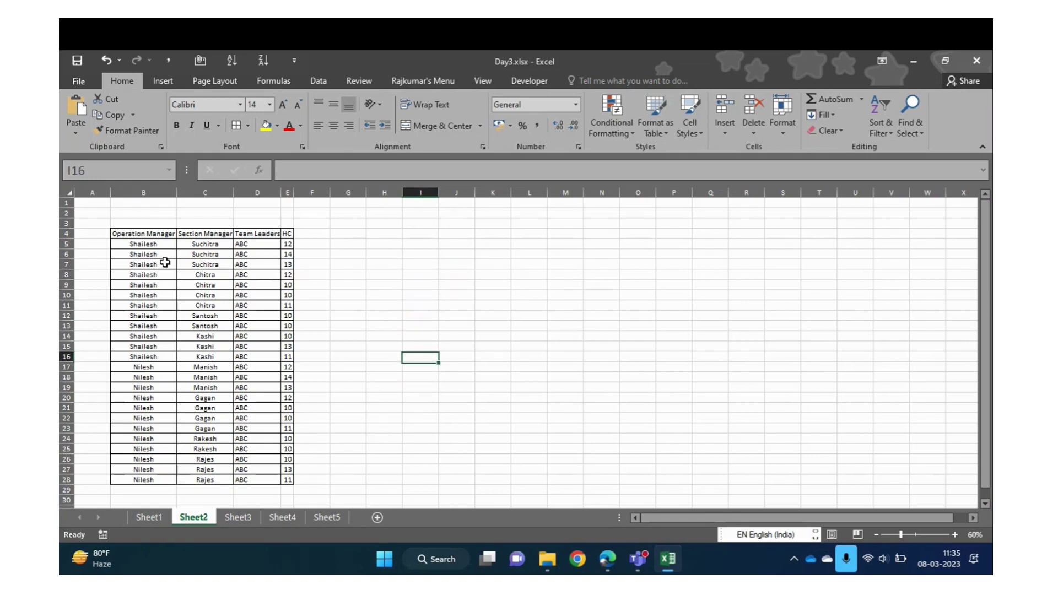
pyautogui.press('Up')
pyautogui.press('Up')
pyautogui.press('Up')
pyautogui.press('Up')
pyautogui.press('Up')
pyautogui.press('Up')
pyautogui.press('Up')
pyautogui.press('Up')
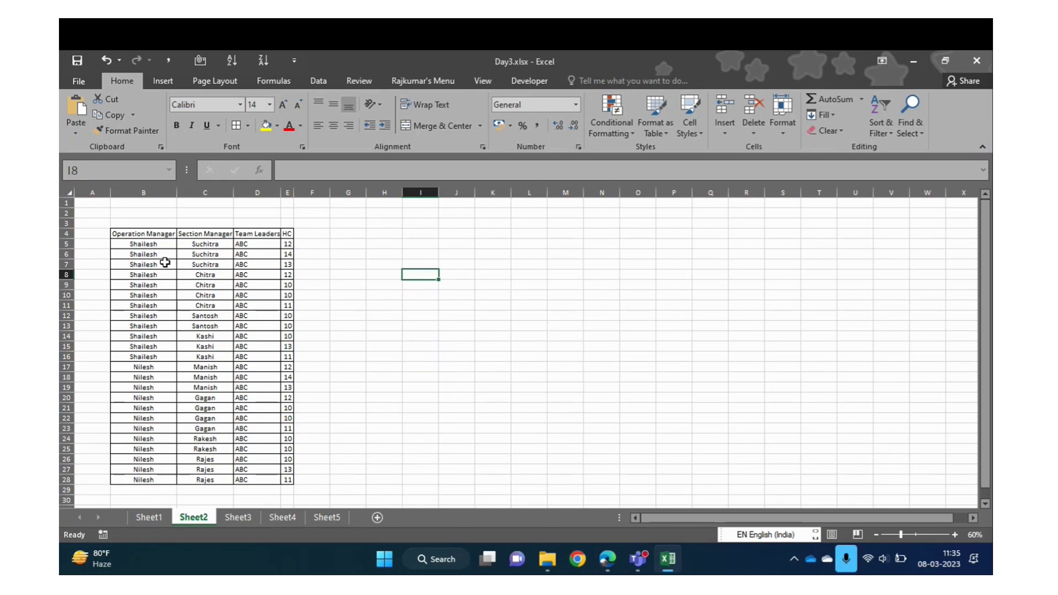
# Merge the twelve Shailesh cells B5:B16 with Merge Cells, accepting the keep-upper-left warning
pyautogui.click(481, 126)
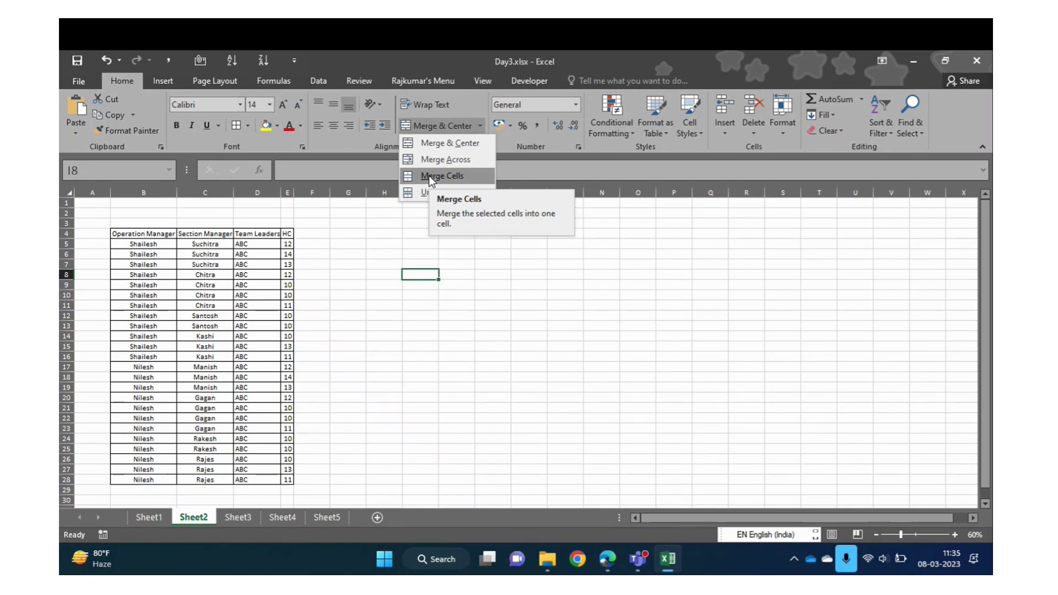
pyautogui.click(350, 285)
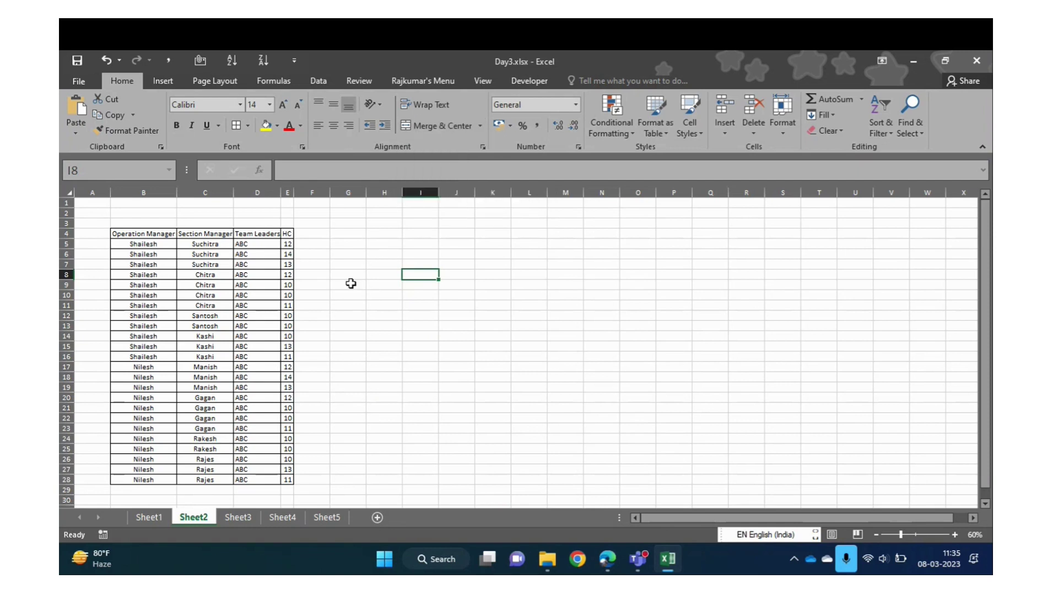
pyautogui.doubleClick(168, 243)
pyautogui.press('Escape')
pyautogui.hotkey('shift', 'Down')
pyautogui.hotkey('shift', 'Down')
pyautogui.hotkey('shift', 'Down')
pyautogui.hotkey('shift', 'Down')
pyautogui.hotkey('shift', 'Down')
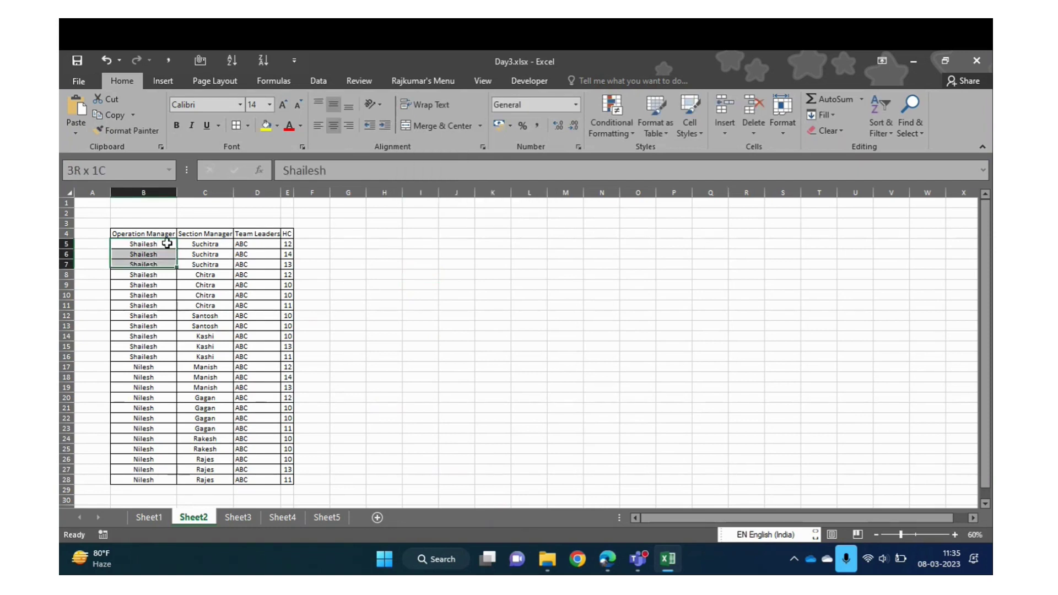
pyautogui.hotkey('shift', 'Down')
pyautogui.hotkey('shift', 'Down')
pyautogui.hotkey('shift', 'Down')
pyautogui.hotkey('shift', 'Down')
pyautogui.hotkey('shift', 'Down')
pyautogui.hotkey('shift', 'Down')
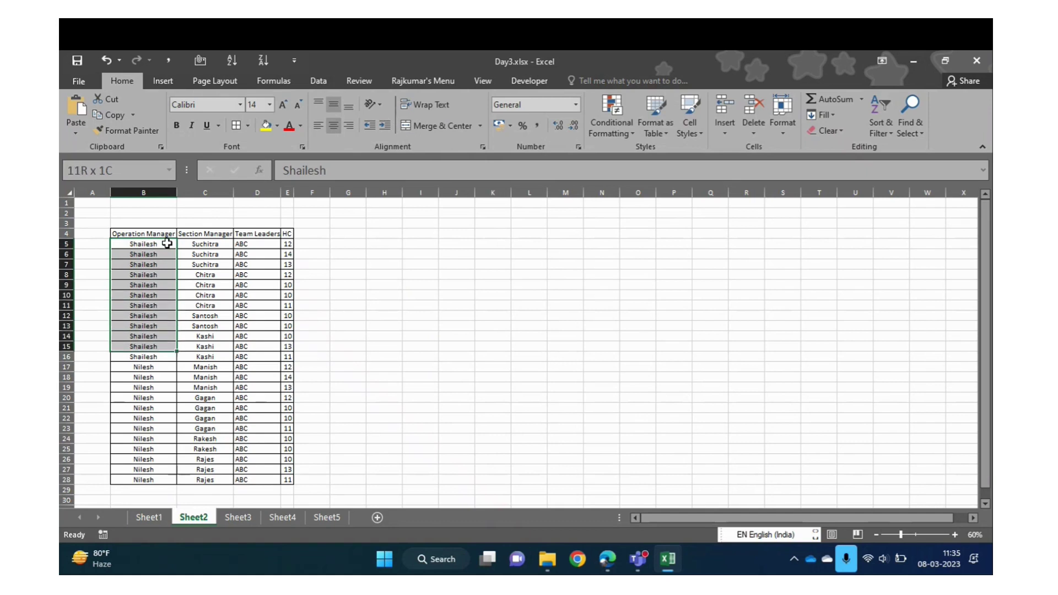
pyautogui.click(480, 126)
pyautogui.click(444, 176)
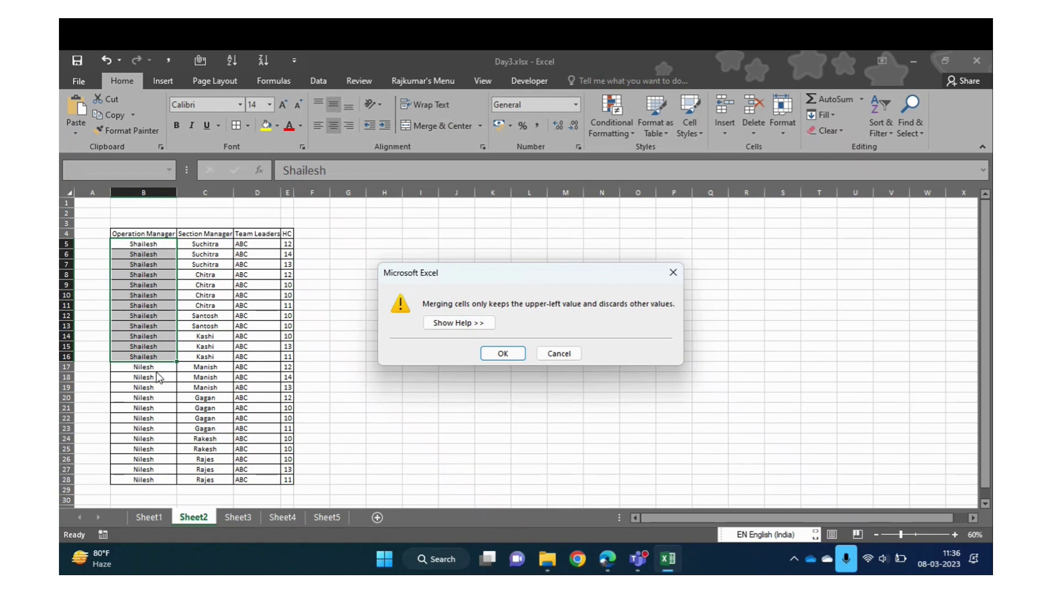
pyautogui.click(503, 354)
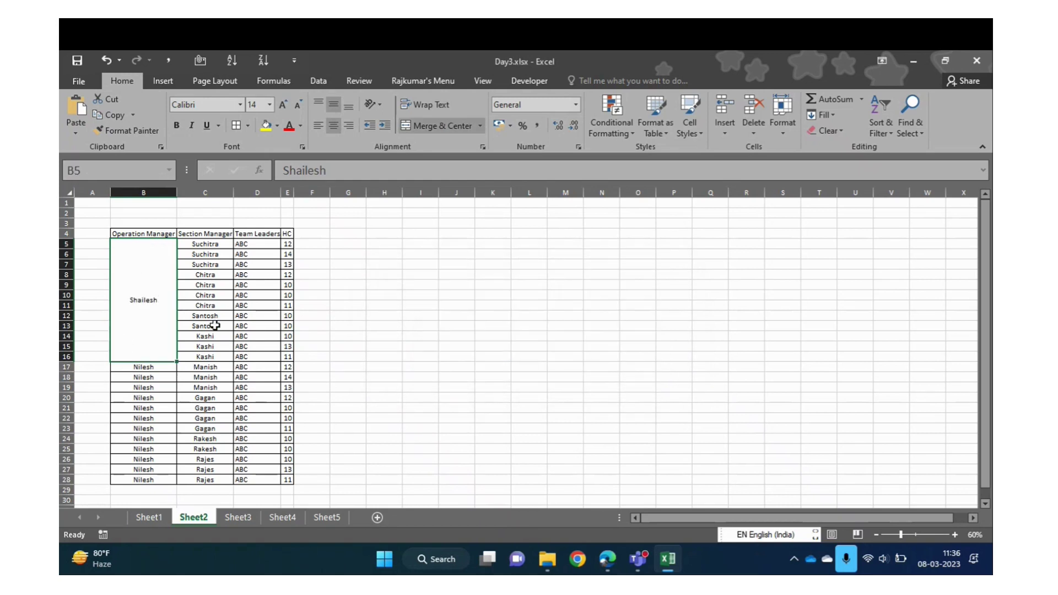
# Undo the B5:B16 merge and paste the Shailesh values into K6:K17 with Paste Special Values
pyautogui.hotkey('ctrl', 'z')
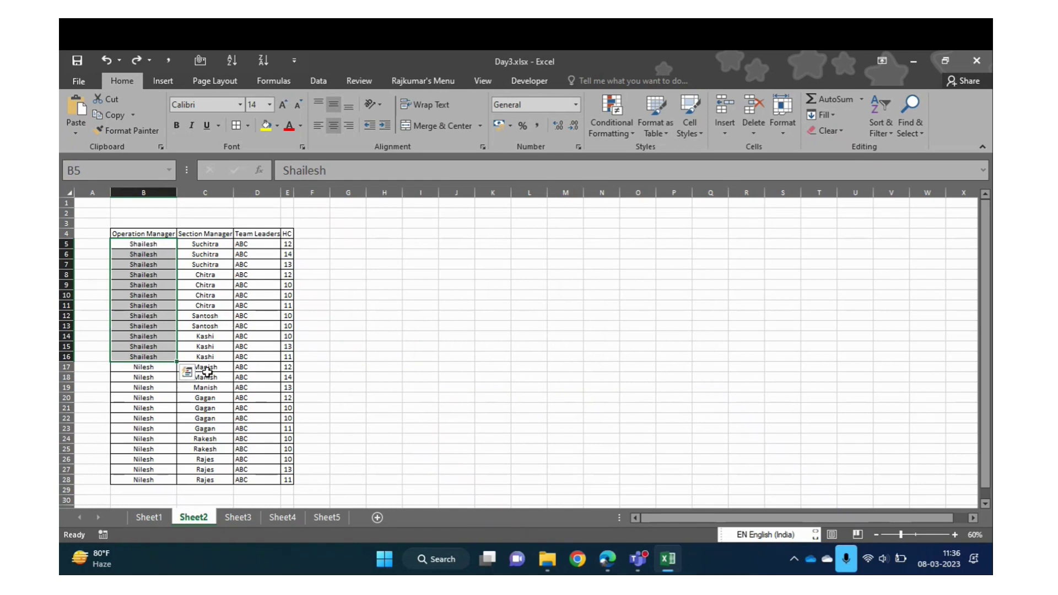
pyautogui.hotkey('ctrl', 'c')
pyautogui.click(505, 253)
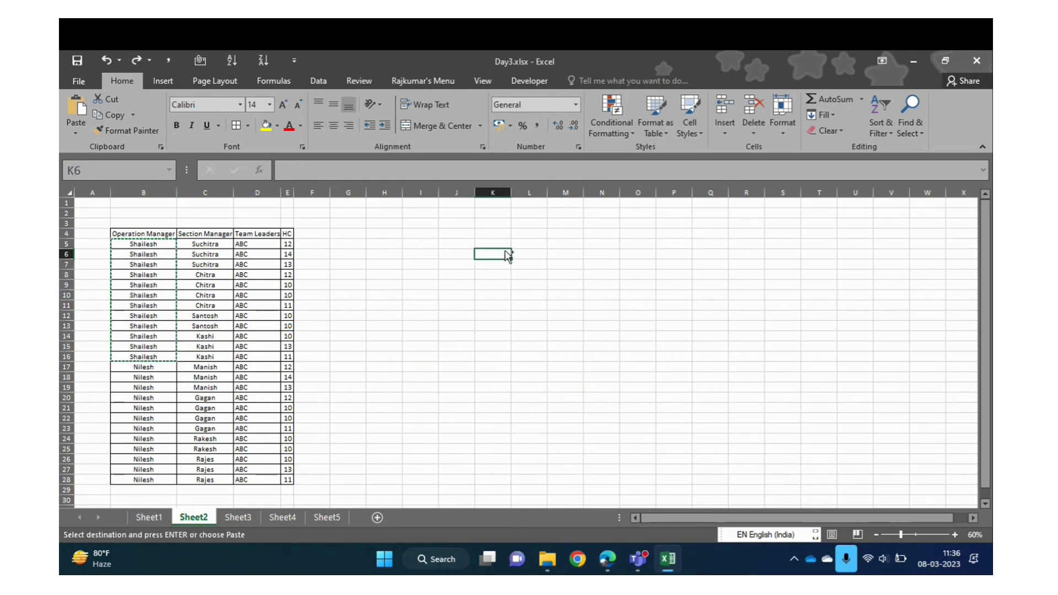
pyautogui.hotkey('ctrl', 'alt', 'v')
pyautogui.press('v')
pyautogui.press('Return')
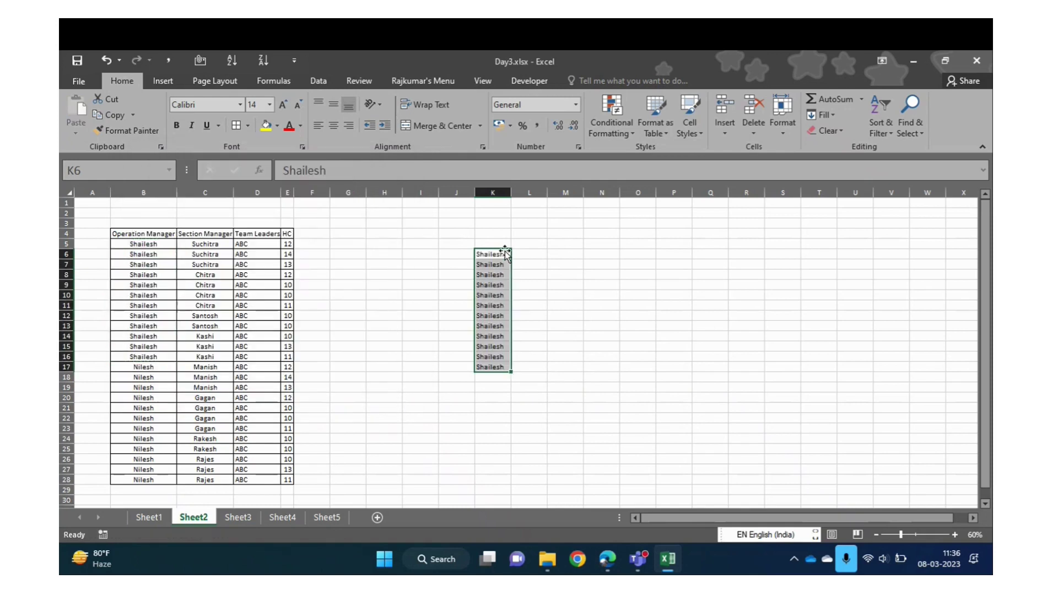
pyautogui.click(483, 128)
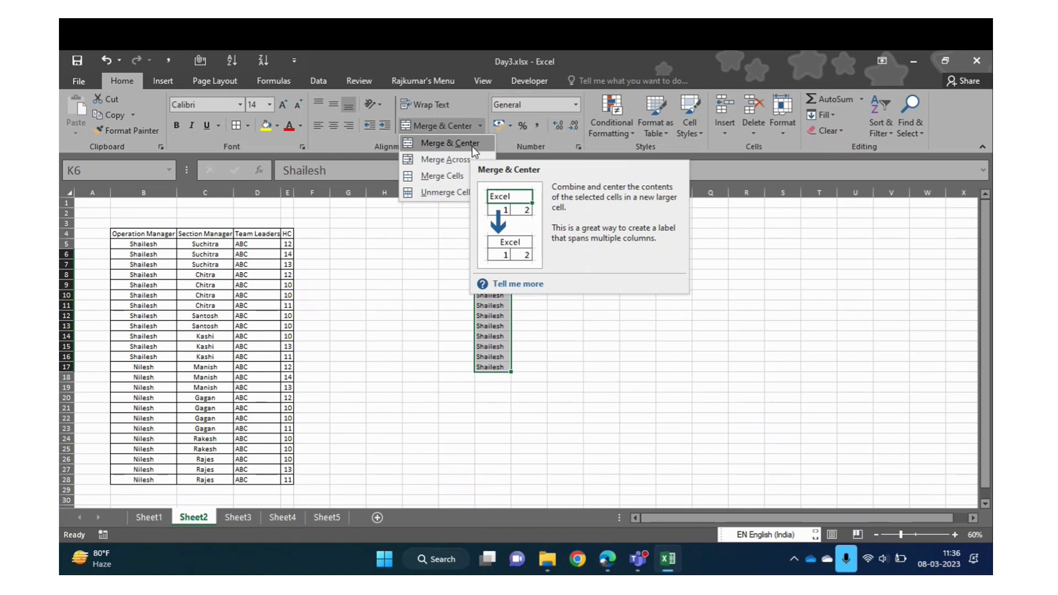
# Widen column K and Merge & Center K6:K17, accepting the one-value warning
pyautogui.press('Escape')
pyautogui.moveTo(510, 192); pyautogui.dragTo(642, 192)
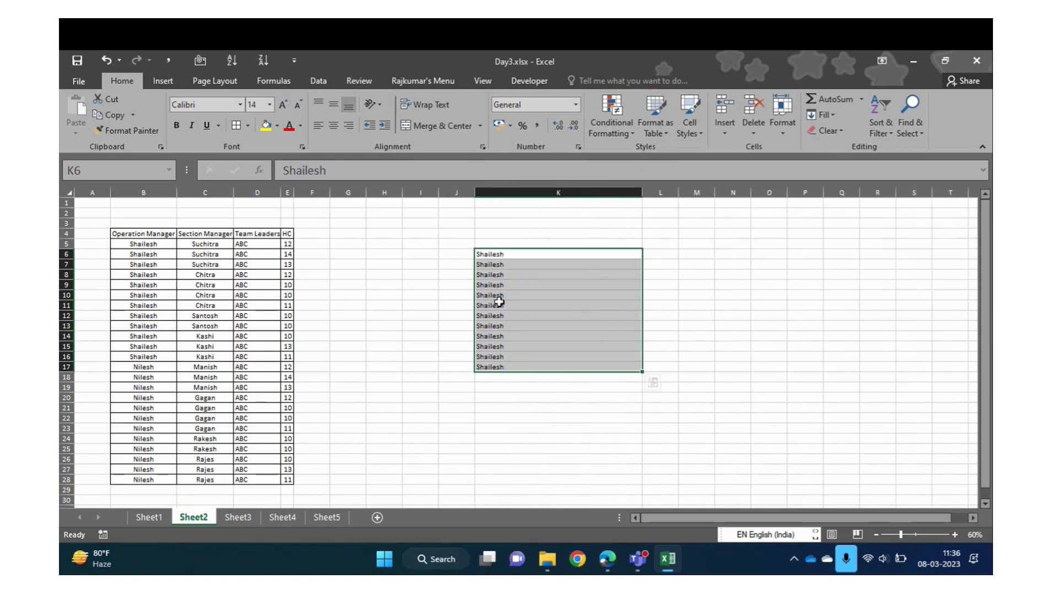
pyautogui.click(481, 126)
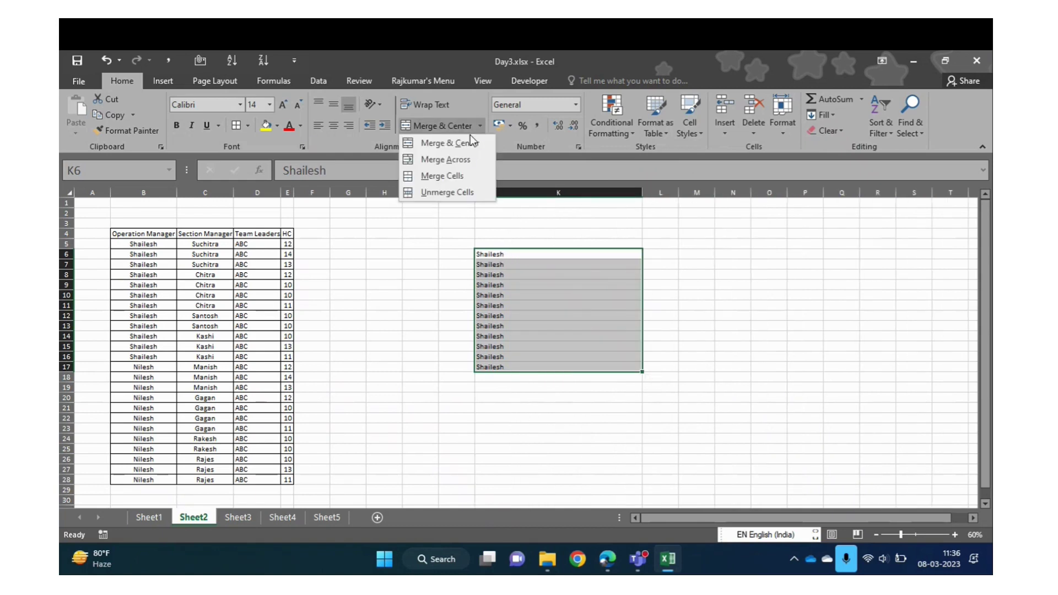
pyautogui.click(465, 144)
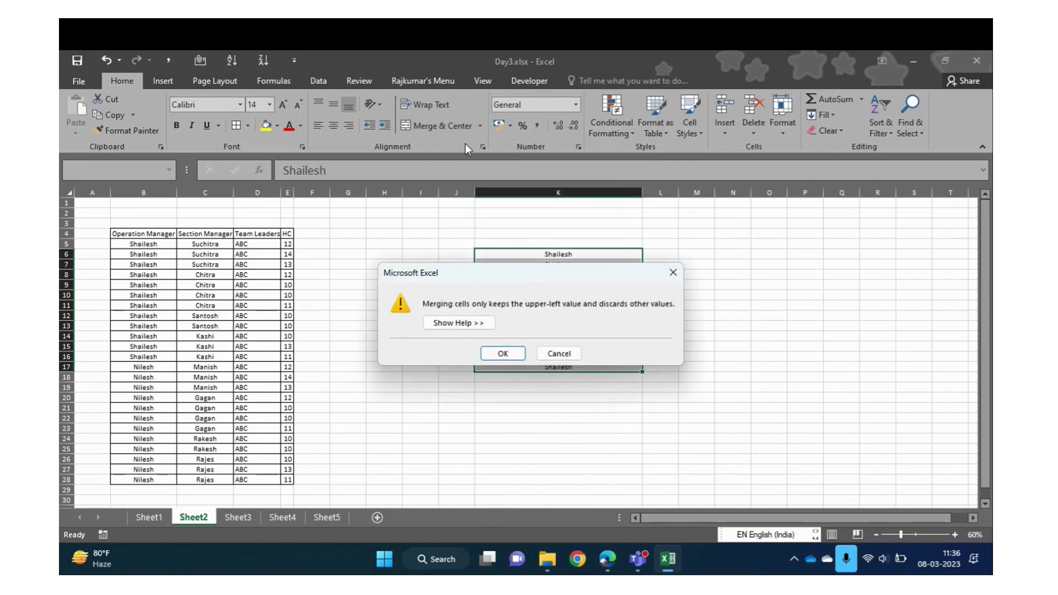
pyautogui.click(503, 355)
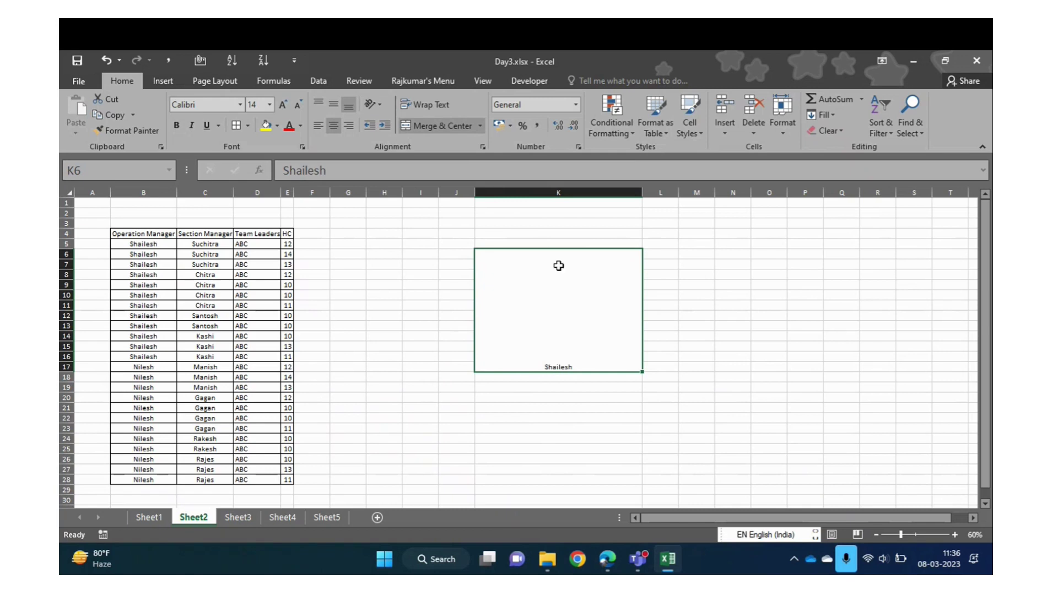
# Unmerge K6:K17 back into twelve separate Shailesh cells
pyautogui.click(478, 128)
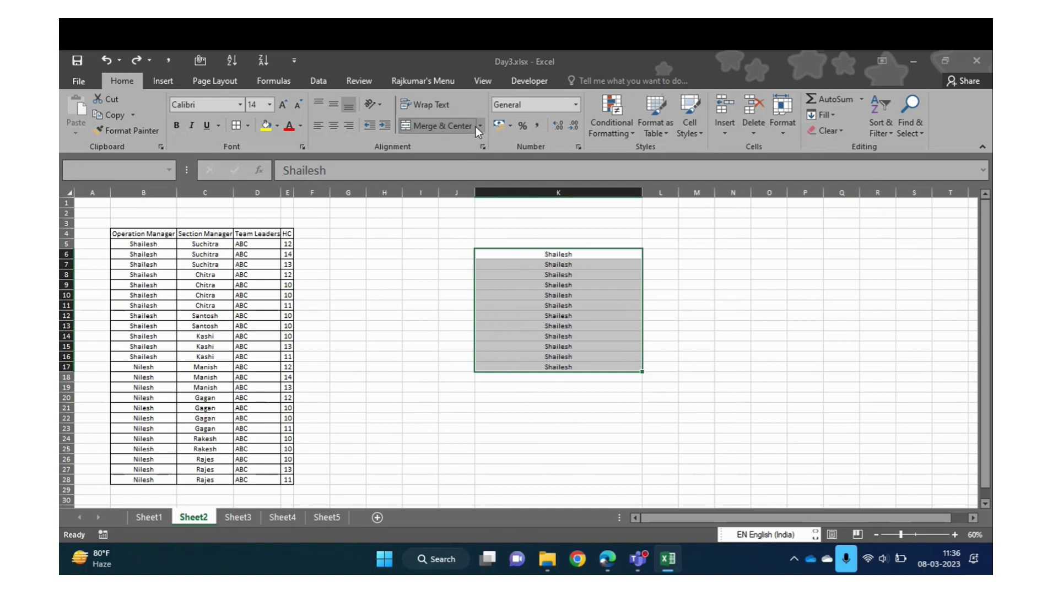
pyautogui.click(475, 127)
pyautogui.press('Escape')
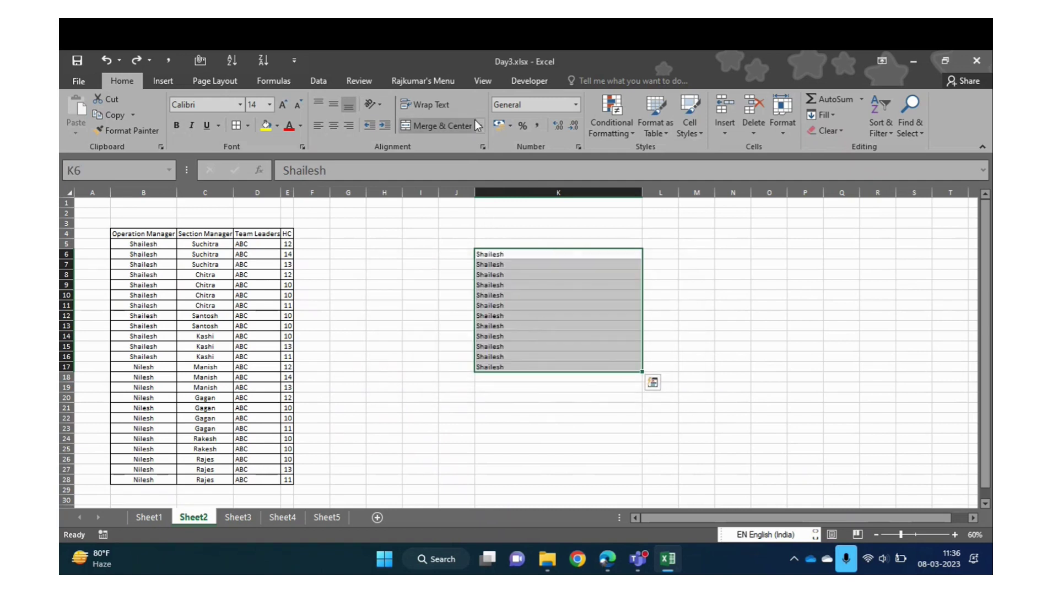
pyautogui.click(478, 126)
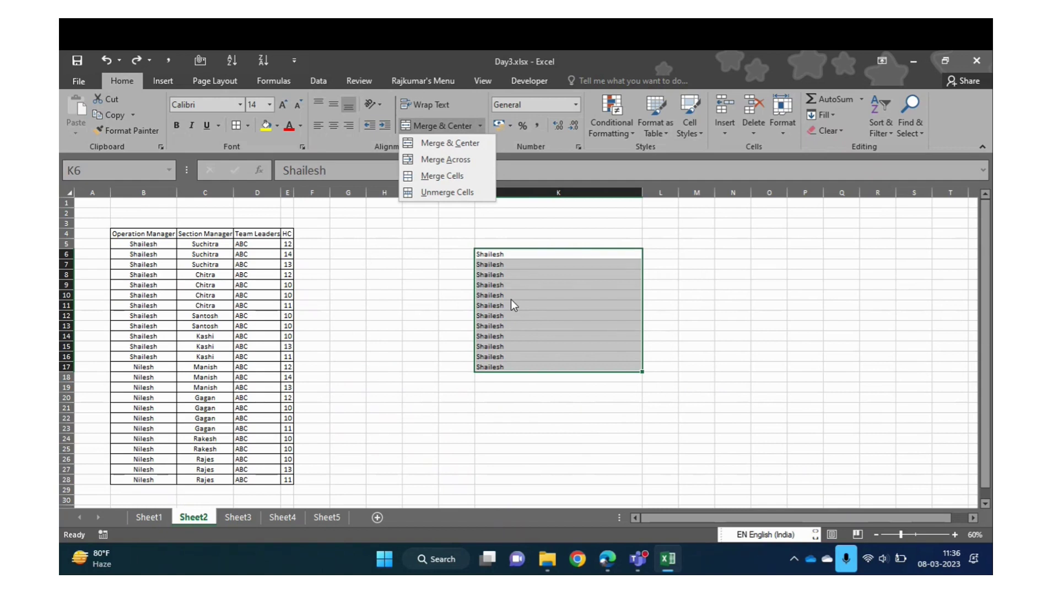
# Copy K6:K17, trial a values-only paste at K3, then undo it
pyautogui.press('Escape')
pyautogui.hotkey('ctrl', 'c')
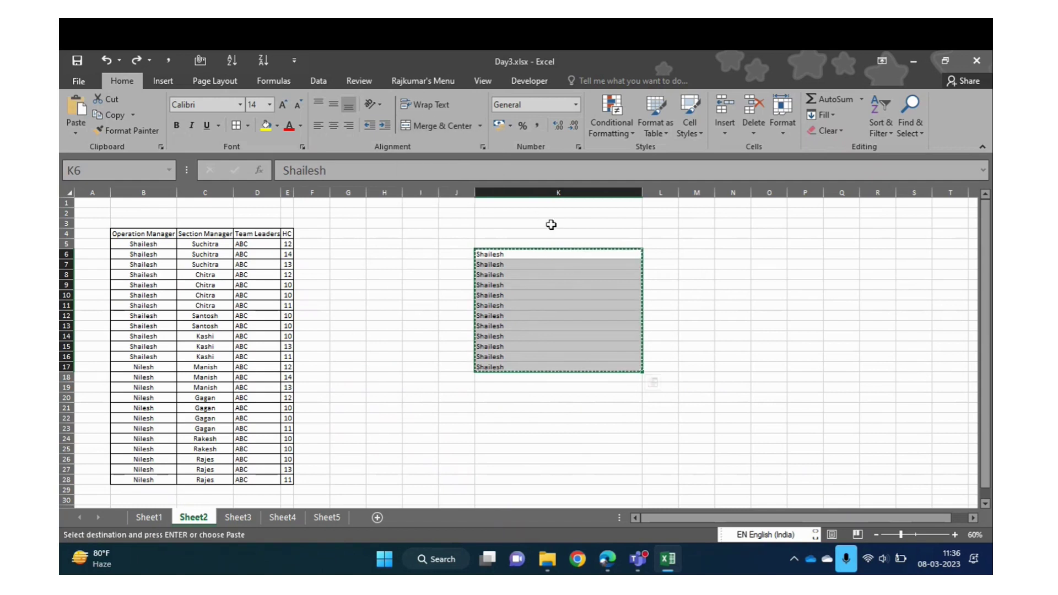
pyautogui.click(550, 224)
pyautogui.hotkey('ctrl', 'alt', 'v')
pyautogui.press('v')
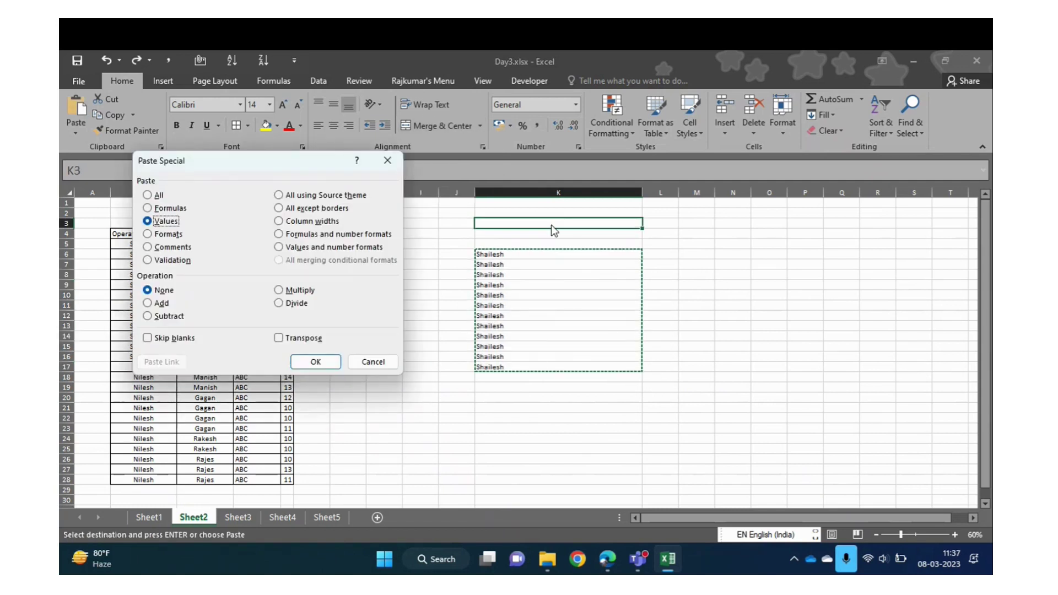
pyautogui.press('Return')
pyautogui.hotkey('ctrl', 'z')
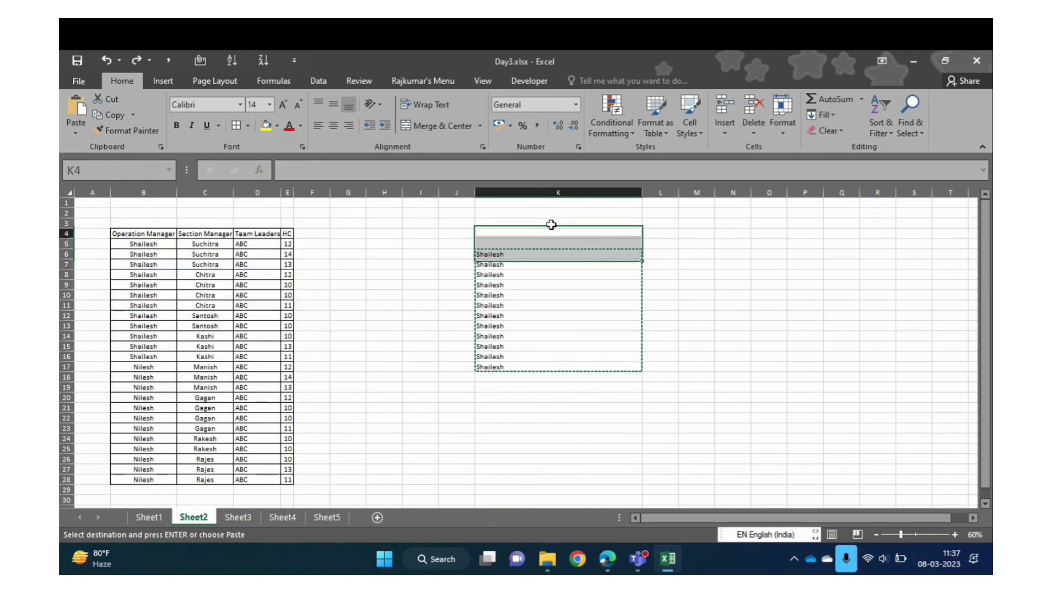
# Paste the copied Shailesh values transposed across row 5 starting at M5
pyautogui.press('Right')
pyautogui.press('Right')
pyautogui.press('Down')
pyautogui.press('Down')
pyautogui.hotkey('ctrl', 'alt', 'v')
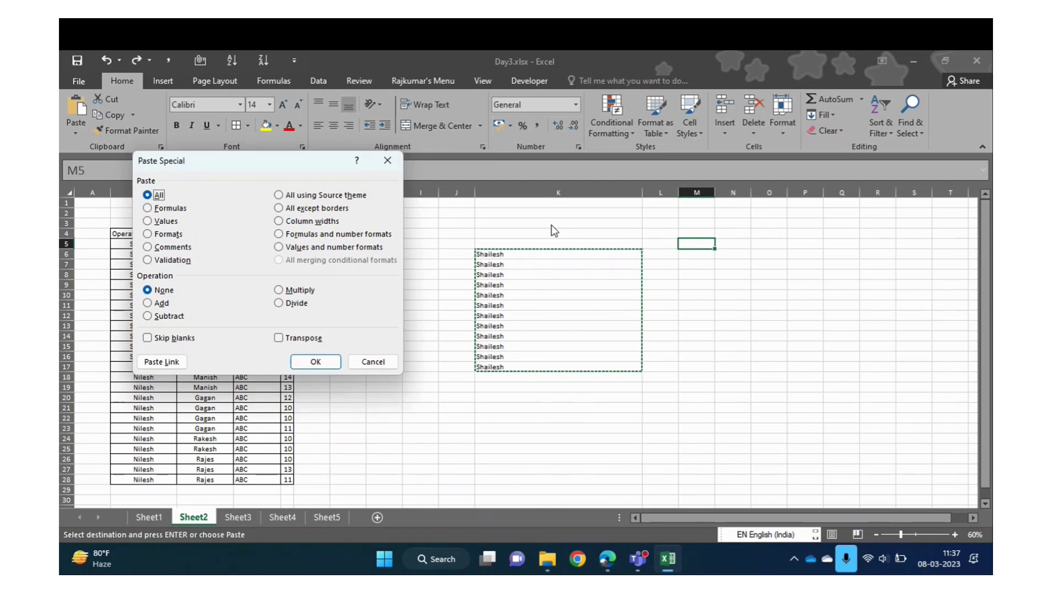
pyautogui.hotkey('alt', 'e')
pyautogui.press('Return')
pyautogui.press('Up')
pyautogui.press('ctrl')
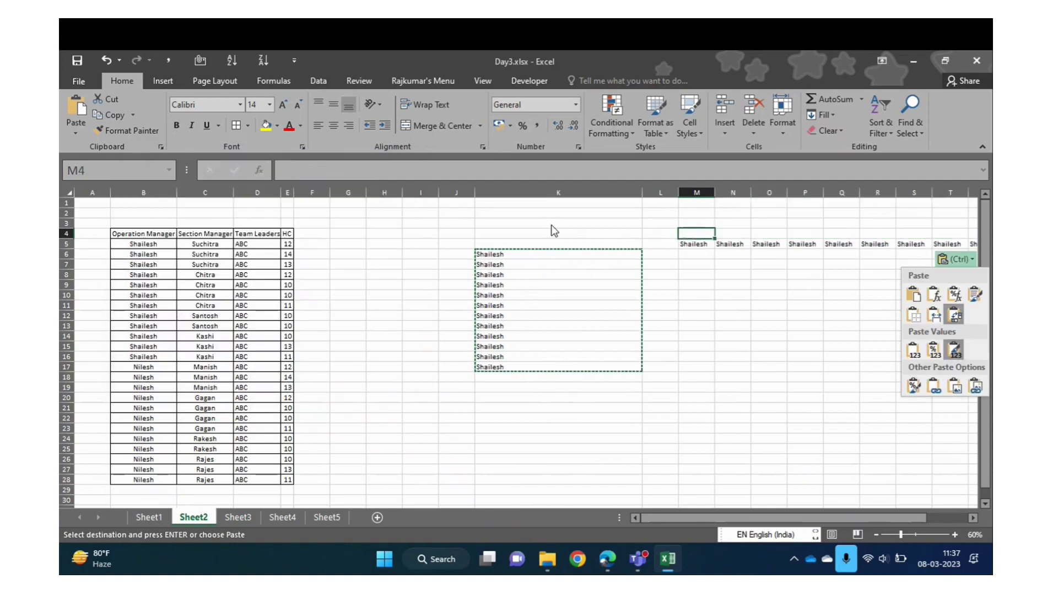
pyautogui.press('Escape')
# Merge M5:X5 with Merge Across, accepting the one-value warning
pyautogui.press('Down')
pyautogui.hotkey('ctrl', 'shift', 'Right')
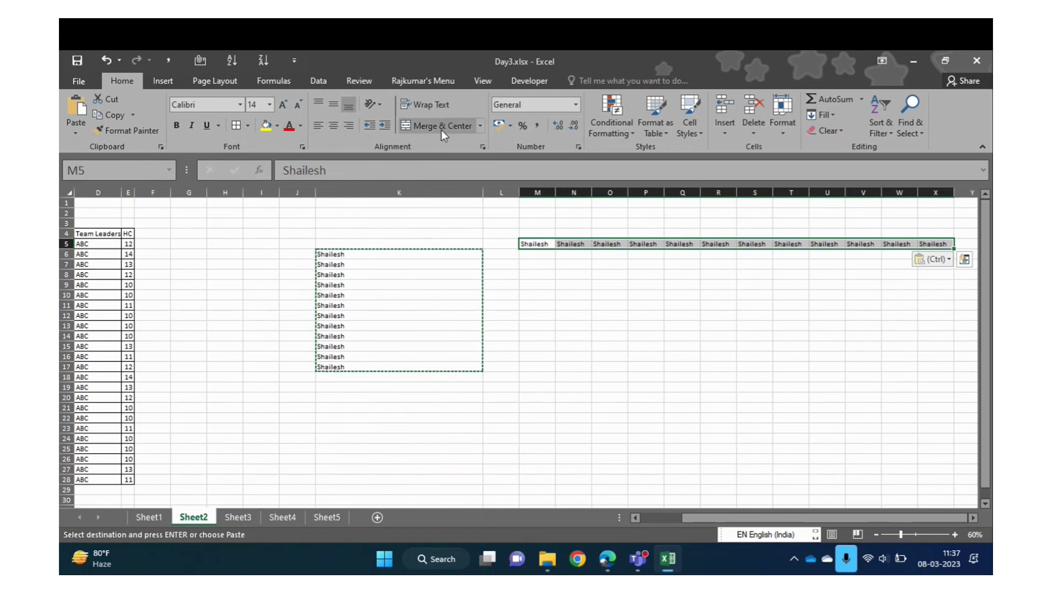
pyautogui.click(481, 127)
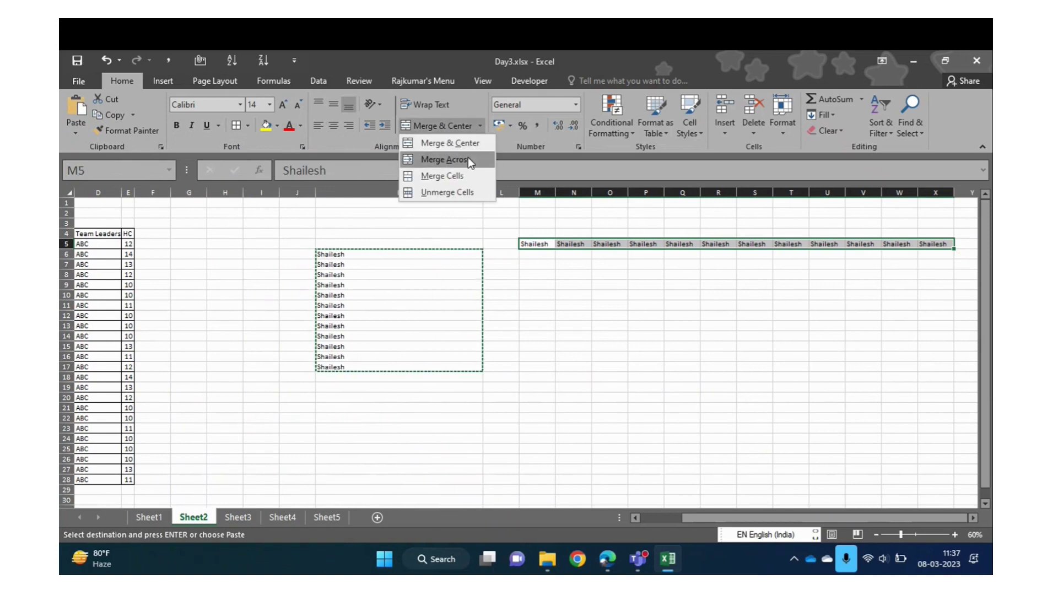
pyautogui.click(468, 159)
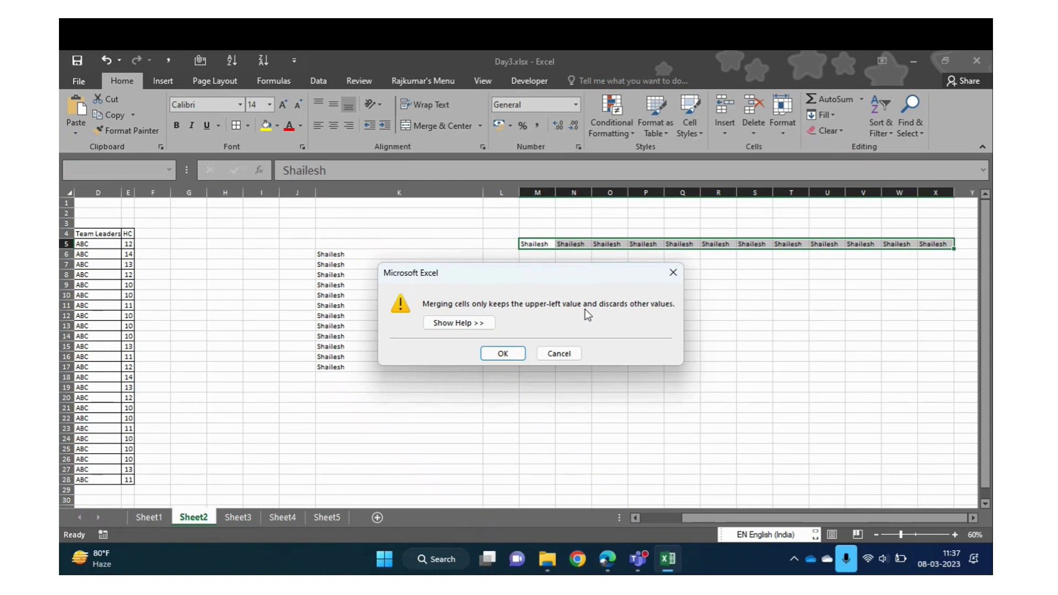
pyautogui.click(502, 353)
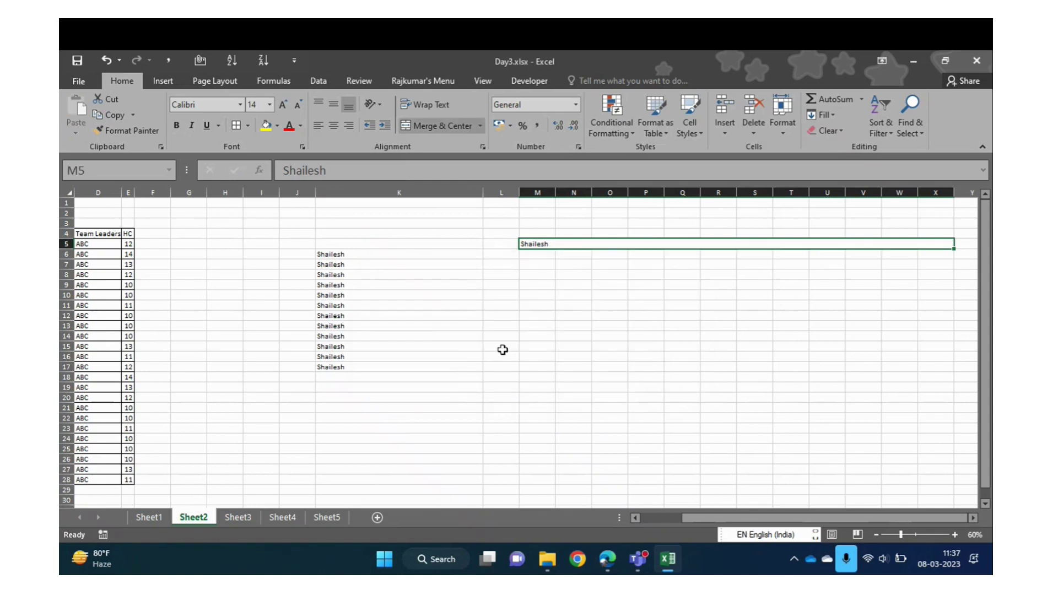
pyautogui.click(481, 126)
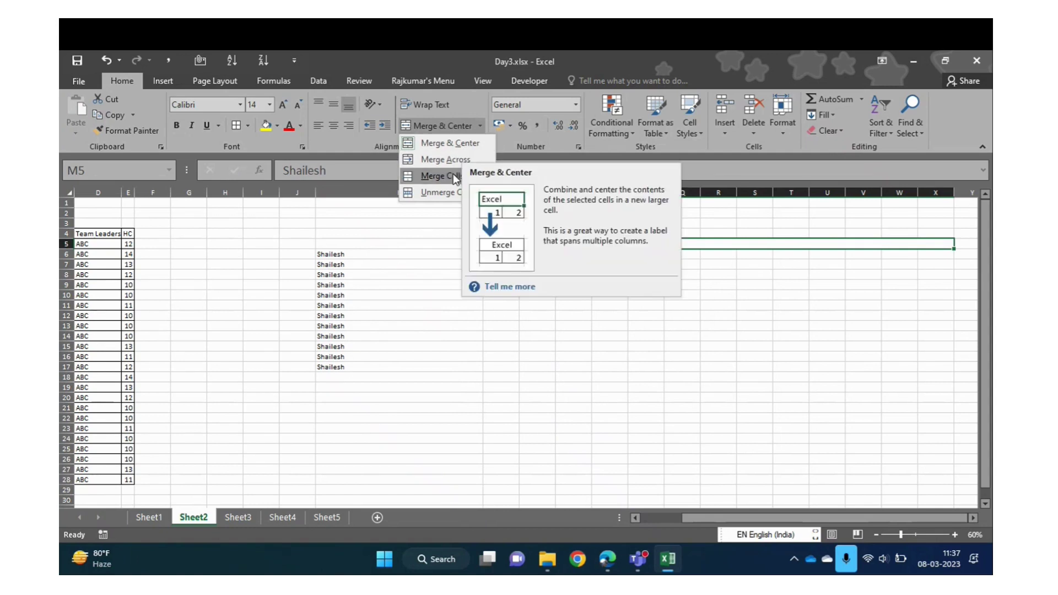
pyautogui.click(573, 331)
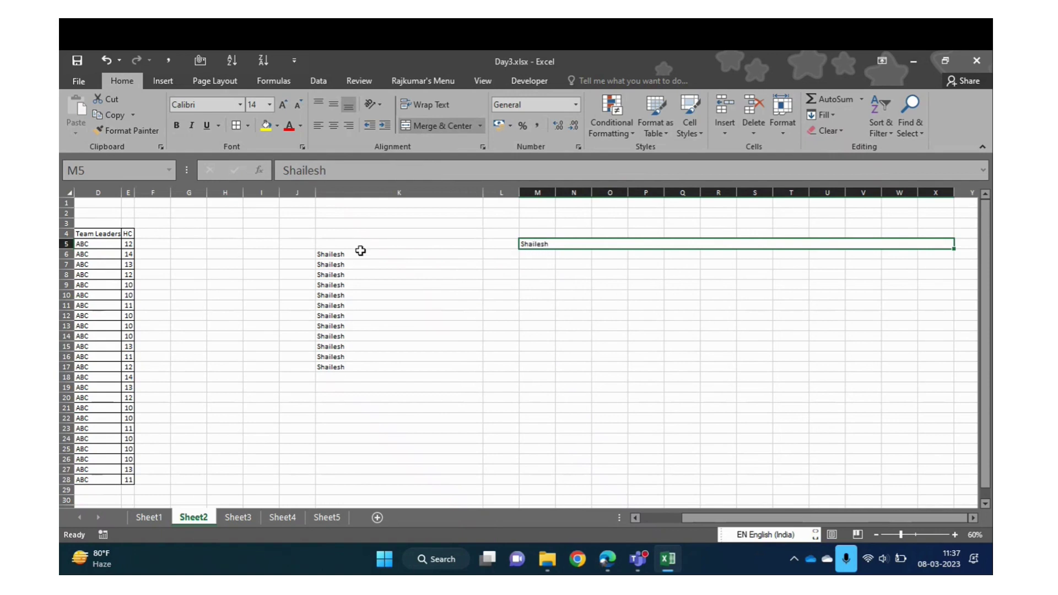
pyautogui.moveTo(358, 251); pyautogui.dragTo(360, 251)
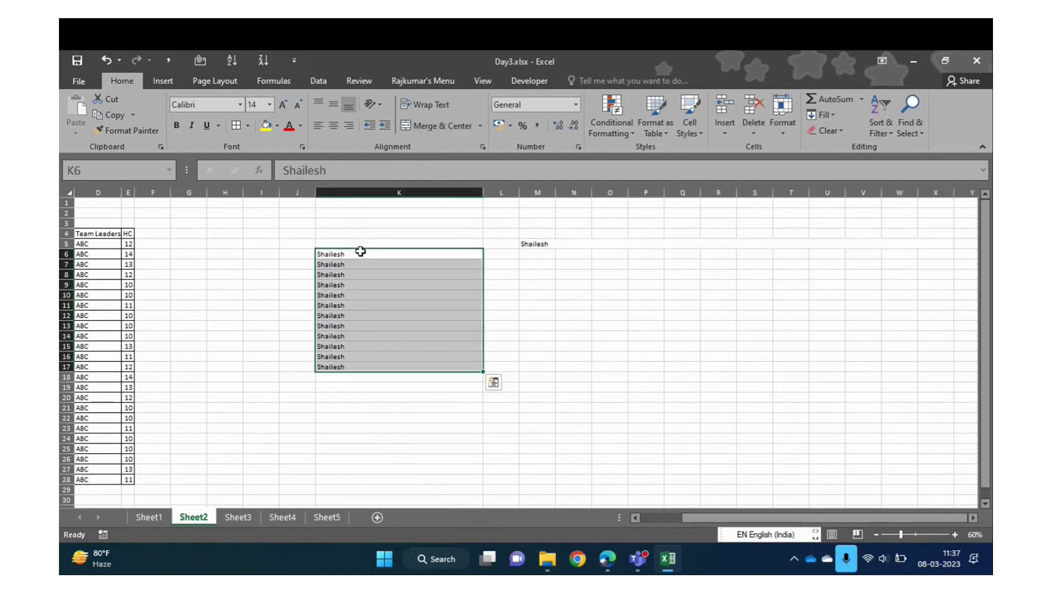
pyautogui.click(478, 126)
pyautogui.click(457, 162)
pyautogui.click(480, 125)
pyautogui.click(467, 160)
pyautogui.moveTo(370, 251); pyautogui.dragTo(364, 361)
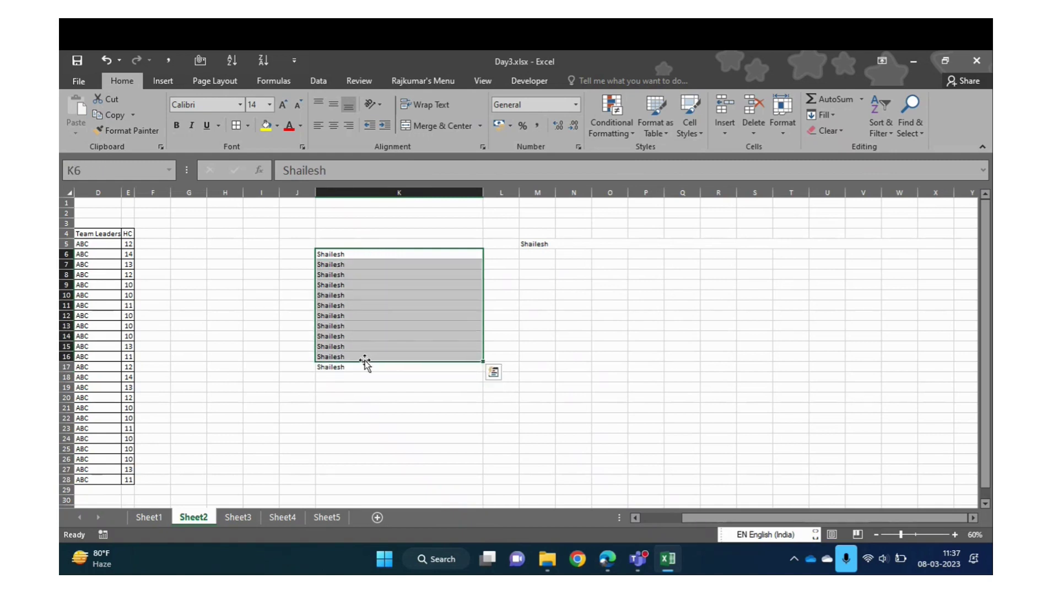
pyautogui.click(480, 126)
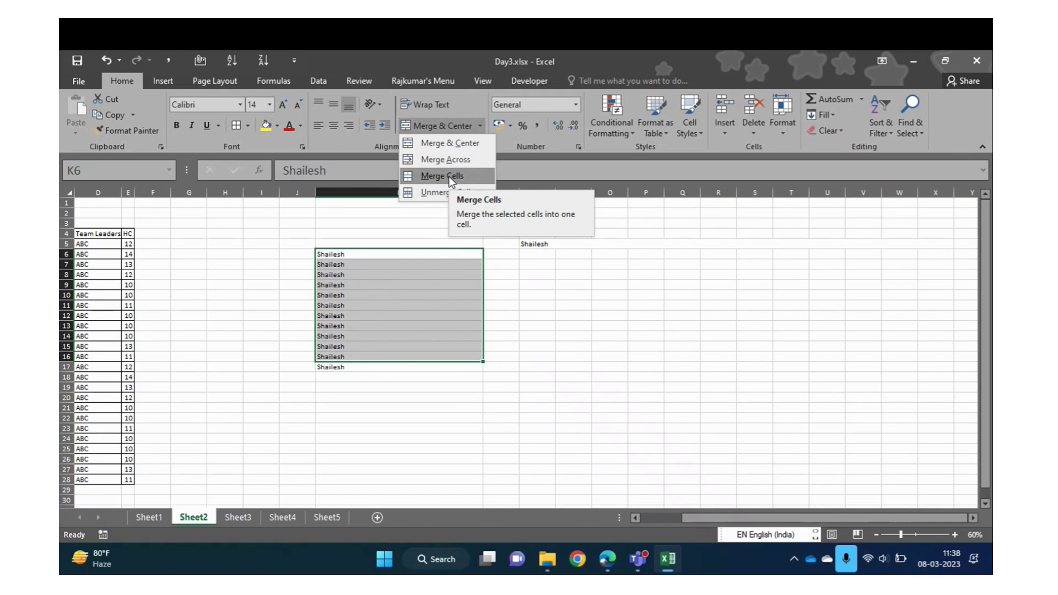
pyautogui.click(347, 325)
pyautogui.hotkey('ctrl', 'Up')
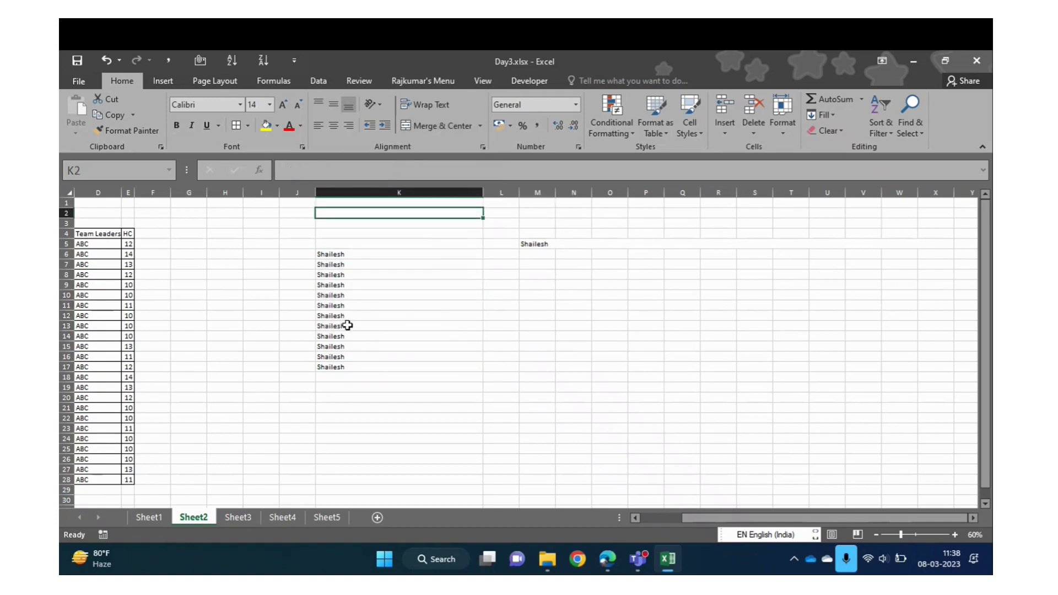
pyautogui.hotkey('ctrl', 'Down')
# Copy K6:K17 and paste the Shailesh names as values into P6:P17
pyautogui.hotkey('ctrl', 'shift', 'Down')
pyautogui.hotkey('ctrl', 'c')
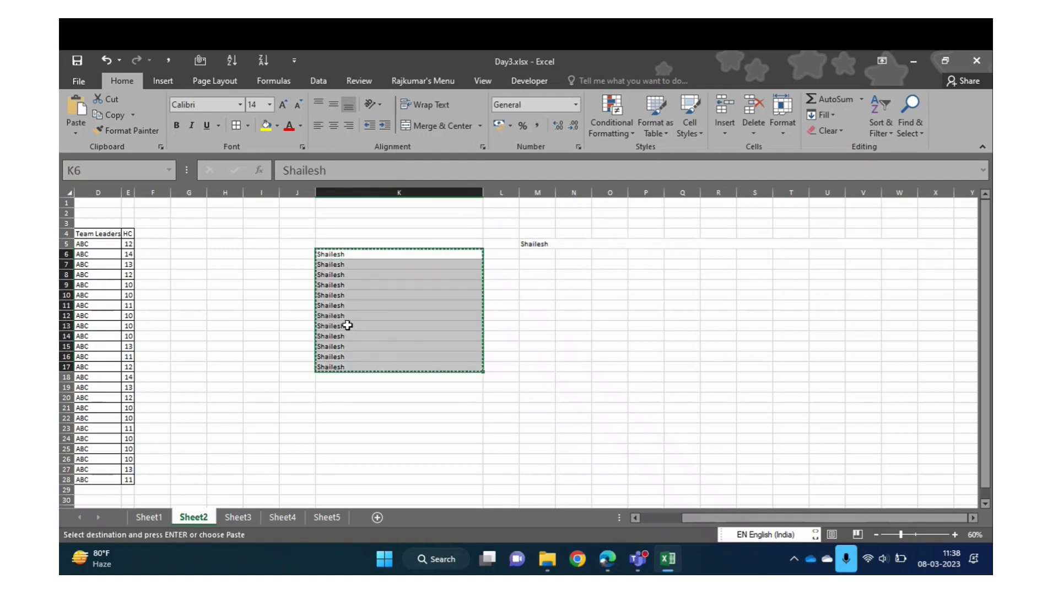
pyautogui.hotkey('ctrl', 'Right')
pyautogui.hotkey('ctrl', 'Left')
pyautogui.press('Right')
pyautogui.press('Right')
pyautogui.press('Right')
pyautogui.press('Right')
pyautogui.press('Right')
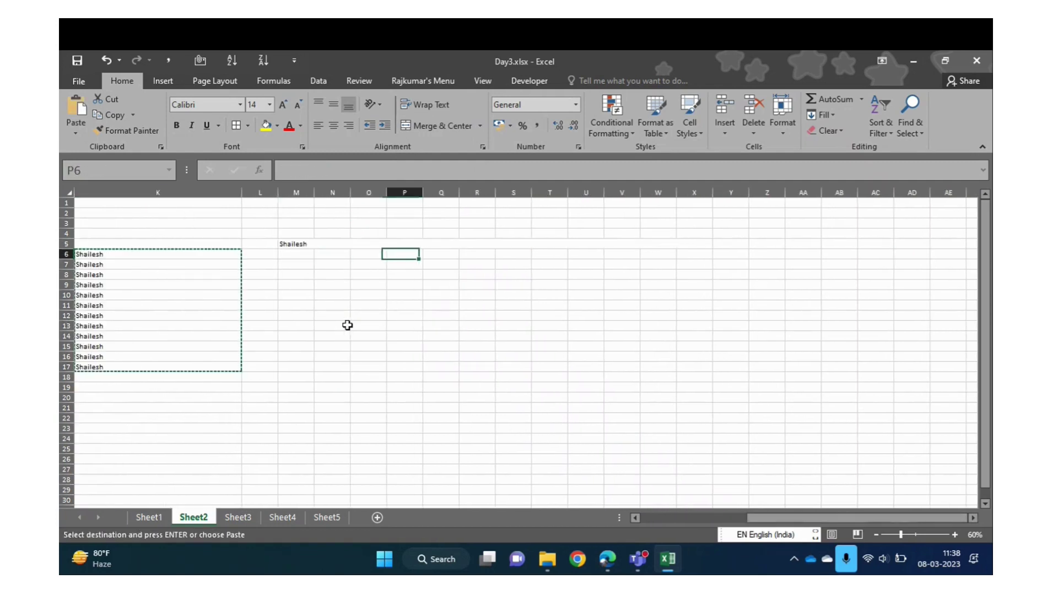
pyautogui.hotkey('ctrl', 'alt', 'v')
pyautogui.press('Down')
pyautogui.press('Down')
pyautogui.press('Return')
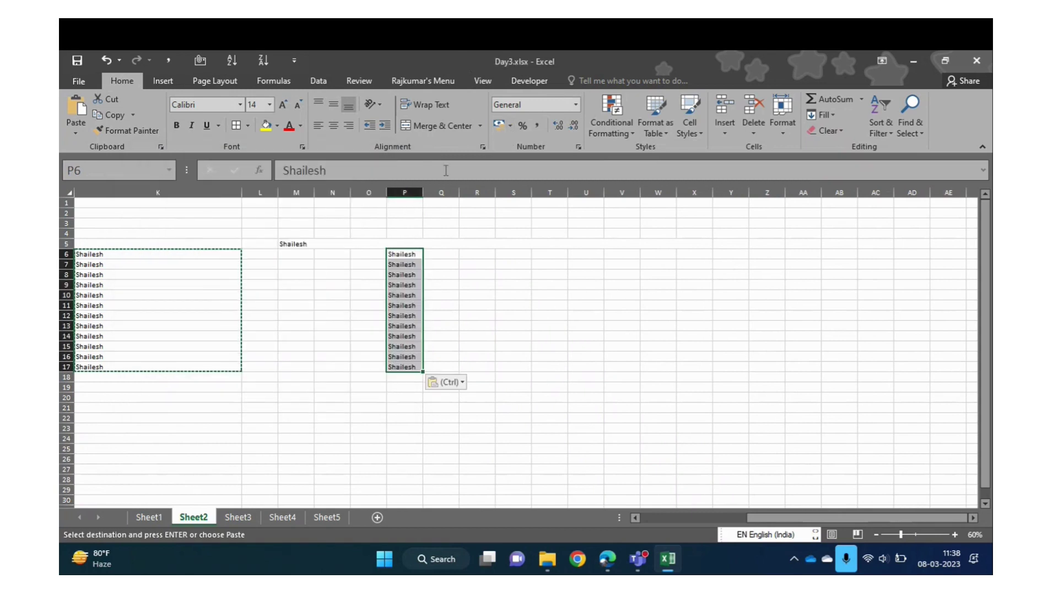
# Widen column P and merge P6:P17 with Merge Cells, accepting the warning
pyautogui.moveTo(423, 193); pyautogui.dragTo(481, 198)
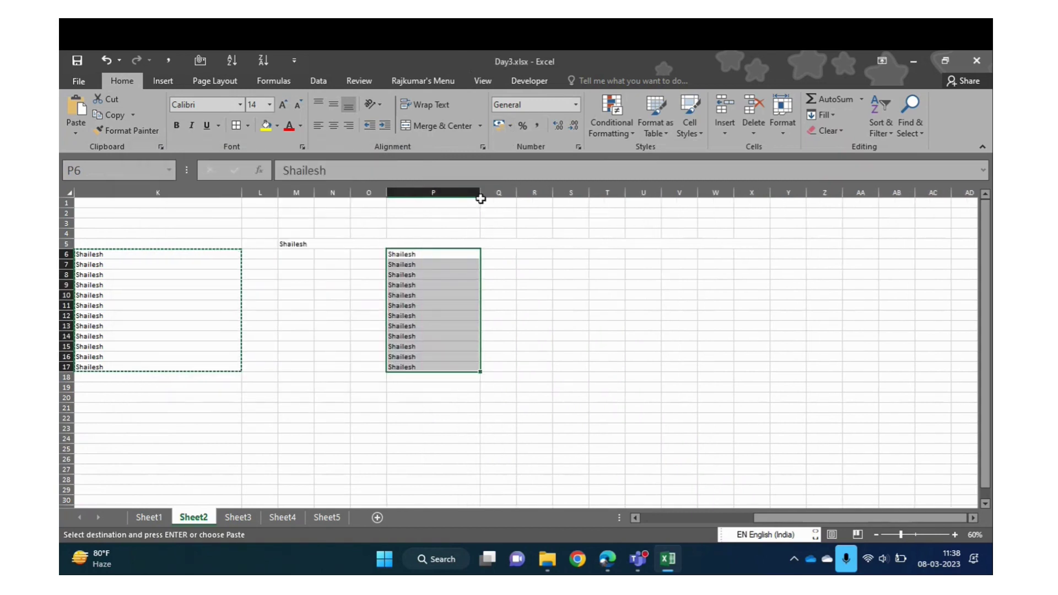
pyautogui.click(479, 126)
pyautogui.click(448, 181)
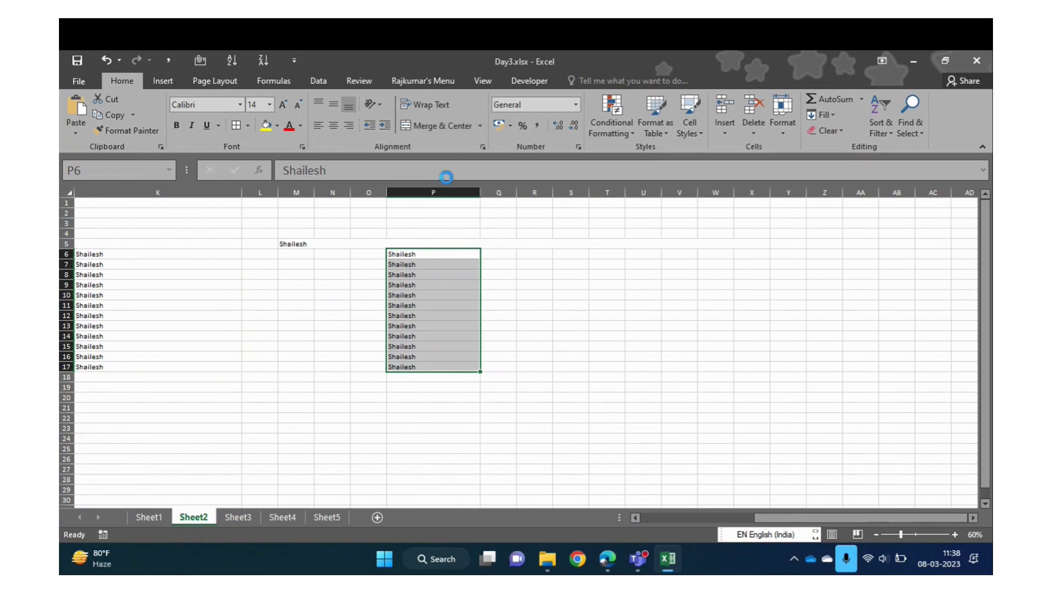
pyautogui.click(498, 353)
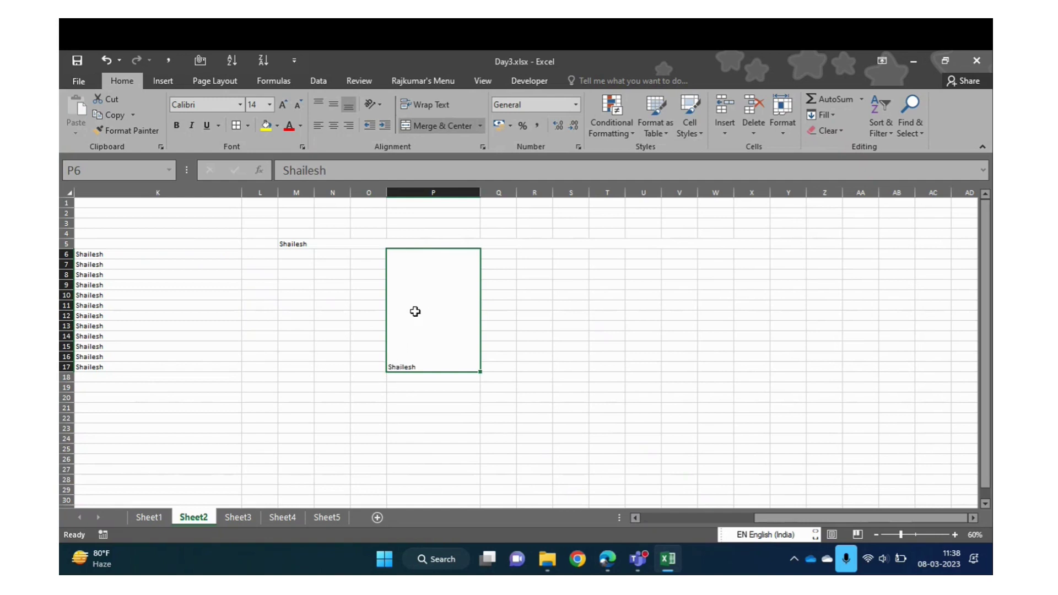
# Copy the K6:K17 Shailesh names again
pyautogui.click(130, 250)
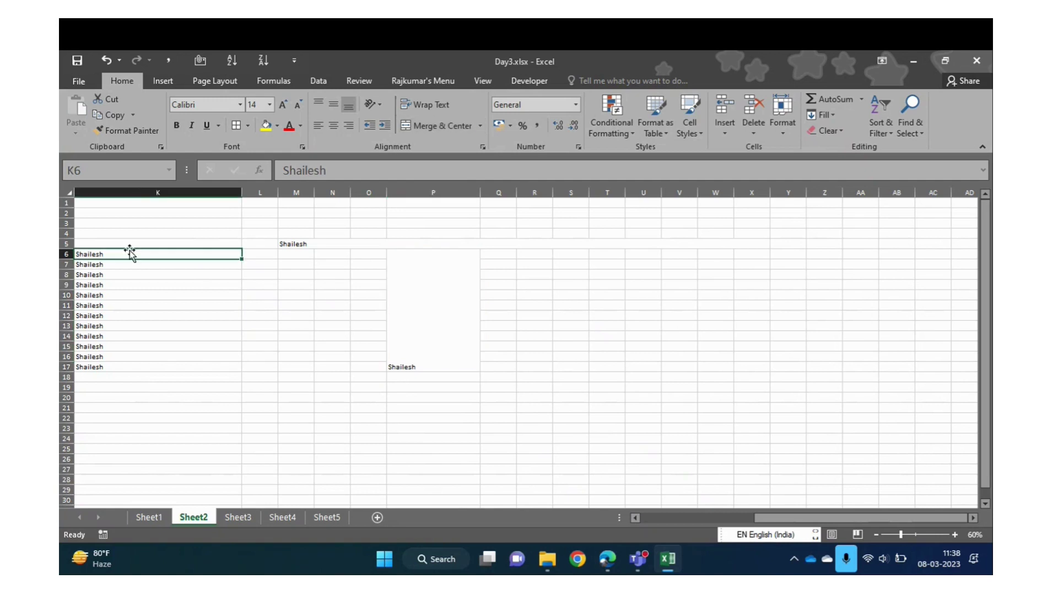
pyautogui.hotkey('ctrl', 'shift', 'Down')
pyautogui.hotkey('ctrl', 'c')
pyautogui.press('Right')
pyautogui.press('Right')
pyautogui.press('Right')
pyautogui.press('Right')
pyautogui.press('Right')
pyautogui.press('Right')
pyautogui.press('Right')
pyautogui.press('Right')
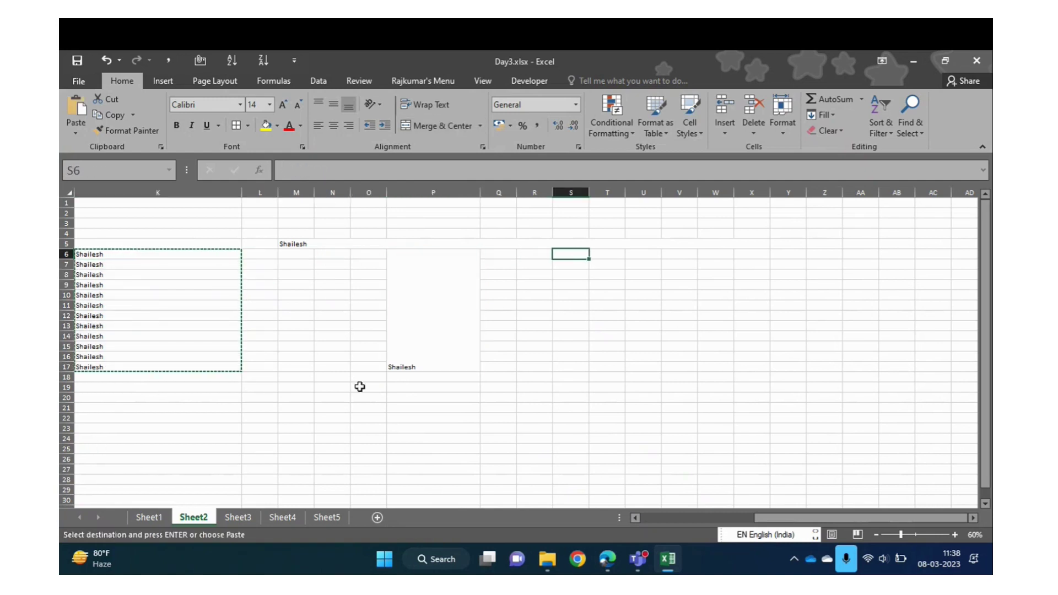
pyautogui.click(415, 365)
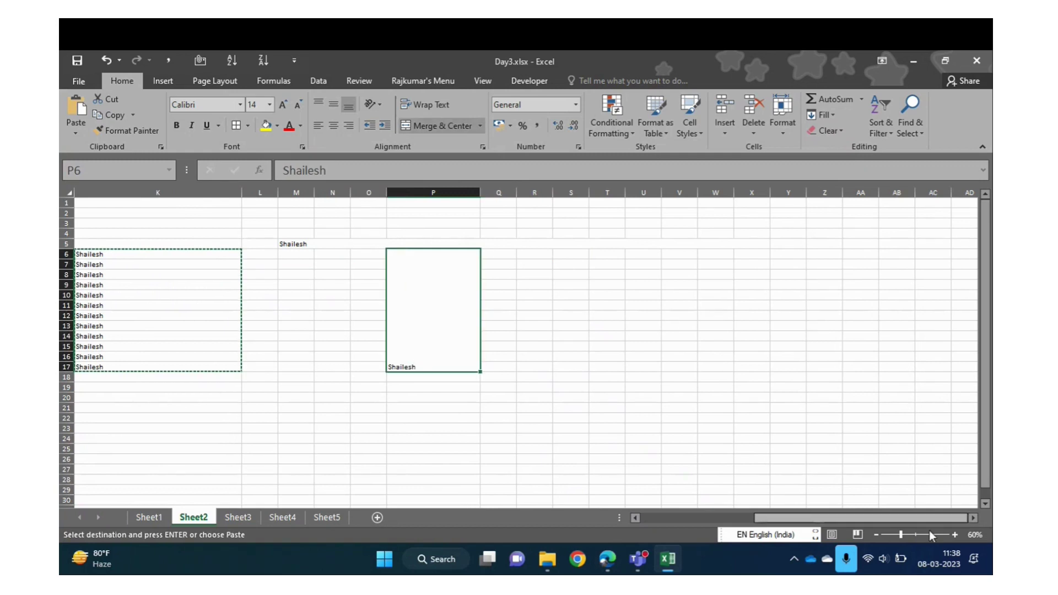
# Zoom to 110% and paste the Shailesh names as values into R7:R18
pyautogui.click(954, 534)
pyautogui.click(954, 534)
pyautogui.click(954, 535)
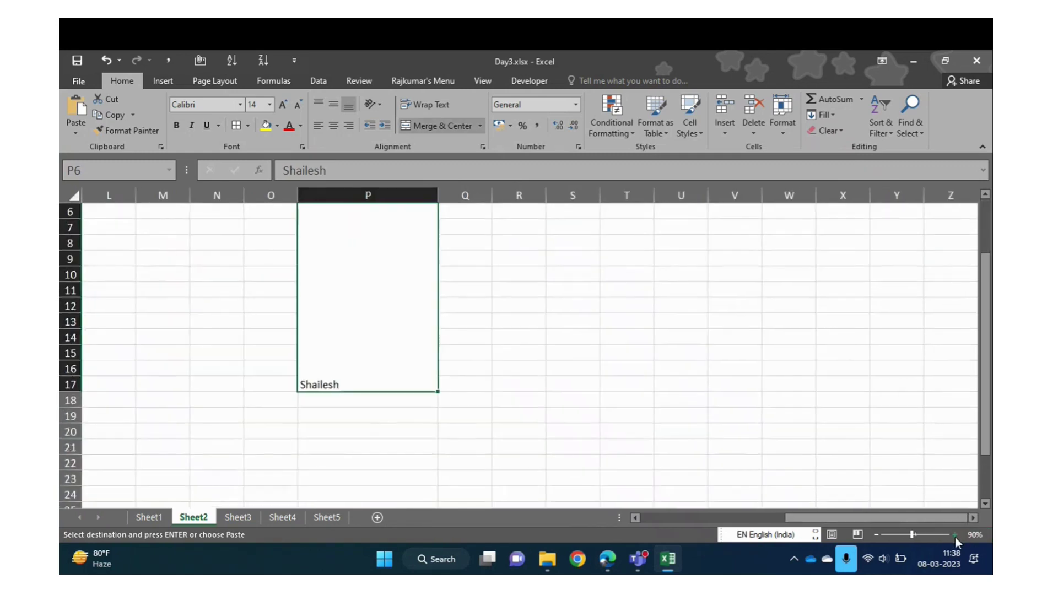
pyautogui.click(955, 534)
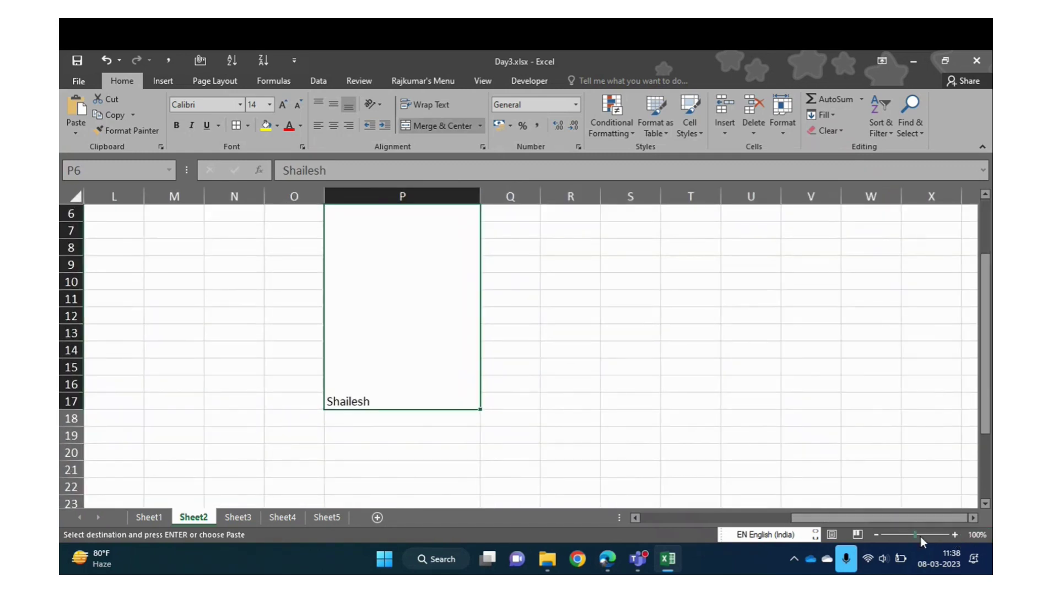
pyautogui.click(954, 535)
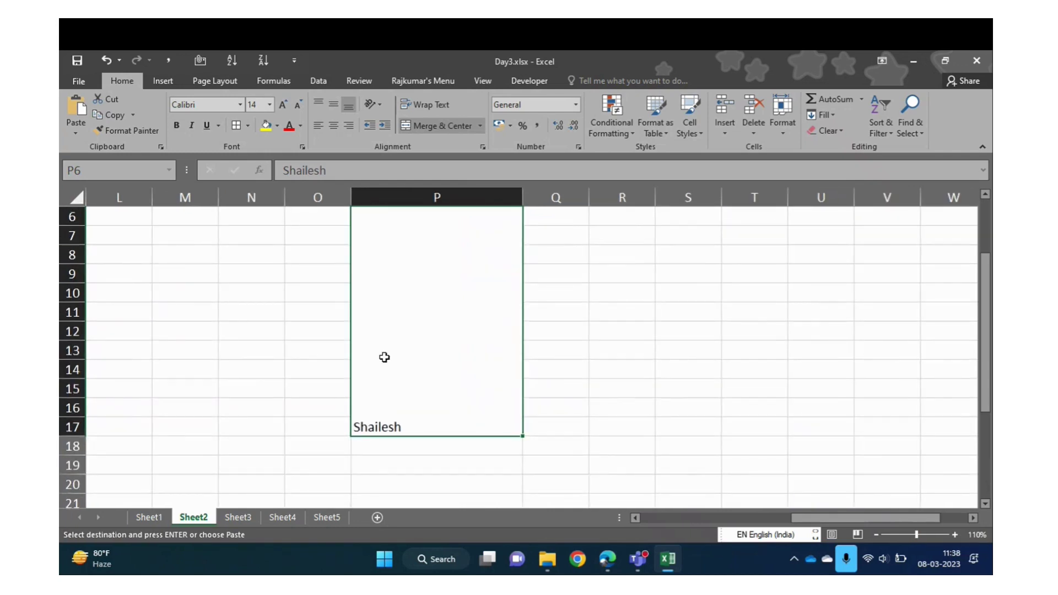
pyautogui.press('Up')
pyautogui.press('Up')
pyautogui.press('Right')
pyautogui.press('Down')
pyautogui.press('Down')
pyautogui.press('Right')
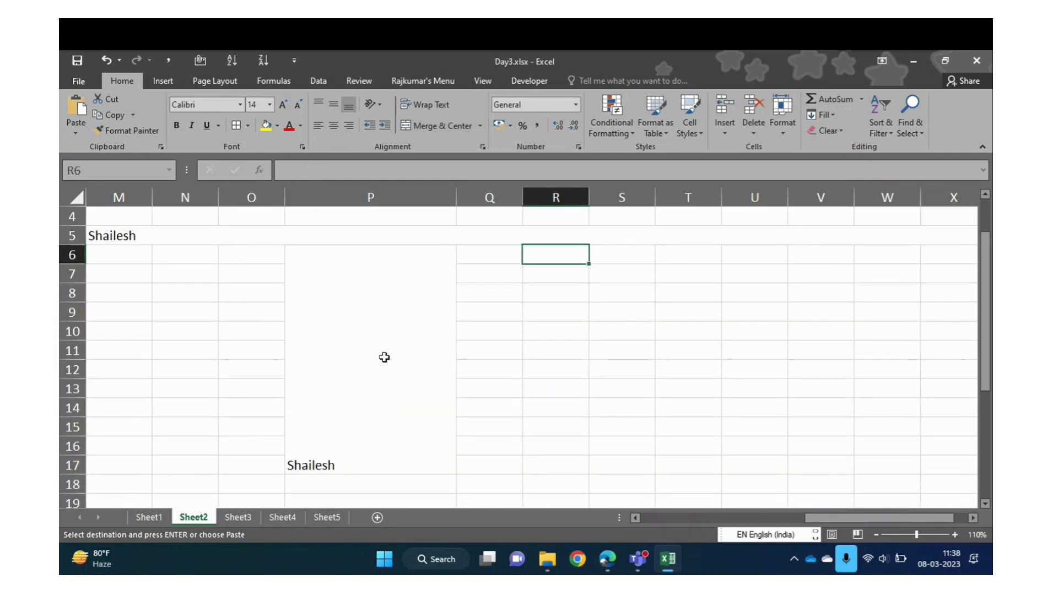
pyautogui.press('Down')
pyautogui.hotkey('ctrl', 'alt', 'v')
pyautogui.press('v')
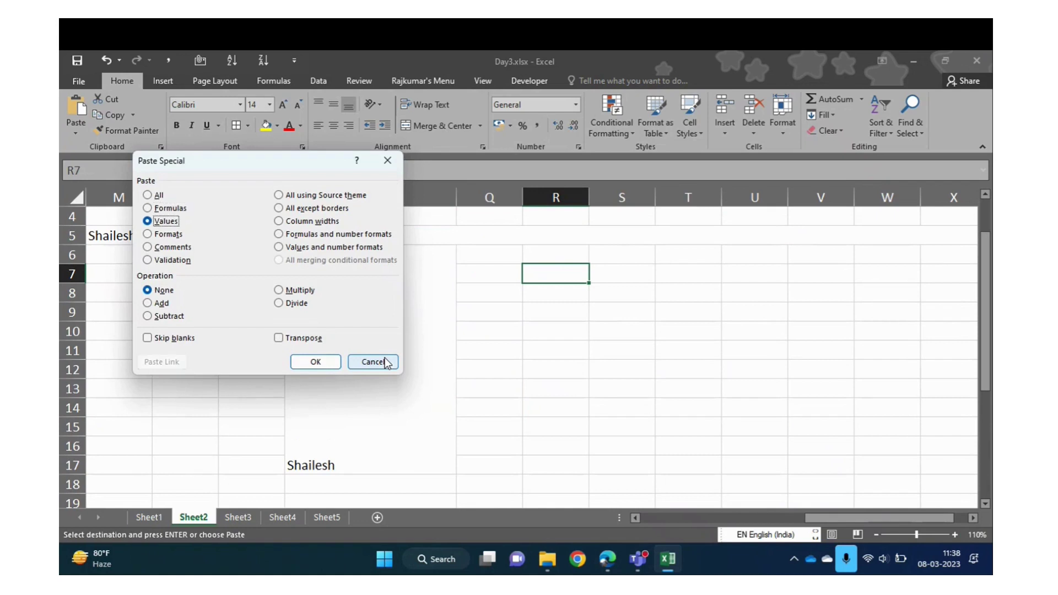
pyautogui.press('Return')
pyautogui.press('ctrl')
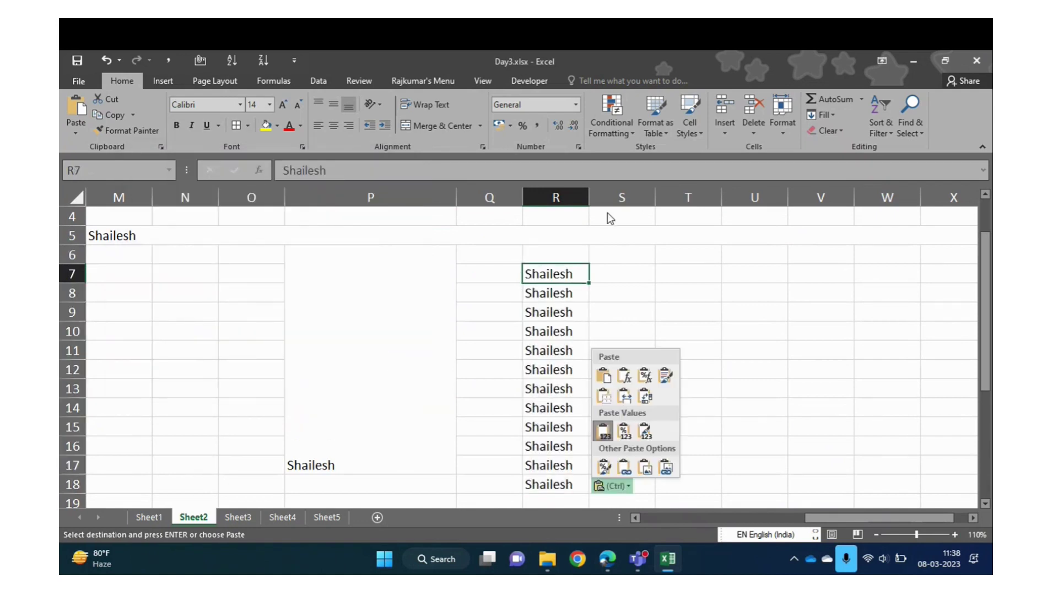
pyautogui.press('Escape')
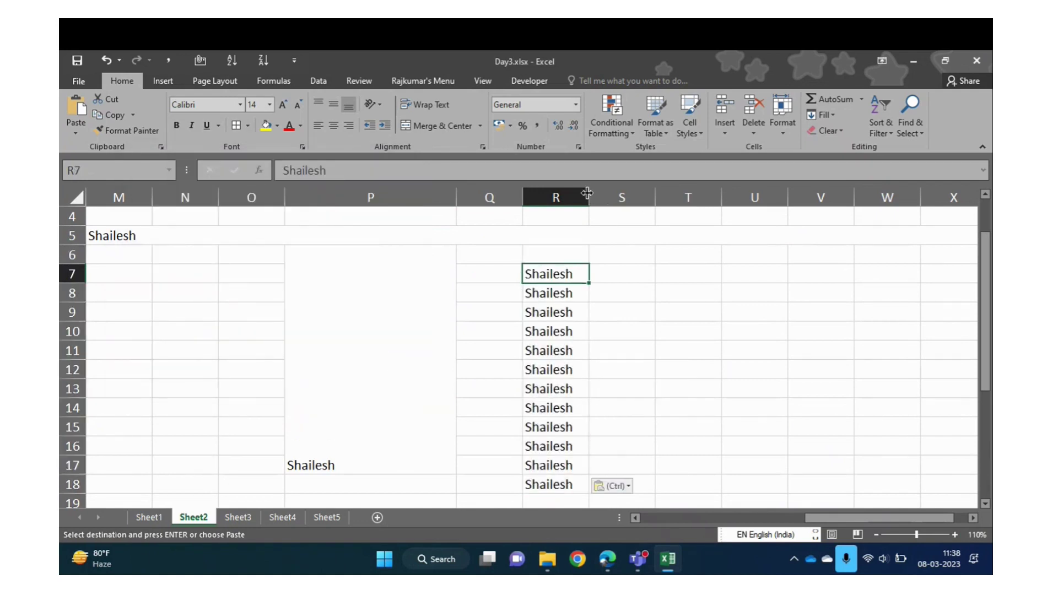
# Widen column R and Merge & Center R7:R18, accepting the one-value warning
pyautogui.moveTo(584, 191); pyautogui.dragTo(687, 196)
pyautogui.hotkey('shift', 'Down')
pyautogui.hotkey('shift', 'Down')
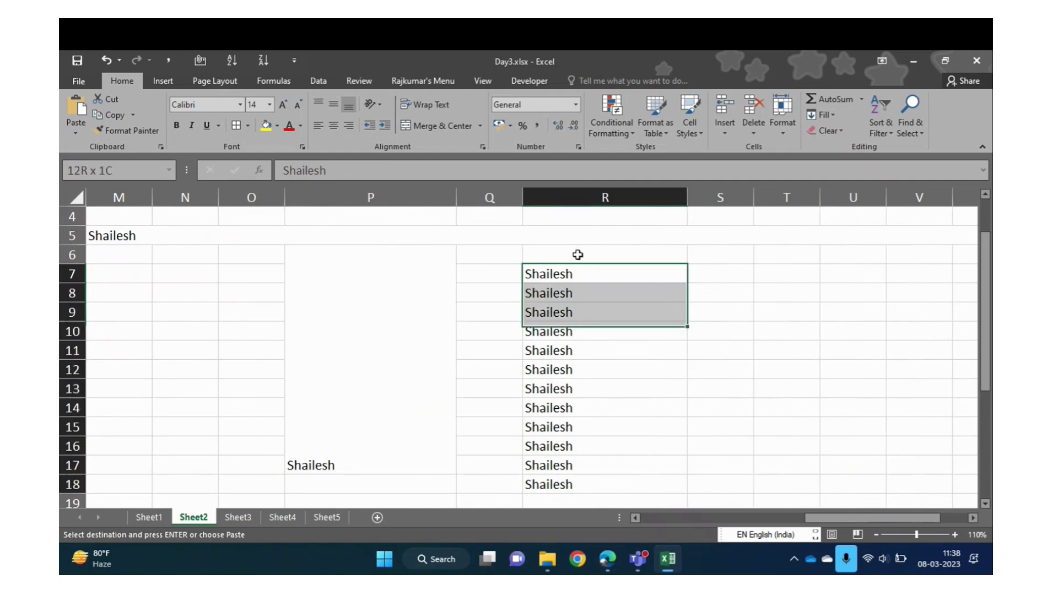
pyautogui.hotkey('ctrl', 'shift', 'Down')
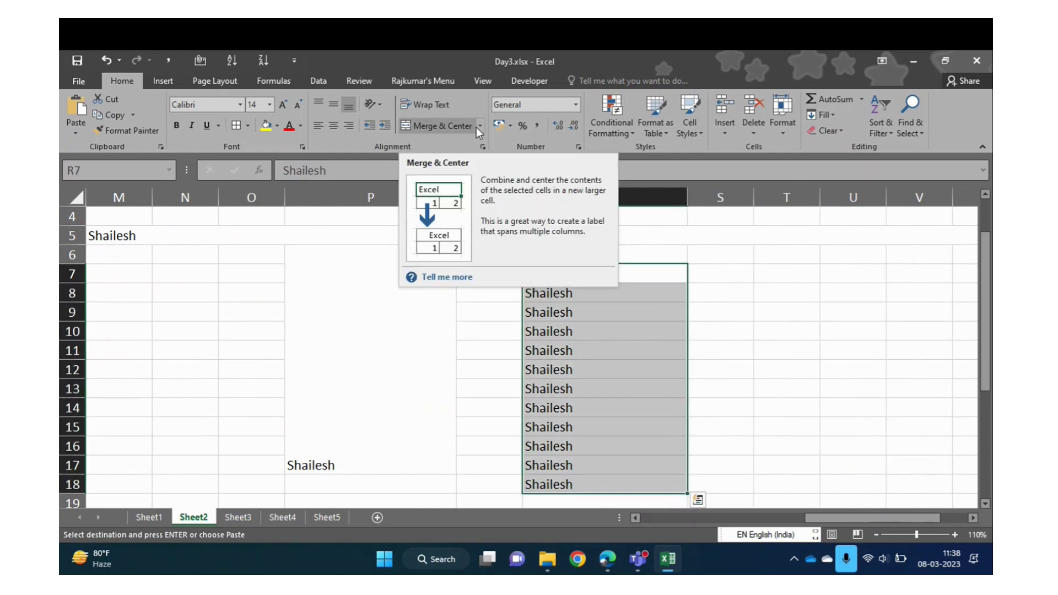
pyautogui.click(481, 127)
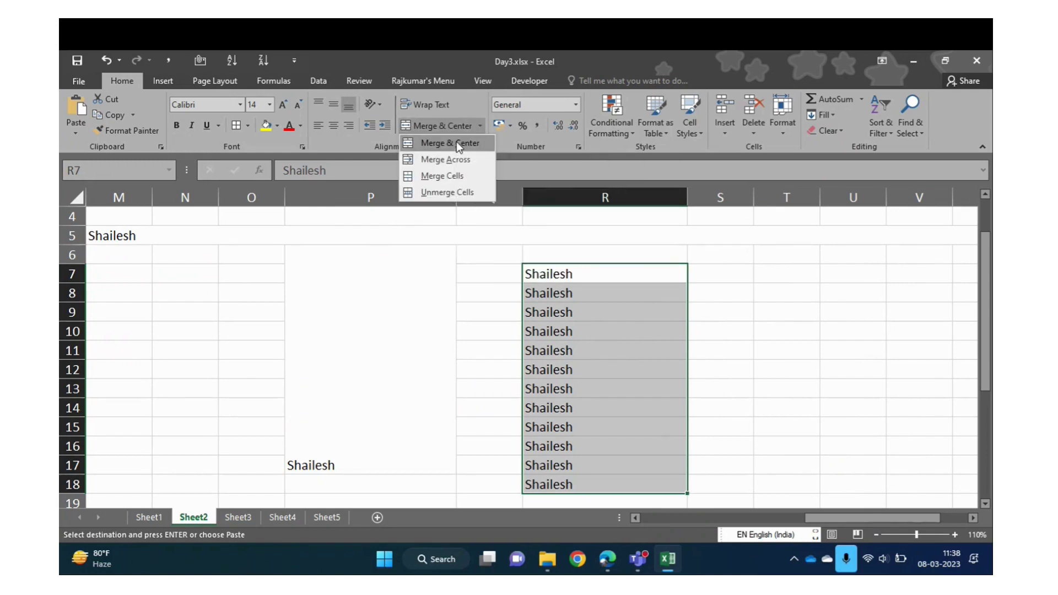
pyautogui.click(456, 143)
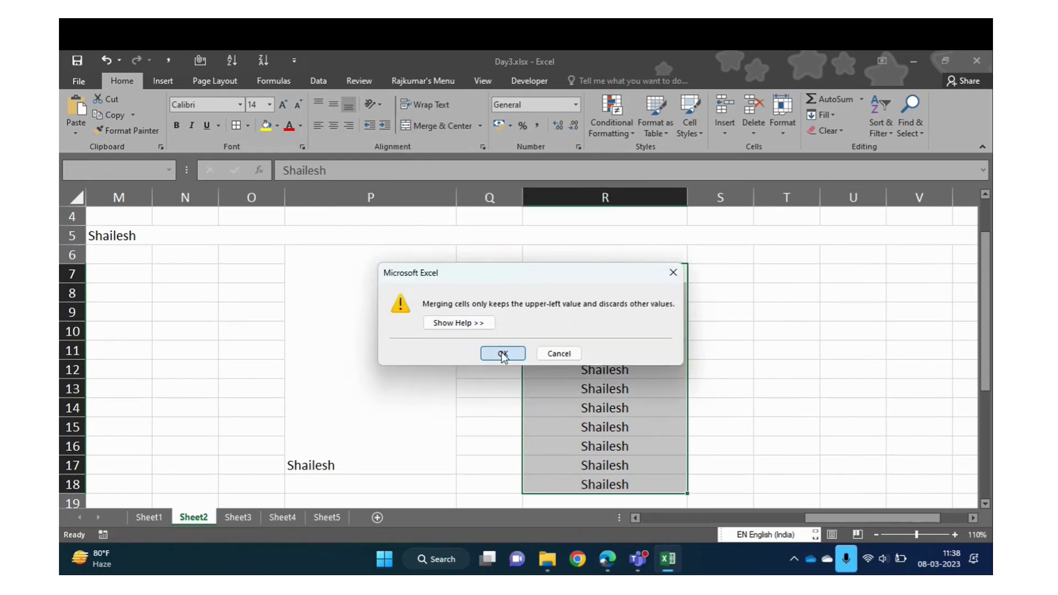
pyautogui.click(502, 353)
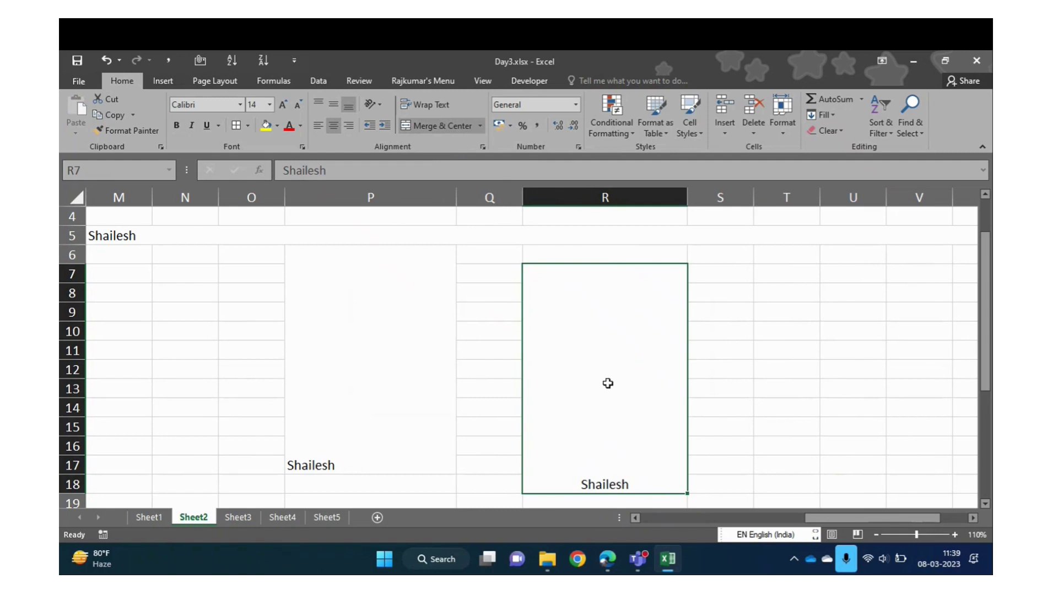
# Move from the merged P and R blocks back to the Section Manager column
pyautogui.click(347, 319)
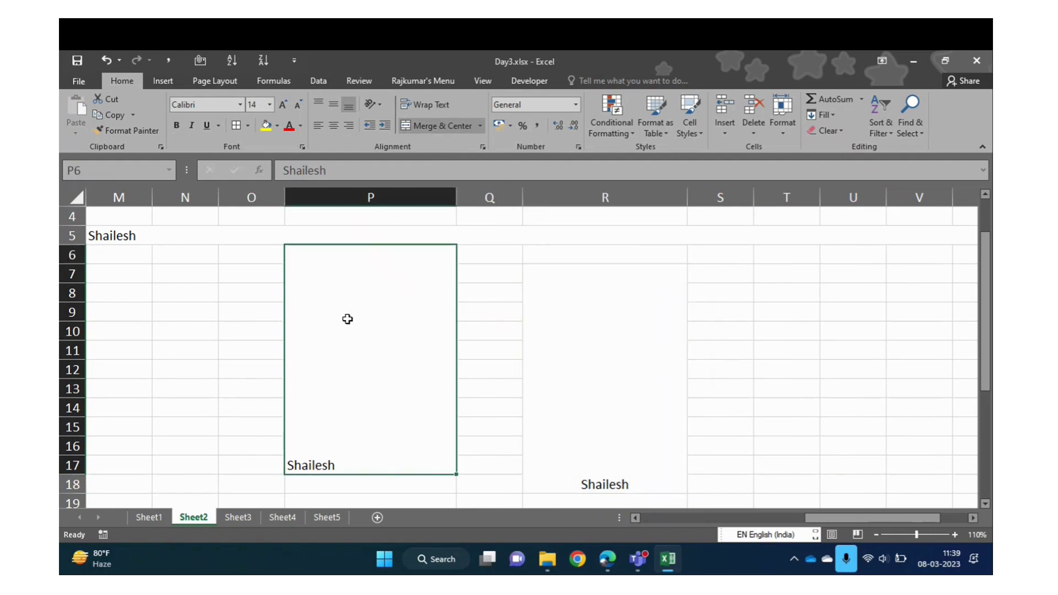
pyautogui.press('Down')
pyautogui.press('Down')
pyautogui.press('Up')
pyautogui.press('Up')
pyautogui.press('Up')
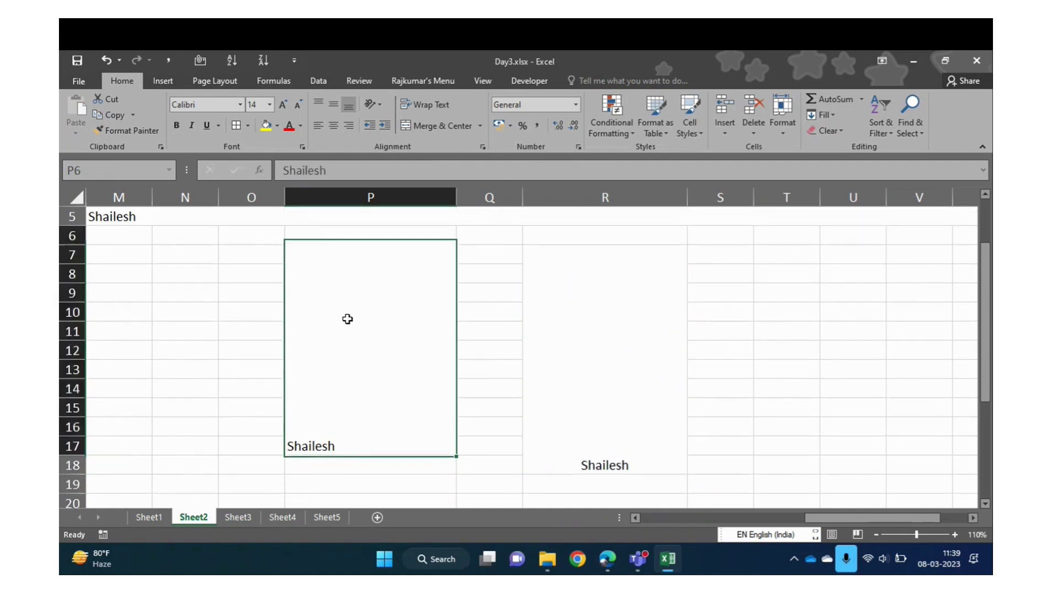
pyautogui.press('Down')
pyautogui.press('Down')
pyautogui.press('Right')
pyautogui.press('Up')
pyautogui.press('Up')
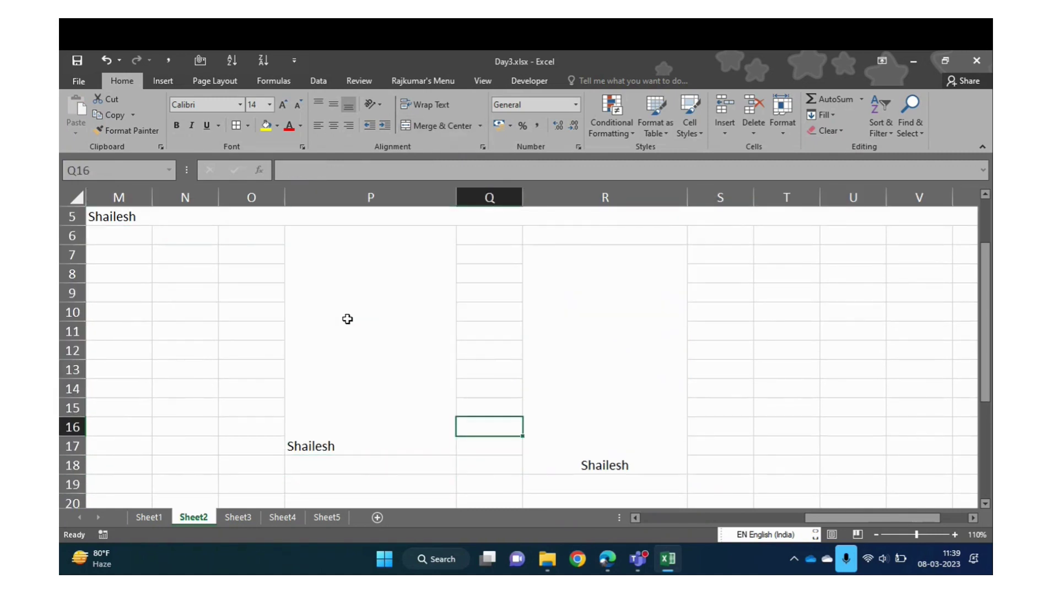
pyautogui.press('Right')
pyautogui.press('Left')
pyautogui.press('Left')
pyautogui.press('Left')
pyautogui.press('Left')
pyautogui.press('Left')
pyautogui.press('Left')
pyautogui.press('Left')
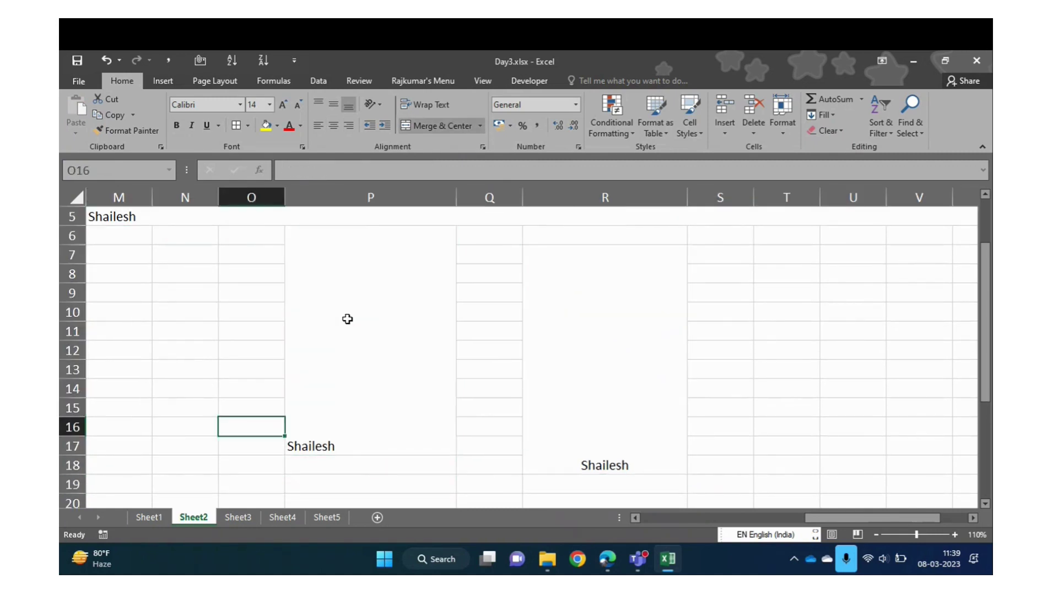
pyautogui.press('Left')
pyautogui.press('Left')
pyautogui.press('Left')
pyautogui.press('Left')
pyautogui.press('Left')
pyautogui.press('Left')
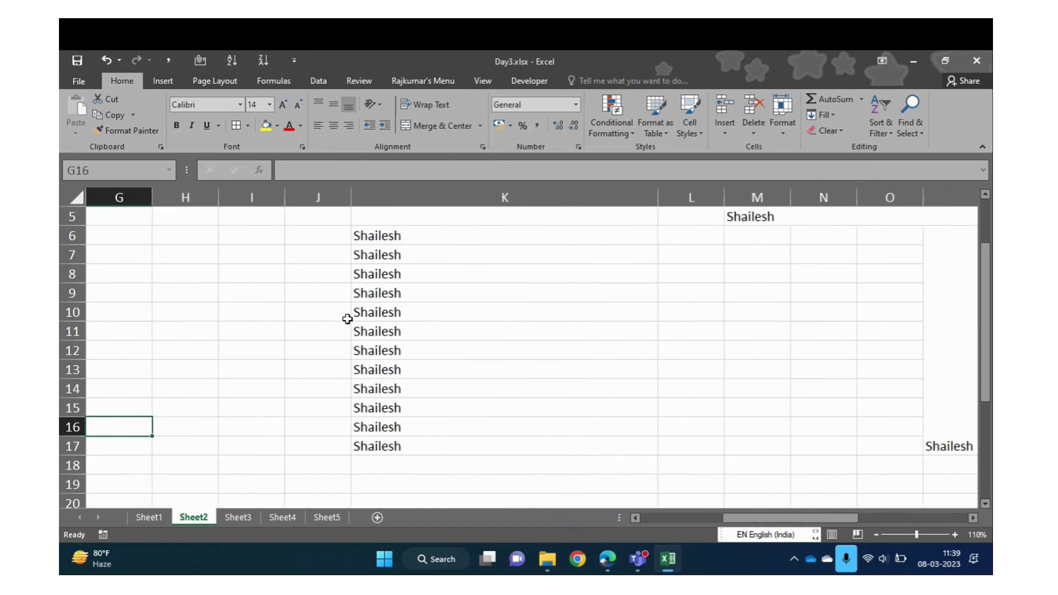
pyautogui.press('Left')
pyautogui.press('Left')
pyautogui.press('Left')
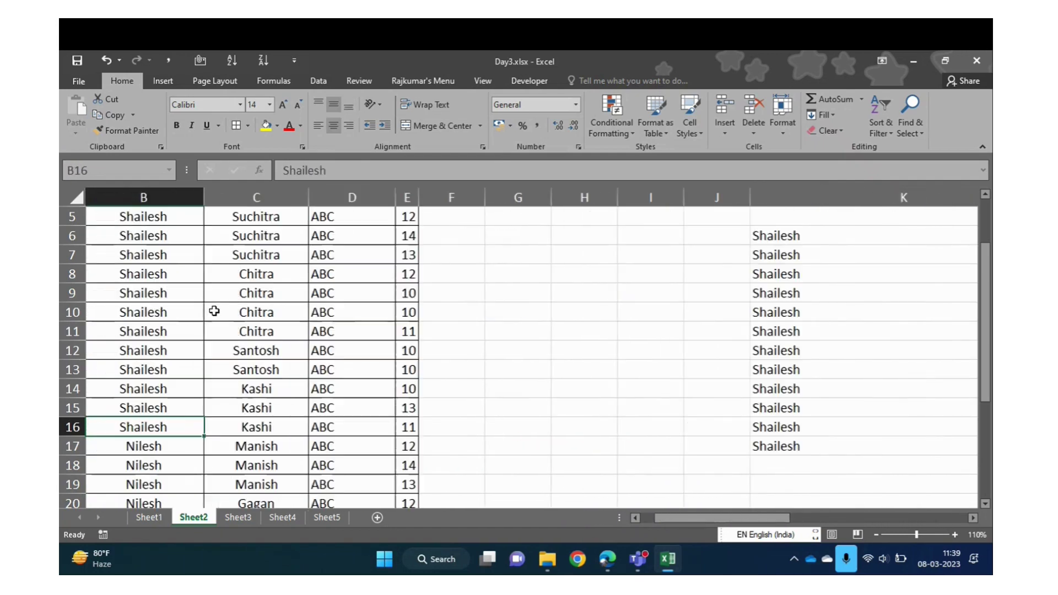
pyautogui.press('Right')
pyautogui.press('Right')
pyautogui.press('Up')
pyautogui.press('Up')
pyautogui.press('Right')
pyautogui.press('Left')
pyautogui.press('Left')
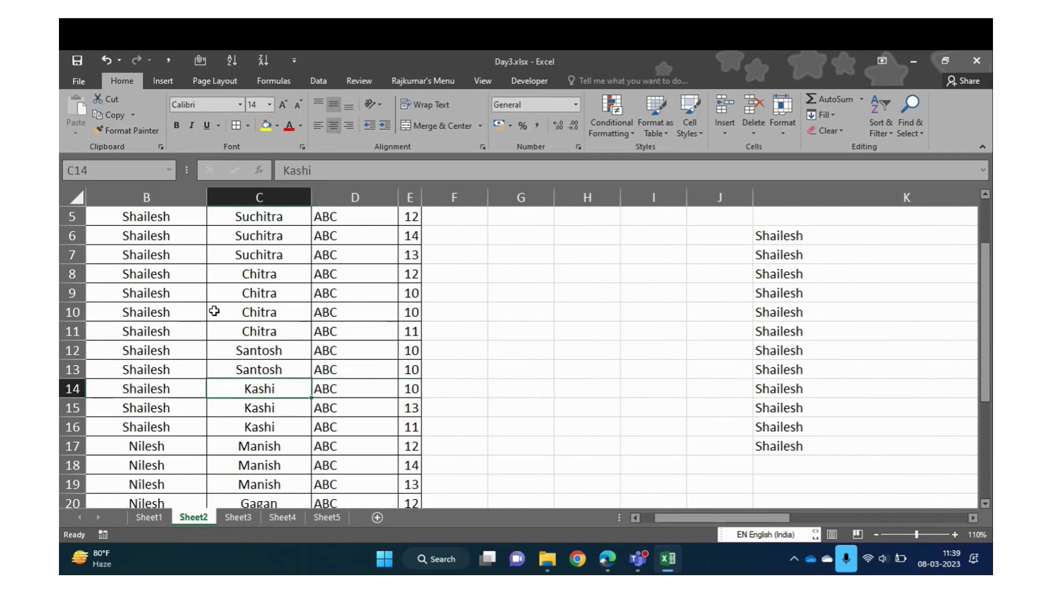
# Select the Section Manager names C5:C28 and scroll back up to row 1
pyautogui.press('Up')
pyautogui.press('Up')
pyautogui.press('Up')
pyautogui.press('Up')
pyautogui.press('Up')
pyautogui.press('Up')
pyautogui.press('Up')
pyautogui.press('Up')
pyautogui.press('Up')
pyautogui.press('Up')
pyautogui.press('Down')
pyautogui.press('Down')
pyautogui.press('Up')
pyautogui.hotkey('ctrl', 'shift', 'Down')
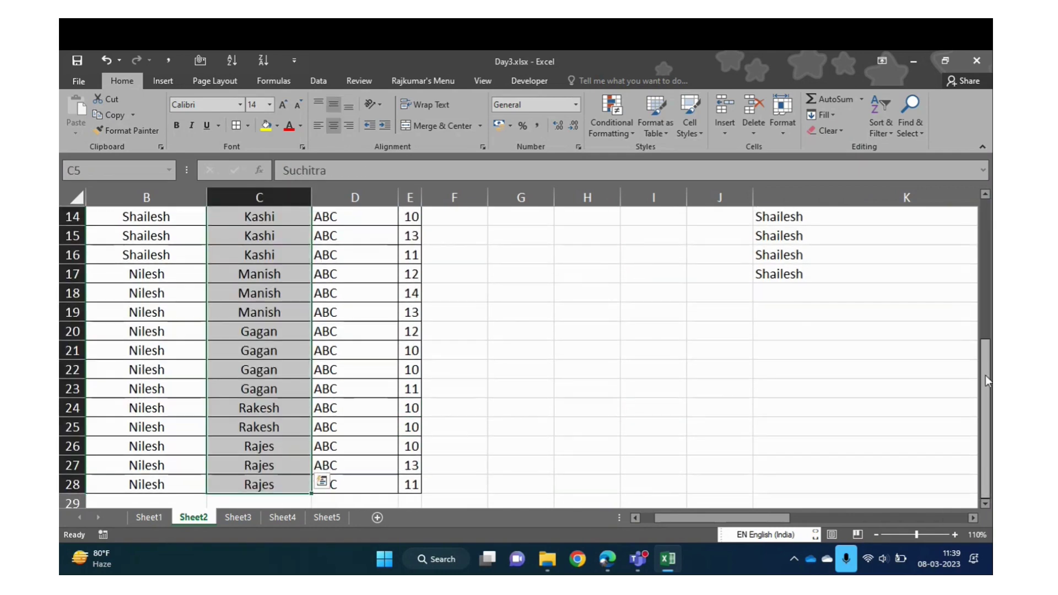
pyautogui.moveTo(985, 376); pyautogui.dragTo(985, 281)
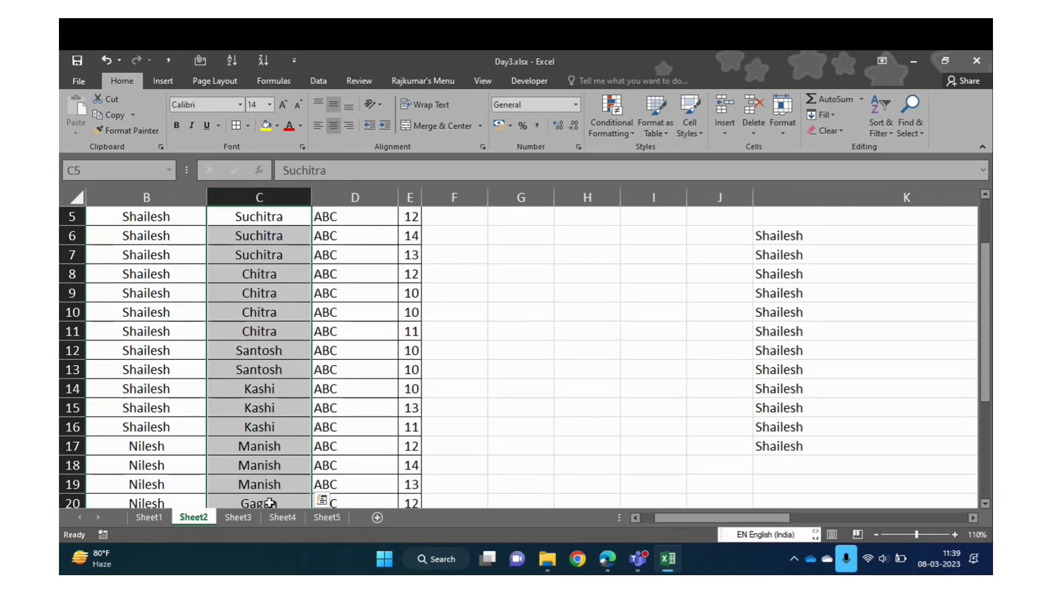
pyautogui.moveTo(984, 305); pyautogui.dragTo(983, 259)
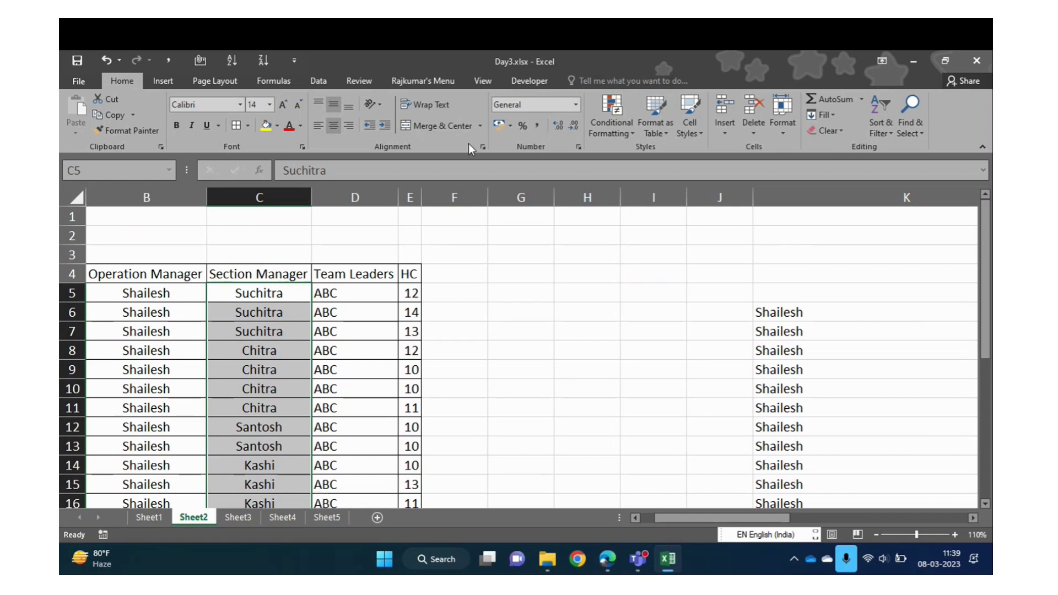
# Dismiss the merge options and copy the names in K6:K17
pyautogui.click(480, 126)
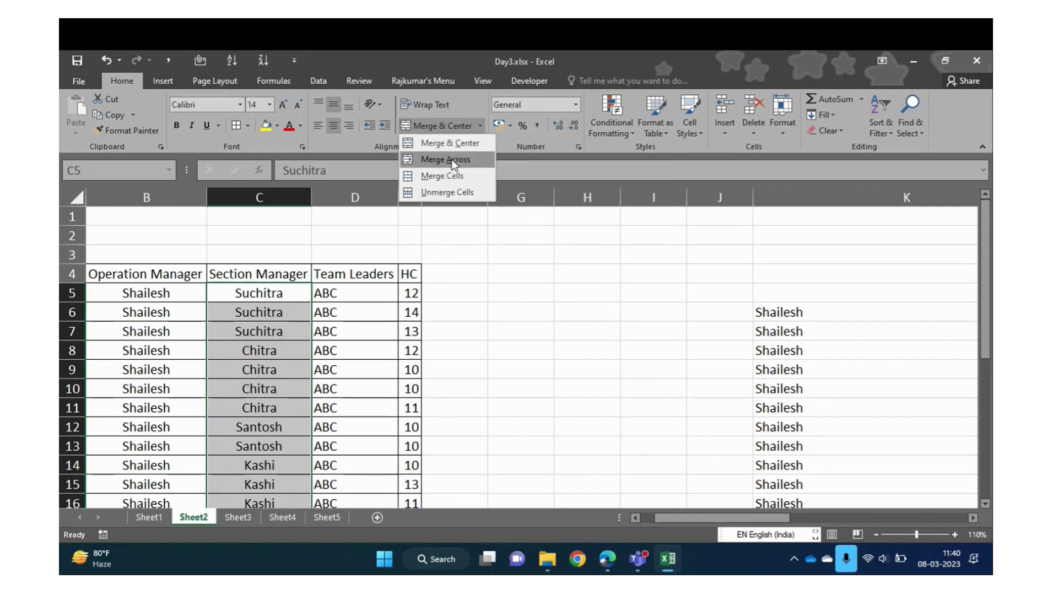
pyautogui.click(504, 300)
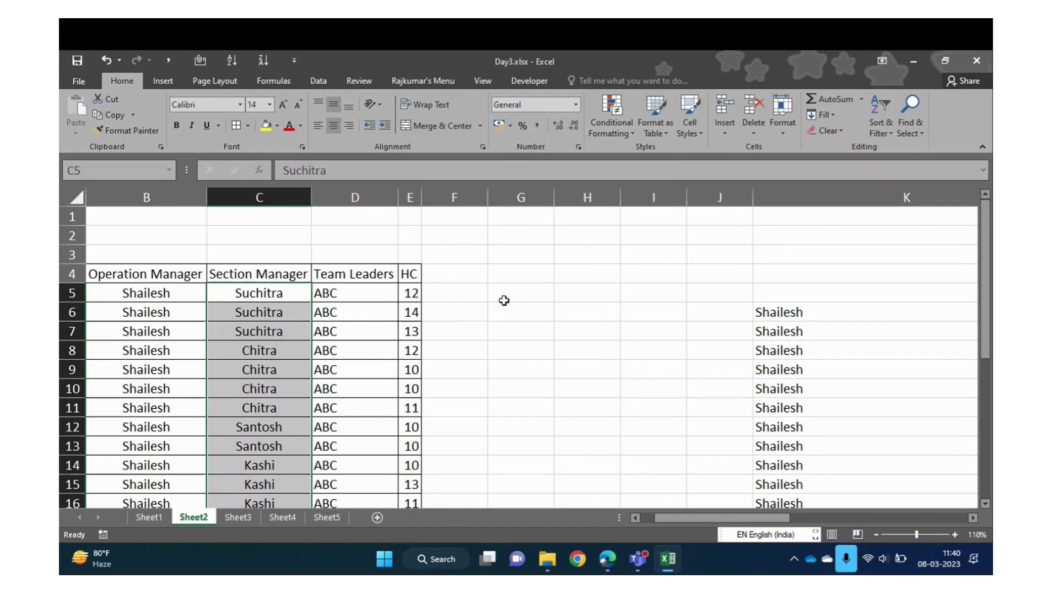
pyautogui.click(504, 300)
pyautogui.press('Up')
pyautogui.press('Down')
pyautogui.press('Down')
pyautogui.press('Right')
pyautogui.press('Right')
pyautogui.press('Right')
pyautogui.press('Right')
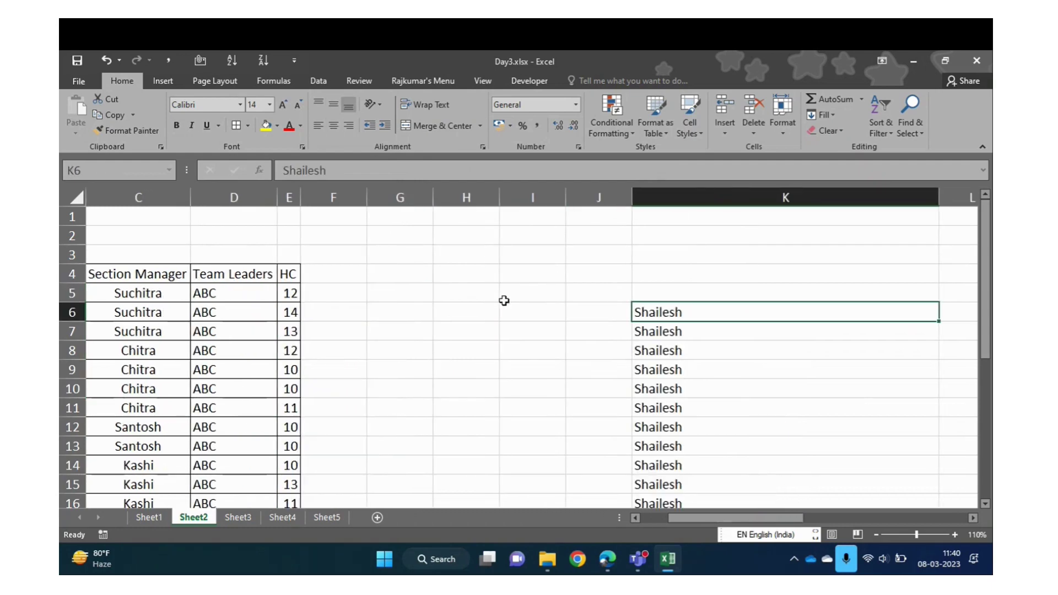
pyautogui.hotkey('ctrl', 'shift', 'Down')
pyautogui.hotkey('ctrl', 'c')
# Paste the copied names at I29 with Paste Special, transposed across row 29
pyautogui.press('Down')
pyautogui.press('Down')
pyautogui.press('Down')
pyautogui.press('Down')
pyautogui.press('Down')
pyautogui.press('Down')
pyautogui.press('Down')
pyautogui.press('Down')
pyautogui.press('Down')
pyautogui.press('Down')
pyautogui.press('Down')
pyautogui.press('Down')
pyautogui.press('Down')
pyautogui.press('Down')
pyautogui.press('Down')
pyautogui.press('Down')
pyautogui.press('Down')
pyautogui.press('Down')
pyautogui.press('Down')
pyautogui.press('Down')
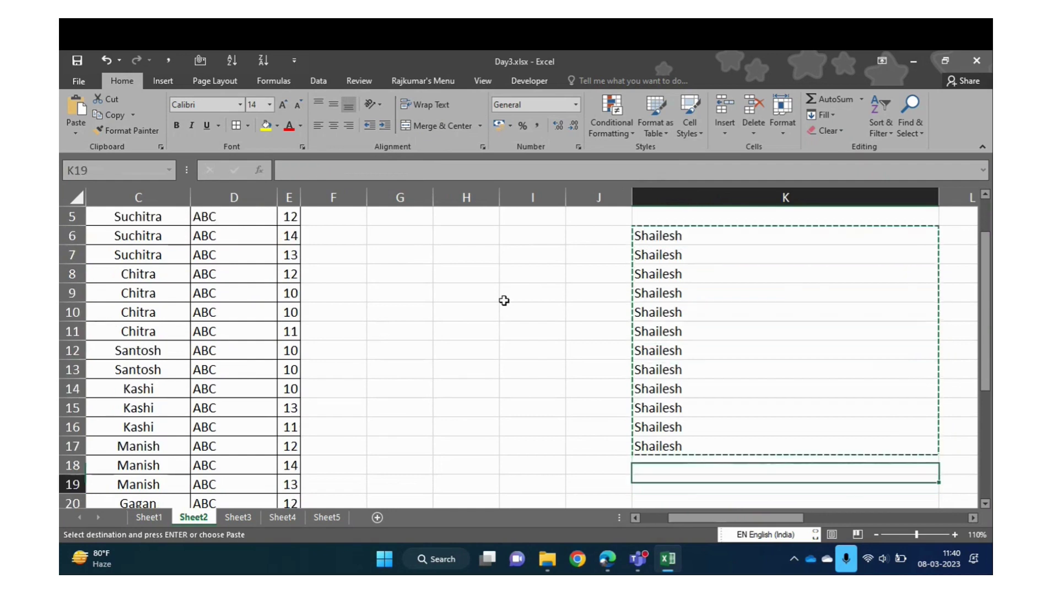
pyautogui.press('Left')
pyautogui.press('Left')
pyautogui.press('Down')
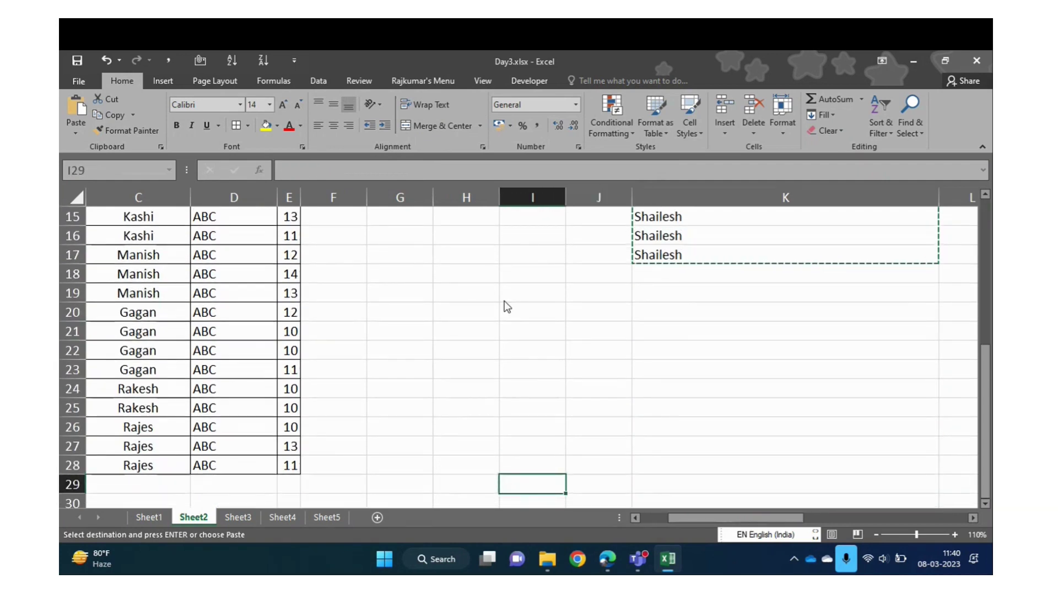
pyautogui.hotkey('ctrl', 'alt', 'v')
pyautogui.press('f')
pyautogui.press('v')
pyautogui.press('Return')
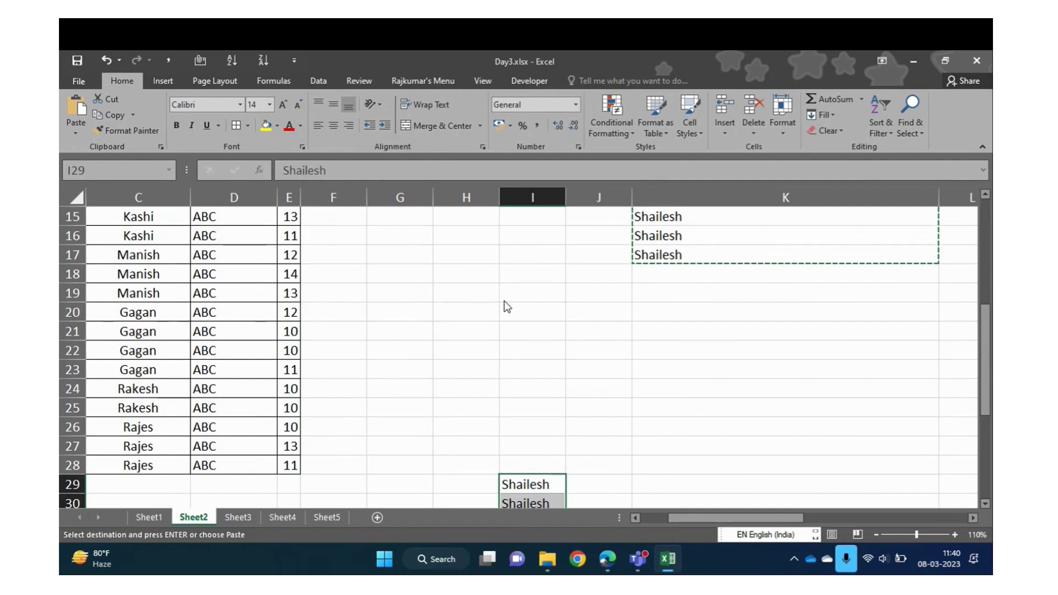
pyautogui.hotkey('ctrl', 'alt', 'v')
pyautogui.press('e')
pyautogui.press('Return')
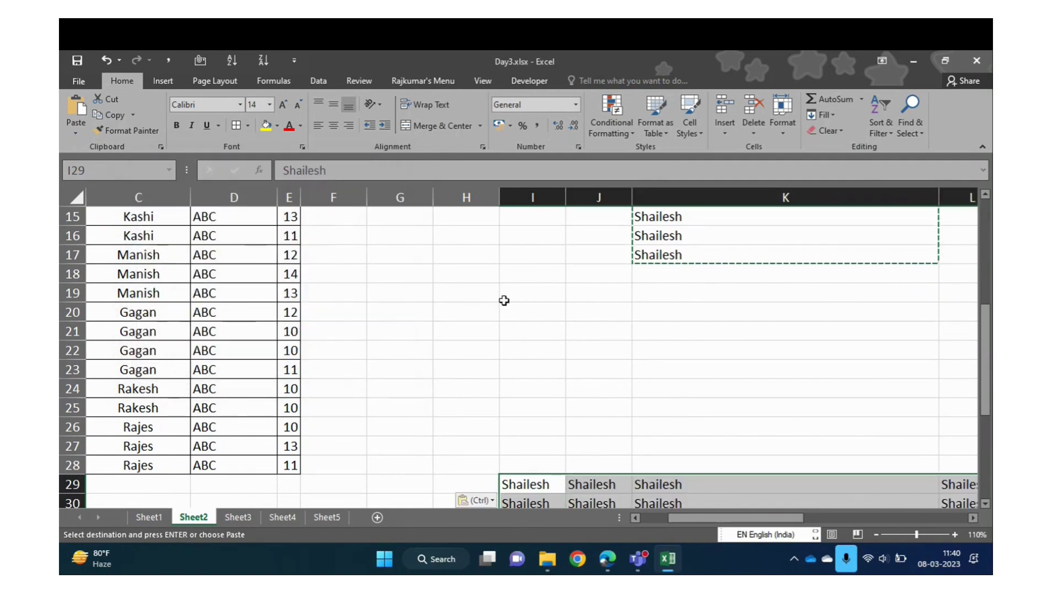
pyautogui.press('Down')
# Delete the extra pasted rows below row 29
pyautogui.press('Up')
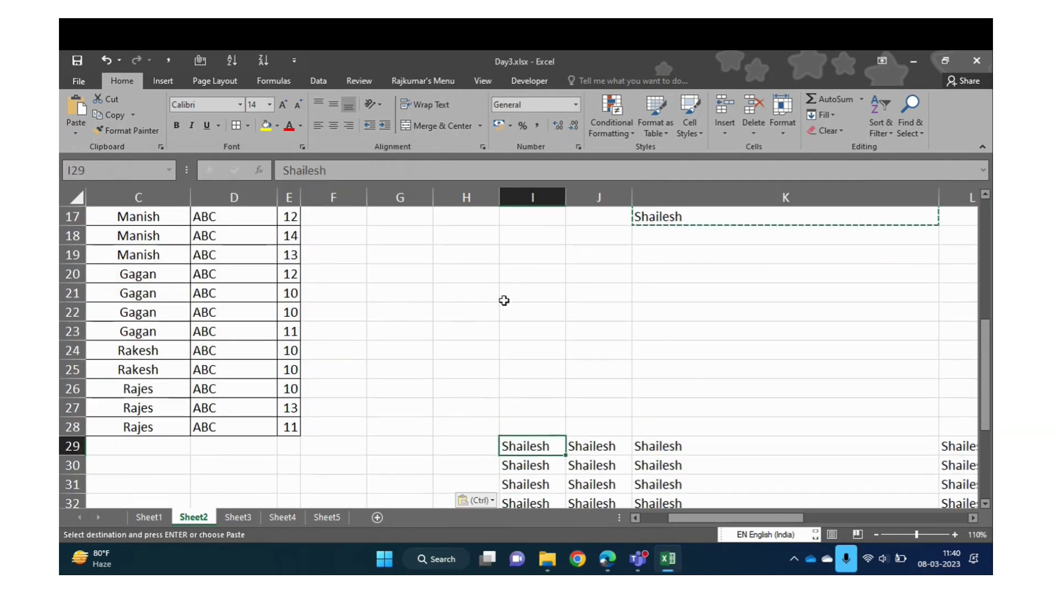
pyautogui.hotkey('ctrl', 'shift', 'End')
pyautogui.press('Down')
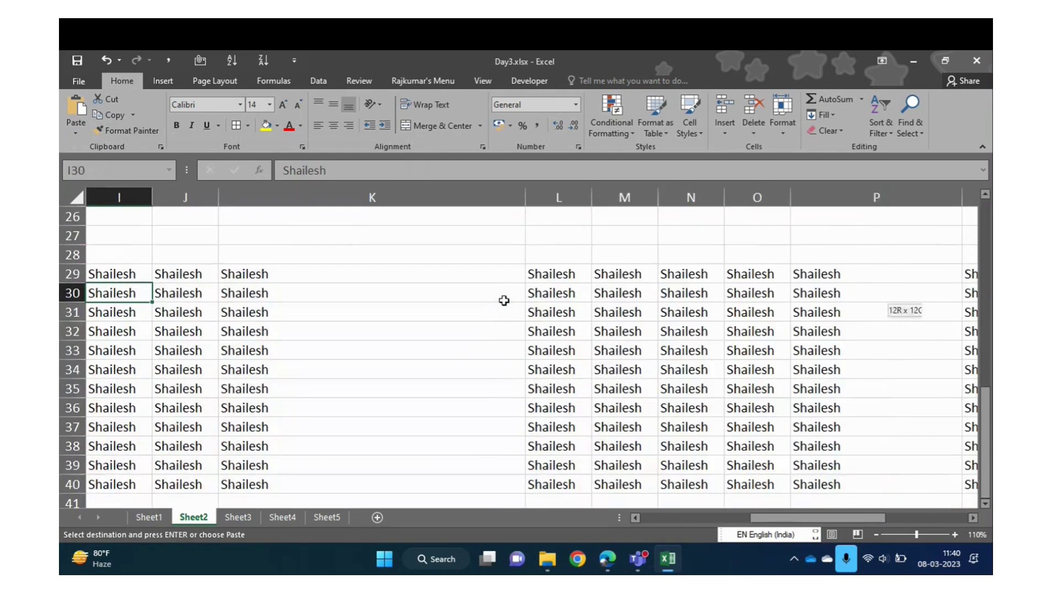
pyautogui.hotkey('ctrl', 'shift', 'End')
pyautogui.press('Delete')
# Merge & Center I29:T29 into one Shailesh cell, accepting the one-value warning
pyautogui.press('Up')
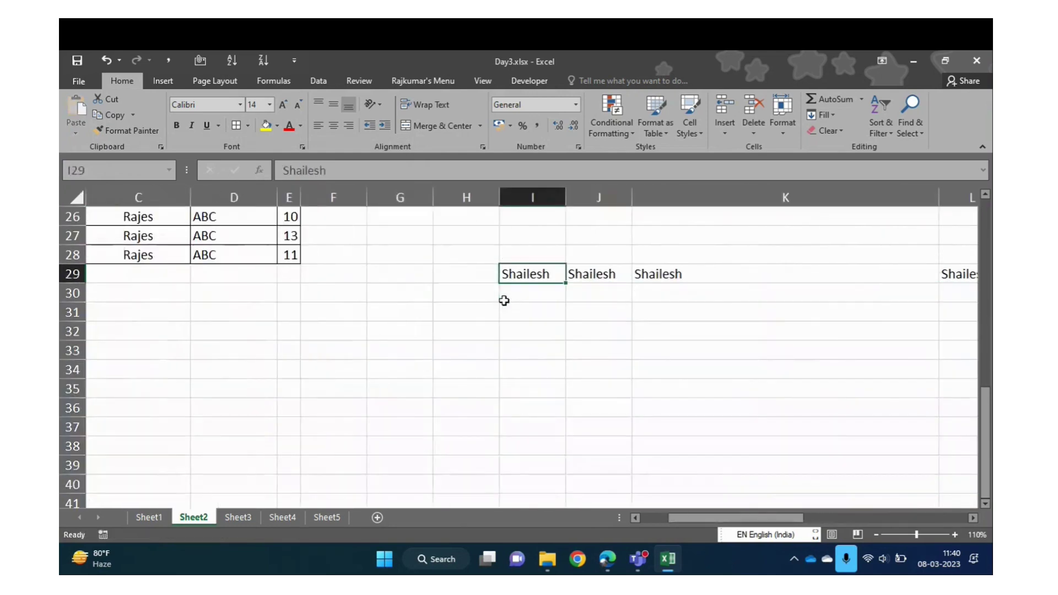
pyautogui.hotkey('ctrl', 'shift', 'Right')
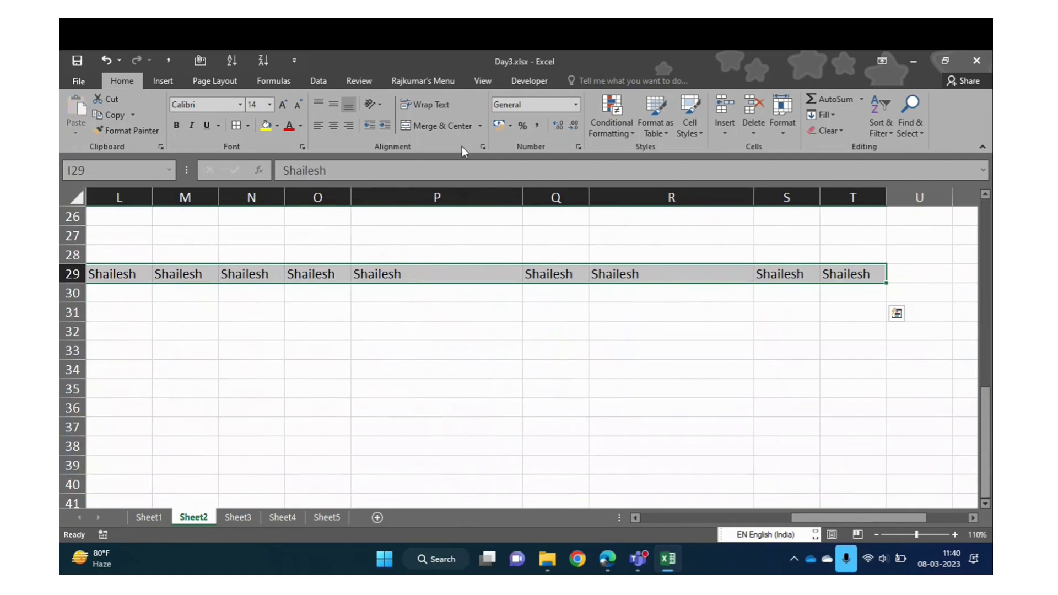
pyautogui.click(448, 126)
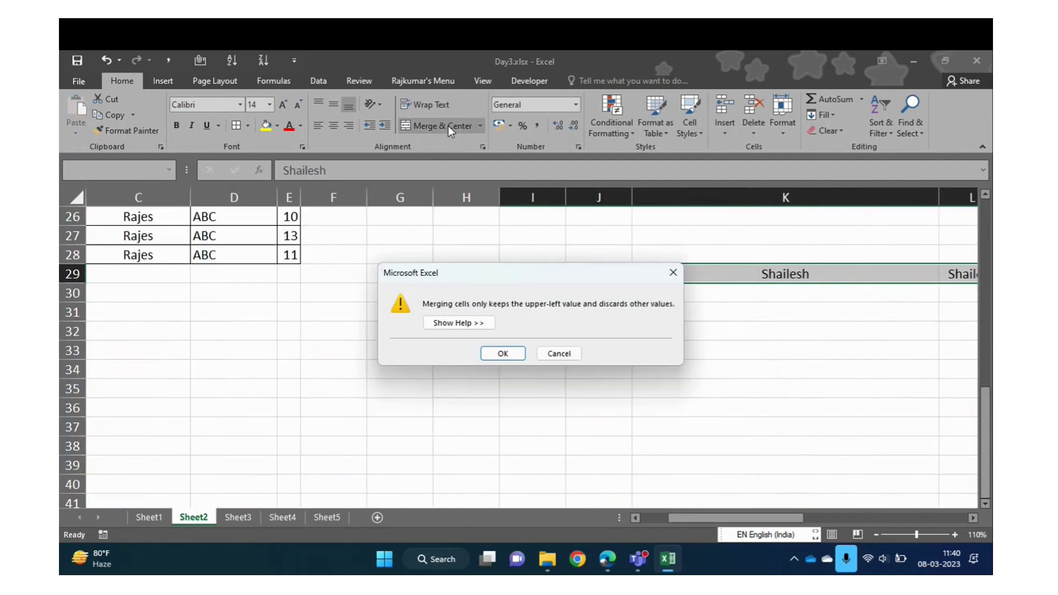
pyautogui.click(498, 355)
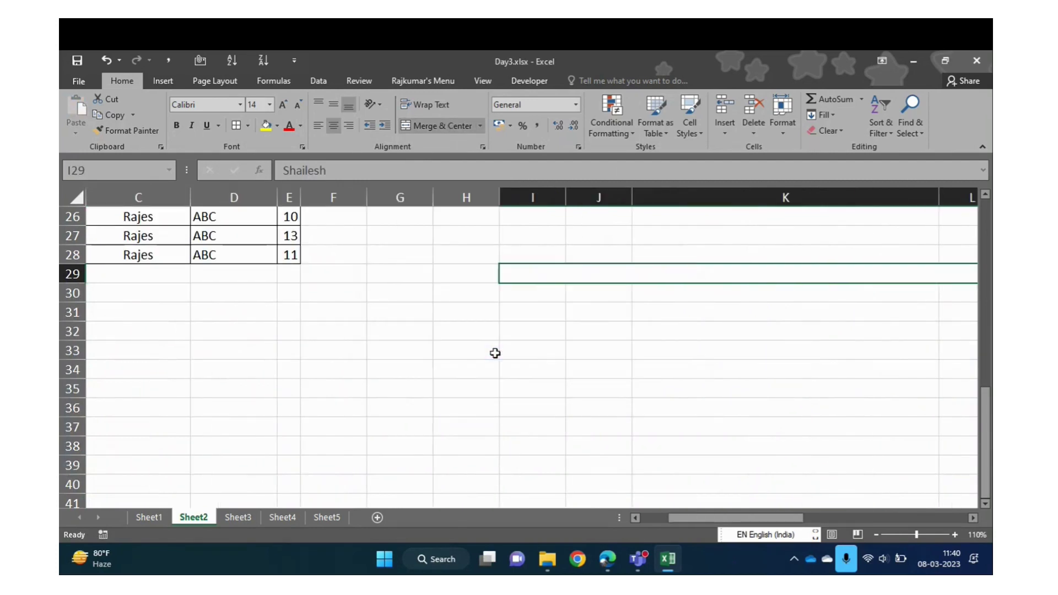
pyautogui.press('Right')
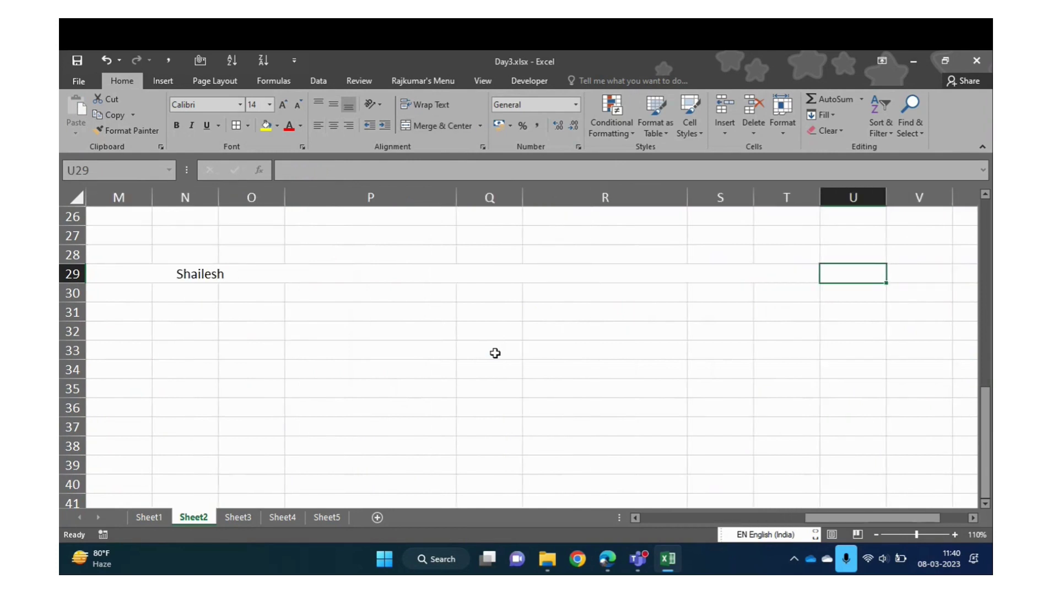
pyautogui.press('Left')
pyautogui.press('Left')
pyautogui.press('Left')
pyautogui.press('Left')
pyautogui.press('Left')
pyautogui.press('Left')
pyautogui.press('Left')
pyautogui.press('Left')
pyautogui.press('Left')
pyautogui.press('Up')
pyautogui.press('Up')
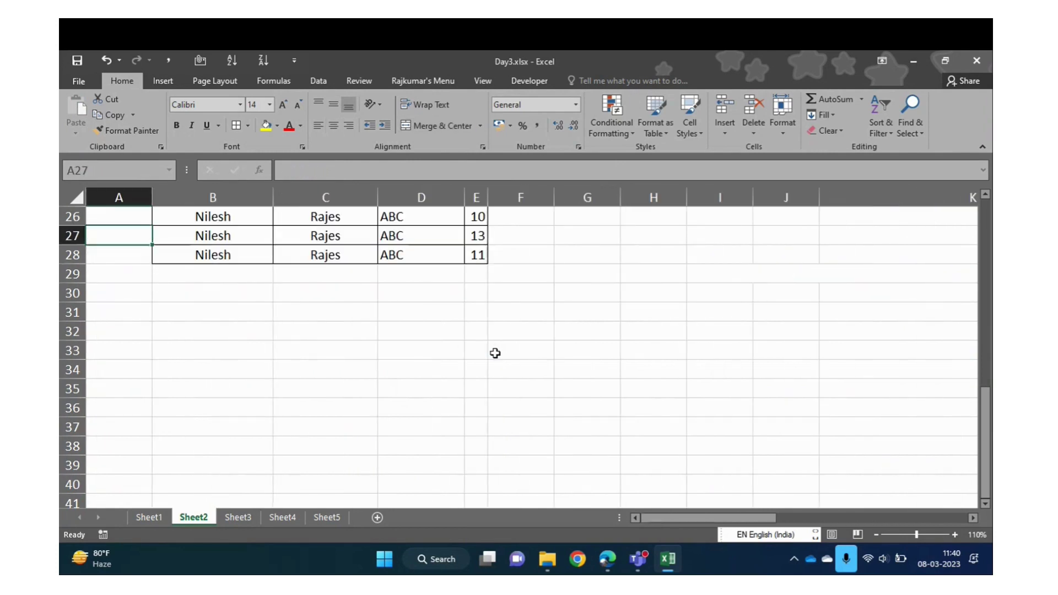
# Merge & Center the Operation Manager cells B5:B16 into one Shailesh cell, confirming the warning
pyautogui.press('Right')
pyautogui.hotkey('ctrl', 'Up')
pyautogui.hotkey('shift', 'Down')
pyautogui.hotkey('shift', 'Down')
pyautogui.hotkey('shift', 'Down')
pyautogui.hotkey('shift', 'Down')
pyautogui.hotkey('shift', 'Down')
pyautogui.hotkey('shift', 'Down')
pyautogui.hotkey('shift', 'Down')
pyautogui.hotkey('shift', 'Down')
pyautogui.hotkey('shift', 'Down')
pyautogui.hotkey('shift', 'Down')
pyautogui.hotkey('shift', 'Down')
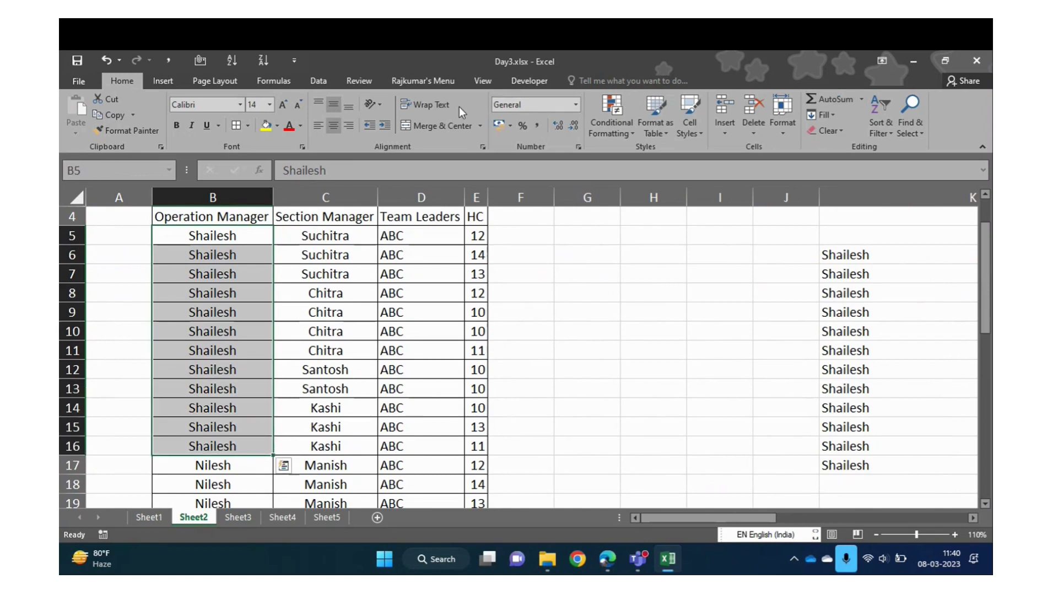
pyautogui.click(482, 132)
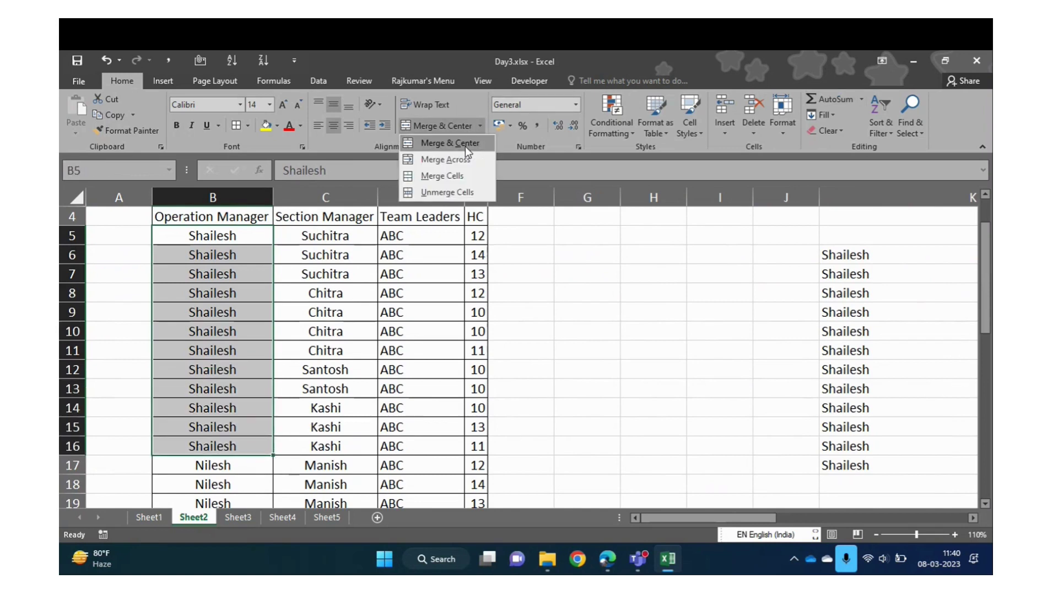
pyautogui.click(465, 147)
pyautogui.press('Return')
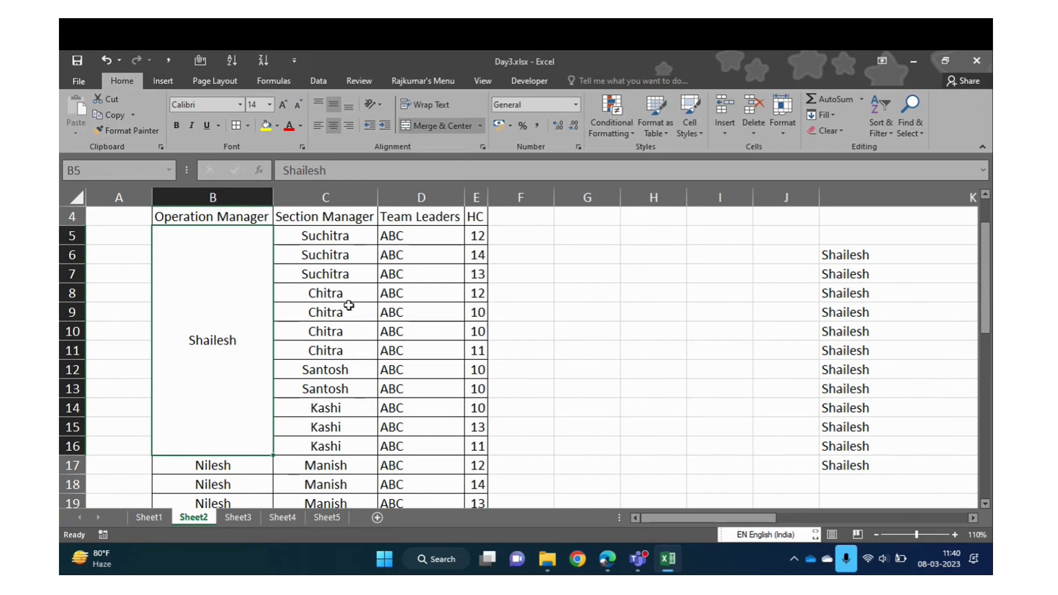
pyautogui.click(479, 125)
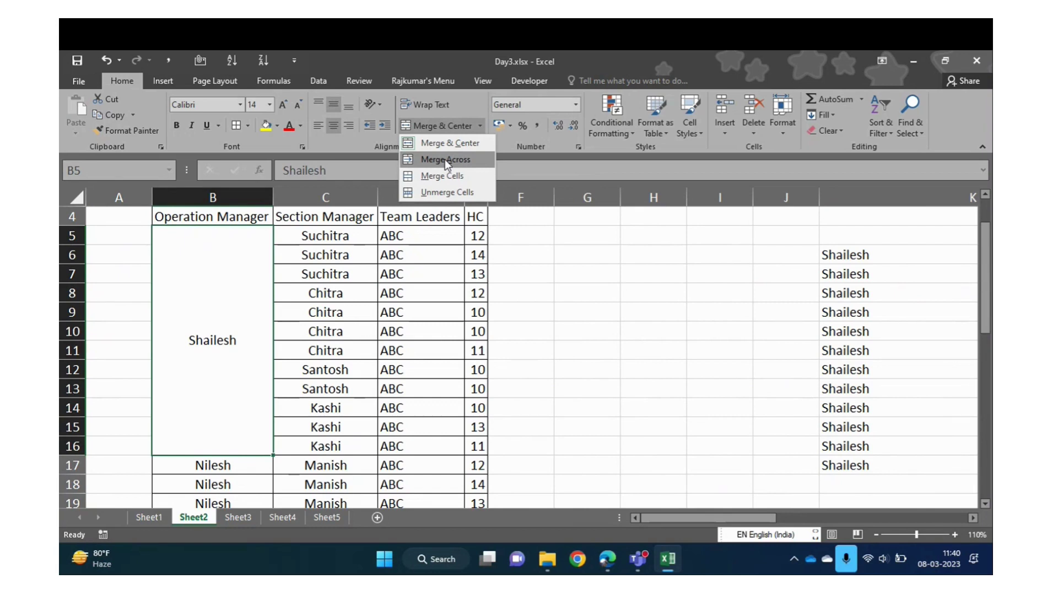
pyautogui.click(863, 252)
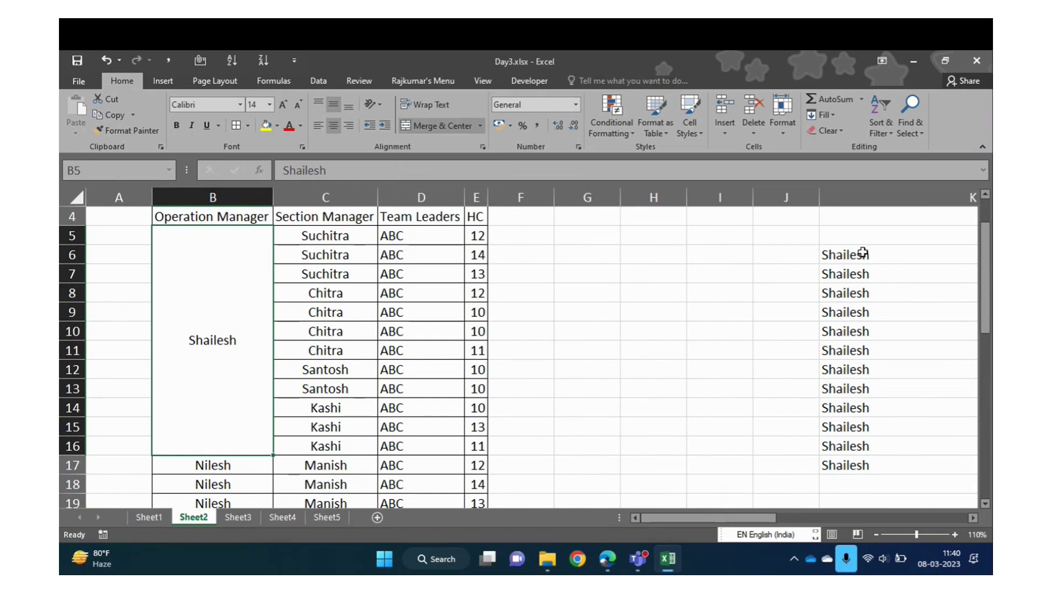
pyautogui.click(862, 252)
pyautogui.hotkey('ctrl', 'shift', 'Down')
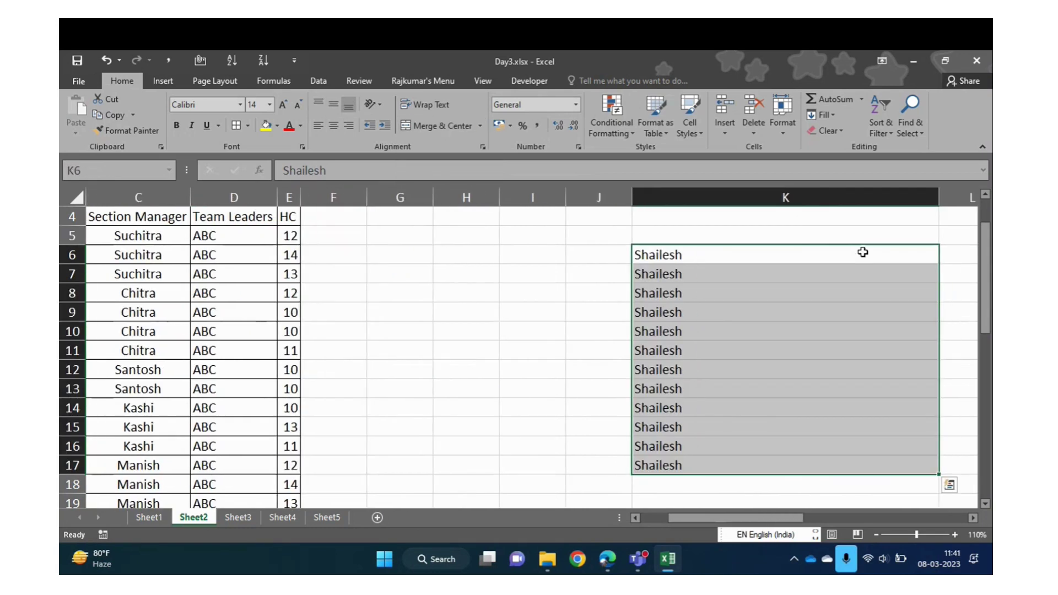
pyautogui.hotkey('ctrl', 'q')
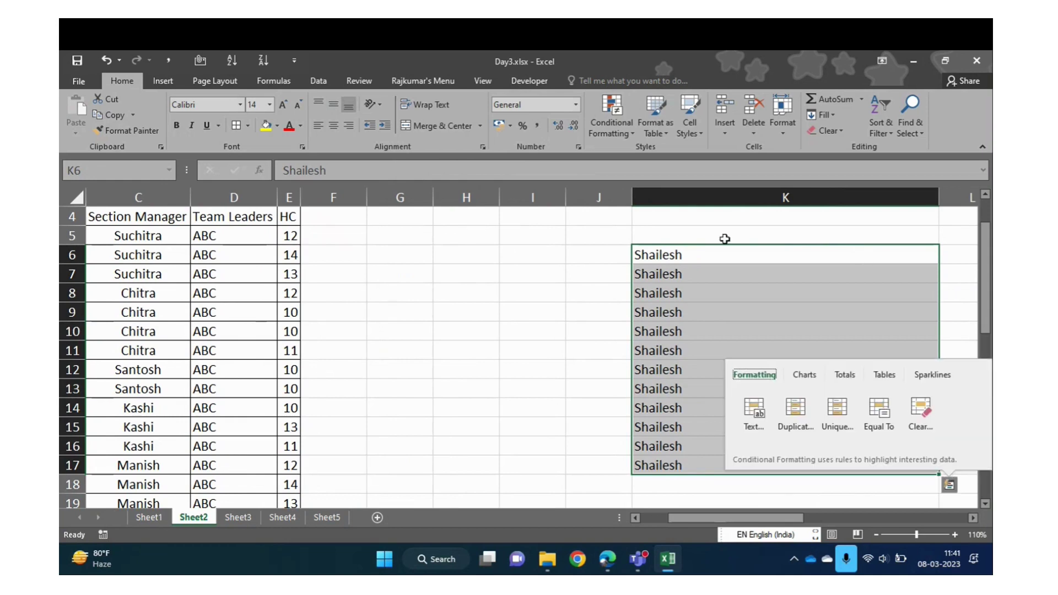
pyautogui.click(480, 126)
pyautogui.click(465, 157)
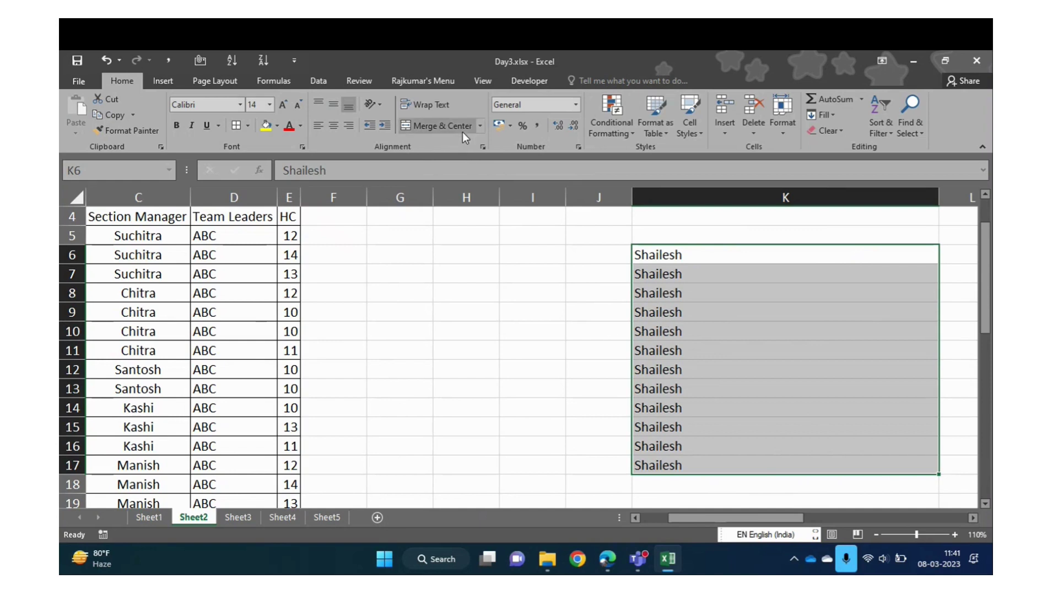
pyautogui.click(481, 127)
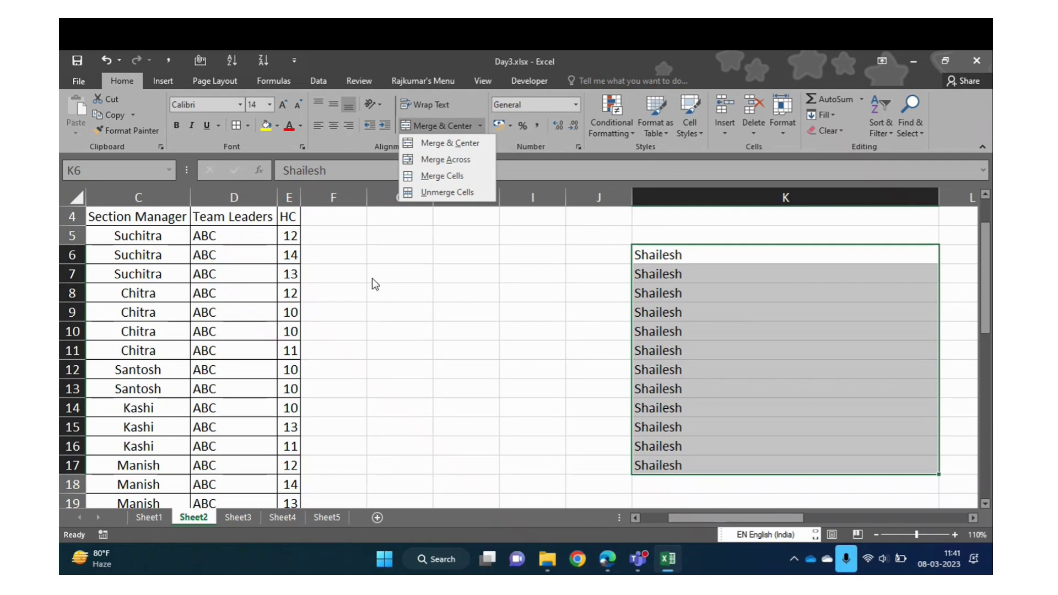
pyautogui.click(373, 313)
# Enter the note 'Merger & Center works horizontally and vertically' in G5
pyautogui.hotkey('ctrl', 'Home')
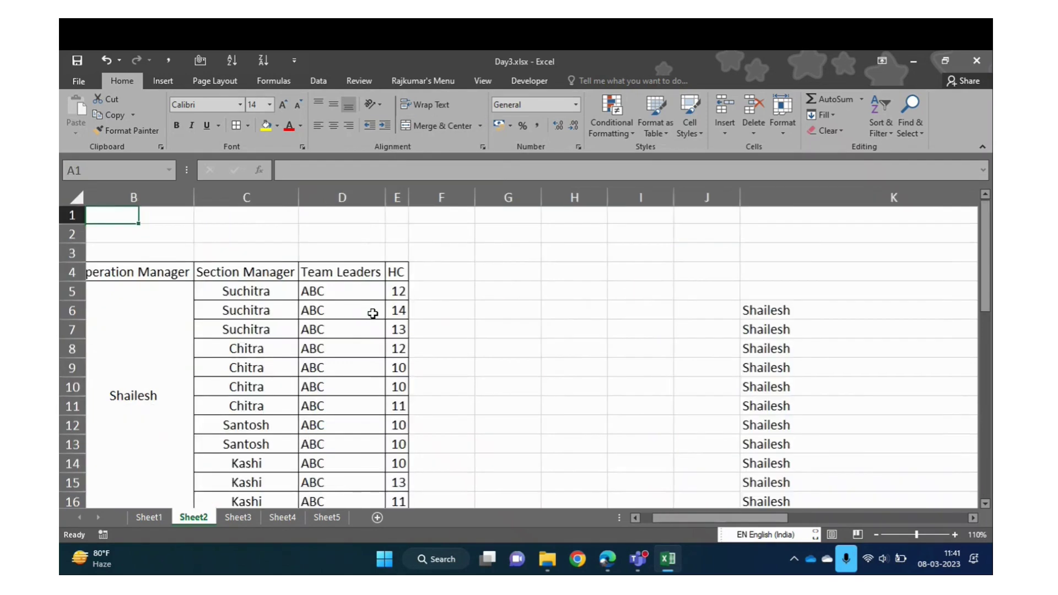
pyautogui.press('Down')
pyautogui.press('Right')
pyautogui.press('Right')
pyautogui.press('Right')
pyautogui.press('Right')
pyautogui.press('Right')
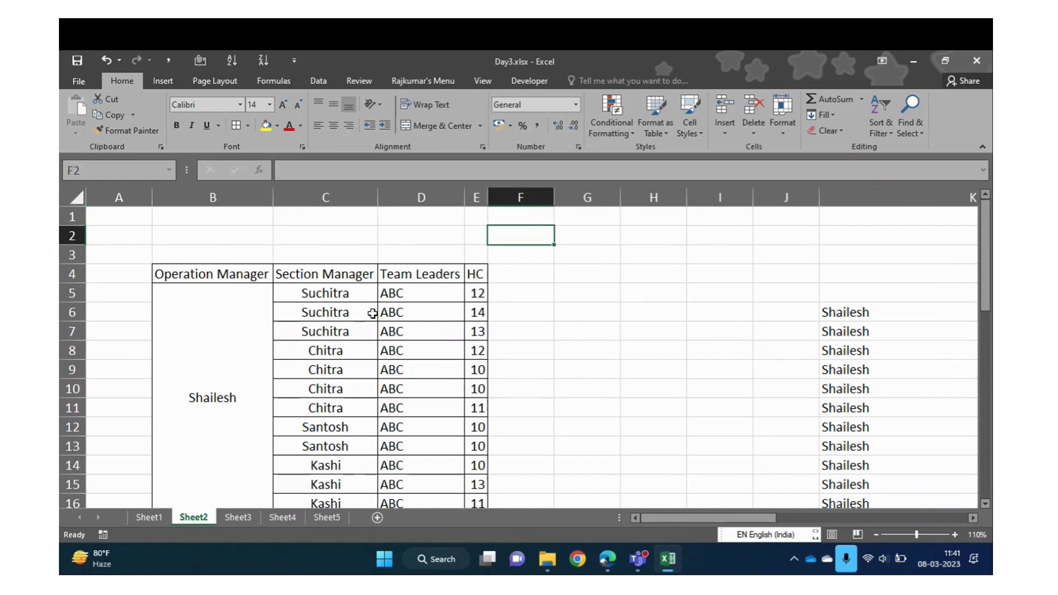
pyautogui.press('Down')
pyautogui.press('Down')
pyautogui.press('Down')
pyautogui.press('Right')
pyautogui.write('Mer')
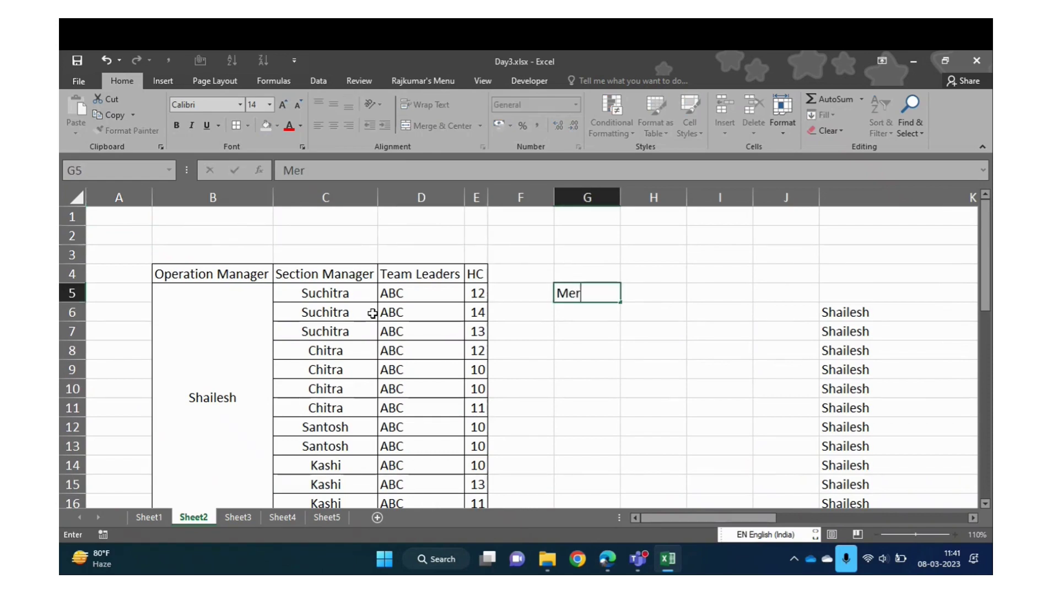
pyautogui.write('ger & Center -')
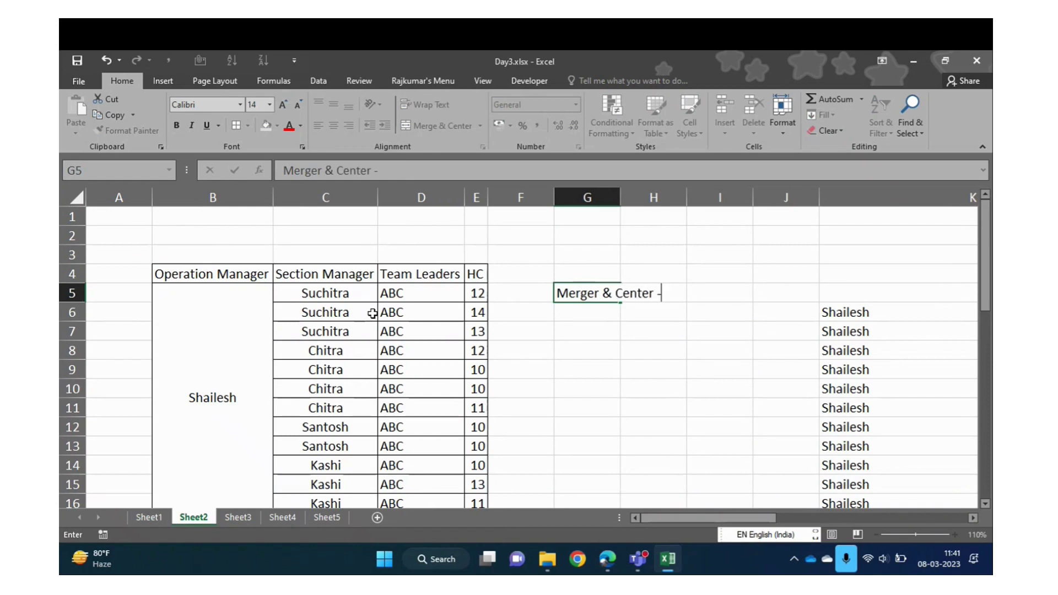
pyautogui.press('BackSpace')
pyautogui.write('works hori')
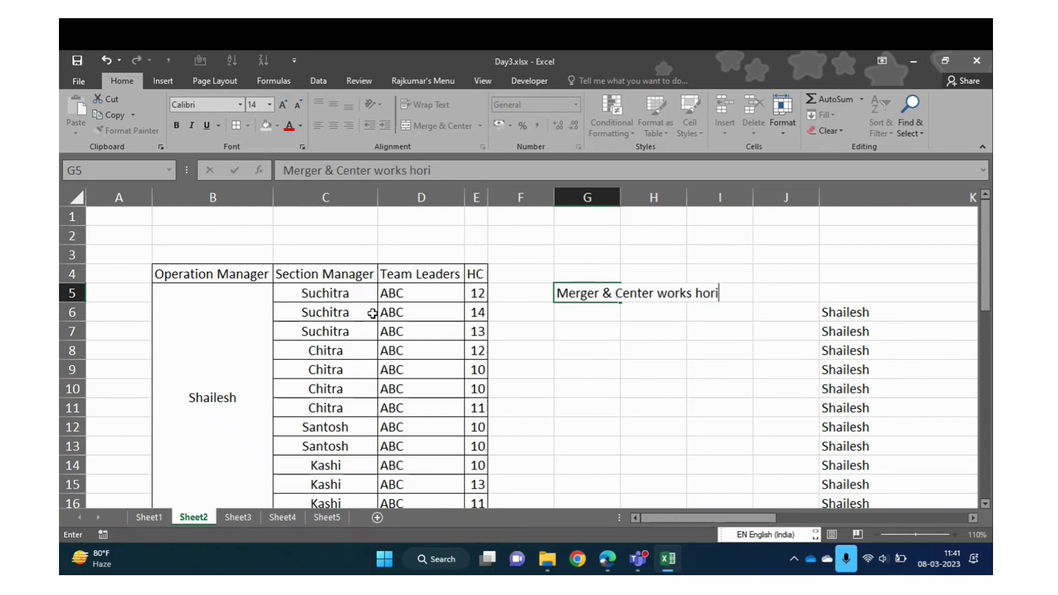
pyautogui.write('zontal')
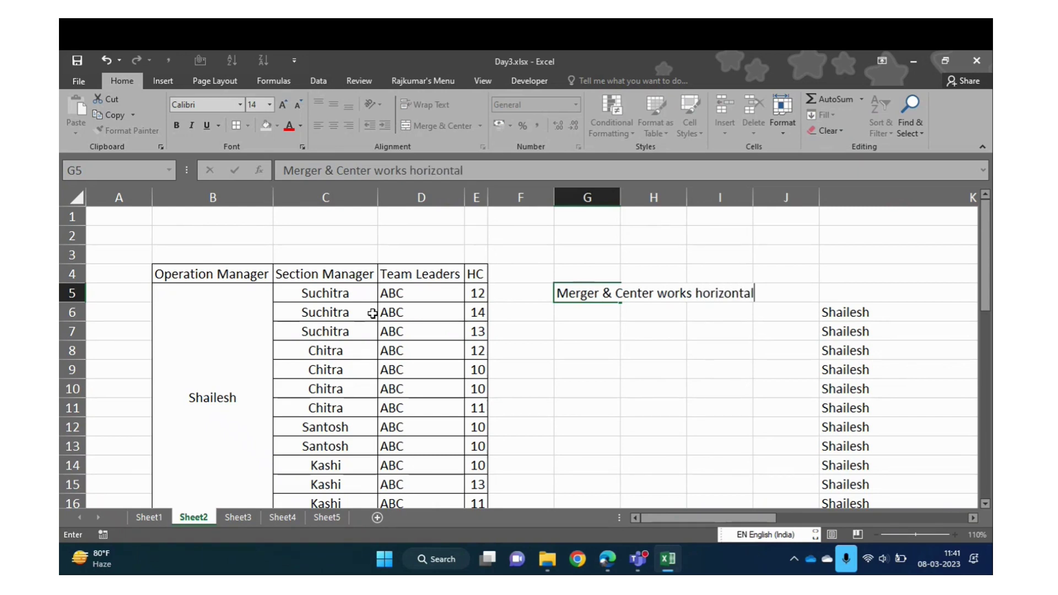
pyautogui.write('ly and vertically')
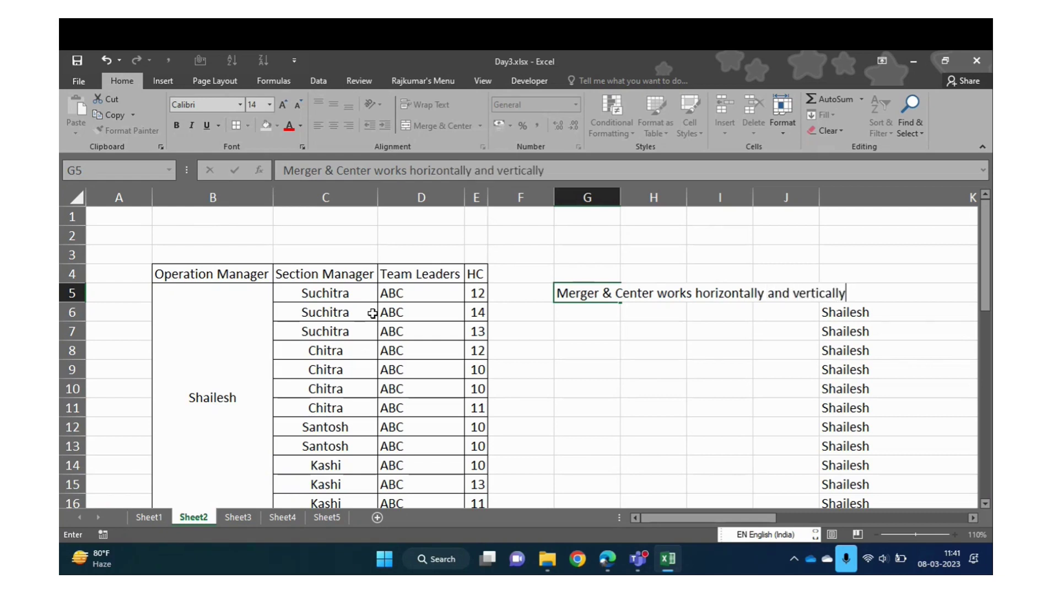
pyautogui.press('Return')
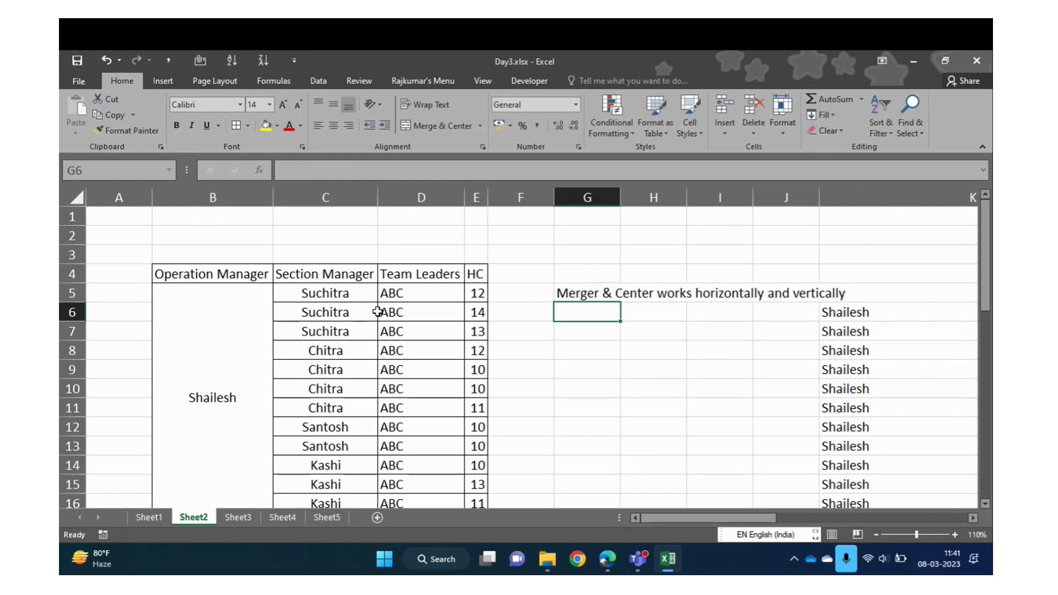
# Insert a dash after 'Merger & Center' in G5, then begin the Merger & Across note in G6
pyautogui.press('Up')
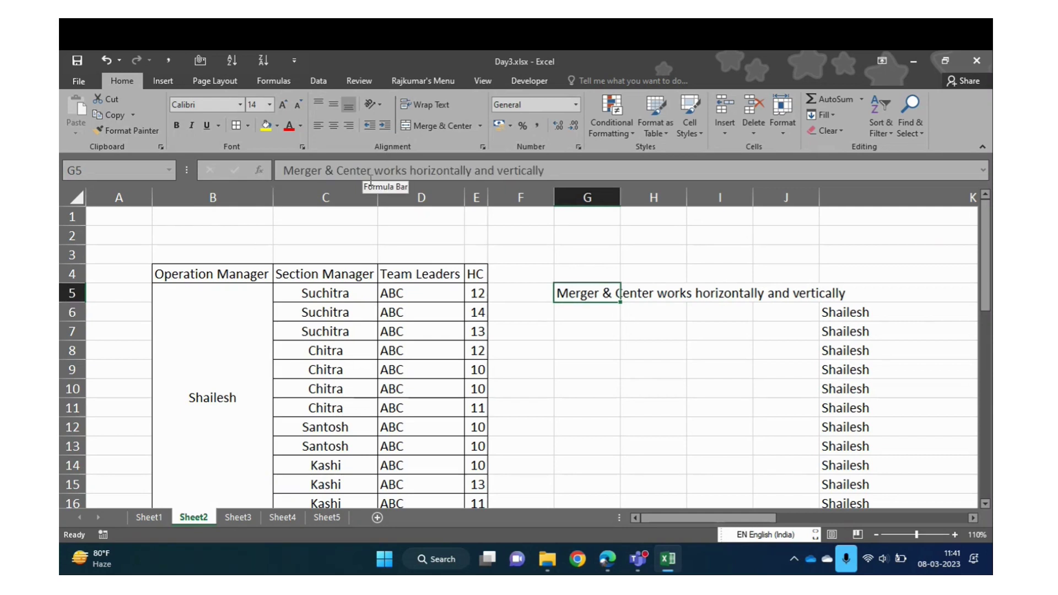
pyautogui.click(375, 170)
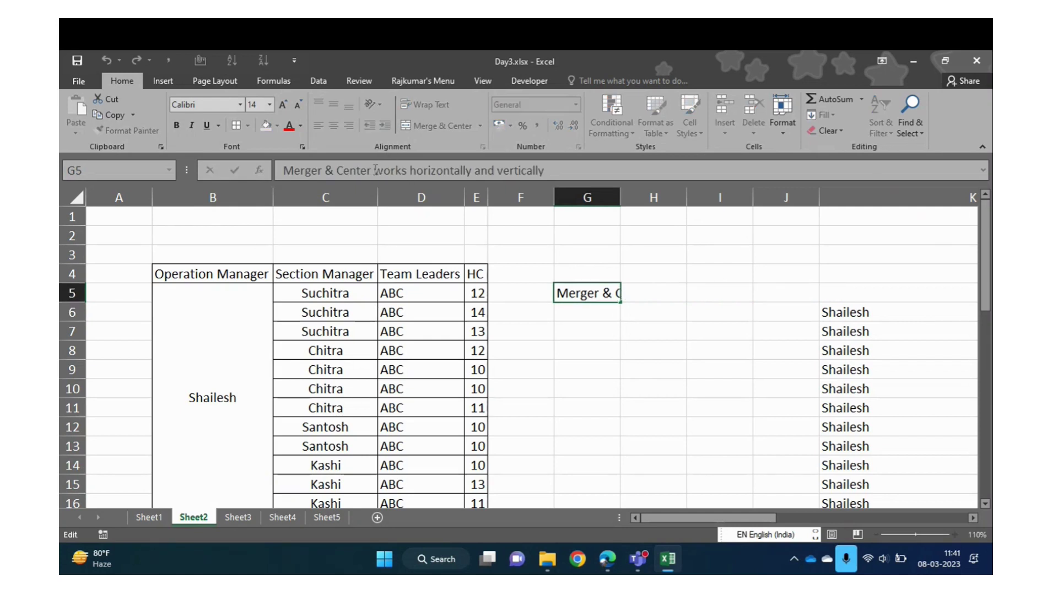
pyautogui.write('=-')
pyautogui.press('Return')
pyautogui.press('Up')
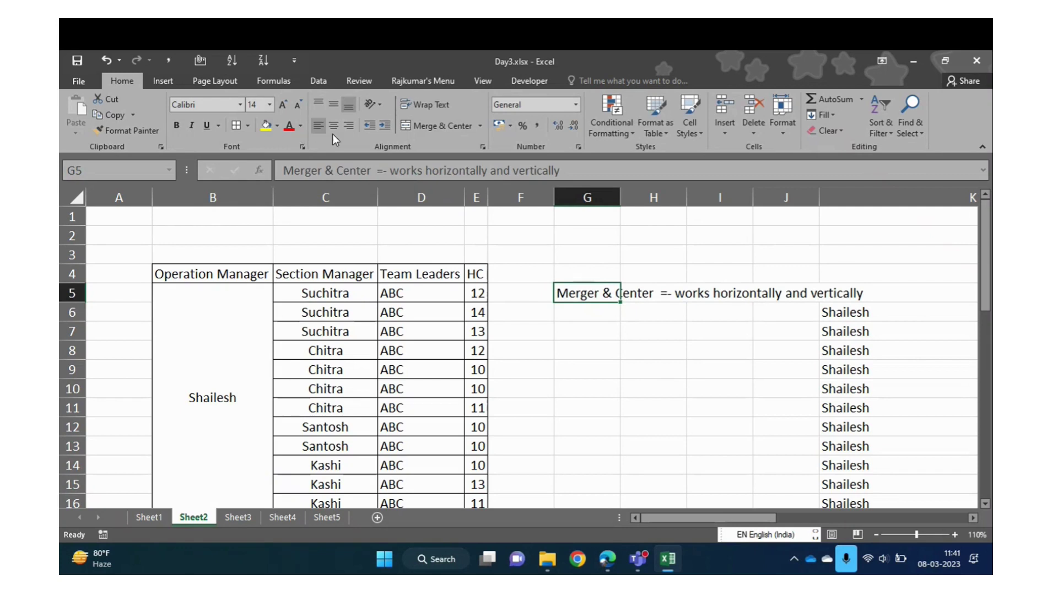
pyautogui.click(379, 171)
pyautogui.press('BackSpace')
pyautogui.press('Return')
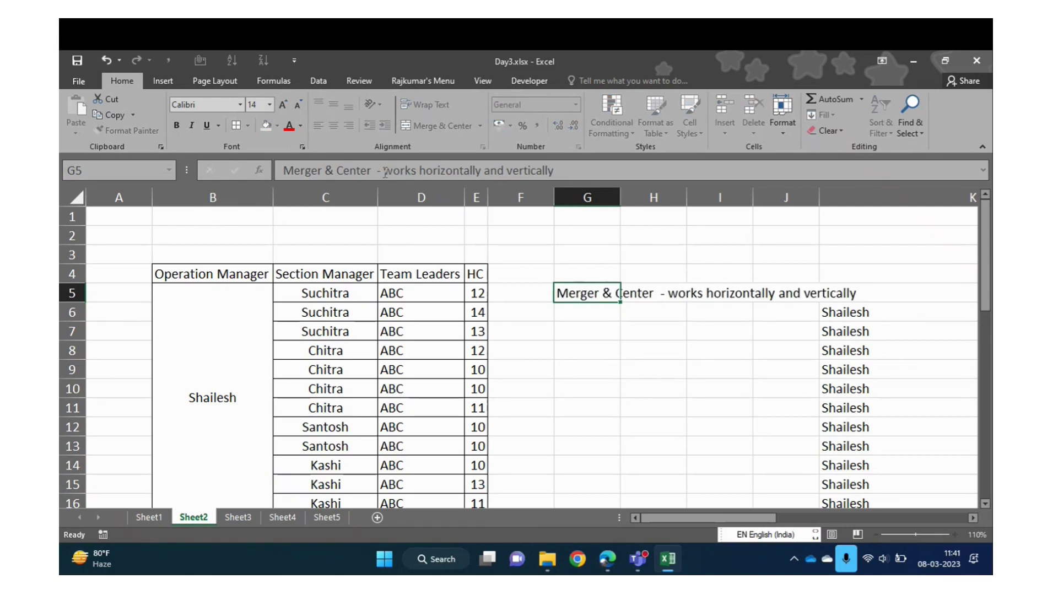
pyautogui.write('Mer')
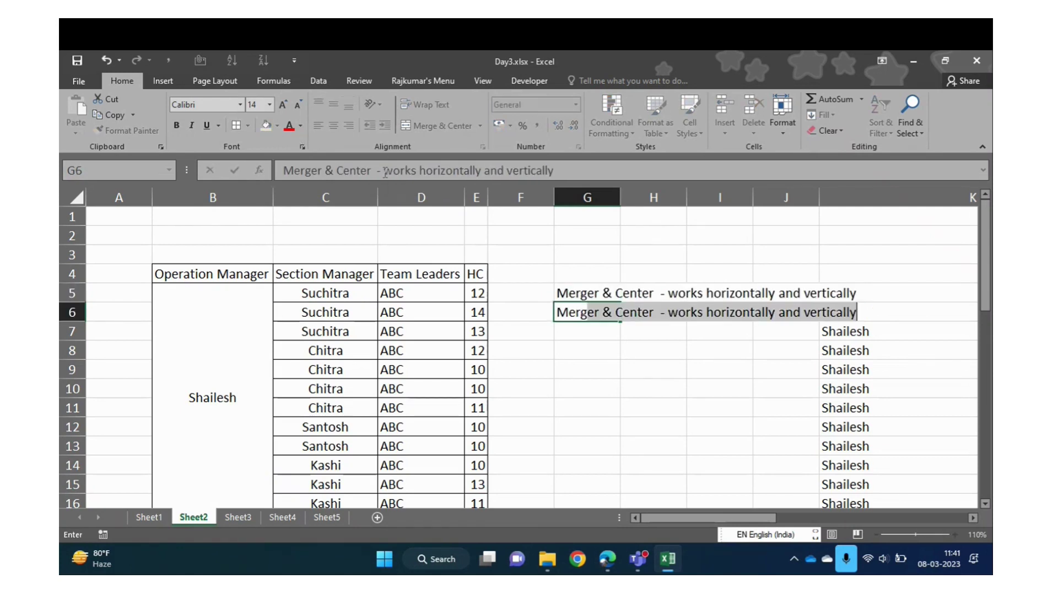
pyautogui.write('ger & A')
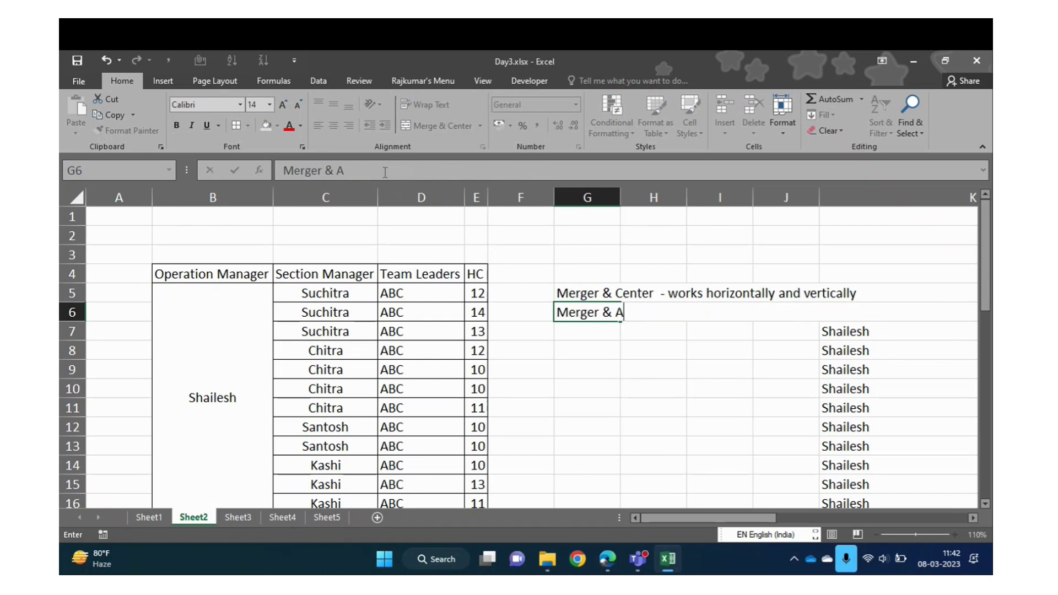
pyautogui.write('cross - only work')
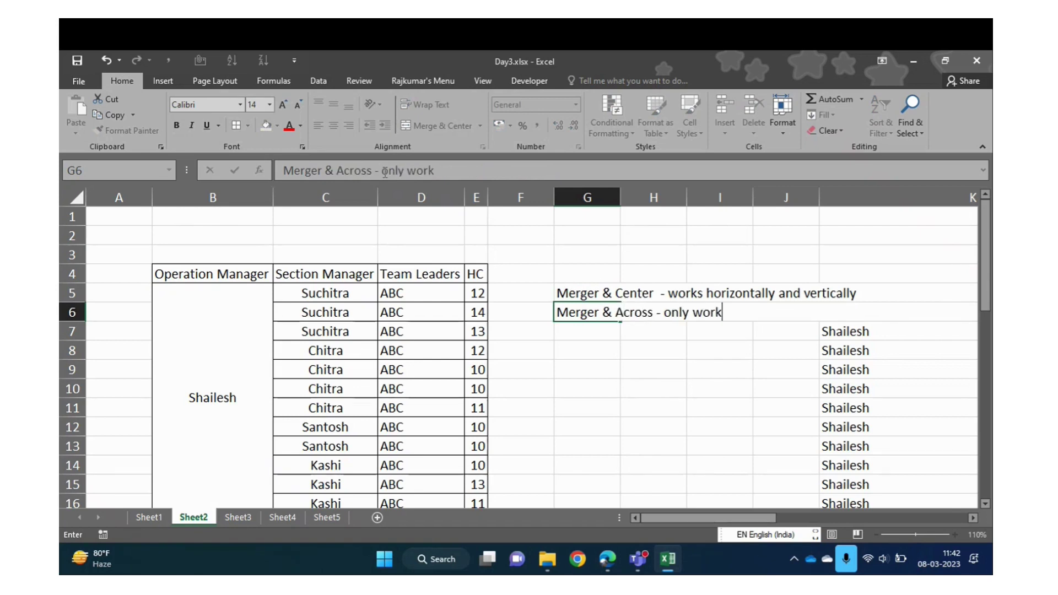
pyautogui.write('s for hori')
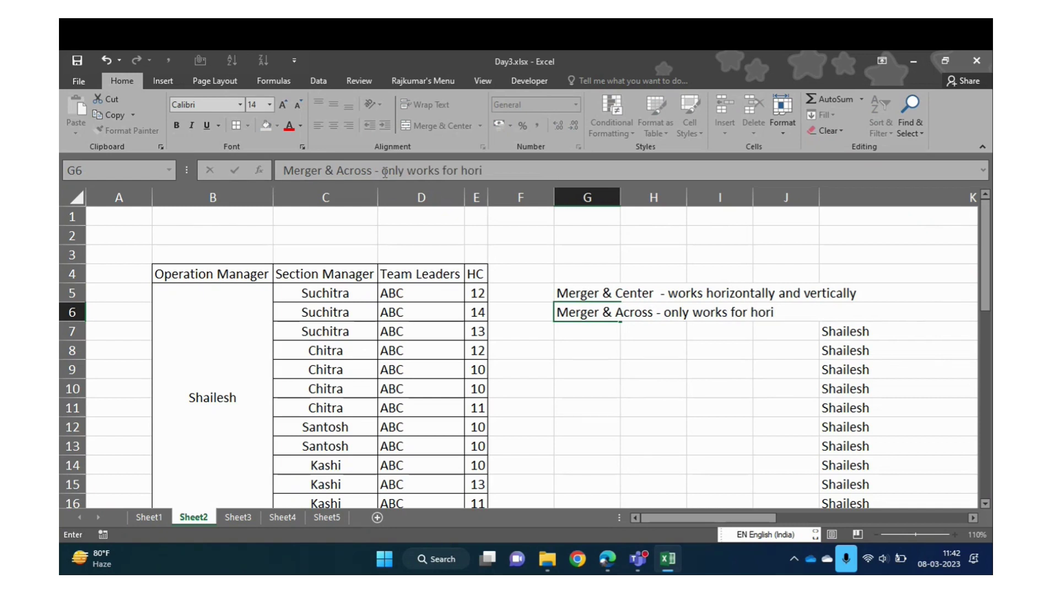
pyautogui.write('ontal data')
# Commit the G6 Merger & Across note and start the G7 note with 'Merge Cell -'
pyautogui.press('Return')
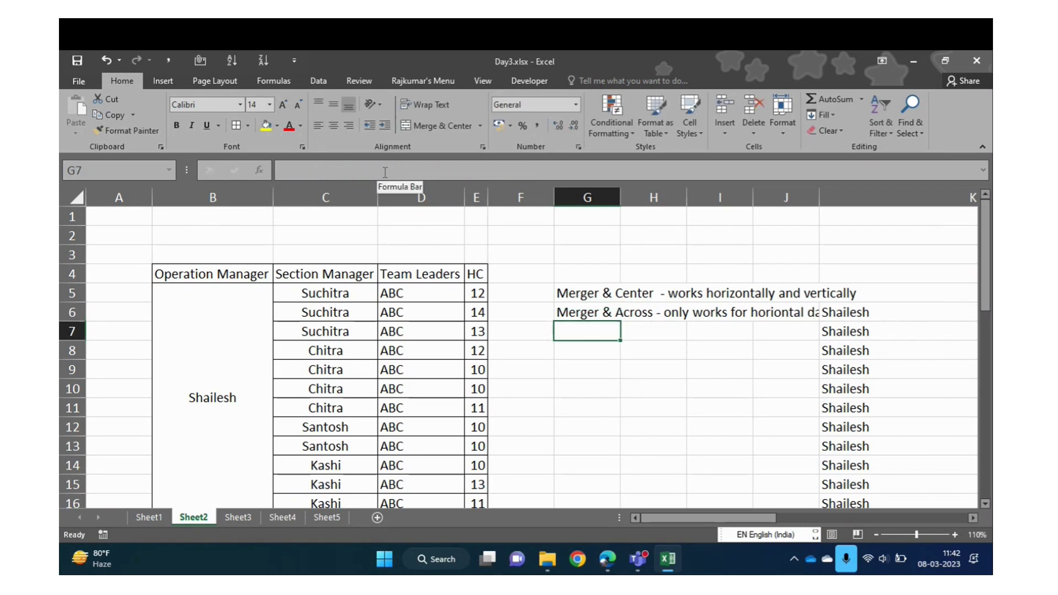
pyautogui.write('MErger')
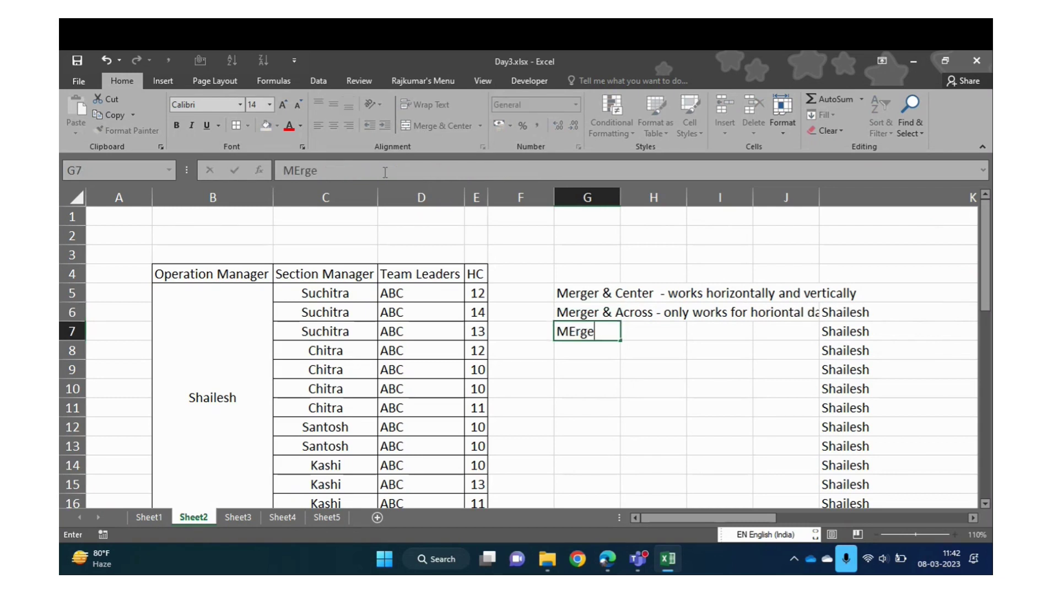
pyautogui.press('BackSpace')
pyautogui.press('BackSpace')
pyautogui.press('BackSpace')
pyautogui.press('BackSpace')
pyautogui.write('erg')
pyautogui.write('er')
pyautogui.press('BackSpace')
pyautogui.write('Cell')
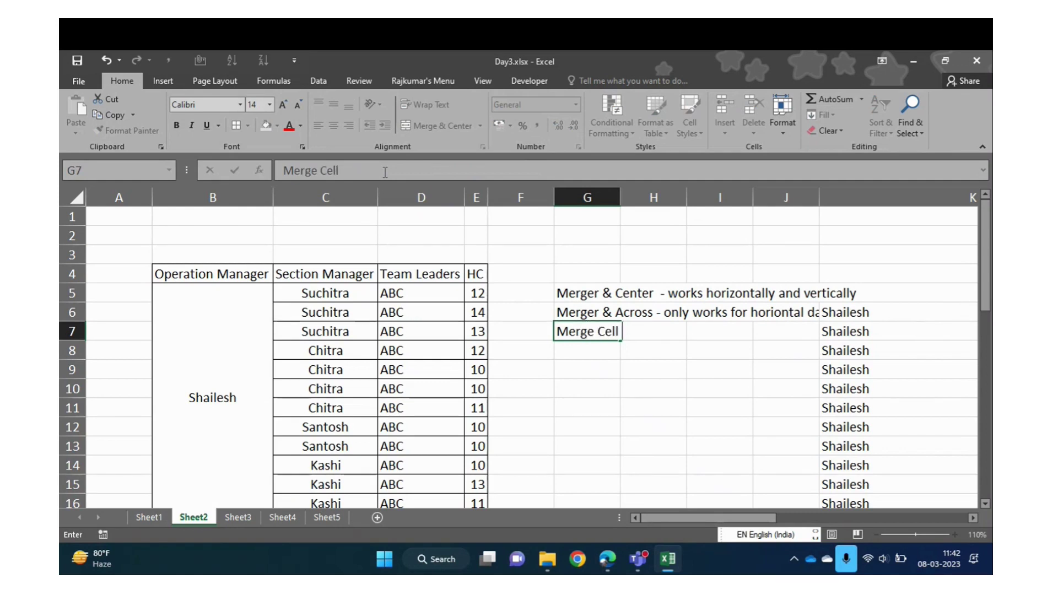
pyautogui.write(' - MEr')
# Finish the G7 note: merge cells but keep values alignment left
pyautogui.press('BackSpace')
pyautogui.press('BackSpace')
pyautogui.write('e')
pyautogui.press('BackSpace')
pyautogui.press('BackSpace')
pyautogui.press('BackSpace')
pyautogui.press('BackSpace')
pyautogui.write('merge cells w')
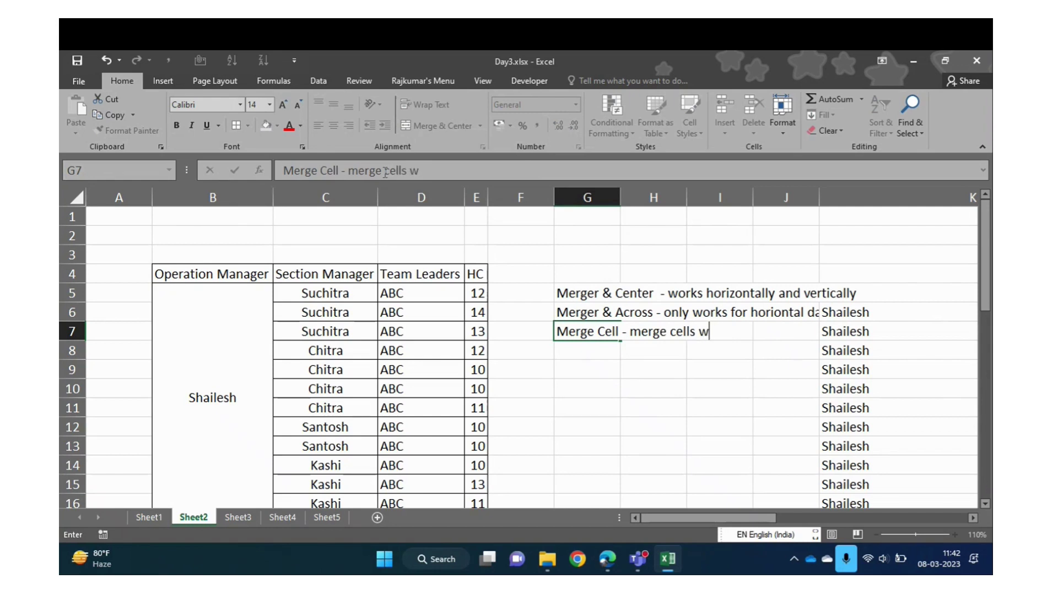
pyautogui.press('BackSpace')
pyautogui.write('but keep valu')
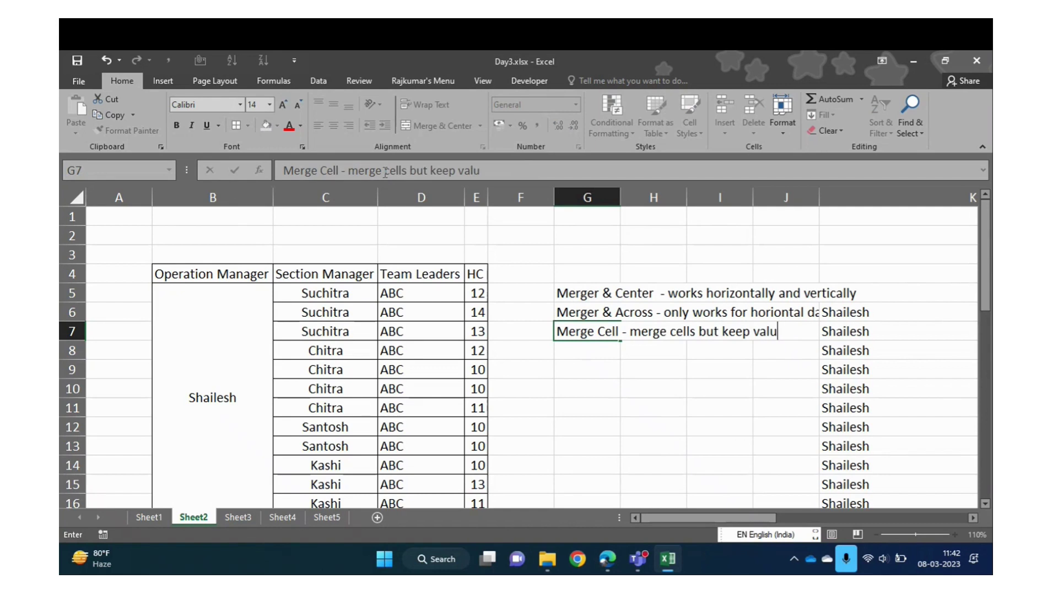
pyautogui.write('es alligh')
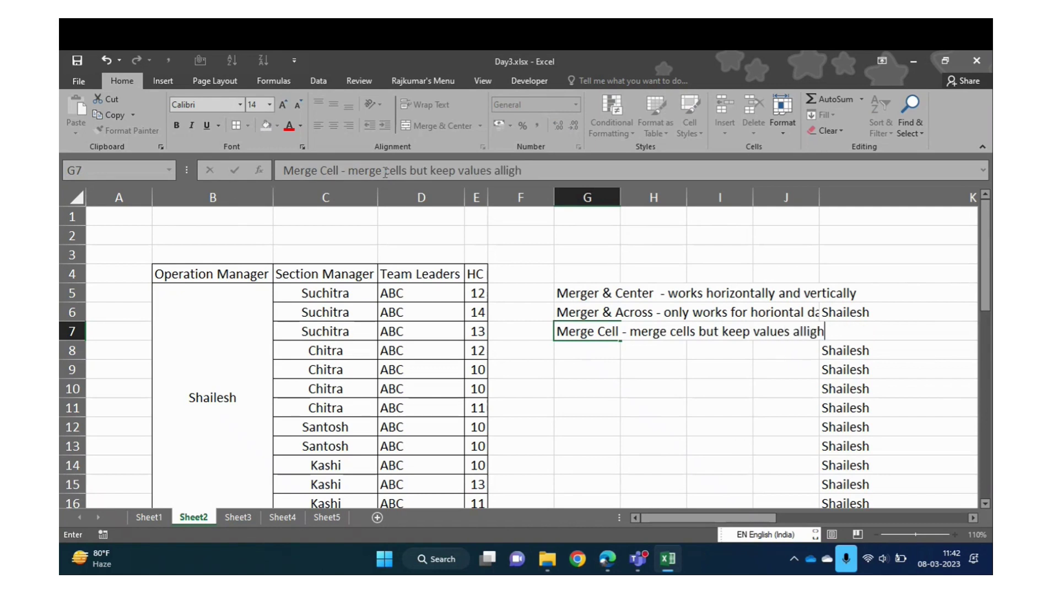
pyautogui.write('ment le')
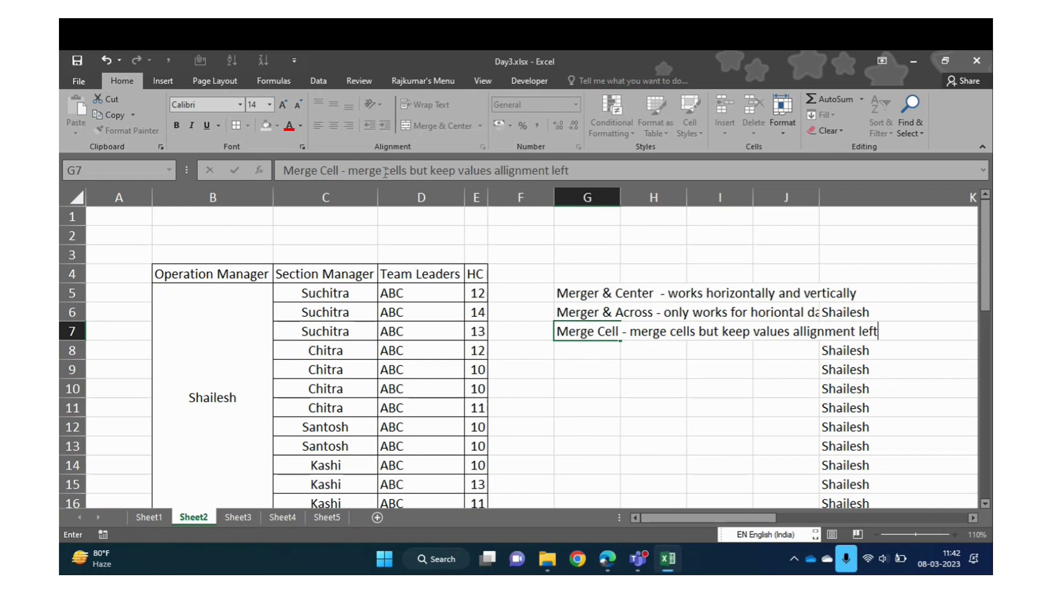
pyautogui.write('ft')
pyautogui.press('Return')
pyautogui.press('Up')
pyautogui.press('Up')
pyautogui.press('Up')
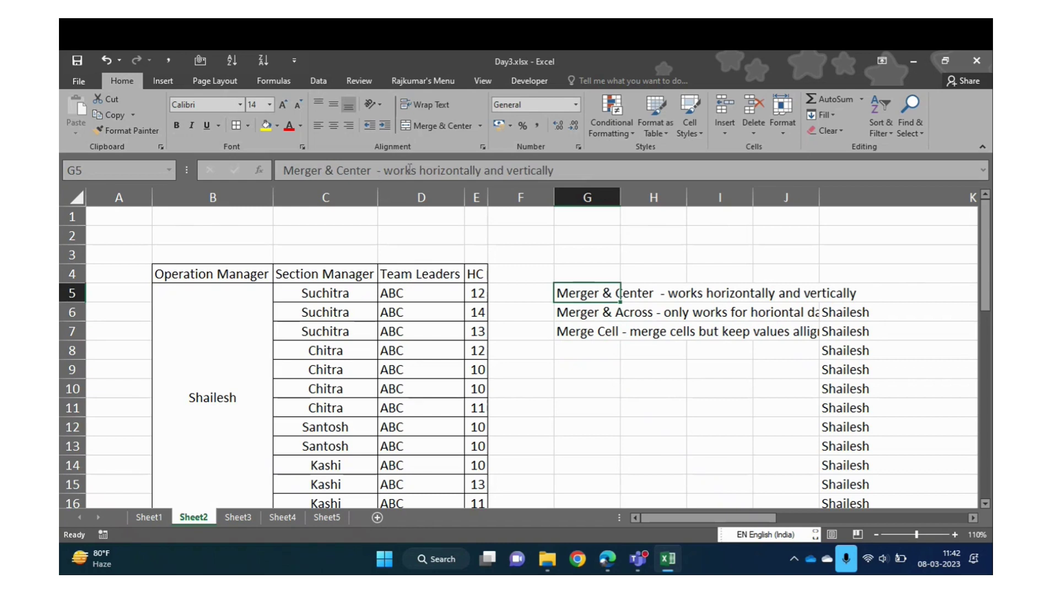
# Append 'Keep cell value alignment center' to the Merger & Center note in G5
pyautogui.click(583, 173)
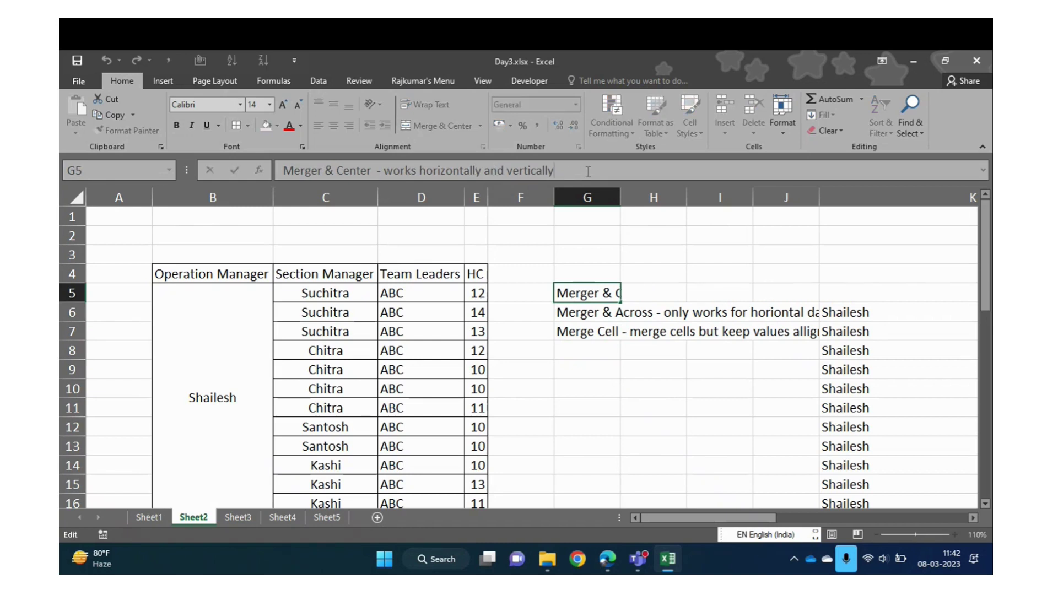
pyautogui.write('Keep')
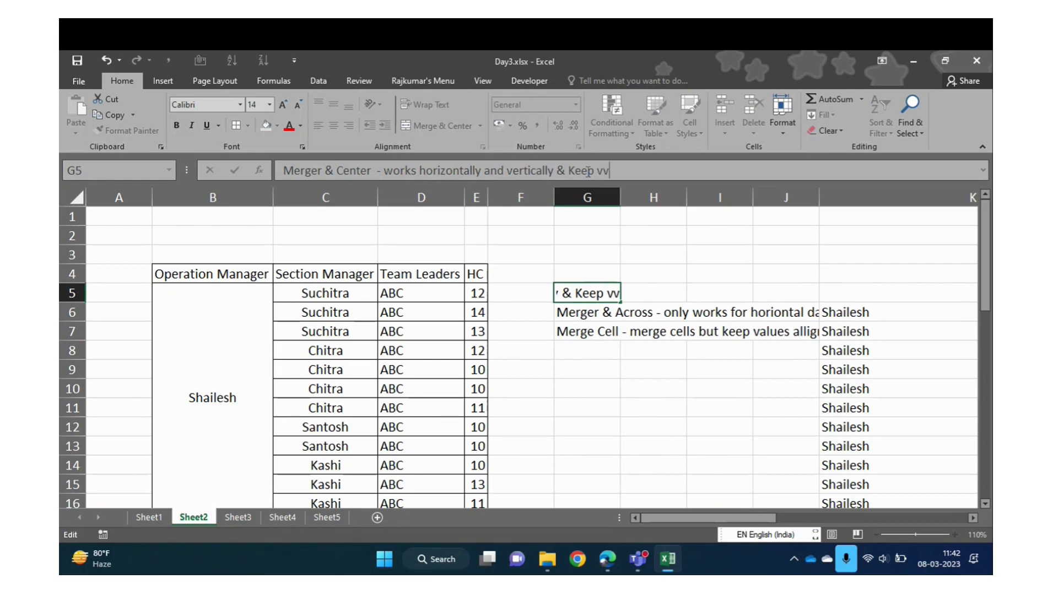
pyautogui.write(' value')
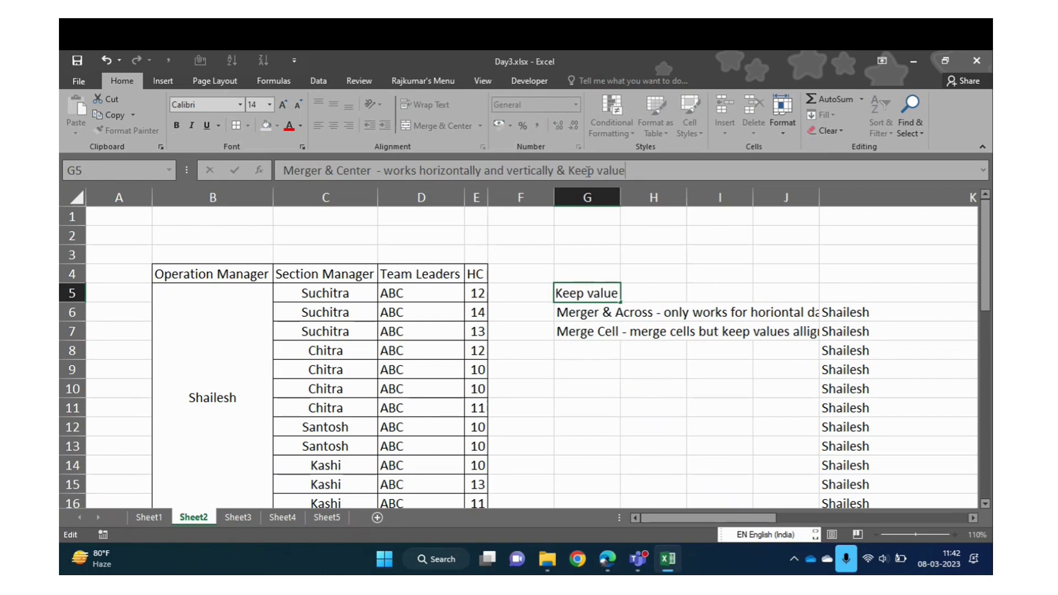
pyautogui.press('BackSpace')
pyautogui.press('BackSpace')
pyautogui.press('BackSpace')
pyautogui.press('BackSpace')
pyautogui.write('c')
pyautogui.press('BackSpace')
pyautogui.write('cell value')
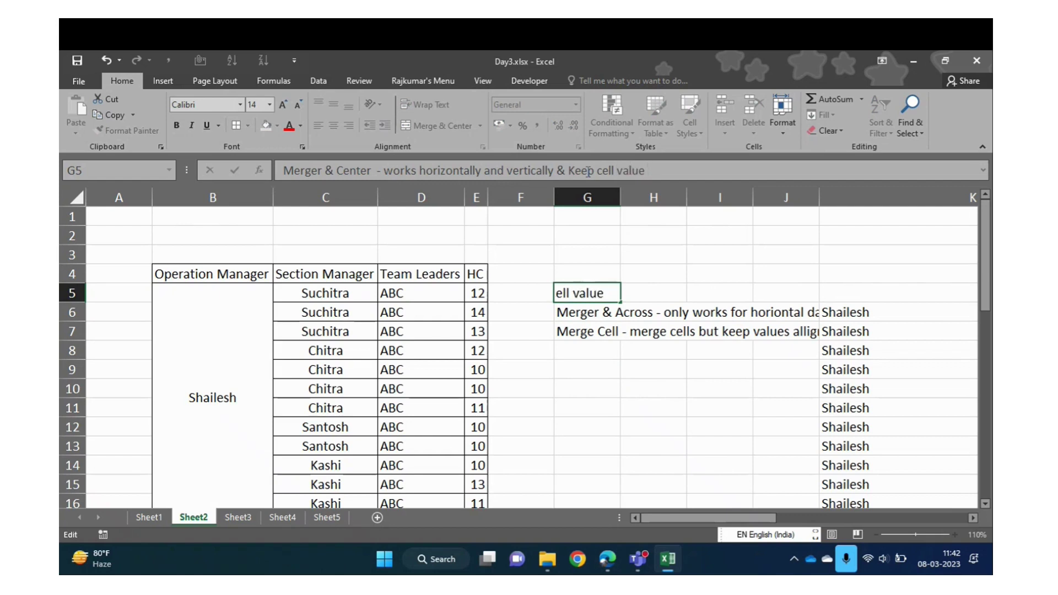
pyautogui.write(' ali')
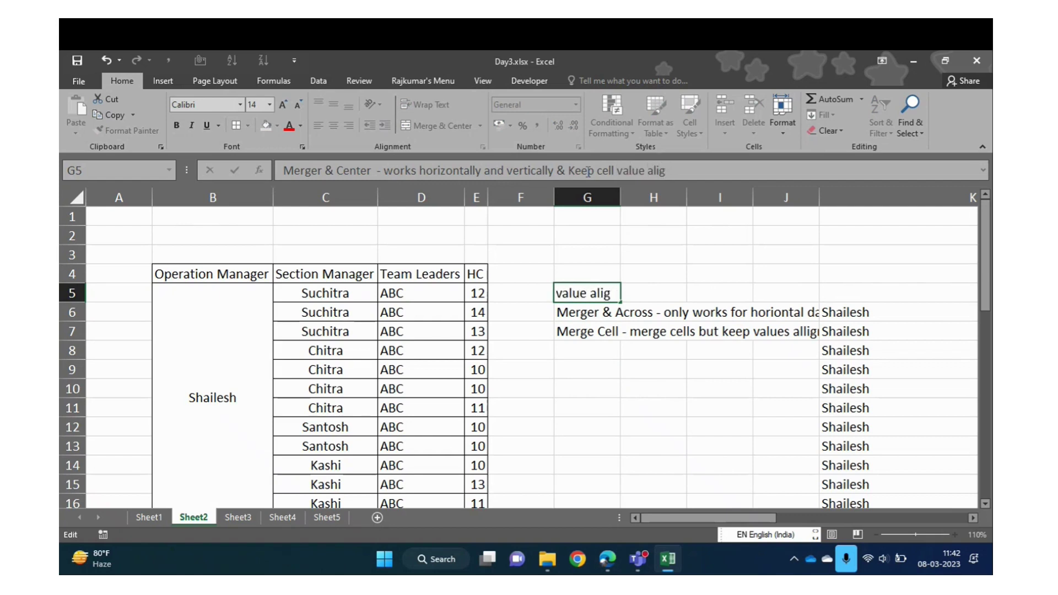
pyautogui.write('gnment center')
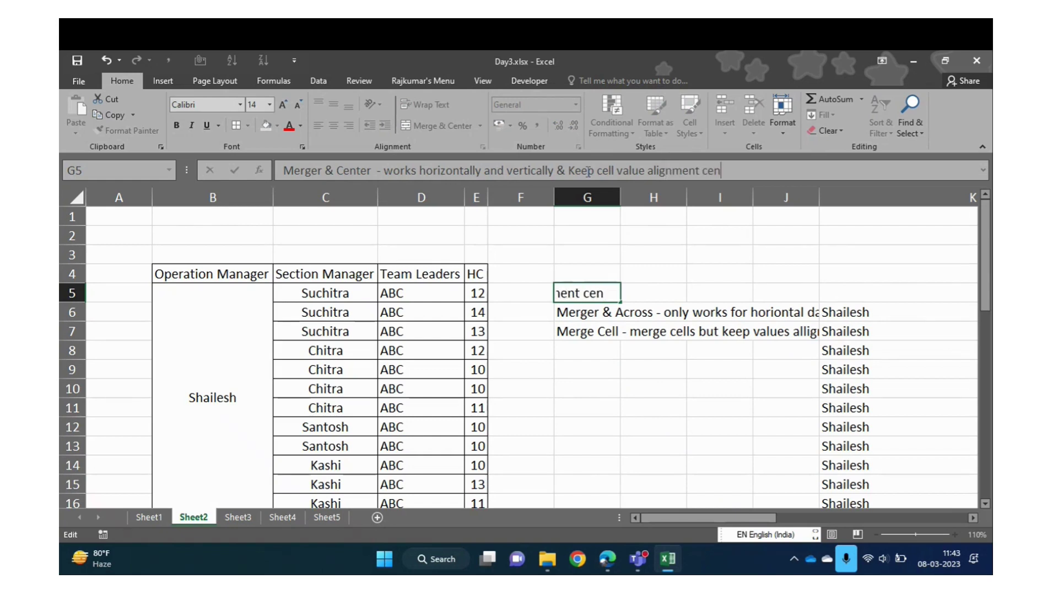
pyautogui.press('Return')
pyautogui.click(588, 294)
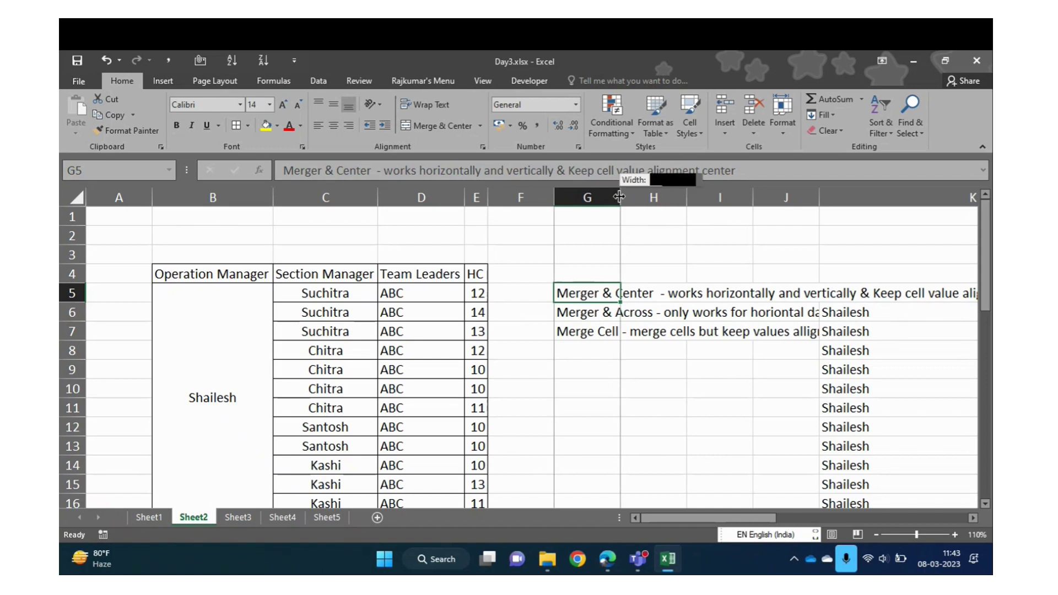
# Autofit column G to fit its longest merge note
pyautogui.doubleClick(620, 197)
pyautogui.click(619, 312)
pyautogui.press('Right')
pyautogui.press('Right')
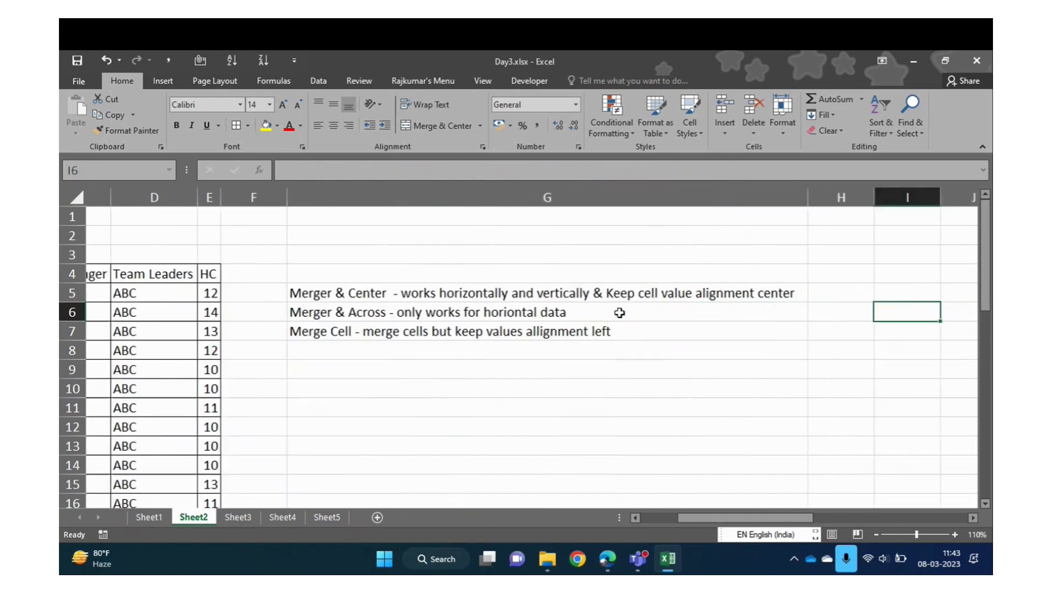
pyautogui.press('Left')
pyautogui.press('Left')
pyautogui.press('Up')
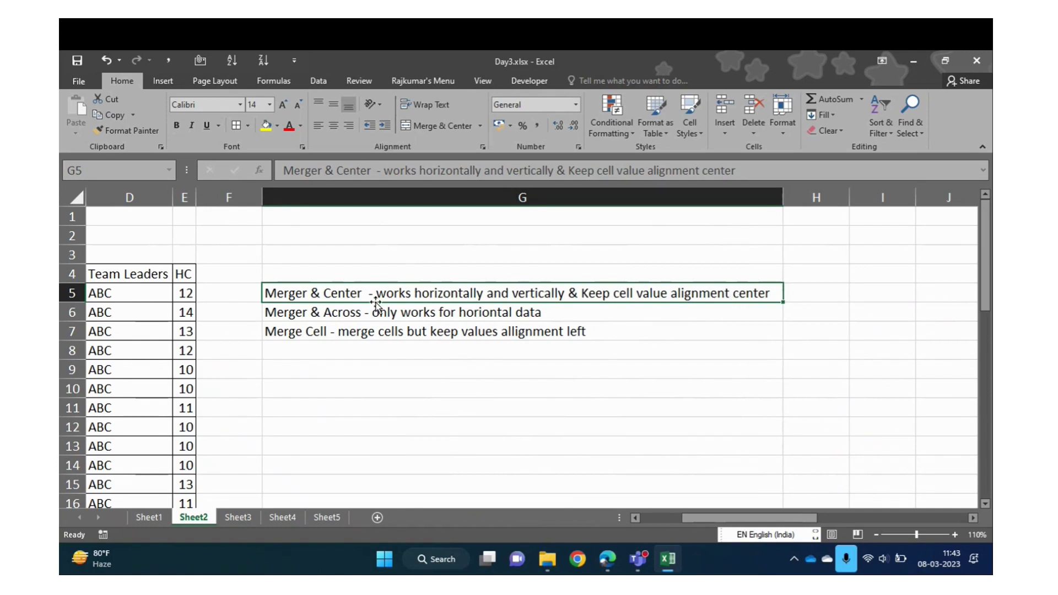
# Append '& Keep cell value alliggnement Left' to the Merger & Across note in G6
pyautogui.click(348, 311)
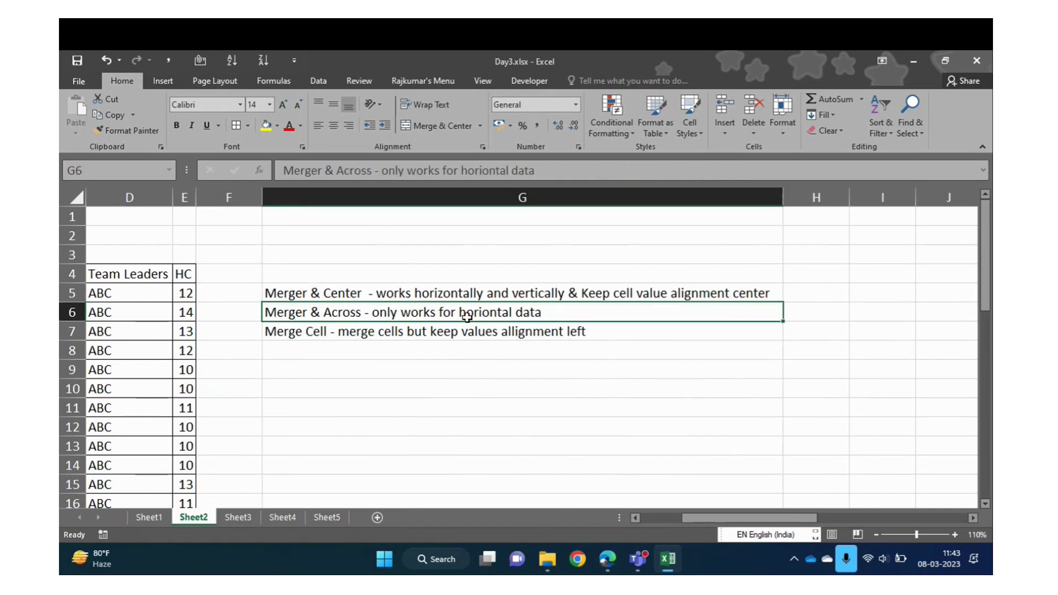
pyautogui.click(592, 170)
pyautogui.write('& K')
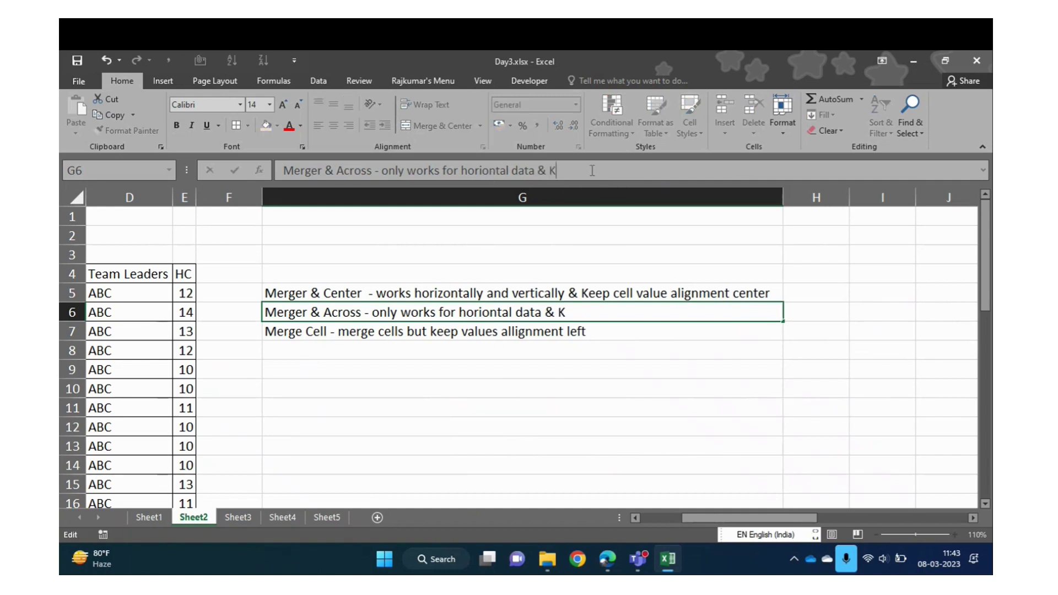
pyautogui.write('eep cell value al')
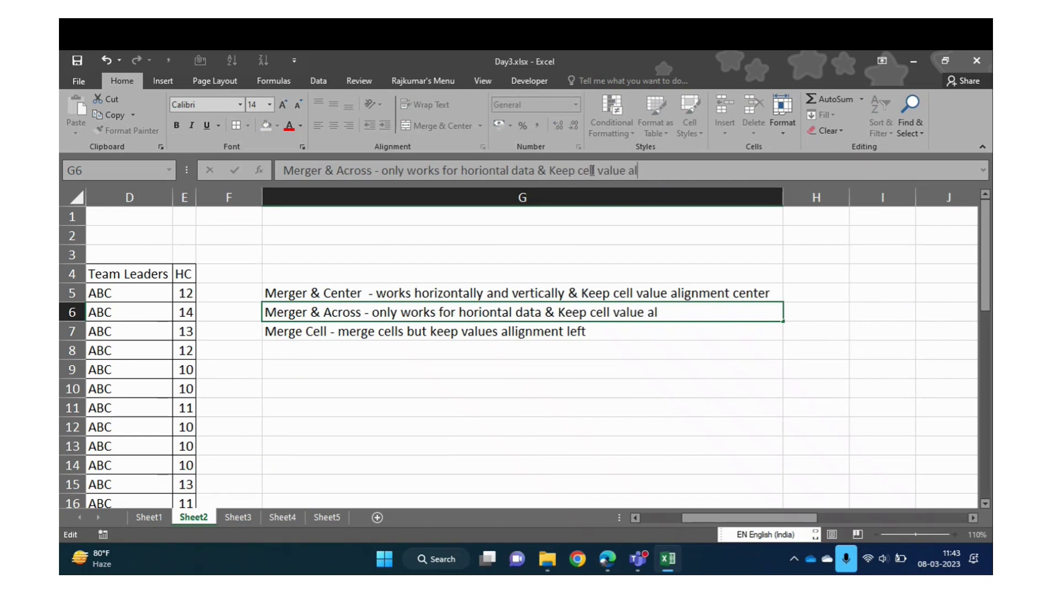
pyautogui.write('iggnement LEft')
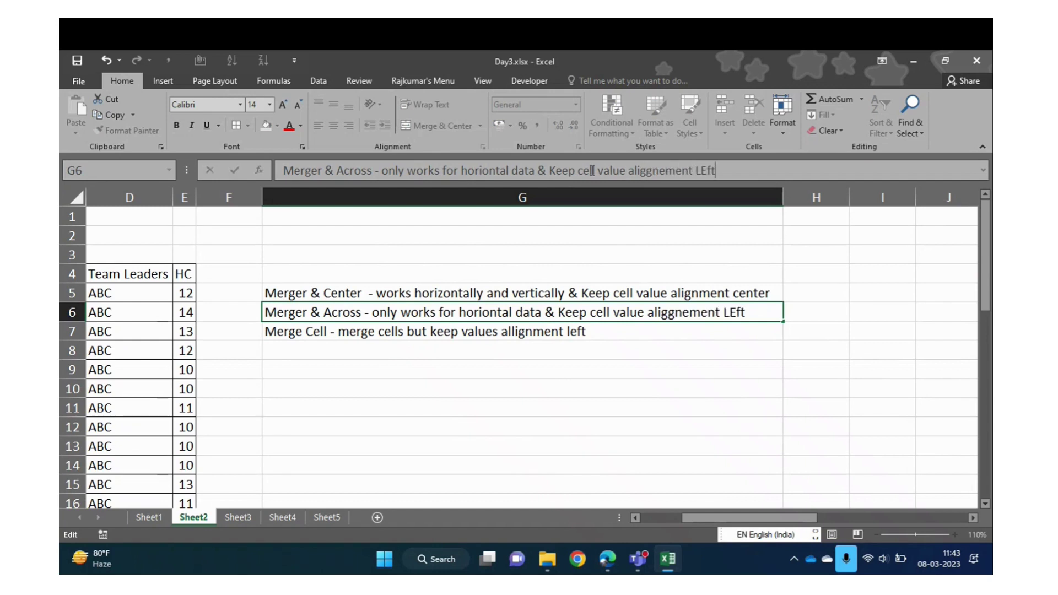
pyautogui.press('Return')
pyautogui.press('Up')
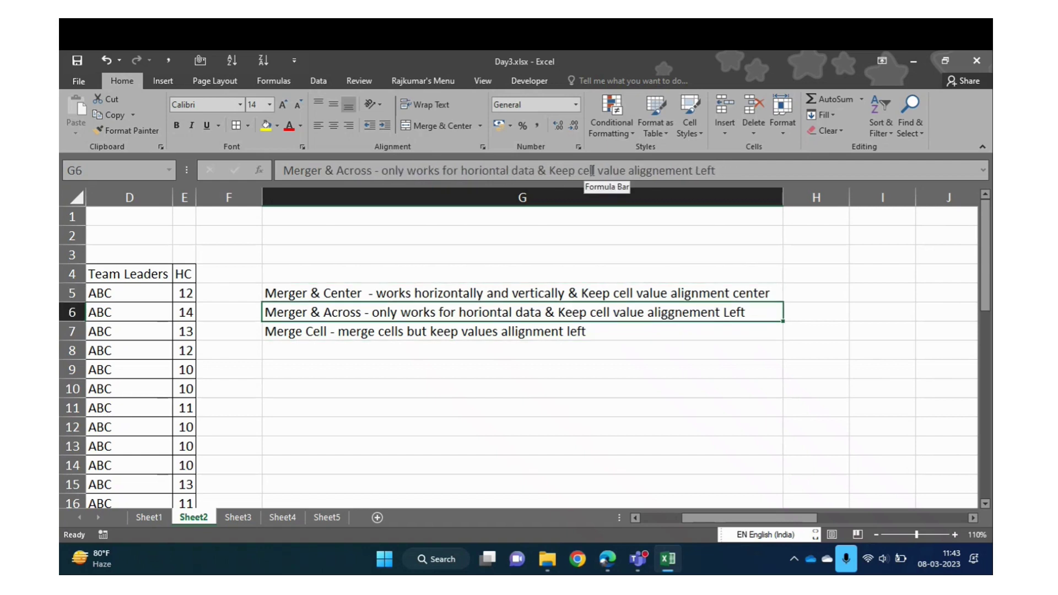
pyautogui.press('Down')
pyautogui.press('Up')
pyautogui.press('Up')
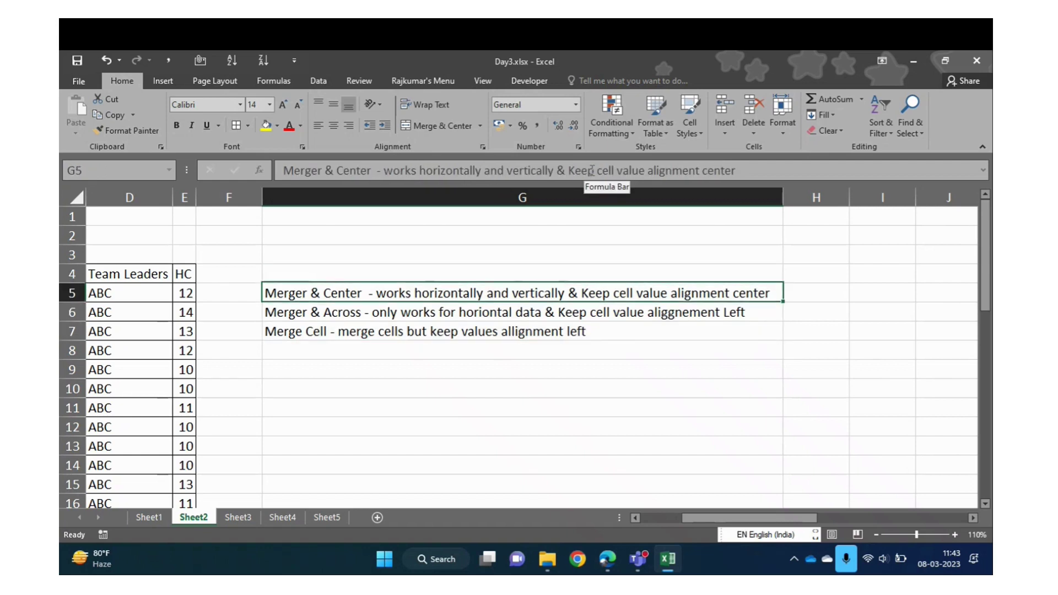
pyautogui.press('Down')
pyautogui.press('Down')
pyautogui.press('Down')
pyautogui.press('Down')
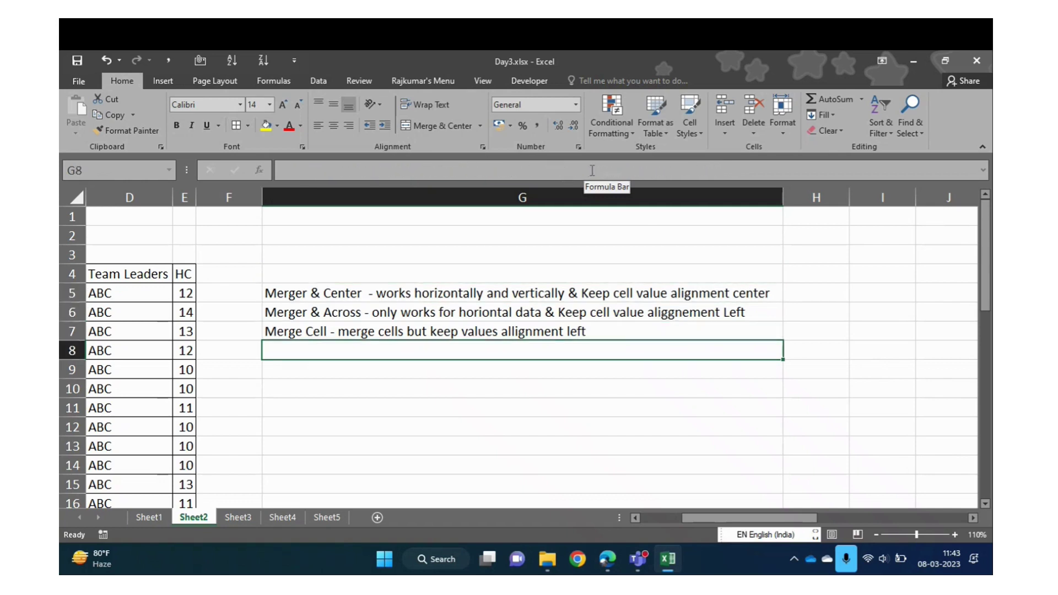
pyautogui.click(481, 126)
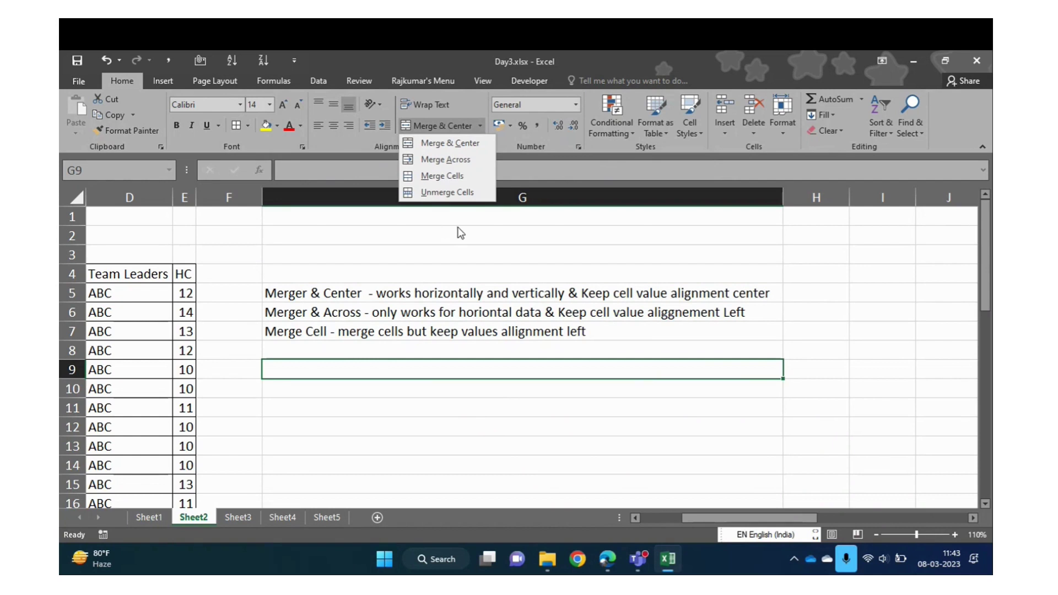
pyautogui.click(439, 242)
pyautogui.click(480, 130)
pyautogui.click(449, 194)
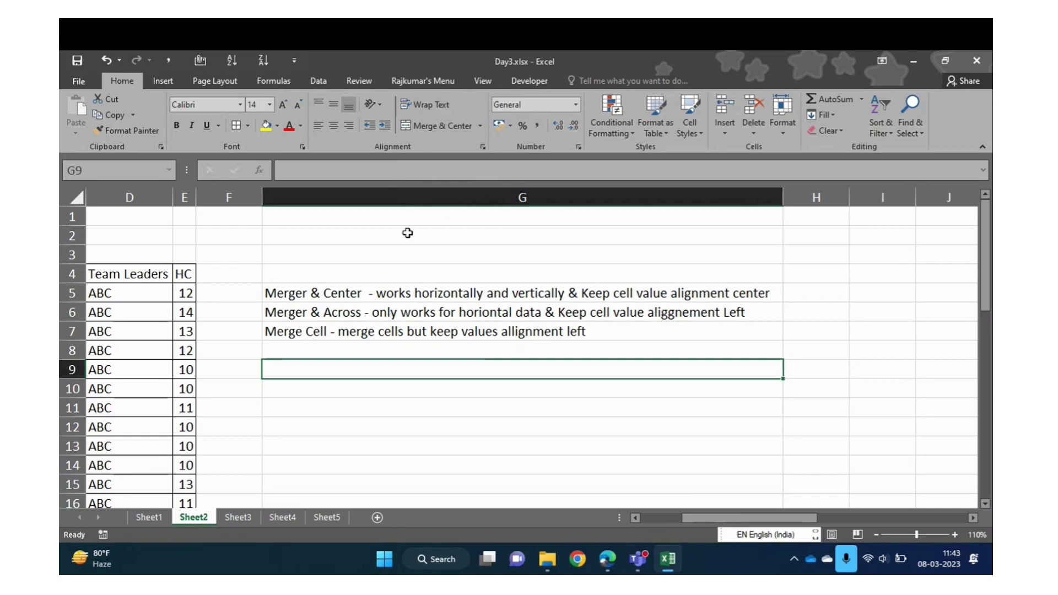
pyautogui.click(65, 202)
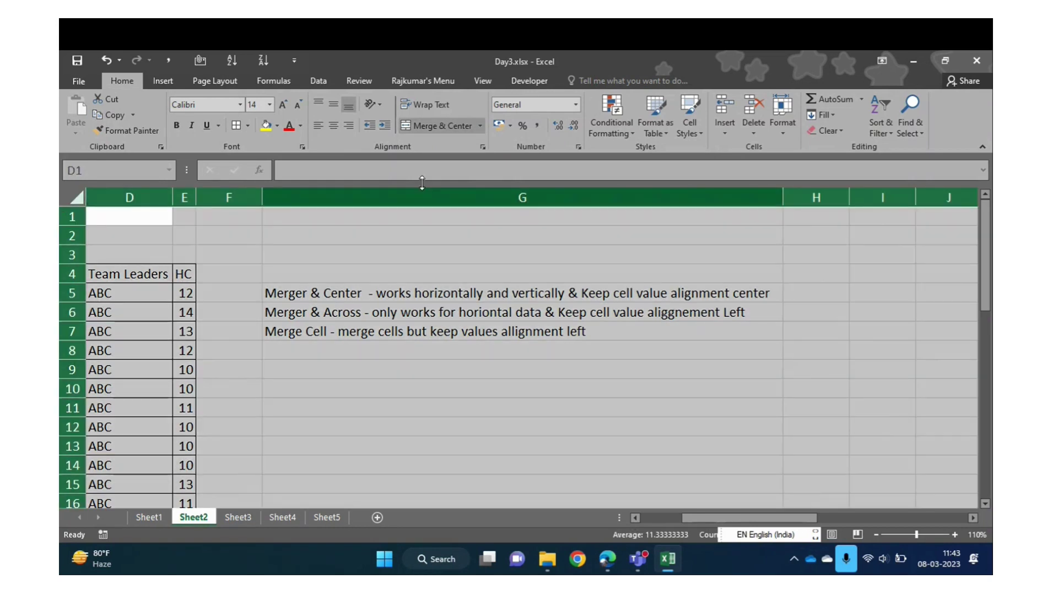
pyautogui.click(482, 126)
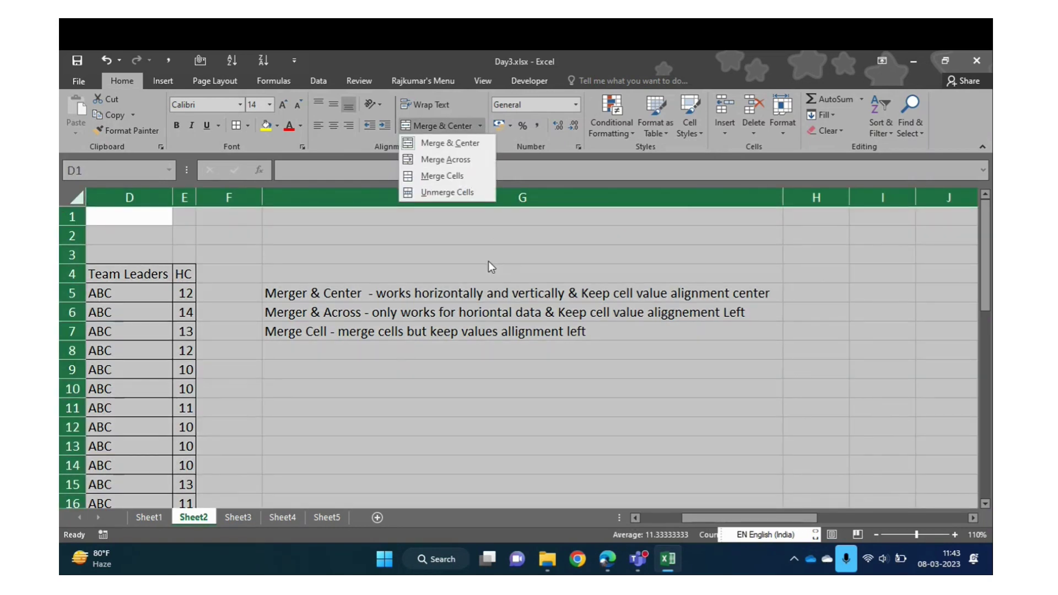
pyautogui.press('Escape')
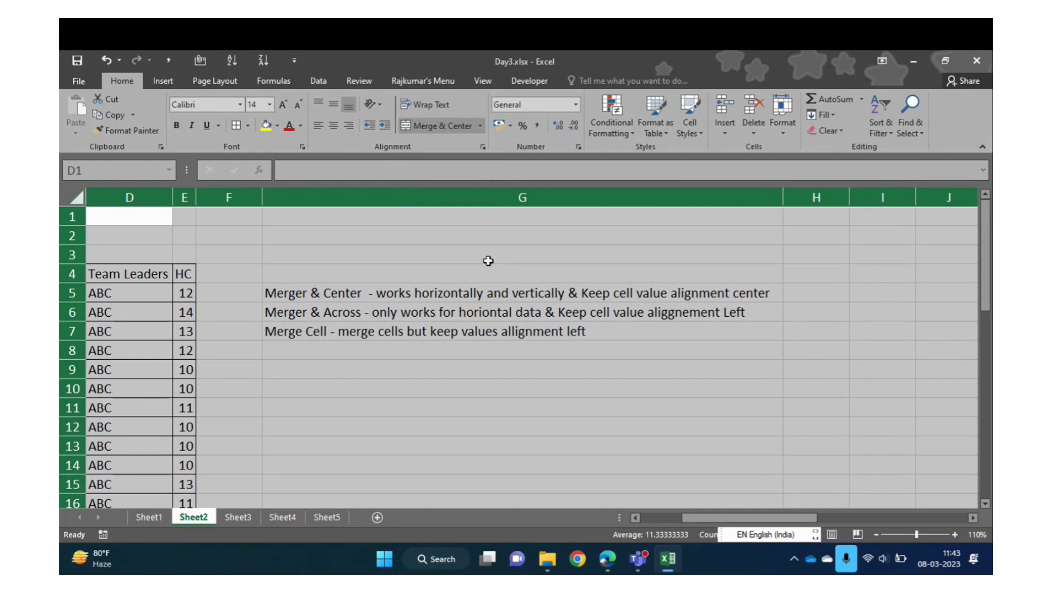
pyautogui.press('Down')
pyautogui.press('Down')
pyautogui.press('Down')
pyautogui.press('Down')
pyautogui.press('Down')
pyautogui.press('Down')
pyautogui.press('Right')
pyautogui.press('Right')
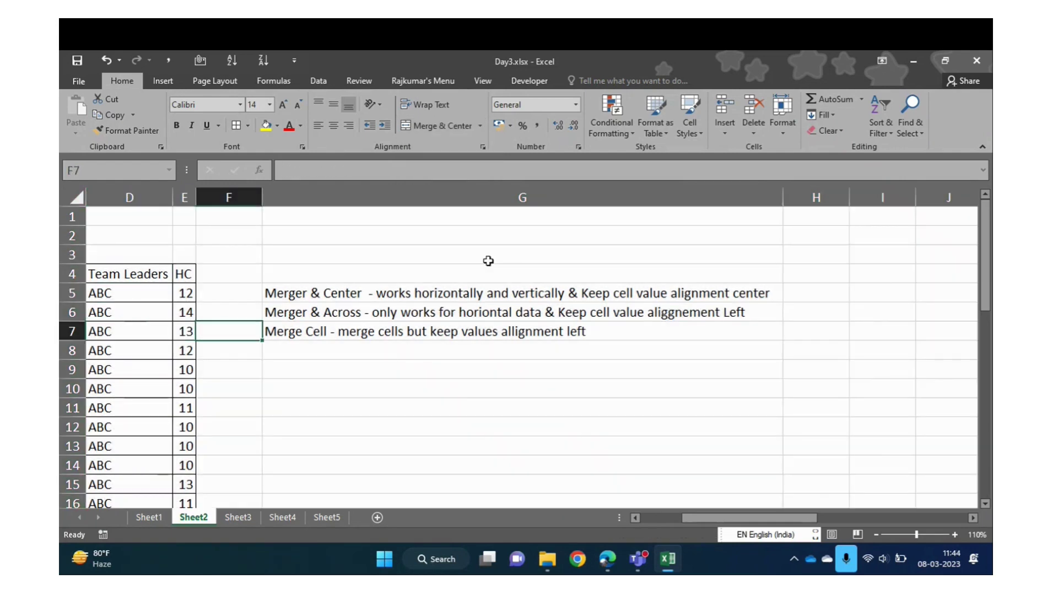
pyautogui.press('Right')
pyautogui.press('Down')
pyautogui.press('Down')
# Merge & Center the Nilesh cells in column B (B17:B28) with Alt+H, M, C
pyautogui.press('Left')
pyautogui.press('Left')
pyautogui.press('Left')
pyautogui.press('Left')
pyautogui.press('Left')
pyautogui.press('Left')
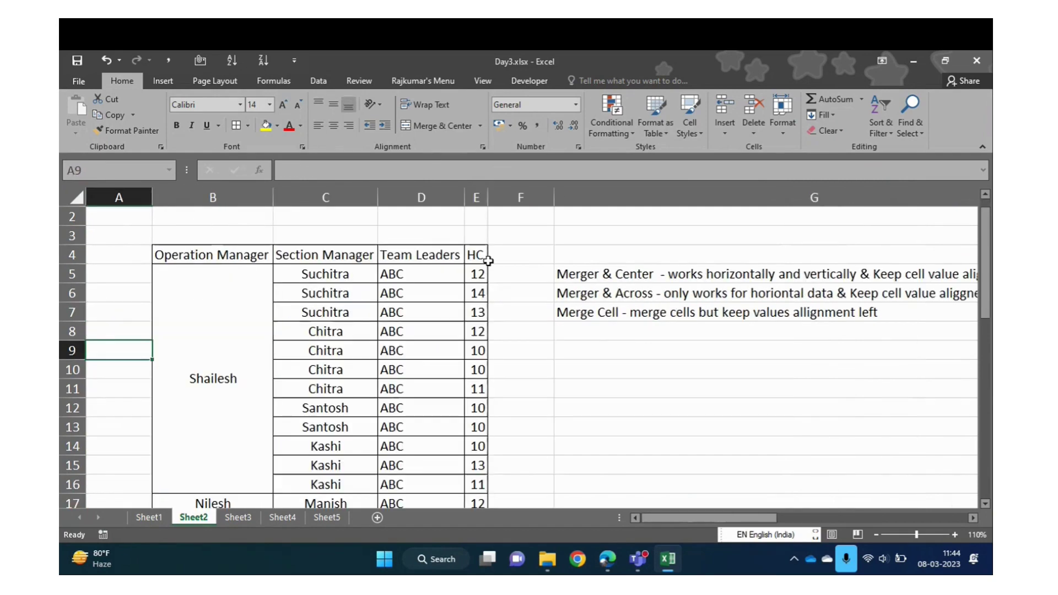
pyautogui.press('Up')
pyautogui.press('Down')
pyautogui.press('Down')
pyautogui.press('Down')
pyautogui.press('Down')
pyautogui.press('Down')
pyautogui.press('Down')
pyautogui.press('Down')
pyautogui.press('Down')
pyautogui.press('Down')
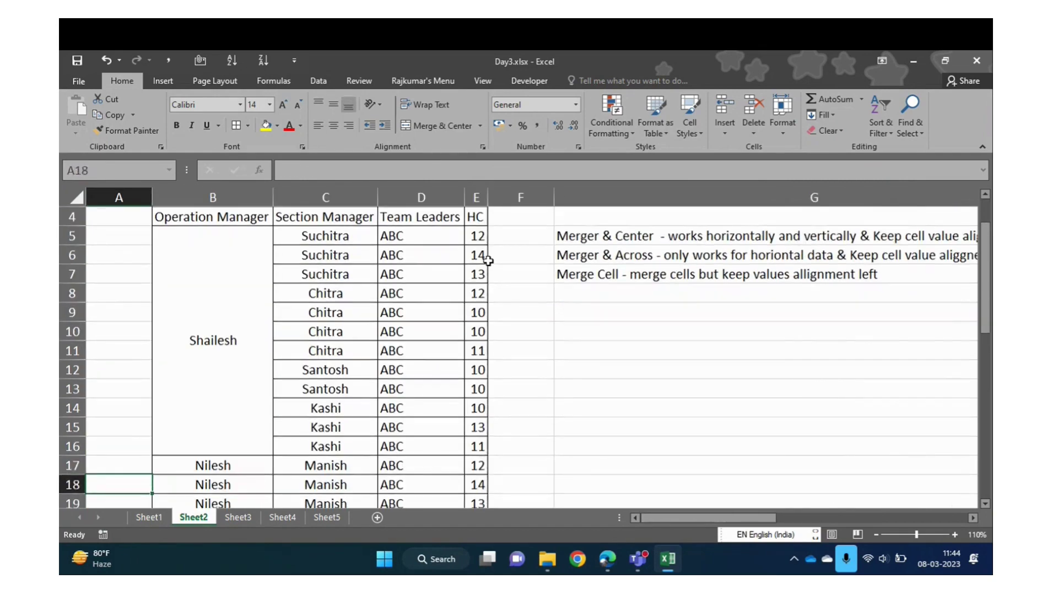
pyautogui.press('Right')
pyautogui.hotkey('shift', 'Down')
pyautogui.hotkey('shift', 'Down')
pyautogui.hotkey('shift', 'Down')
pyautogui.hotkey('shift', 'Down')
pyautogui.hotkey('shift', 'Down')
pyautogui.hotkey('shift', 'Down')
pyautogui.hotkey('shift', 'Down')
pyautogui.hotkey('shift', 'Down')
pyautogui.hotkey('shift', 'Down')
pyautogui.hotkey('shift', 'Down')
pyautogui.hotkey('shift', 'Down')
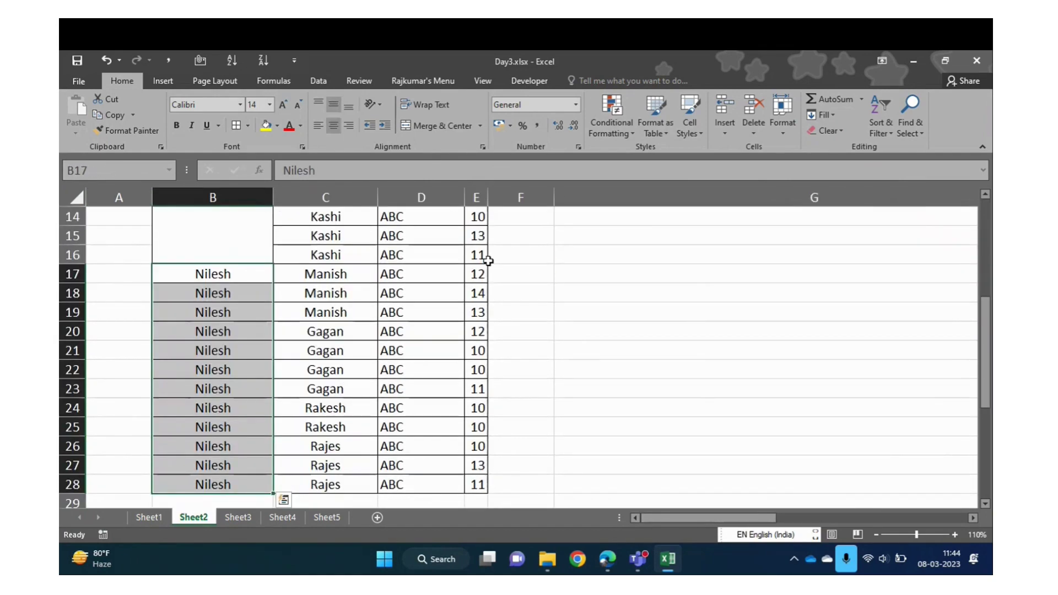
pyautogui.hotkey('alt', 'h')
pyautogui.press('m')
pyautogui.press('c')
pyautogui.press('Return')
# Merge & Center the three Suchitra cells C5:C7 under Section Manager
pyautogui.press('Up')
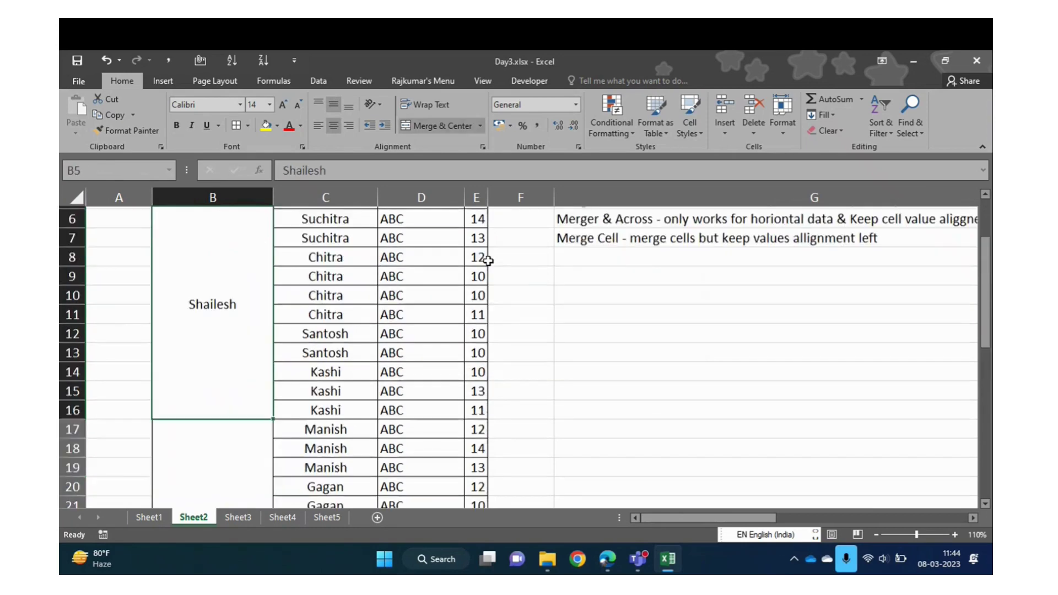
pyautogui.press('Down')
pyautogui.press('Right')
pyautogui.press('Up')
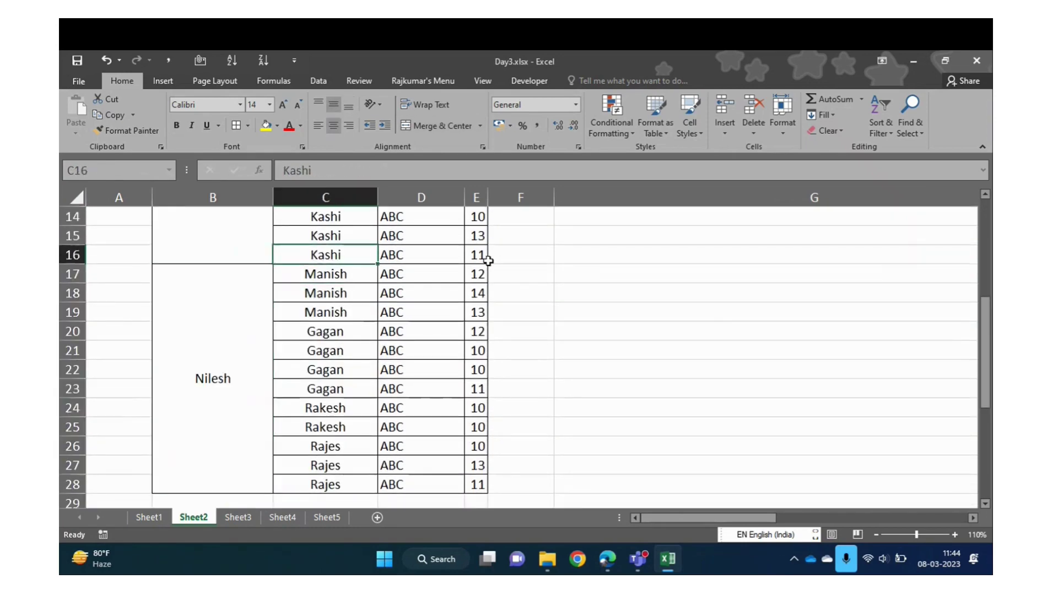
pyautogui.press('Down')
pyautogui.hotkey('shift', 'Down')
pyautogui.hotkey('shift', 'Down')
pyautogui.press('Up')
pyautogui.press('Up')
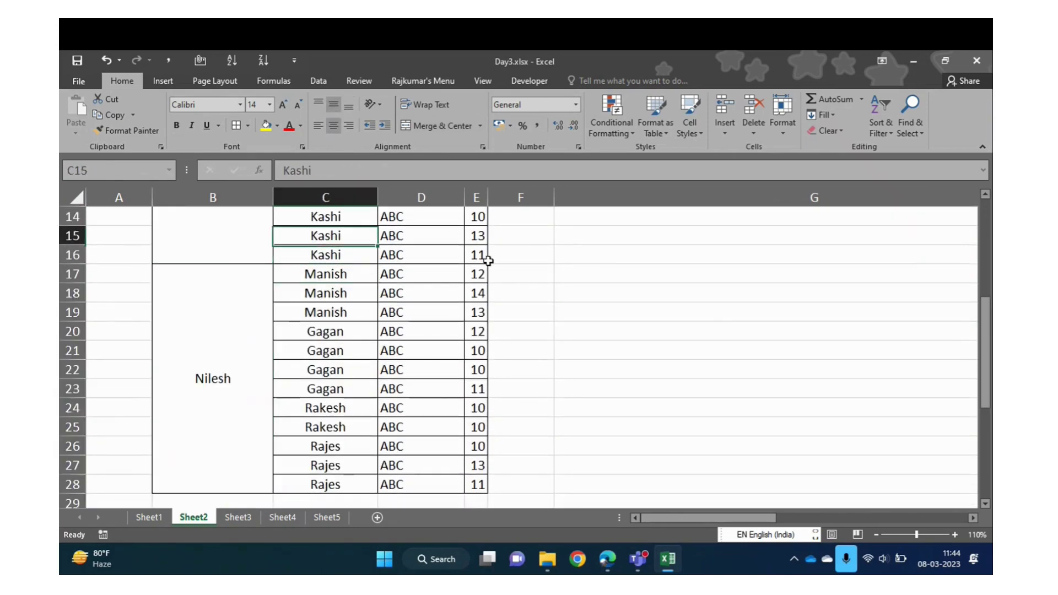
pyautogui.hotkey('ctrl', 'Up')
pyautogui.press('Down')
pyautogui.hotkey('shift', 'Down')
pyautogui.hotkey('shift', 'Down')
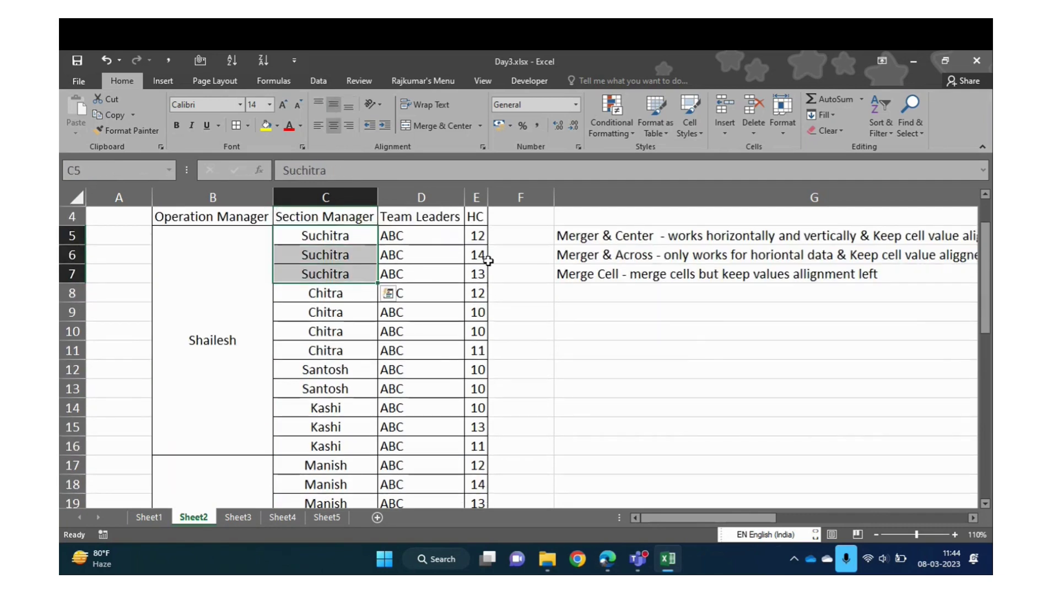
pyautogui.hotkey('alt', 'h')
pyautogui.press('m')
pyautogui.press('c')
pyautogui.press('Return')
# Select the Chitra and Kashi cell ranges, ending on the merged Suchitra cell
pyautogui.press('Down')
pyautogui.hotkey('shift', 'Down')
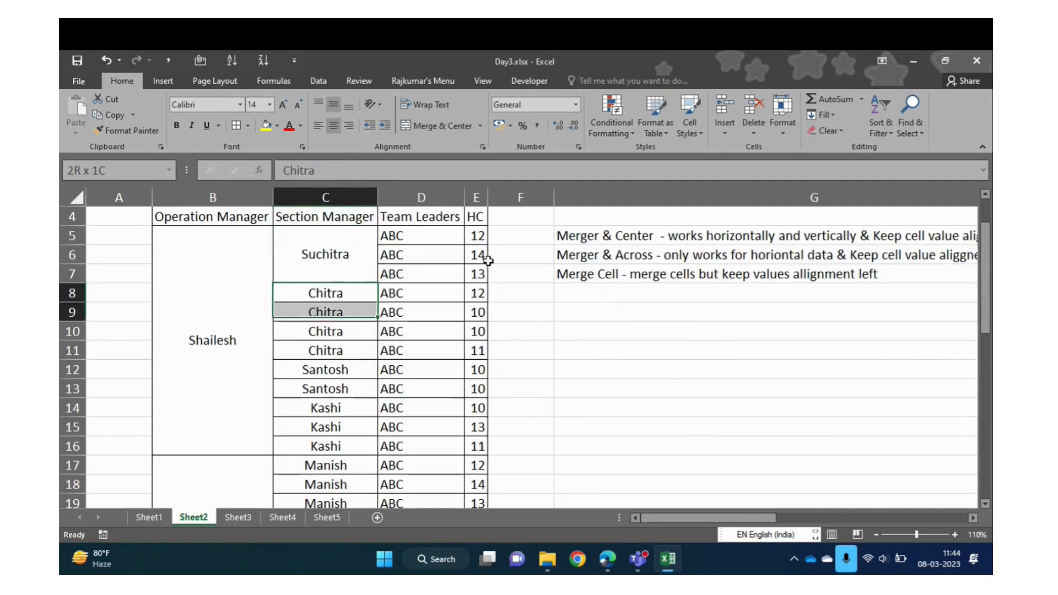
pyautogui.hotkey('shift', 'Down')
pyautogui.hotkey('shift', 'Down')
pyautogui.press('Up')
pyautogui.hotkey('shift', 'Down')
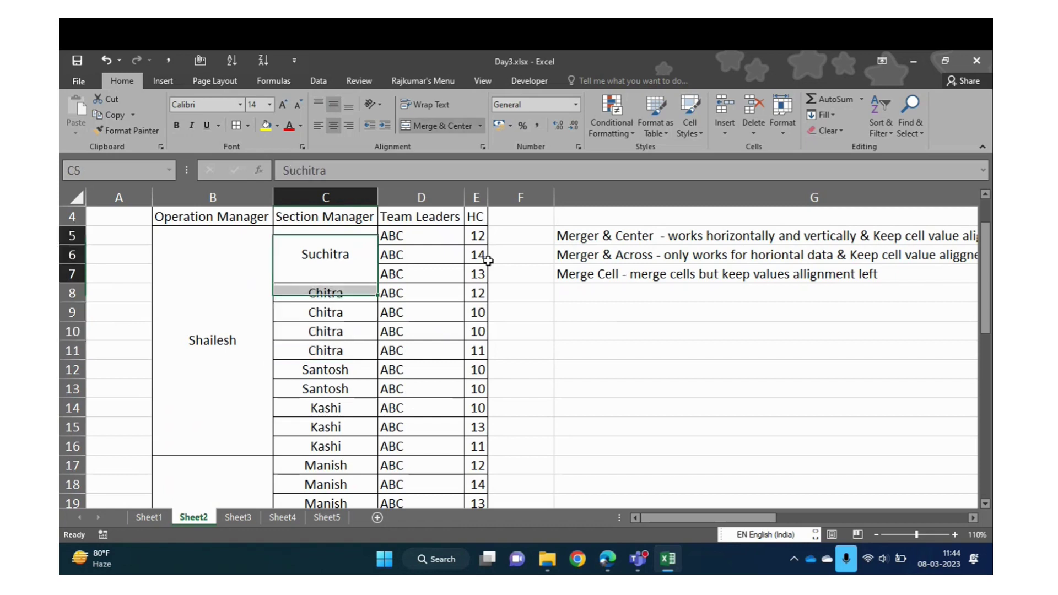
pyautogui.hotkey('shift', 'Up')
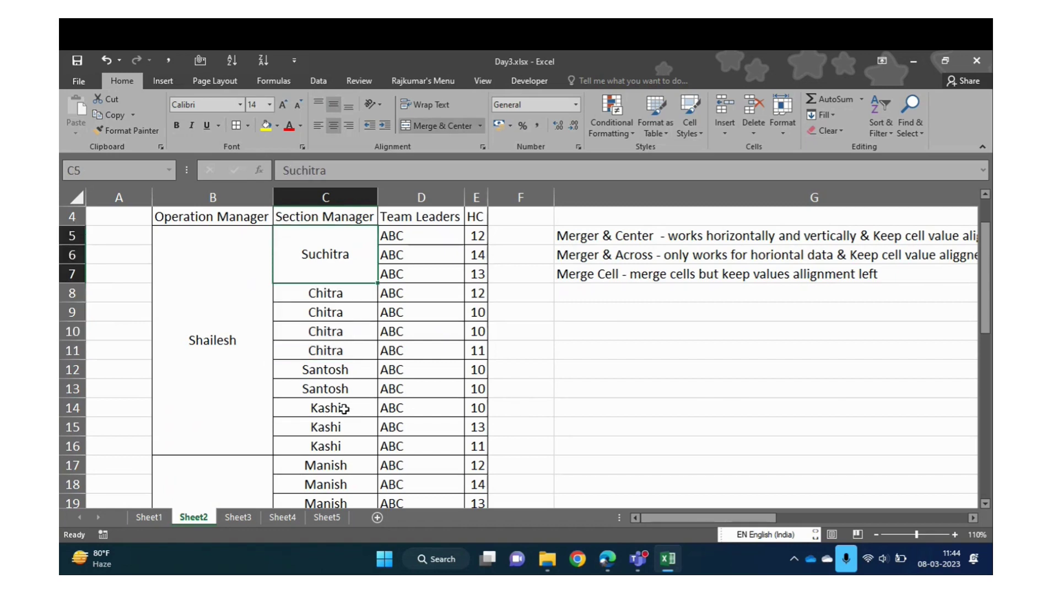
pyautogui.moveTo(344, 408); pyautogui.dragTo(342, 441)
pyautogui.click(340, 253)
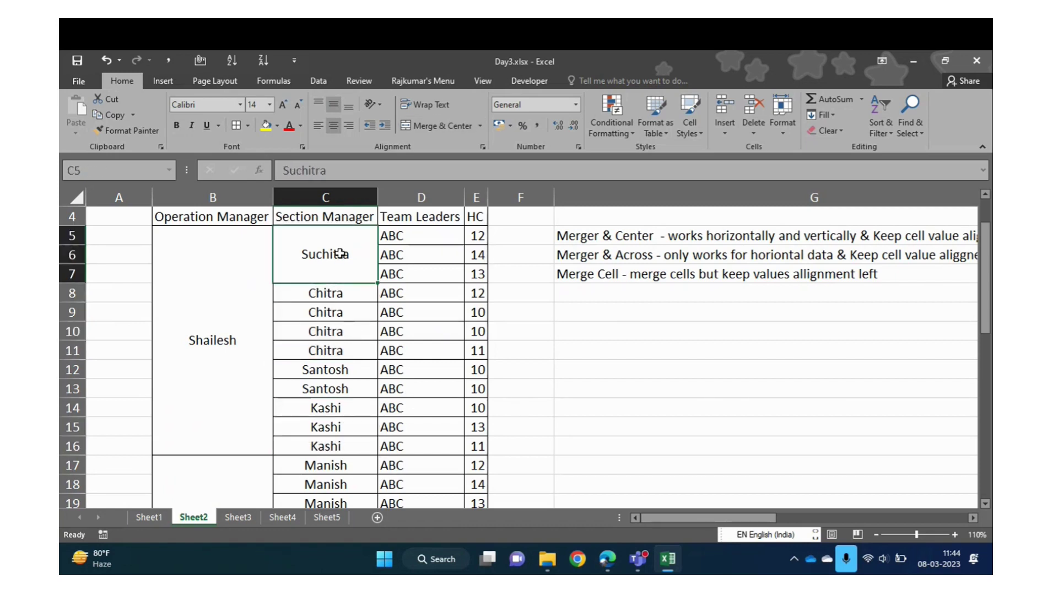
# Paint Suchitra's merged format onto the Kashi cells and merge-and-centre the four Chitra cells
pyautogui.click(138, 131)
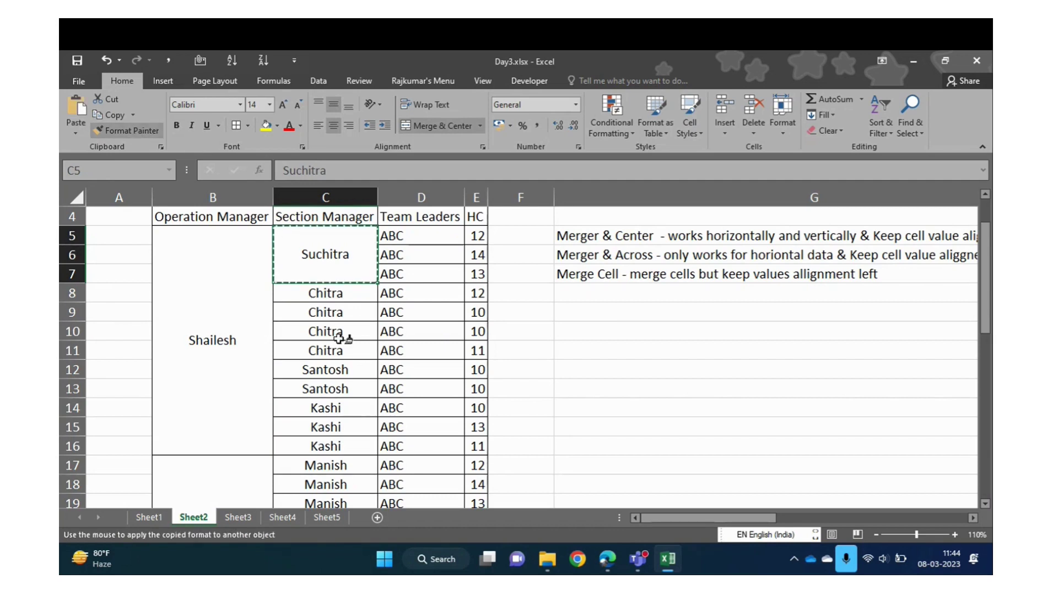
pyautogui.moveTo(326, 408); pyautogui.dragTo(328, 442)
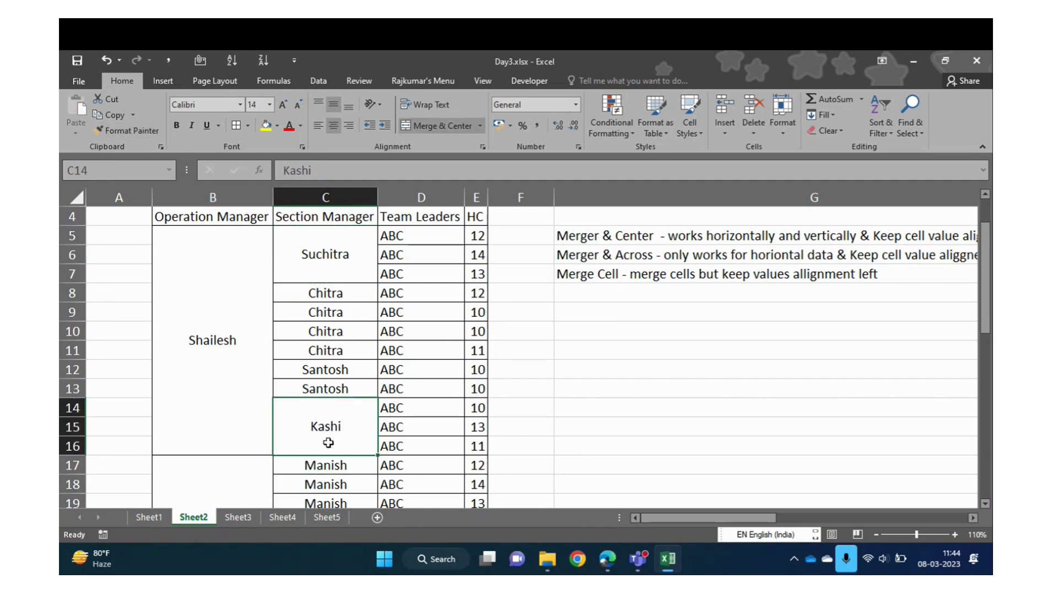
pyautogui.moveTo(338, 298); pyautogui.dragTo(335, 351)
pyautogui.hotkey('alt', 'h')
pyautogui.press('m')
pyautogui.press('c')
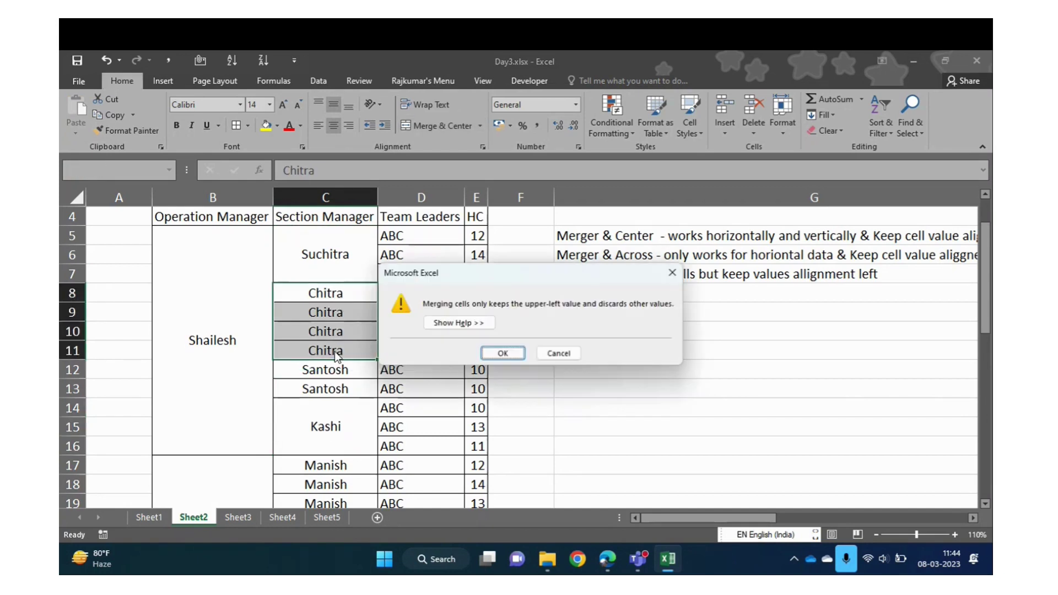
pyautogui.press('Return')
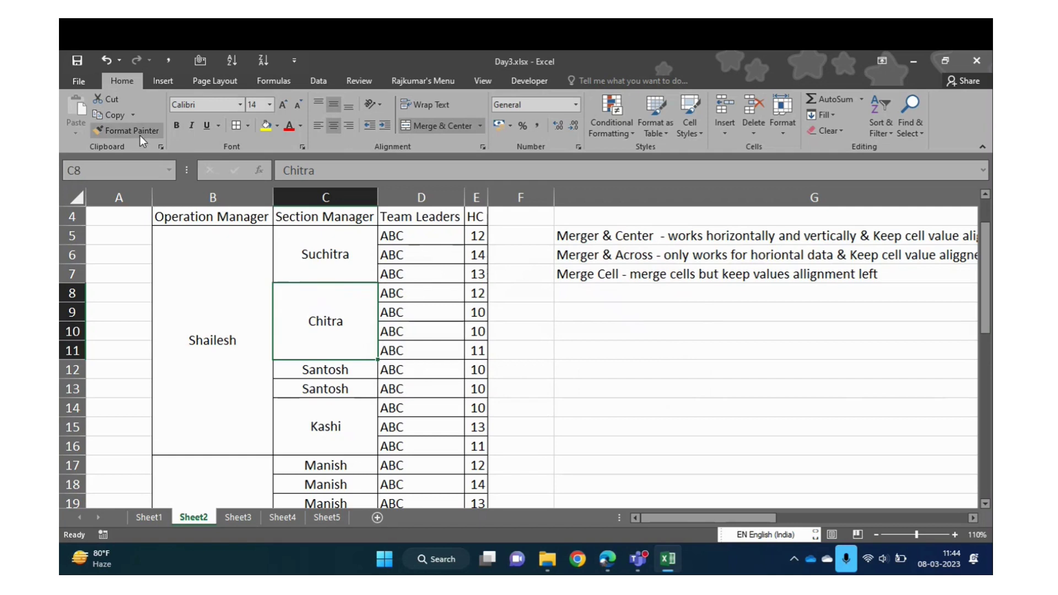
# Paint the merged Chitra cell's format onto the four Gagan cells
pyautogui.click(133, 130)
pyautogui.moveTo(985, 282); pyautogui.dragTo(985, 323)
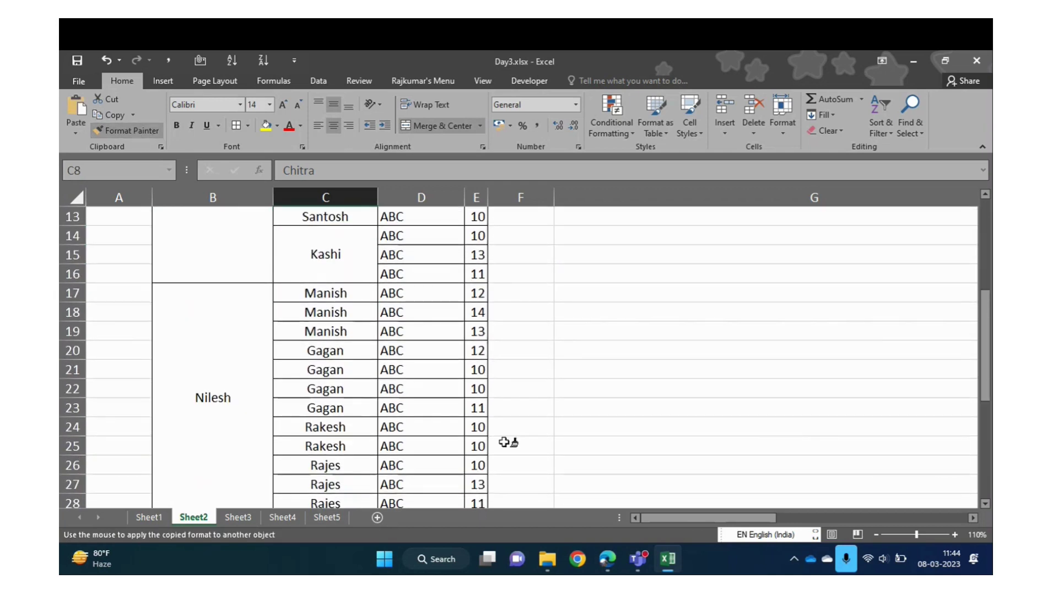
pyautogui.moveTo(346, 352); pyautogui.dragTo(349, 410)
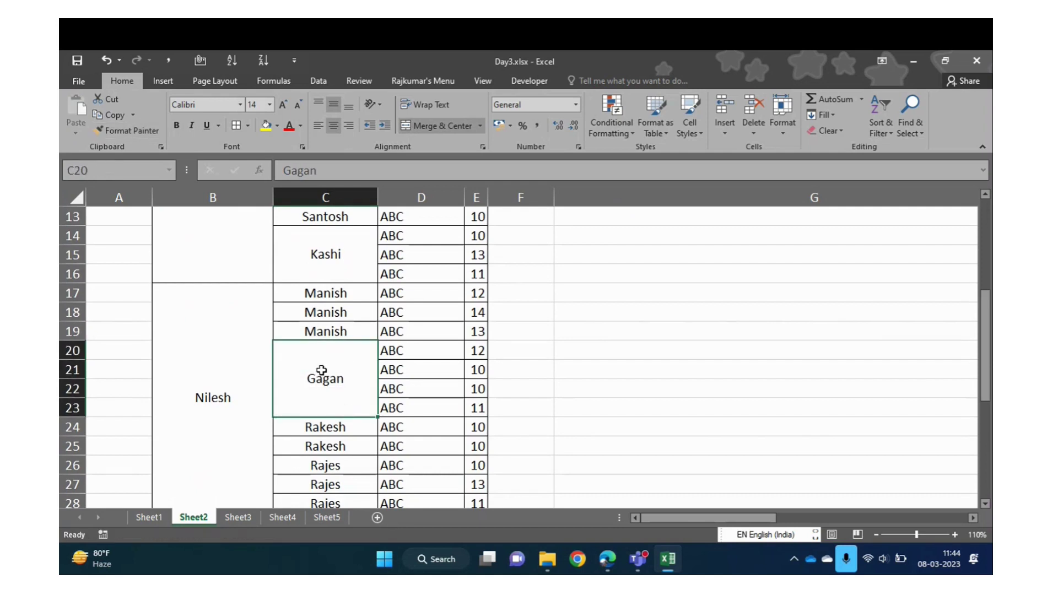
pyautogui.press('Down')
pyautogui.press('Down')
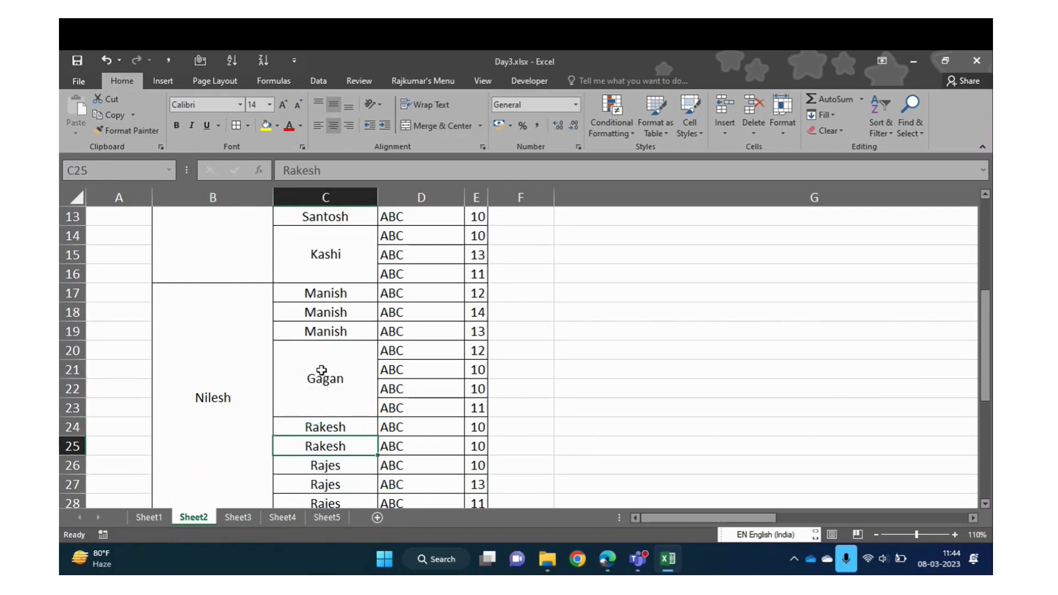
pyautogui.press('Up')
pyautogui.press('Up')
pyautogui.press('Up')
pyautogui.press('Up')
pyautogui.press('Up')
pyautogui.press('Up')
pyautogui.press('Up')
pyautogui.press('Up')
pyautogui.press('Up')
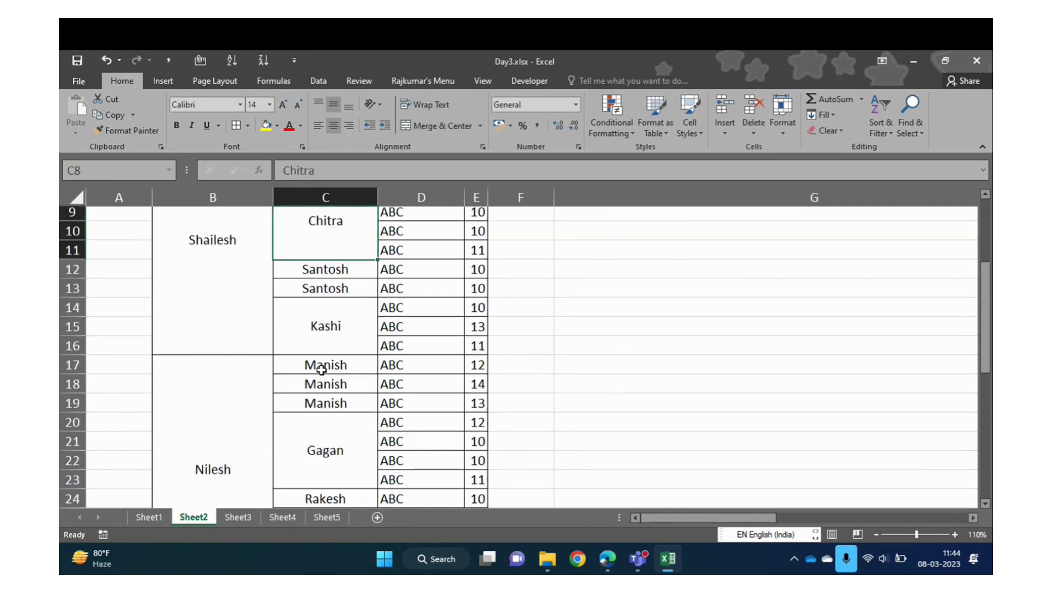
pyautogui.scroll(1, 322, 370)
pyautogui.moveTo(324, 352); pyautogui.dragTo(323, 370)
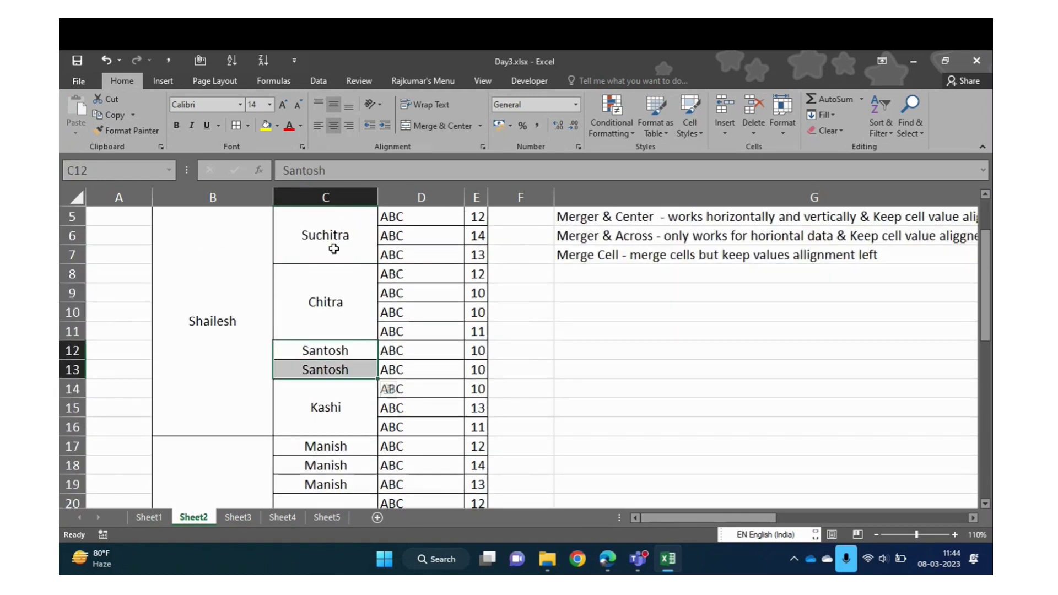
# Merge and centre the two Santosh cells, keeping only the first value
pyautogui.hotkey('alt', 'h')
pyautogui.press('m')
pyautogui.press('c')
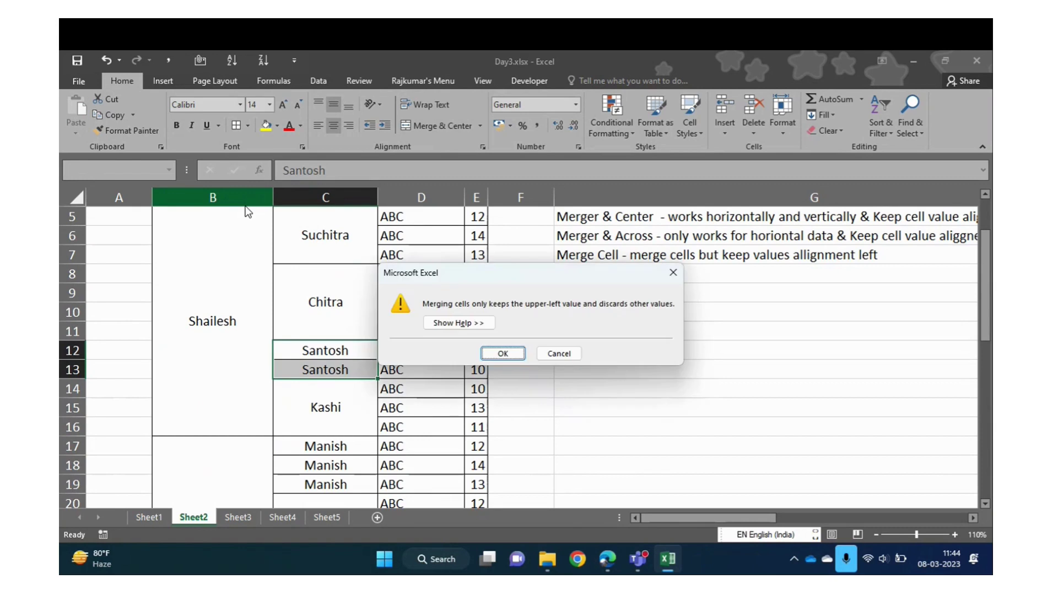
pyautogui.press('Return')
# Copy the merged formatting of C5:C16 onto C17:C28 and check the merged blocks
pyautogui.press('Up')
pyautogui.press('Up')
pyautogui.press('Up')
pyautogui.press('Up')
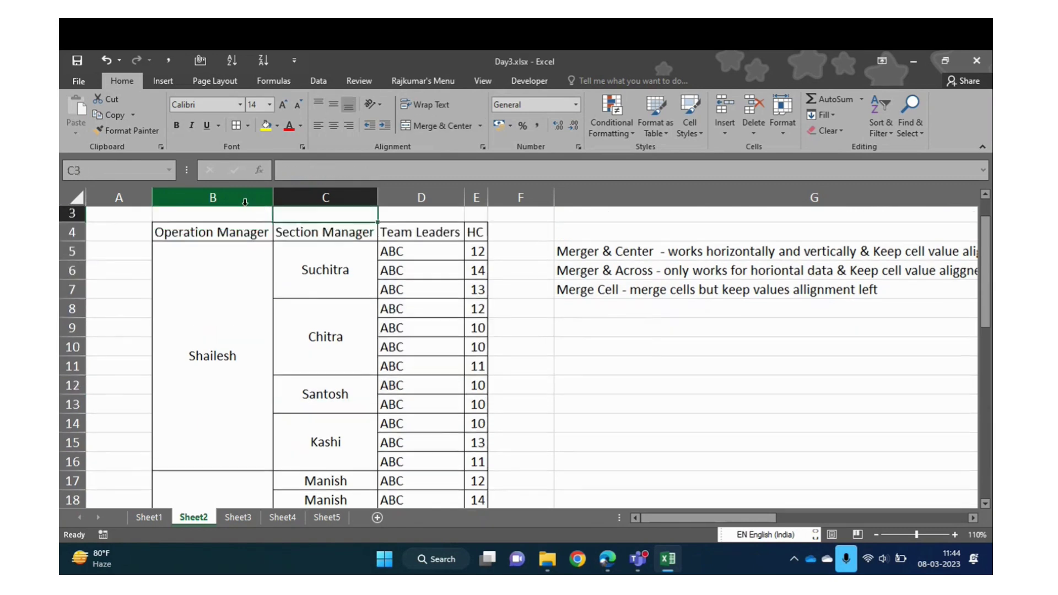
pyautogui.press('Down')
pyautogui.press('Down')
pyautogui.hotkey('shift', 'Down')
pyautogui.hotkey('shift', 'Down')
pyautogui.hotkey('shift', 'Down')
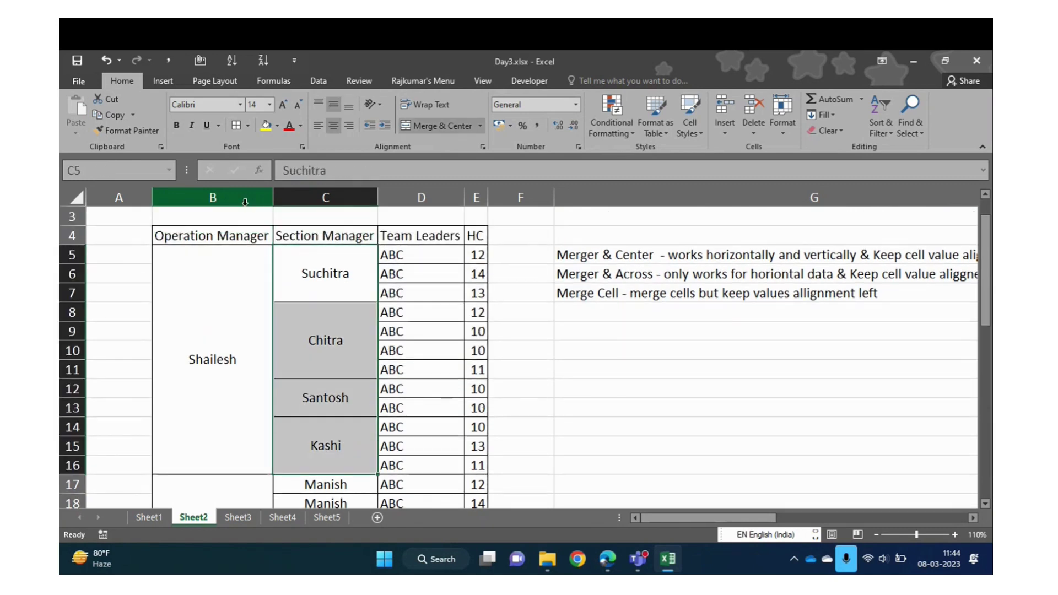
pyautogui.click(127, 131)
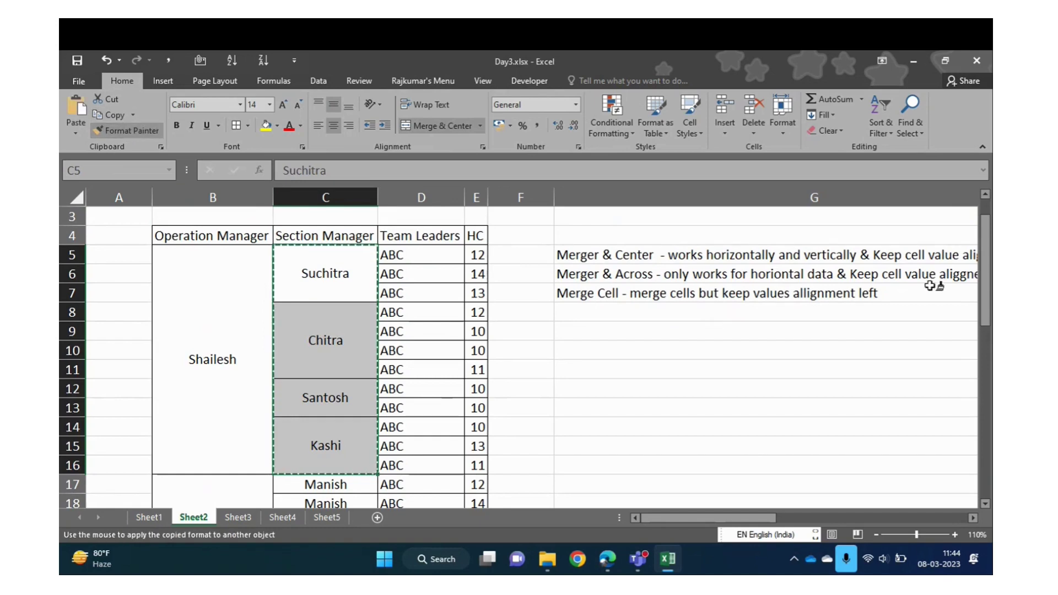
pyautogui.moveTo(984, 302); pyautogui.dragTo(990, 398)
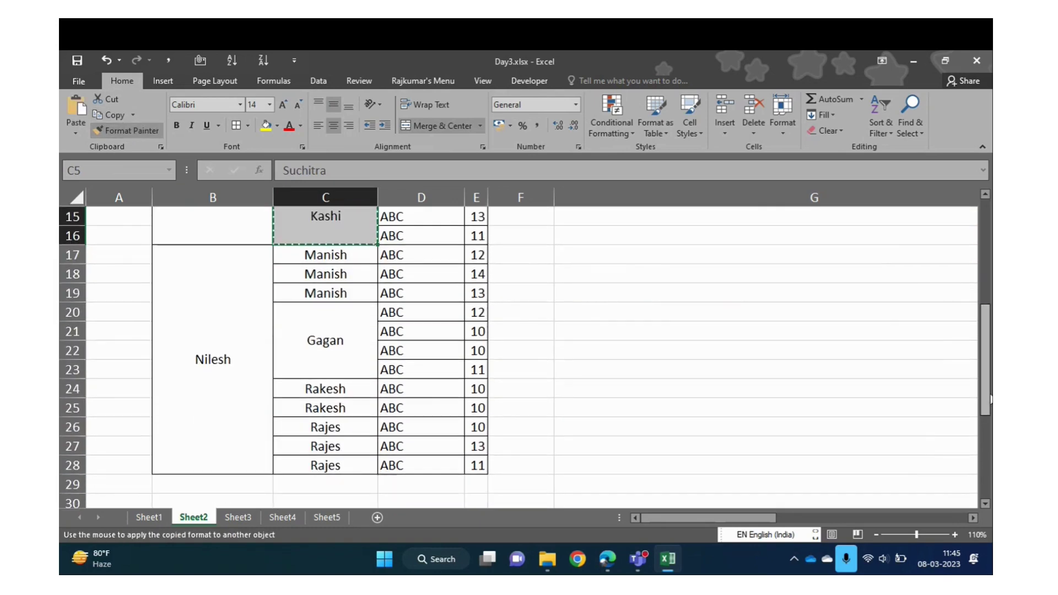
pyautogui.click(351, 256)
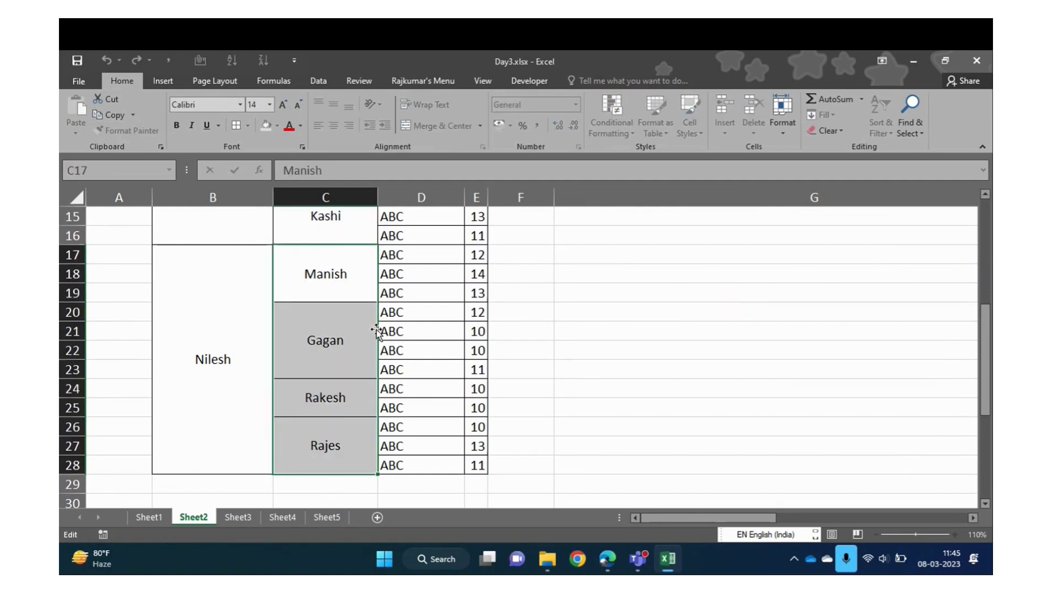
pyautogui.click(337, 364)
pyautogui.click(340, 445)
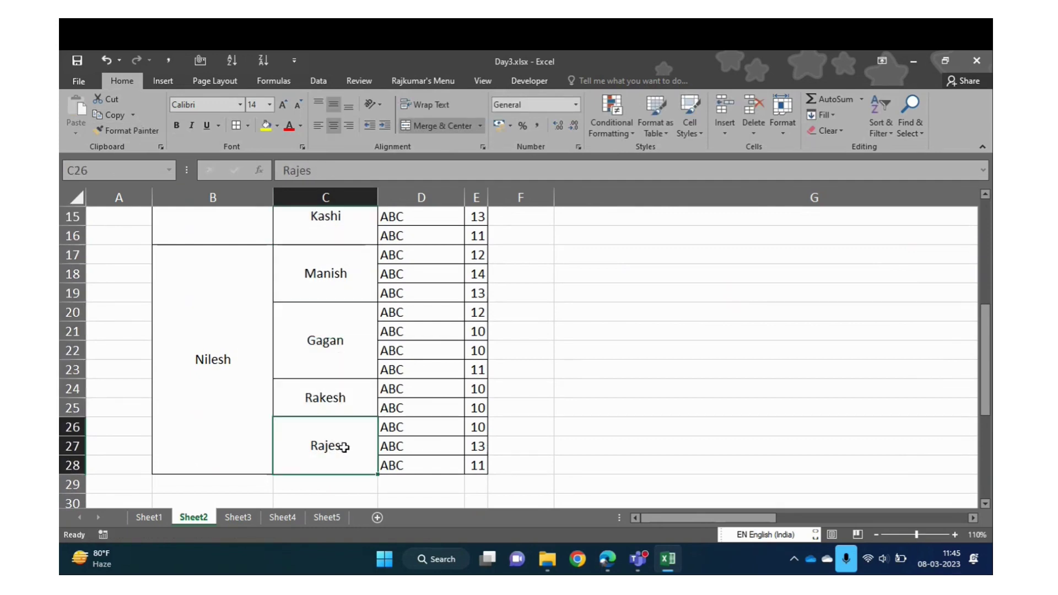
pyautogui.click(346, 275)
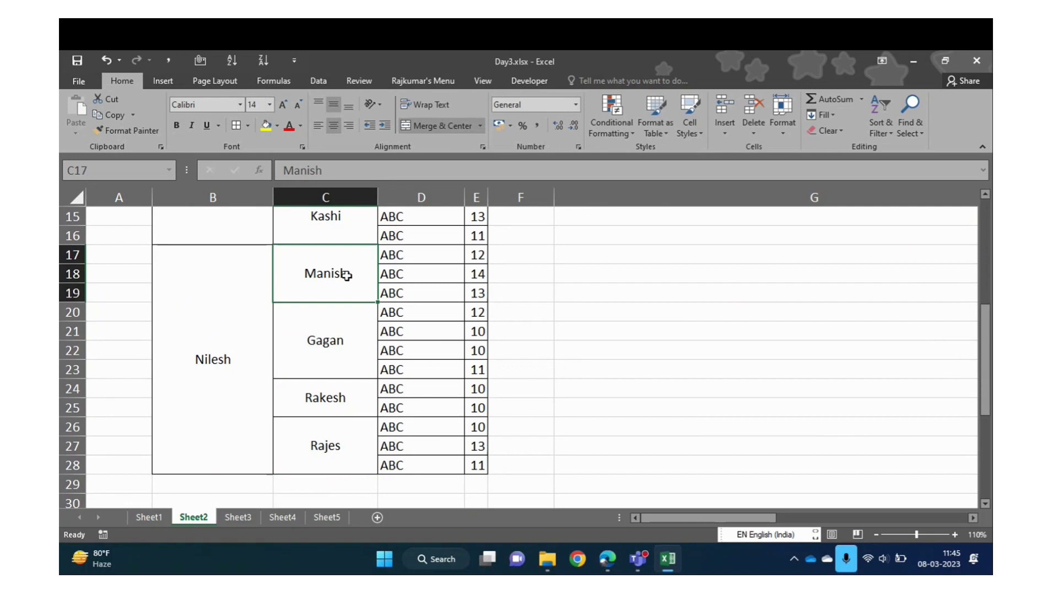
# Correct the name Rajes to Rajesh in C26
pyautogui.click(346, 449)
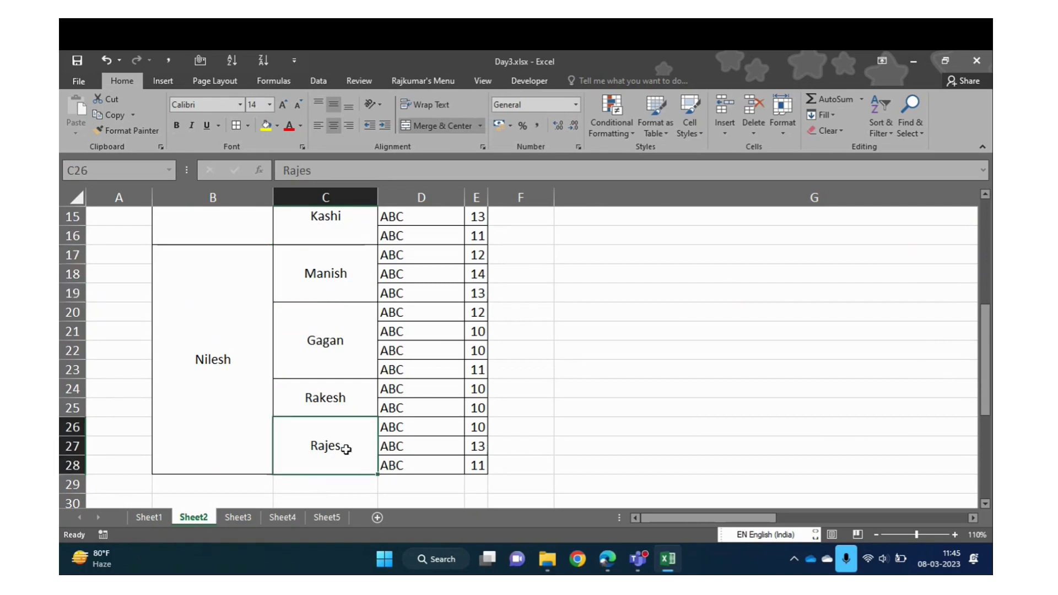
pyautogui.click(349, 172)
pyautogui.write('h')
pyautogui.press('Return')
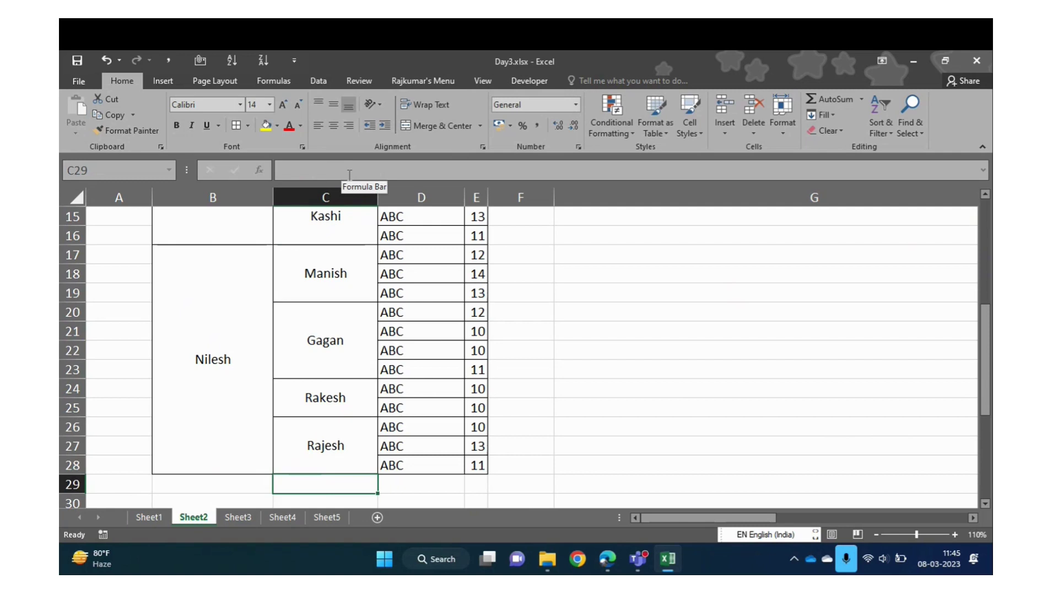
pyautogui.press('Up')
pyautogui.press('Up')
pyautogui.press('Up')
pyautogui.press('Up')
pyautogui.press('Up')
pyautogui.press('Up')
pyautogui.press('Up')
pyautogui.press('Up')
pyautogui.press('Up')
pyautogui.press('Up')
pyautogui.press('Up')
pyautogui.press('Up')
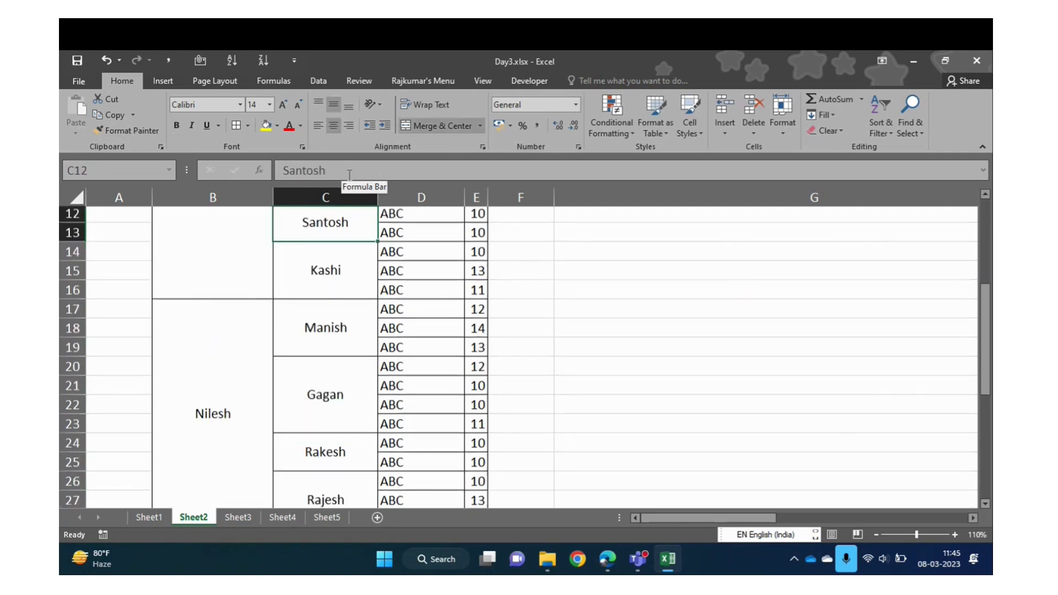
pyautogui.press('Left')
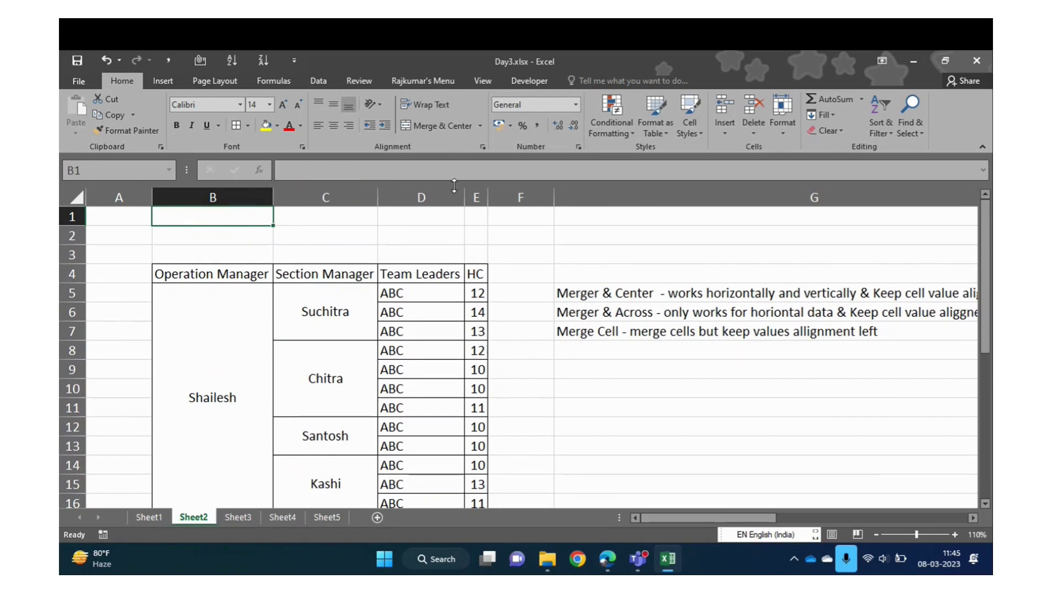
pyautogui.click(481, 126)
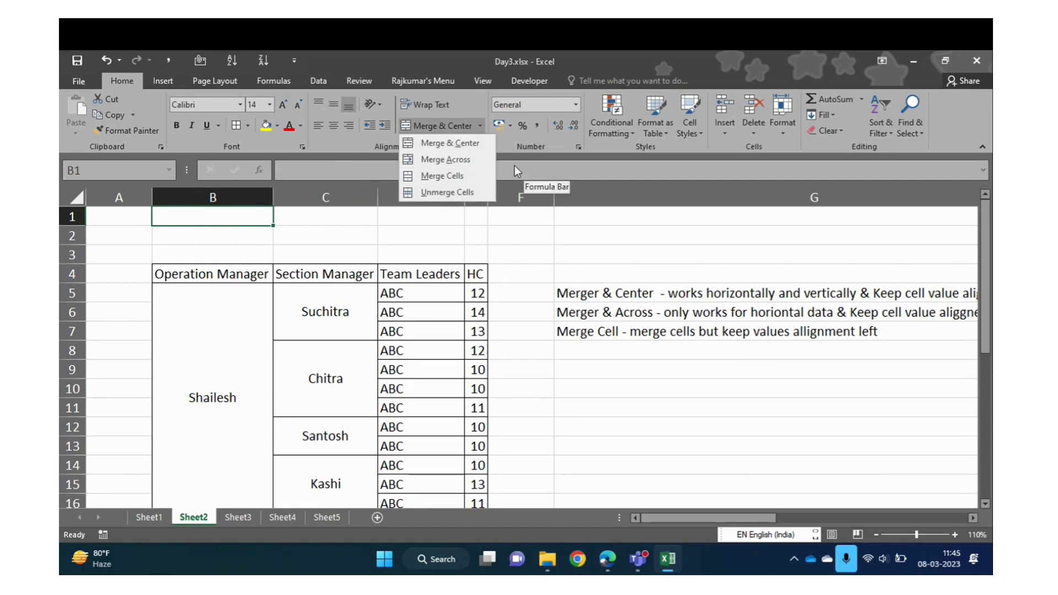
pyautogui.click(467, 93)
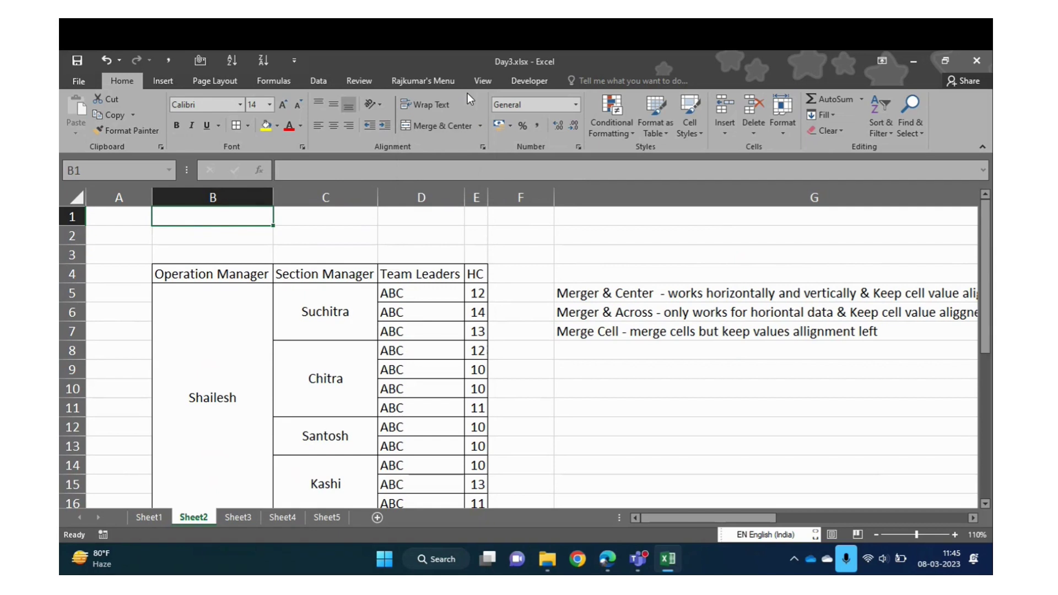
pyautogui.click(483, 146)
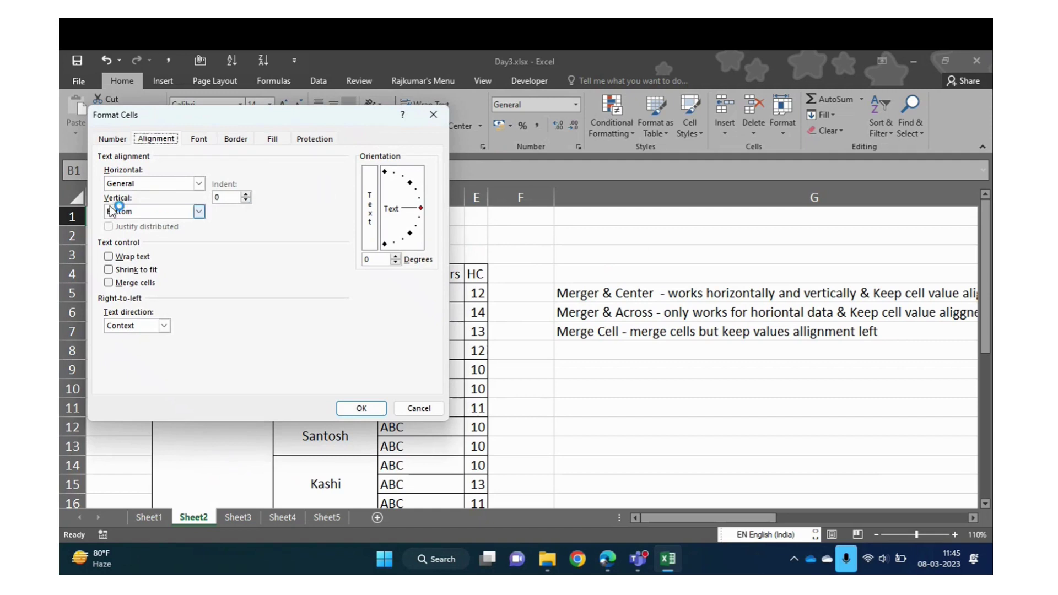
pyautogui.click(109, 283)
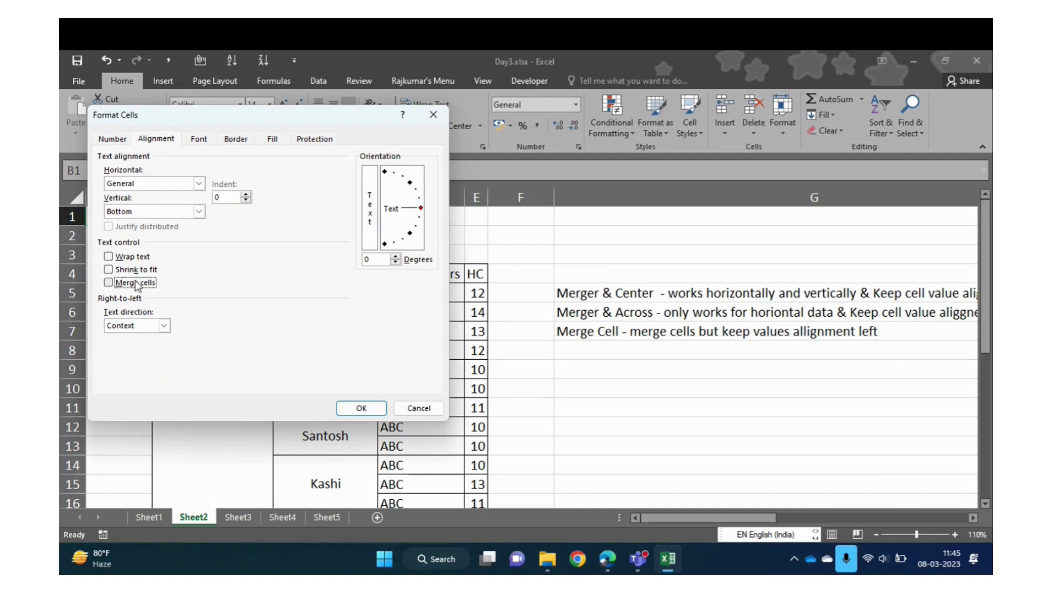
pyautogui.click(110, 257)
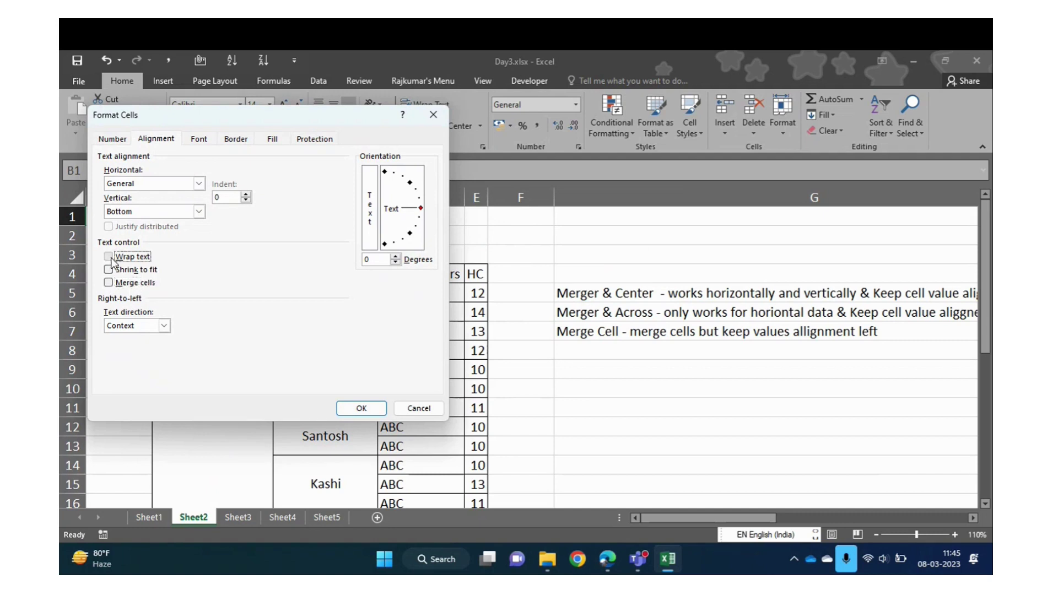
pyautogui.click(109, 257)
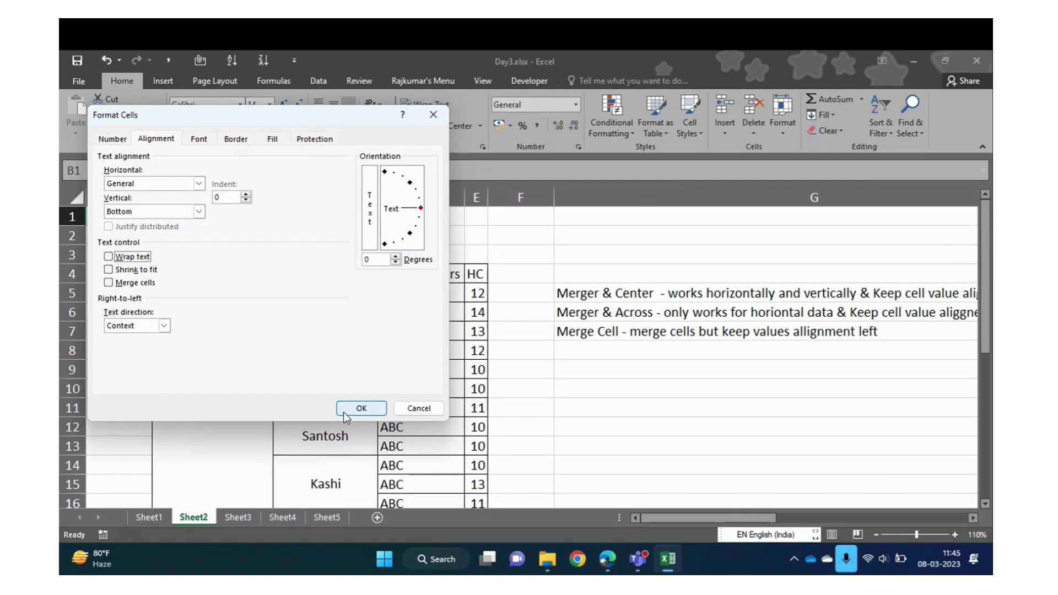
pyautogui.click(432, 410)
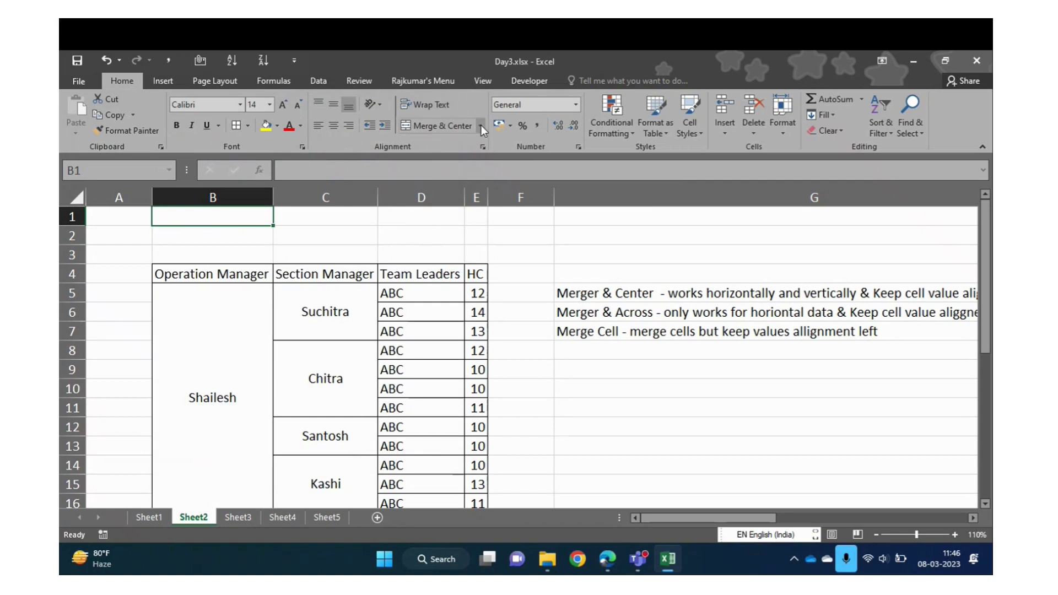
# Rename Sheet3 to 'Number Formatting'
pyautogui.click(481, 125)
pyautogui.click(592, 346)
pyautogui.press('Down')
pyautogui.press('Down')
pyautogui.press('Down')
pyautogui.press('Right')
pyautogui.press('Down')
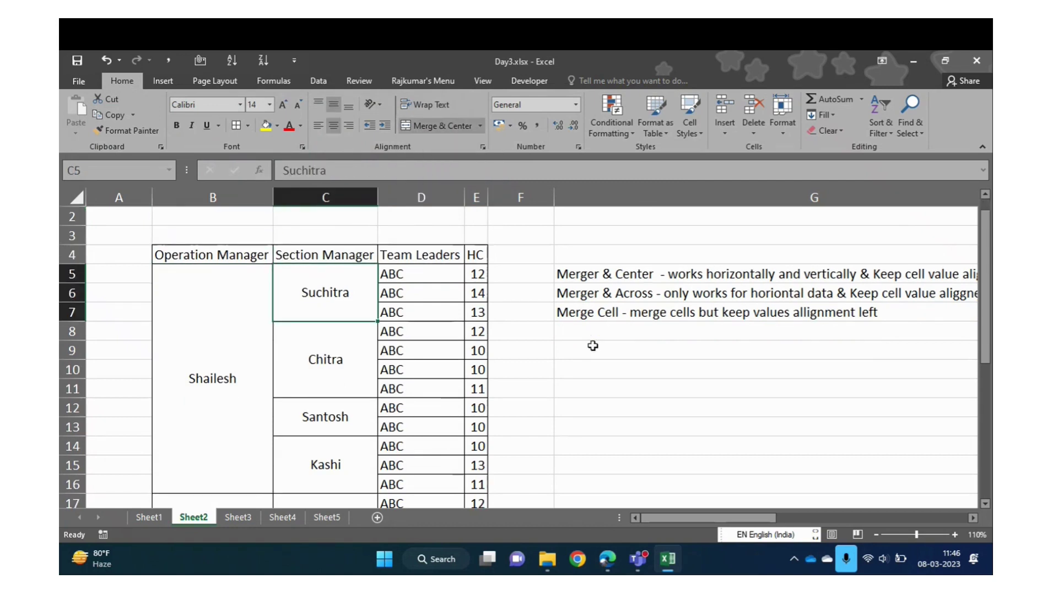
pyautogui.click(243, 521)
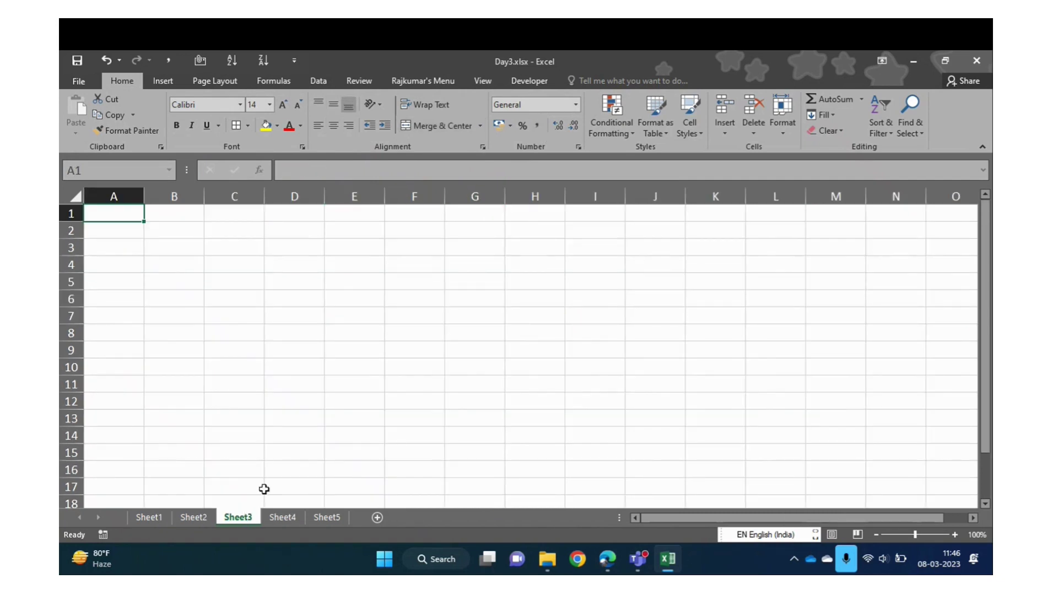
pyautogui.doubleClick(240, 520)
pyautogui.write('Nu')
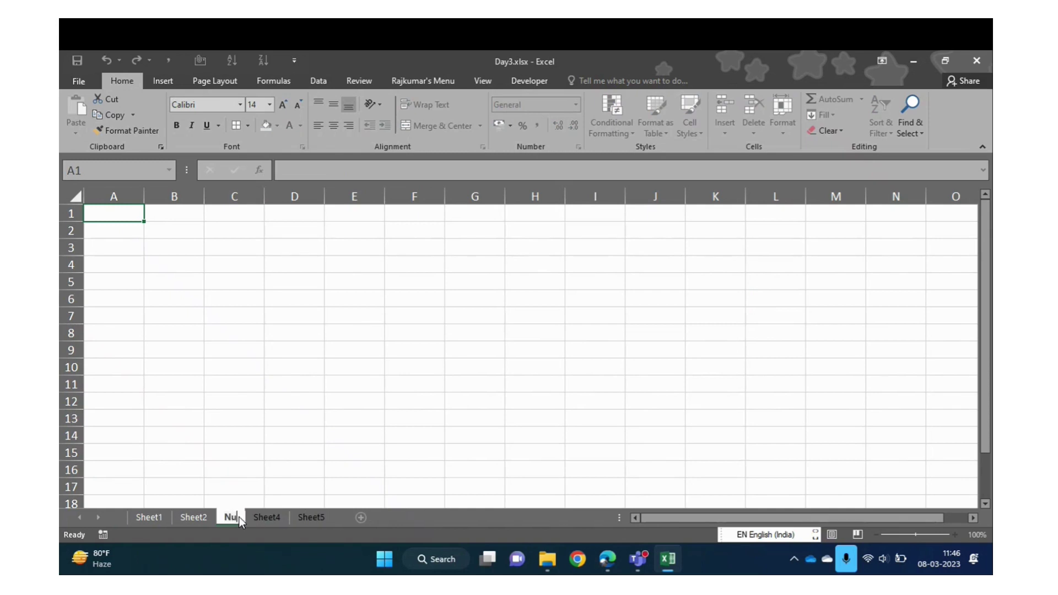
pyautogui.write('mber Fro')
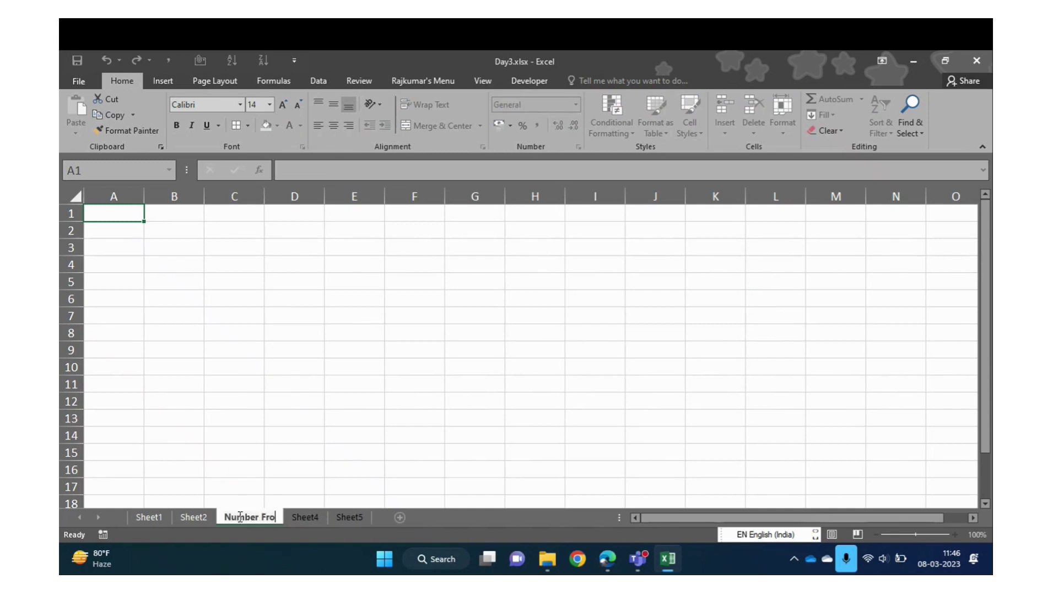
pyautogui.write('rmatting')
pyautogui.press('Return')
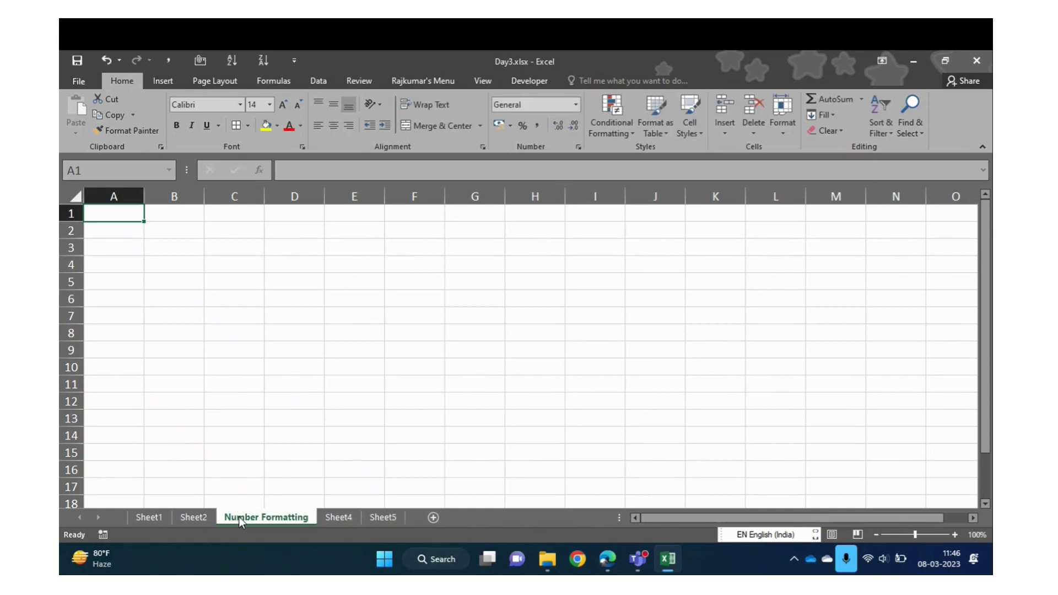
# Rename Sheet2 to 'Merge cells'
pyautogui.click(196, 519)
pyautogui.doubleClick(196, 516)
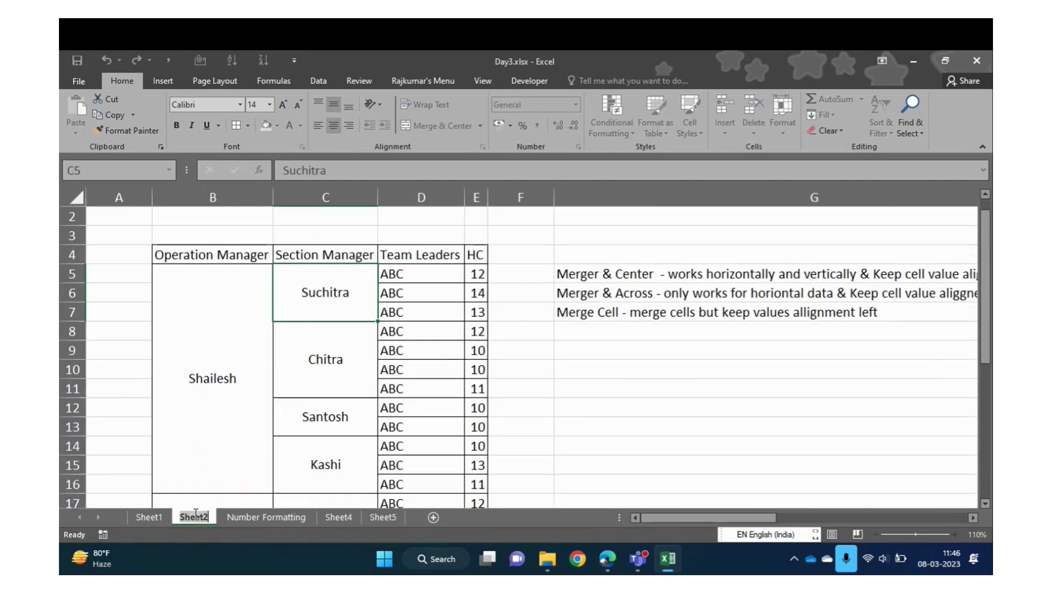
pyautogui.write('Merge and CE')
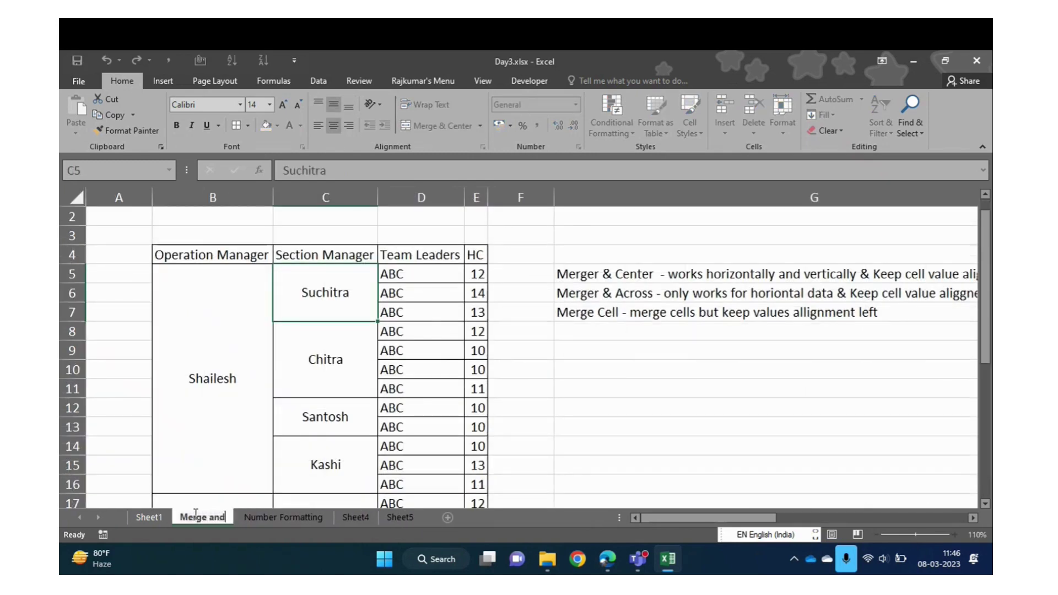
pyautogui.press('BackSpace')
pyautogui.press('BackSpace')
pyautogui.press('BackSpace')
pyautogui.press('BackSpace')
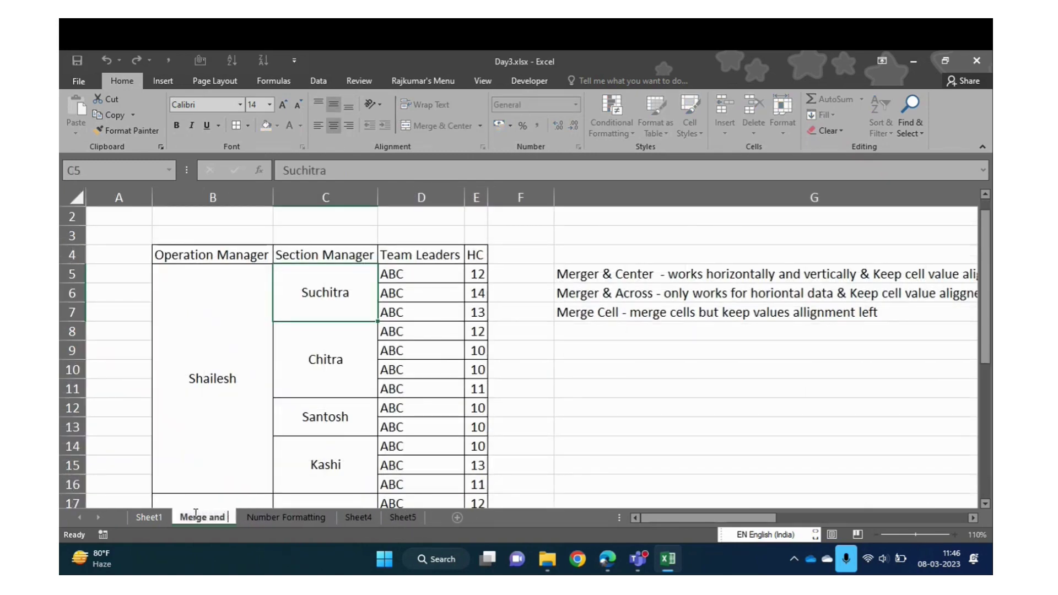
pyautogui.press('BackSpace')
pyautogui.press('BackSpace')
pyautogui.write('cells')
pyautogui.press('Return')
# Rename Sheet1 to 'Wrap Text' and show the empty Number Formatting sheet
pyautogui.click(148, 518)
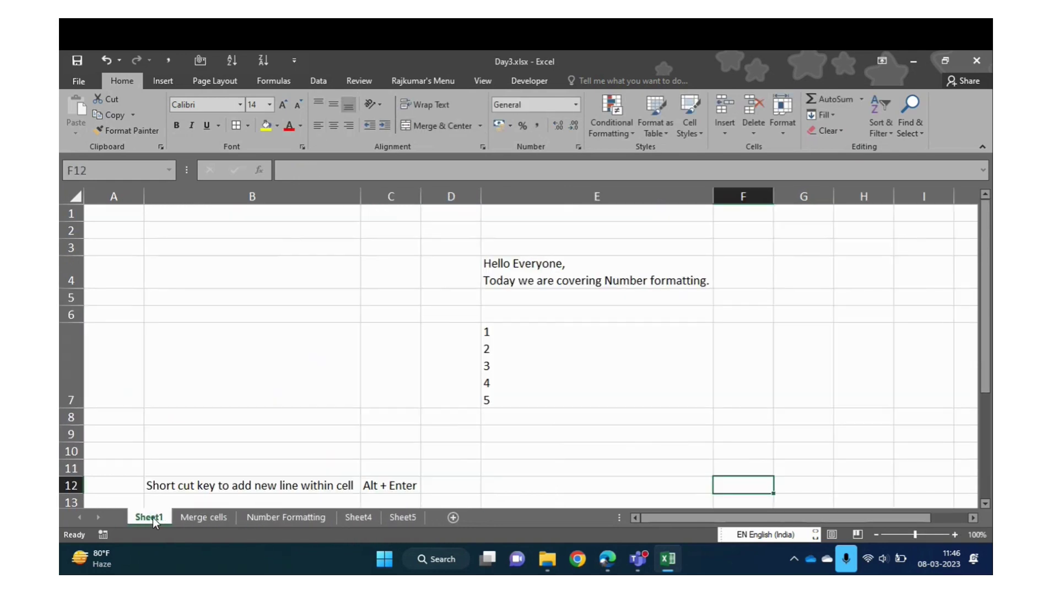
pyautogui.write('Wrap Text')
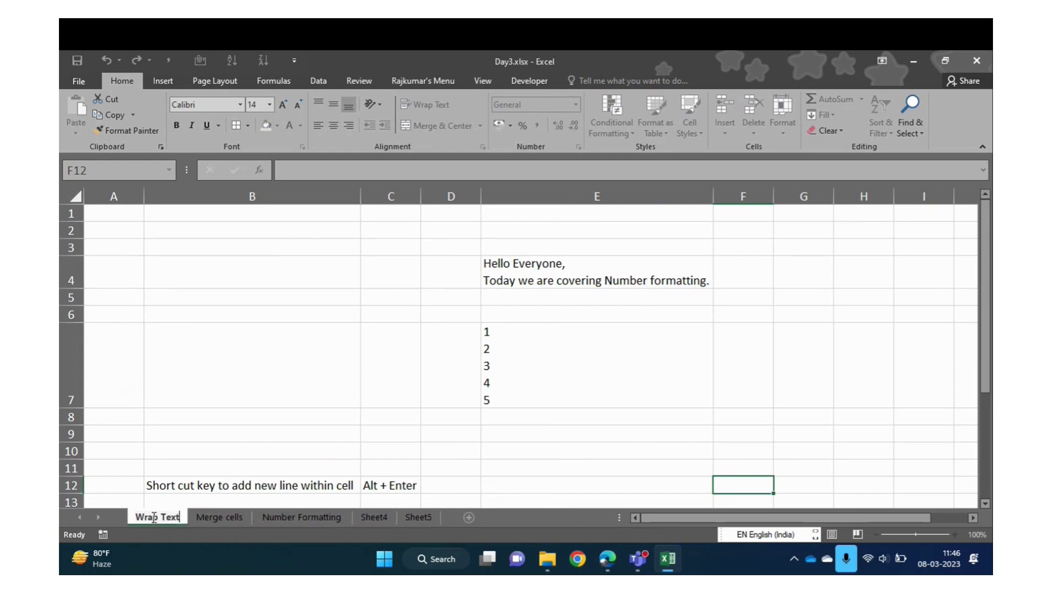
pyautogui.press('Return')
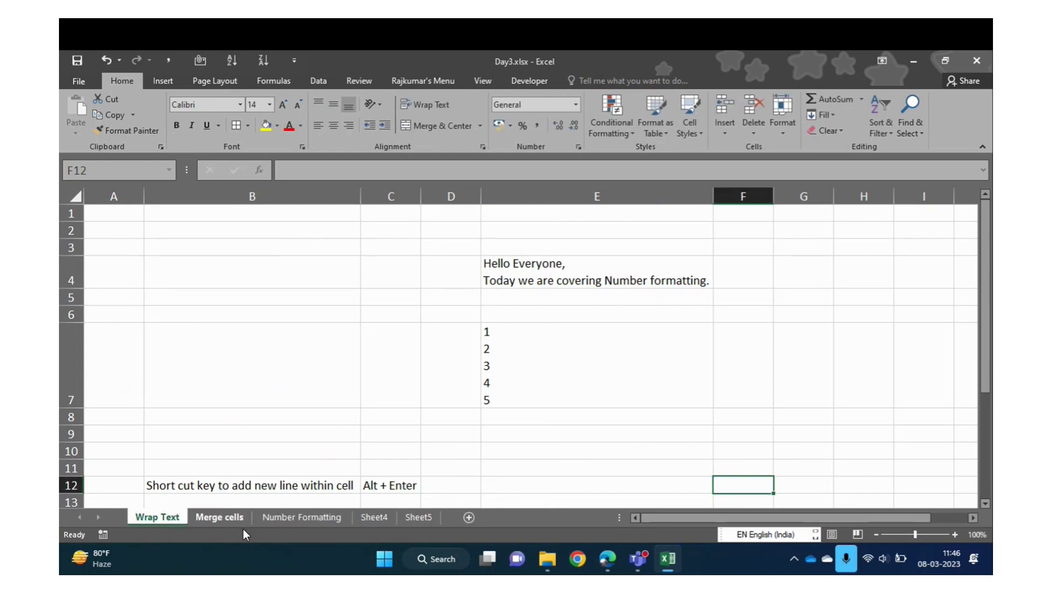
pyautogui.click(340, 518)
pyautogui.click(293, 364)
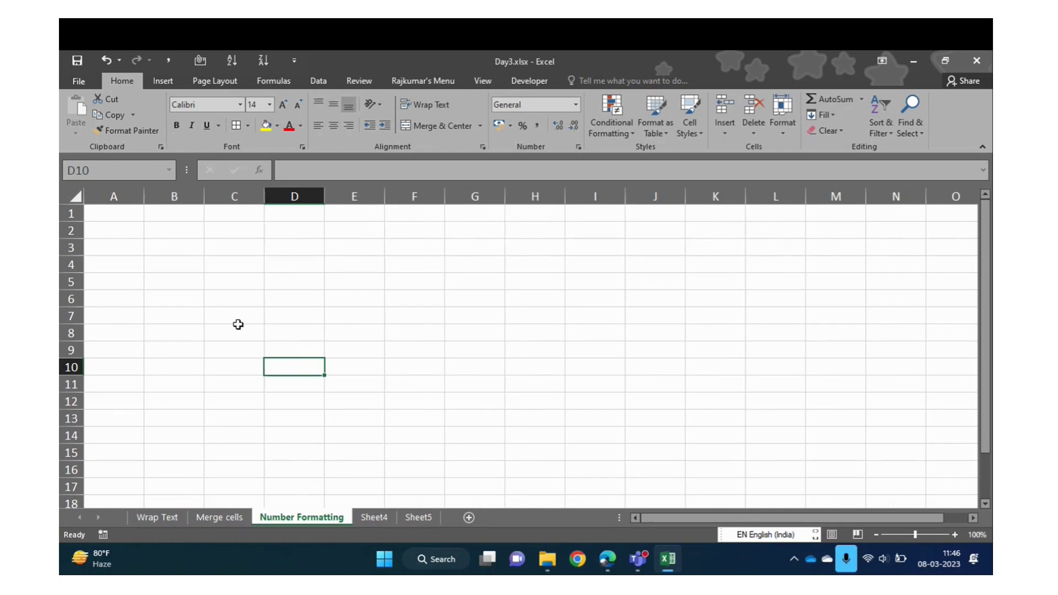
# Browse the number formats list, then enter the heading Name in A1
pyautogui.click(575, 104)
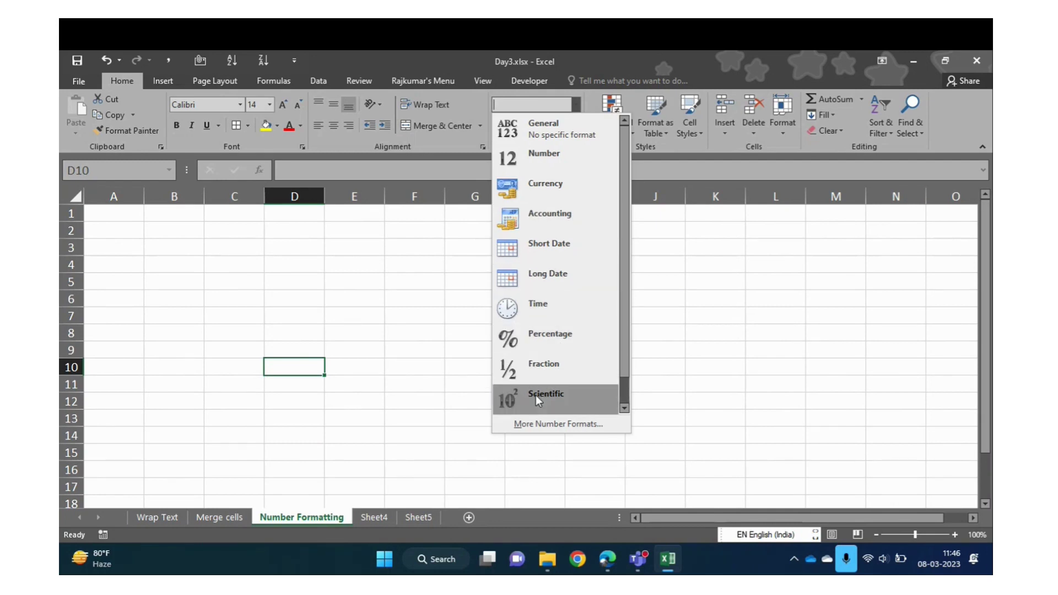
pyautogui.scroll(-1, 627, 372)
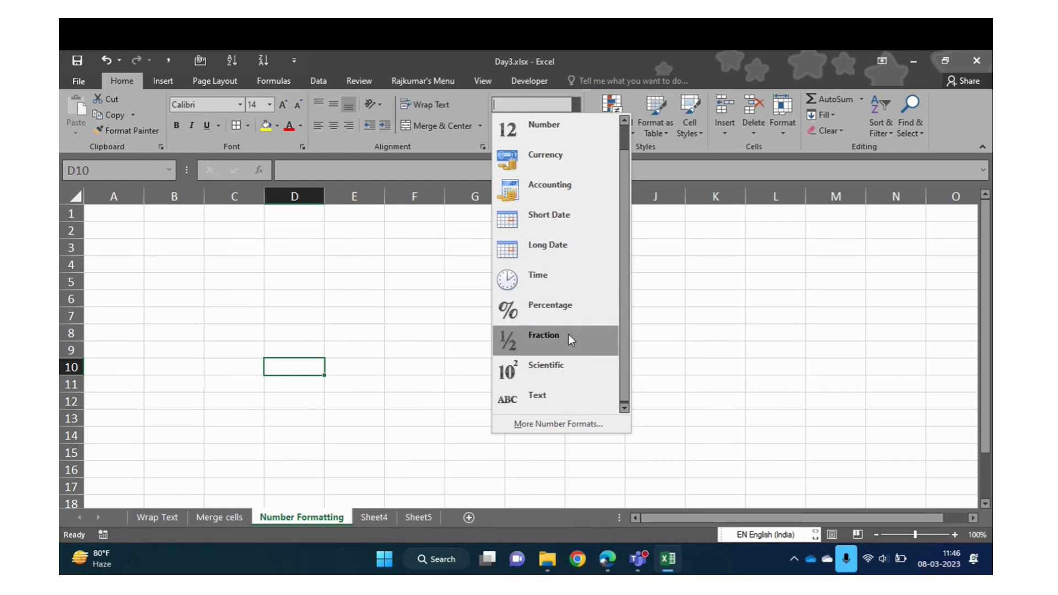
pyautogui.scroll(1, 627, 281)
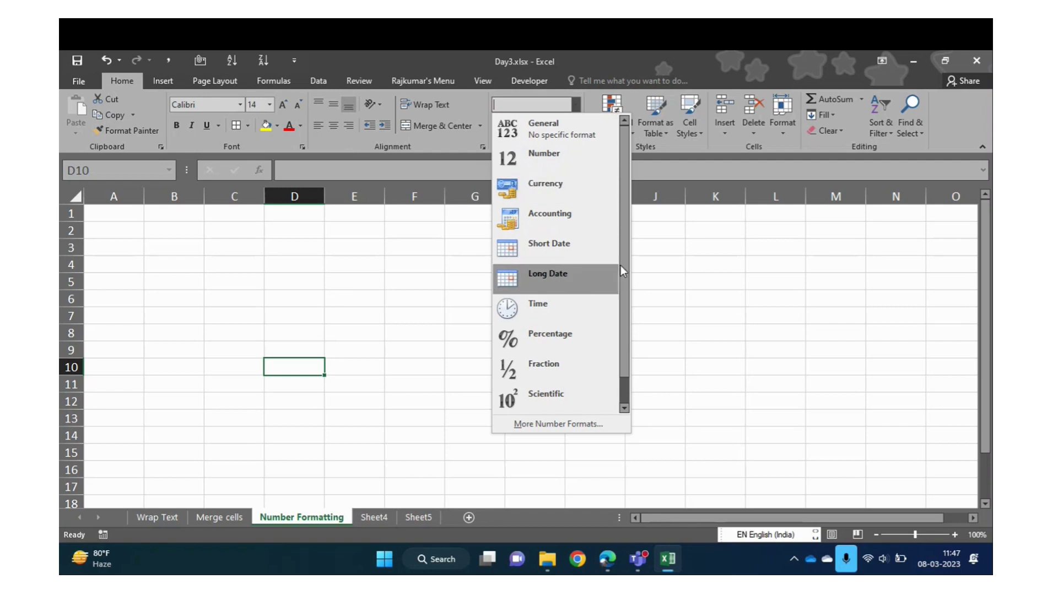
pyautogui.scroll(-1, 619, 298)
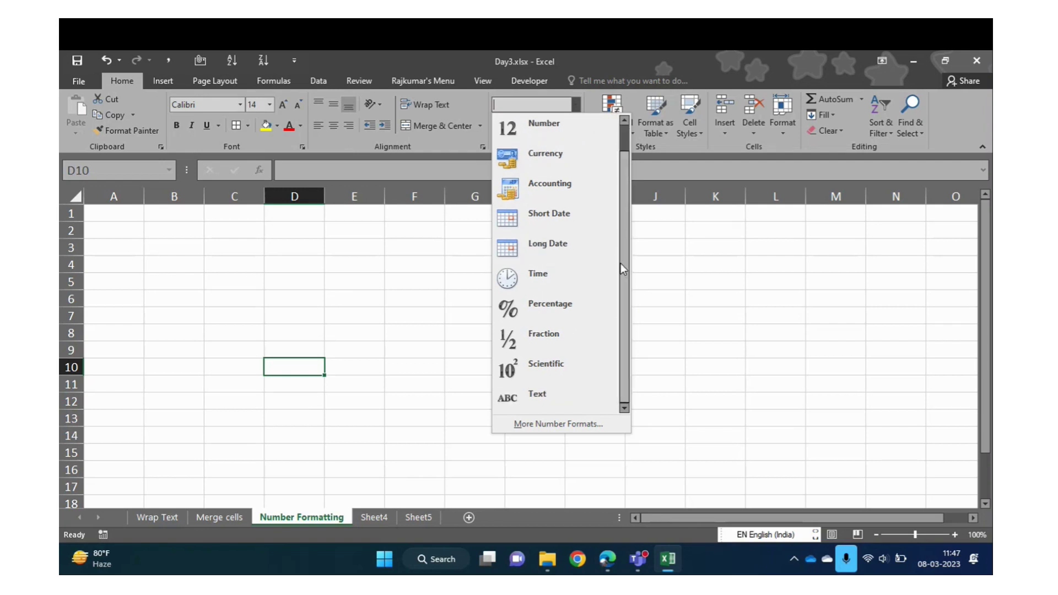
pyautogui.scroll(1, 623, 273)
pyautogui.click(175, 304)
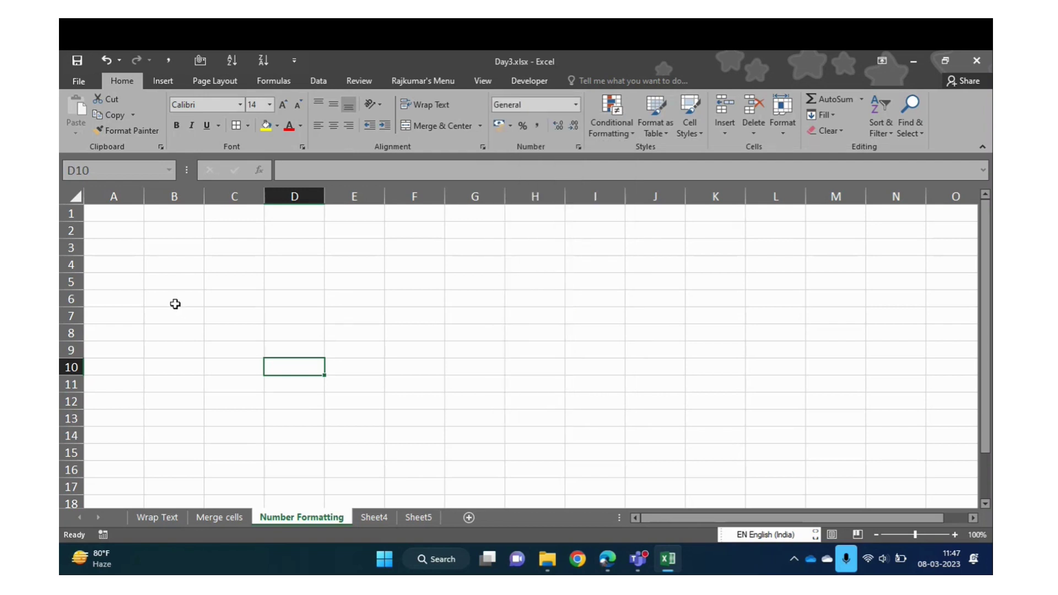
pyautogui.hotkey('ctrl', 'Up')
pyautogui.press('Left')
pyautogui.press('Left')
pyautogui.press('Left')
pyautogui.write('Name')
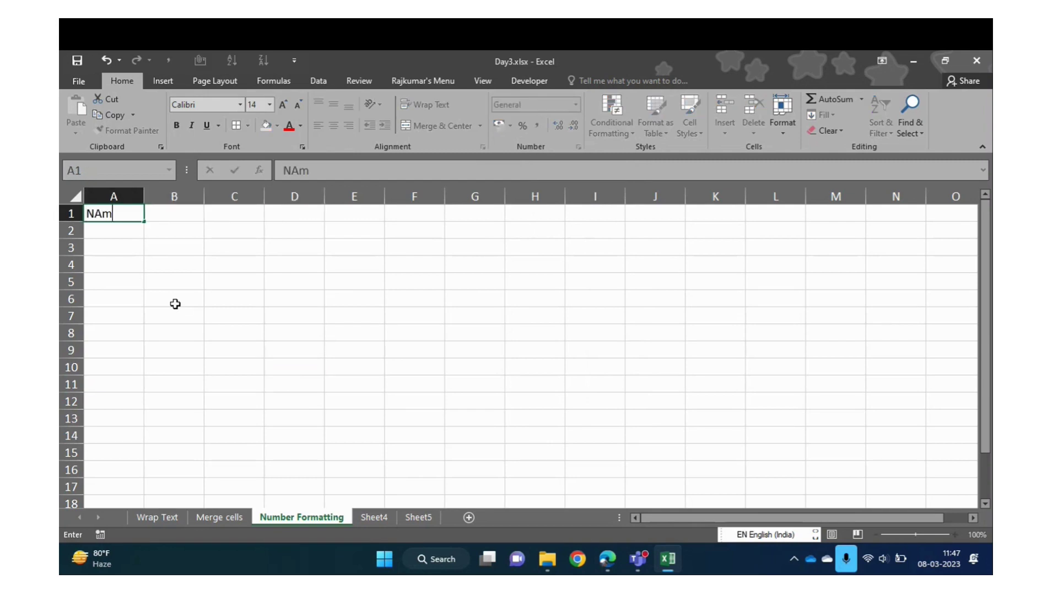
pyautogui.press('Return')
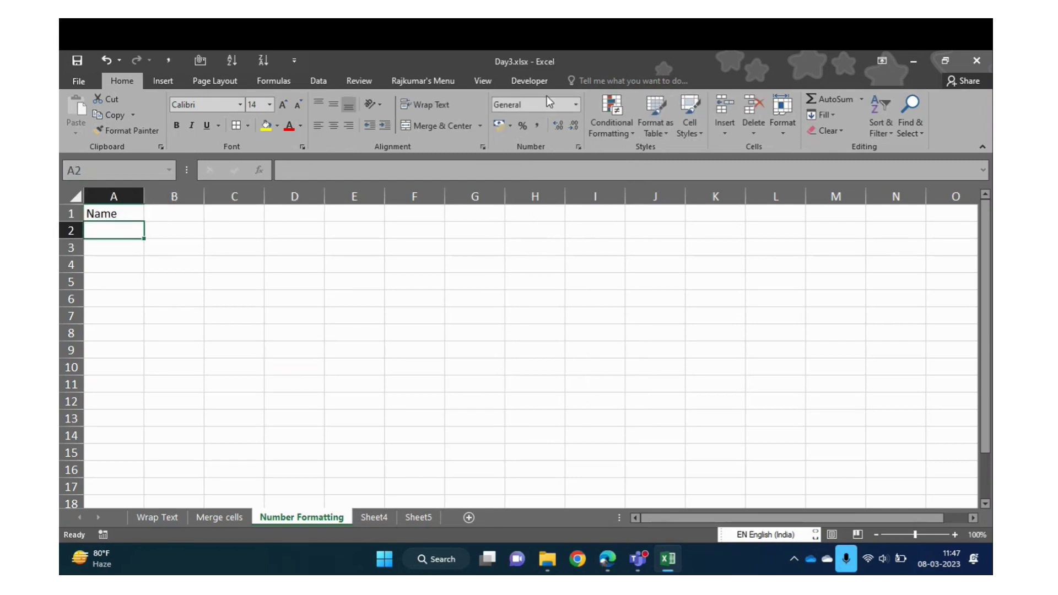
# Set A2 to Text format and fill A2:A16 with ABC
pyautogui.click(575, 105)
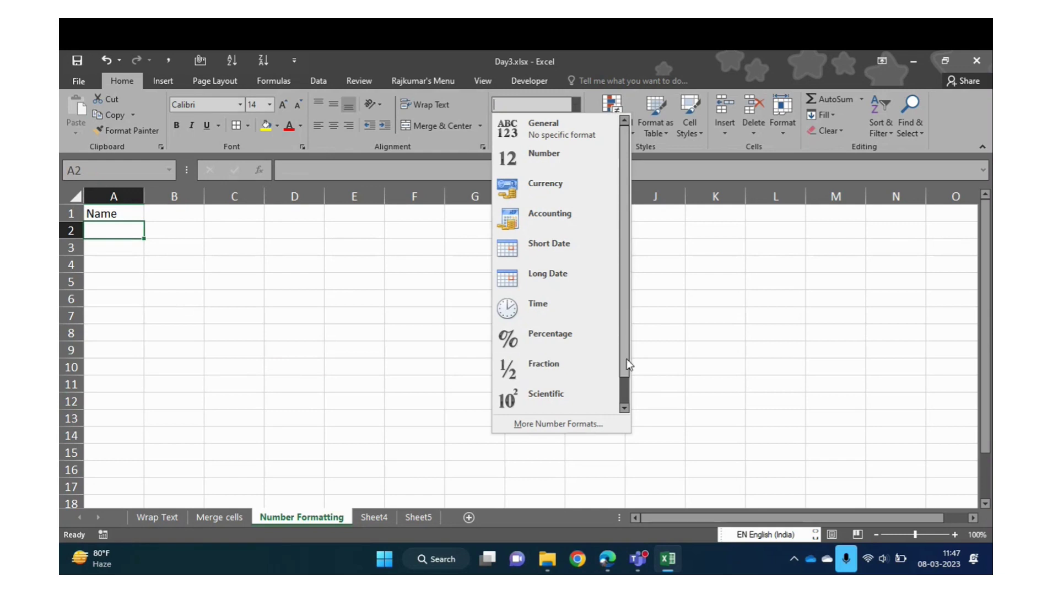
pyautogui.scroll(-1, 626, 359)
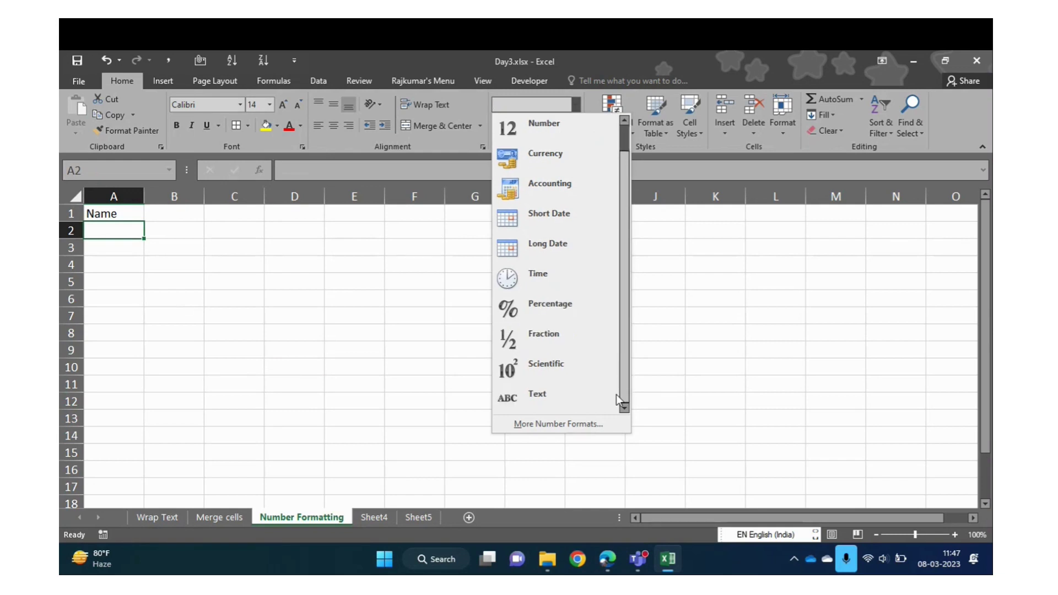
pyautogui.click(564, 405)
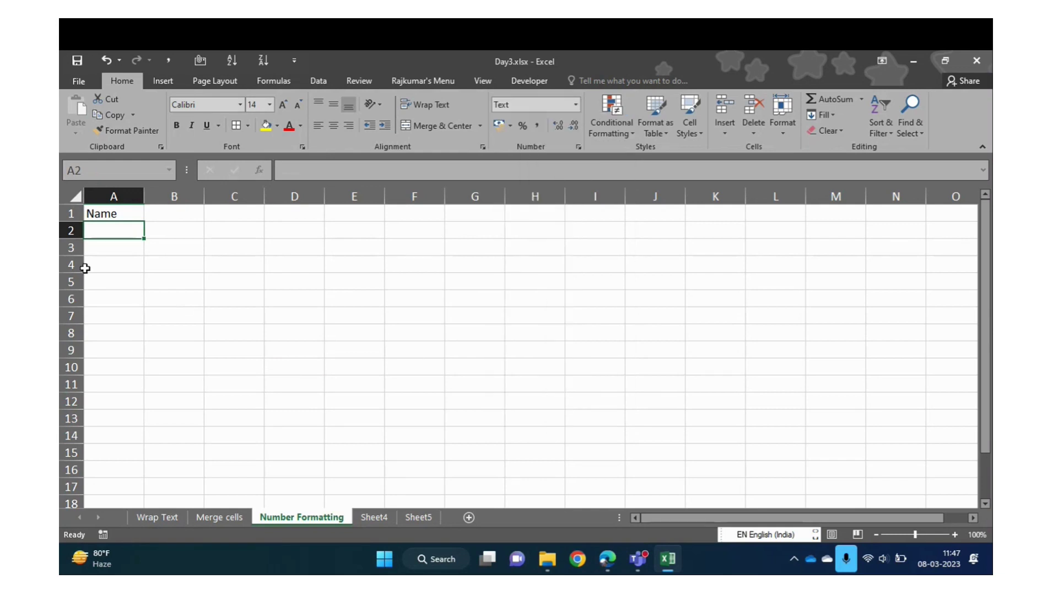
pyautogui.press('Up')
pyautogui.press('Down')
pyautogui.hotkey('shift', 'Down')
pyautogui.hotkey('shift', 'Down')
pyautogui.hotkey('shift', 'Down')
pyautogui.hotkey('shift', 'Down')
pyautogui.hotkey('shift', 'Down')
pyautogui.hotkey('shift', 'Down')
pyautogui.hotkey('shift', 'Down')
pyautogui.hotkey('shift', 'Down')
pyautogui.hotkey('shift', 'Down')
pyautogui.hotkey('shift', 'Down')
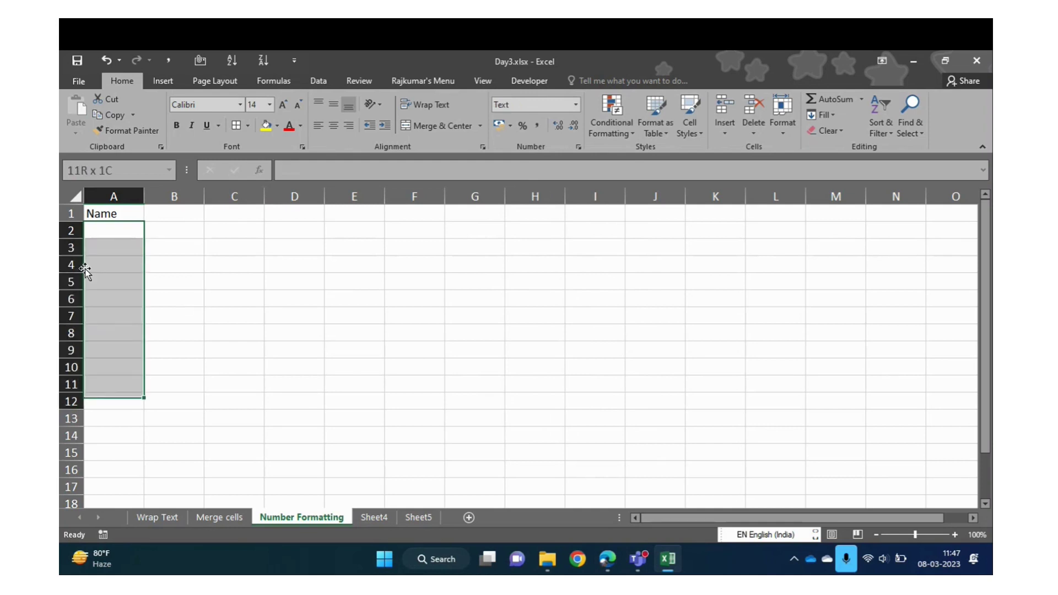
pyautogui.hotkey('shift', 'Down')
pyautogui.hotkey('shift', 'Down')
pyautogui.hotkey('shift', 'Down')
pyautogui.hotkey('shift', 'Down')
pyautogui.write('ABC')
pyautogui.hotkey('ctrl', 'Return')
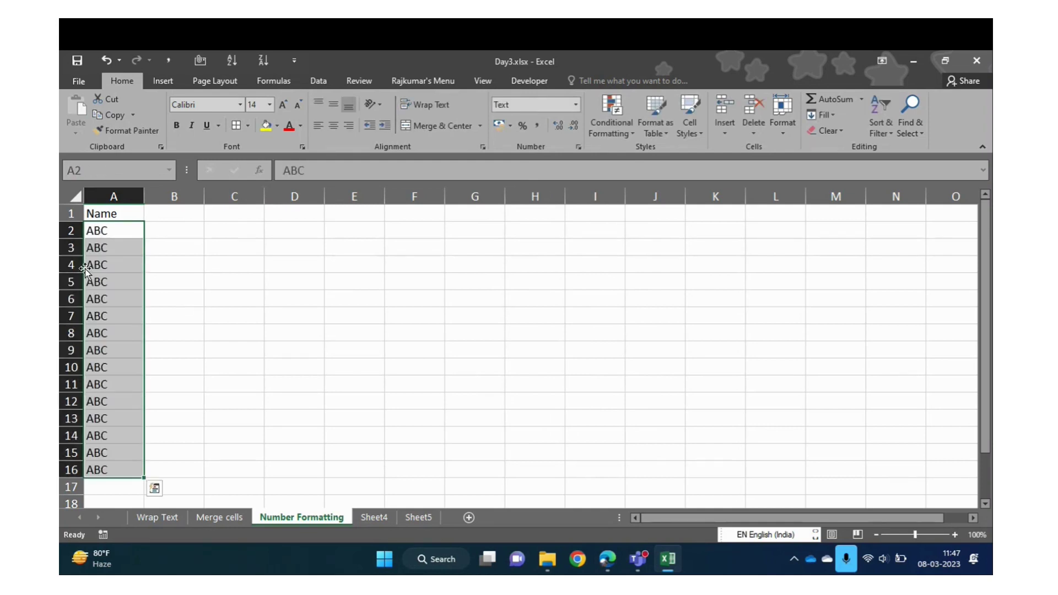
# Apply the Text number format to the whole of column A
pyautogui.press('Up')
pyautogui.press('Down')
pyautogui.hotkey('ctrl', 'shift', 'Down')
pyautogui.click(577, 105)
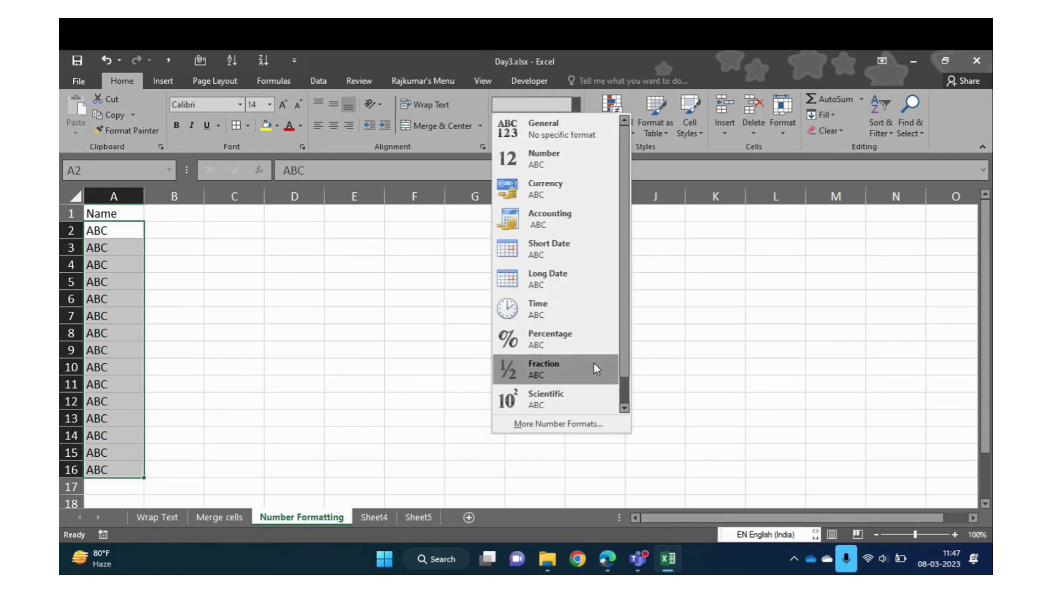
pyautogui.scroll(-1, 622, 395)
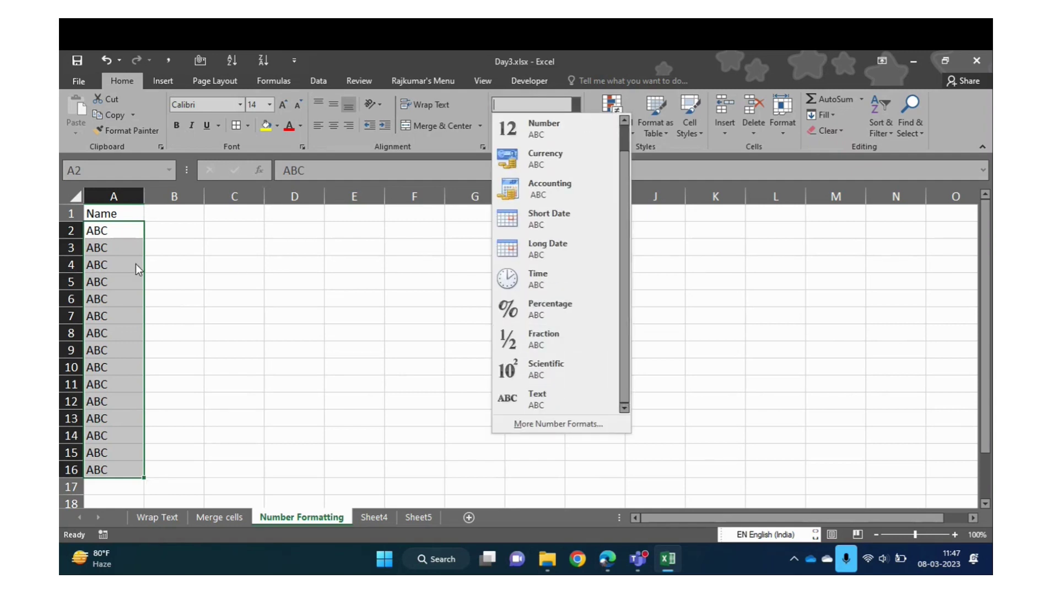
pyautogui.click(122, 194)
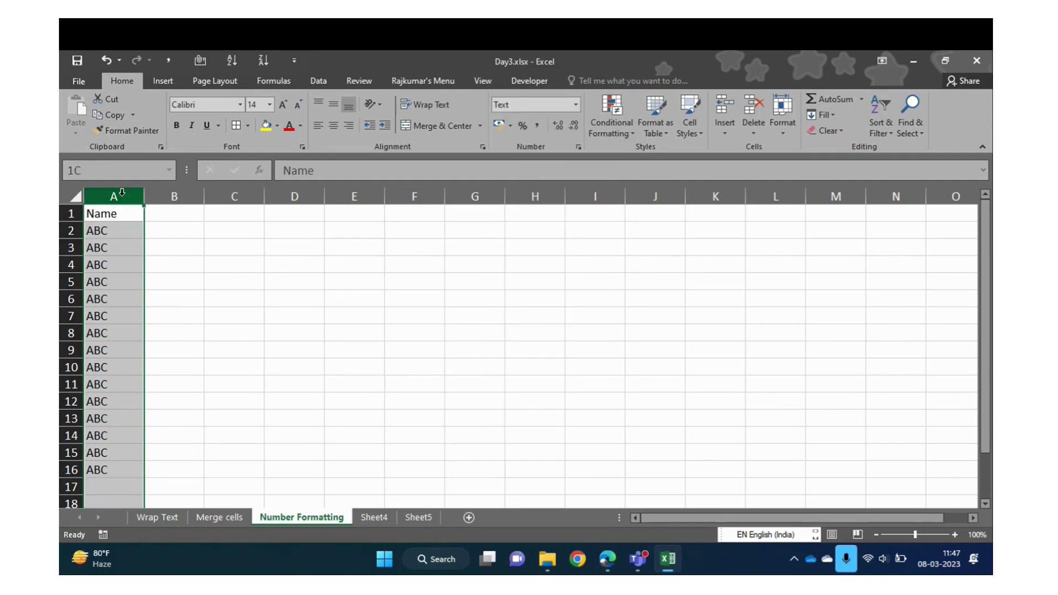
pyautogui.click(574, 105)
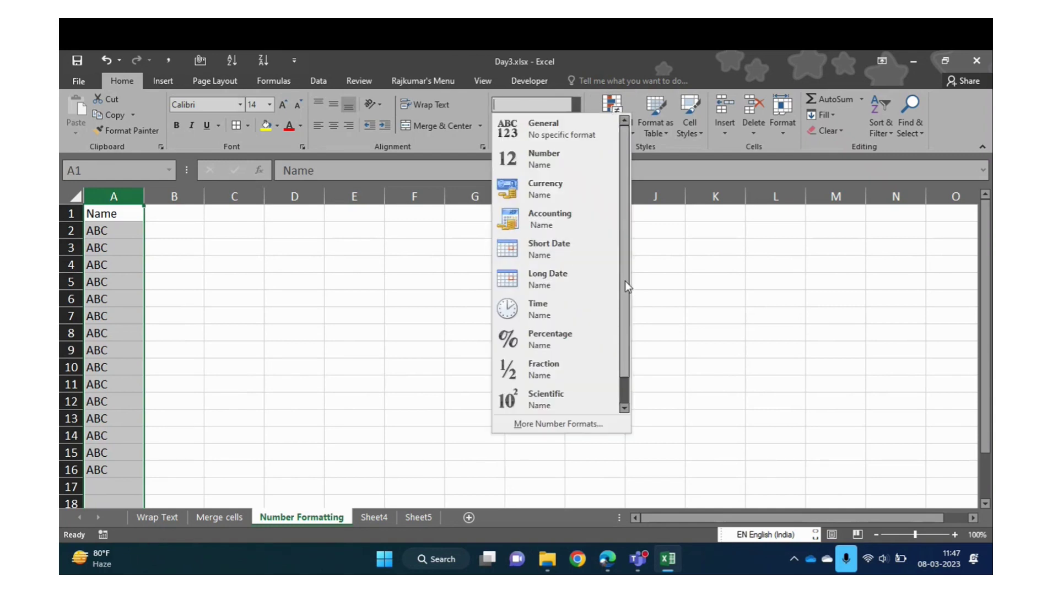
pyautogui.moveTo(625, 281); pyautogui.dragTo(624, 362)
pyautogui.click(564, 405)
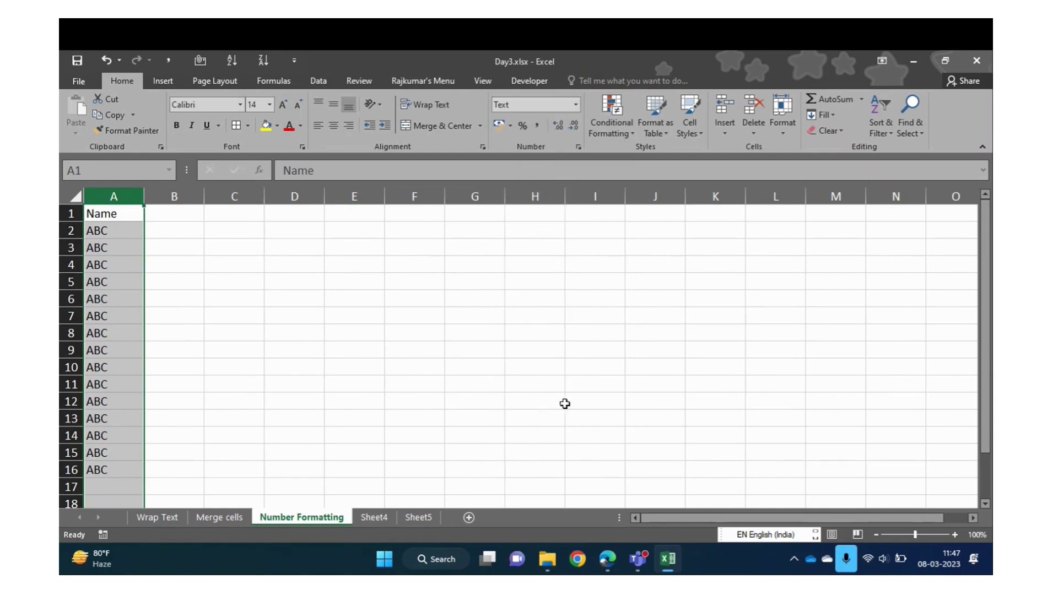
# Enter the heading Marks in B1, fixing the extra letter
pyautogui.click(125, 301)
pyautogui.press('Up')
pyautogui.press('Up')
pyautogui.press('Up')
pyautogui.press('Up')
pyautogui.press('Up')
pyautogui.press('Right')
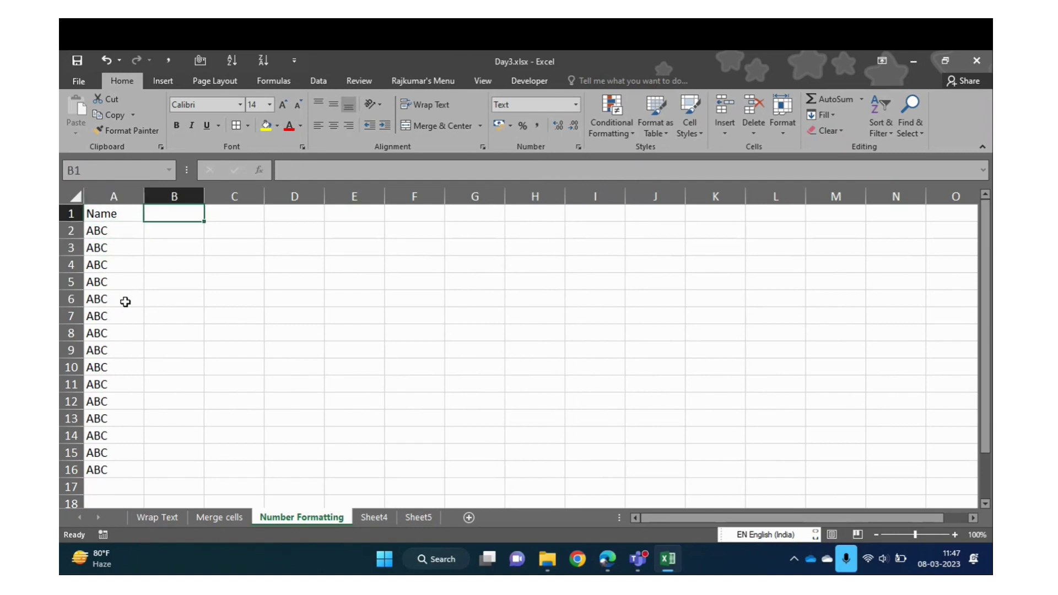
pyautogui.write('Marksh')
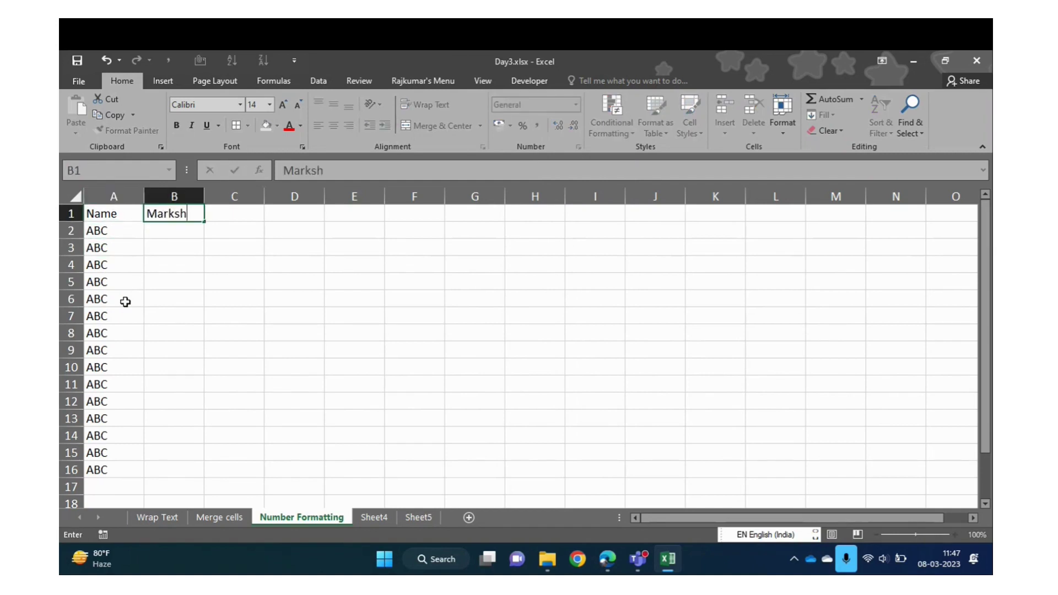
pyautogui.press('Return')
pyautogui.press('Up')
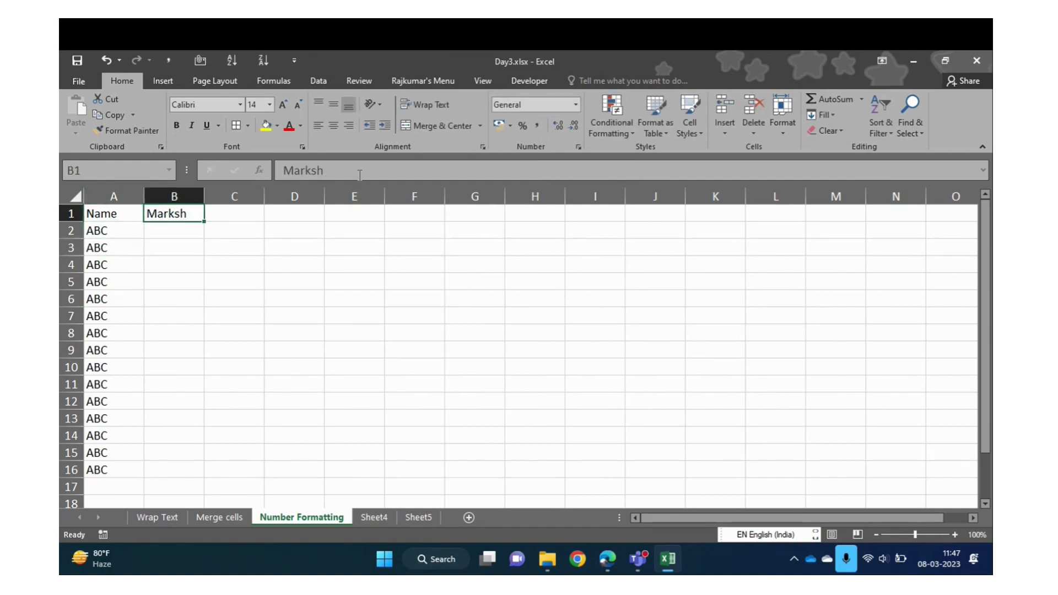
pyautogui.click(362, 173)
pyautogui.press('BackSpace')
pyautogui.press('Return')
# Fill B2:B16 with the value 500
pyautogui.press('Left')
pyautogui.hotkey('ctrl', 'Down')
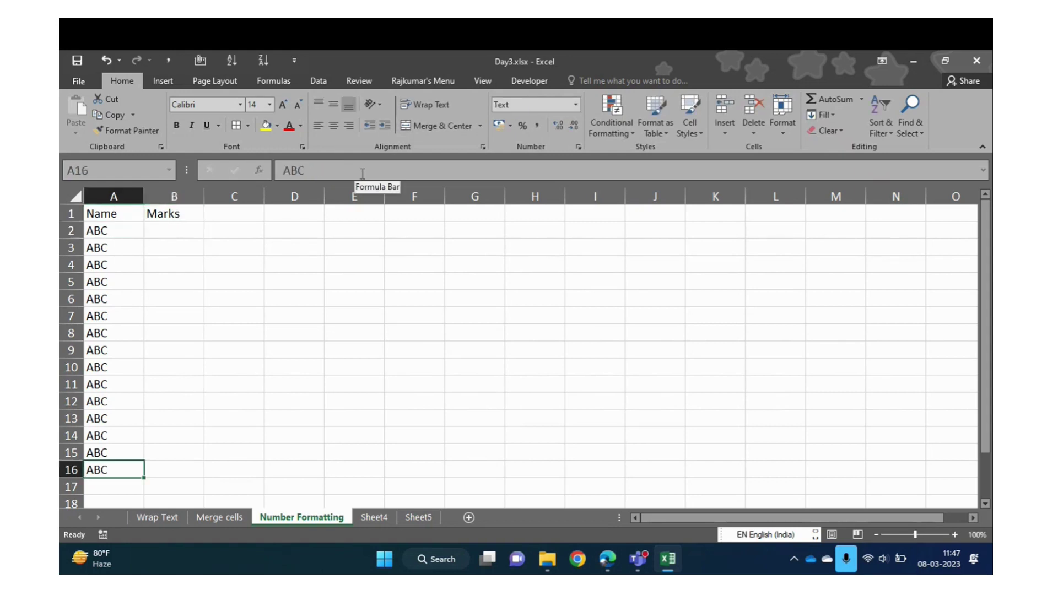
pyautogui.press('Right')
pyautogui.hotkey('ctrl', 'shift', 'Up')
pyautogui.hotkey('shift', 'Down')
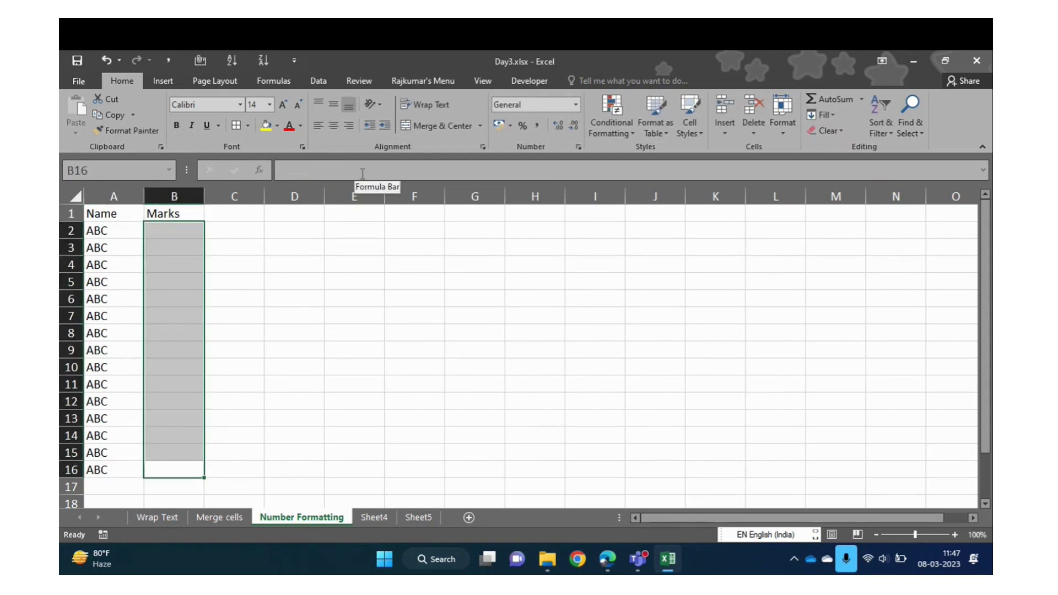
pyautogui.write('1')
pyautogui.write('500')
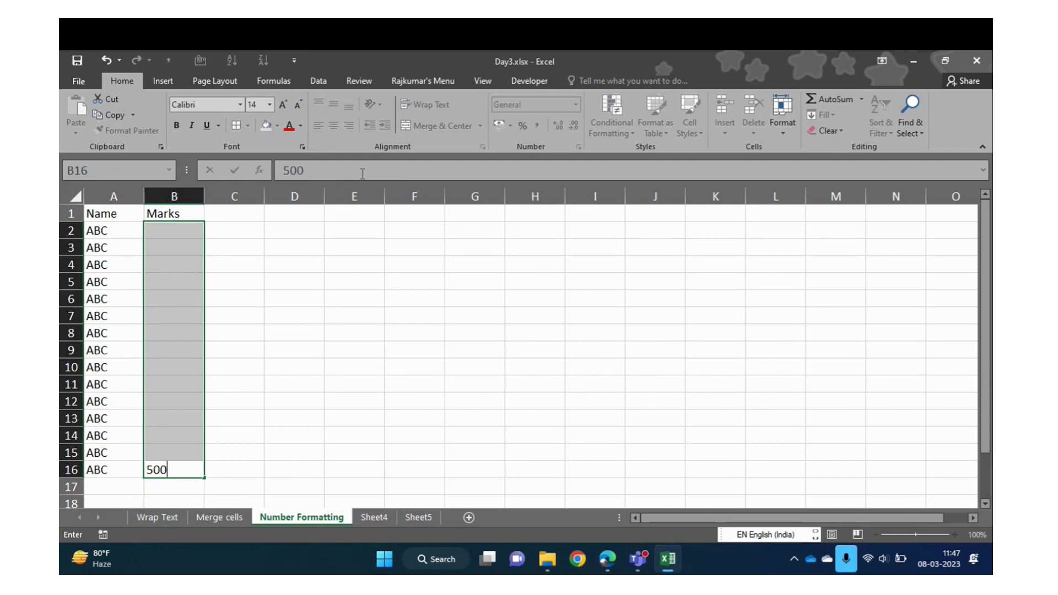
pyautogui.hotkey('ctrl', 'Return')
# Format B2:B16 as Number to show 500.00 and autofit column B
pyautogui.press('Up')
pyautogui.press('Down')
pyautogui.hotkey('ctrl', 'Up')
pyautogui.press('Down')
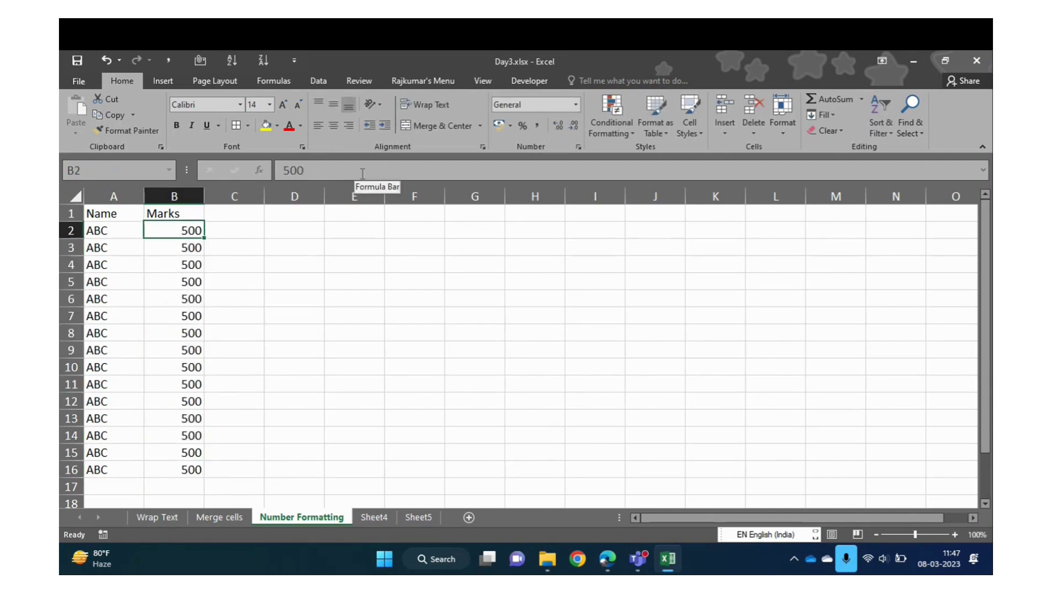
pyautogui.hotkey('ctrl', 'shift', 'Down')
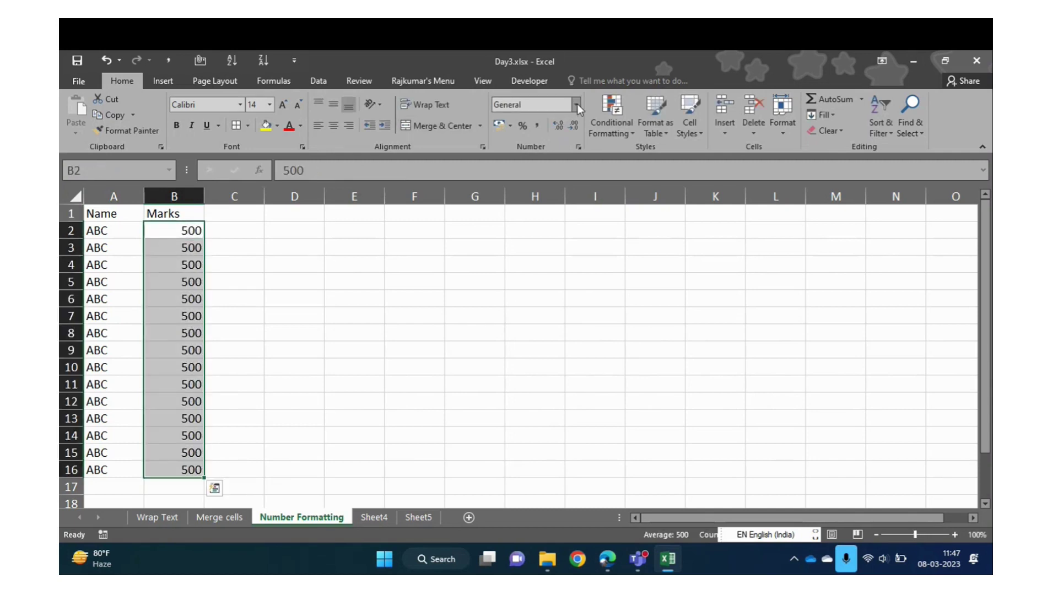
pyautogui.click(577, 103)
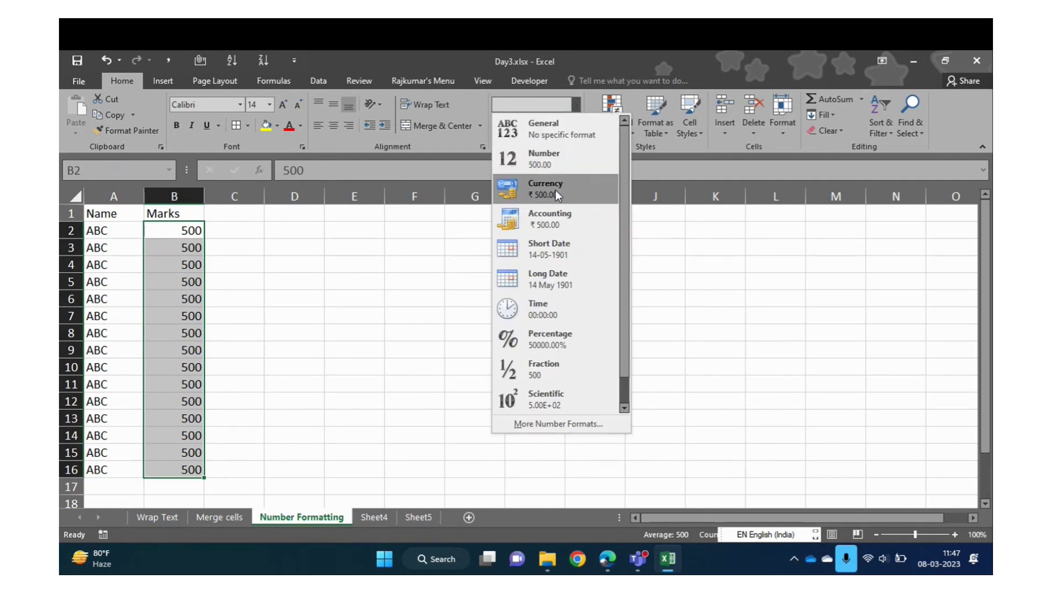
pyautogui.click(553, 164)
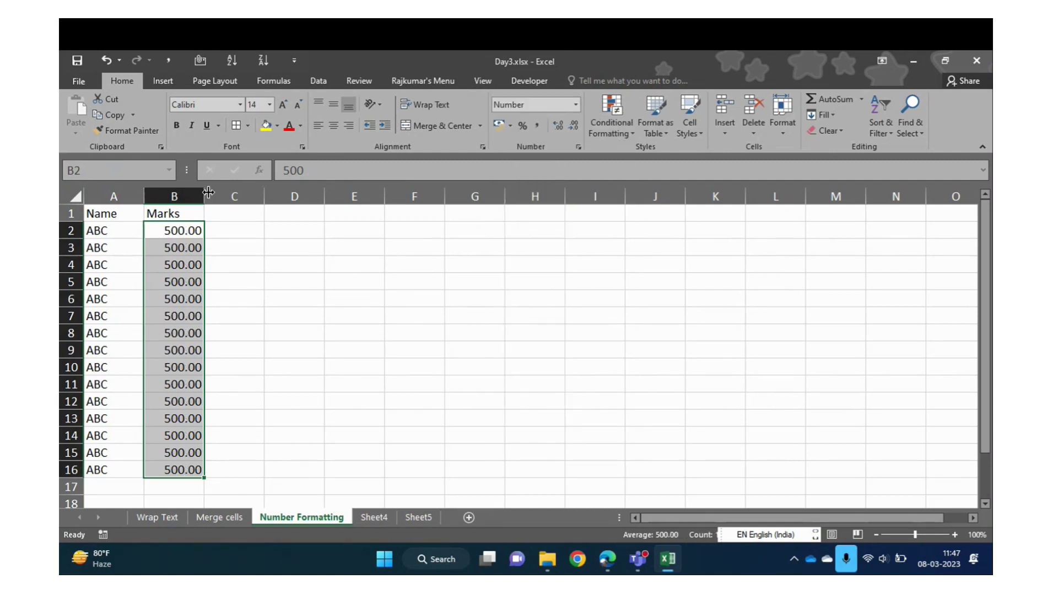
pyautogui.doubleClick(203, 196)
pyautogui.click(159, 278)
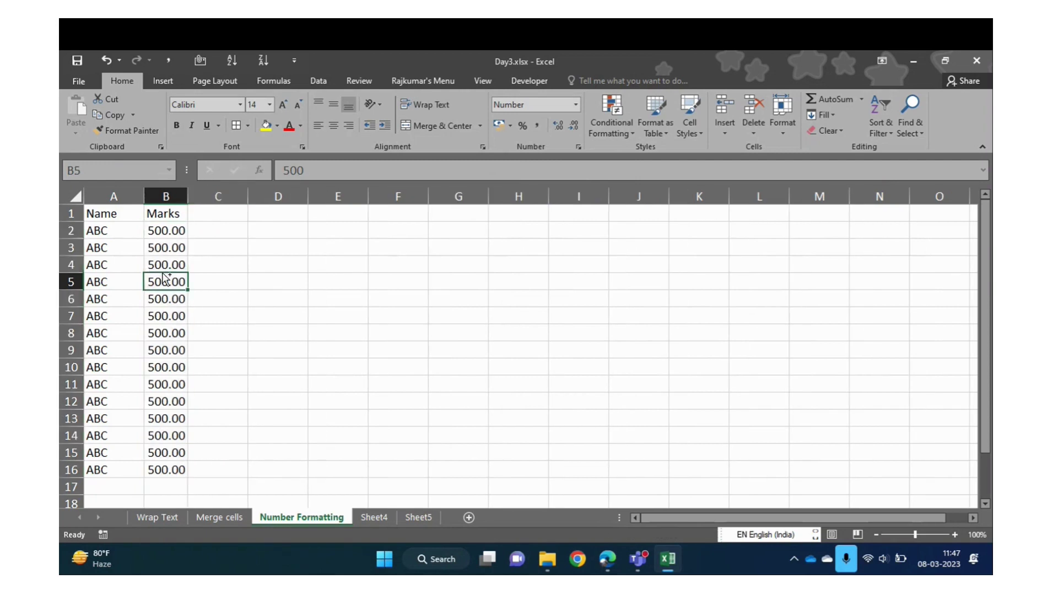
# Enter the heading Obtained Marks in C1
pyautogui.hotkey('ctrl', 'Up')
pyautogui.press('Right')
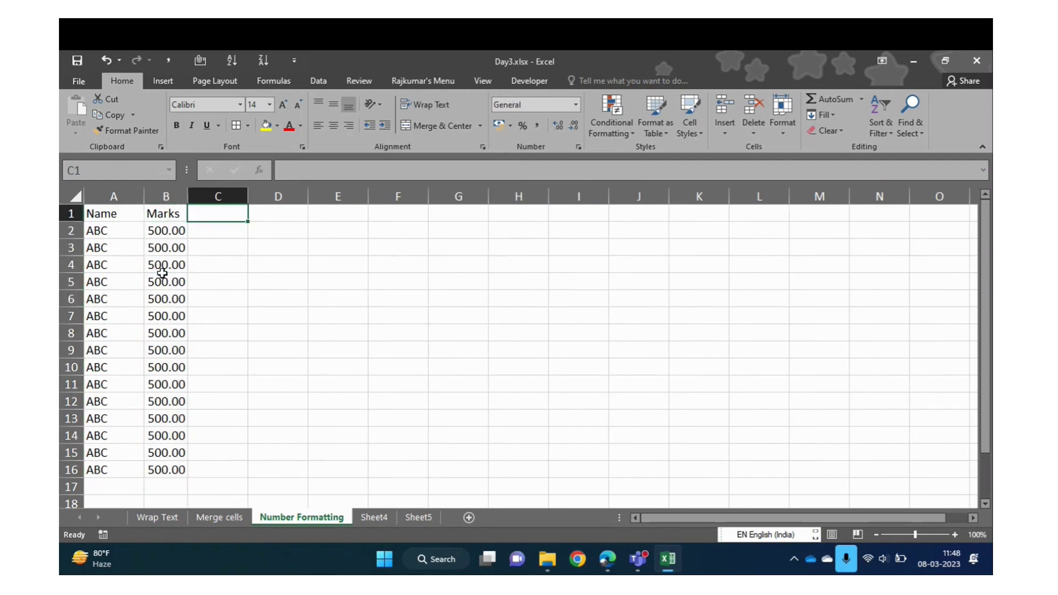
pyautogui.write('Obtai')
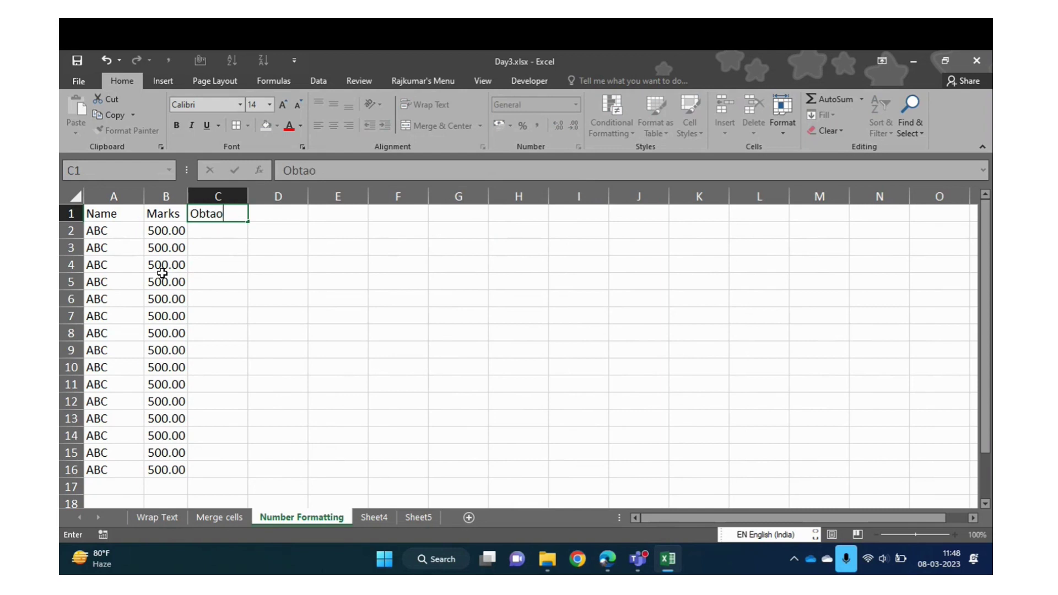
pyautogui.press('BackSpace')
pyautogui.write('ined MArk')
pyautogui.press('BackSpace')
pyautogui.press('BackSpace')
pyautogui.press('BackSpace')
pyautogui.write('arks')
pyautogui.press('Return')
# Change the B1 heading to Total Marks
pyautogui.press('Up')
pyautogui.press('Left')
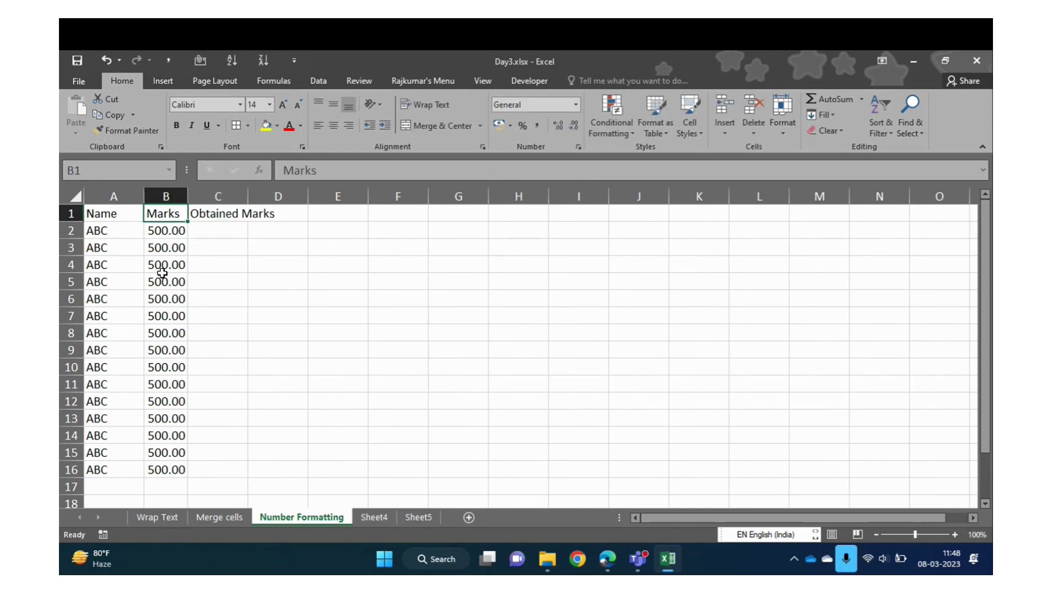
pyautogui.click(283, 171)
pyautogui.write('Tota')
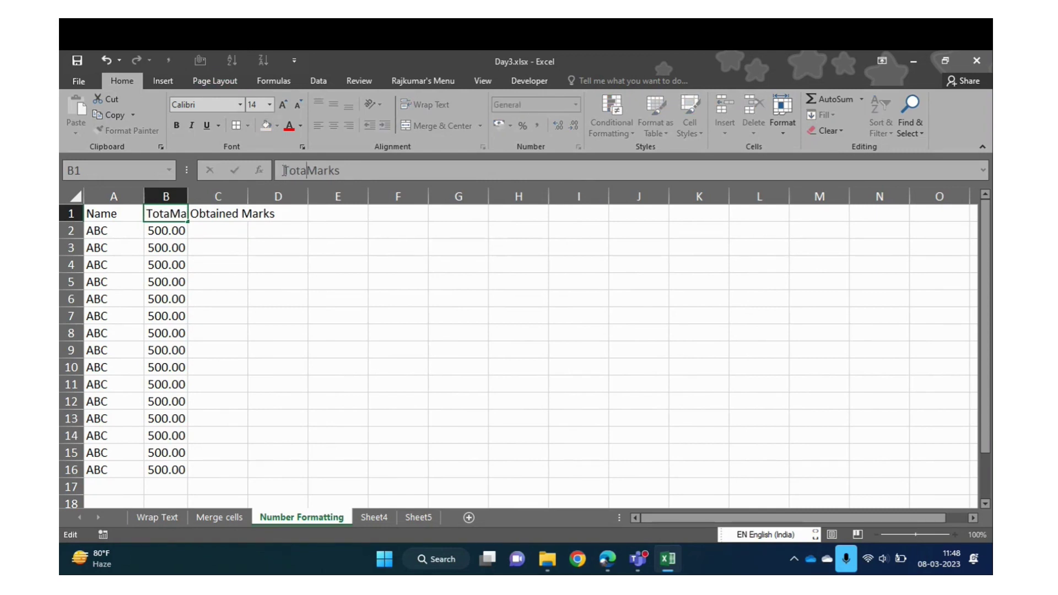
pyautogui.write('l')
pyautogui.press('Return')
# Enter =RANDBETWEEN(300,500) into C2:C16 for random obtained marks
pyautogui.press('Right')
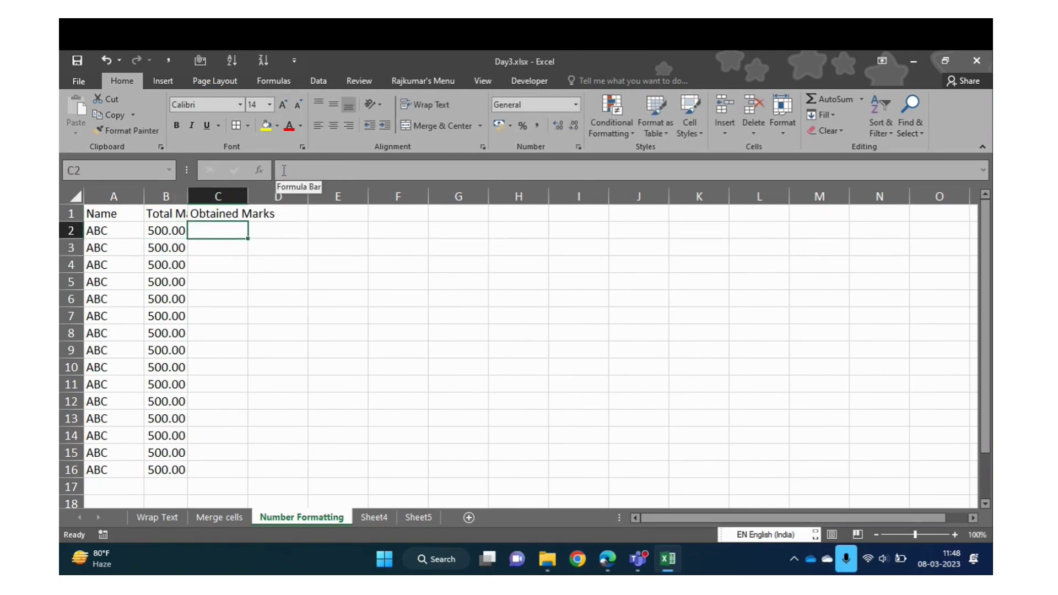
pyautogui.press('Left')
pyautogui.hotkey('ctrl', 'Down')
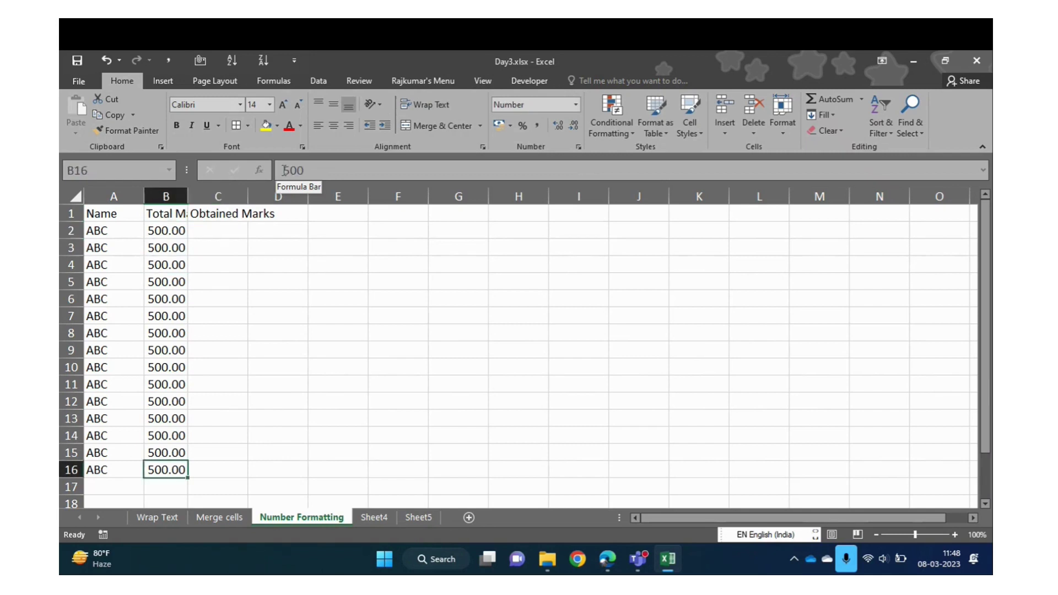
pyautogui.press('Right')
pyautogui.hotkey('shift', 'Up')
pyautogui.hotkey('shift', 'Up')
pyautogui.hotkey('shift', 'Up')
pyautogui.hotkey('shift', 'Up')
pyautogui.hotkey('shift', 'Up')
pyautogui.hotkey('shift', 'Up')
pyautogui.hotkey('shift', 'Up')
pyautogui.hotkey('shift', 'Up')
pyautogui.hotkey('shift', 'Up')
pyautogui.hotkey('shift', 'Up')
pyautogui.hotkey('shift', 'Up')
pyautogui.hotkey('shift', 'Up')
pyautogui.hotkey('shift', 'Up')
pyautogui.hotkey('shift', 'Up')
pyautogui.write('=4ean')
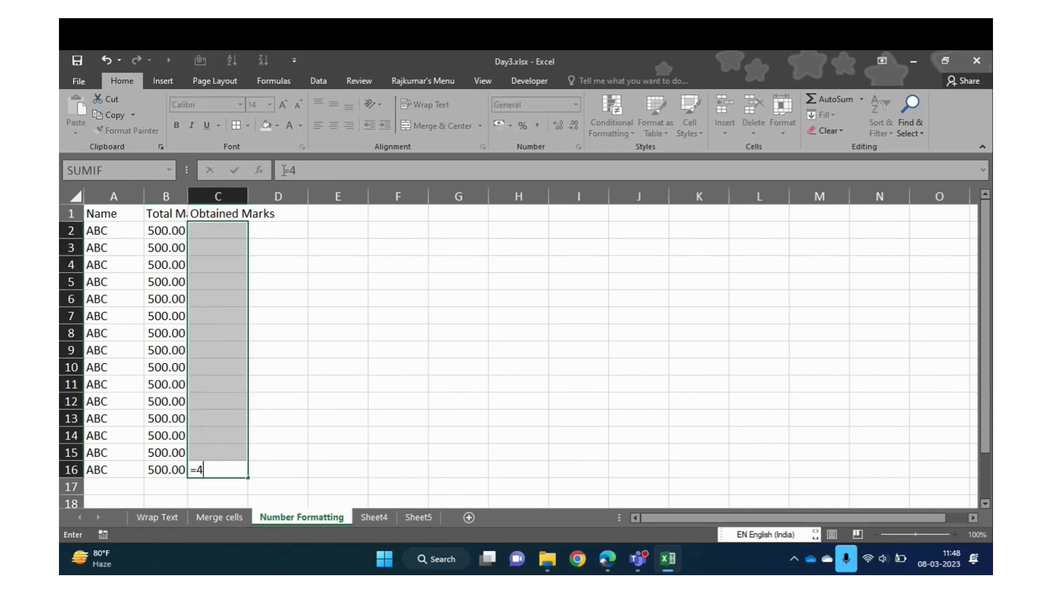
pyautogui.press('BackSpace')
pyautogui.press('BackSpace')
pyautogui.press('BackSpace')
pyautogui.press('BackSpace')
pyautogui.write('ra')
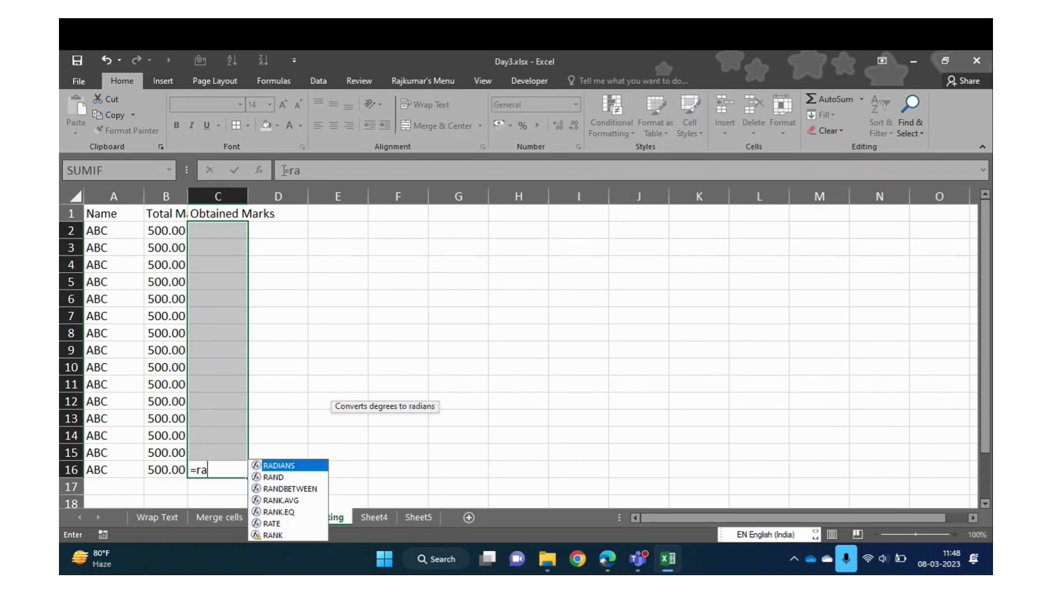
pyautogui.press('Down')
pyautogui.press('Down')
pyautogui.press('Tab')
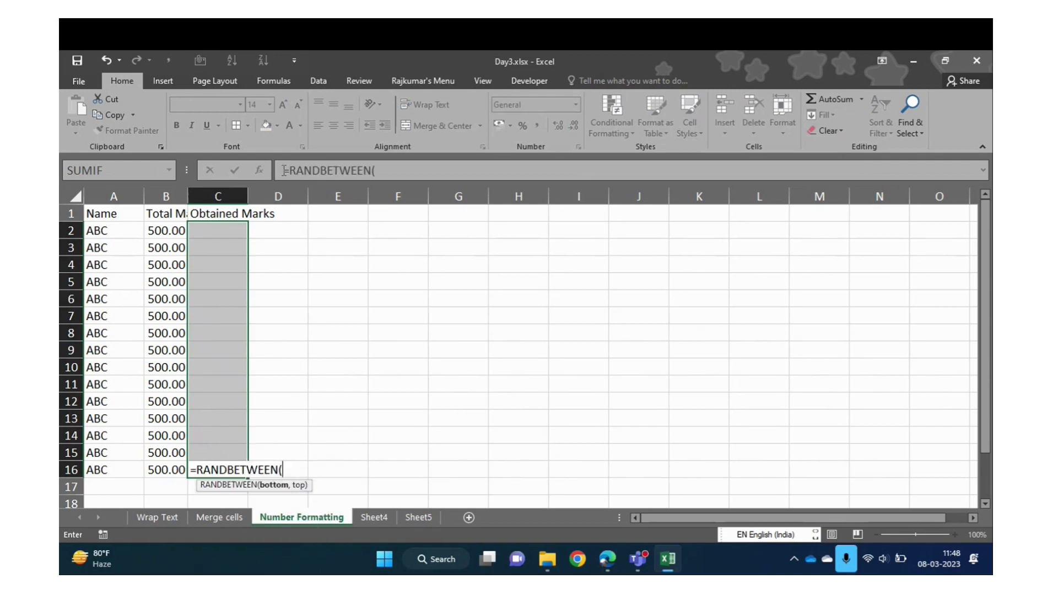
pyautogui.write('300,')
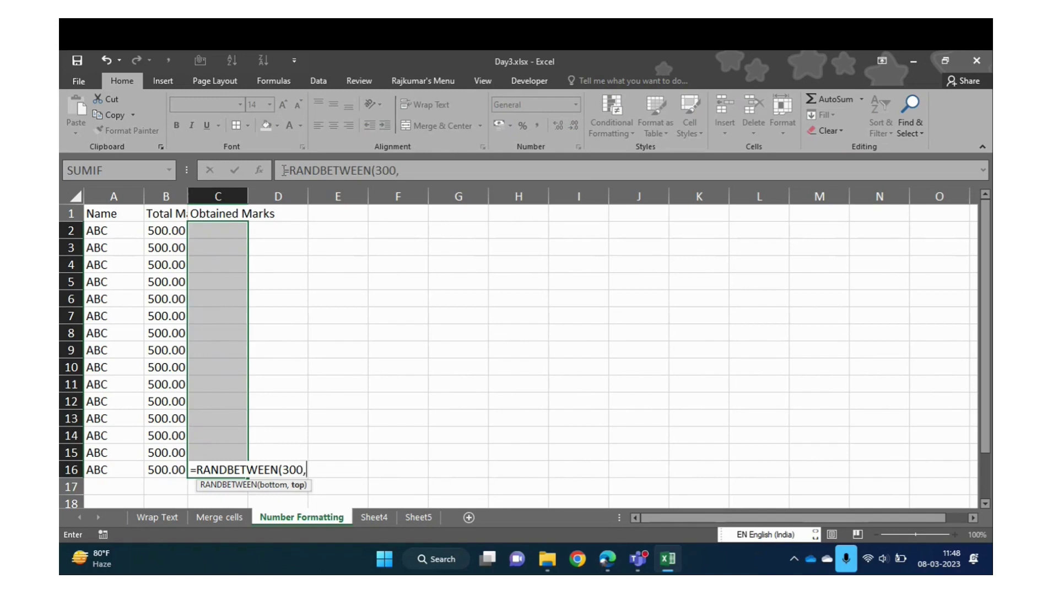
pyautogui.write('500')
pyautogui.hotkey('ctrl', 'c')
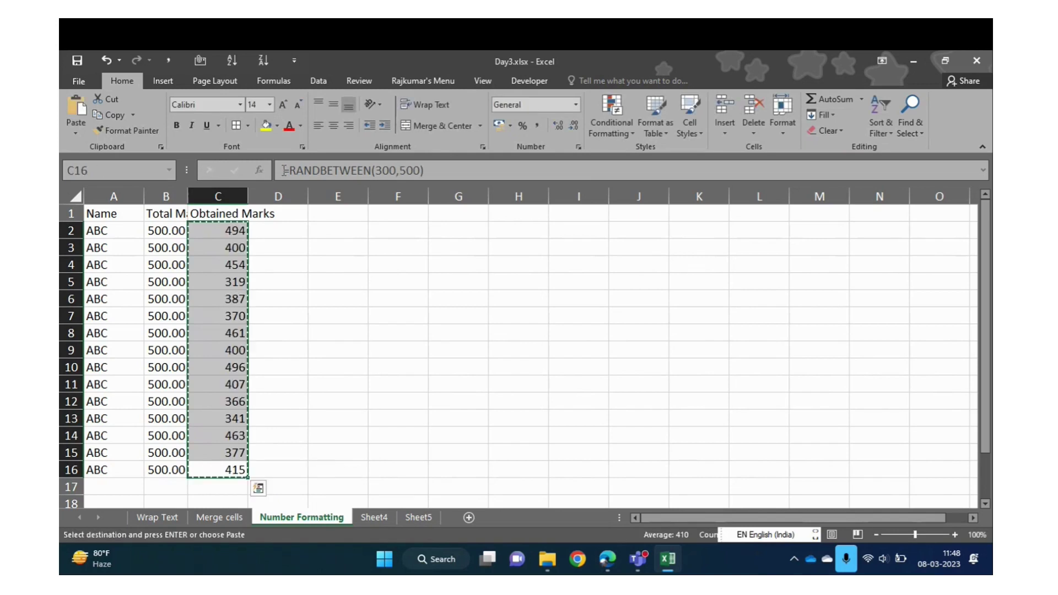
# Paste the generated Obtained Marks back over C2:C16 as fixed values
pyautogui.hotkey('ctrl', 'alt', 'v')
pyautogui.press('v')
pyautogui.press('Return')
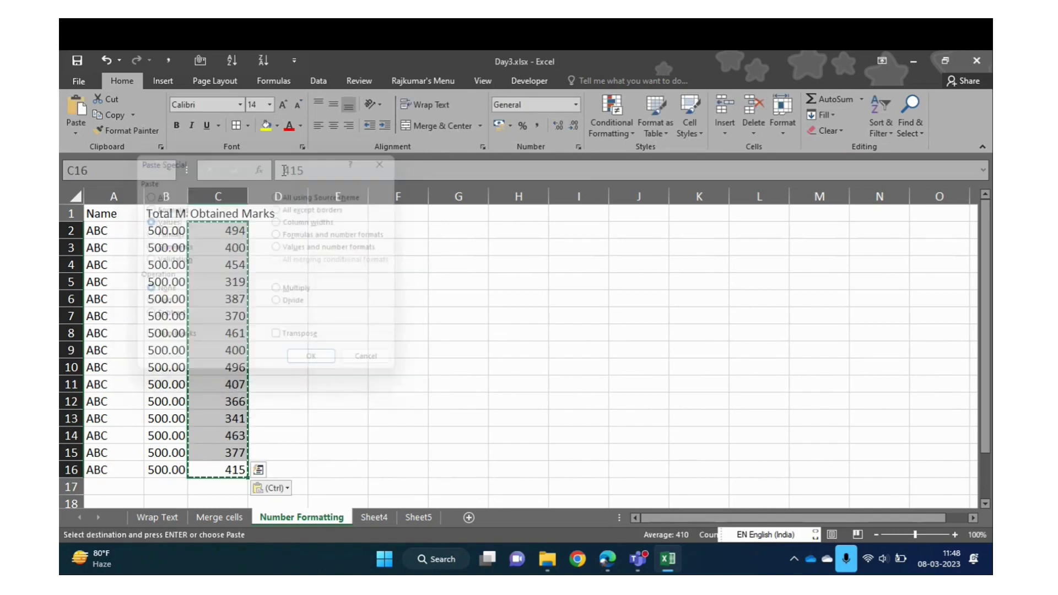
pyautogui.press('Up')
pyautogui.press('Escape')
# Format marks C2:C16 as Number with two decimals and autofit columns B and C
pyautogui.press('Down')
pyautogui.hotkey('ctrl', 'Up')
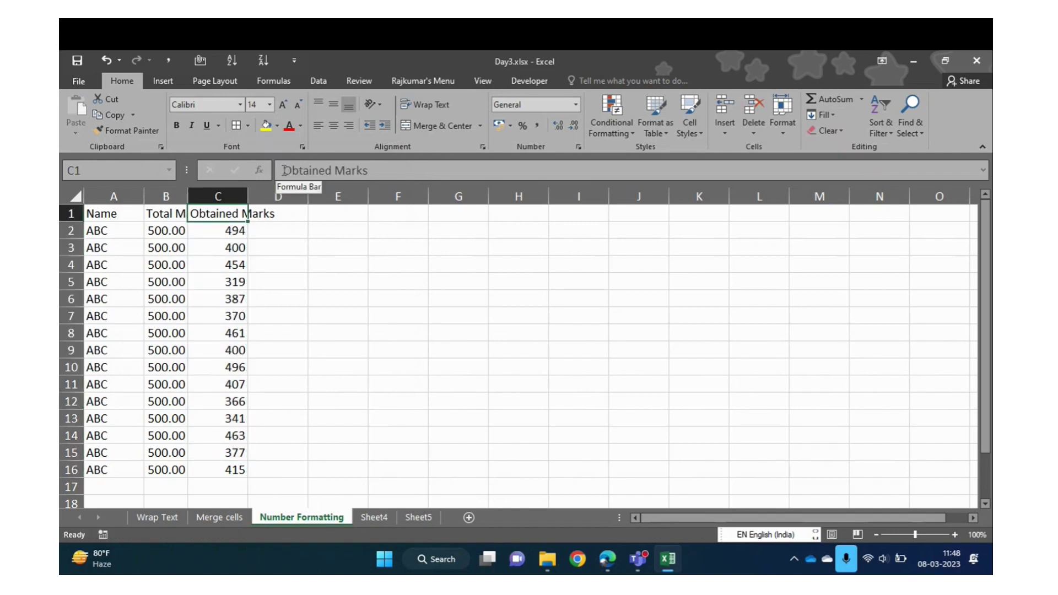
pyautogui.press('Down')
pyautogui.hotkey('ctrl', 'shift', 'Down')
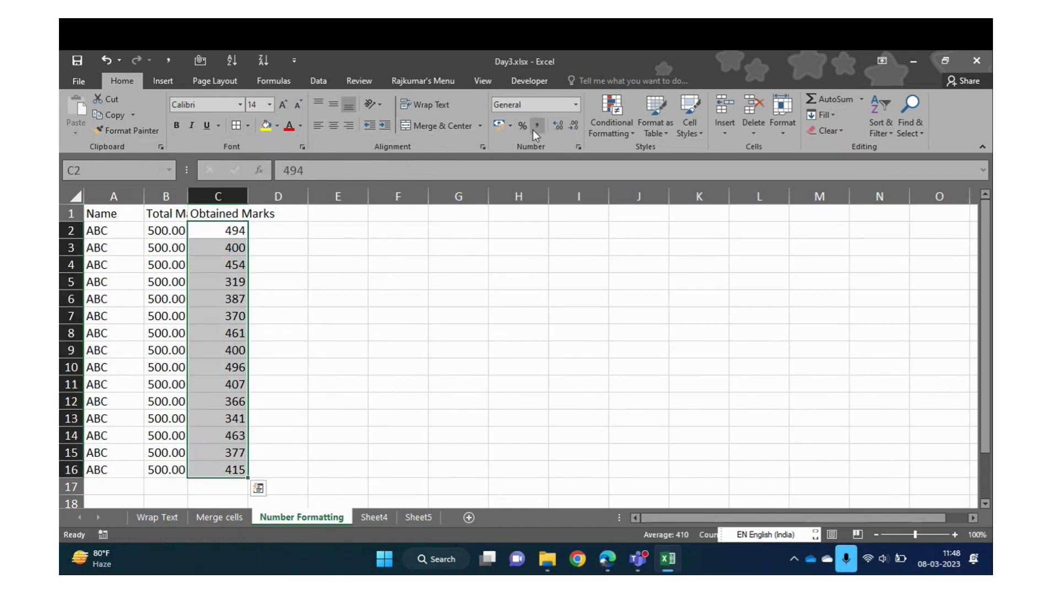
pyautogui.click(575, 104)
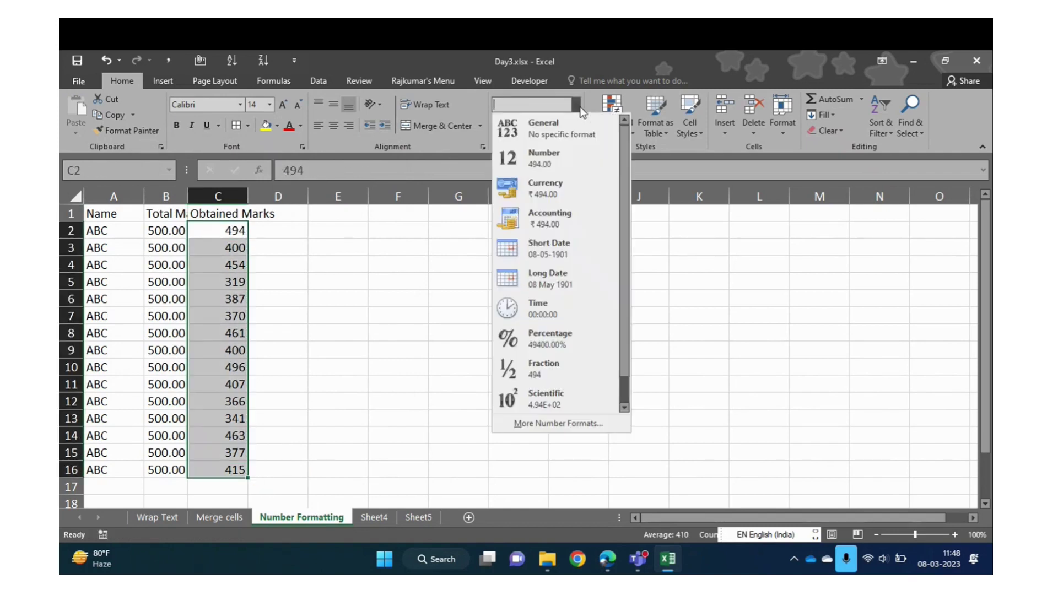
pyautogui.click(563, 157)
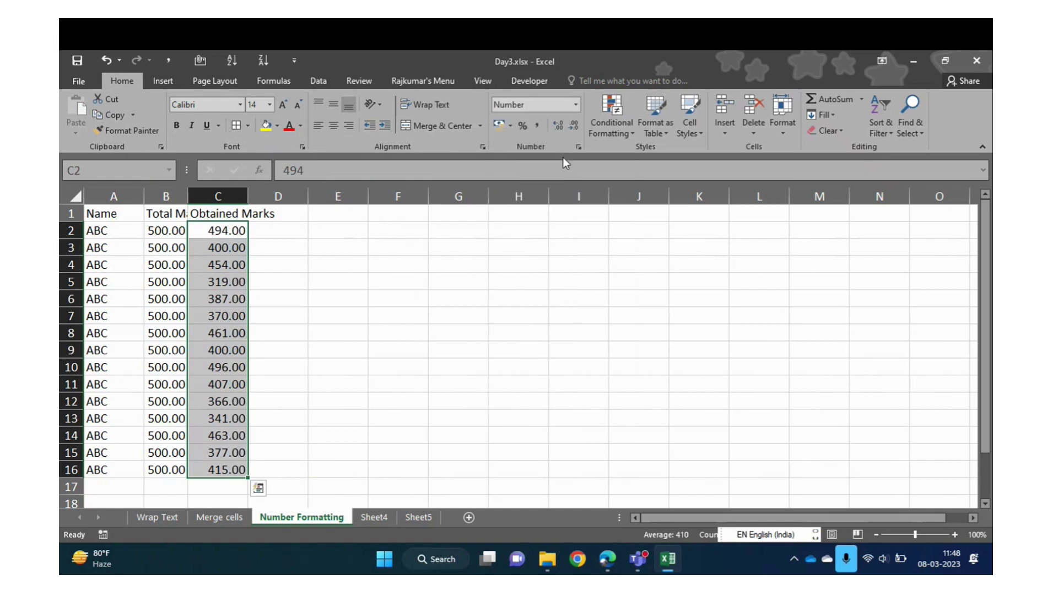
pyautogui.doubleClick(248, 195)
pyautogui.doubleClick(186, 193)
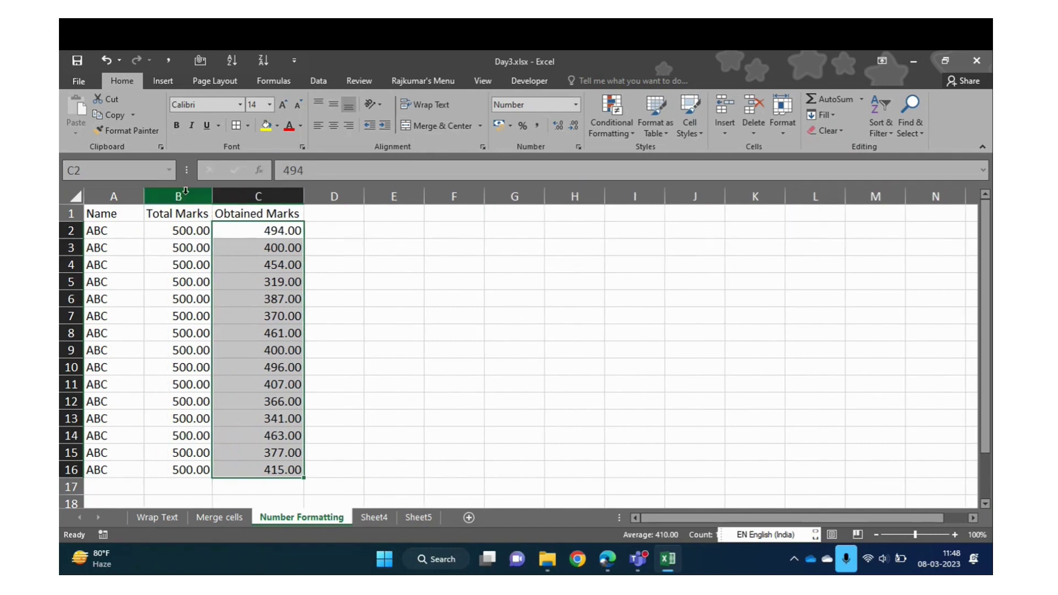
pyautogui.click(260, 263)
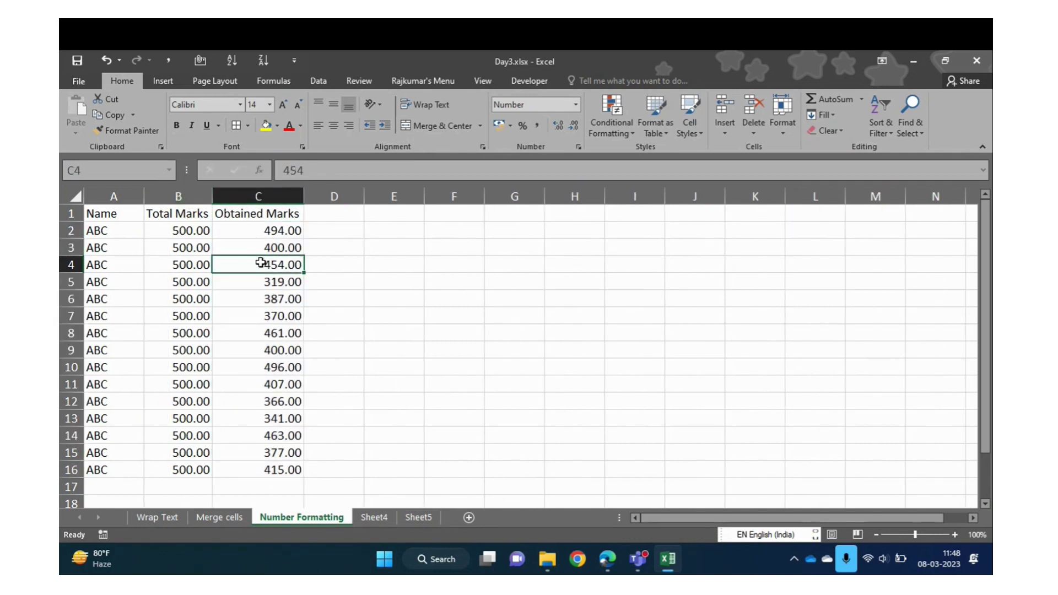
# Enter the heading 'Per %' in cell D1
pyautogui.press('Up')
pyautogui.press('Up')
pyautogui.press('Up')
pyautogui.press('Down')
pyautogui.press('Up')
pyautogui.press('Down')
pyautogui.press('Right')
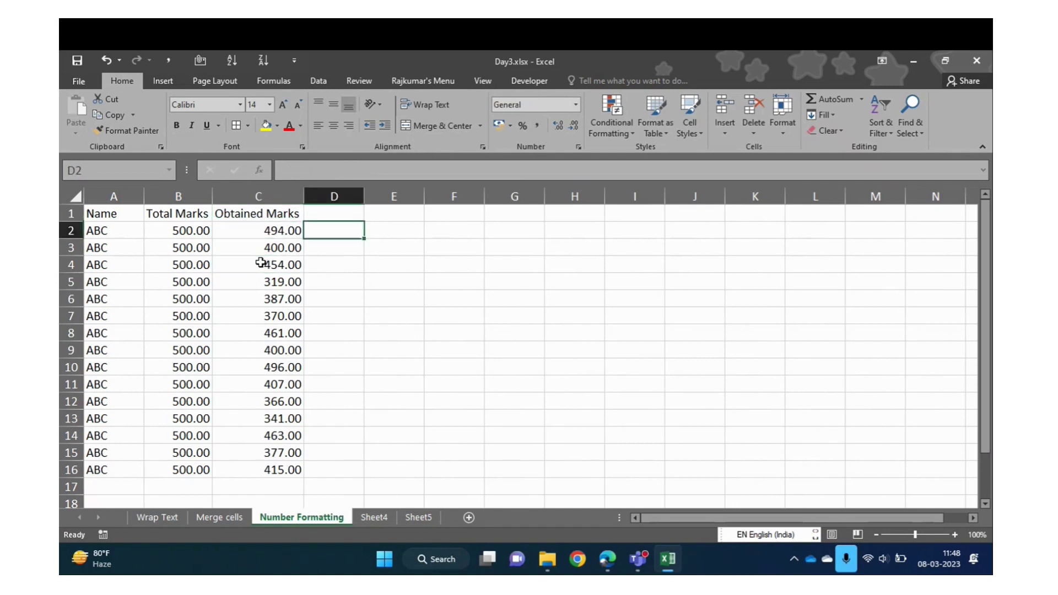
pyautogui.press('Up')
pyautogui.write('E')
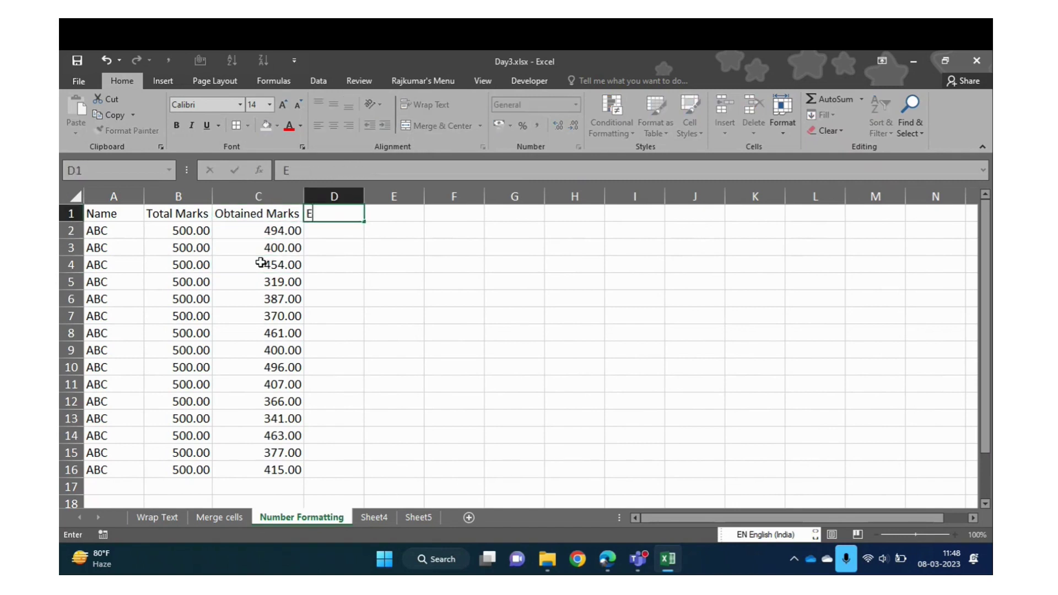
pyautogui.write('per')
pyautogui.press('BackSpace')
pyautogui.press('BackSpace')
pyautogui.press('BackSpace')
pyautogui.press('BackSpace')
pyautogui.write('per')
pyautogui.press('BackSpace')
pyautogui.press('BackSpace')
pyautogui.press('BackSpace')
pyautogui.write('Per %')
pyautogui.press('Return')
# Enter the formula =C2/B2 in D2 to divide Obtained by Total Marks
pyautogui.write('=')
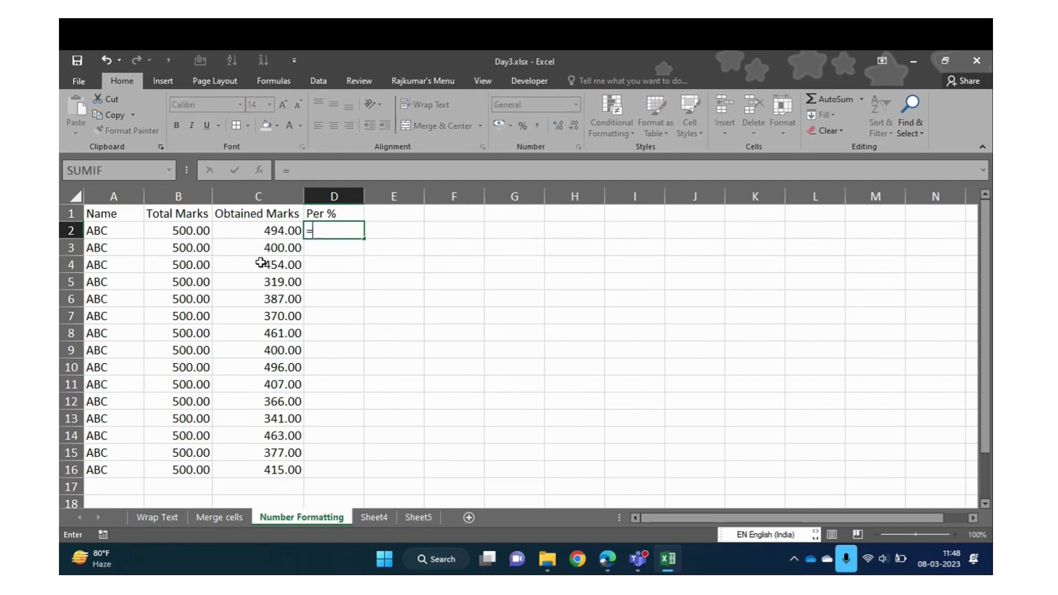
pyautogui.press('Left')
pyautogui.press('Left')
pyautogui.press('Right')
pyautogui.write('/')
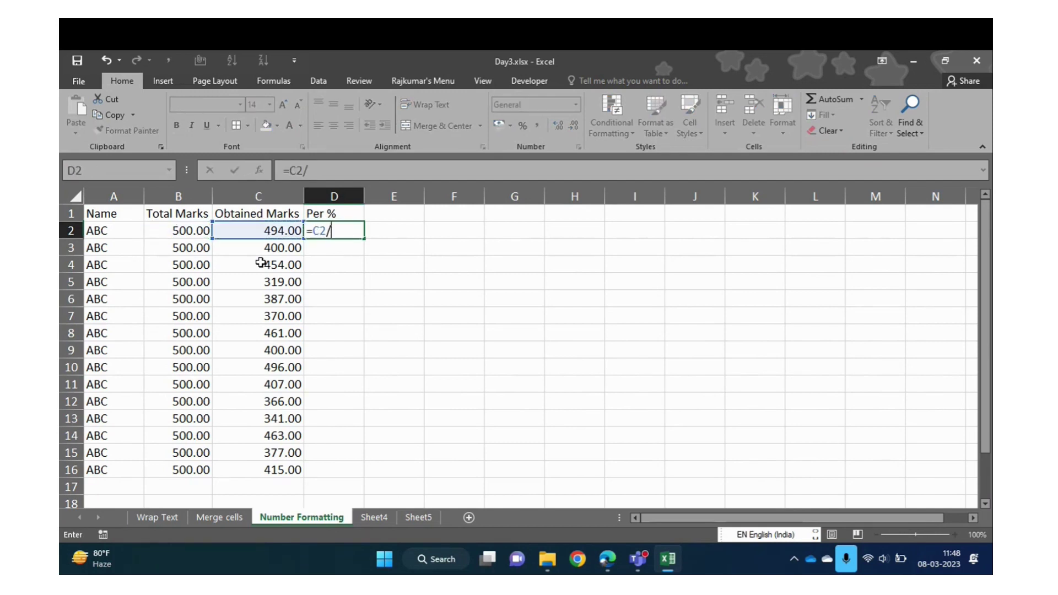
pyautogui.press('Left')
pyautogui.press('Left')
pyautogui.press('Return')
pyautogui.press('Up')
# Fill the Per % formula down through D2:D16 with Ctrl+D
pyautogui.press('Left')
pyautogui.hotkey('ctrl', 'Down')
pyautogui.press('Right')
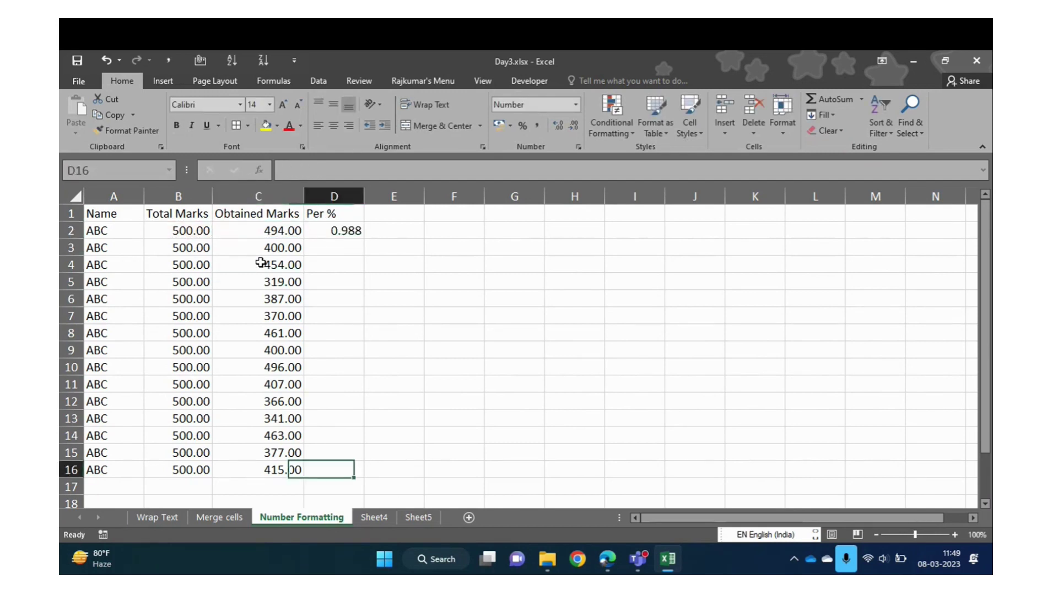
pyautogui.hotkey('ctrl', 'shift', 'Up')
pyautogui.hotkey('ctrl', 'd')
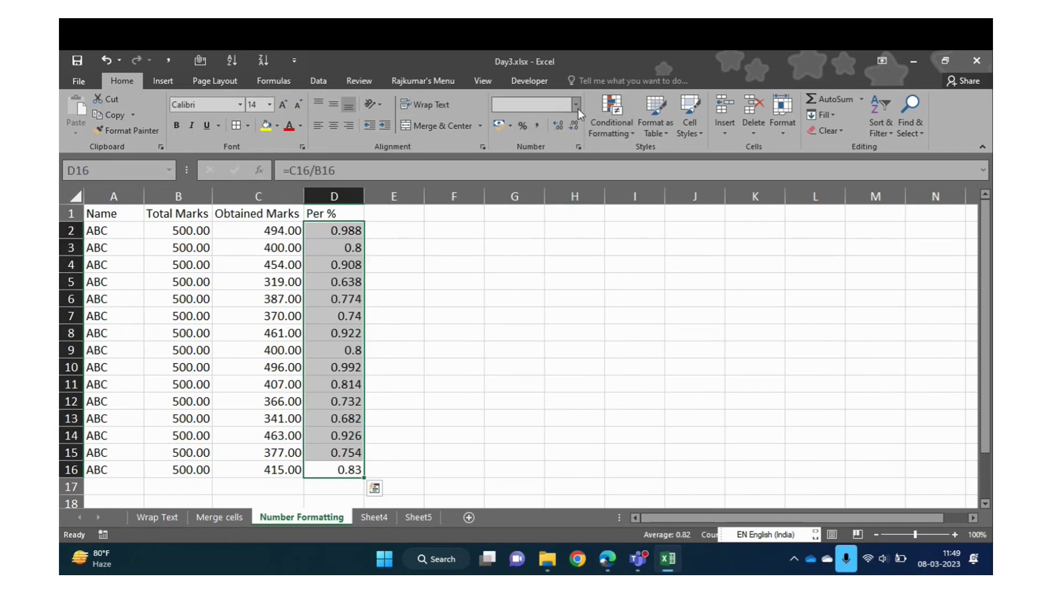
# Apply Percentage format to the whole Per % column D
pyautogui.click(576, 106)
pyautogui.click(550, 346)
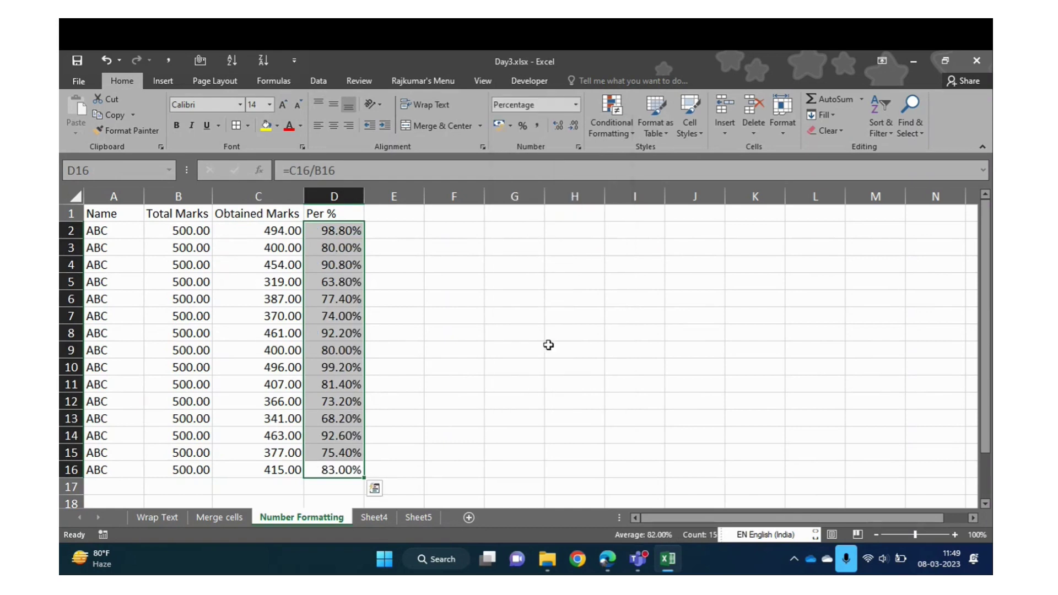
pyautogui.click(338, 330)
pyautogui.hotkey('ctrl', 'Up')
pyautogui.press('Down')
pyautogui.hotkey('ctrl', 'shift', 'Down')
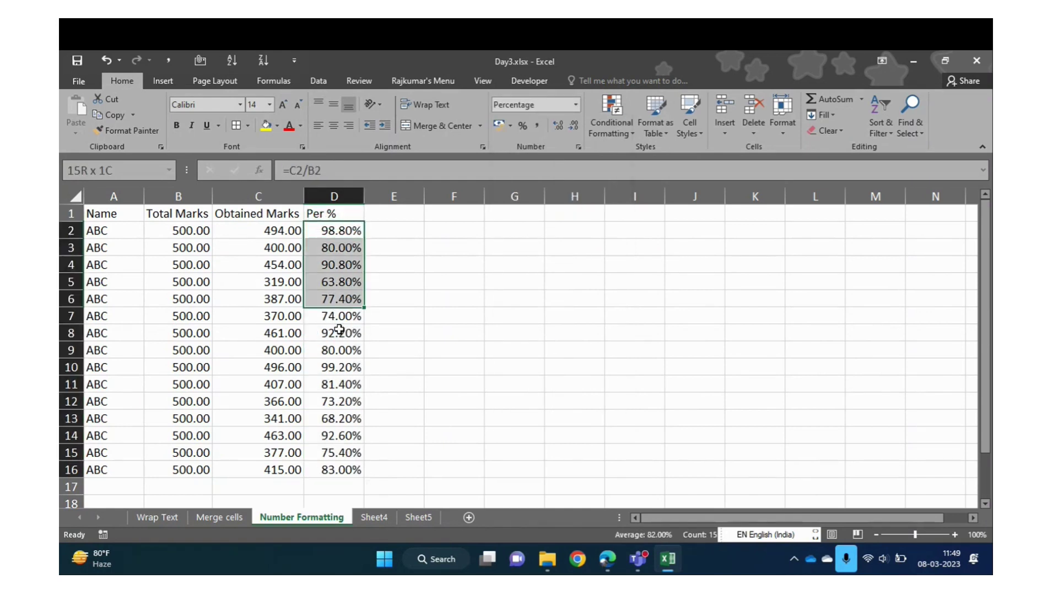
pyautogui.hotkey('ctrl', 'Up')
pyautogui.hotkey('shift', 'Down')
pyautogui.hotkey('shift', 'Down')
pyautogui.hotkey('shift', 'Down')
pyautogui.hotkey('shift', 'Down')
pyautogui.hotkey('shift', 'Down')
pyautogui.hotkey('shift', 'Down')
pyautogui.hotkey('shift', 'Down')
pyautogui.hotkey('shift', 'Down')
pyautogui.hotkey('shift', 'Down')
pyautogui.hotkey('shift', 'Down')
pyautogui.hotkey('shift', 'Down')
pyautogui.hotkey('shift', 'Down')
pyautogui.hotkey('shift', 'Down')
pyautogui.hotkey('shift', 'Down')
pyautogui.hotkey('shift', 'Down')
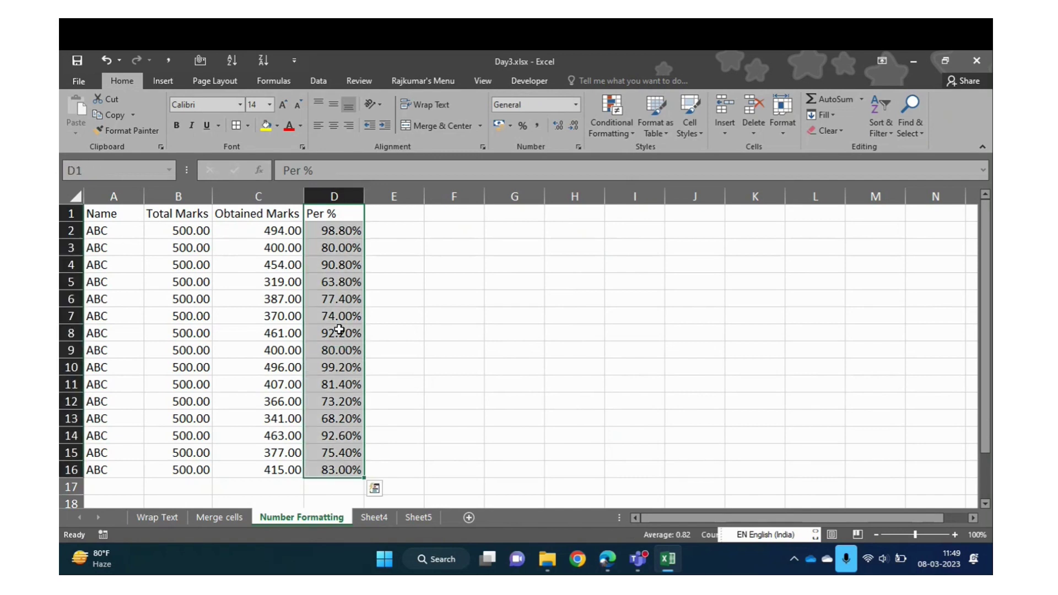
pyautogui.hotkey('ctrl', 'space')
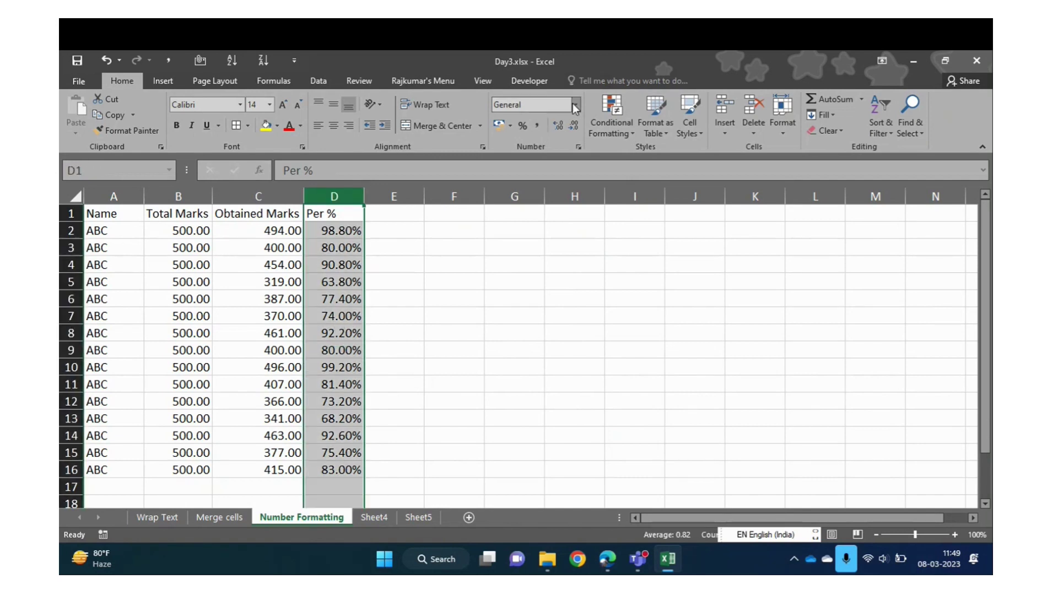
pyautogui.click(575, 104)
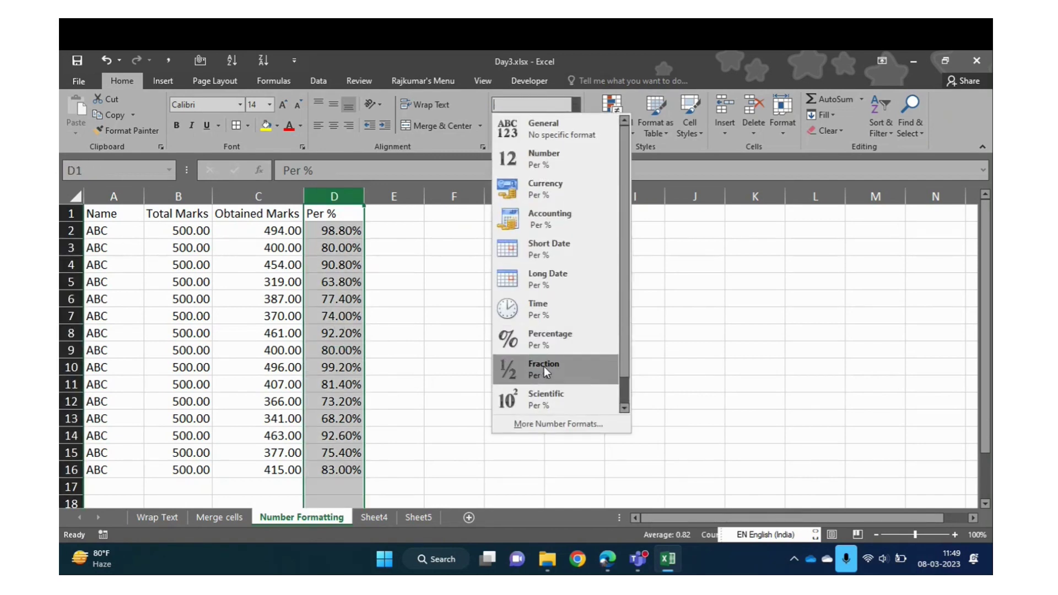
pyautogui.click(566, 333)
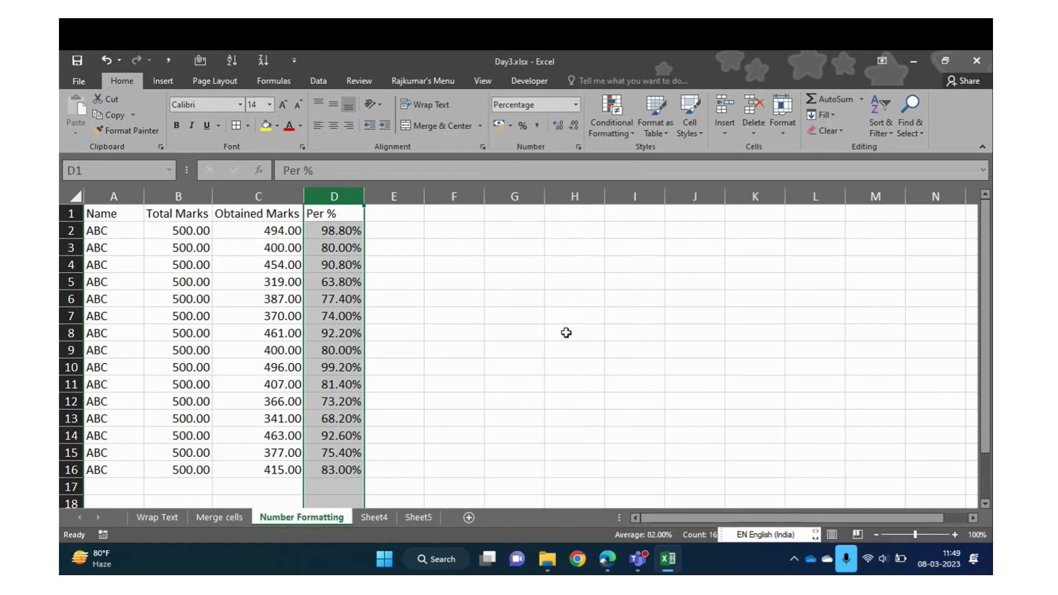
# Reapply two-decimal Number format to column C, leaving Total Marks column unchanged
pyautogui.click(280, 199)
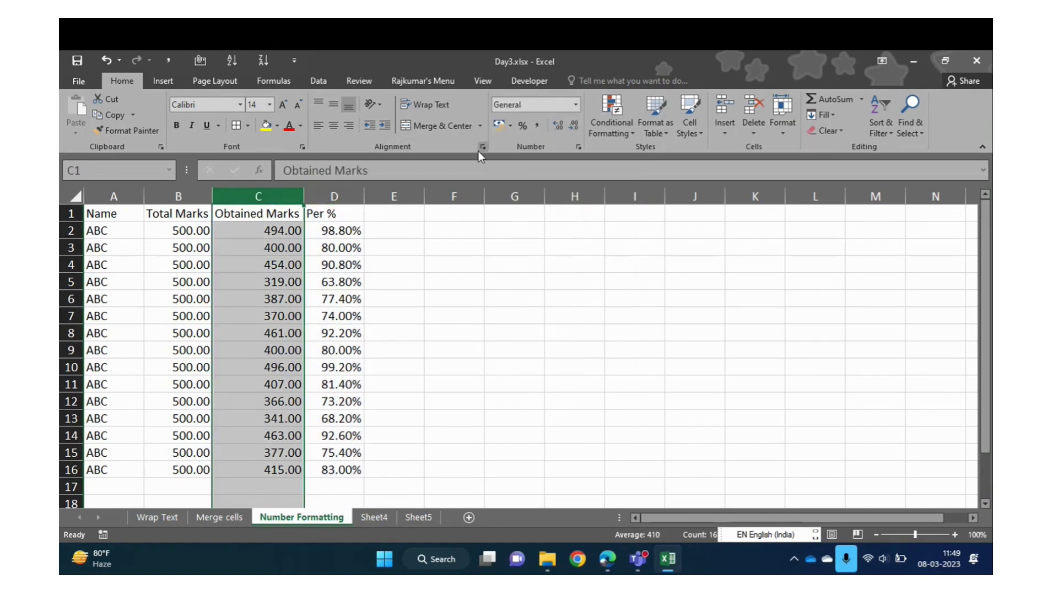
pyautogui.click(576, 104)
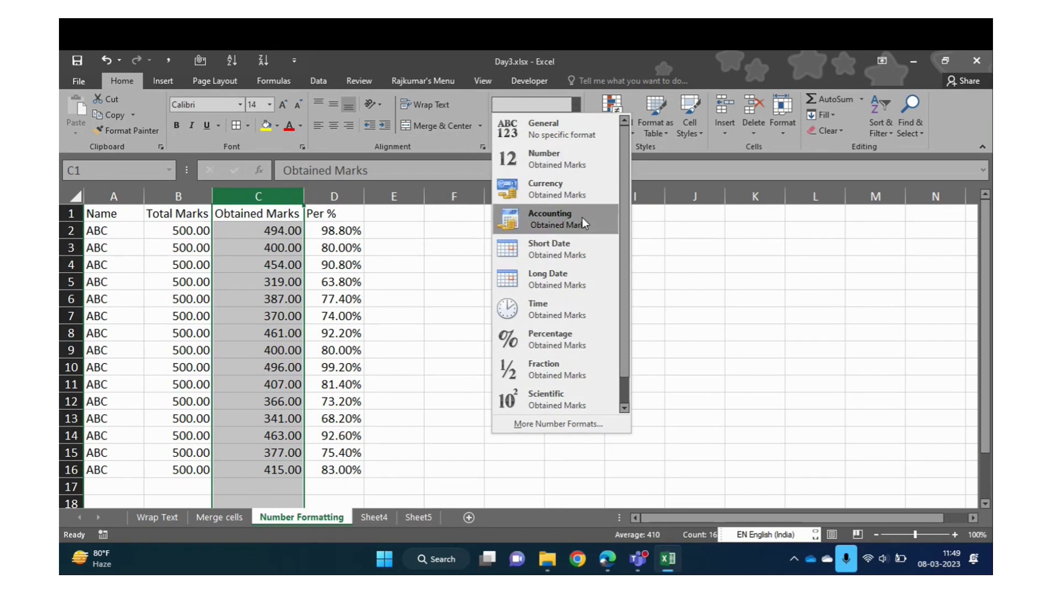
pyautogui.click(587, 154)
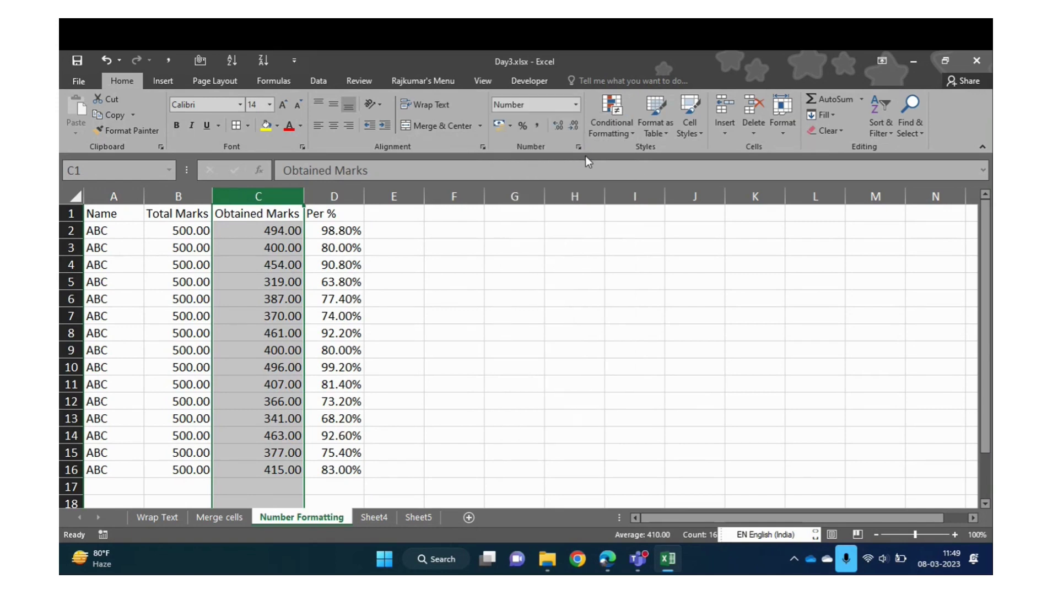
pyautogui.click(249, 306)
pyautogui.press('Left')
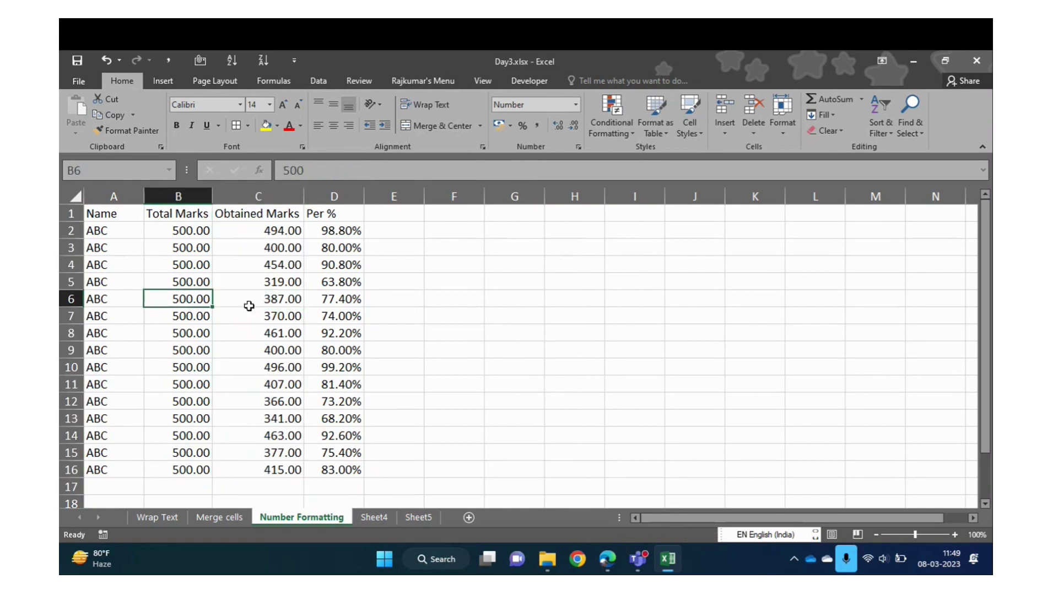
pyautogui.hotkey('ctrl', 'space')
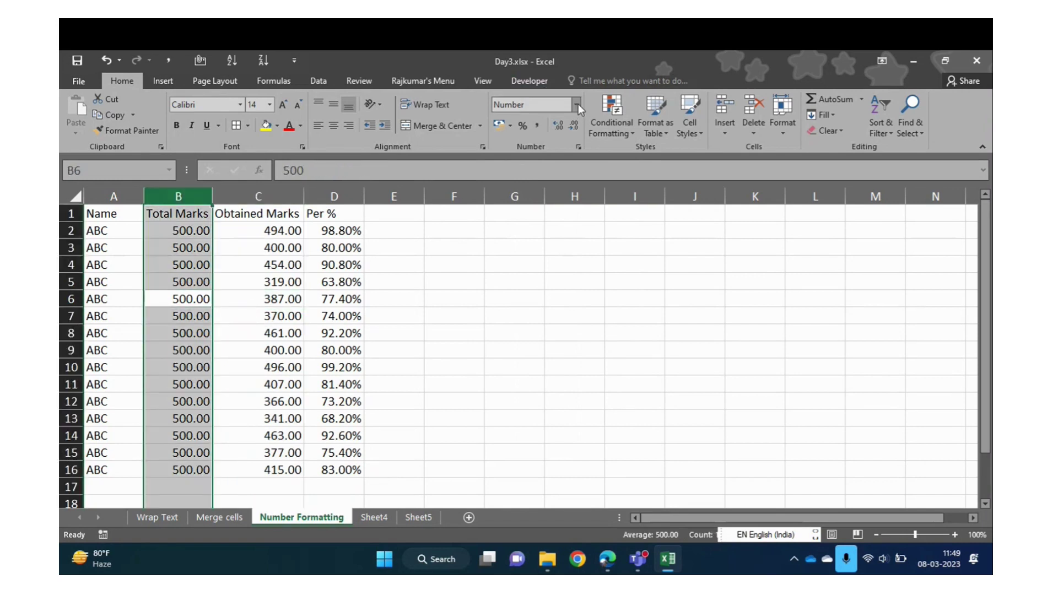
pyautogui.click(576, 104)
pyautogui.click(301, 388)
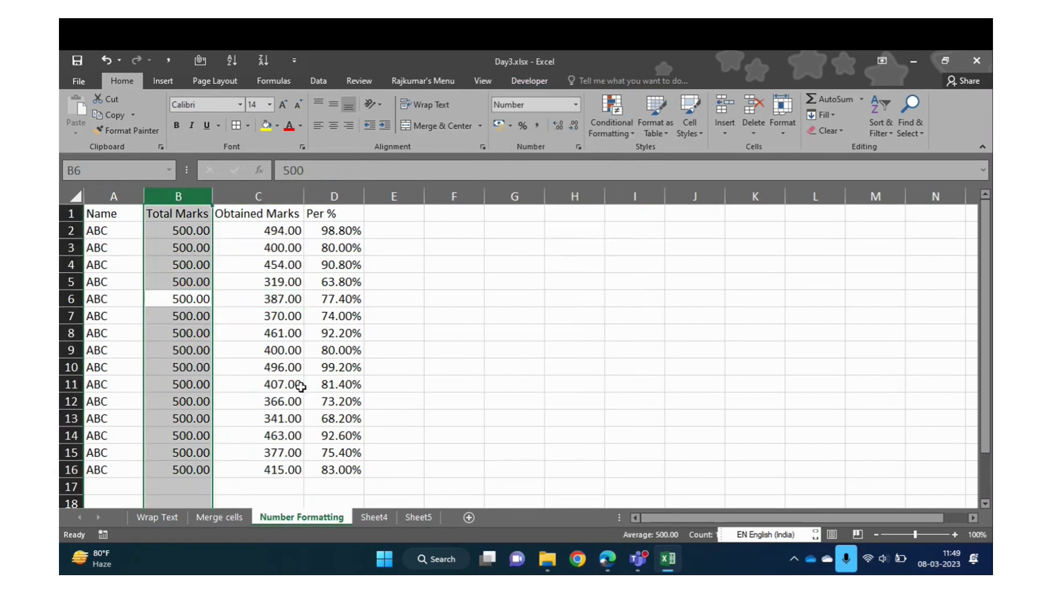
# Insert an empty column before Total Marks
pyautogui.click(318, 351)
pyautogui.hotkey('ctrl', 'Up')
pyautogui.press('Left')
pyautogui.press('Left')
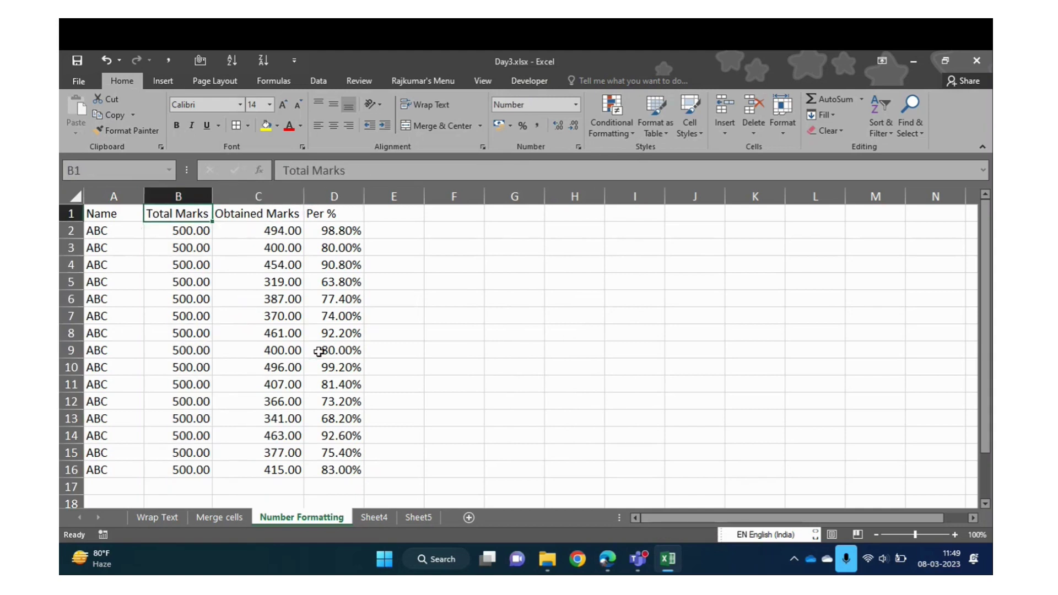
pyautogui.press('Left')
pyautogui.press('Right')
pyautogui.press('Right')
pyautogui.press('Right')
pyautogui.press('Left')
pyautogui.press('Left')
pyautogui.hotkey('ctrl', 'space')
pyautogui.hotkey('ctrl', 'shift', '=')
# Title the new column B 'Exam Date'
pyautogui.press('Down')
pyautogui.press('Up')
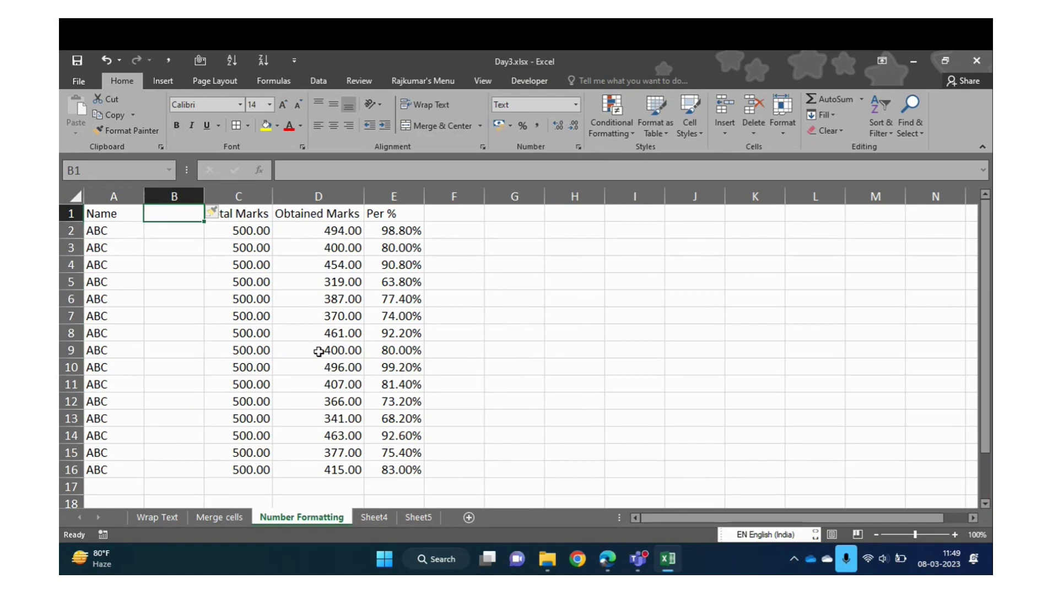
pyautogui.write('Date')
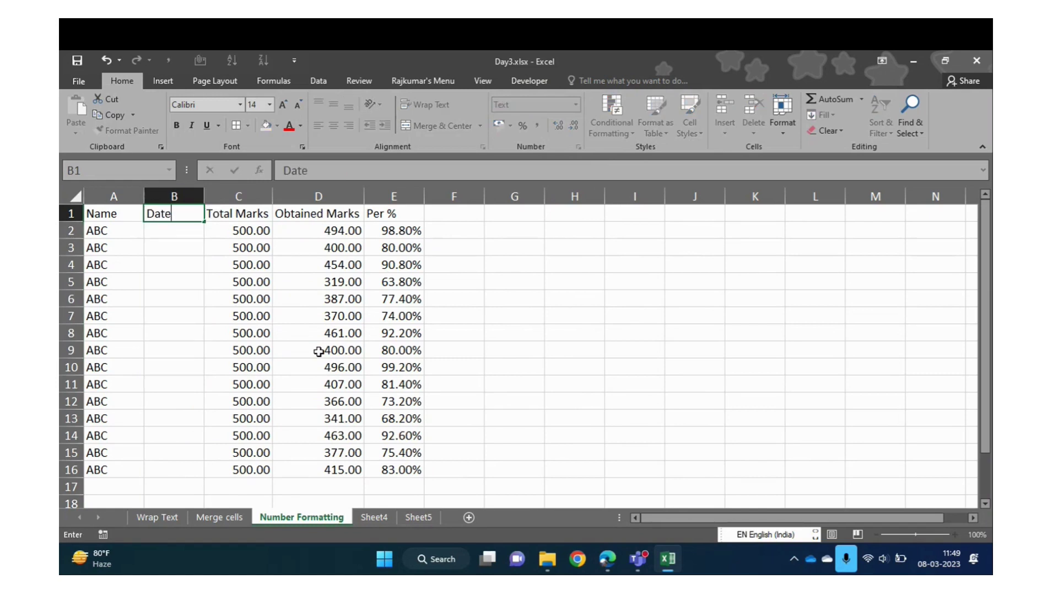
pyautogui.press('BackSpace')
pyautogui.press('BackSpace')
pyautogui.press('BackSpace')
pyautogui.press('BackSpace')
pyautogui.write('Exam Date')
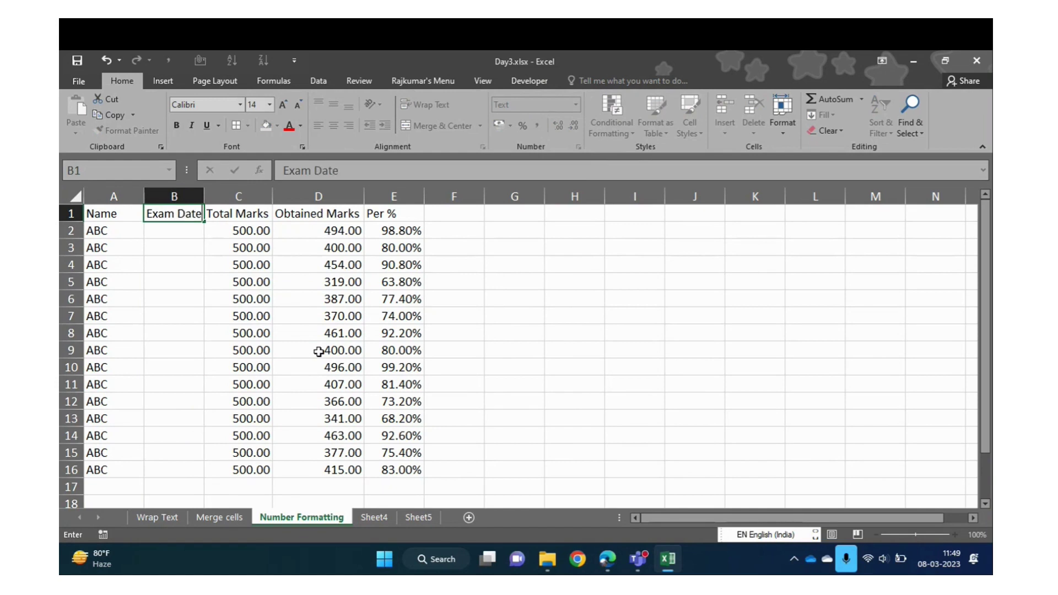
pyautogui.press('Return')
# Fill today's date, 08-03-2023, into B2:B16 and select column B
pyautogui.hotkey('ctrl', ';')
pyautogui.press('Left')
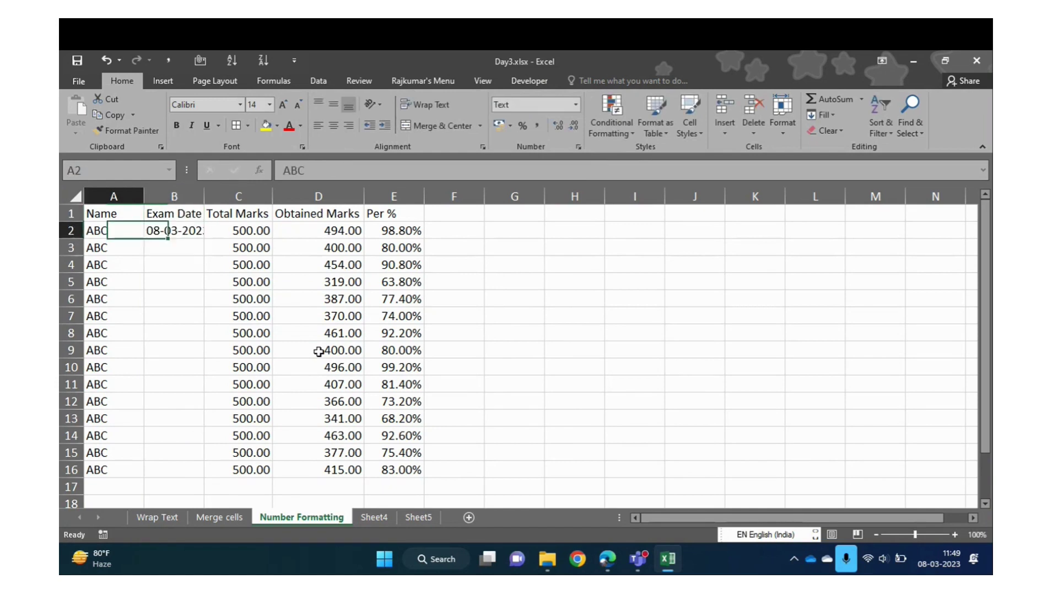
pyautogui.hotkey('ctrl', 'Down')
pyautogui.press('Right')
pyautogui.hotkey('ctrl', 'shift', 'Up')
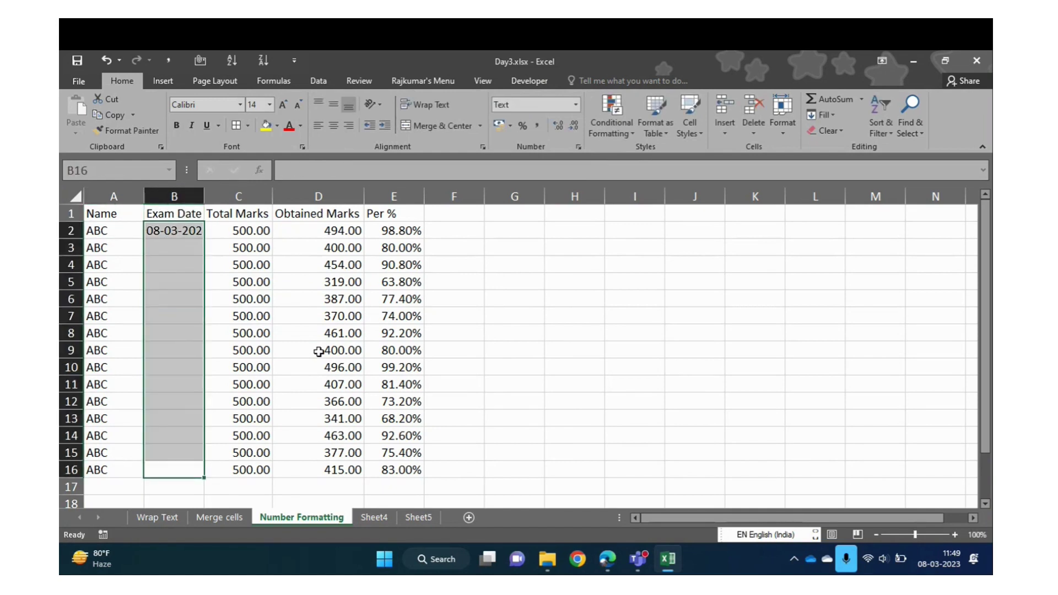
pyautogui.hotkey('ctrl', 'd')
pyautogui.hotkey('ctrl', 'space')
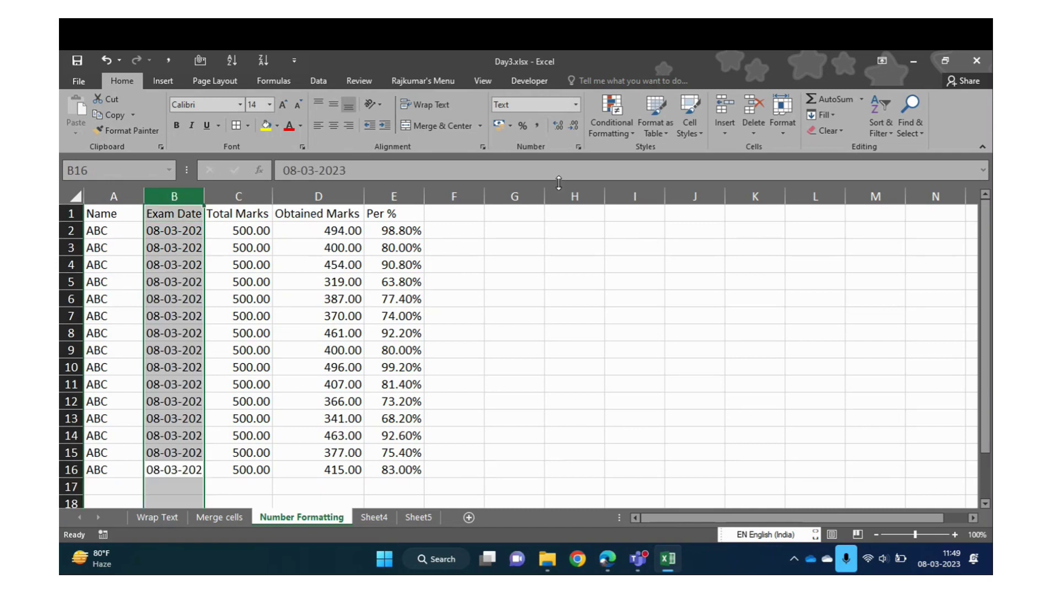
# Apply Short Date to column B and widen it so 08-03-2023 shows fully
pyautogui.click(577, 104)
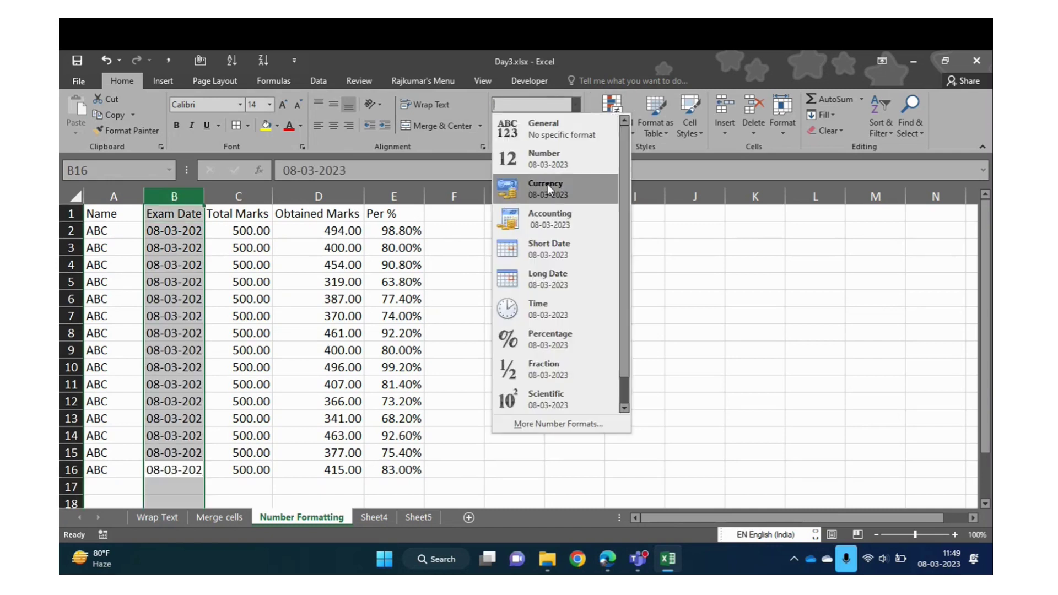
pyautogui.click(547, 247)
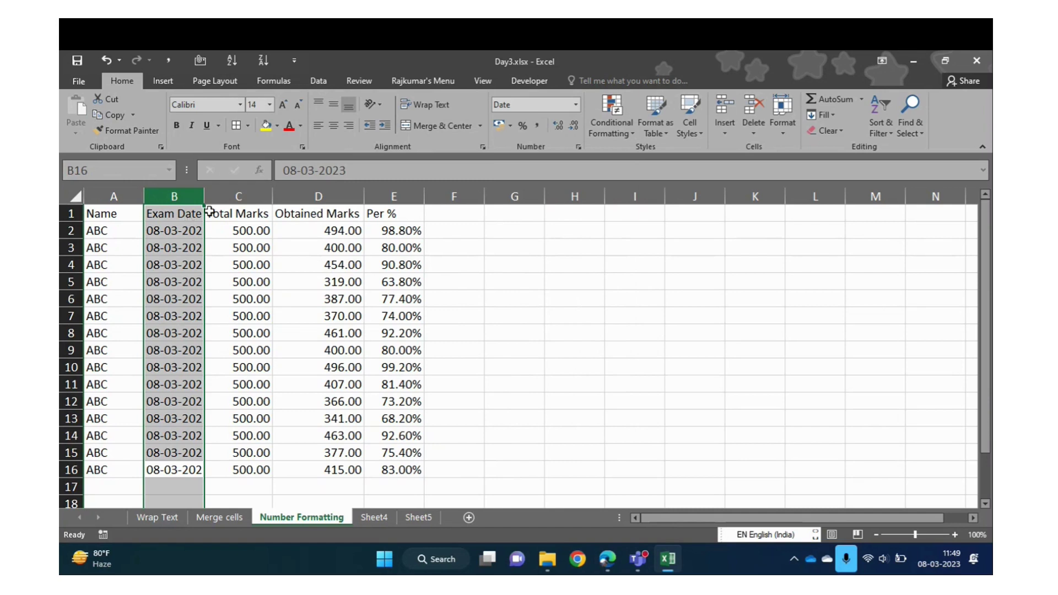
pyautogui.moveTo(205, 194); pyautogui.dragTo(214, 194)
pyautogui.click(189, 299)
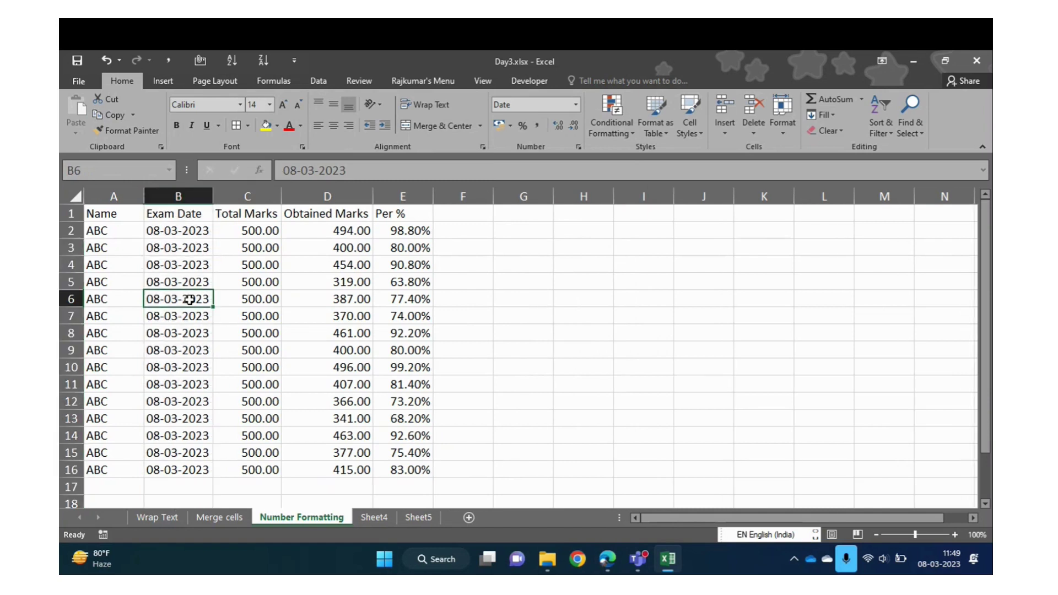
# Reselect the Exam Date column and review its number format, leaving dates unchanged
pyautogui.click(179, 197)
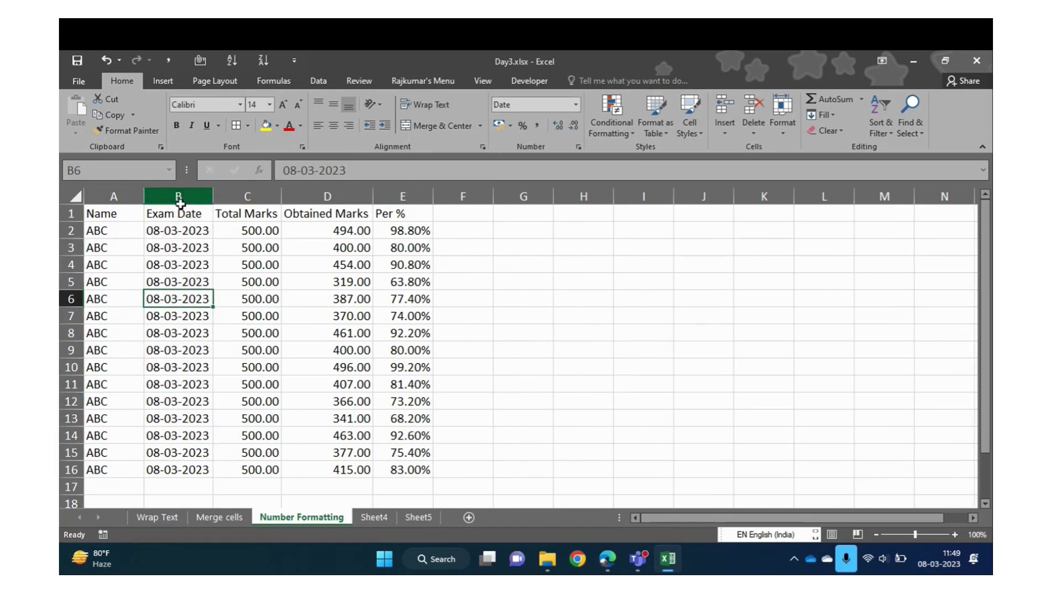
pyautogui.click(575, 104)
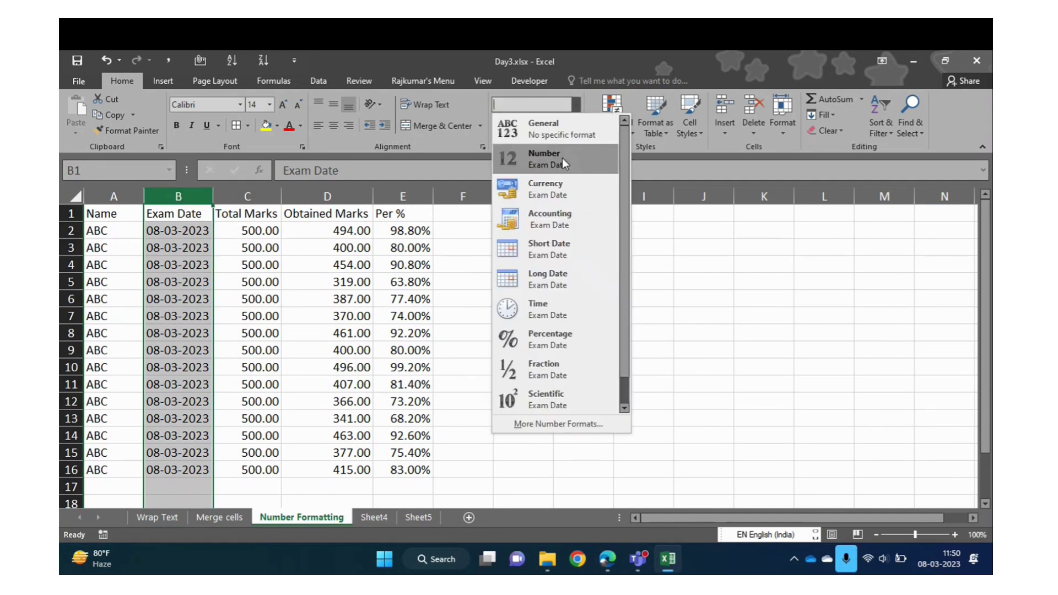
pyautogui.click(553, 281)
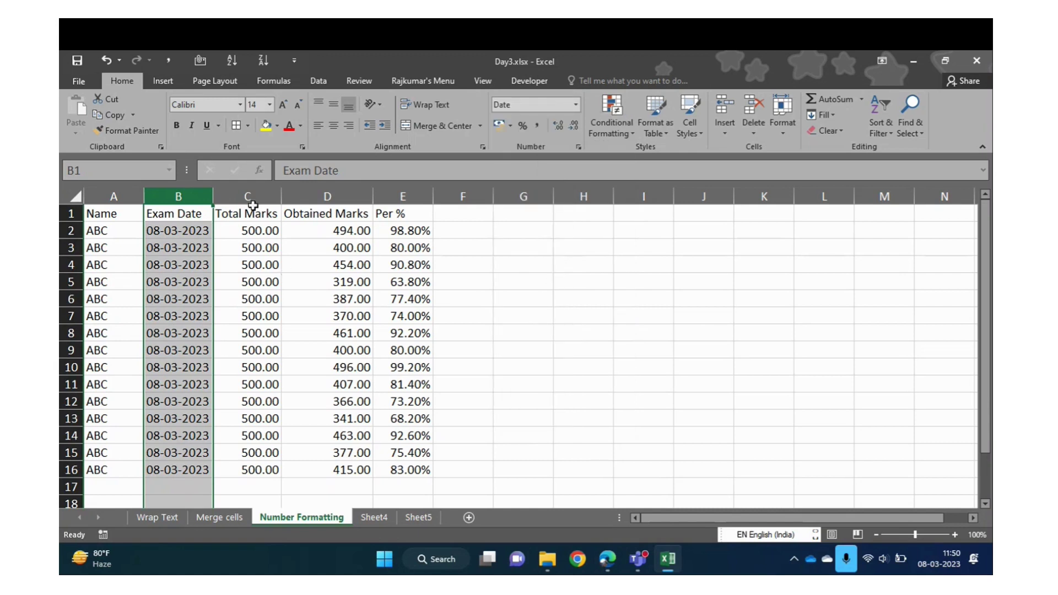
pyautogui.click(576, 105)
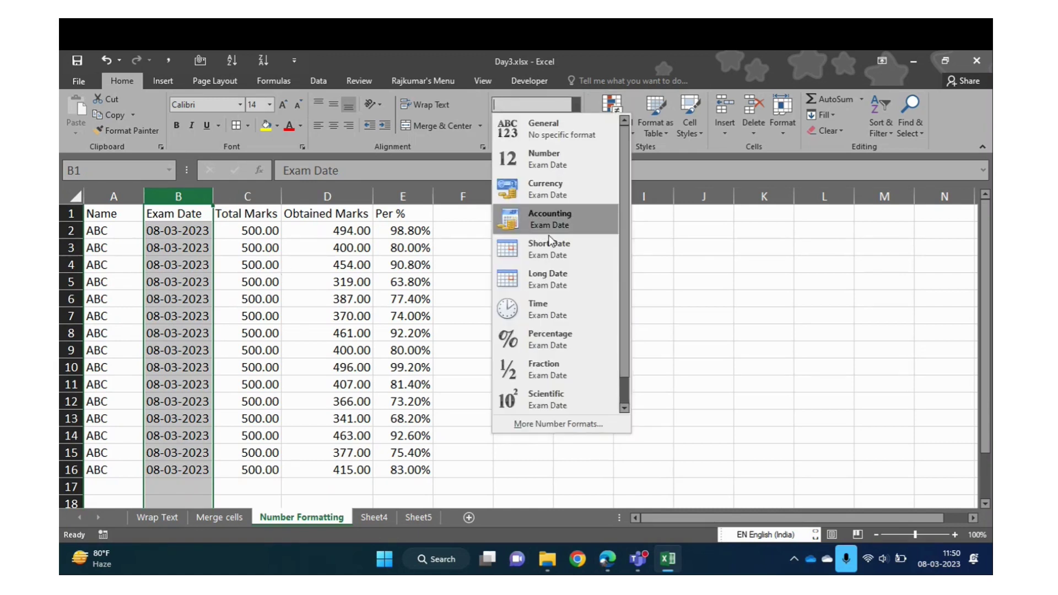
pyautogui.click(547, 281)
pyautogui.click(175, 259)
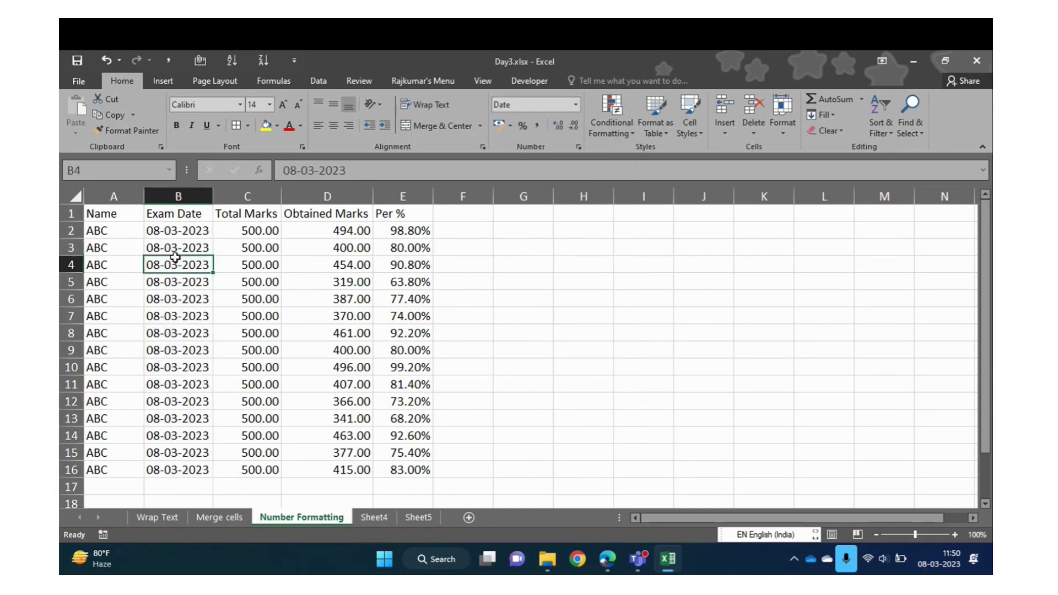
pyautogui.hotkey('ctrl', 'Up')
pyautogui.press('Down')
pyautogui.hotkey('ctrl', 'space')
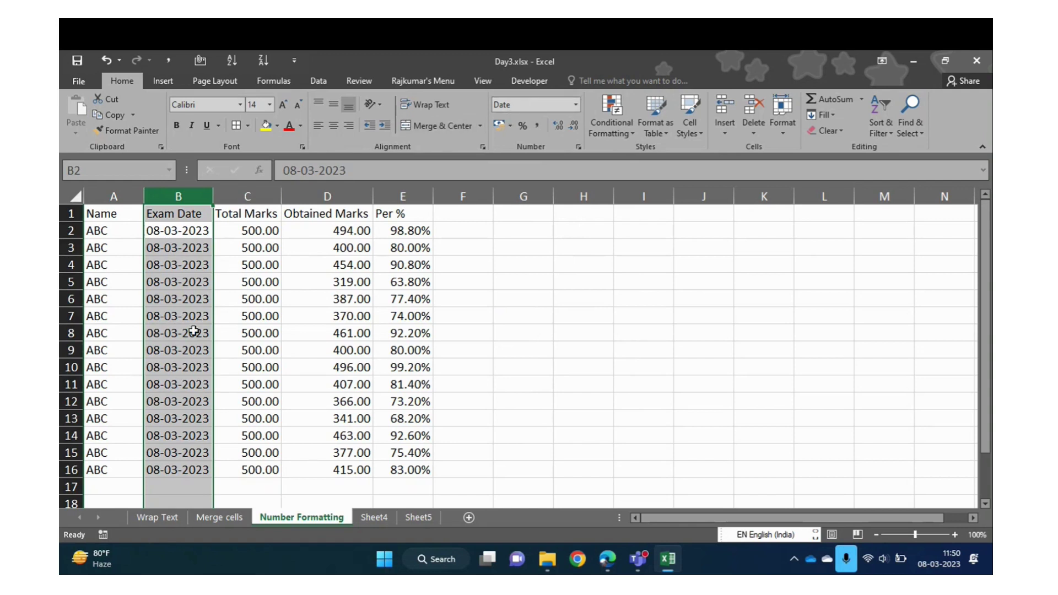
# Check the Per % heading's number format, keeping it as Percentage
pyautogui.click(191, 305)
pyautogui.hotkey('ctrl', 'Up')
pyautogui.press('Down')
pyautogui.press('Down')
pyautogui.press('Left')
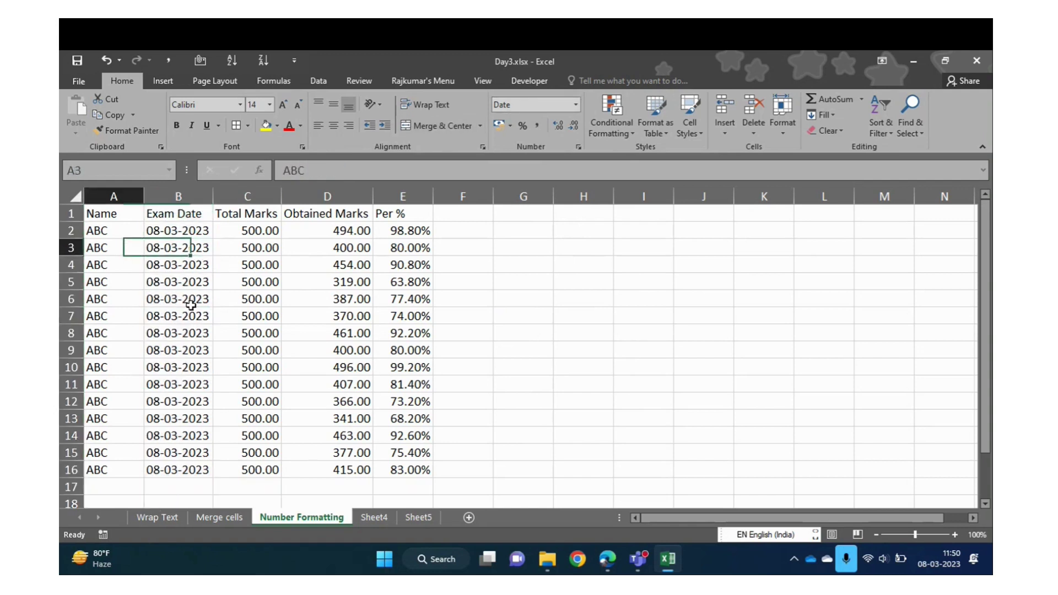
pyautogui.press('Up')
pyautogui.press('Up')
pyautogui.press('Right')
pyautogui.press('Right')
pyautogui.press('Right')
pyautogui.press('Right')
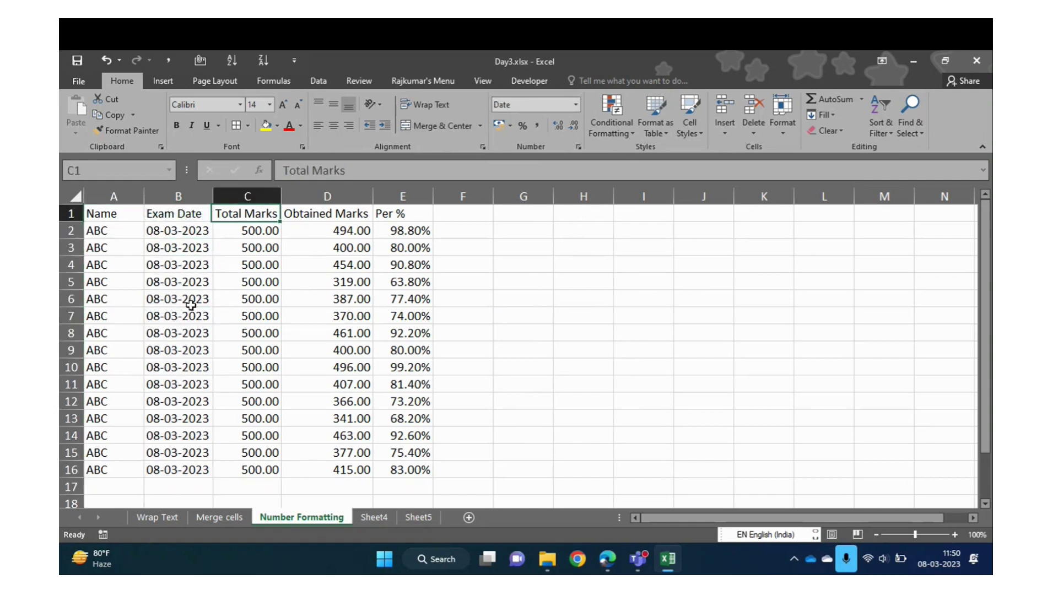
pyautogui.click(575, 105)
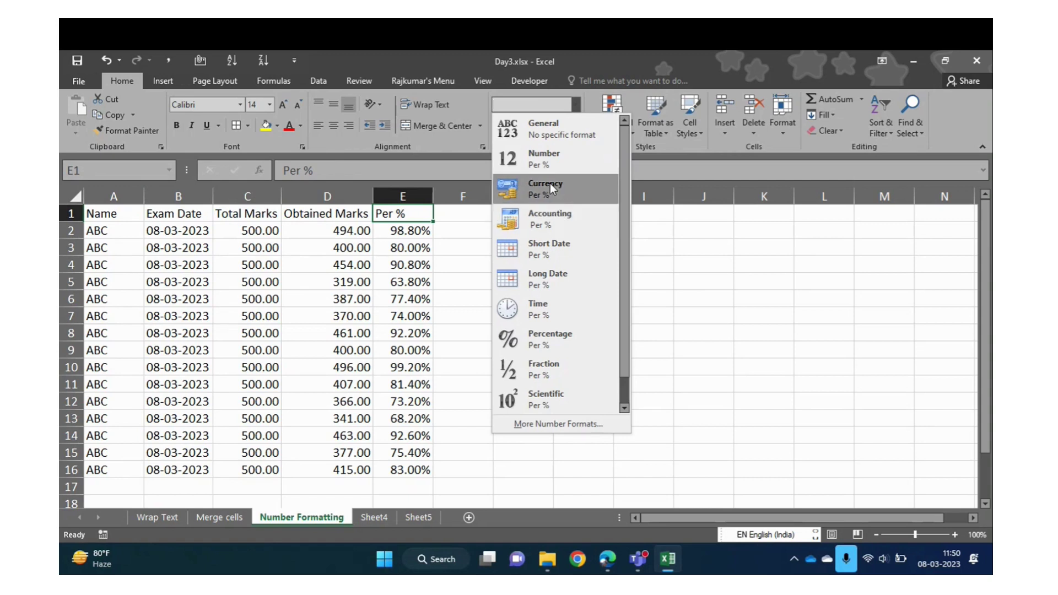
pyautogui.click(402, 247)
# Insert a new column before Total Marks headed 'Fees'
pyautogui.press('Left')
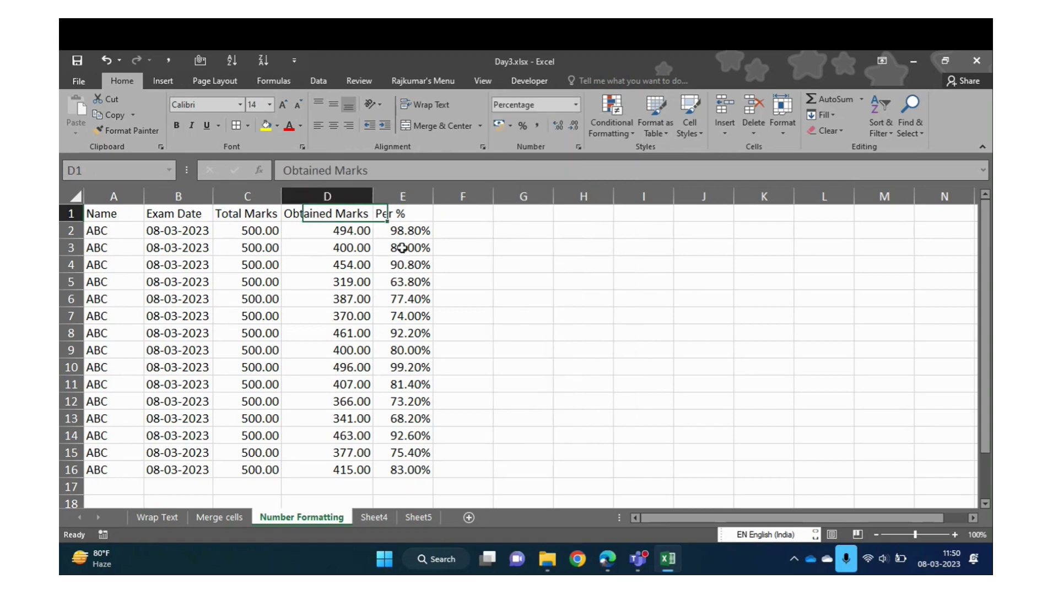
pyautogui.press('Left')
pyautogui.hotkey('ctrl', 'space')
pyautogui.hotkey('ctrl', 'shift', '+')
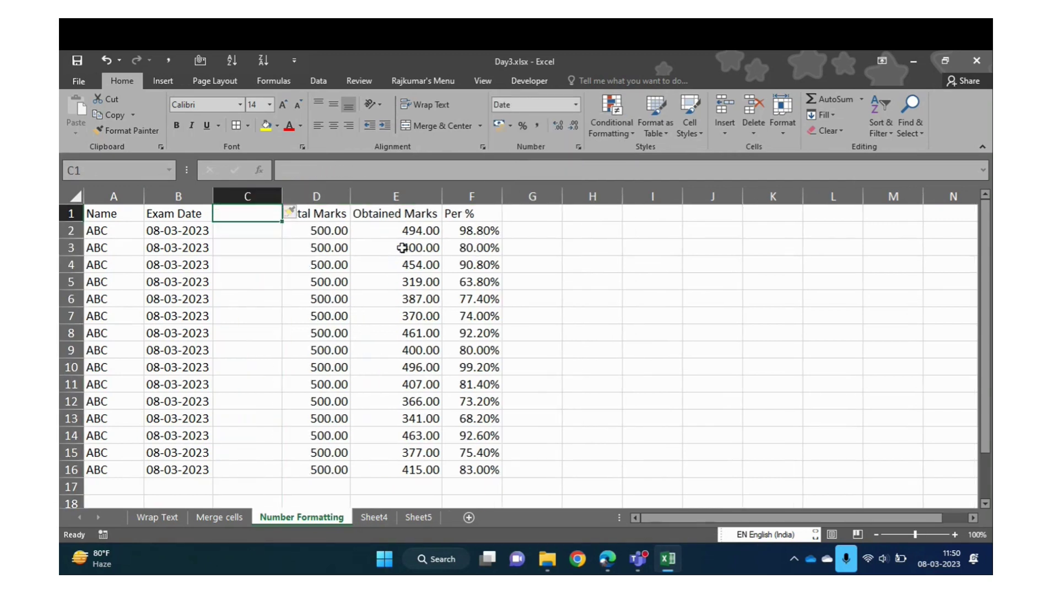
pyautogui.write('Fees')
pyautogui.press('Return')
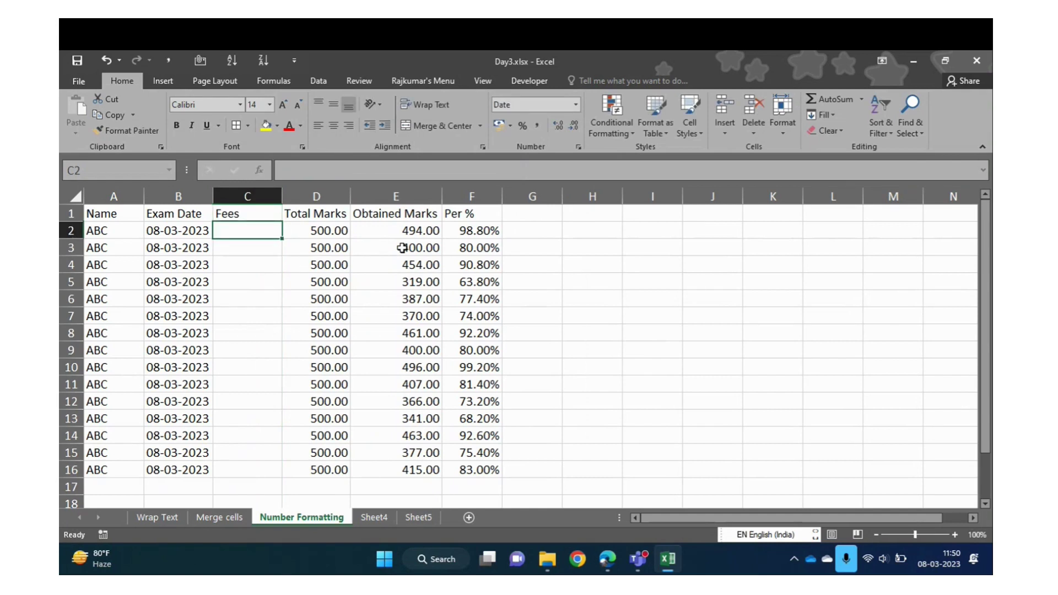
# Fill 5000 into every Fees cell C2:C16 and select column C
pyautogui.press('Left')
pyautogui.press('Left')
pyautogui.press('Right')
pyautogui.hotkey('ctrl', 'Down')
pyautogui.press('Right')
pyautogui.hotkey('ctrl', 'shift', 'Up')
pyautogui.hotkey('shift', 'Down')
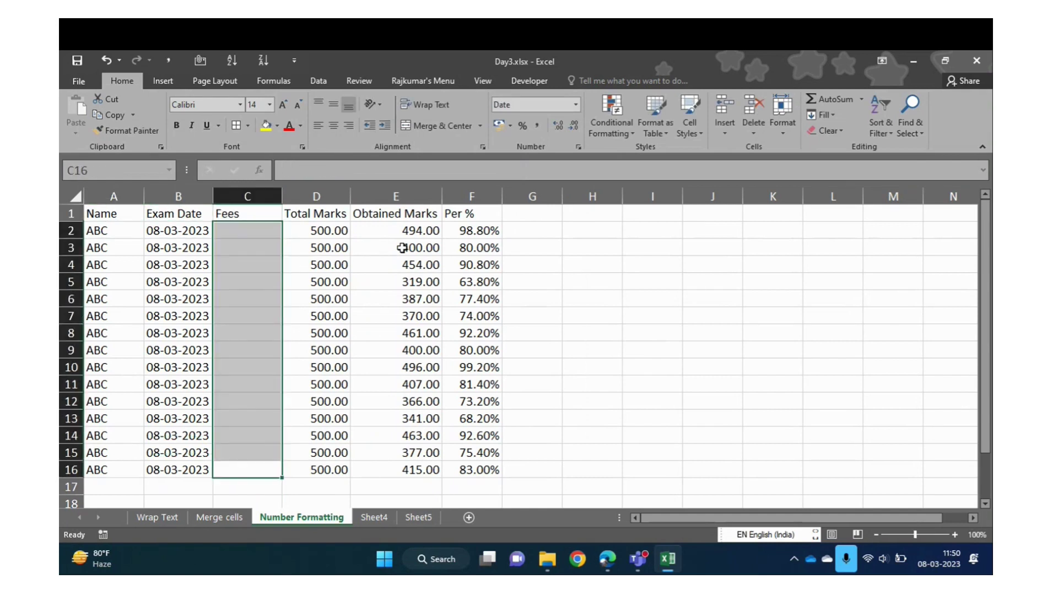
pyautogui.write('5000')
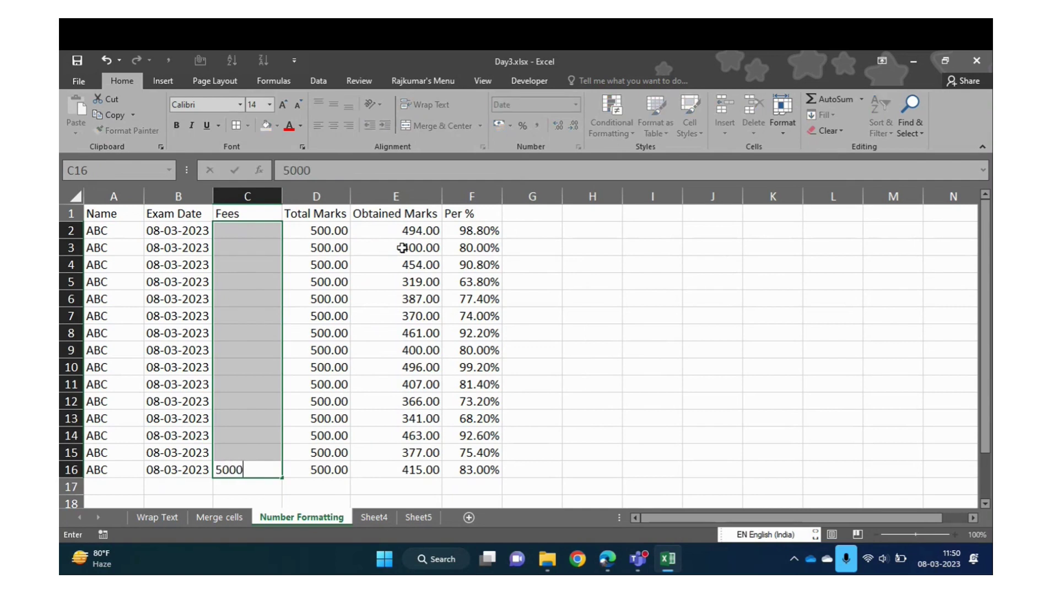
pyautogui.hotkey('ctrl', 'Return')
pyautogui.press('Up')
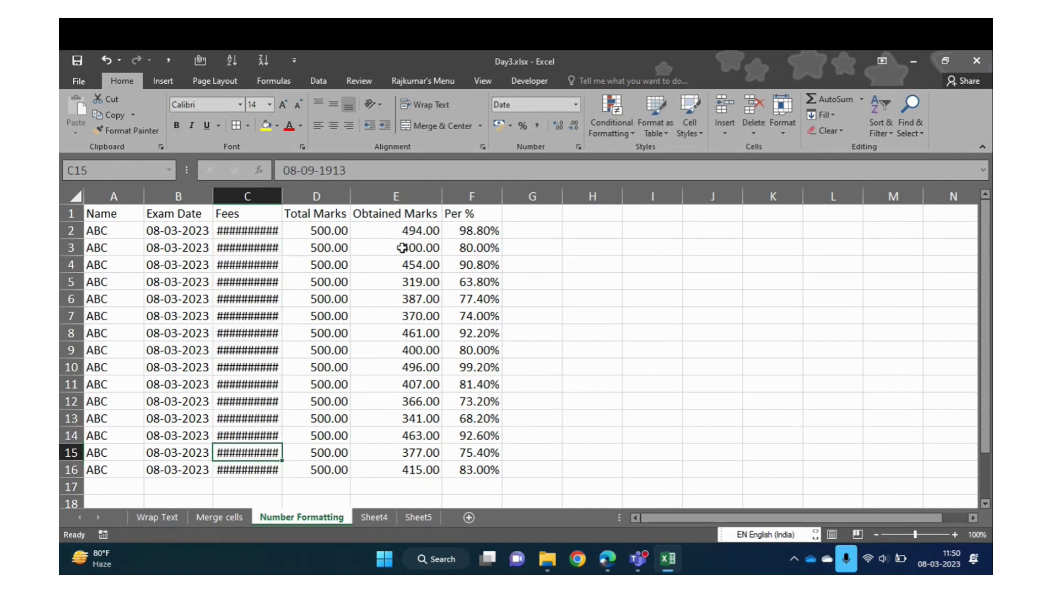
pyautogui.hotkey('ctrl', 'space')
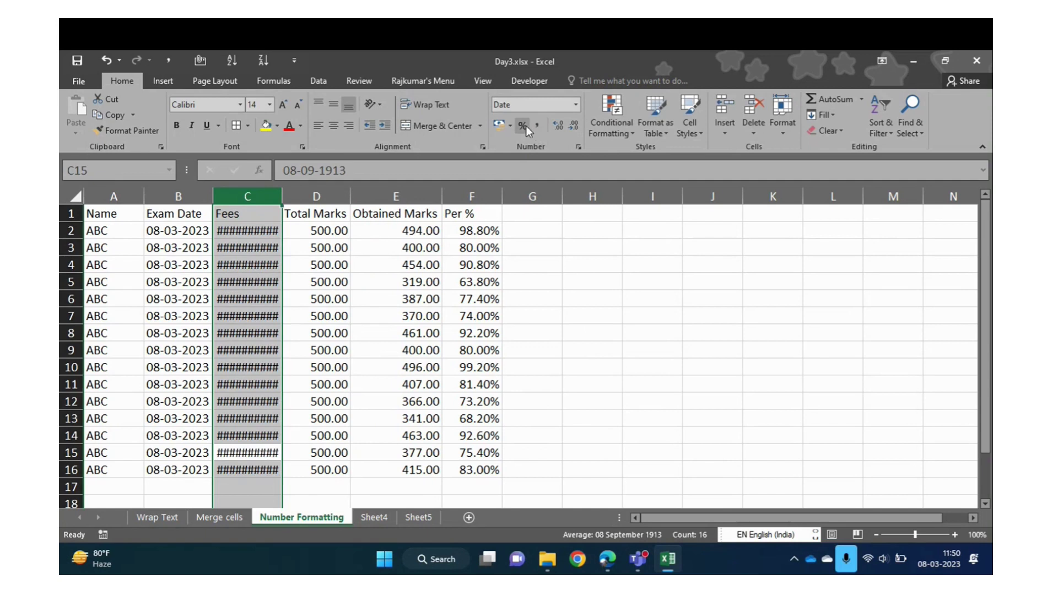
# Format the Fees column as rupee Currency and autofit column C
pyautogui.click(575, 105)
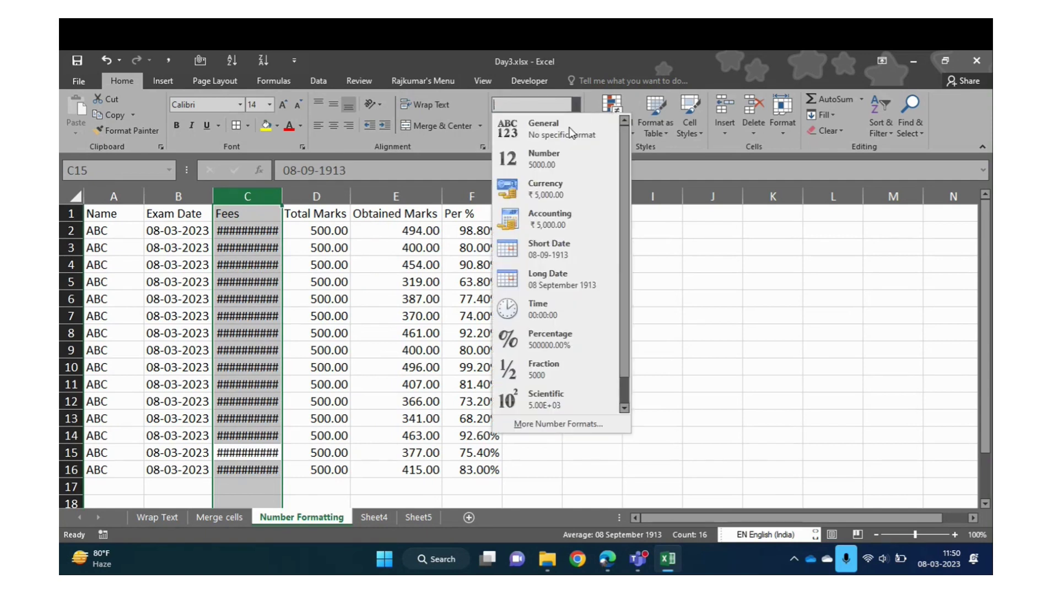
pyautogui.click(558, 193)
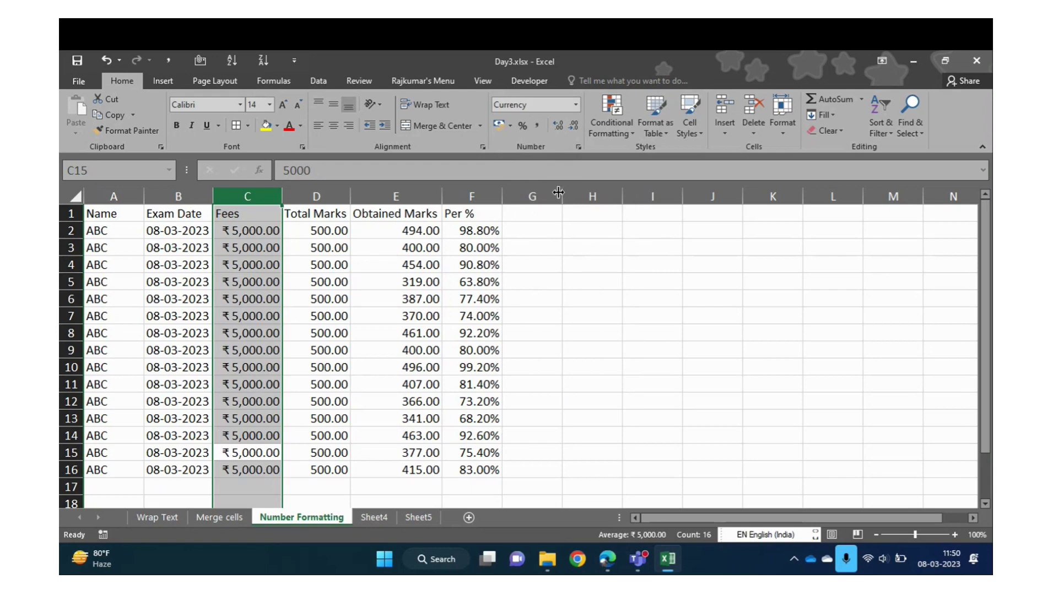
pyautogui.doubleClick(282, 197)
# Select the whole table from A1 across the headings down to row 16
pyautogui.click(249, 284)
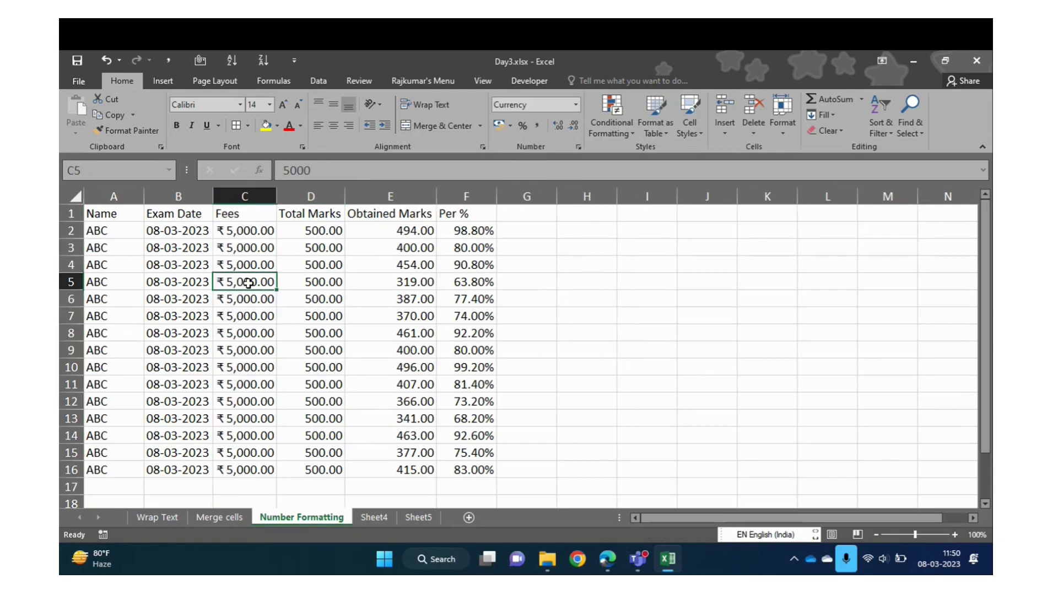
pyautogui.press('Up')
pyautogui.press('Up')
pyautogui.press('Up')
pyautogui.press('Up')
pyautogui.press('Left')
pyautogui.press('Left')
pyautogui.hotkey('shift', 'Right')
pyautogui.hotkey('shift', 'Right')
pyautogui.hotkey('shift', 'Right')
pyautogui.hotkey('shift', 'Right')
pyautogui.hotkey('shift', 'Right')
pyautogui.hotkey('ctrl', 'shift', 'Down')
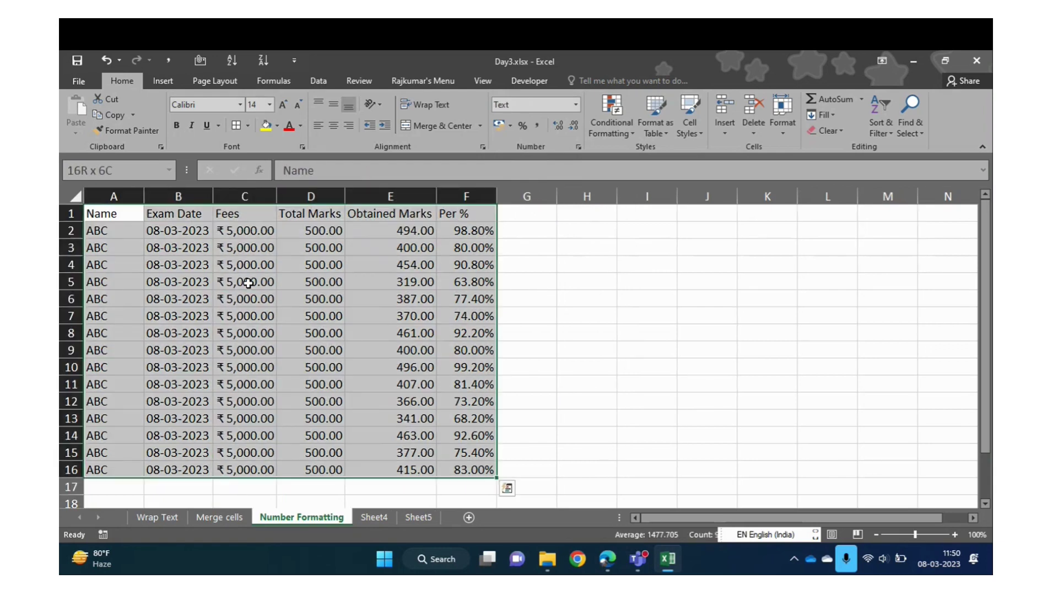
pyautogui.press('Up')
pyautogui.press('Down')
pyautogui.press('Up')
pyautogui.hotkey('ctrl', 'shift', 'Right')
pyautogui.hotkey('ctrl', 'shift', 'Down')
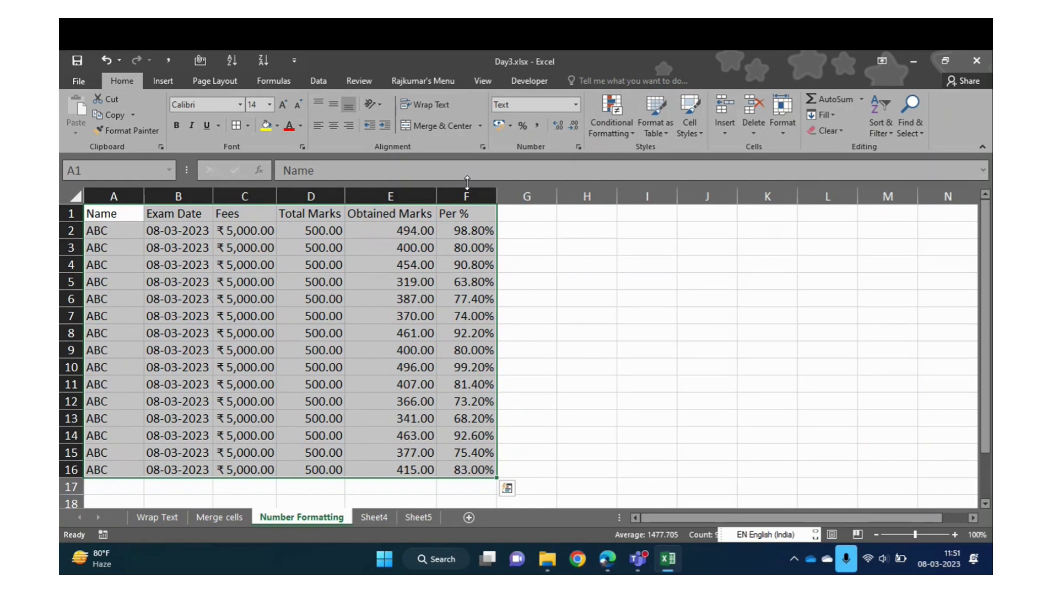
# Check the Fees column's number format, then select cell C2
pyautogui.press('Left')
pyautogui.press('Right')
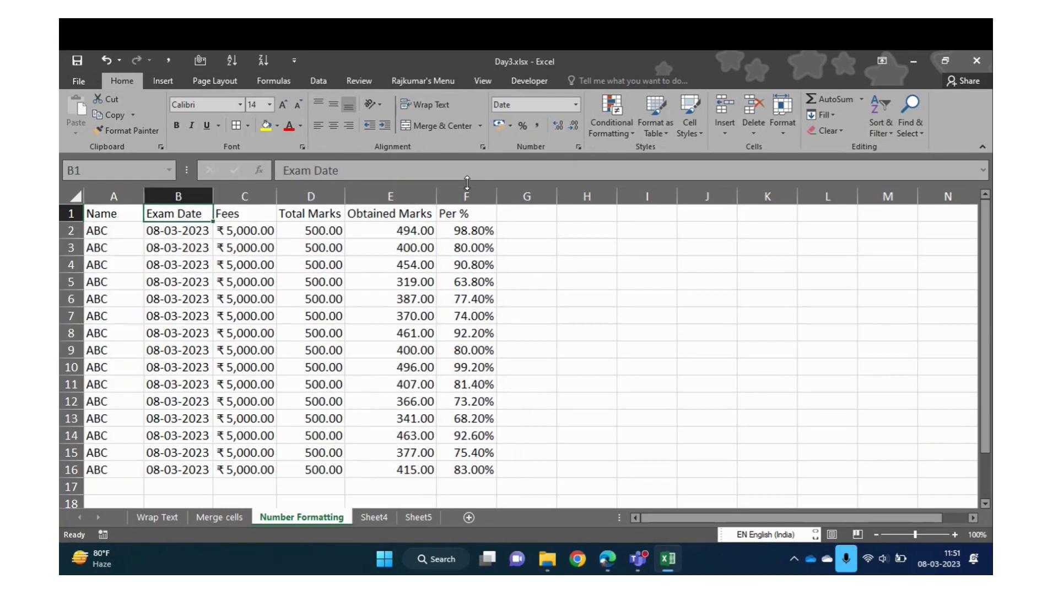
pyautogui.press('Right')
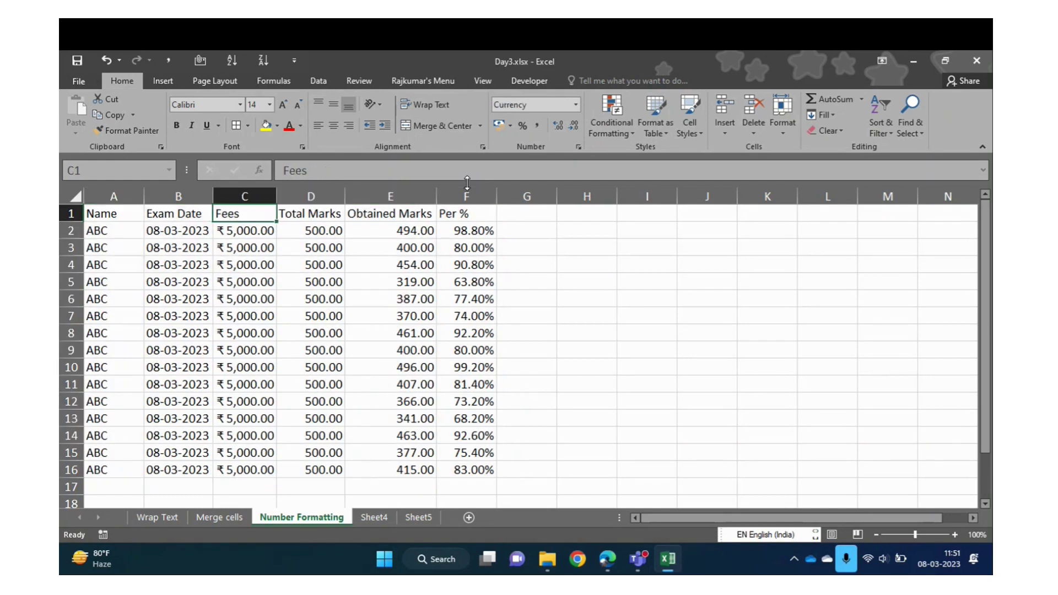
pyautogui.press('Left')
pyautogui.press('Left')
pyautogui.press('Right')
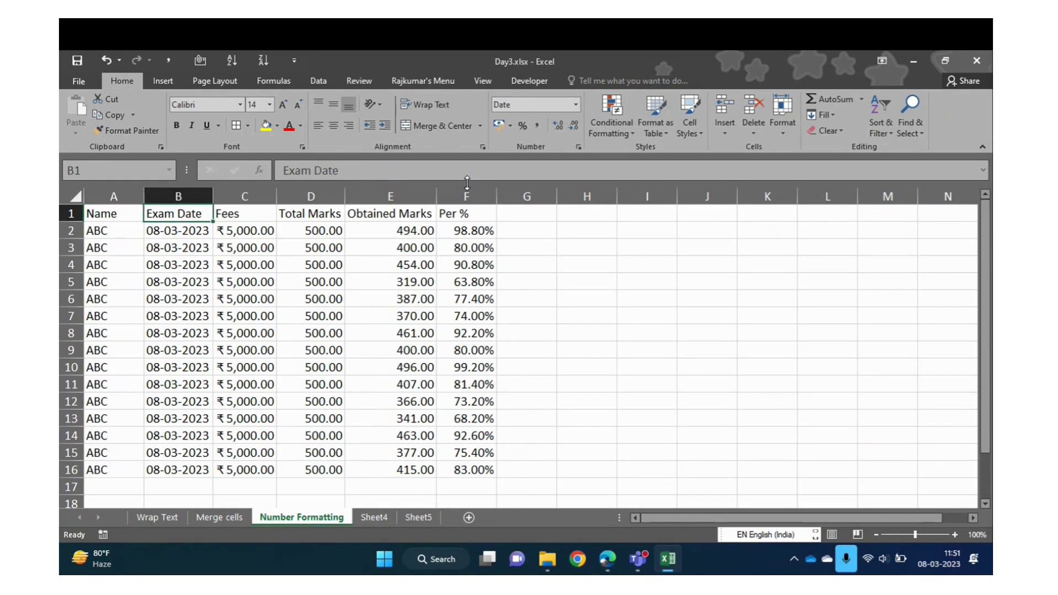
pyautogui.press('Right')
pyautogui.press('Left')
pyautogui.click(575, 104)
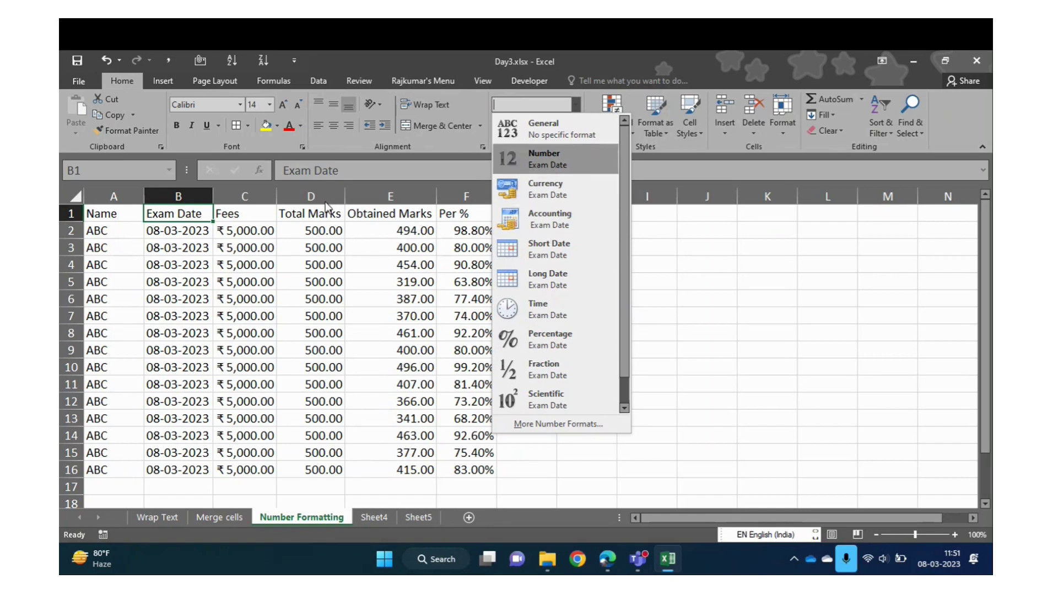
pyautogui.click(236, 312)
pyautogui.click(235, 312)
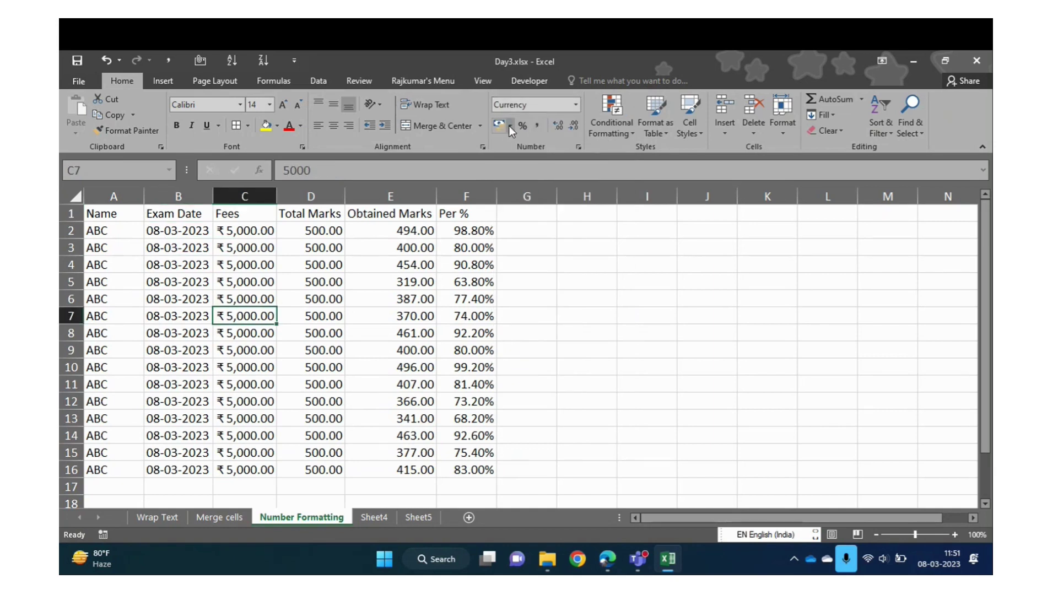
pyautogui.click(247, 232)
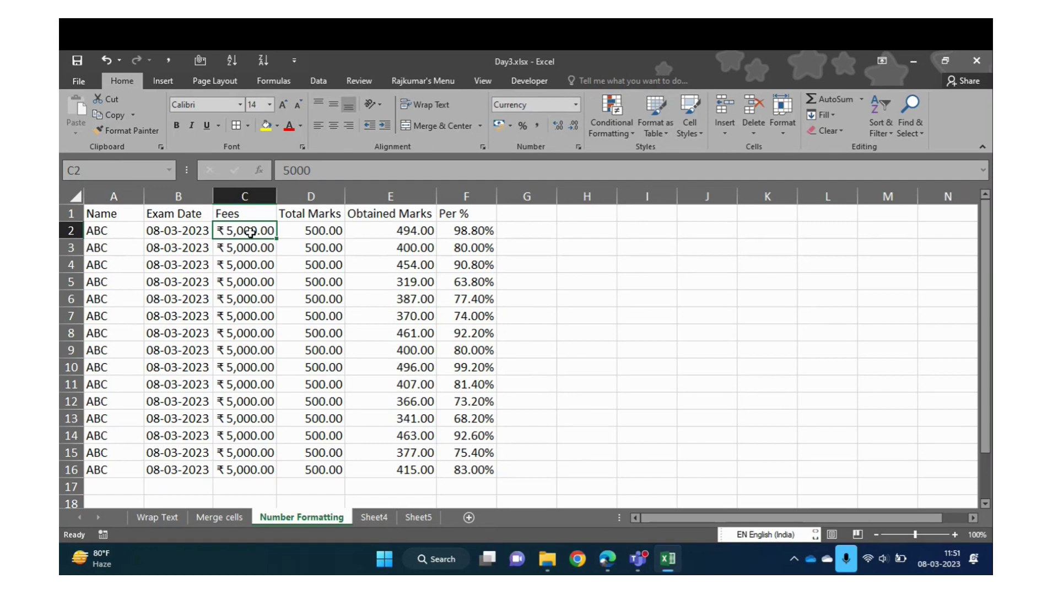
# Try $ English (United States) Accounting format on C2, then on column C, undoing each time
pyautogui.click(511, 127)
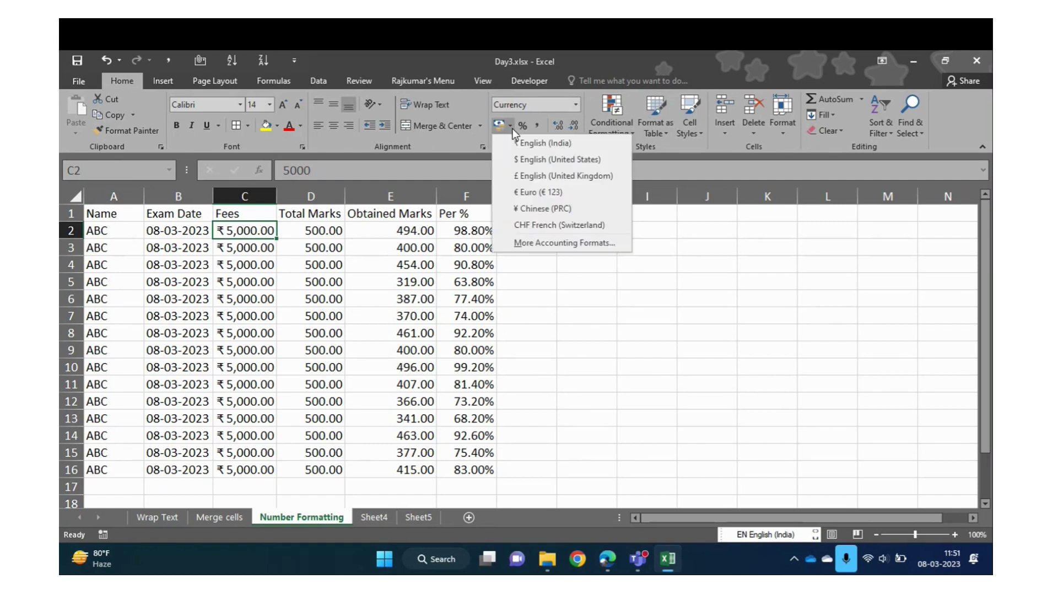
pyautogui.click(527, 159)
pyautogui.hotkey('ctrl', 'z')
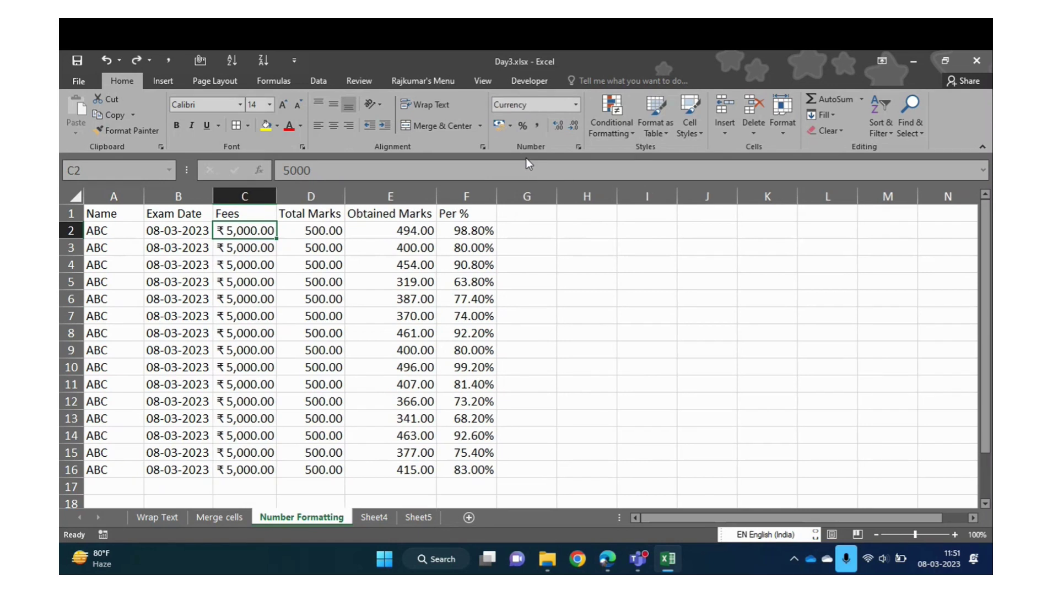
pyautogui.hotkey('ctrl', 'space')
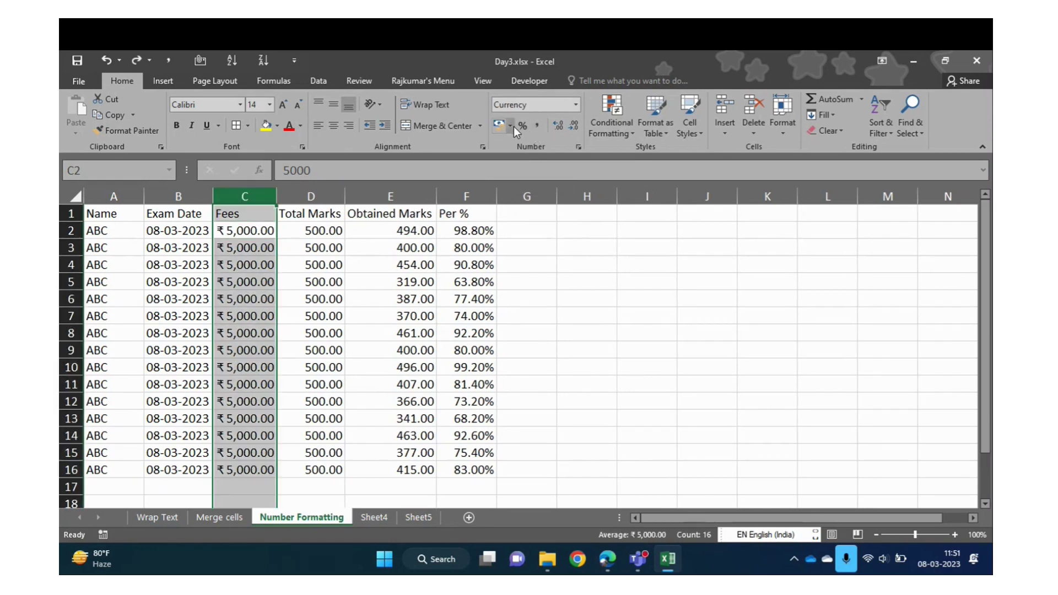
pyautogui.click(513, 126)
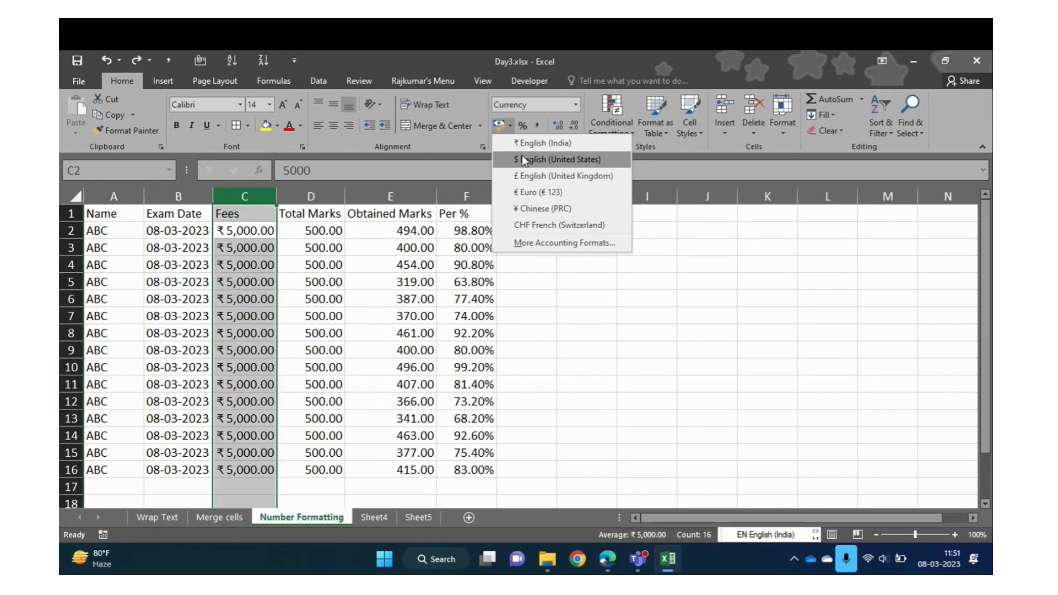
pyautogui.click(523, 156)
pyautogui.hotkey('ctrl', 'z')
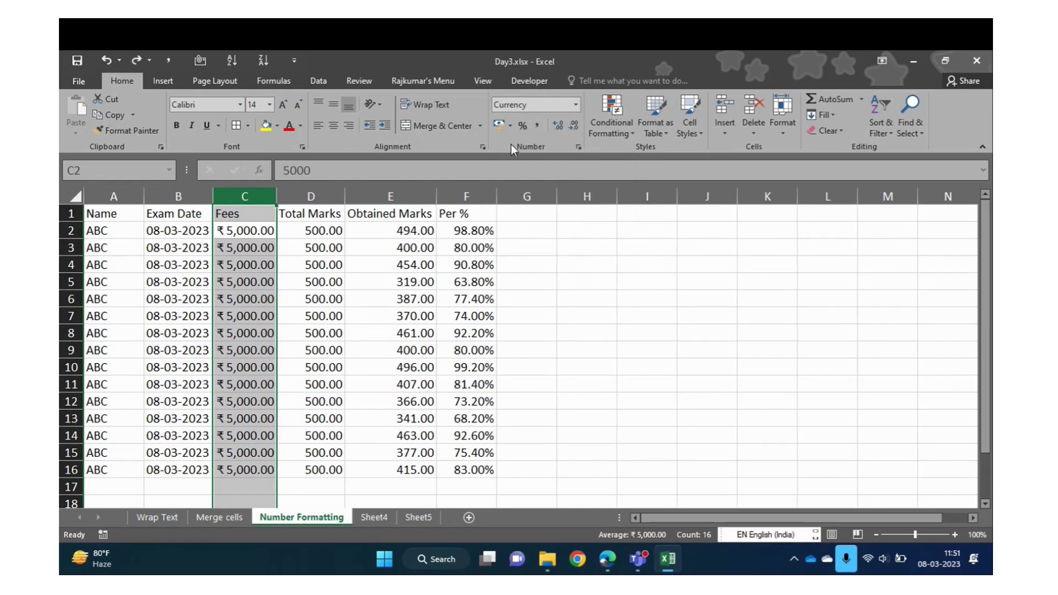
pyautogui.click(510, 129)
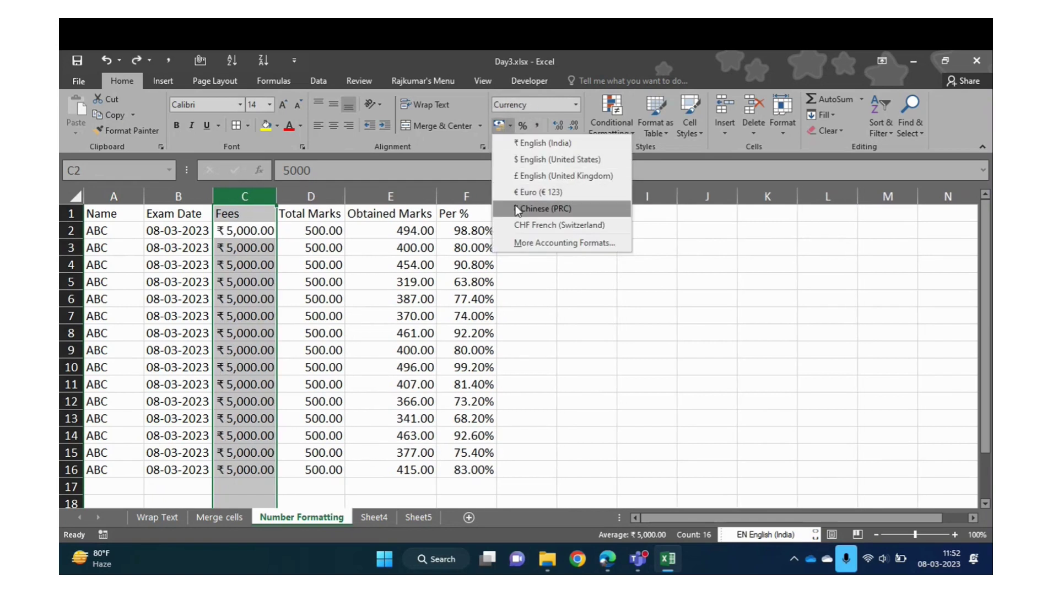
# Give the Fees column Accounting format with the ៛ Khmer symbol through Format Cells
pyautogui.click(531, 244)
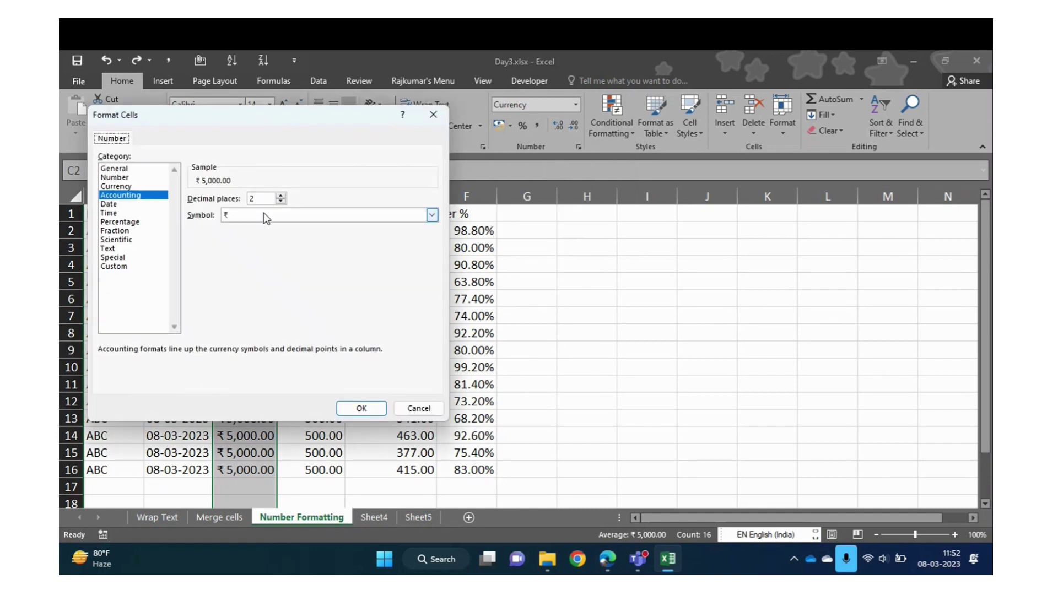
pyautogui.click(432, 215)
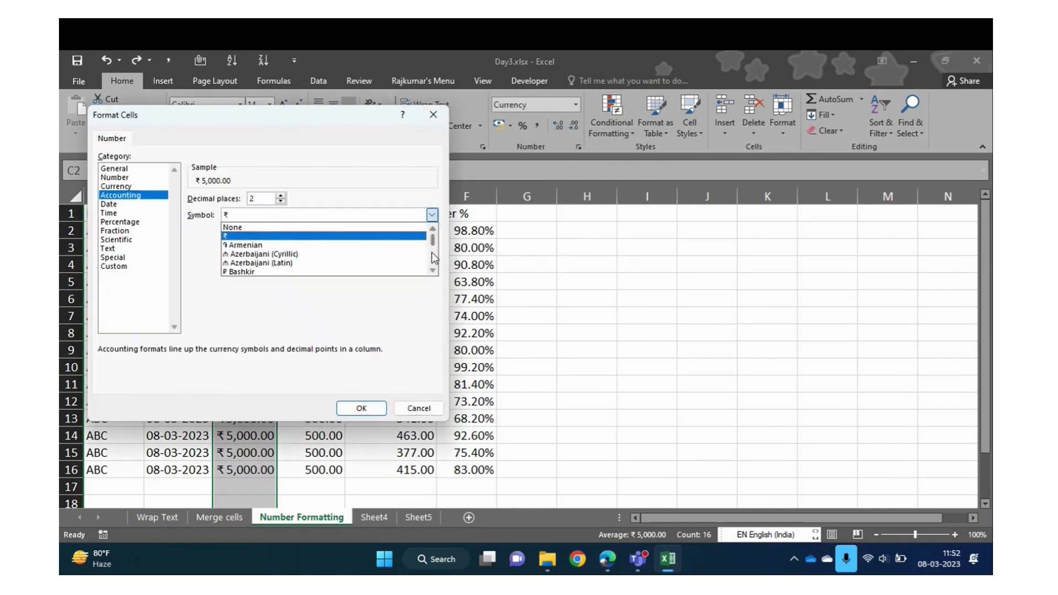
pyautogui.moveTo(433, 270); pyautogui.dragTo(433, 270)
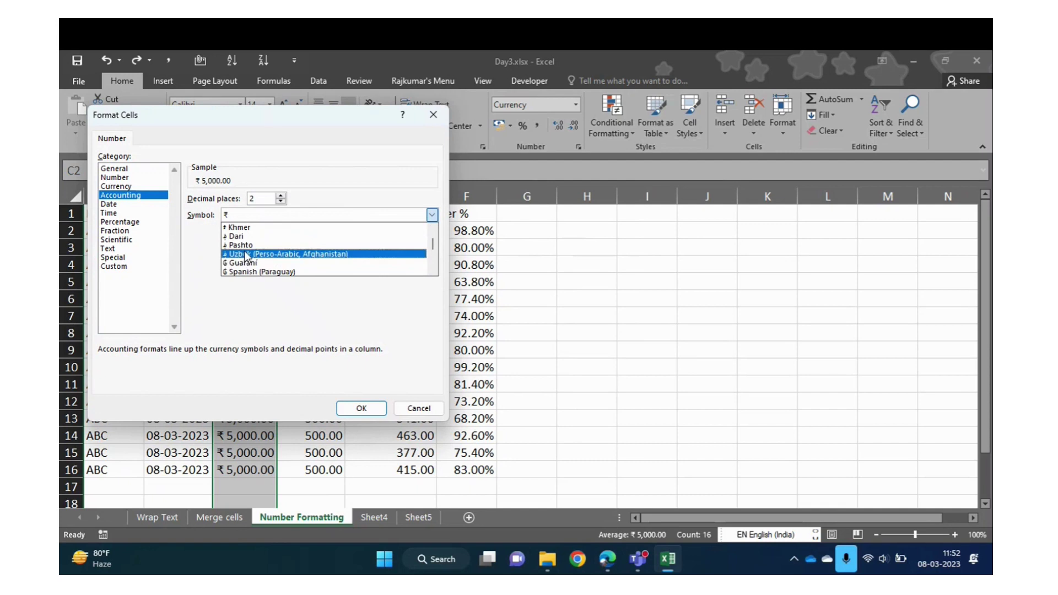
pyautogui.click(266, 227)
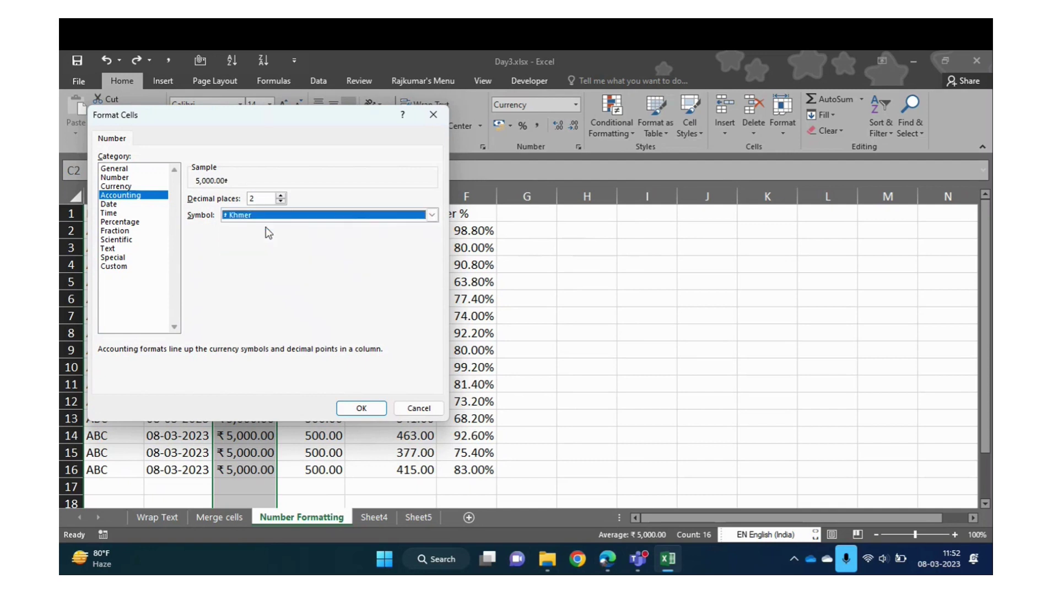
pyautogui.click(355, 408)
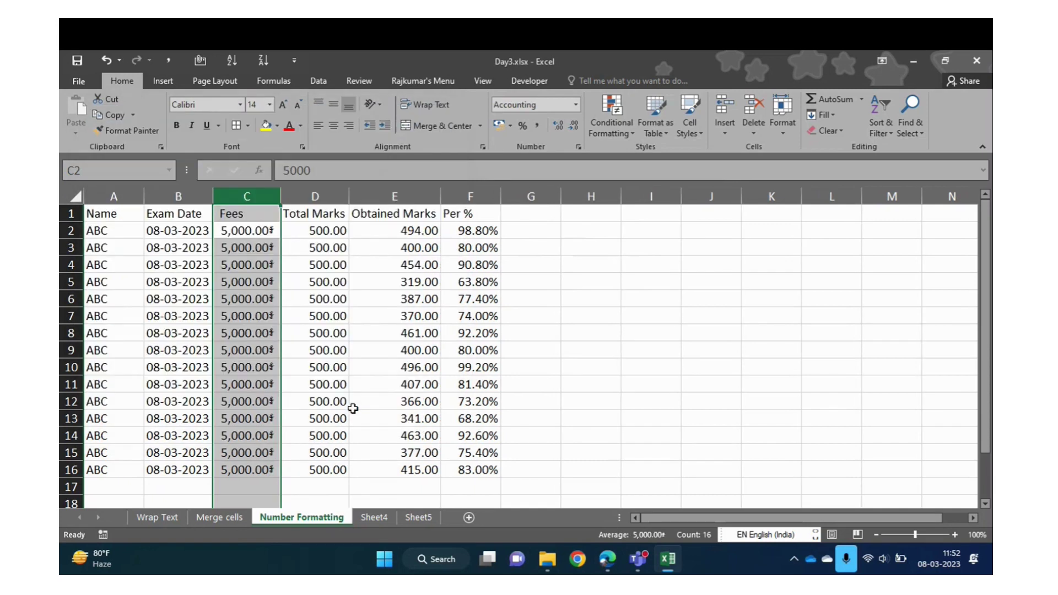
# Select C2 and look over the accounting currency list without changing it
pyautogui.moveTo(253, 280); pyautogui.dragTo(265, 235)
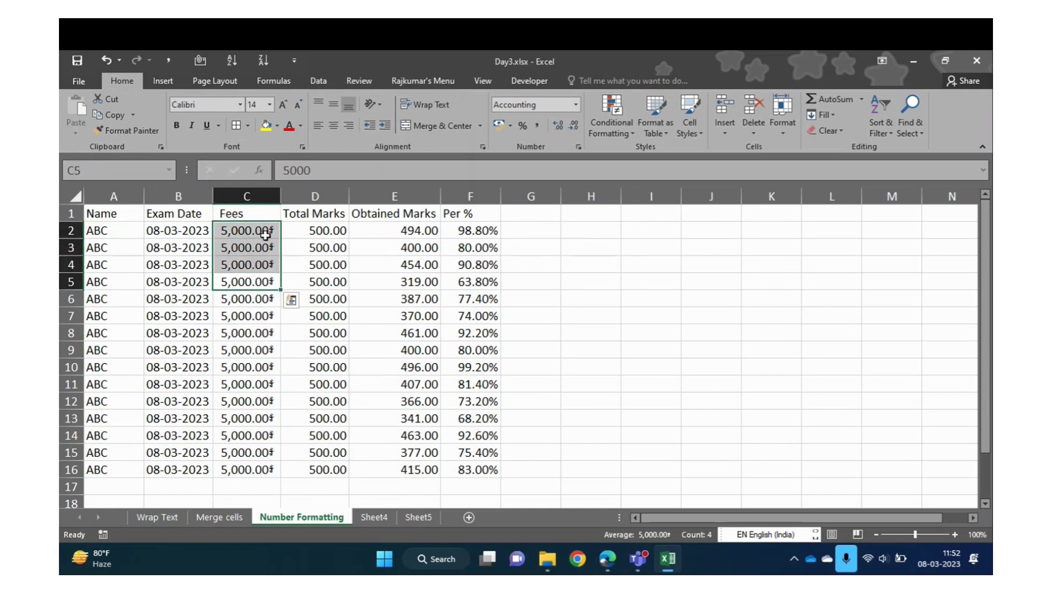
pyautogui.click(265, 233)
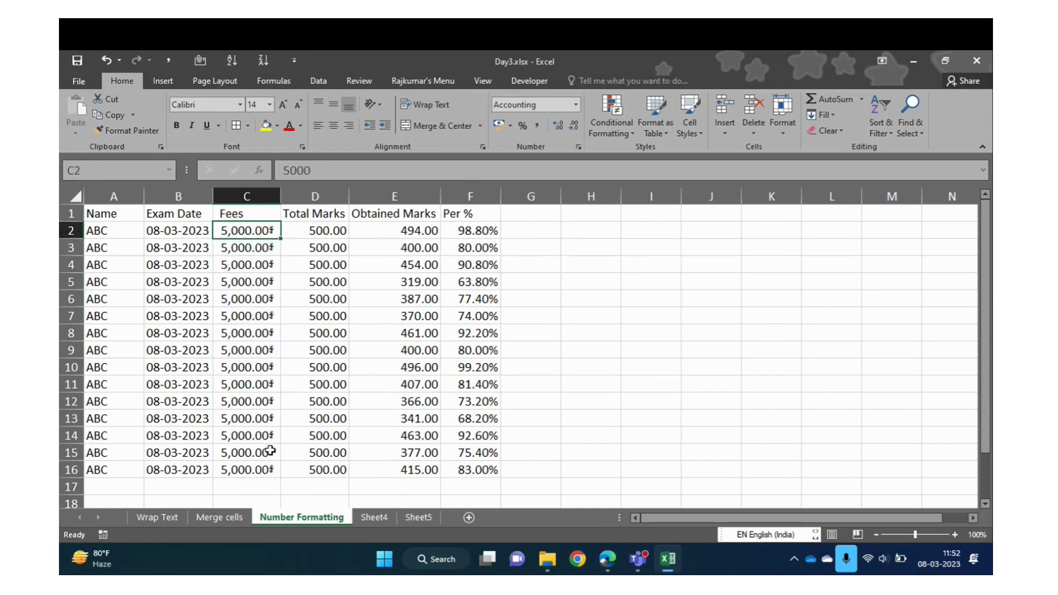
pyautogui.click(511, 126)
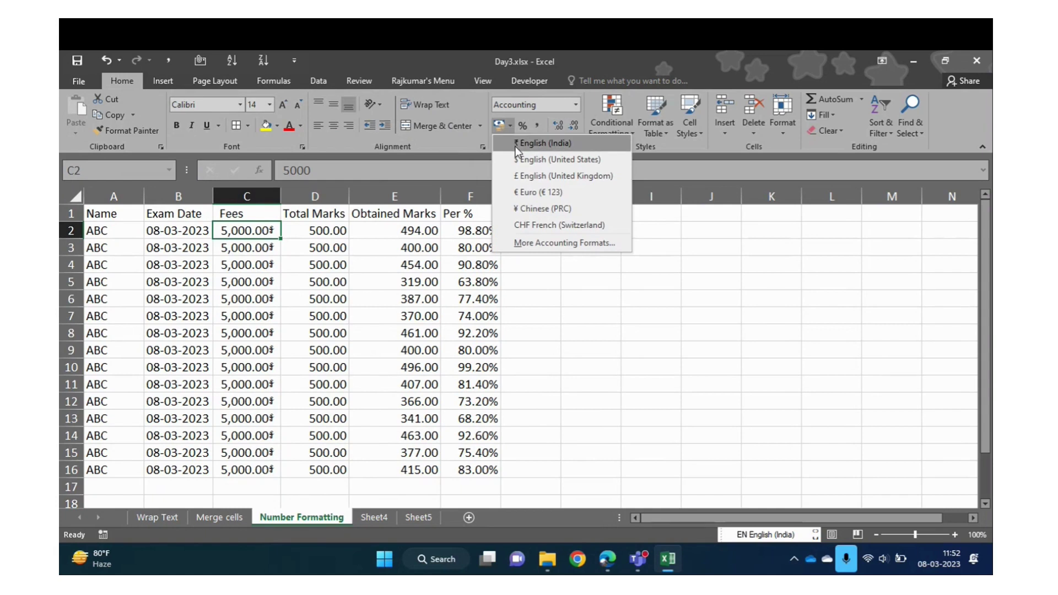
pyautogui.click(295, 239)
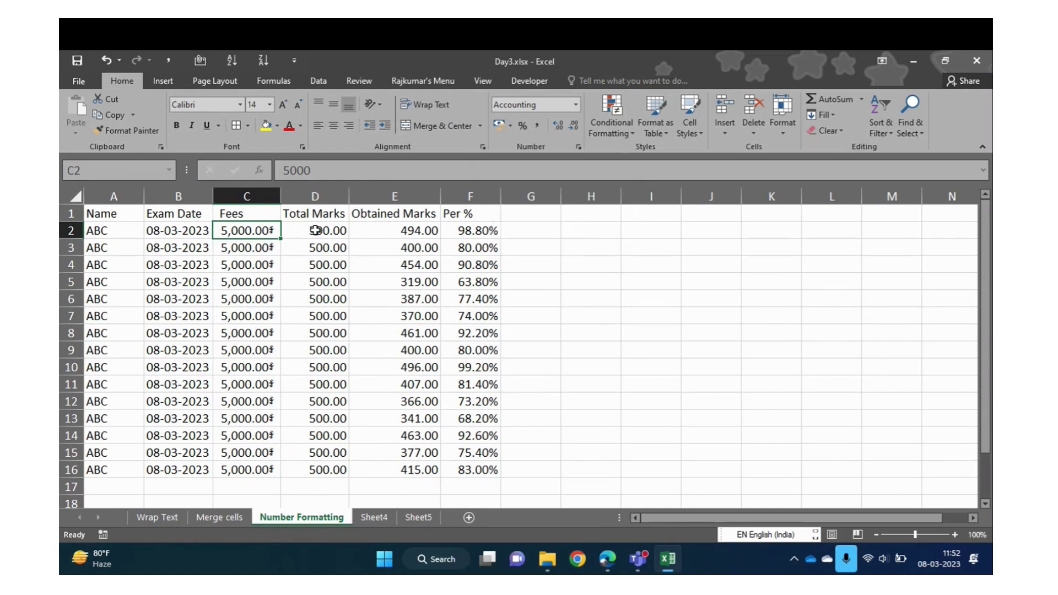
# Apply ₹ English (India) Accounting format to the Total Marks values D2:D16
pyautogui.moveTo(315, 230); pyautogui.dragTo(315, 502)
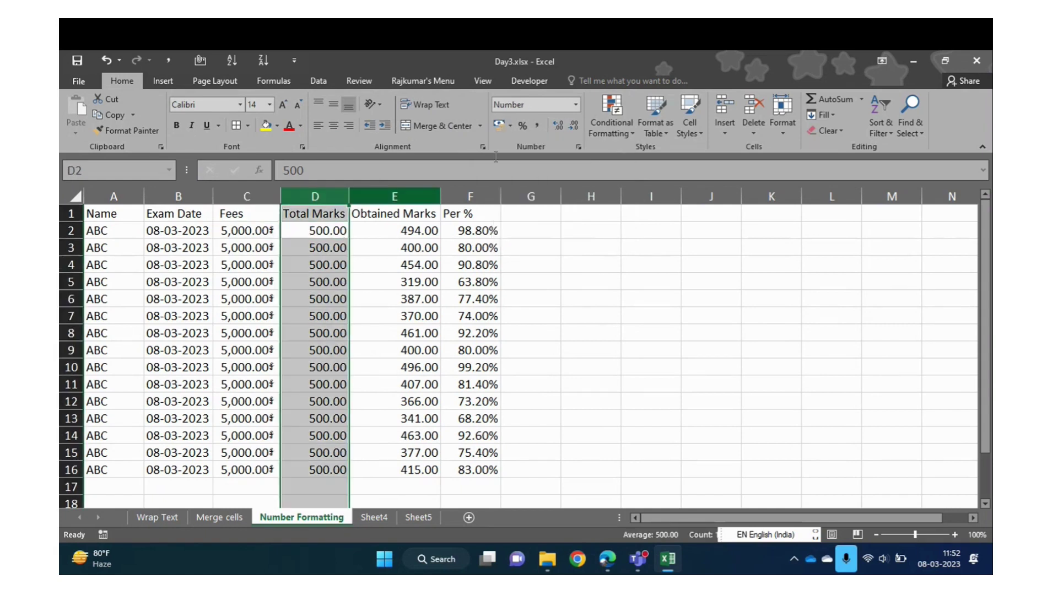
pyautogui.click(510, 127)
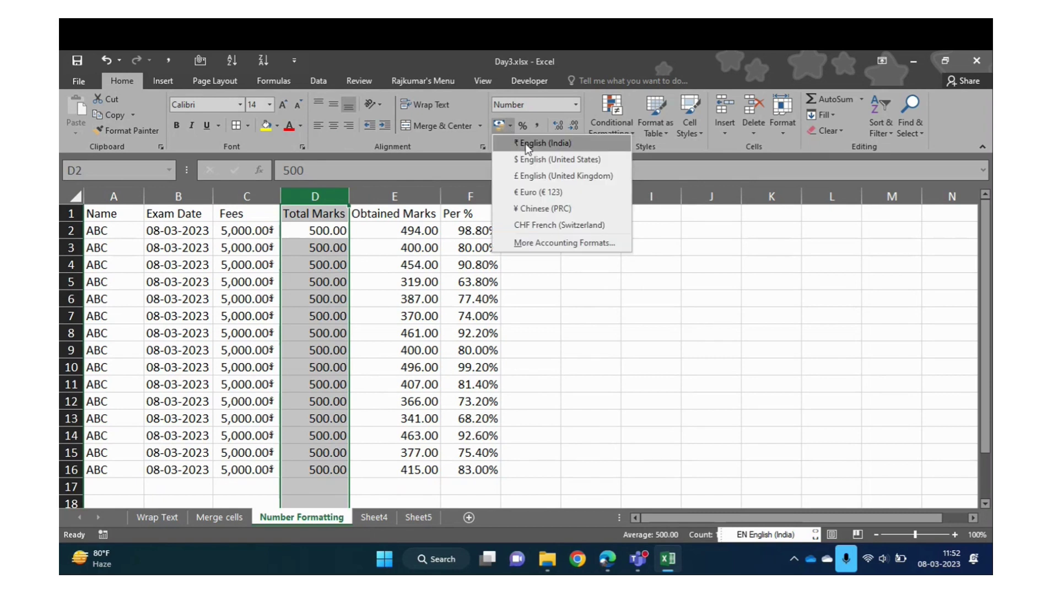
pyautogui.click(524, 143)
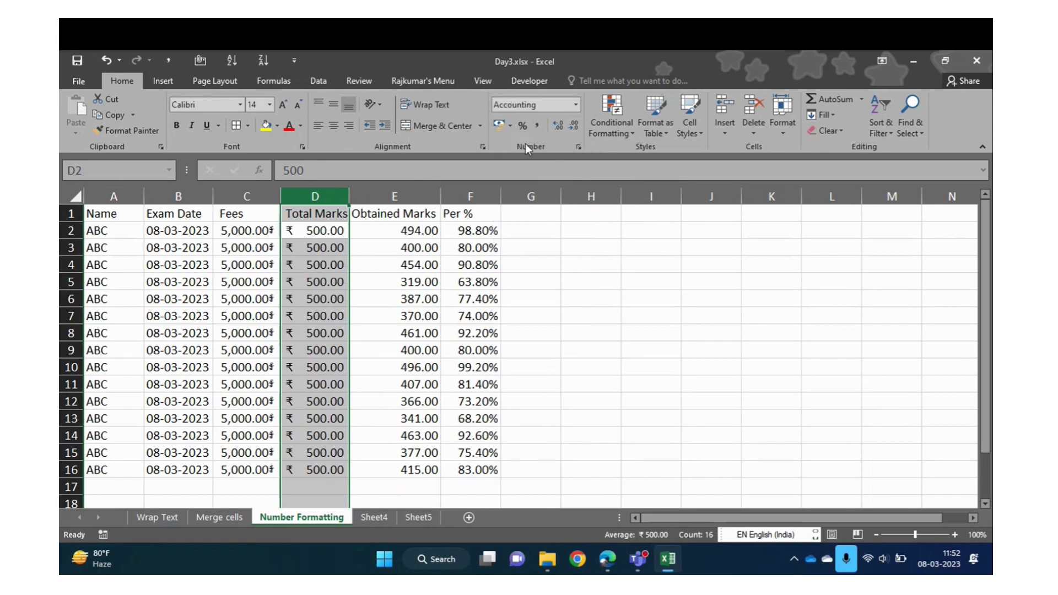
pyautogui.moveTo(301, 259)
pyautogui.mouseDown()
pyautogui.moveTo(312, 279)
pyautogui.moveTo(314, 269)
pyautogui.mouseUp()
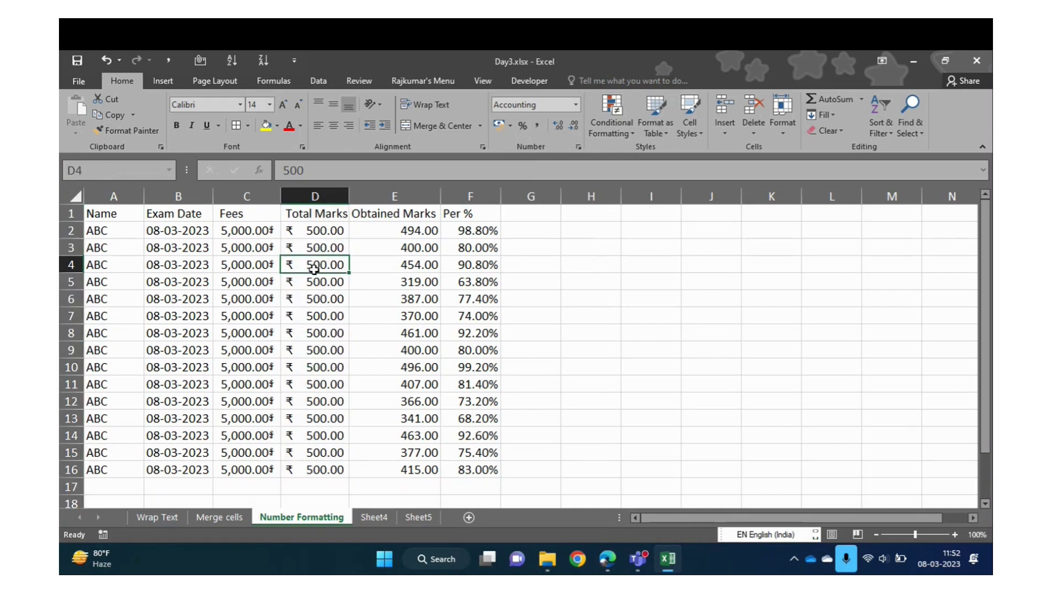
pyautogui.click(576, 105)
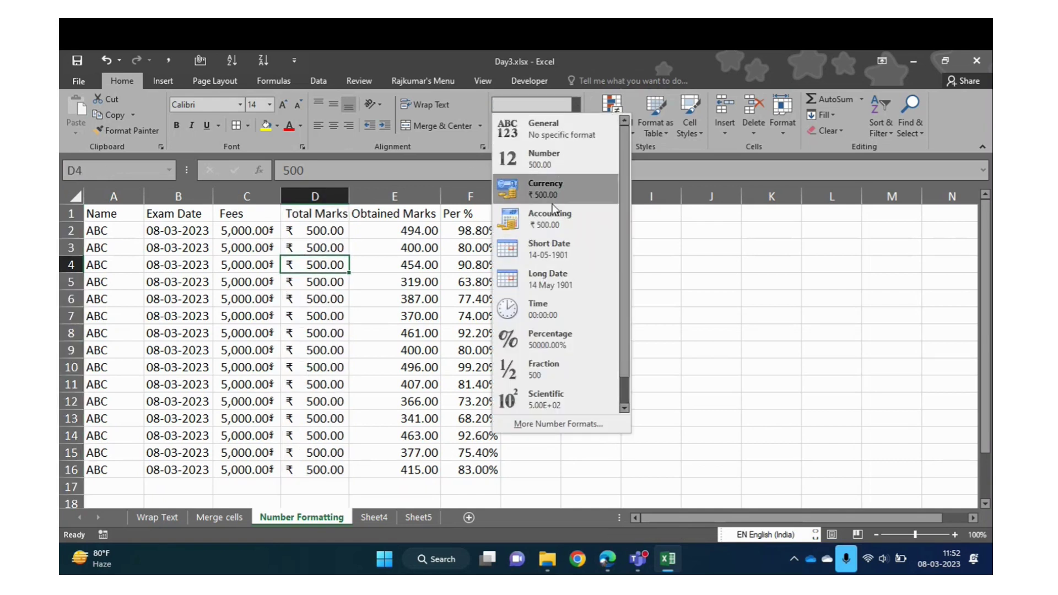
pyautogui.click(256, 233)
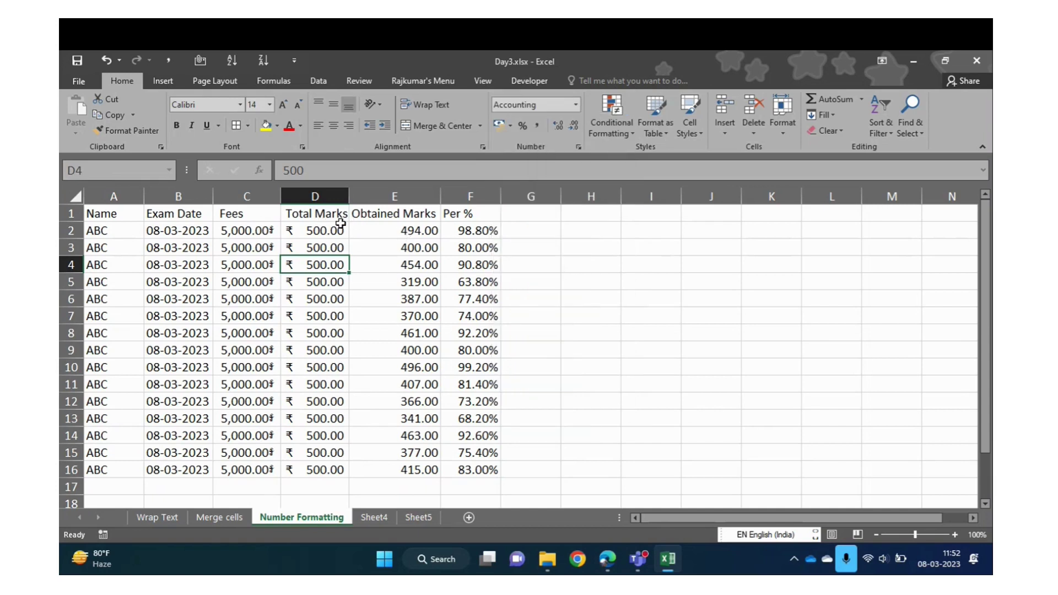
# Undo the rupee and Khmer formats so Fees reads ₹5,000.00 again, then select F3
pyautogui.hotkey('ctrl', 'z')
pyautogui.hotkey('ctrl', 'z')
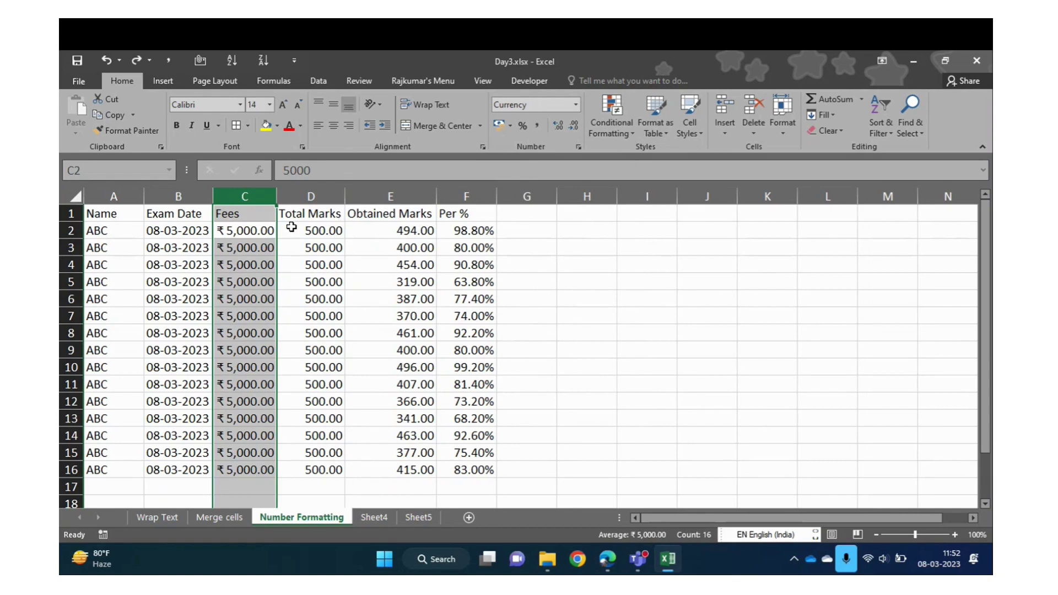
pyautogui.click(290, 231)
pyautogui.click(507, 128)
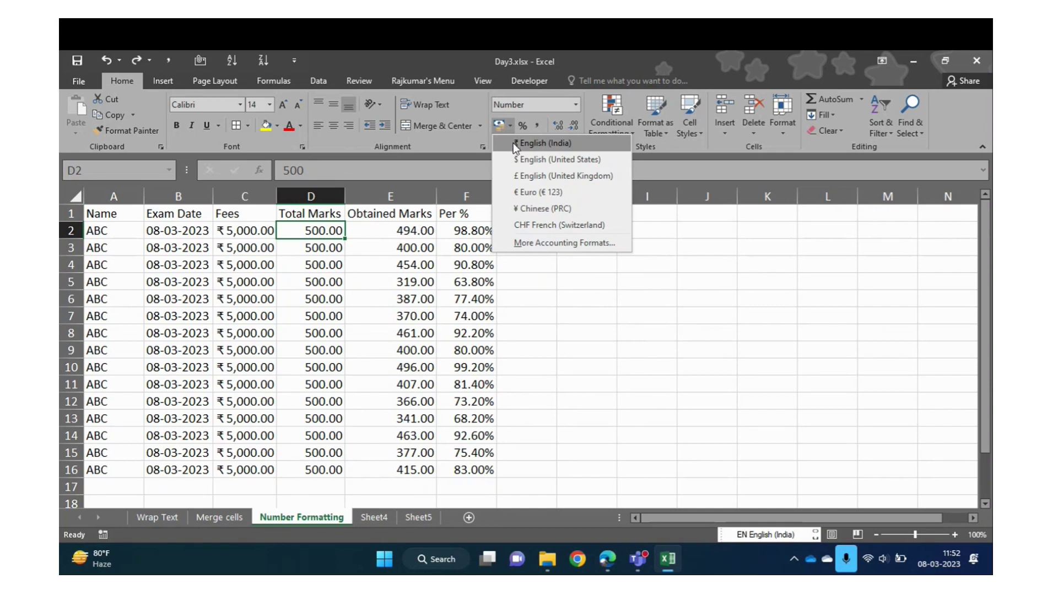
pyautogui.click(515, 144)
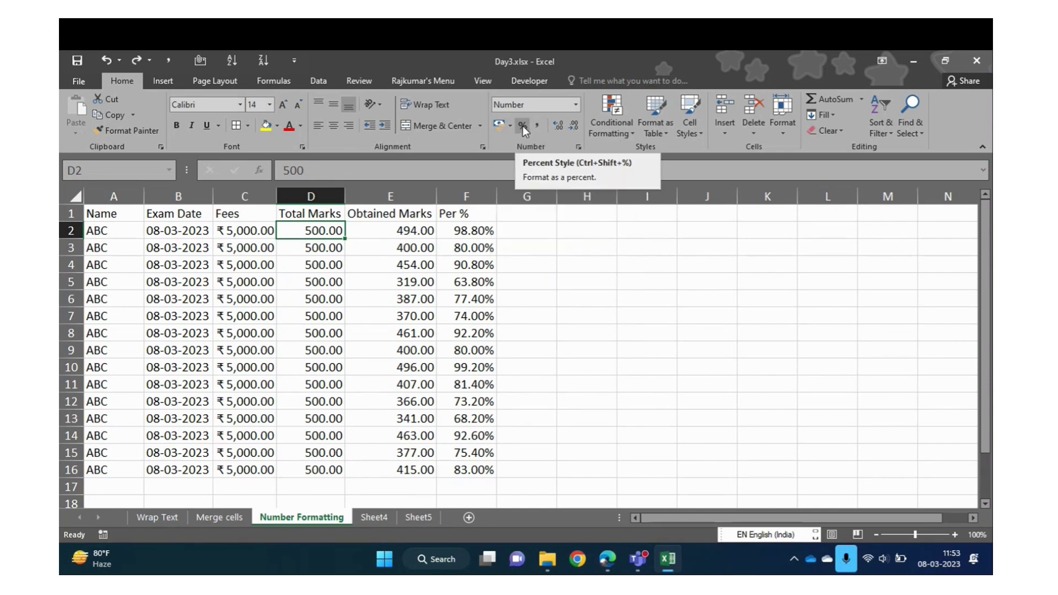
pyautogui.click(461, 245)
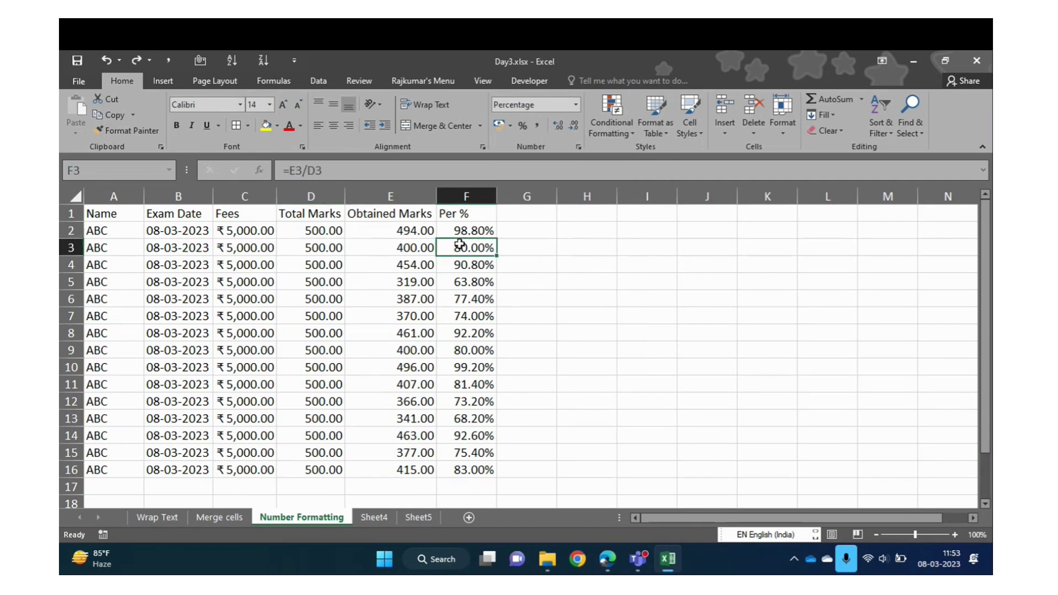
# Enter the formula =E2/D2 in G2 and fill it down to G16
pyautogui.click(522, 230)
pyautogui.write('=')
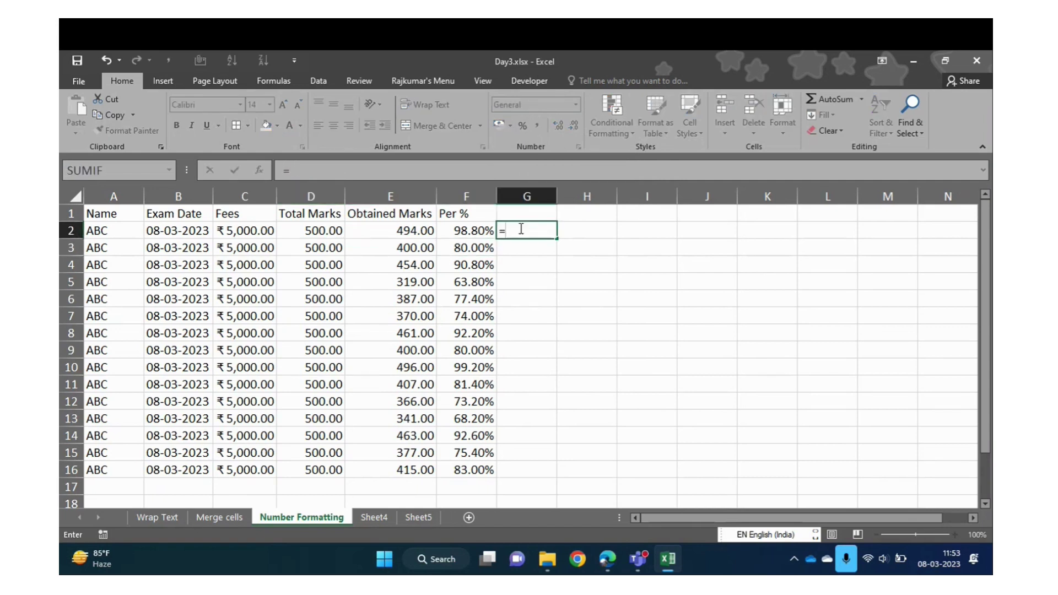
pyautogui.press('Left')
pyautogui.press('Left')
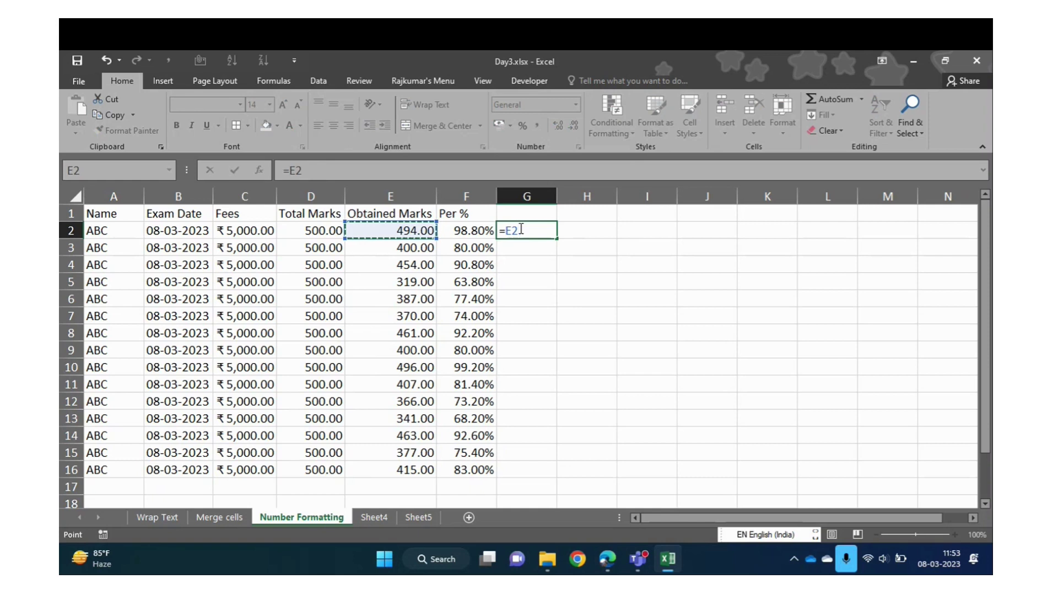
pyautogui.write('/')
pyautogui.press('Left')
pyautogui.press('Left')
pyautogui.press('Left')
pyautogui.press('Return')
pyautogui.press('Down')
pyautogui.press('Down')
pyautogui.press('Down')
pyautogui.press('Down')
pyautogui.press('Down')
pyautogui.press('Down')
pyautogui.press('Down')
pyautogui.press('Down')
pyautogui.press('Down')
pyautogui.press('Down')
pyautogui.press('Down')
pyautogui.press('Down')
pyautogui.press('Down')
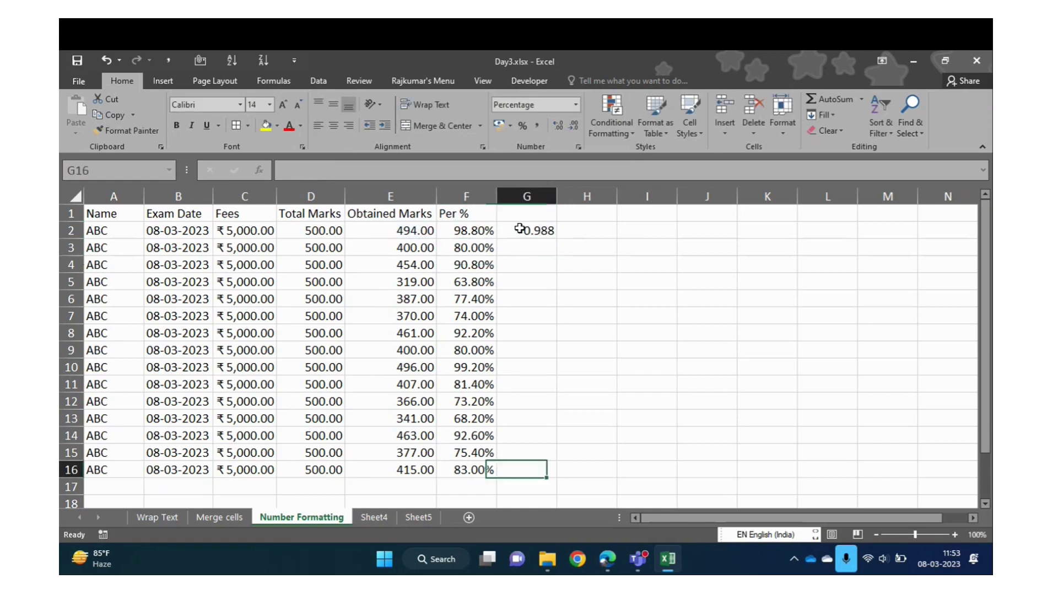
pyautogui.keyDown('shift'); pyautogui.click(520, 228); pyautogui.keyUp('shift')
pyautogui.hotkey('ctrl', 'd')
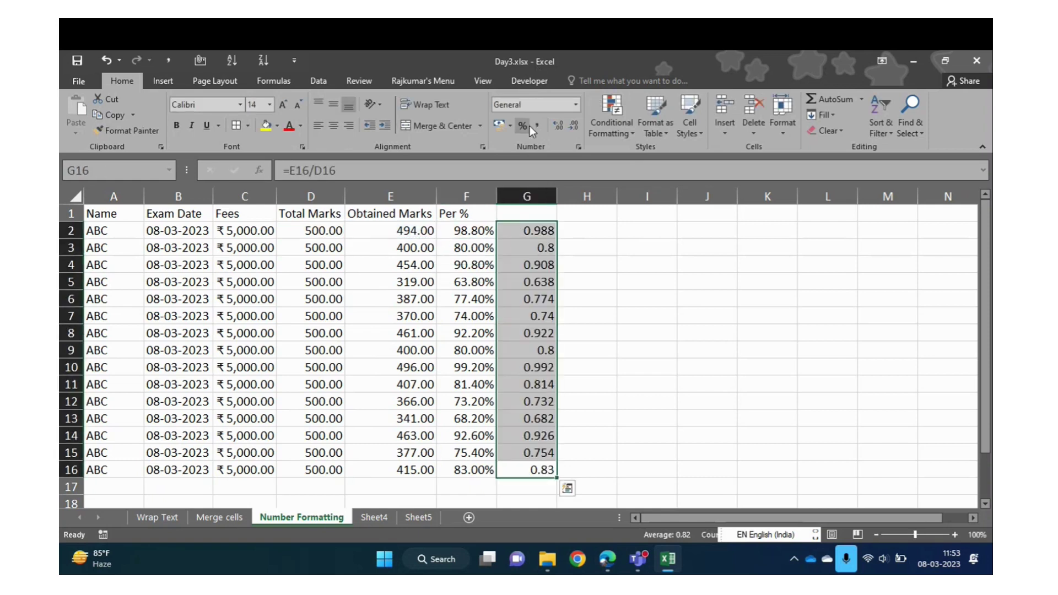
# Show G2:G16 as whole-number percentages like 99%, then select Total Marks D2:D16
pyautogui.click(523, 126)
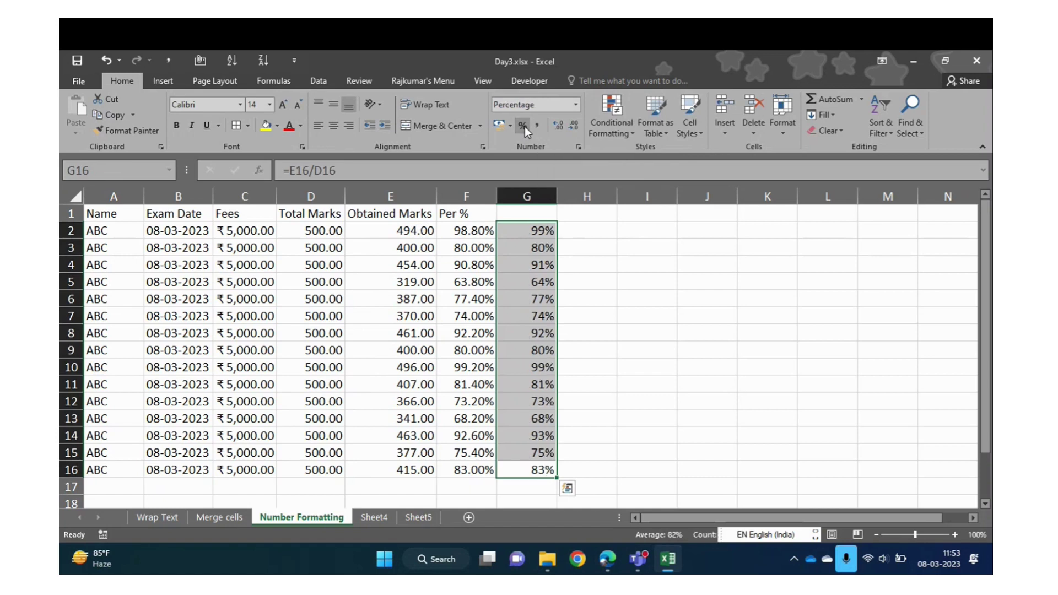
pyautogui.click(576, 105)
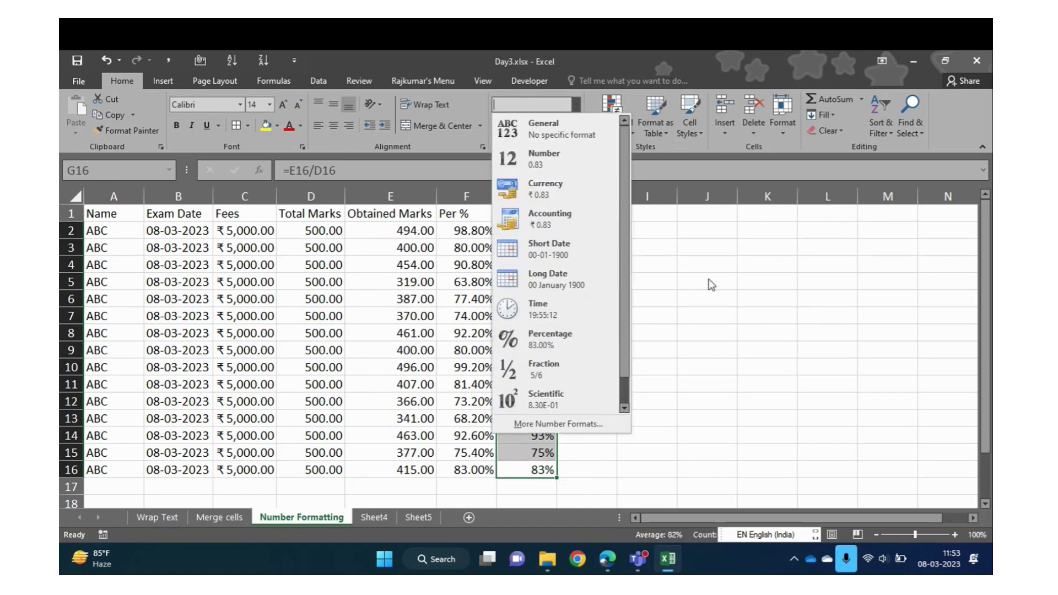
pyautogui.press('Escape')
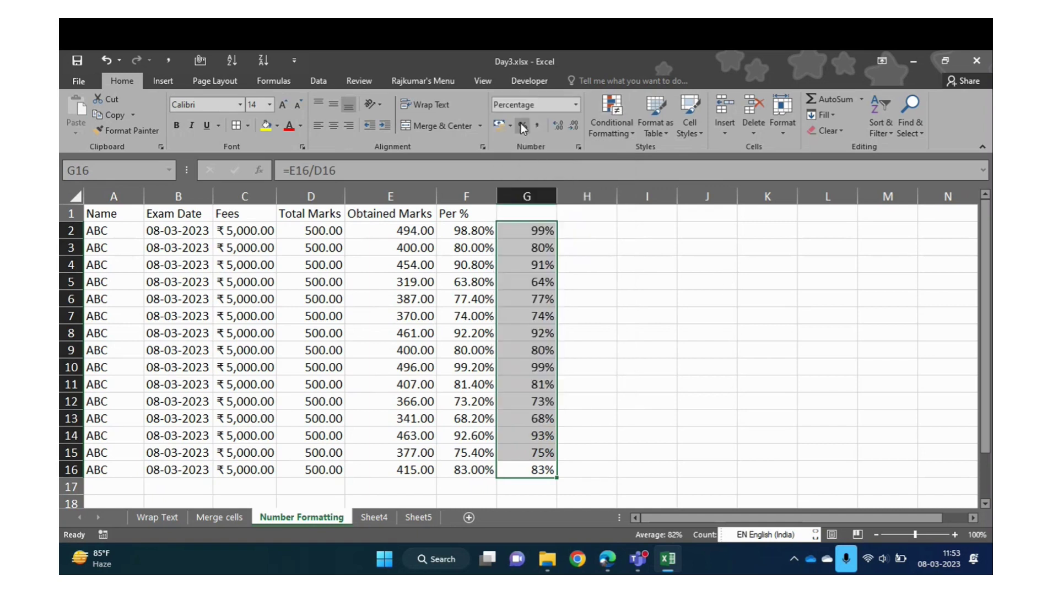
pyautogui.click(558, 126)
pyautogui.click(558, 126)
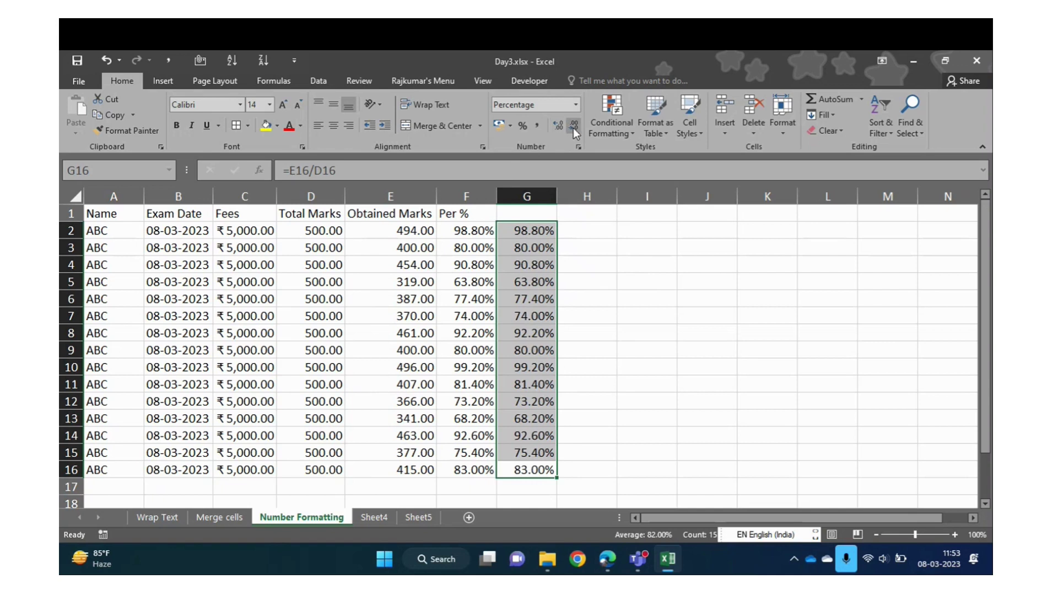
pyautogui.click(573, 126)
pyautogui.click(574, 126)
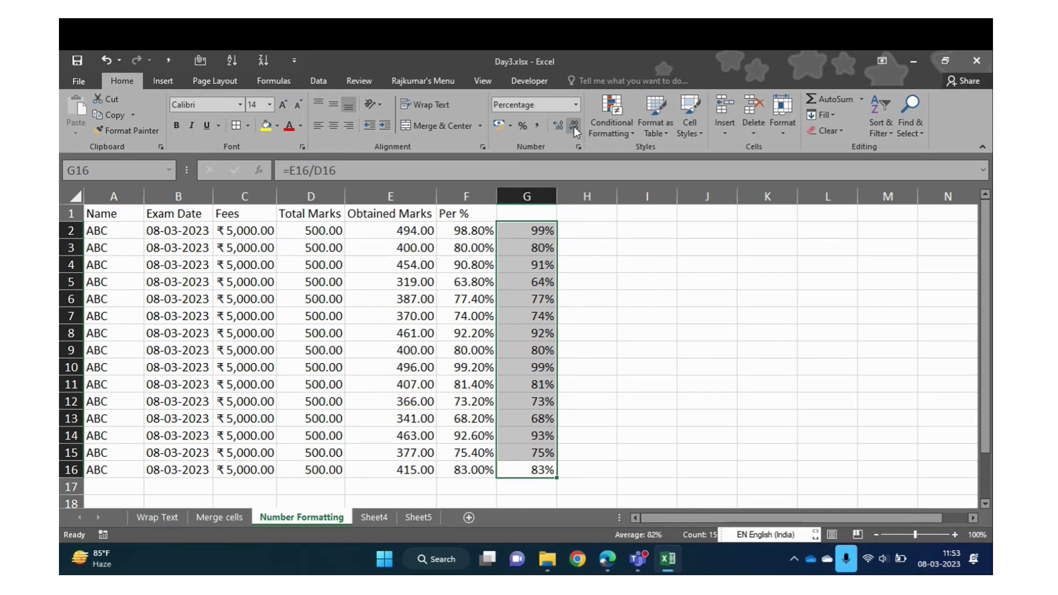
pyautogui.click(327, 232)
pyautogui.moveTo(327, 232); pyautogui.dragTo(325, 470)
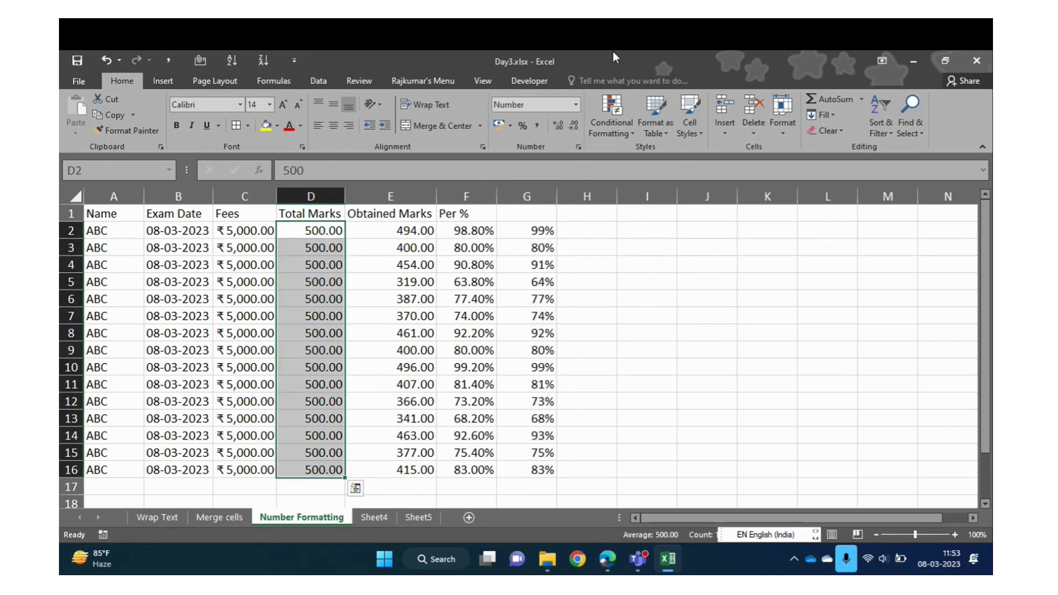
# Remove the decimals so Total Marks reads 500 and Fees reads ₹5,000
pyautogui.click(567, 130)
pyautogui.click(567, 130)
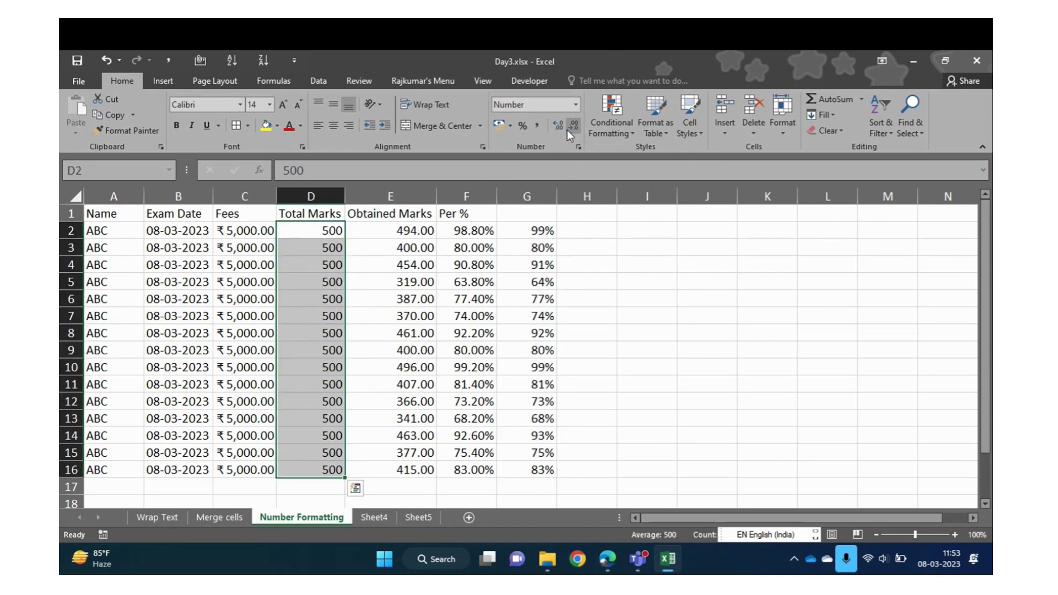
pyautogui.click(249, 231)
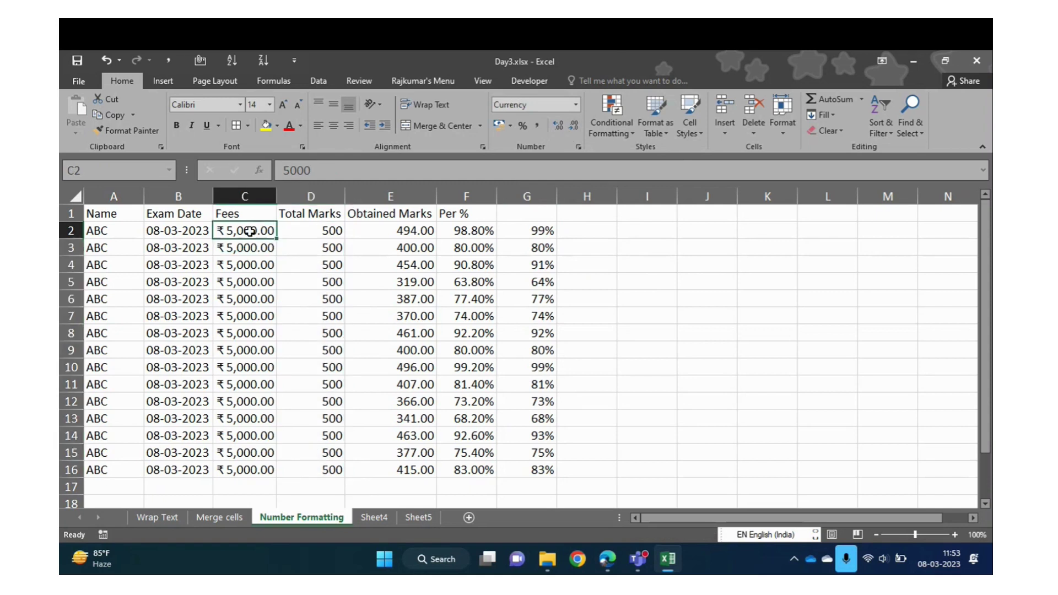
pyautogui.hotkey('ctrl', 'shift', 'Down')
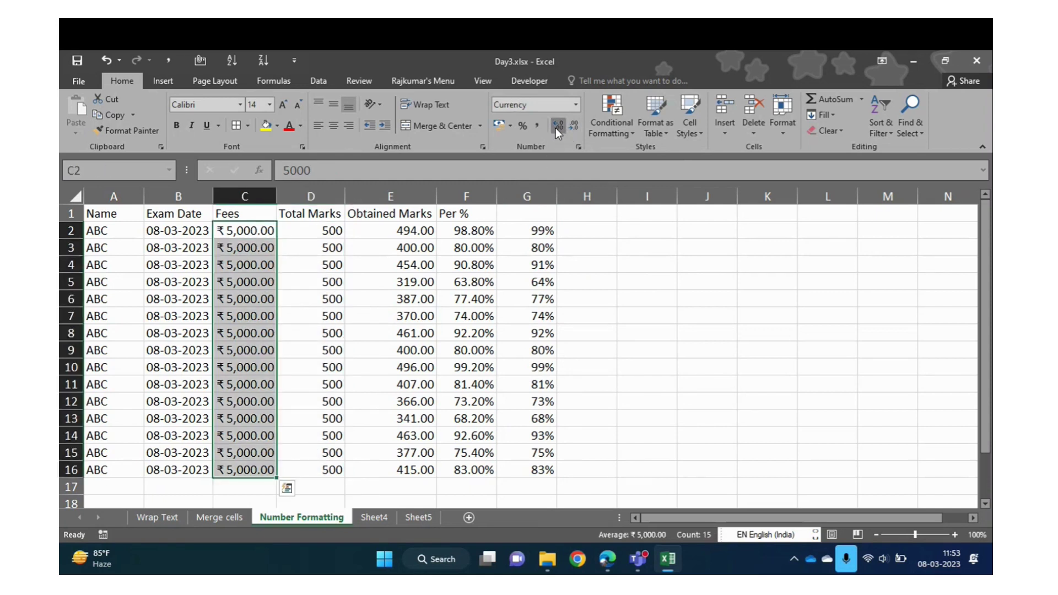
pyautogui.click(555, 128)
pyautogui.click(555, 128)
pyautogui.click(555, 128)
pyautogui.click(555, 128)
pyautogui.click(579, 128)
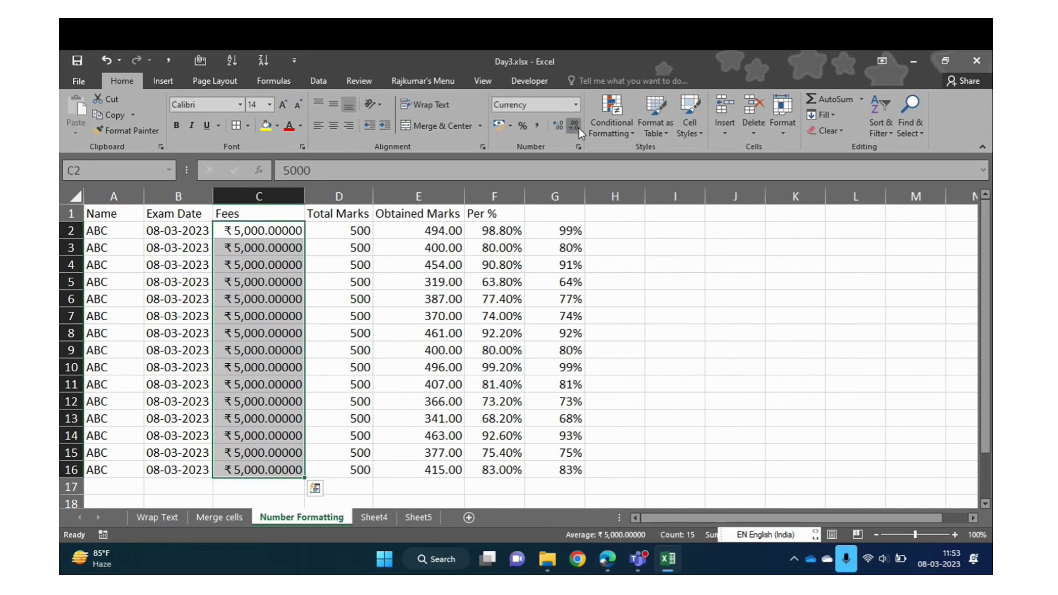
pyautogui.click(579, 128)
pyautogui.click(578, 128)
pyautogui.click(579, 128)
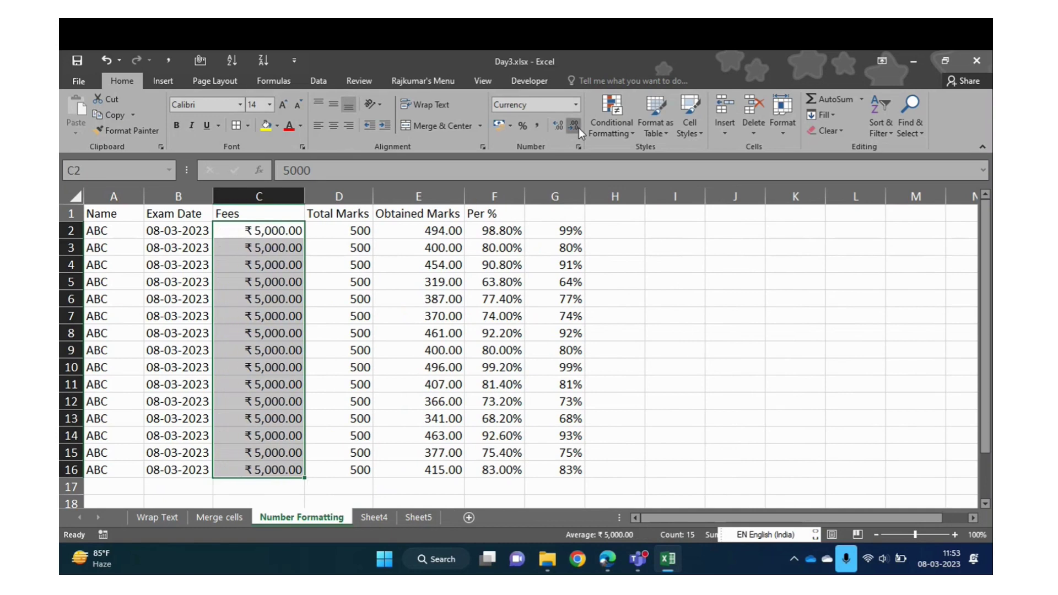
pyautogui.click(579, 128)
pyautogui.click(578, 128)
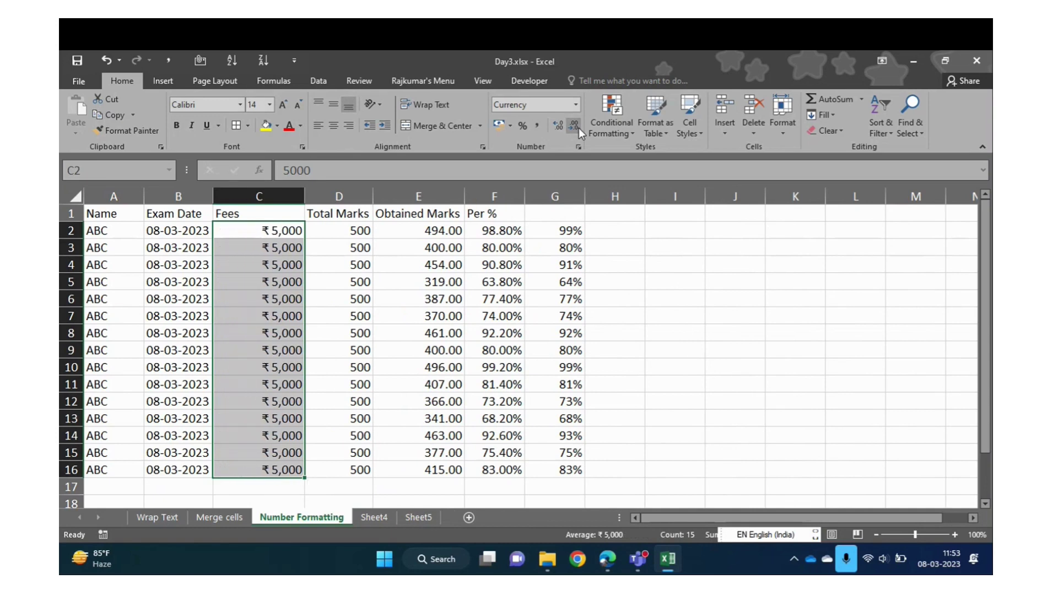
# AutoFit the Fees column width to its ₹5,000 values
pyautogui.click(337, 313)
pyautogui.doubleClick(305, 187)
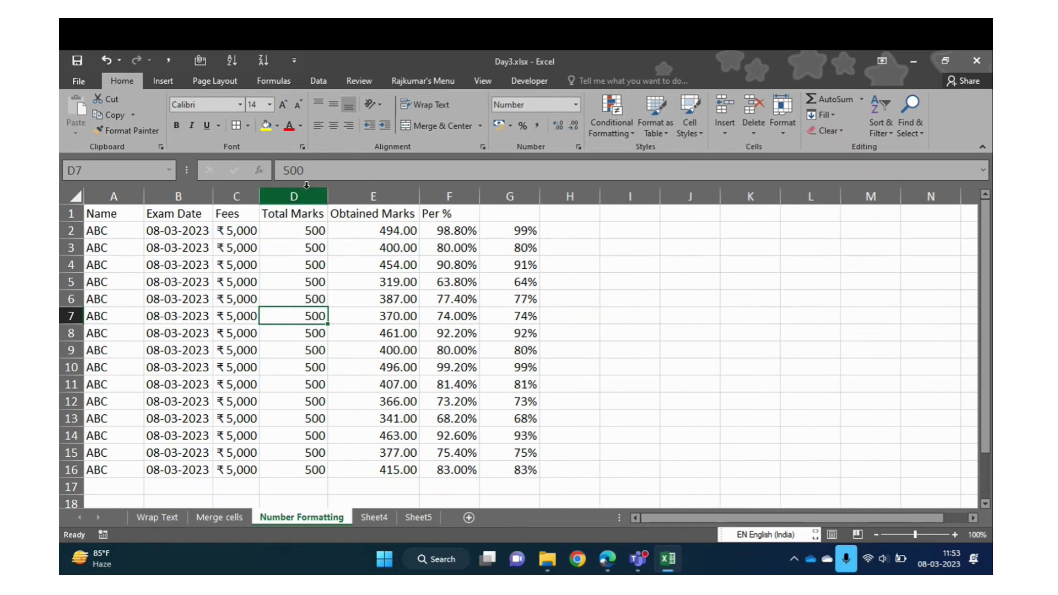
pyautogui.doubleClick(330, 190)
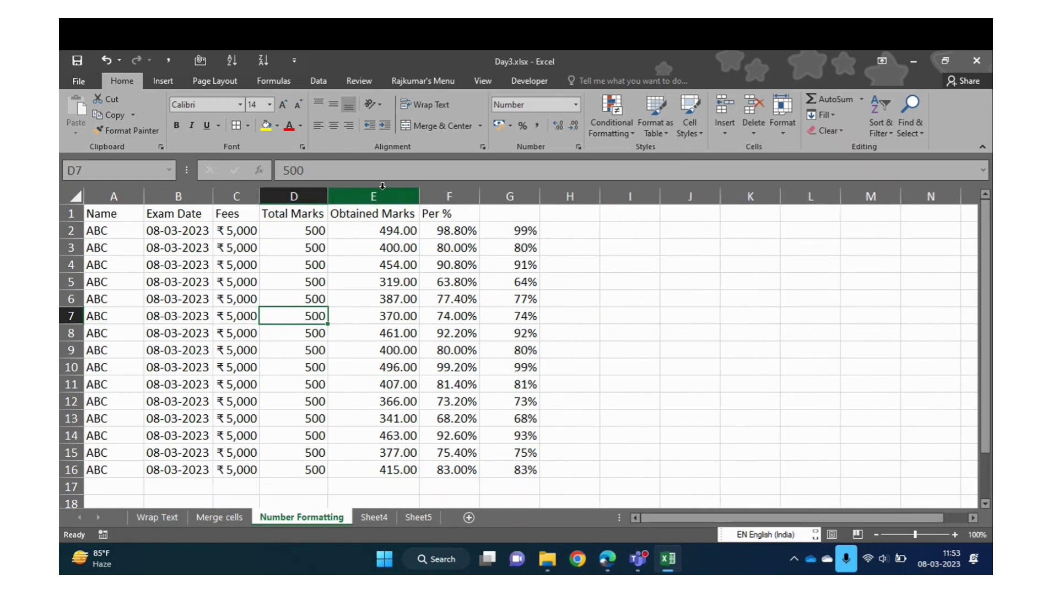
pyautogui.click(576, 105)
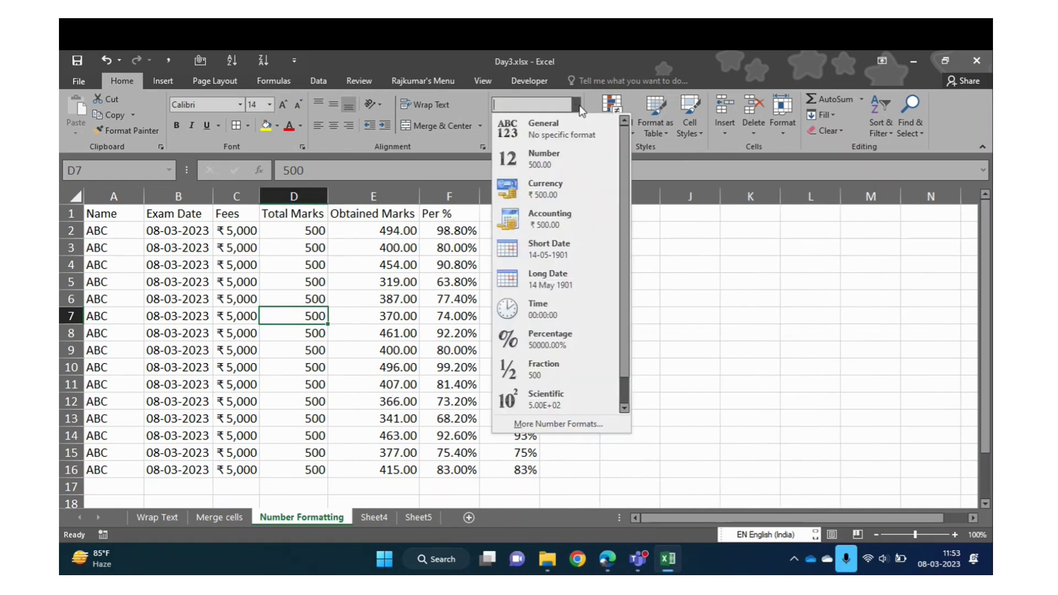
# Select Exam Date column B and open Format Cells on its Date category via More Number Formats
pyautogui.click(198, 266)
pyautogui.moveTo(171, 230); pyautogui.dragTo(168, 468)
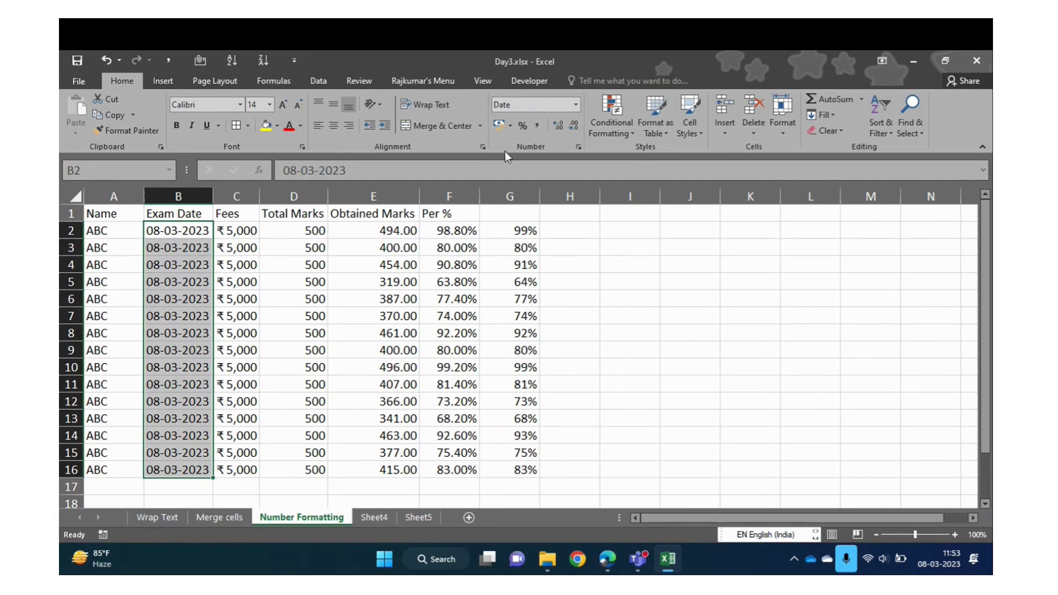
pyautogui.click(576, 104)
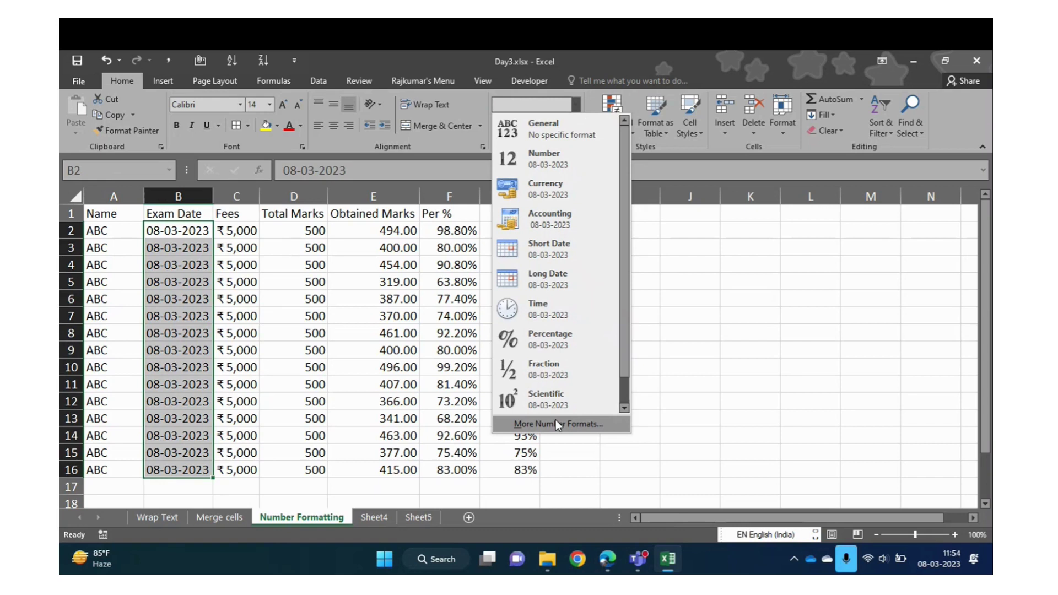
pyautogui.click(162, 288)
pyautogui.hotkey('ctrl', 'space')
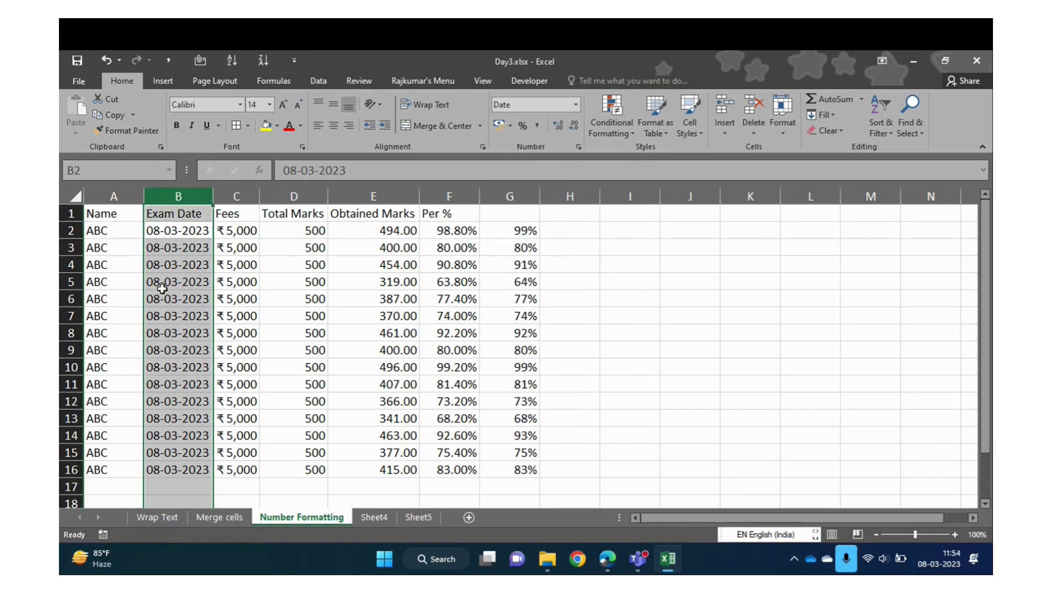
pyautogui.click(576, 105)
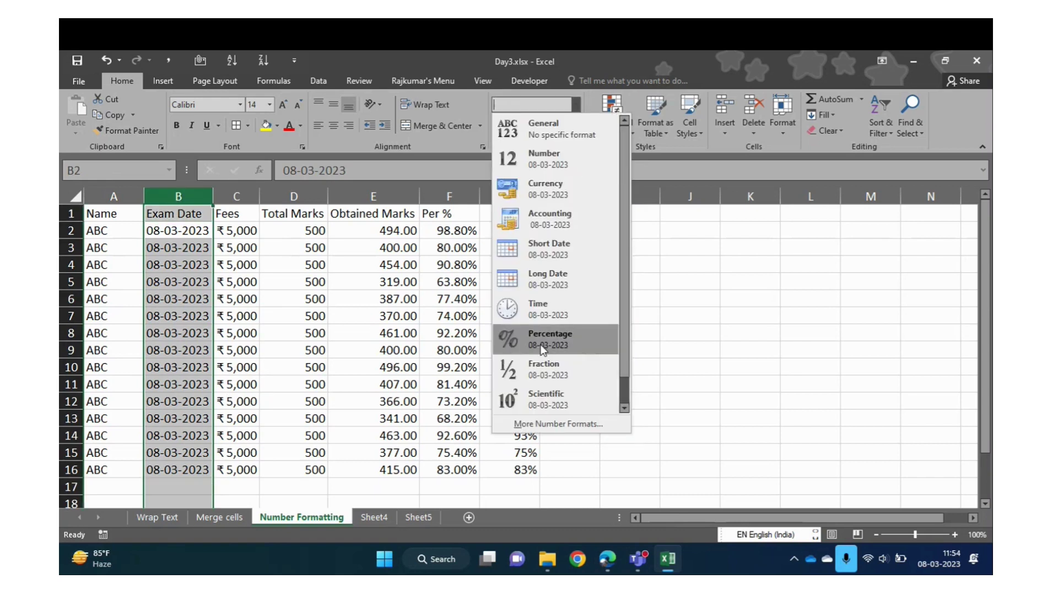
pyautogui.click(562, 429)
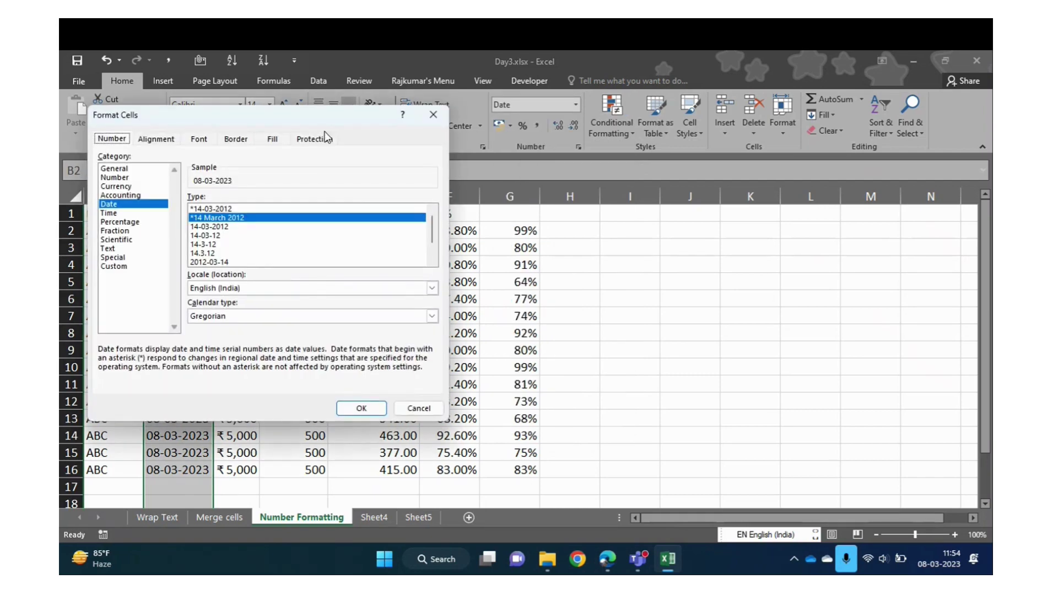
# Choose the 2012-03-14 date type for Exam Date and confirm with OK
pyautogui.moveTo(328, 118); pyautogui.dragTo(678, 127)
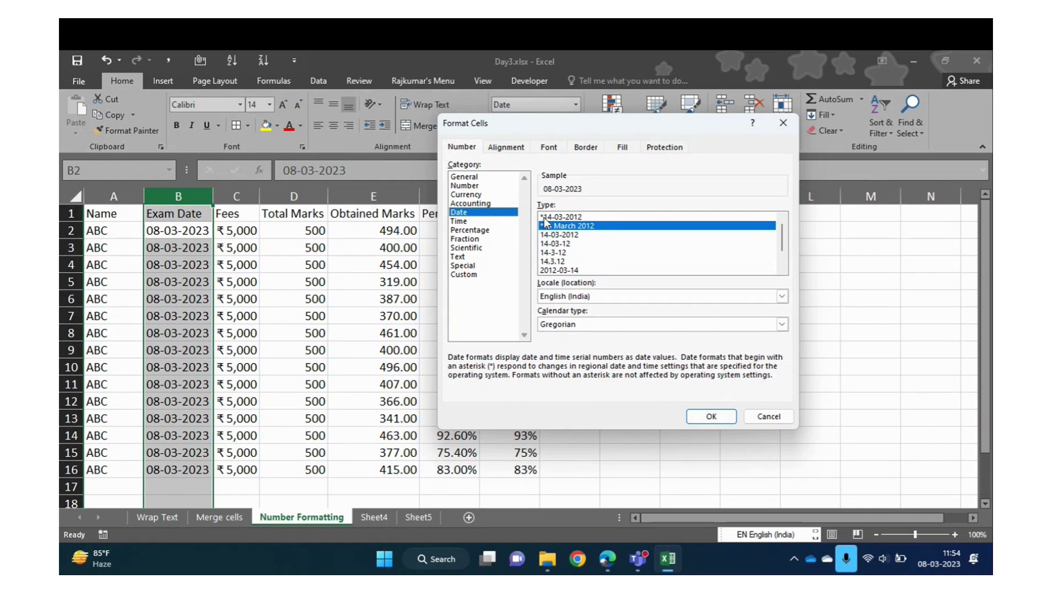
pyautogui.click(560, 216)
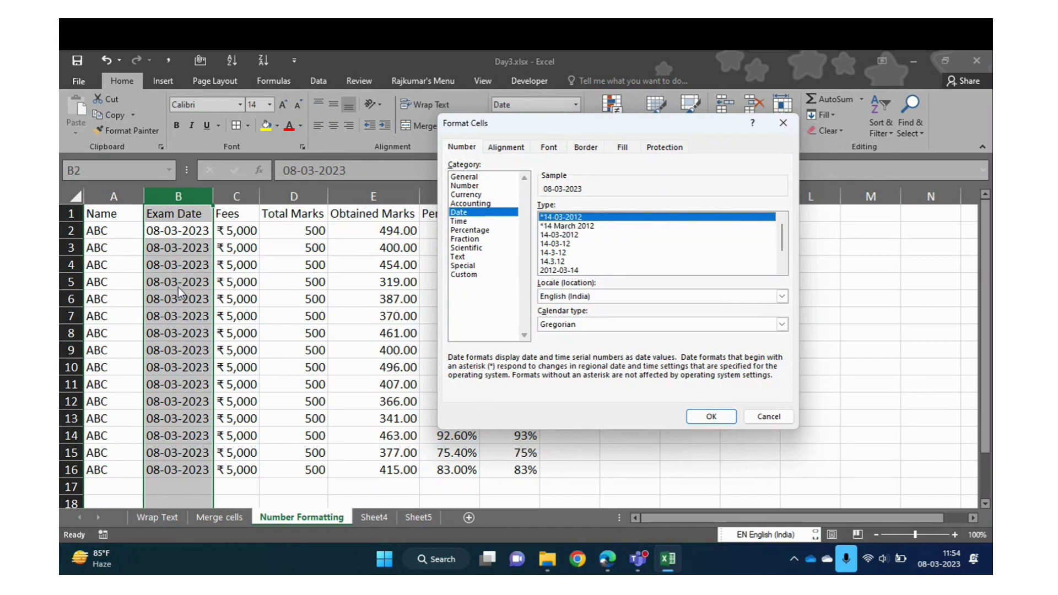
pyautogui.click(561, 226)
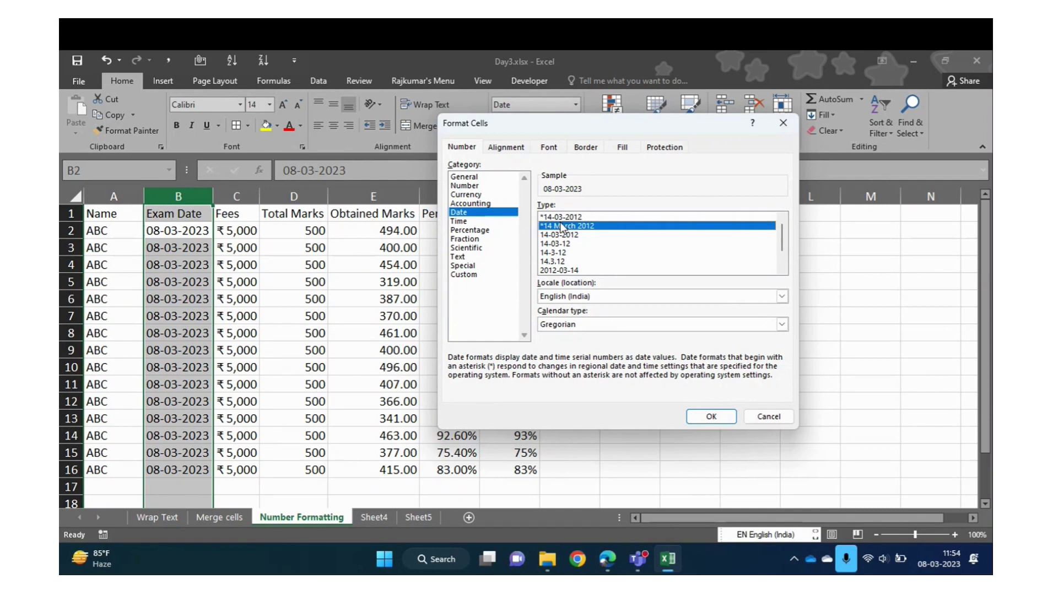
pyautogui.click(551, 271)
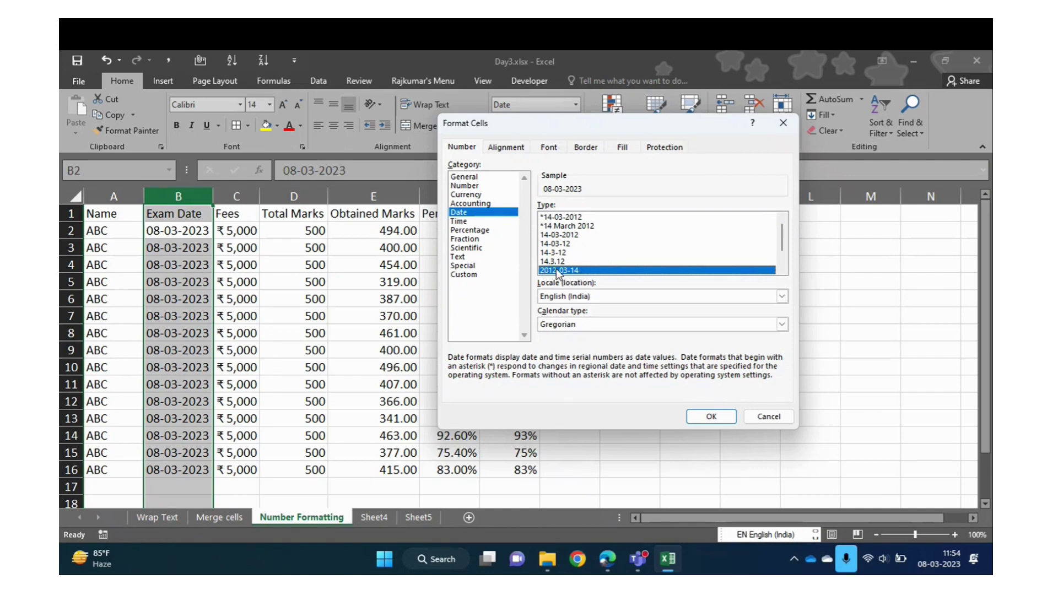
pyautogui.click(697, 413)
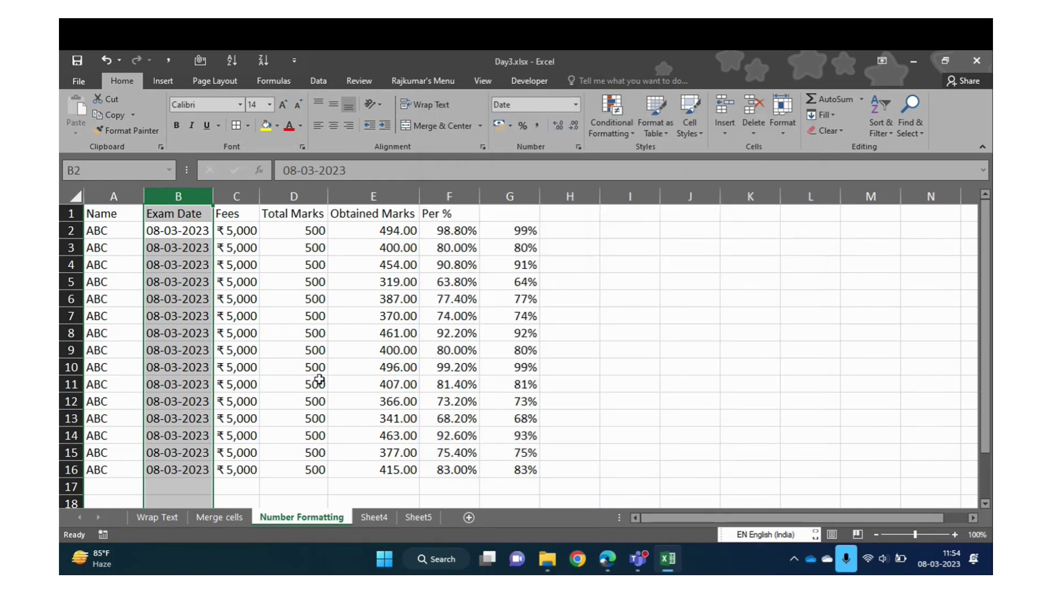
# Select the Exam Date column, review the Formulas settings in Excel Options, and close them
pyautogui.click(181, 280)
pyautogui.click(184, 230)
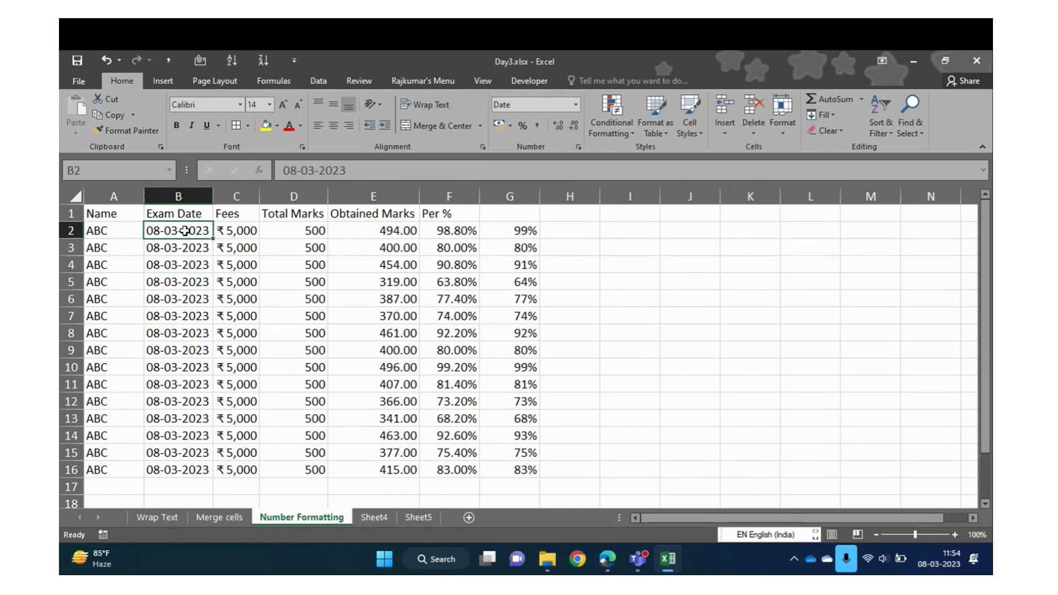
pyautogui.click(190, 200)
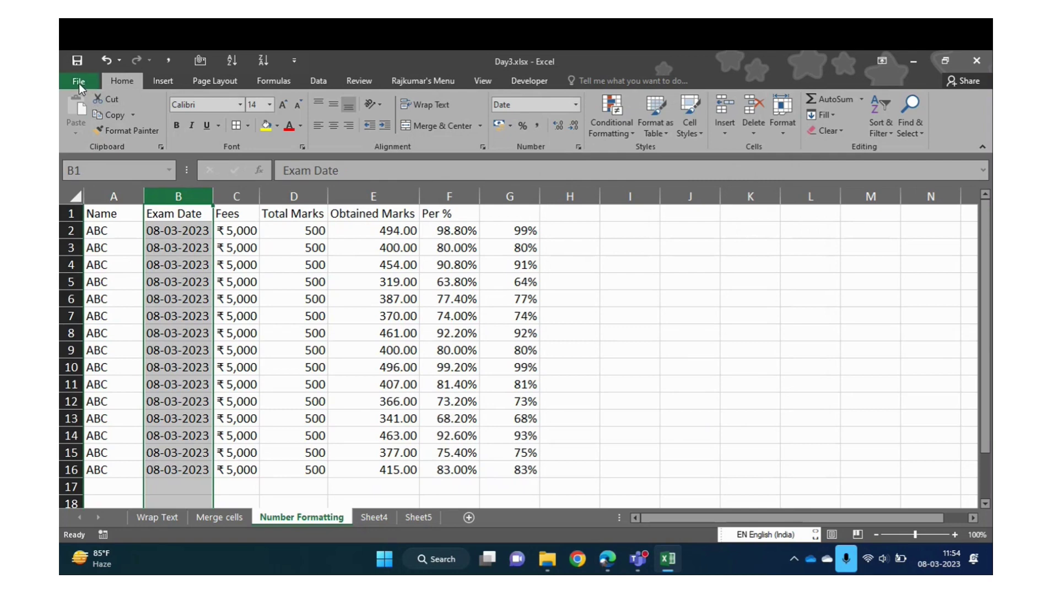
pyautogui.click(78, 83)
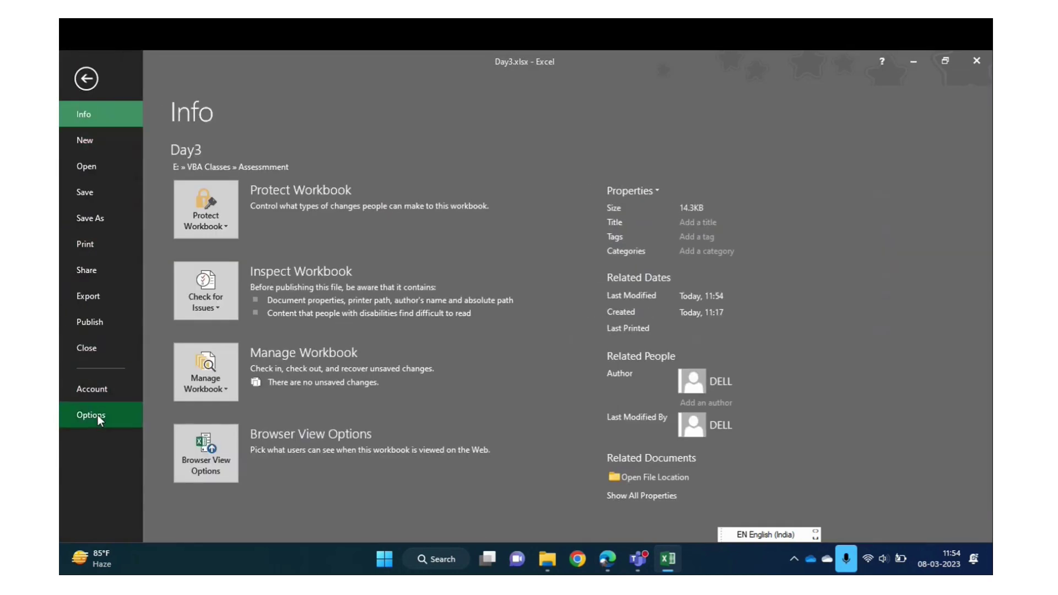
pyautogui.click(97, 414)
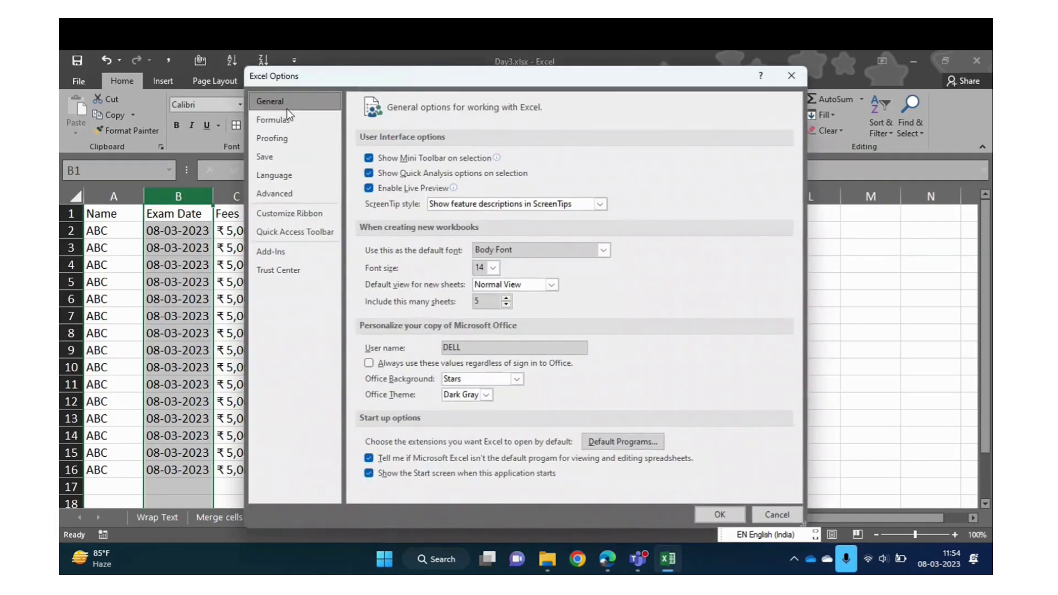
pyautogui.click(286, 135)
pyautogui.click(290, 121)
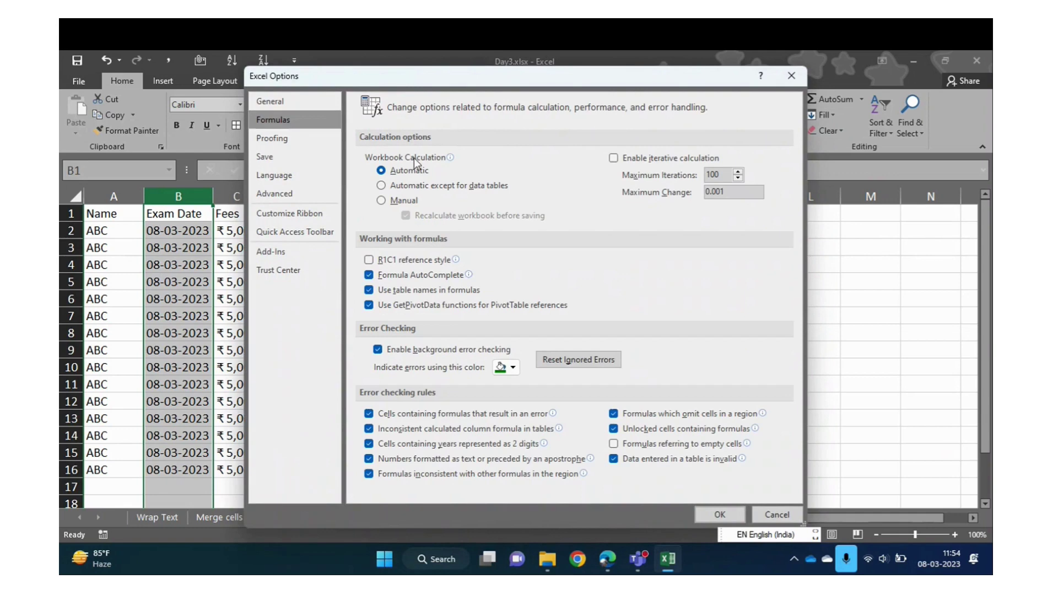
pyautogui.click(793, 74)
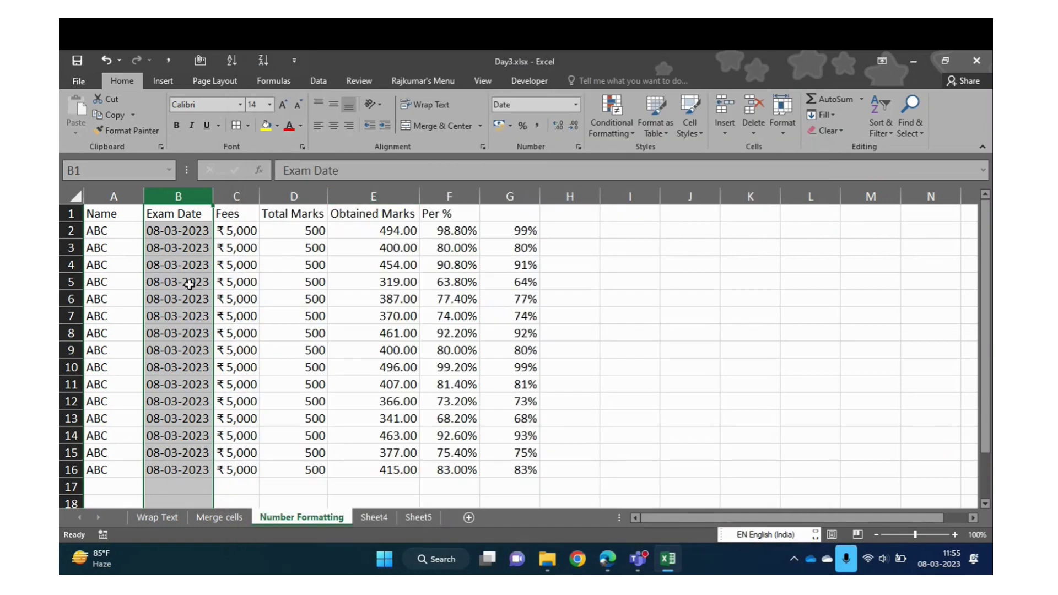
pyautogui.click(190, 284)
# Select the Exam Date values B2:B16 and try General, then Number format on them
pyautogui.press('Up')
pyautogui.press('Up')
pyautogui.press('Up')
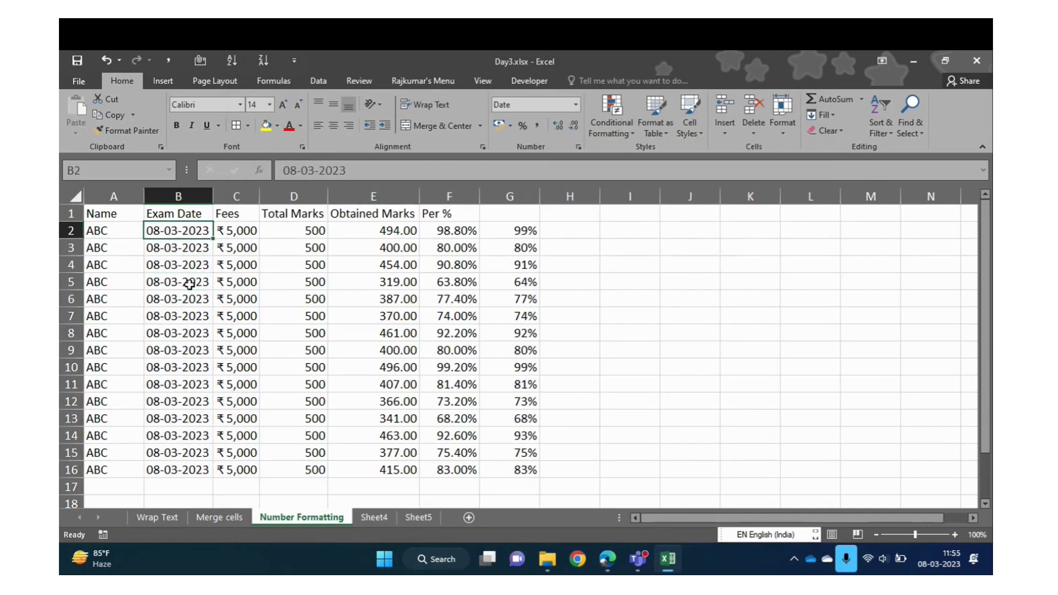
pyautogui.hotkey('ctrl', 'shift', 'Down')
pyautogui.press('Up')
pyautogui.press('Down')
pyautogui.hotkey('ctrl', 'shift', 'Down')
pyautogui.press('Up')
pyautogui.press('Down')
pyautogui.hotkey('ctrl', 'shift', 'Down')
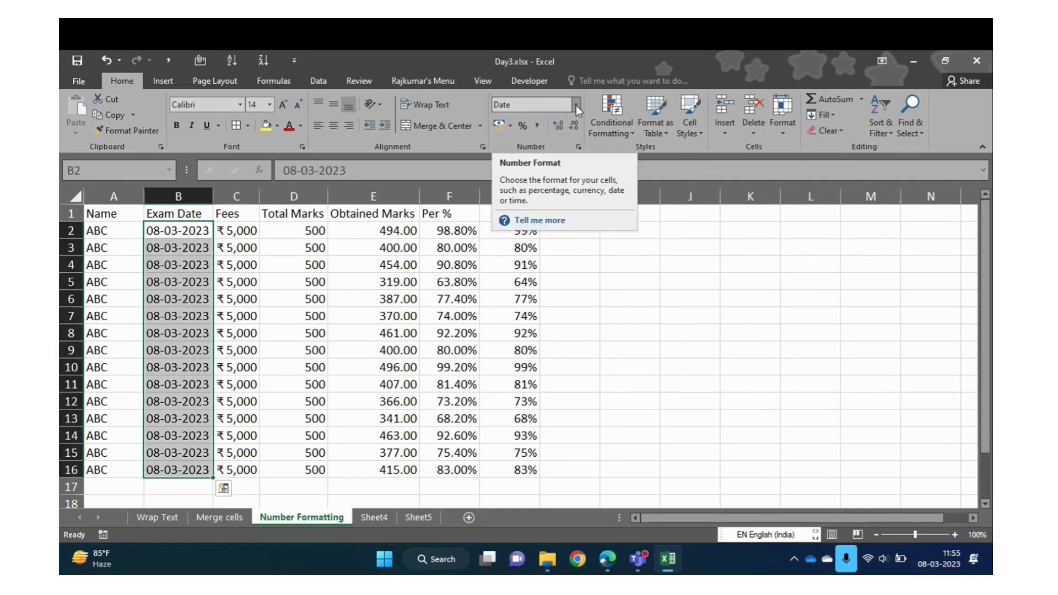
pyautogui.click(576, 105)
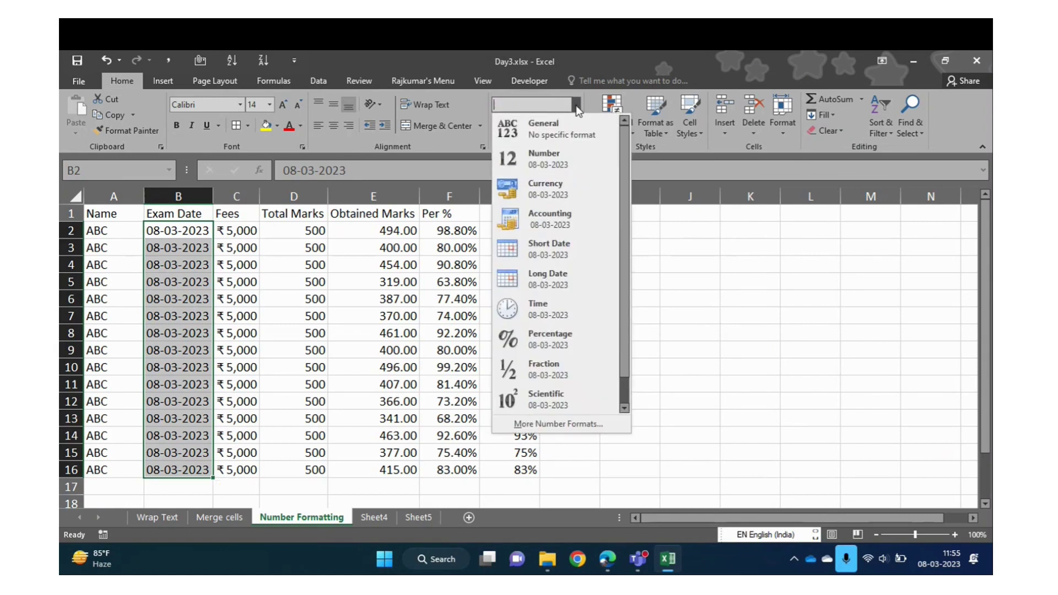
pyautogui.click(573, 136)
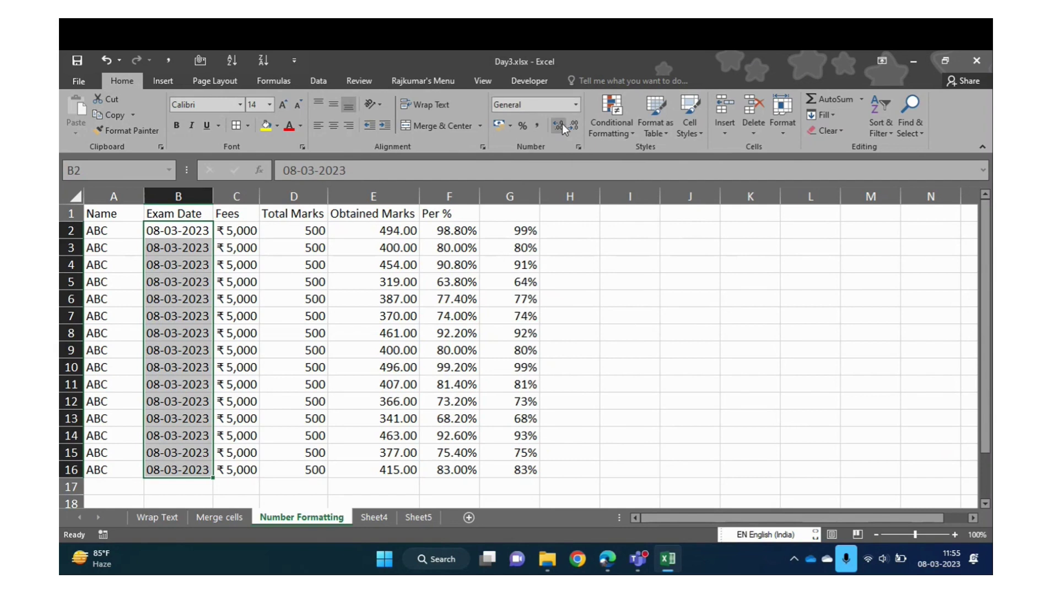
pyautogui.click(576, 106)
pyautogui.click(547, 162)
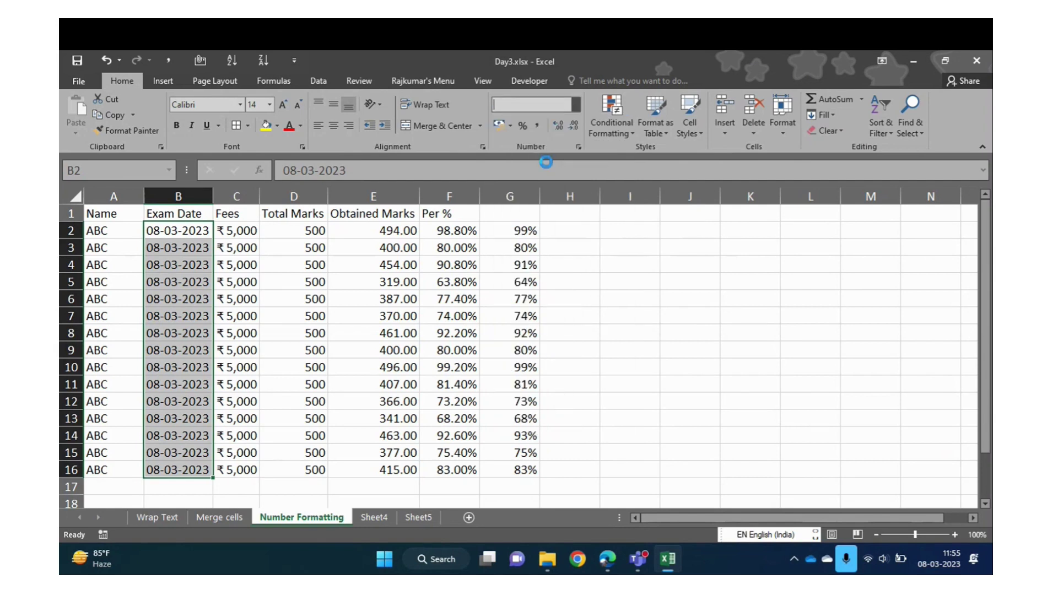
# Select column B and delete the Exam Date column with Ctrl+-
pyautogui.click(575, 105)
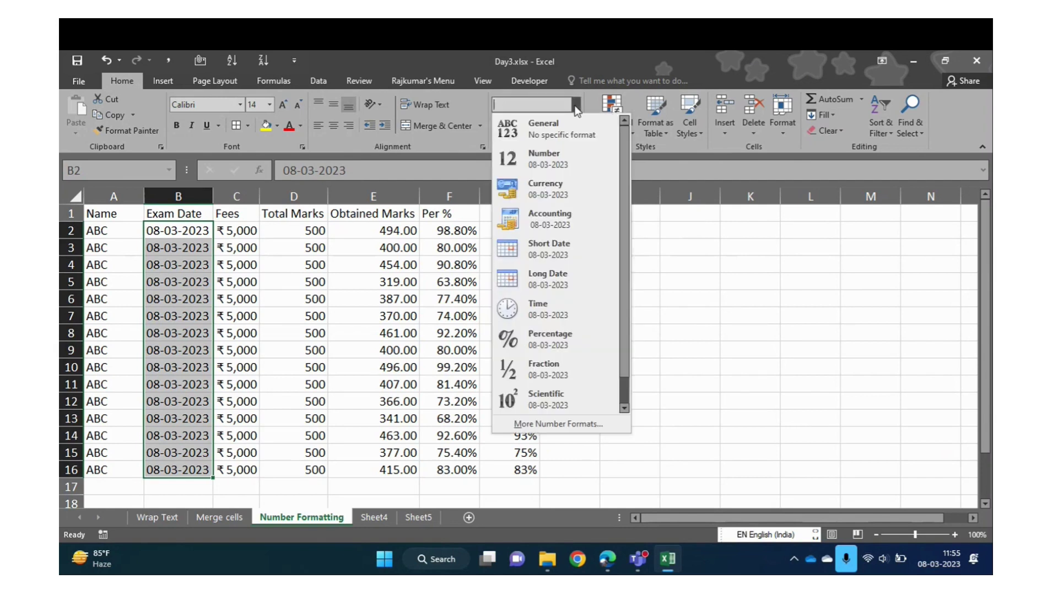
pyautogui.click(187, 274)
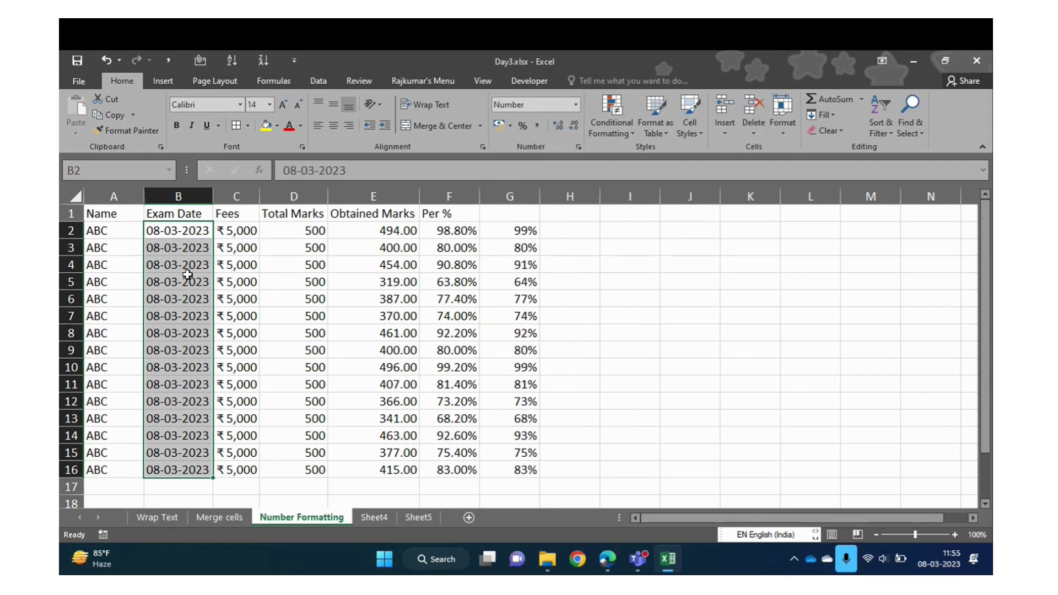
pyautogui.hotkey('ctrl', 'q')
pyautogui.press('Escape')
pyautogui.press('Up')
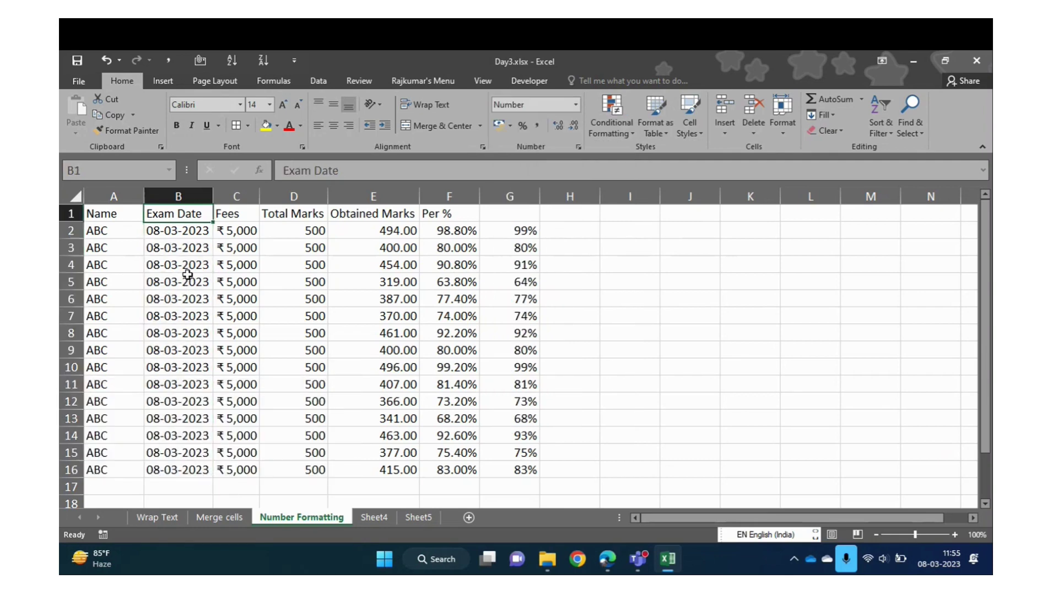
pyautogui.press('Down')
pyautogui.hotkey('ctrl', 'space')
pyautogui.hotkey('ctrl', '-')
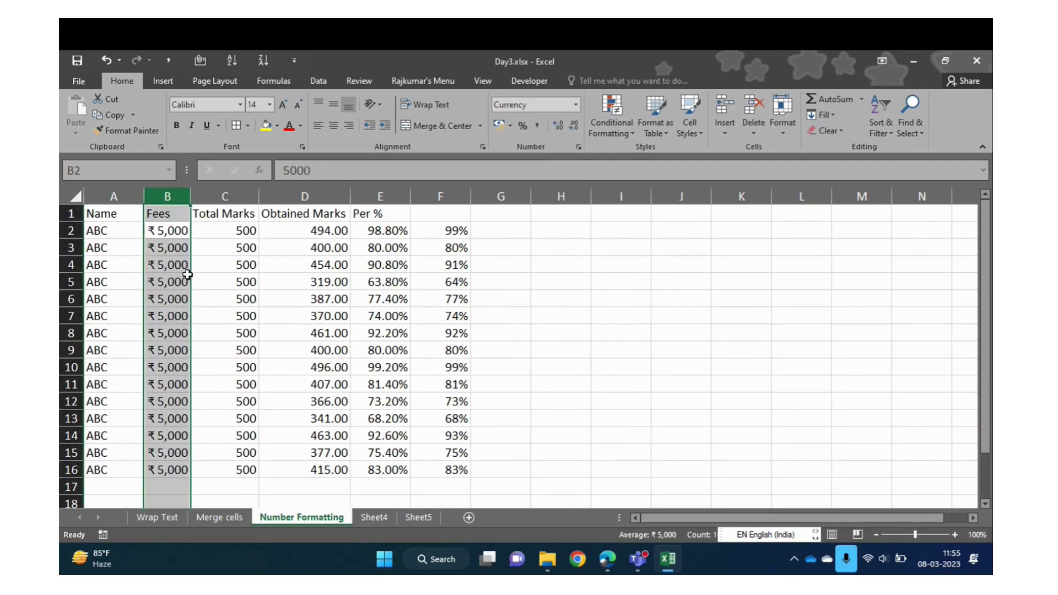
# Insert a blank column B and give it the header 'Exam Date'
pyautogui.press('Up')
pyautogui.hotkey('ctrl', 'space')
pyautogui.hotkey('ctrl', 'shift', '+')
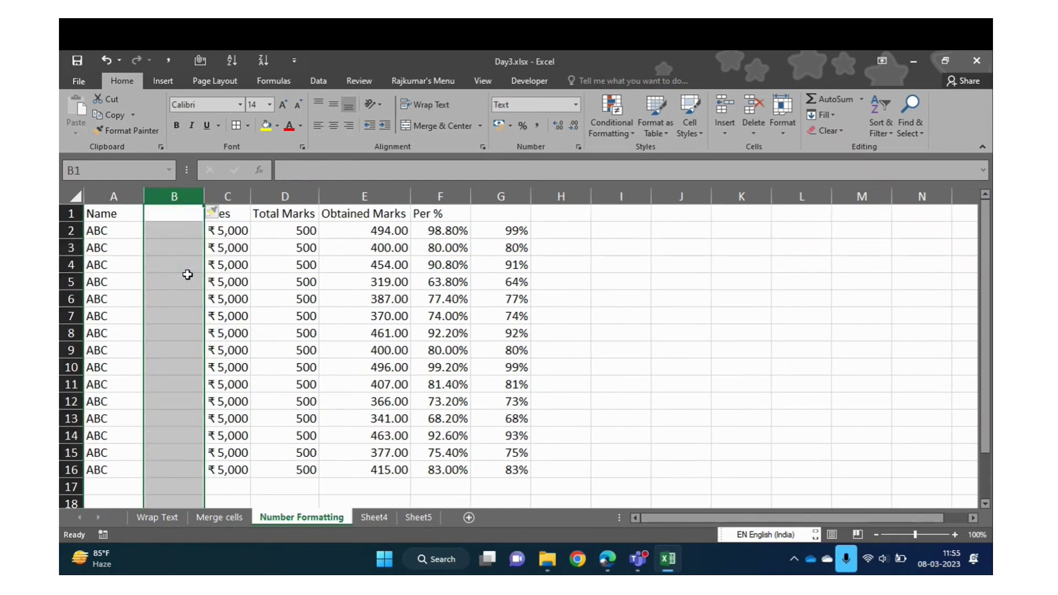
pyautogui.press('Up')
pyautogui.write('Exam')
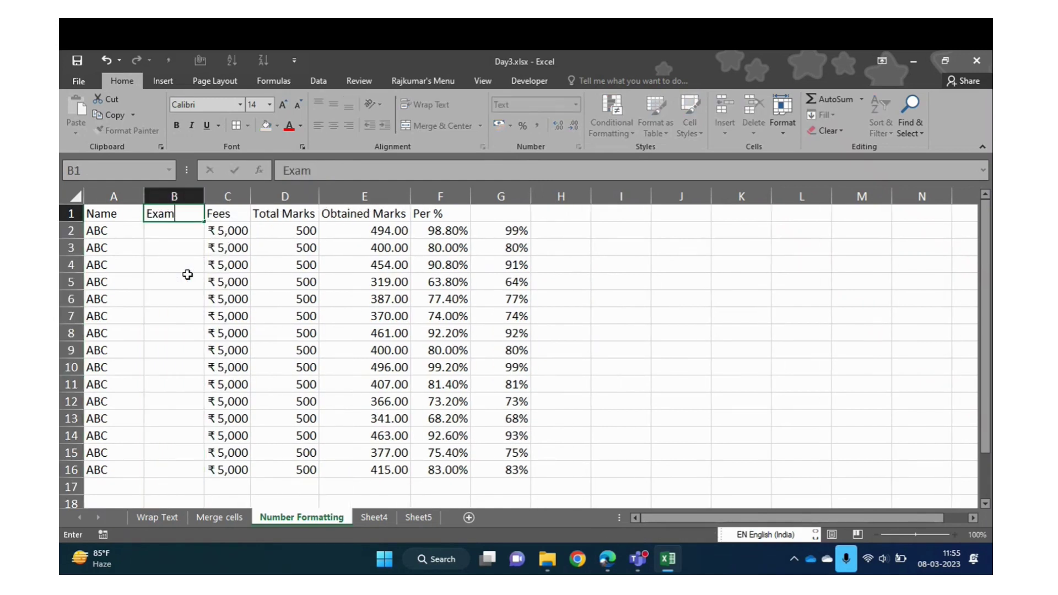
pyautogui.write(' Date')
pyautogui.press('Return')
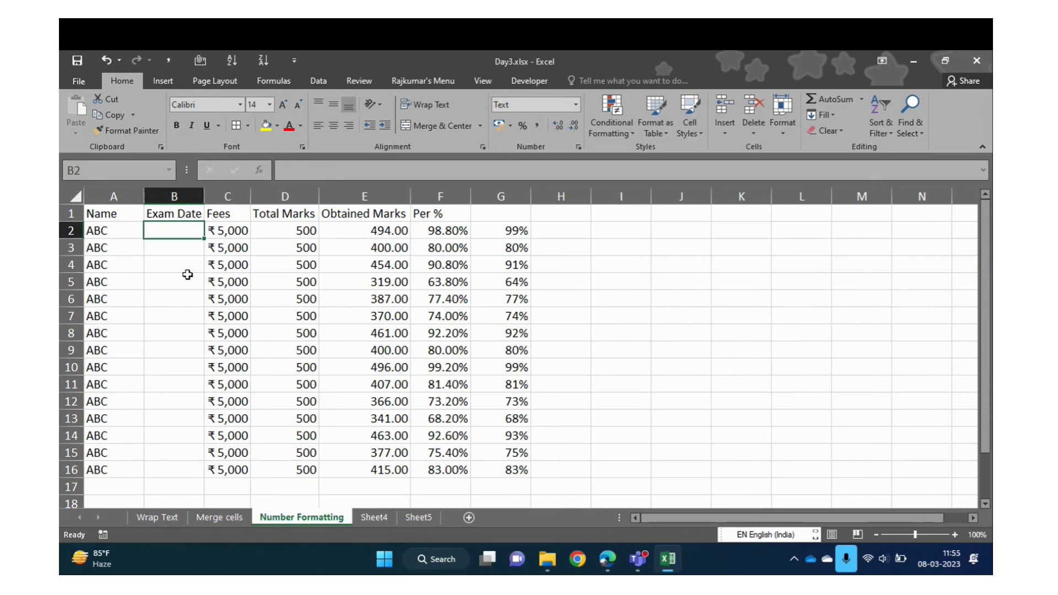
# Enter the date 08/03/2023 in cell B2
pyautogui.write('01')
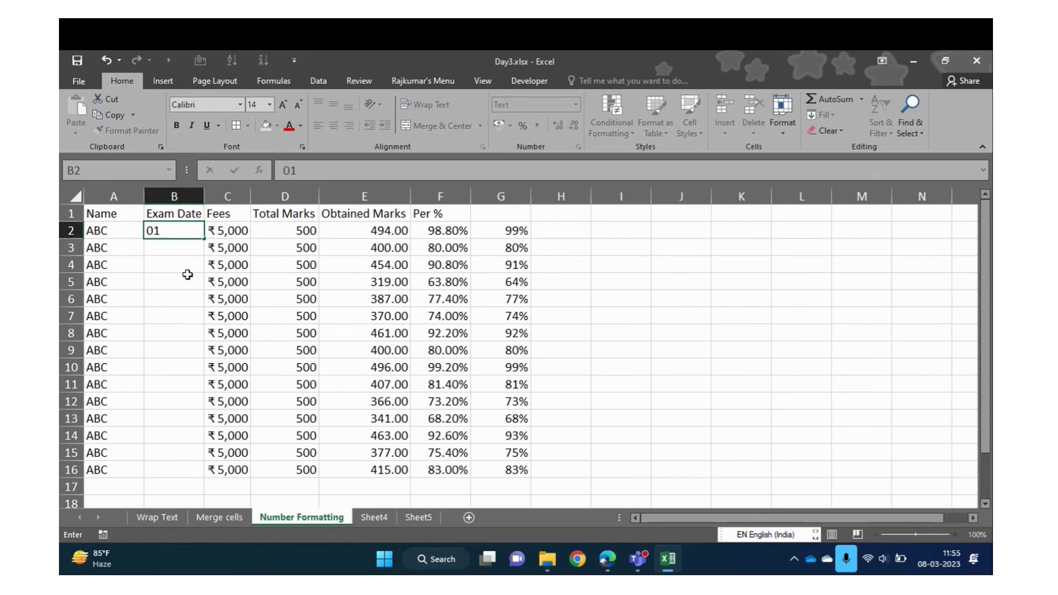
pyautogui.press('BackSpace')
pyautogui.press('BackSpace')
pyautogui.write('08')
pyautogui.write('.')
pyautogui.press('BackSpace')
pyautogui.write('/0/2')
pyautogui.press('BackSpace')
pyautogui.press('BackSpace')
pyautogui.write('3/2023')
pyautogui.press('Return')
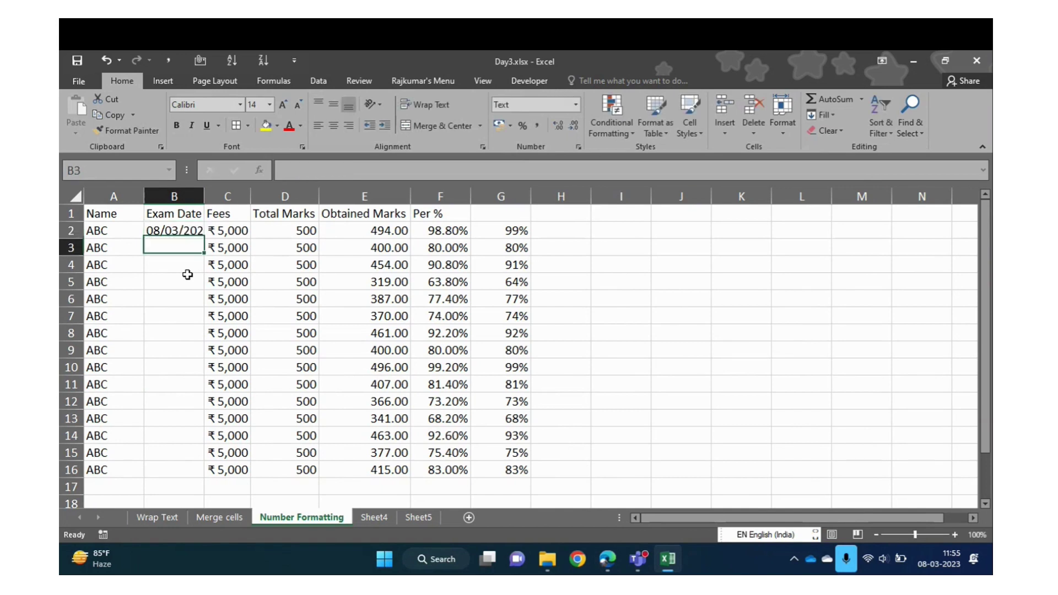
# Fill 08/03/2023 down B2:B16 and check its number format
pyautogui.press('Right')
pyautogui.hotkey('ctrl', 'Down')
pyautogui.press('Left')
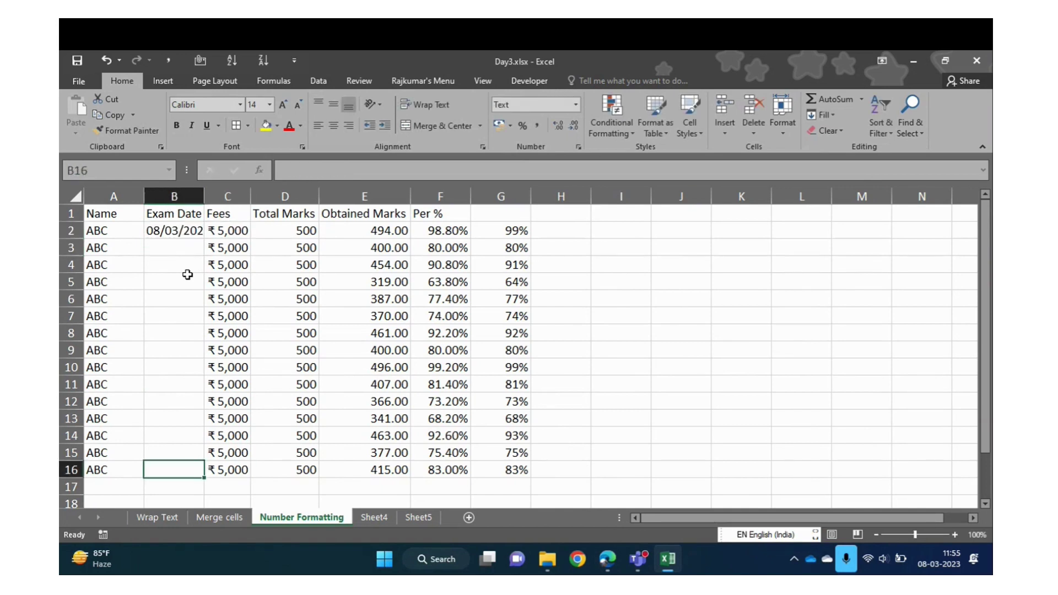
pyautogui.hotkey('ctrl', 'shift', 'Up')
pyautogui.hotkey('ctrl', 'd')
pyautogui.press('Up')
pyautogui.hotkey('ctrl', 'Up')
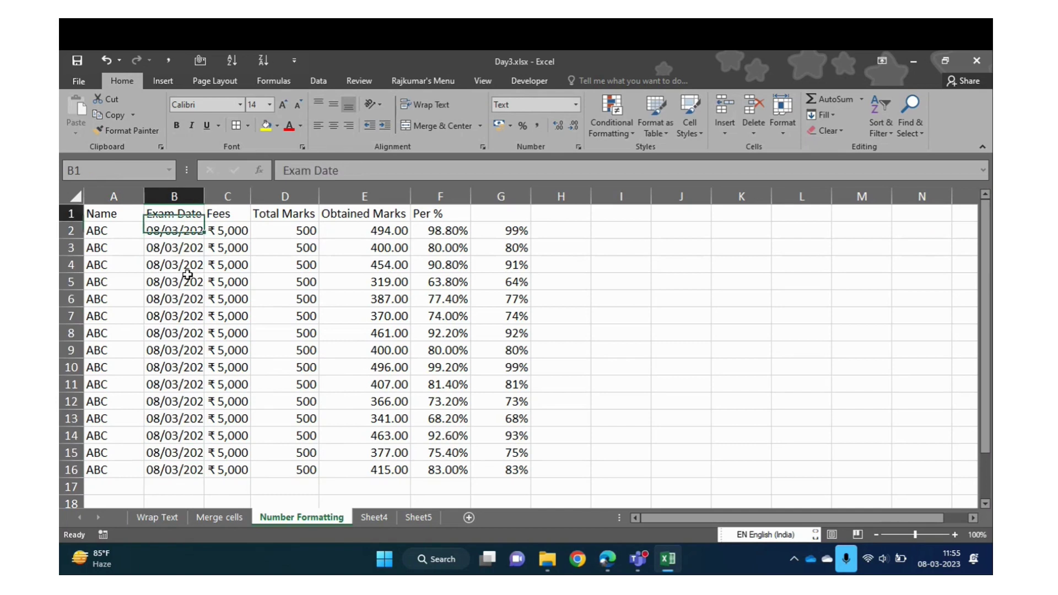
pyautogui.press('Down')
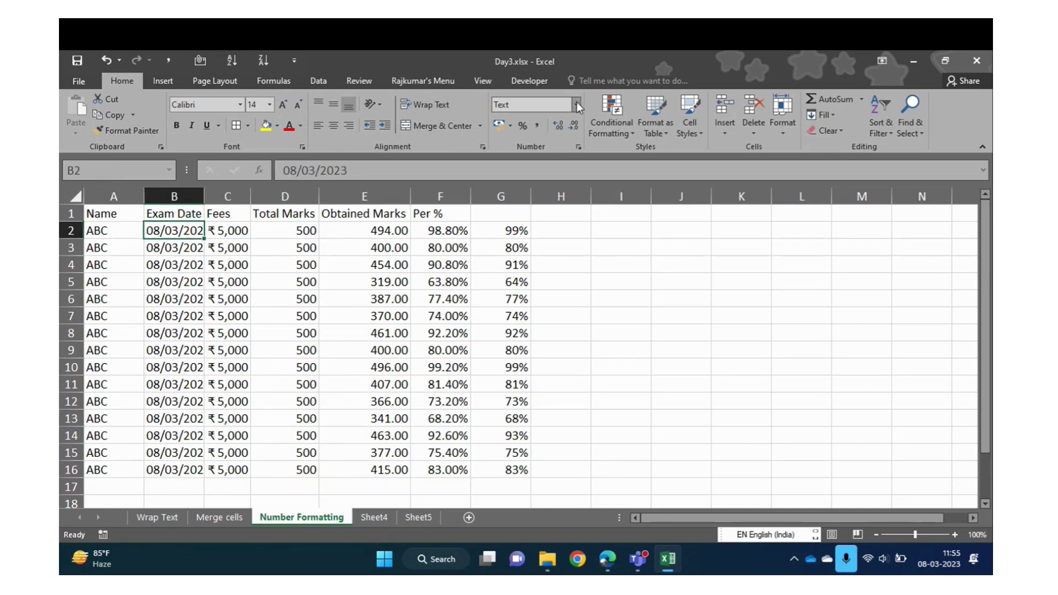
pyautogui.click(575, 104)
pyautogui.press('Escape')
# Apply the Short Date format to the Exam Date cells B2:B16
pyautogui.hotkey('ctrl', 'shift', 'Down')
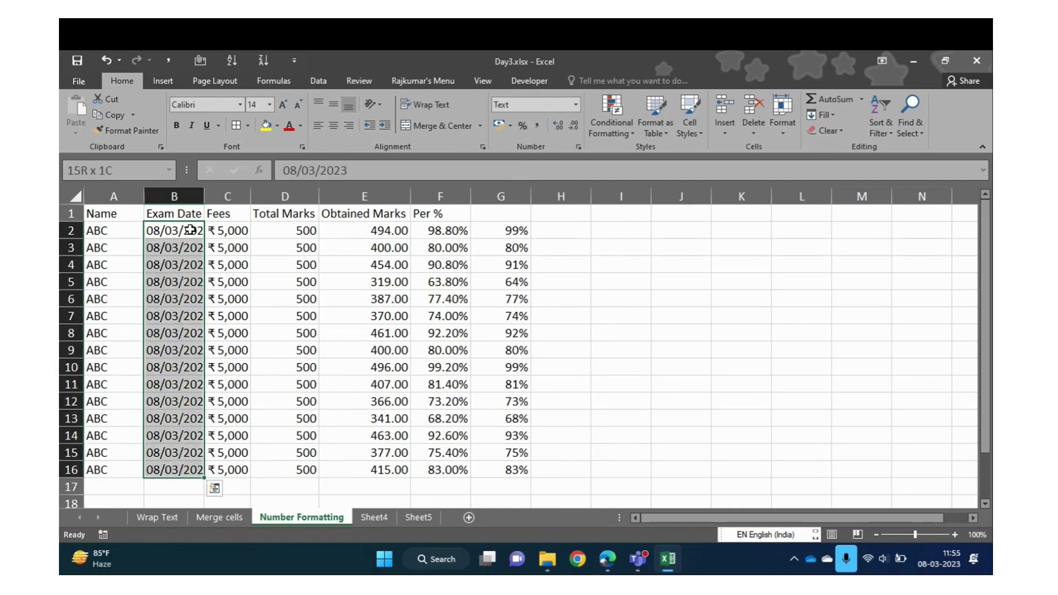
pyautogui.click(577, 105)
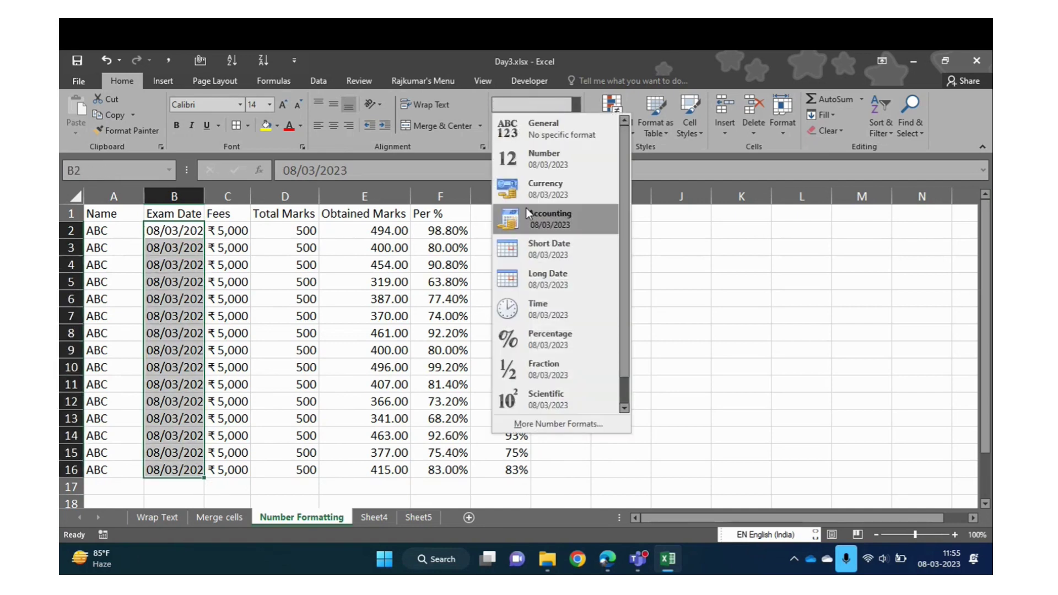
pyautogui.click(560, 254)
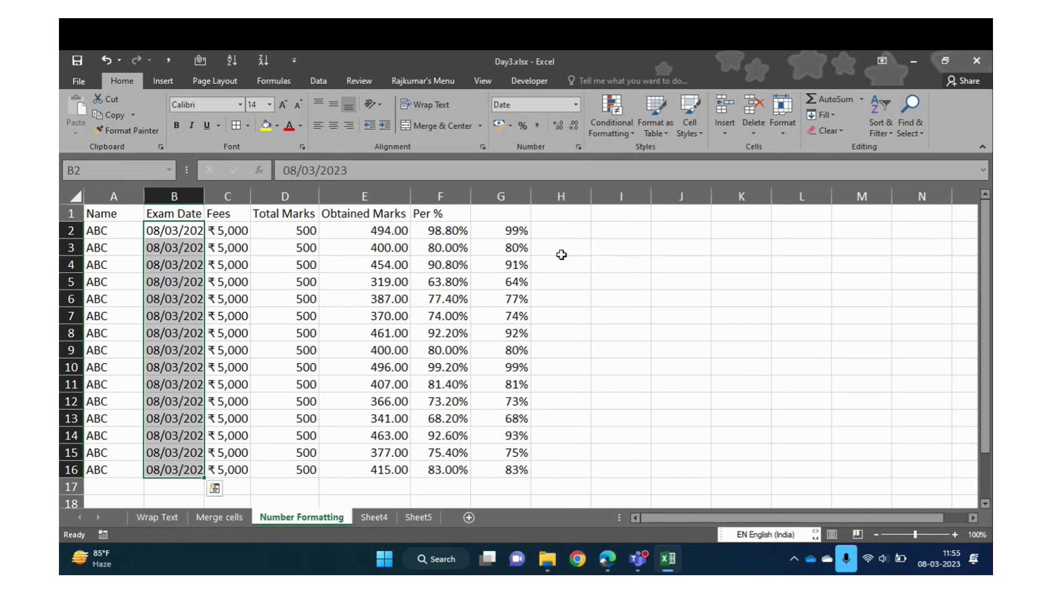
# Try copying the header value down into B2 with Ctrl+', then undo it
pyautogui.click(157, 277)
pyautogui.hotkey('ctrl', 'Up')
pyautogui.press('Down')
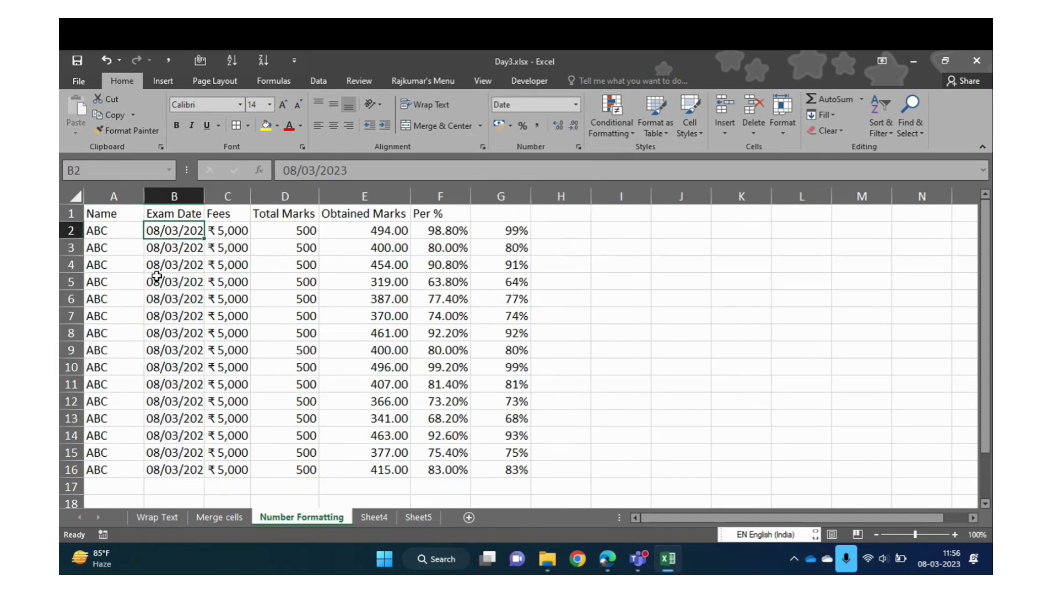
pyautogui.hotkey('ctrl', 'shift', 'Down')
pyautogui.hotkey('ctrl', 'shift', 'Down')
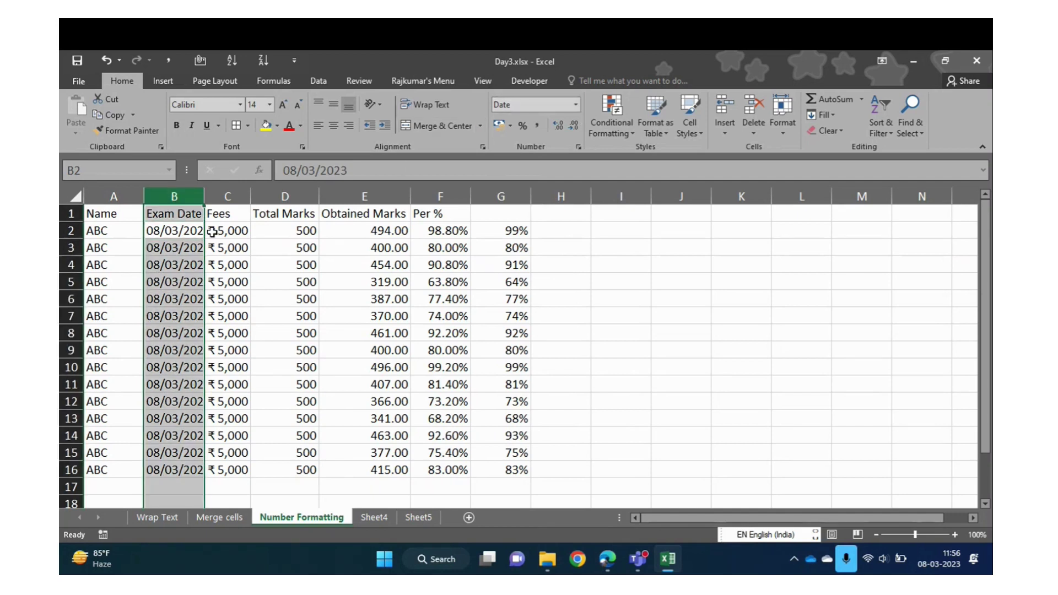
pyautogui.click(181, 244)
pyautogui.press('Up')
pyautogui.hotkey('ctrl', "'")
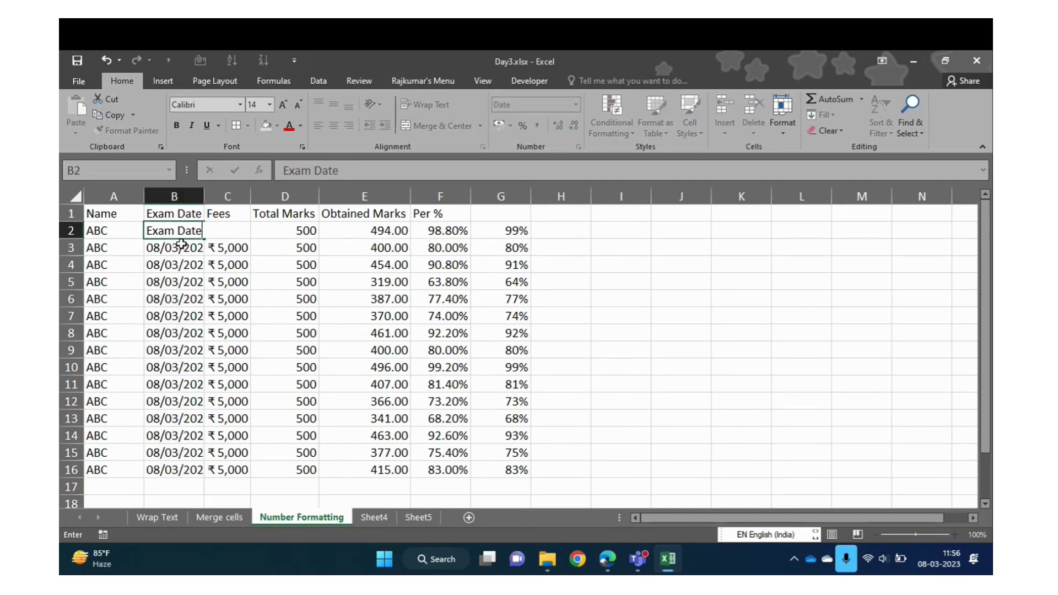
pyautogui.press('Return')
pyautogui.hotkey('ctrl', 'z')
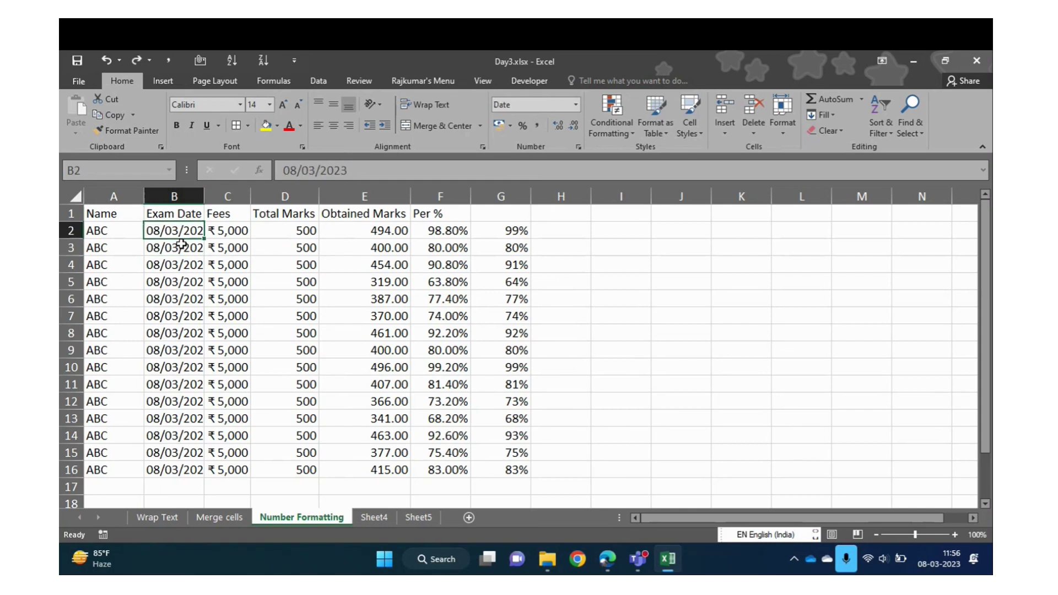
# Enter today's date in B2 and fill it down through B16
pyautogui.hotkey('ctrl', ';')
pyautogui.press('Return')
pyautogui.press('Up')
pyautogui.hotkey('ctrl', 'shift', 'Down')
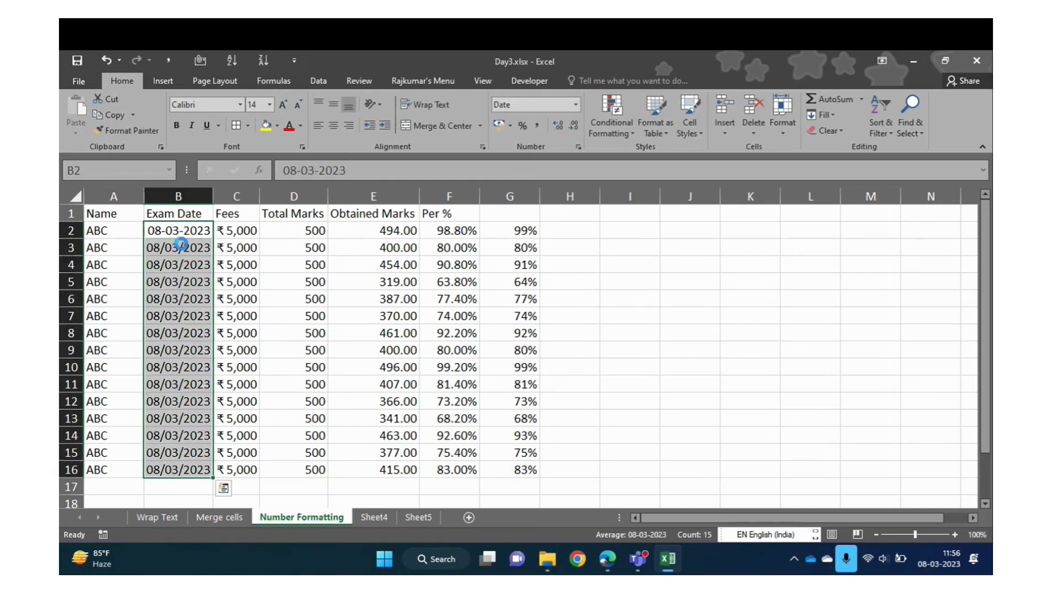
pyautogui.hotkey('ctrl', 'd')
# Try Long Date on B2:B16, switch back to Short Date, then open More Number Formats
pyautogui.press('Up')
pyautogui.press('Down')
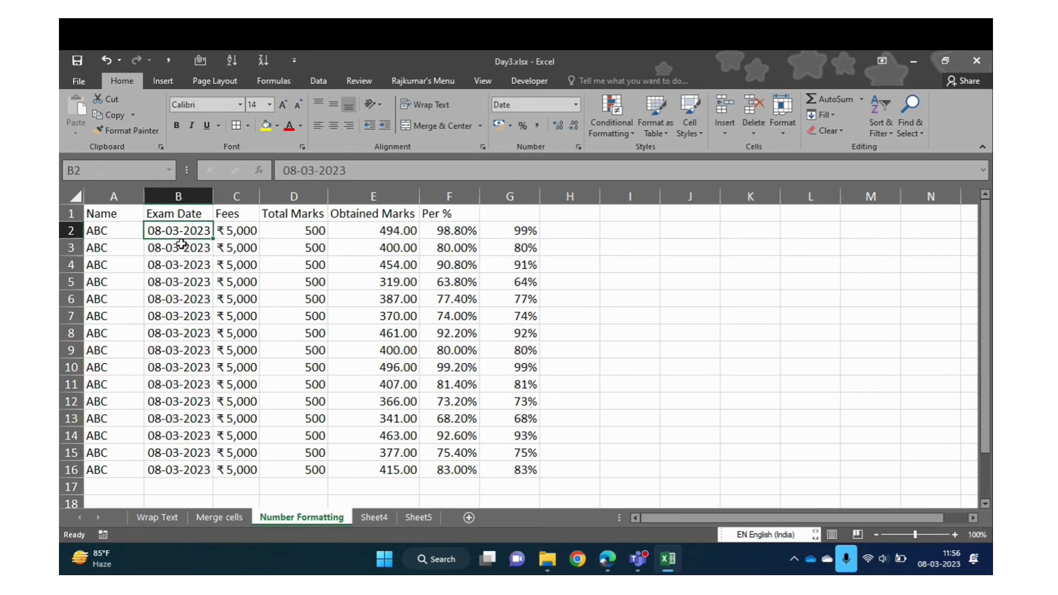
pyautogui.hotkey('ctrl', 'shift', 'Down')
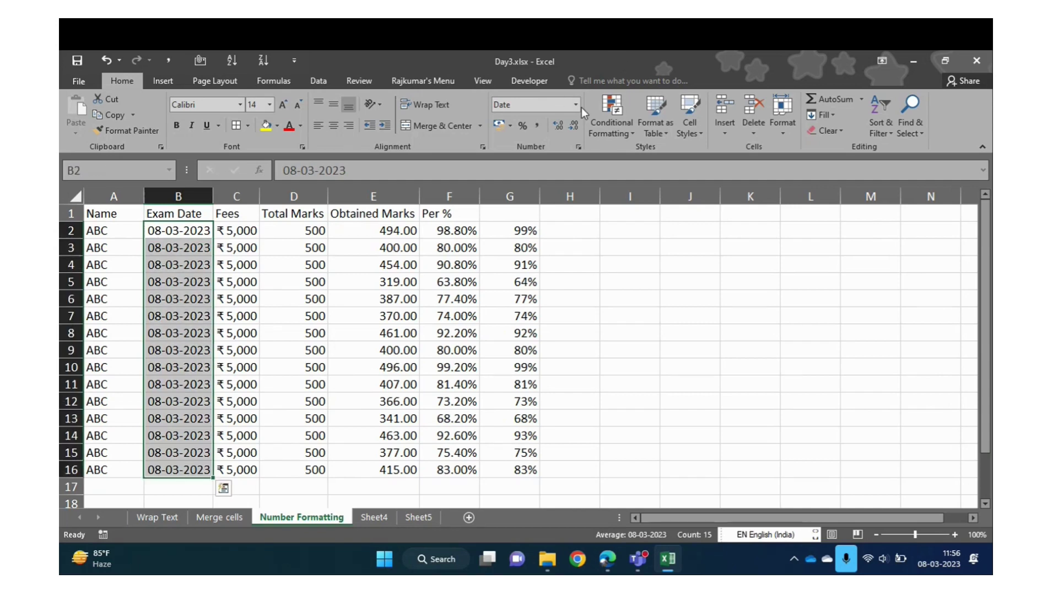
pyautogui.click(575, 105)
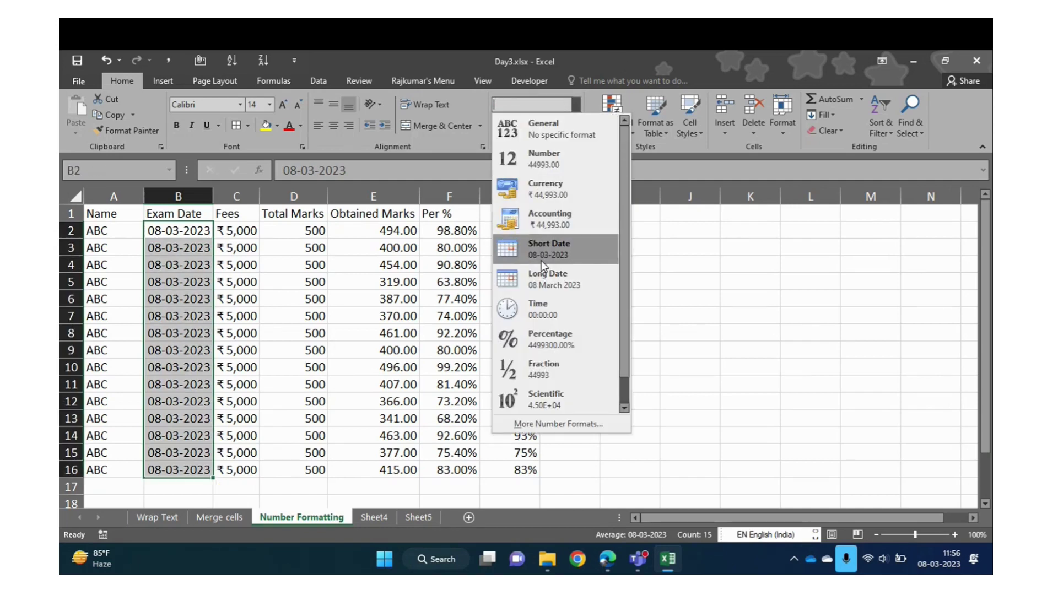
pyautogui.click(543, 279)
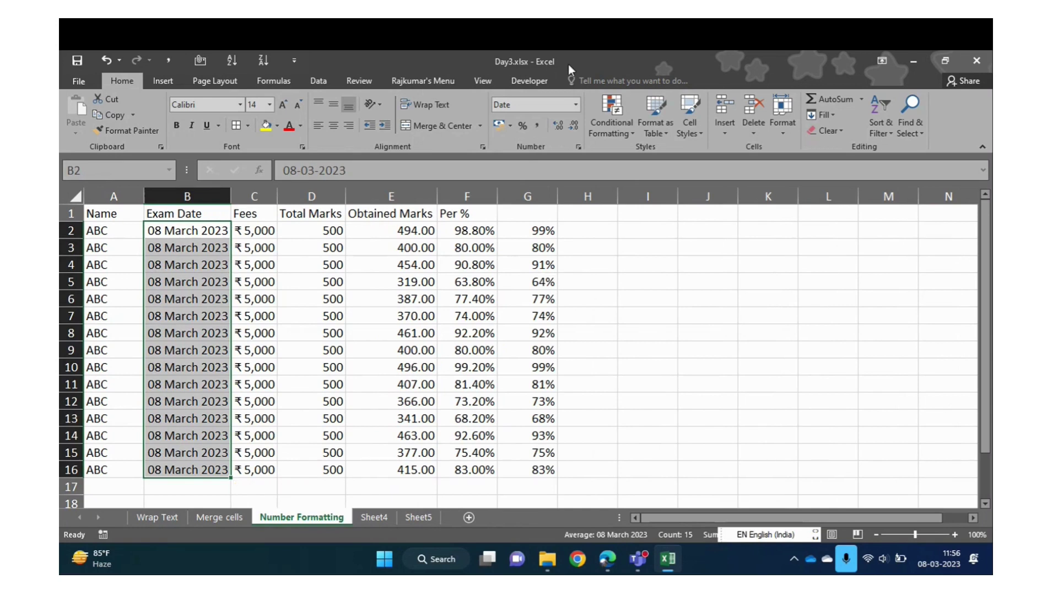
pyautogui.click(575, 104)
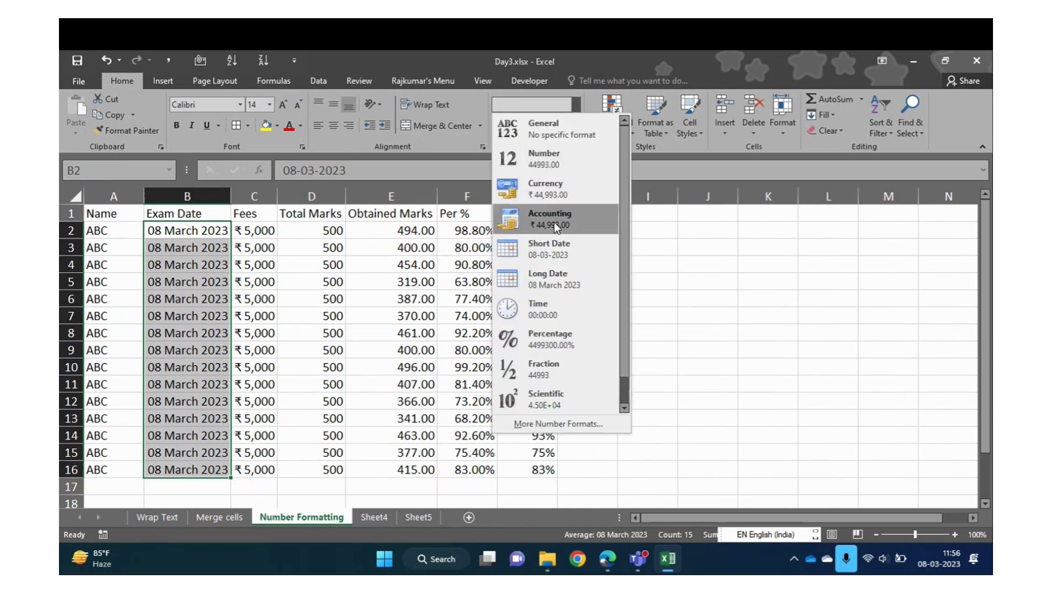
pyautogui.click(552, 248)
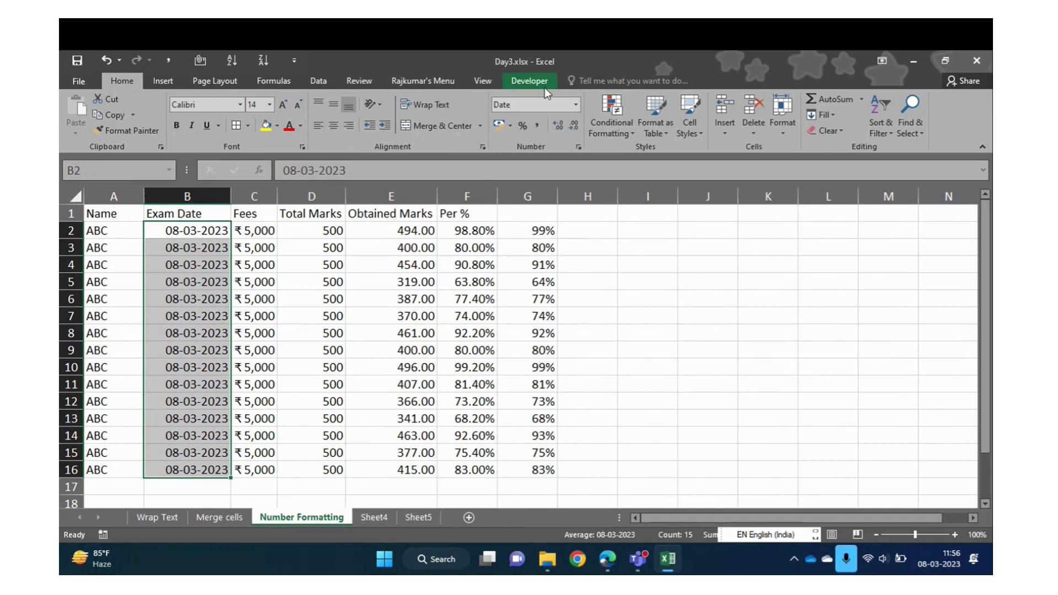
pyautogui.click(576, 105)
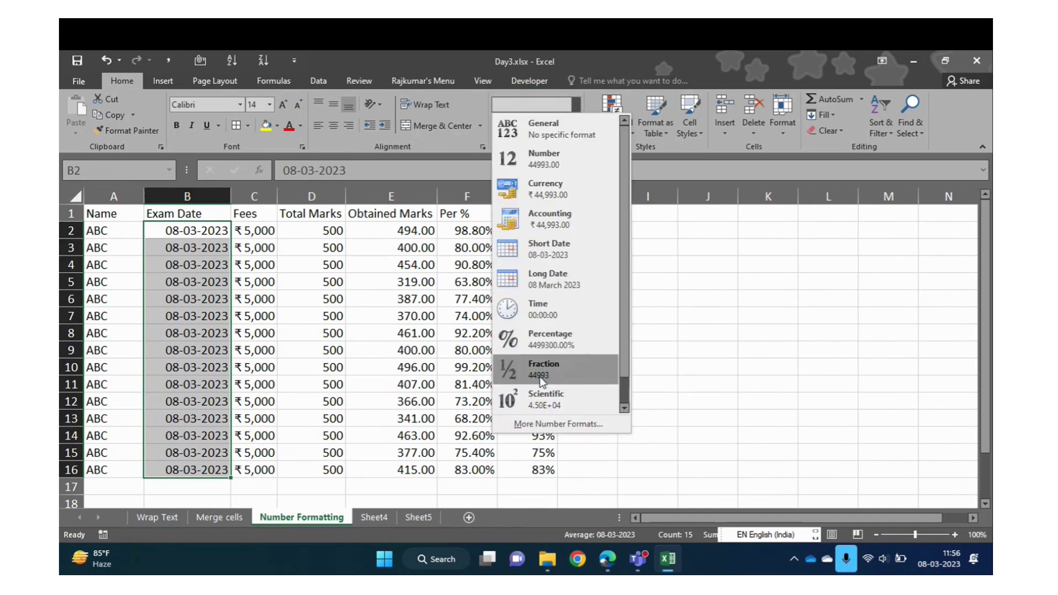
pyautogui.click(558, 424)
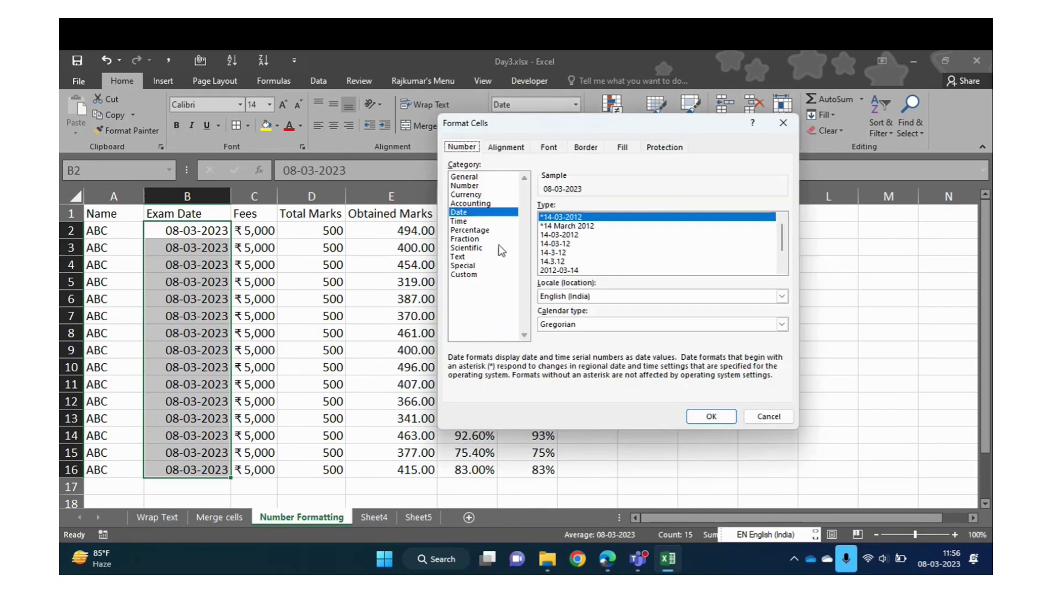
# Apply the year-first 2012-03-14 date style to the Exam Date cells B2:B16
pyautogui.click(569, 271)
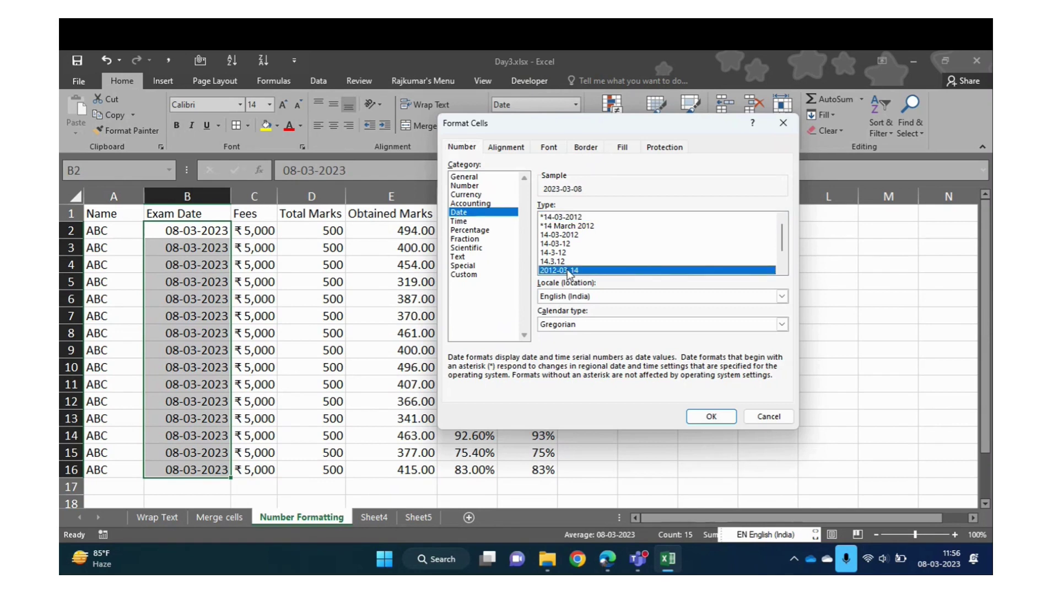
pyautogui.click(707, 417)
pyautogui.click(201, 266)
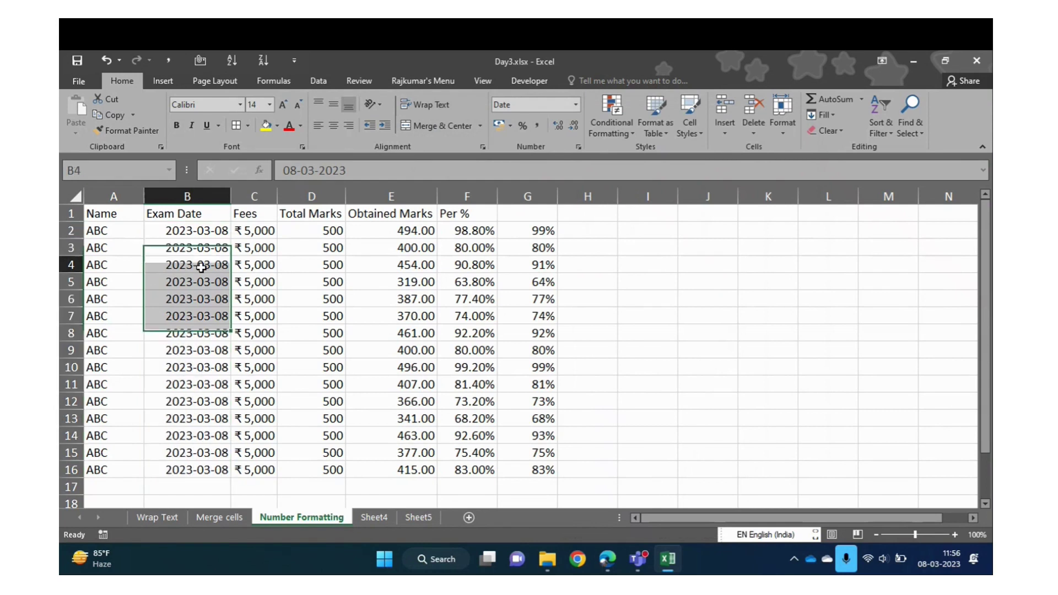
pyautogui.hotkey('ctrl', 'Up')
pyautogui.press('Down')
pyautogui.hotkey('ctrl', 'shift', 'Down')
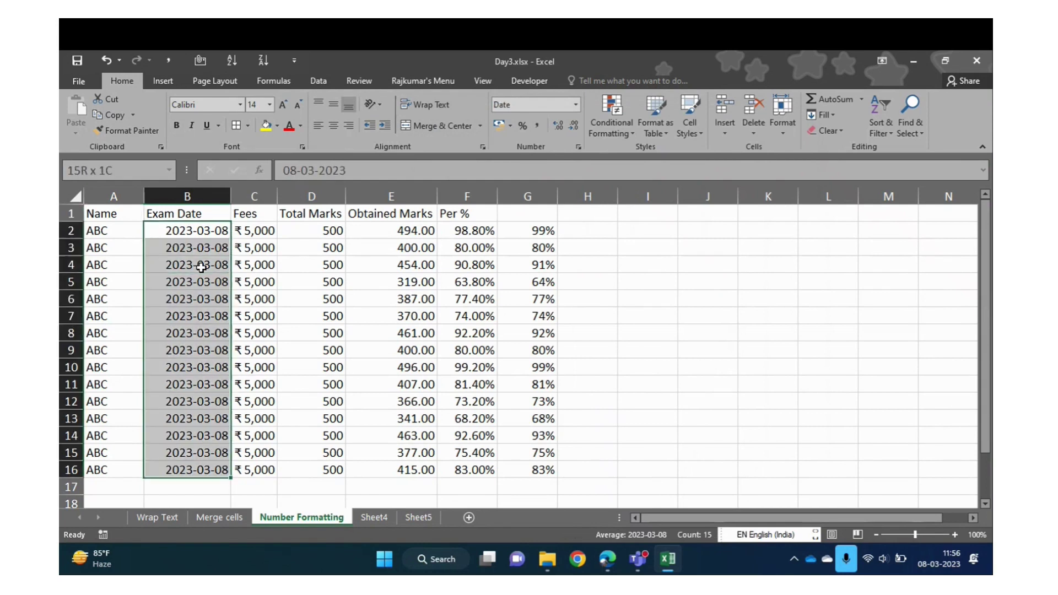
# Try the weekday style Wednesday, 14 March, 2012 on the dates, then undo it
pyautogui.click(576, 104)
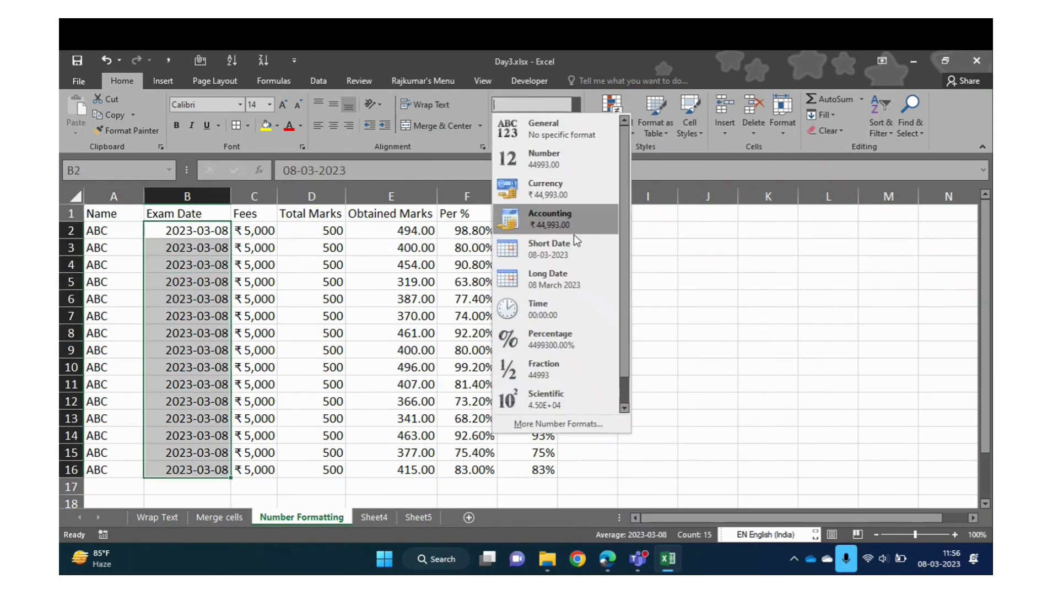
pyautogui.click(547, 424)
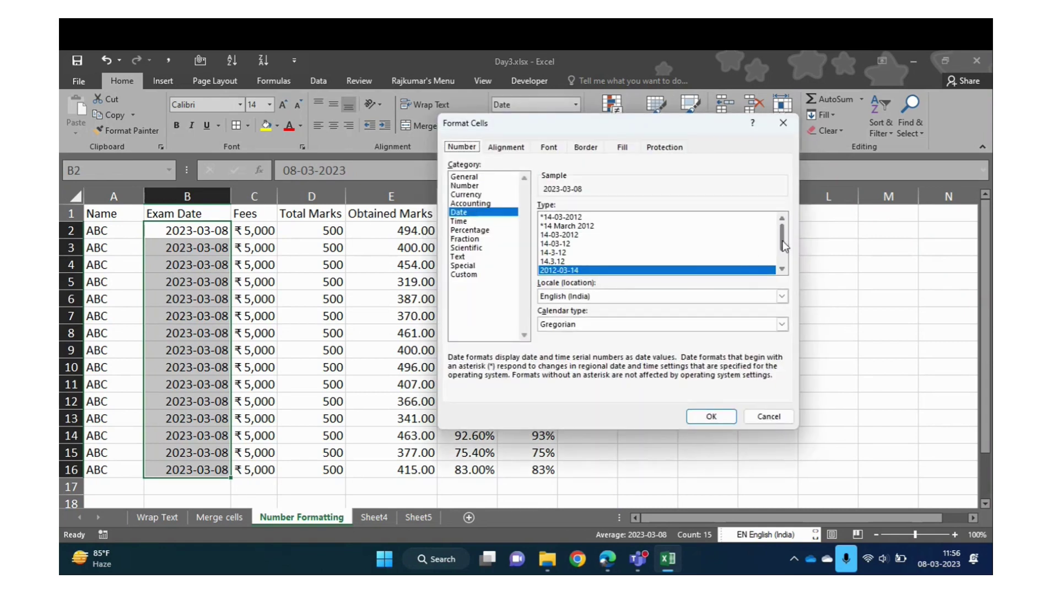
pyautogui.moveTo(784, 246); pyautogui.dragTo(786, 274)
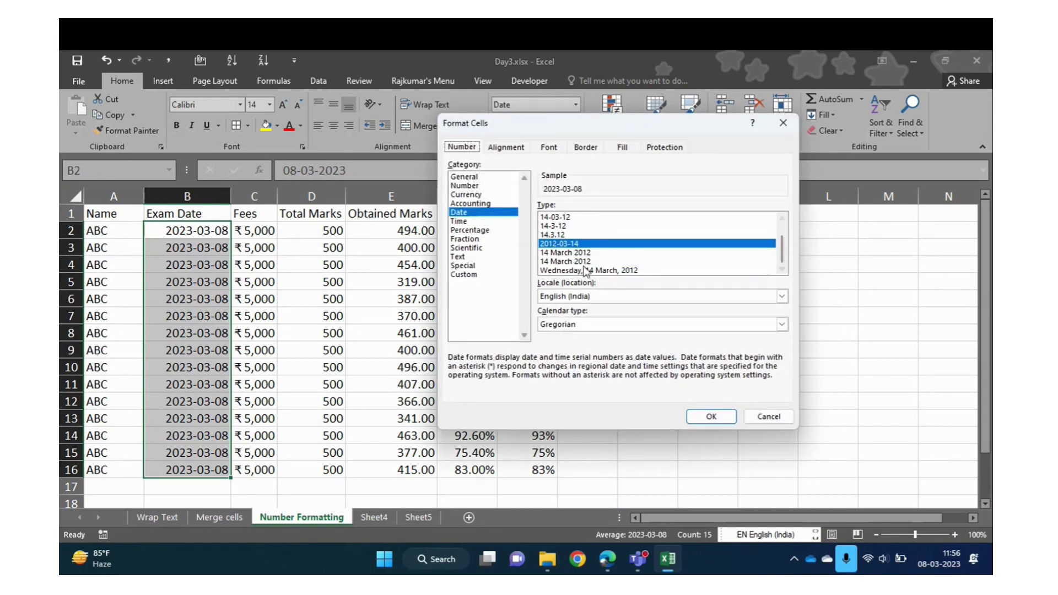
pyautogui.click(571, 261)
pyautogui.click(578, 271)
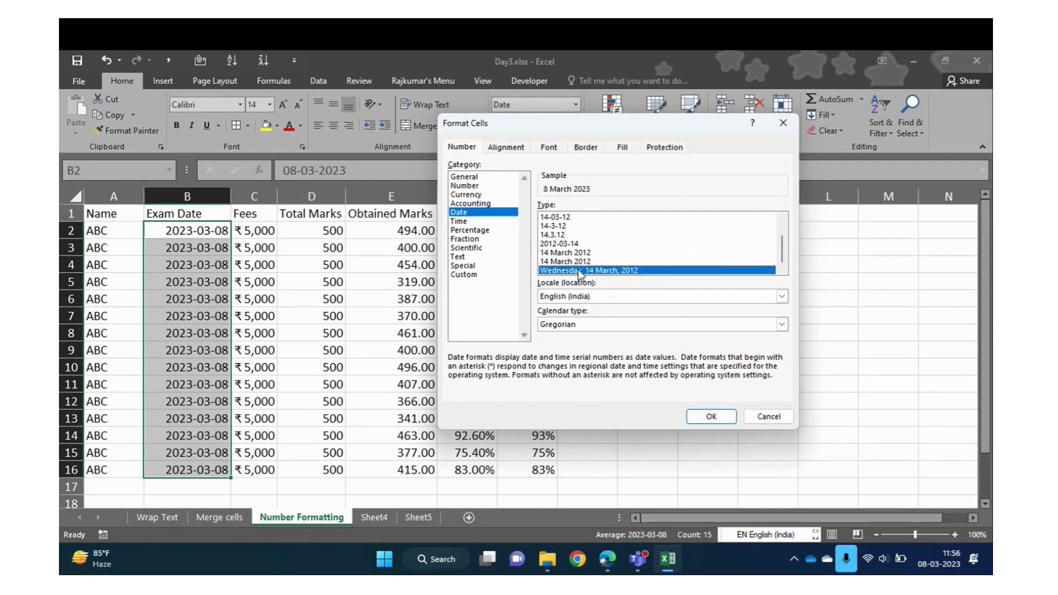
pyautogui.click(711, 416)
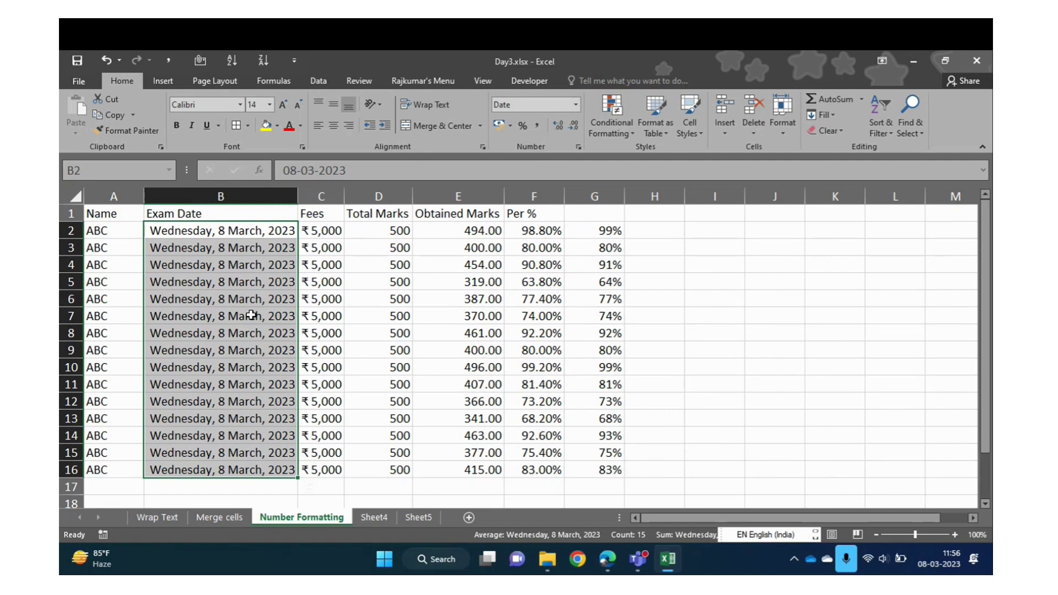
pyautogui.hotkey('ctrl', 'z')
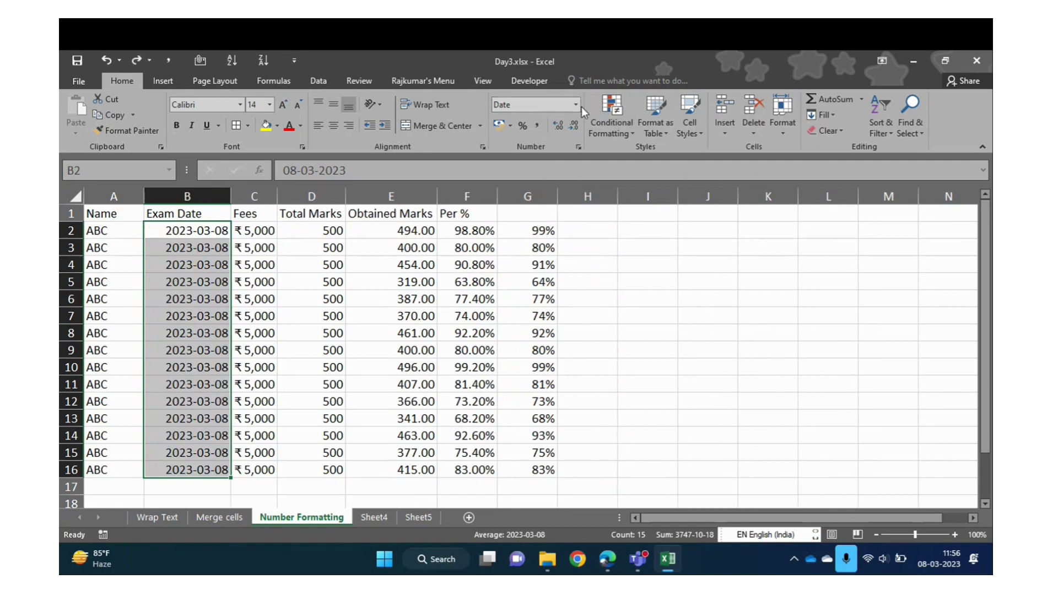
# Reselect the dates B2:B16, then move over to cell J4 beside the table
pyautogui.click(213, 265)
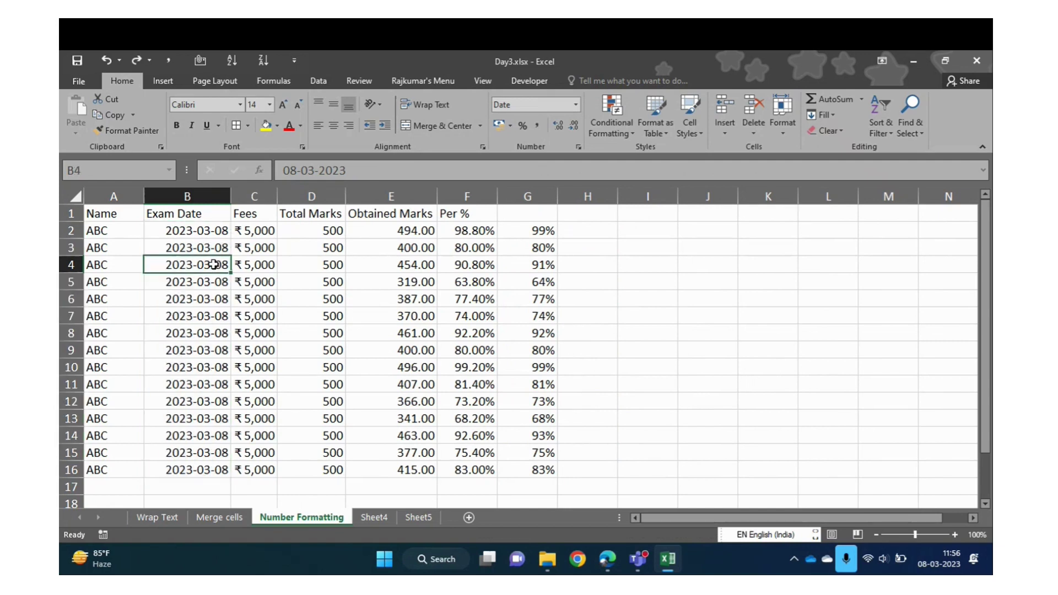
pyautogui.press('Up')
pyautogui.press('Up')
pyautogui.press('Up')
pyautogui.press('Down')
pyautogui.press('Up')
pyautogui.press('Down')
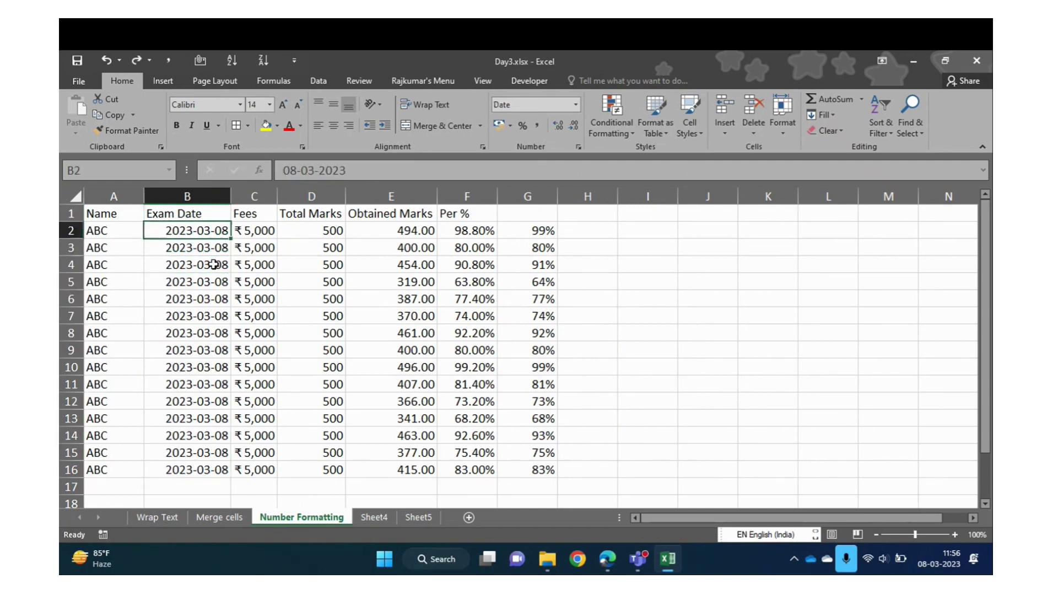
pyautogui.press('Down')
pyautogui.press('Up')
pyautogui.press('Down')
pyautogui.press('Up')
pyautogui.press('Up')
pyautogui.press('Down')
pyautogui.press('Down')
pyautogui.press('Up')
pyautogui.hotkey('ctrl', 'shift', 'Down')
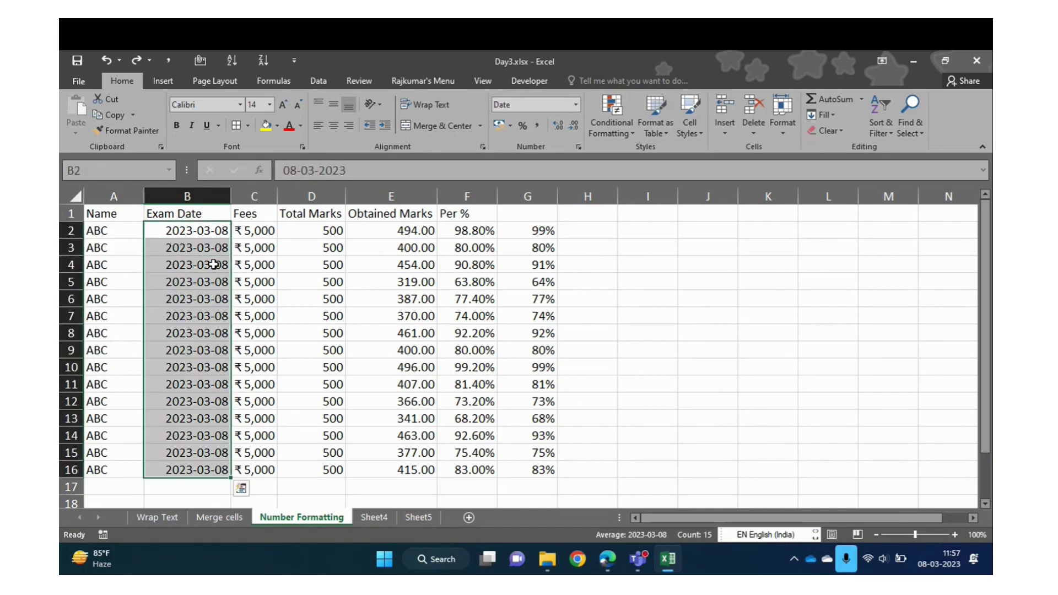
pyautogui.press('Down')
pyautogui.press('Down')
pyautogui.press('Right')
pyautogui.press('Right')
pyautogui.press('Right')
pyautogui.press('Right')
pyautogui.press('Right')
pyautogui.press('Right')
pyautogui.press('Right')
pyautogui.press('Right')
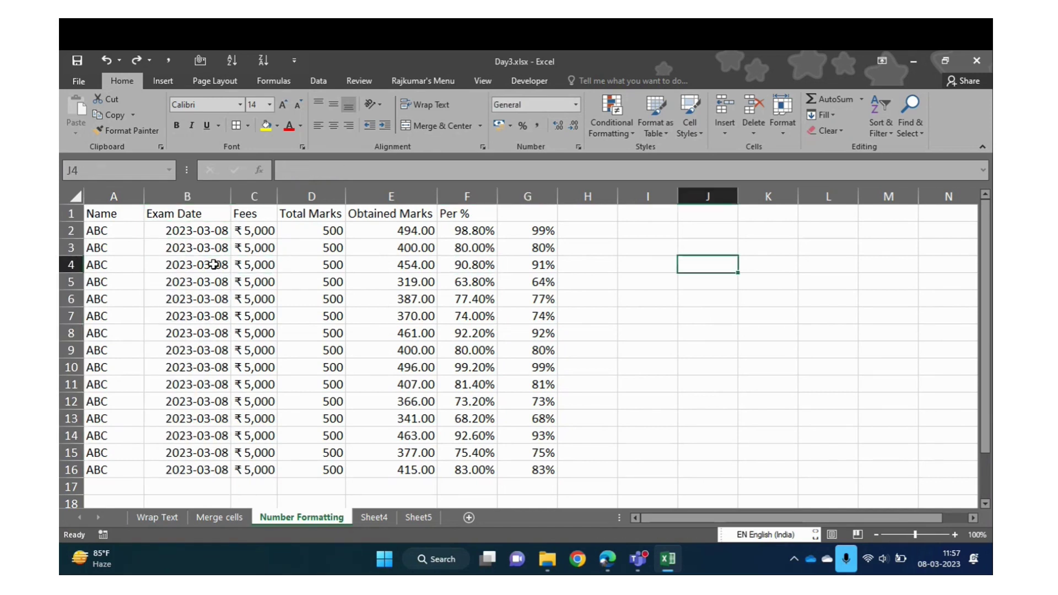
# Type the sample text 'Mar, 08 (Wed), 2023' into J4, fixing typos along the way
pyautogui.write('MA')
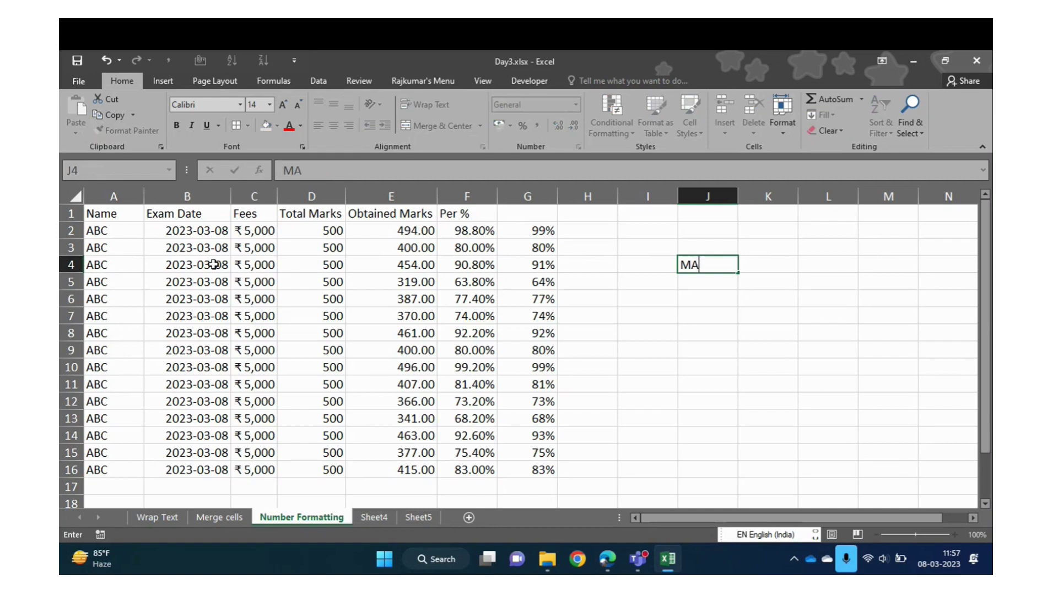
pyautogui.press('BackSpace')
pyautogui.write('ar,')
pyautogui.press('BackSpace')
pyautogui.write('08 (Wed)')
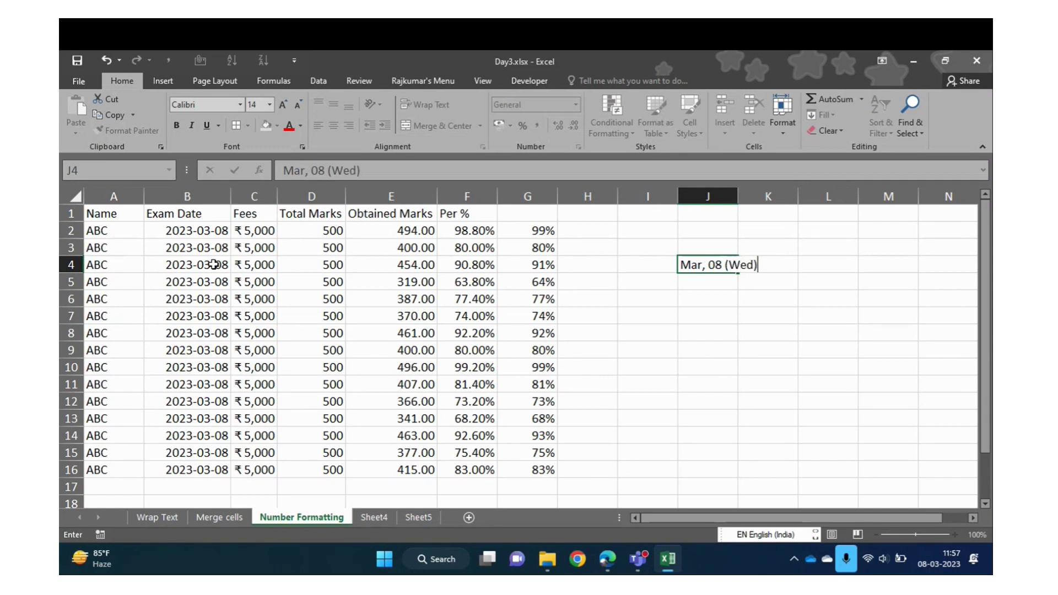
pyautogui.write(', 2023')
pyautogui.press('Return')
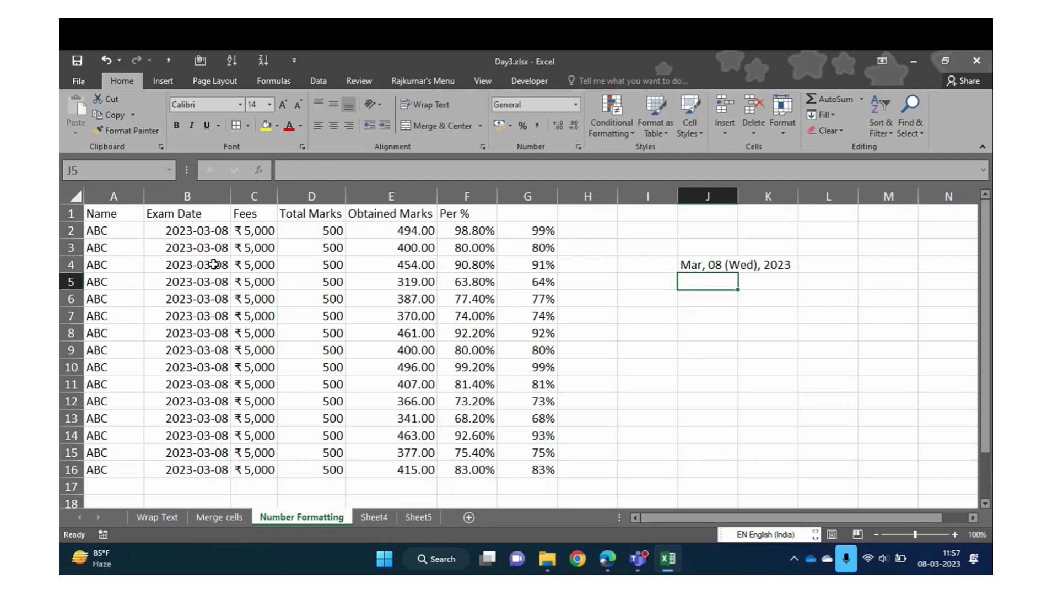
pyautogui.press('Up')
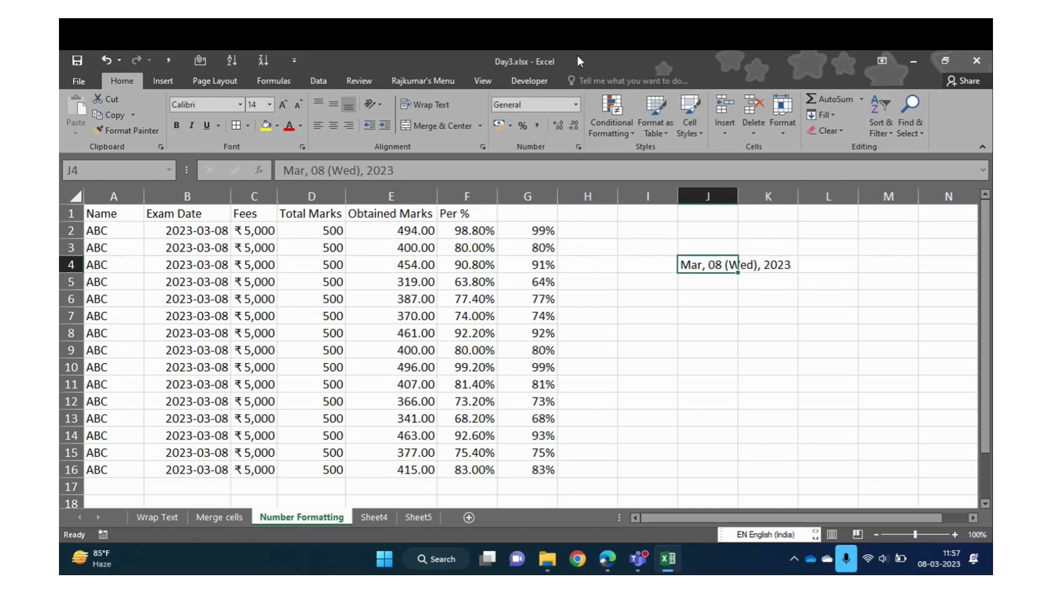
pyautogui.click(577, 104)
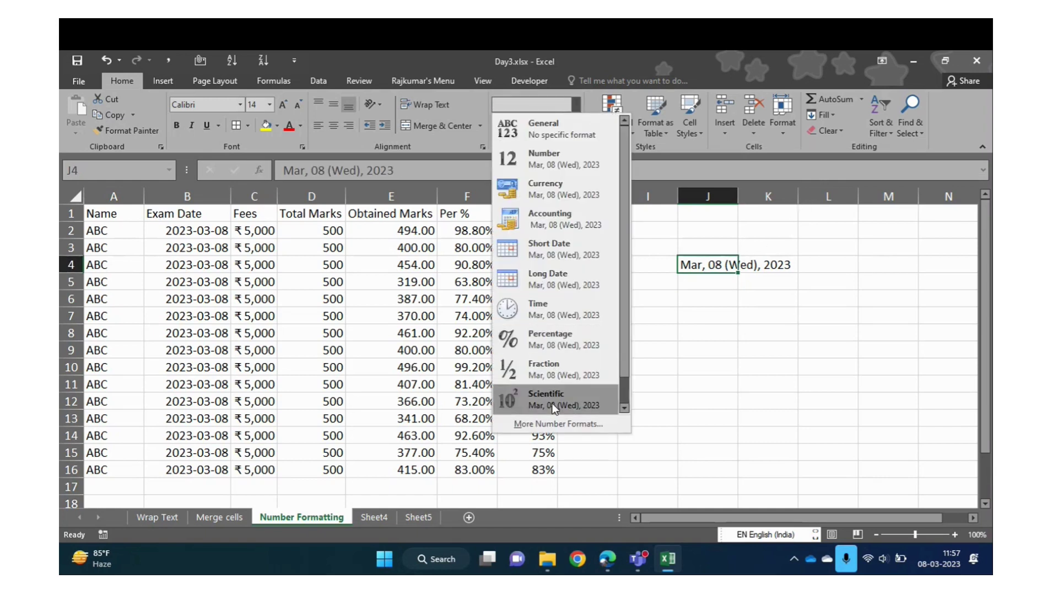
pyautogui.click(550, 422)
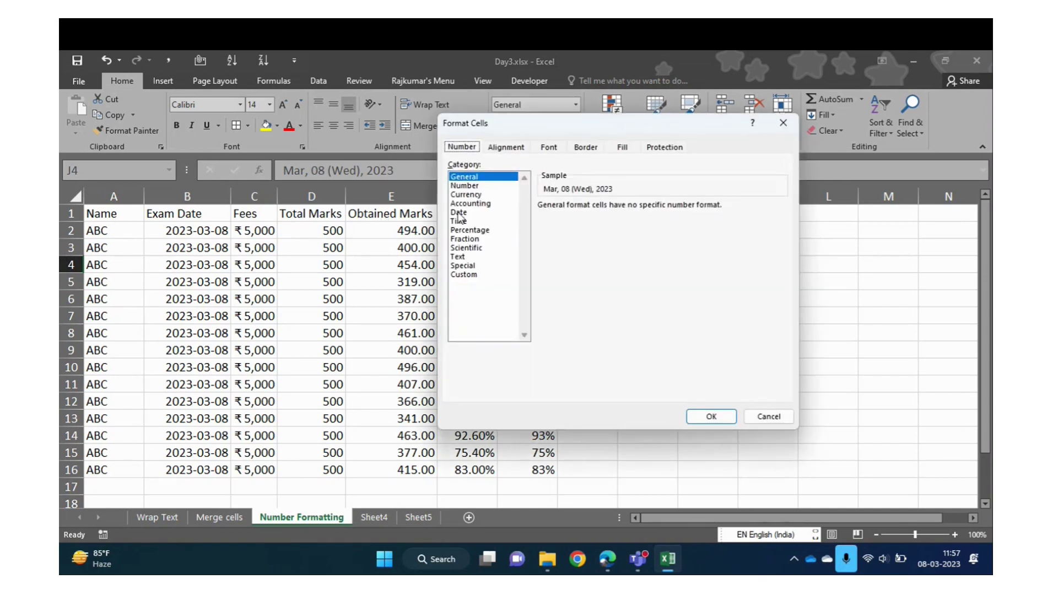
pyautogui.click(509, 214)
pyautogui.click(782, 269)
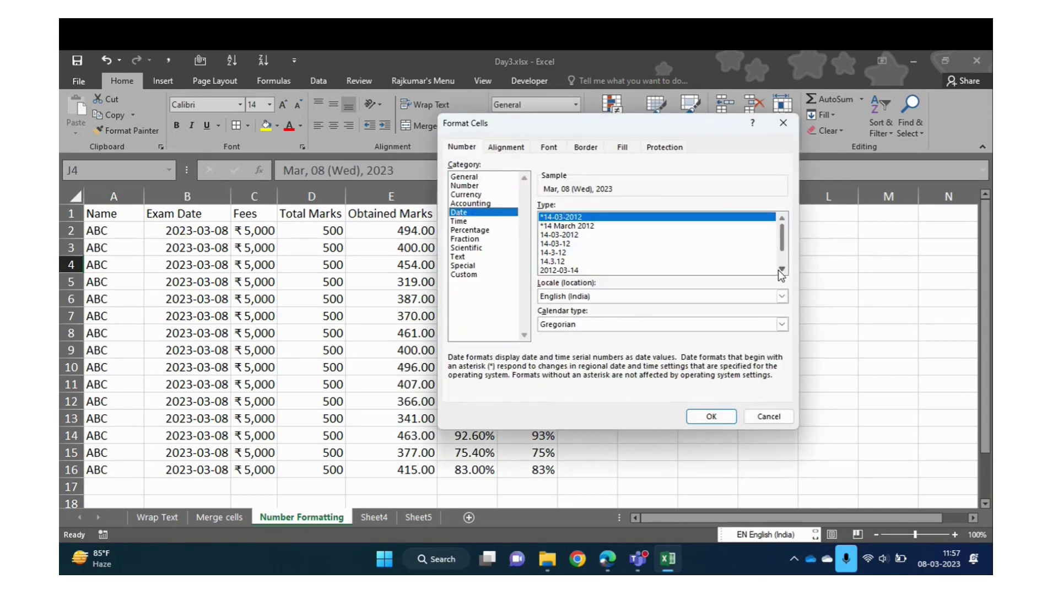
pyautogui.click(782, 270)
pyautogui.click(782, 270)
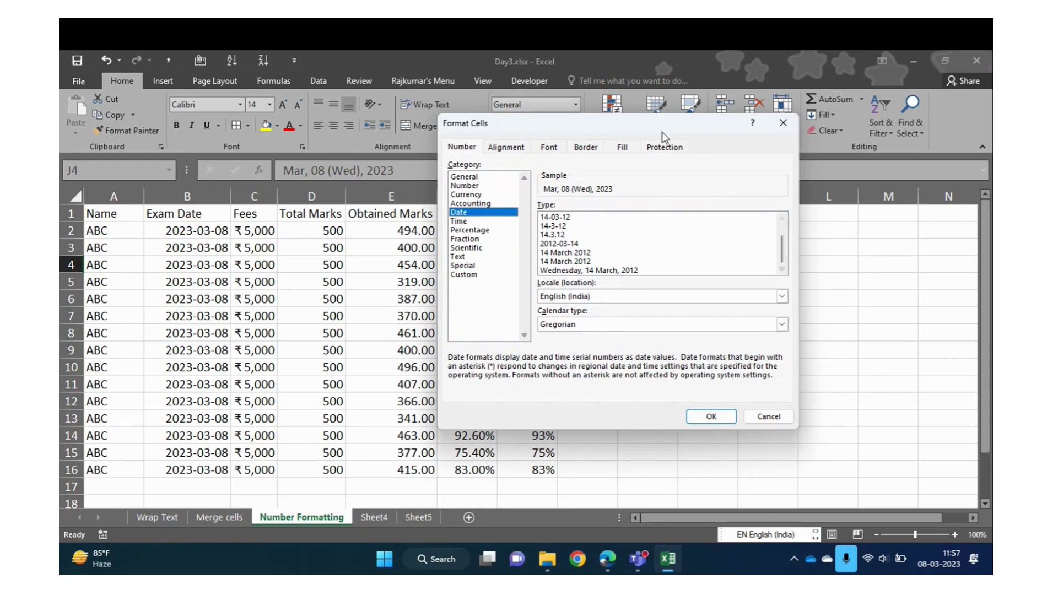
pyautogui.moveTo(660, 127); pyautogui.dragTo(386, 153)
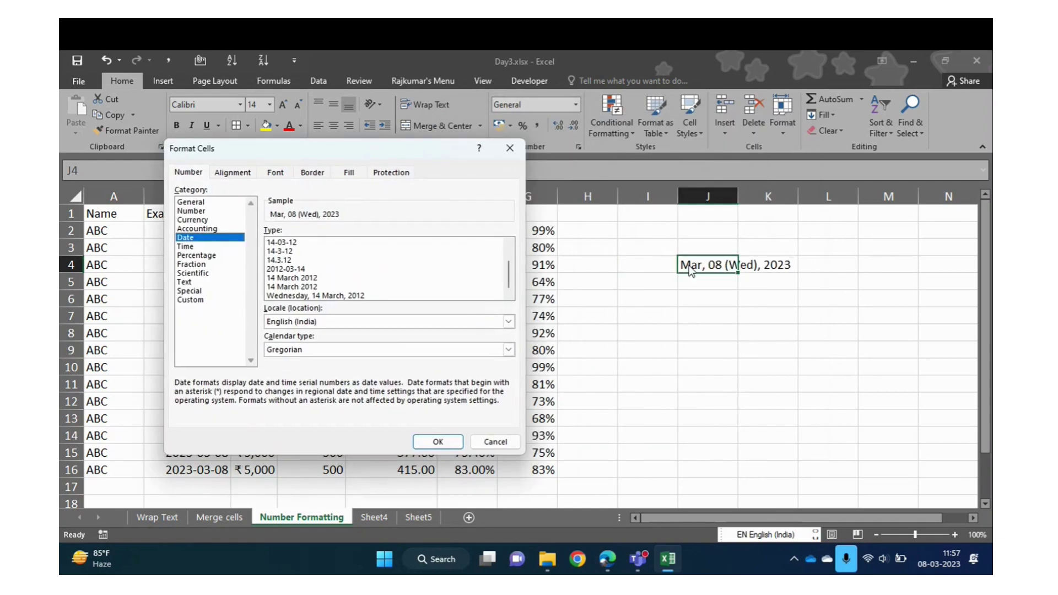
pyautogui.click(289, 287)
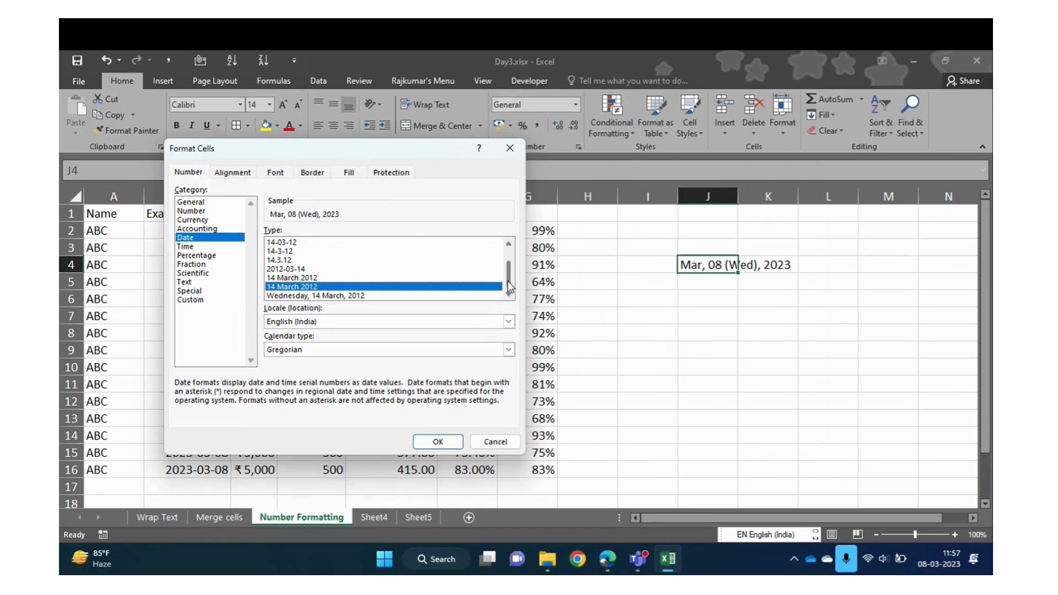
pyautogui.click(302, 296)
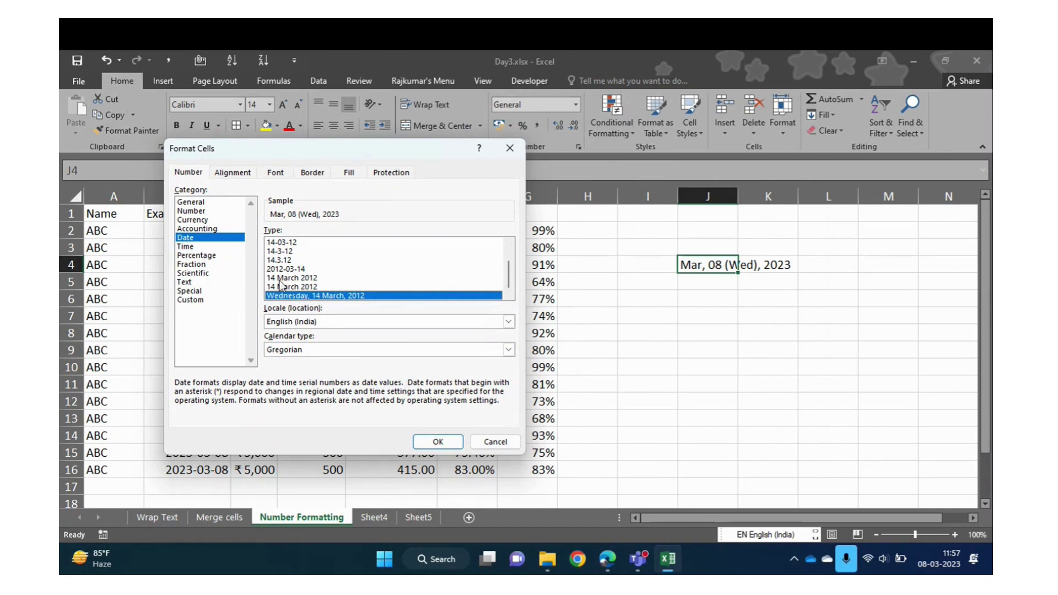
pyautogui.click(275, 278)
pyautogui.click(278, 269)
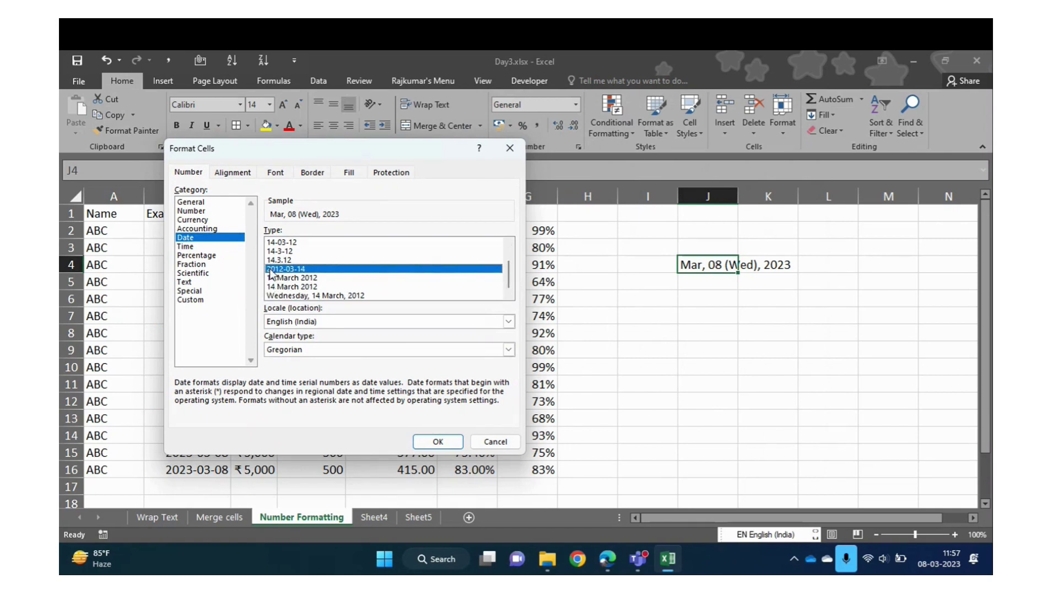
pyautogui.click(281, 242)
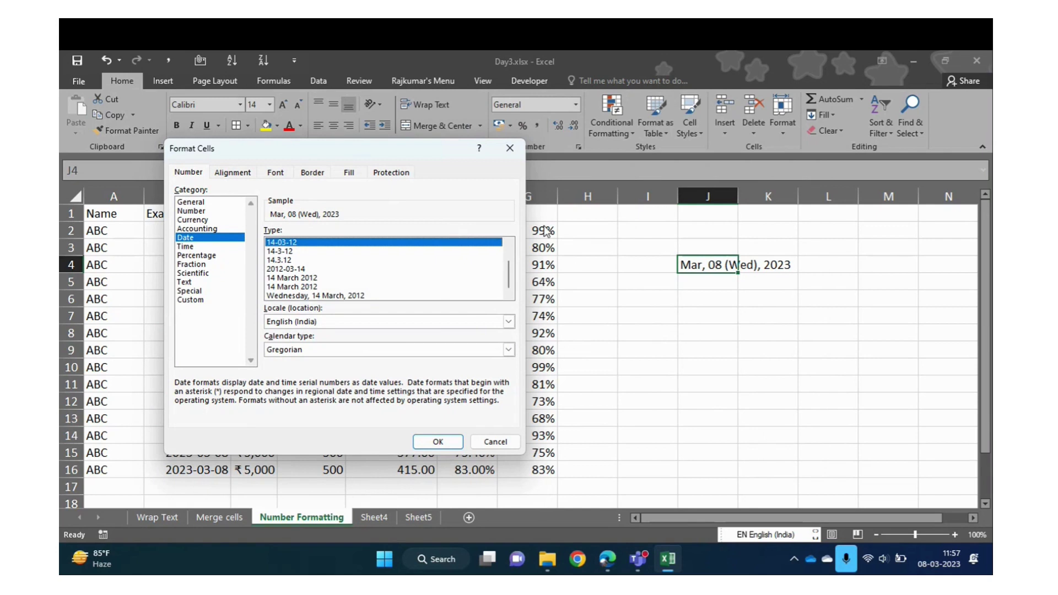
pyautogui.click(511, 244)
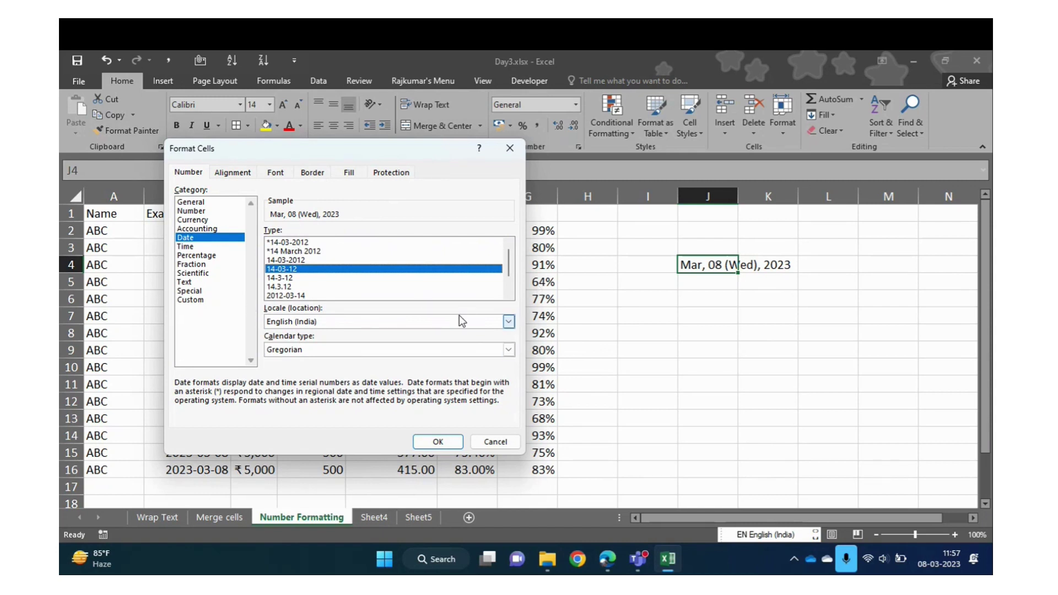
pyautogui.click(507, 442)
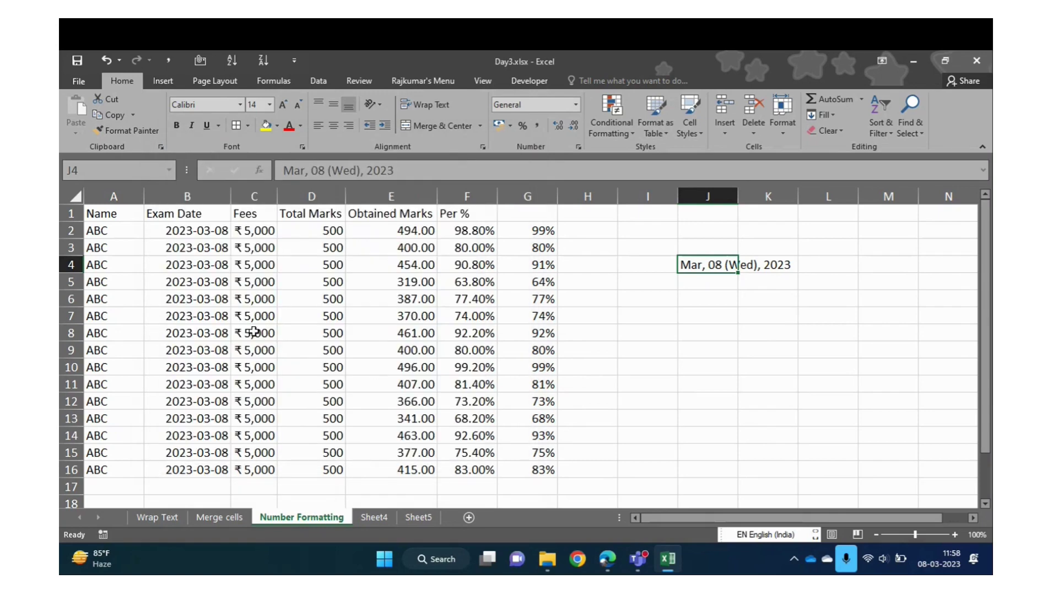
pyautogui.click(191, 233)
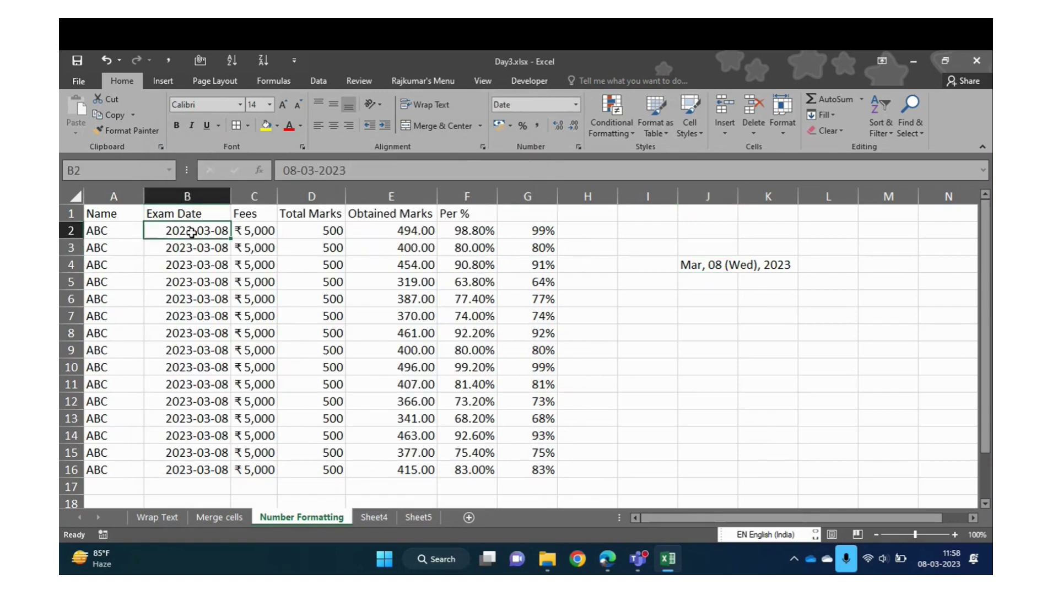
pyautogui.hotkey('ctrl', 'space')
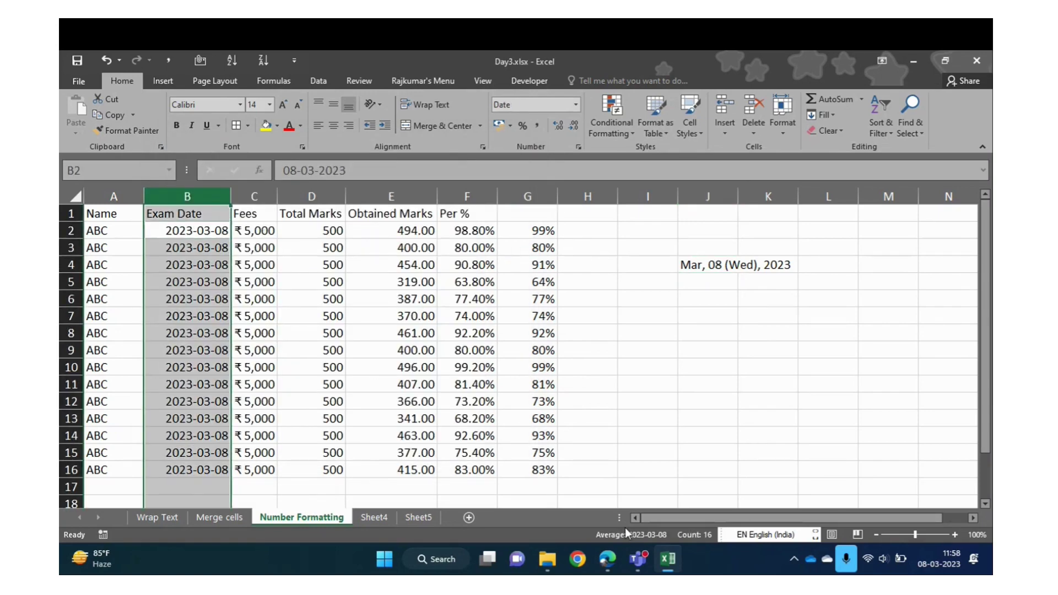
pyautogui.click(576, 105)
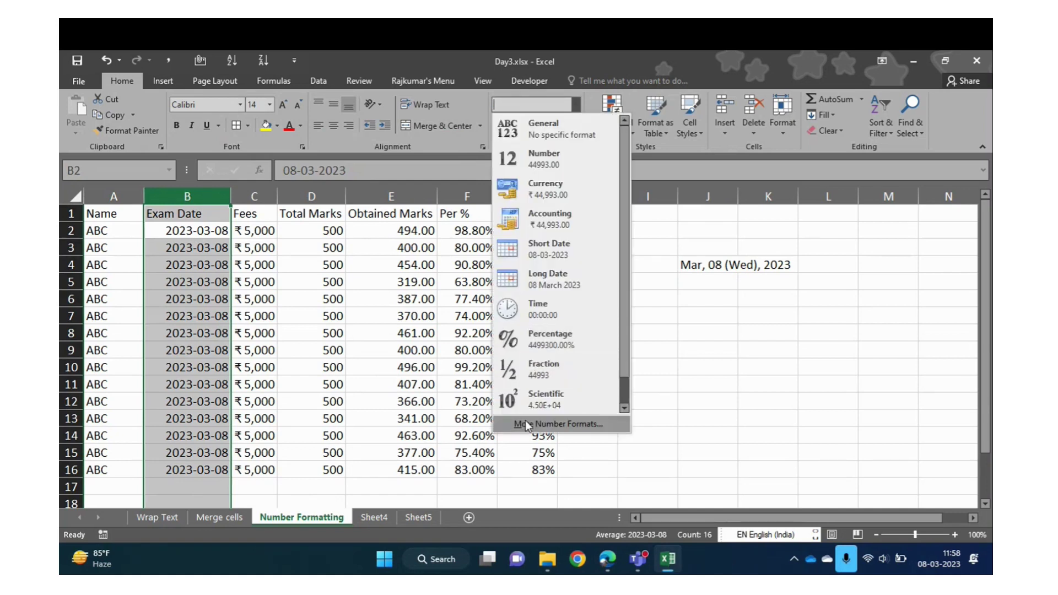
pyautogui.click(524, 421)
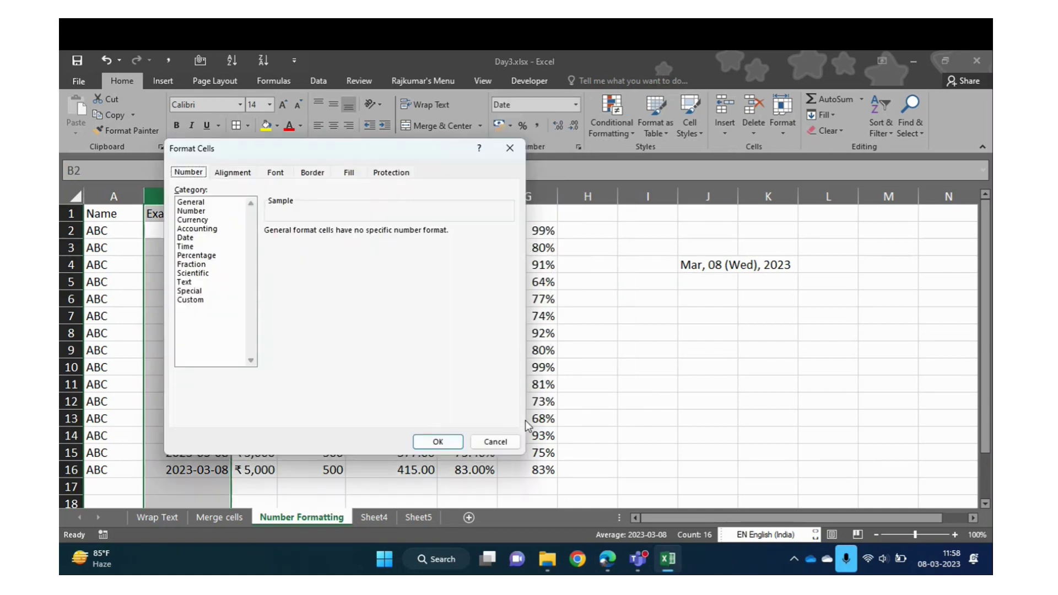
pyautogui.click(193, 301)
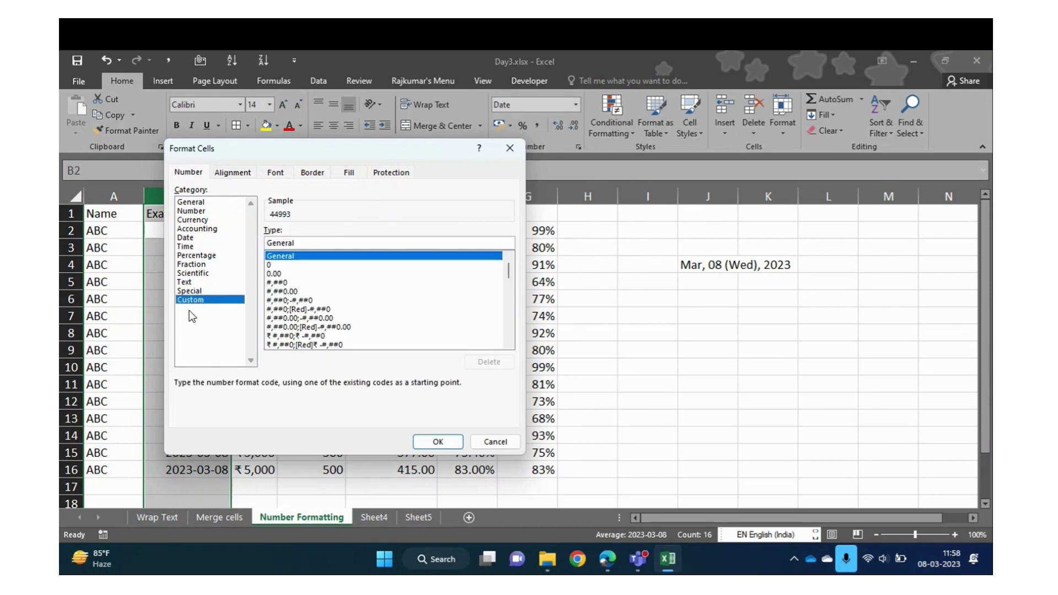
pyautogui.click(319, 247)
pyautogui.press('BackSpace')
pyautogui.press('BackSpace')
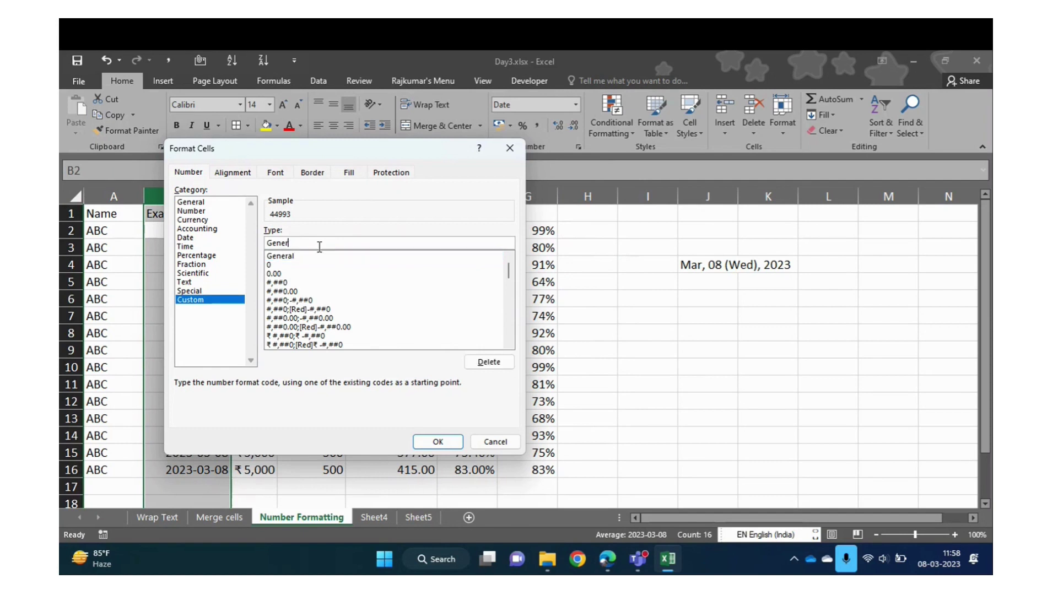
pyautogui.press('BackSpace')
pyautogui.press('BackSpace')
pyautogui.press('BackSpace')
pyautogui.click(437, 441)
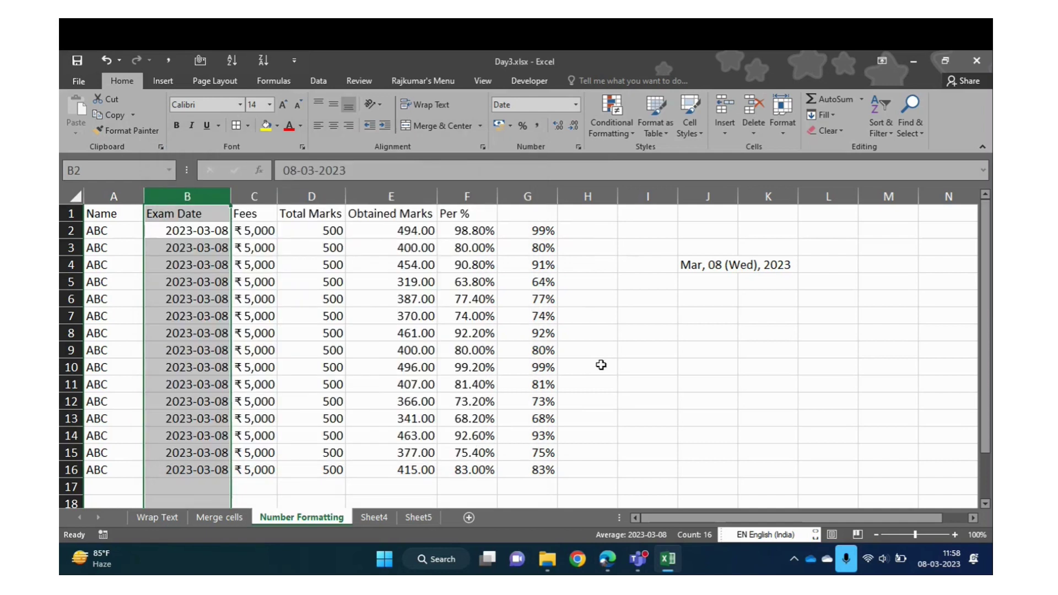
pyautogui.click(708, 296)
# Enter Short Month Name with code MMM in I8:J8 and autofit column I
pyautogui.press('Down')
pyautogui.press('Down')
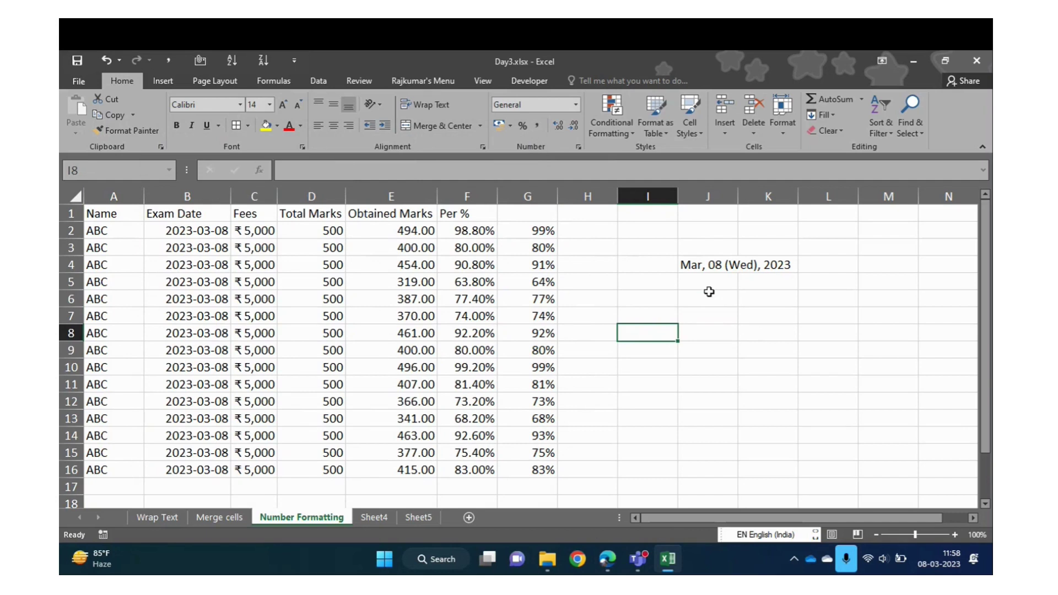
pyautogui.write('Short Month')
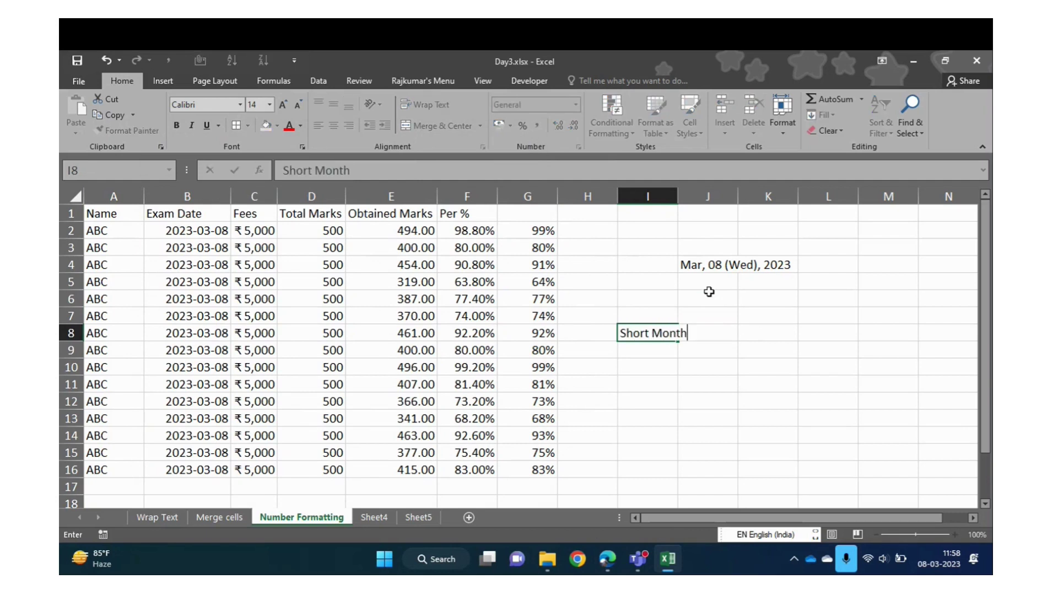
pyautogui.write(' Name')
pyautogui.press('Return')
pyautogui.press('Up')
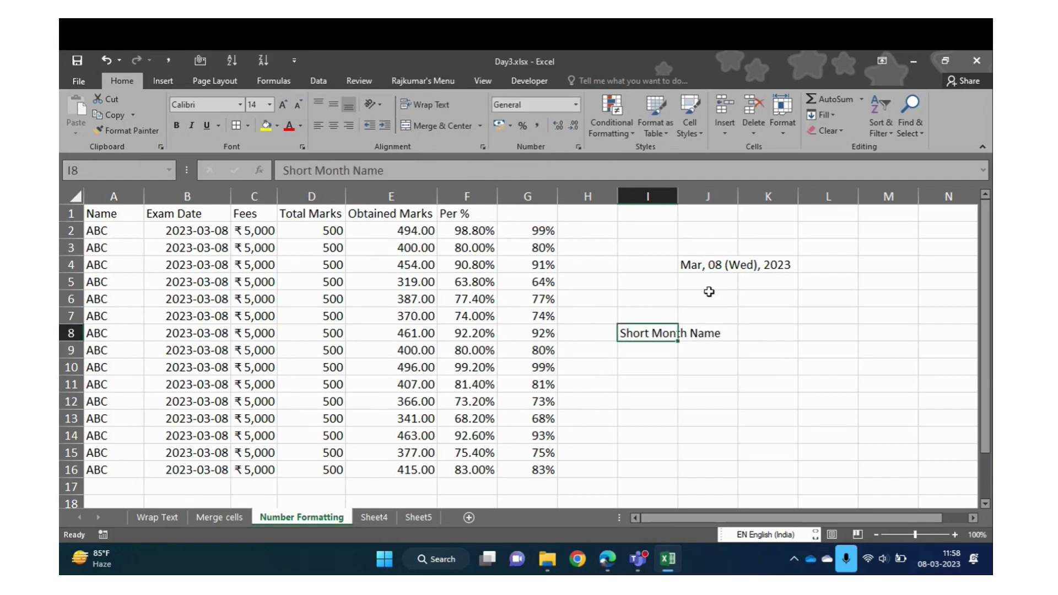
pyautogui.press('Right')
pyautogui.write('MMM')
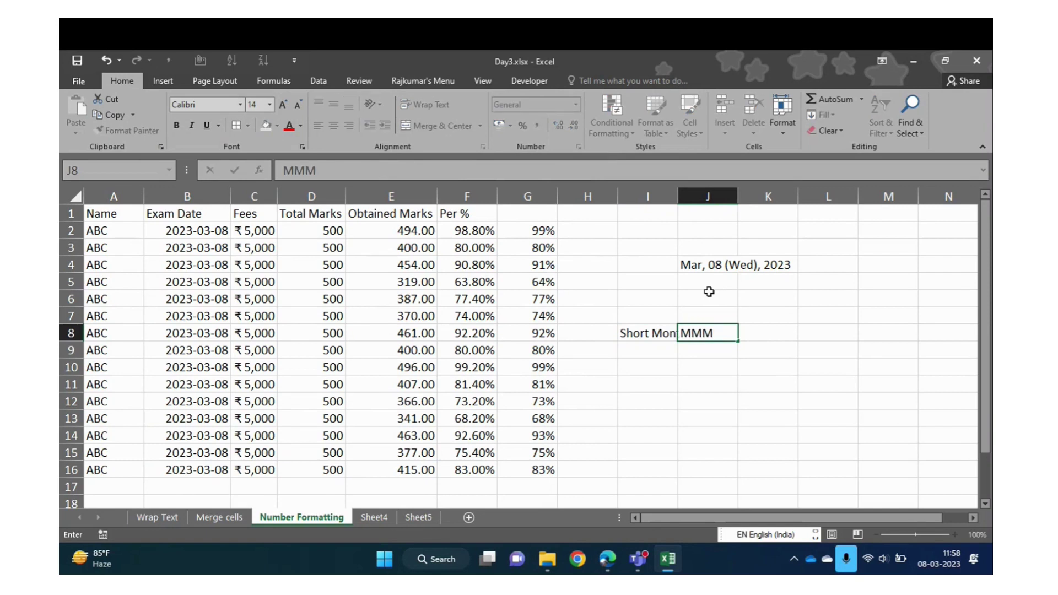
pyautogui.press('Return')
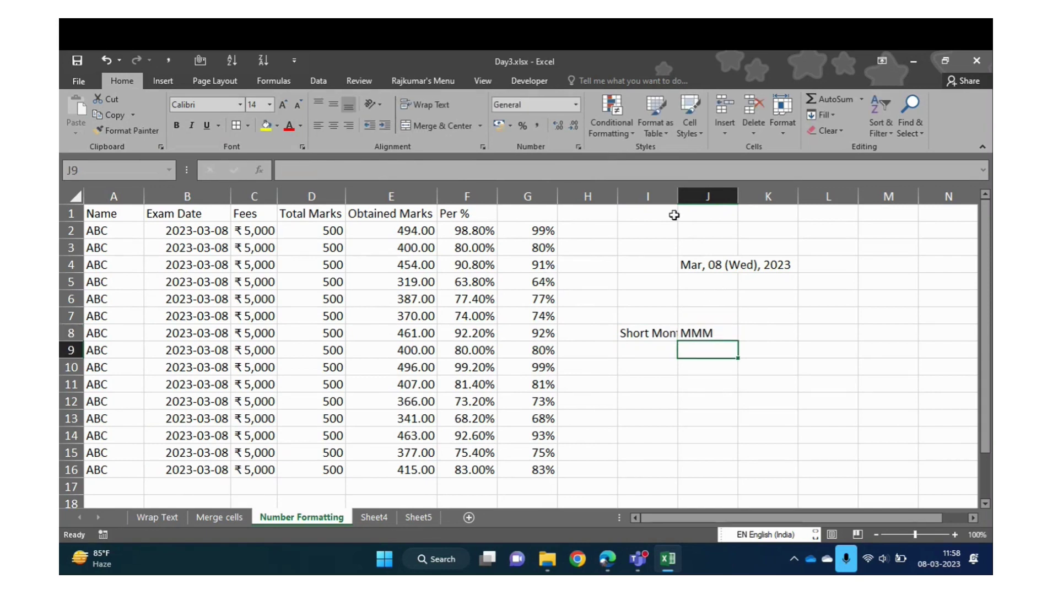
pyautogui.doubleClick(677, 196)
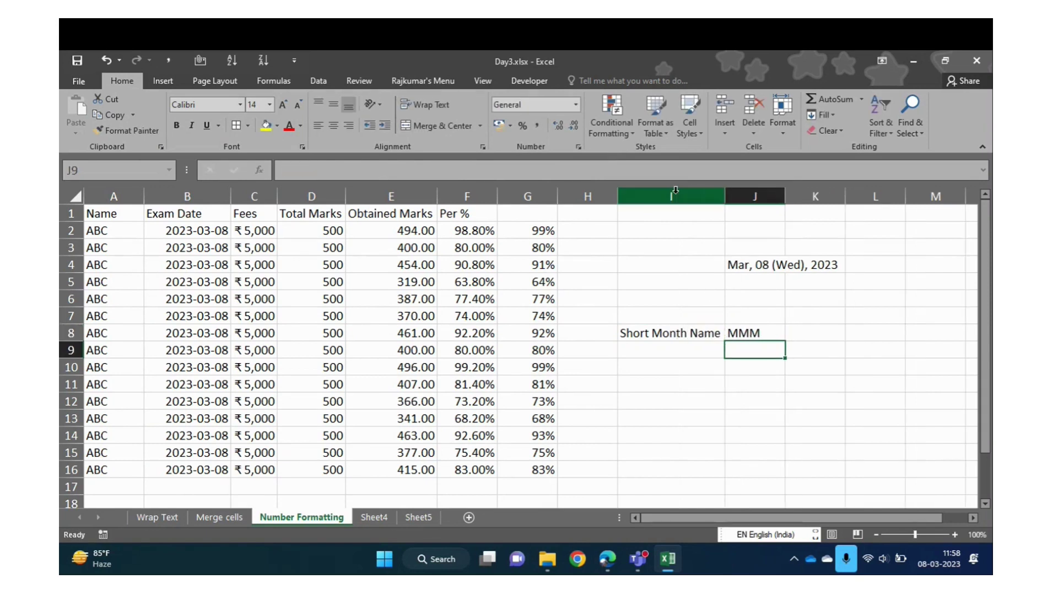
# Add Long Month Name with code MMMM in row 9 and check the entries
pyautogui.click(649, 358)
pyautogui.write('Long M')
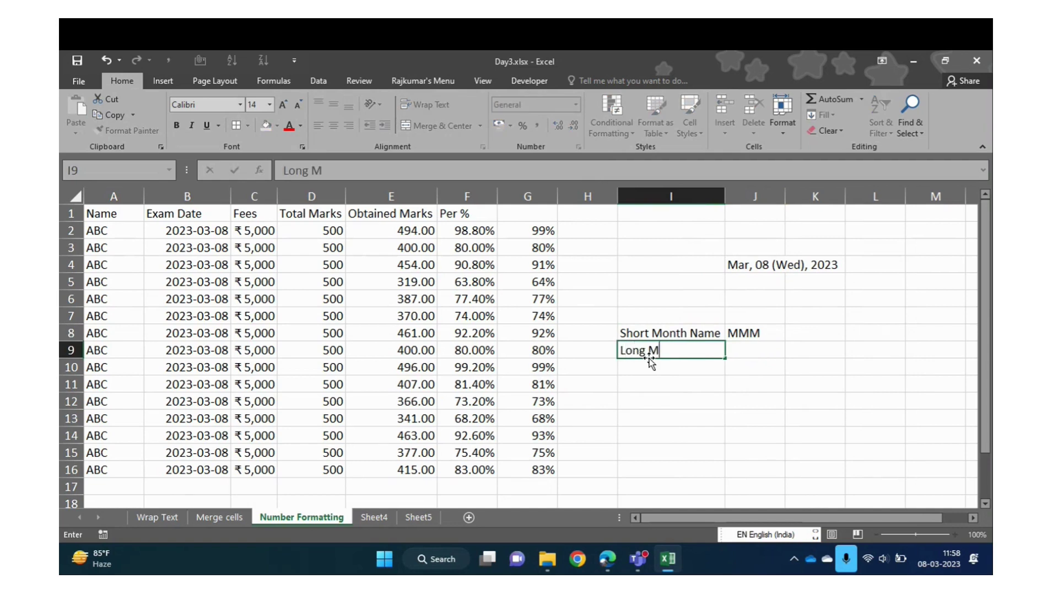
pyautogui.write('nonth Name')
pyautogui.press('Tab')
pyautogui.write('MMMM')
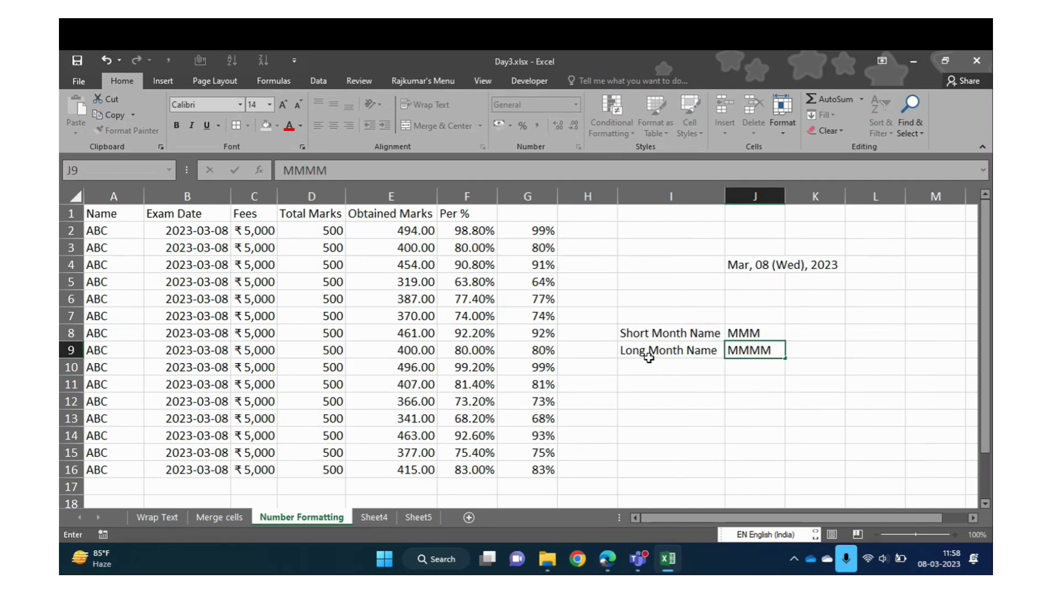
pyautogui.press('Return')
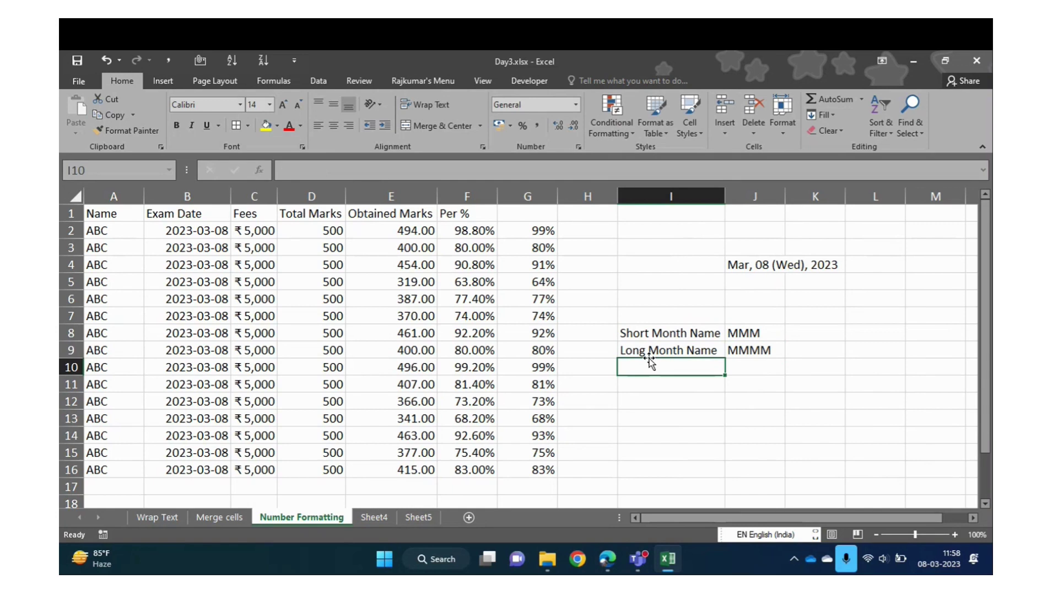
pyautogui.press('Up')
pyautogui.press('Up')
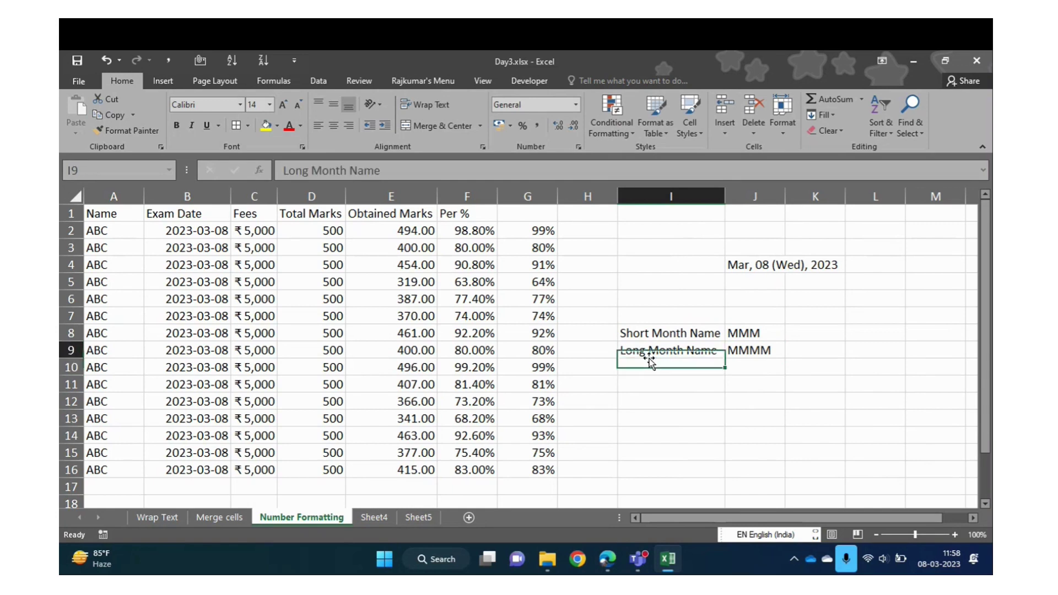
pyautogui.press('Right')
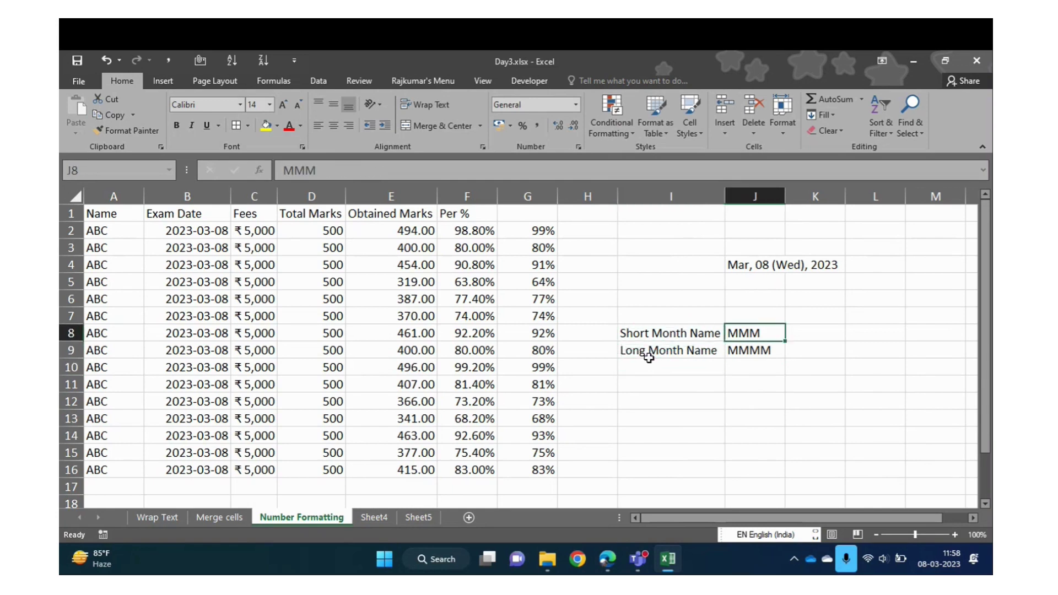
pyautogui.click(648, 358)
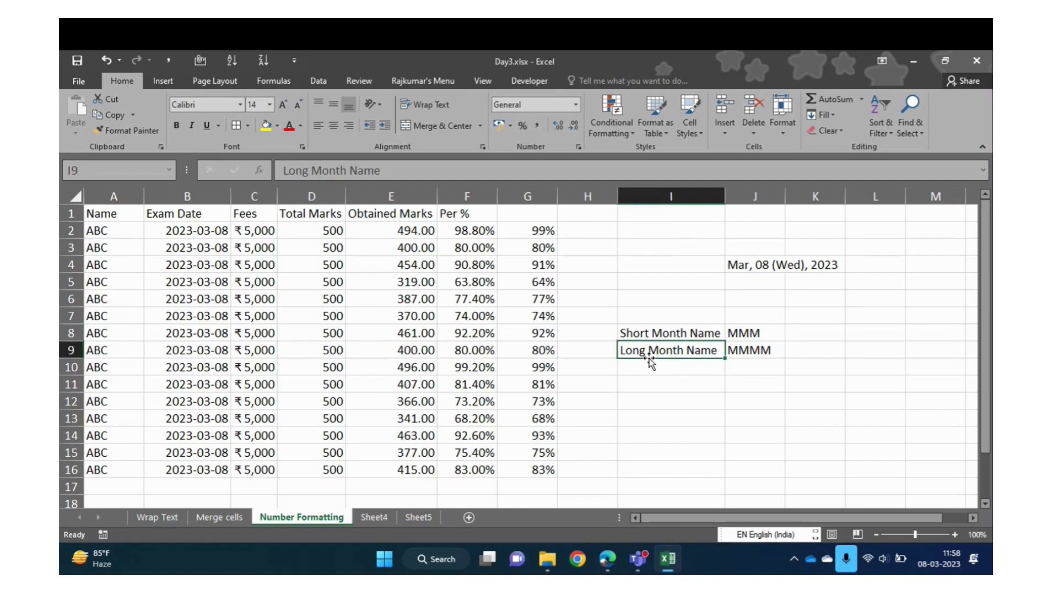
pyautogui.press('Right')
pyautogui.press('Down')
pyautogui.press('Left')
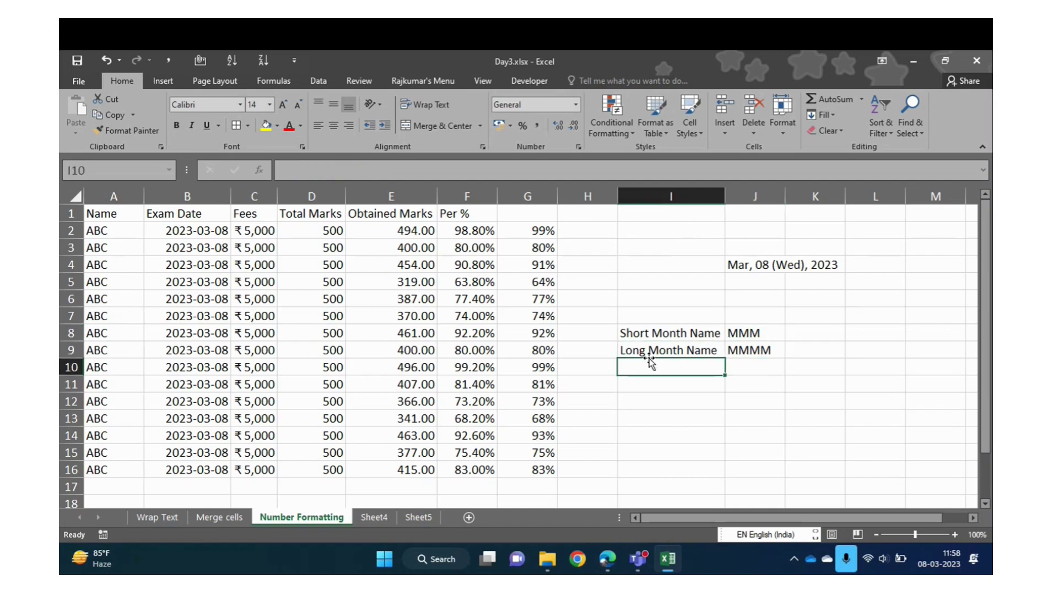
# Add Short Day Name / DDD and Long Day Name / DDDD in rows 10 and 11
pyautogui.write('Da')
pyautogui.press('BackSpace')
pyautogui.press('BackSpace')
pyautogui.write('Short')
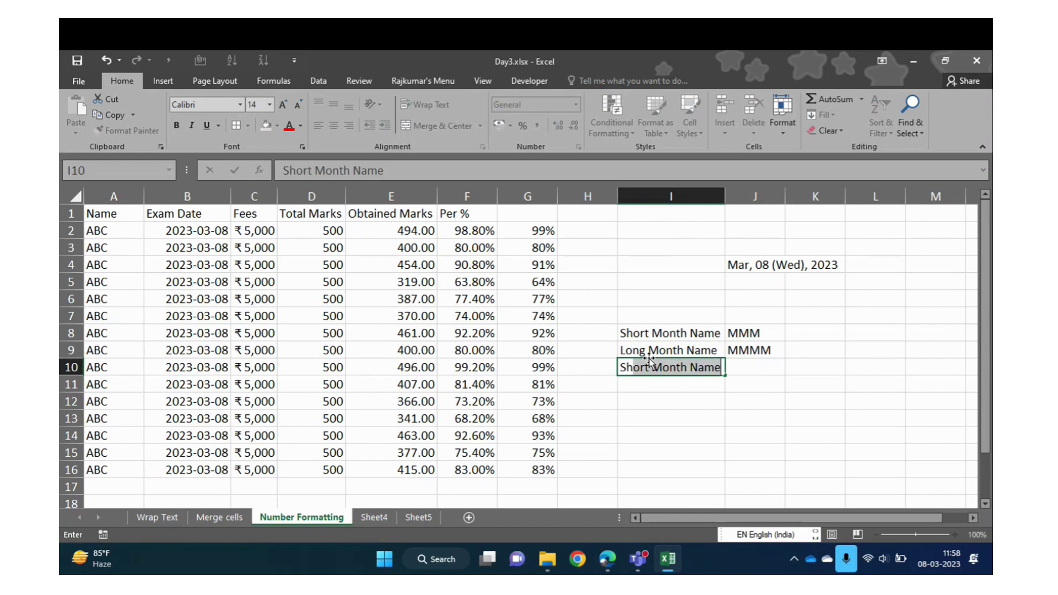
pyautogui.write(' DAy')
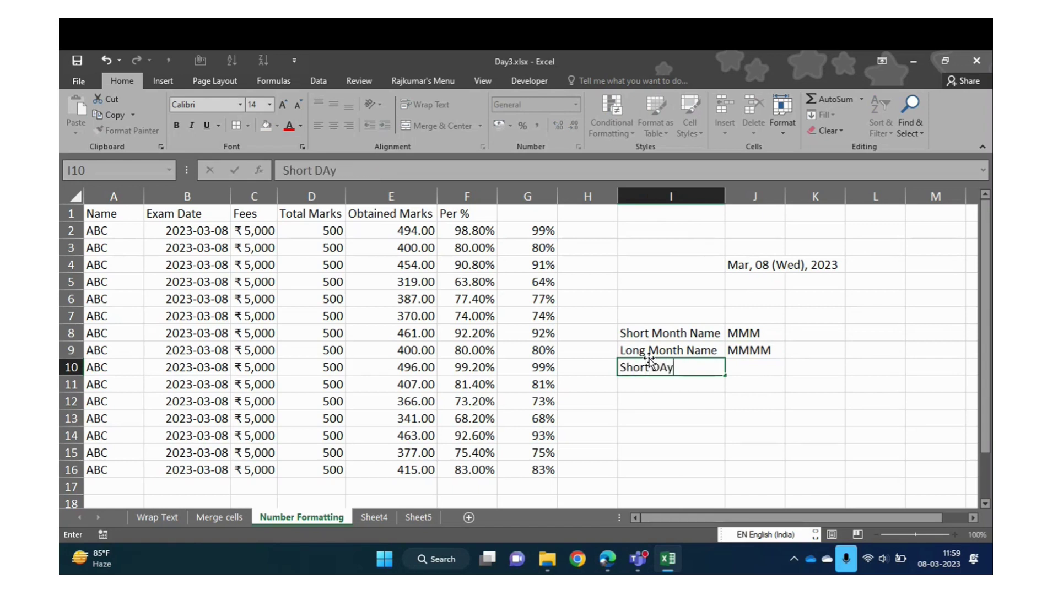
pyautogui.write(' Name')
pyautogui.press('Right')
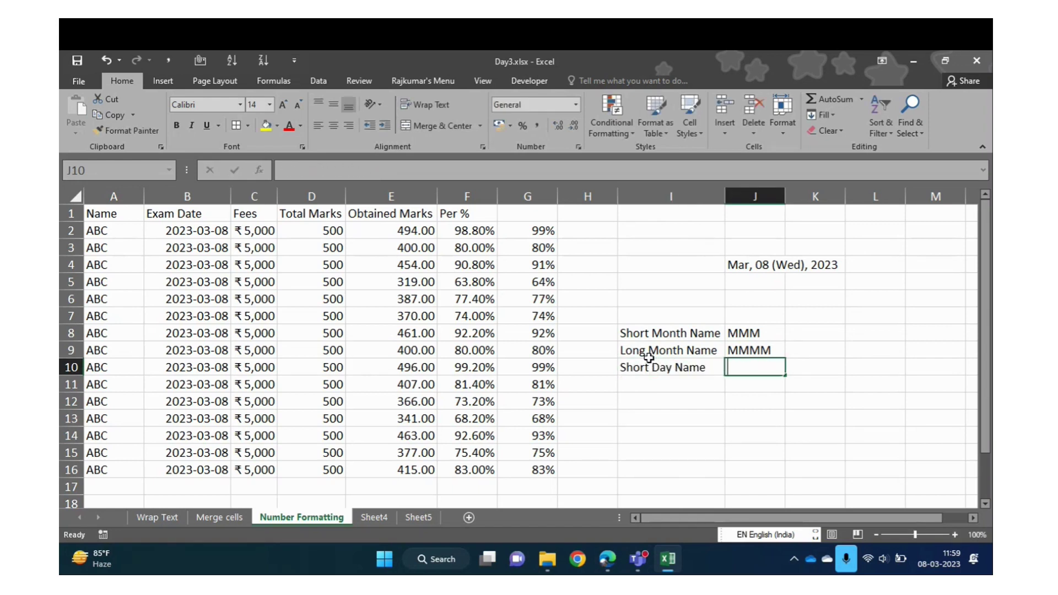
pyautogui.write('DDD')
pyautogui.press('Return')
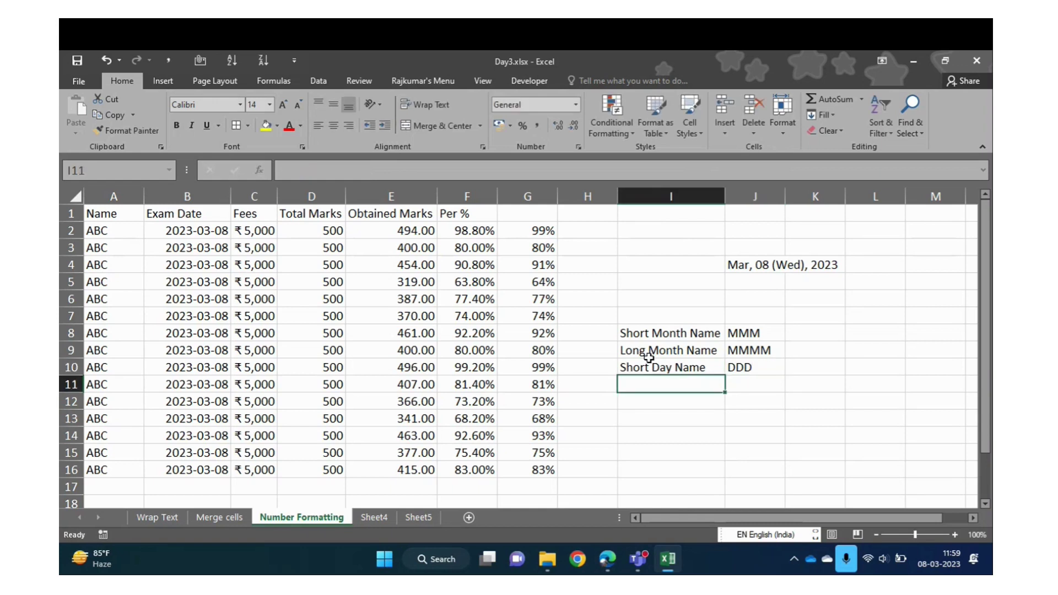
pyautogui.write('Long Da')
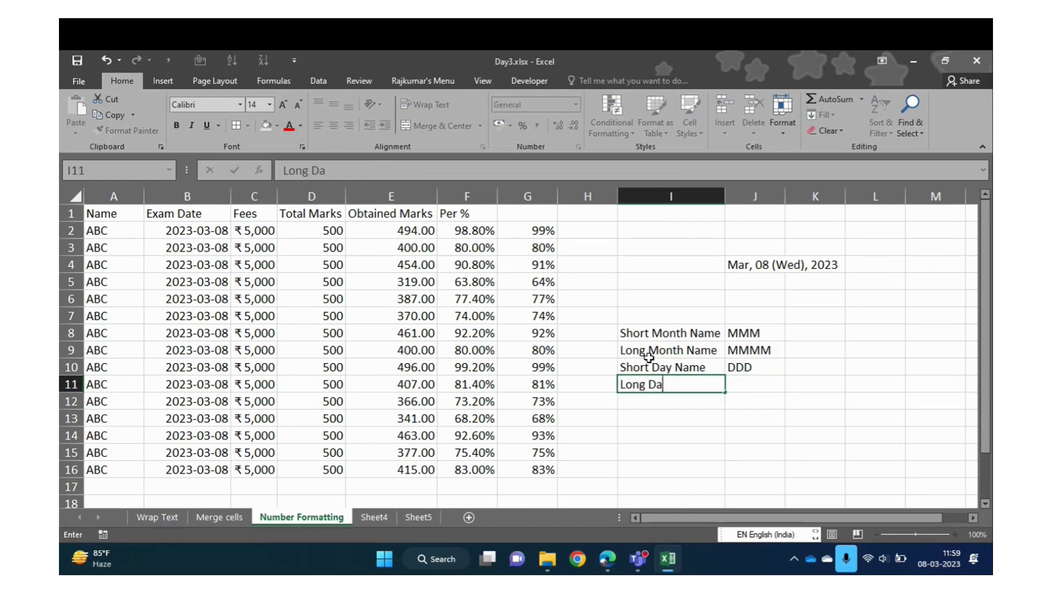
pyautogui.write('y Name')
pyautogui.press('Right')
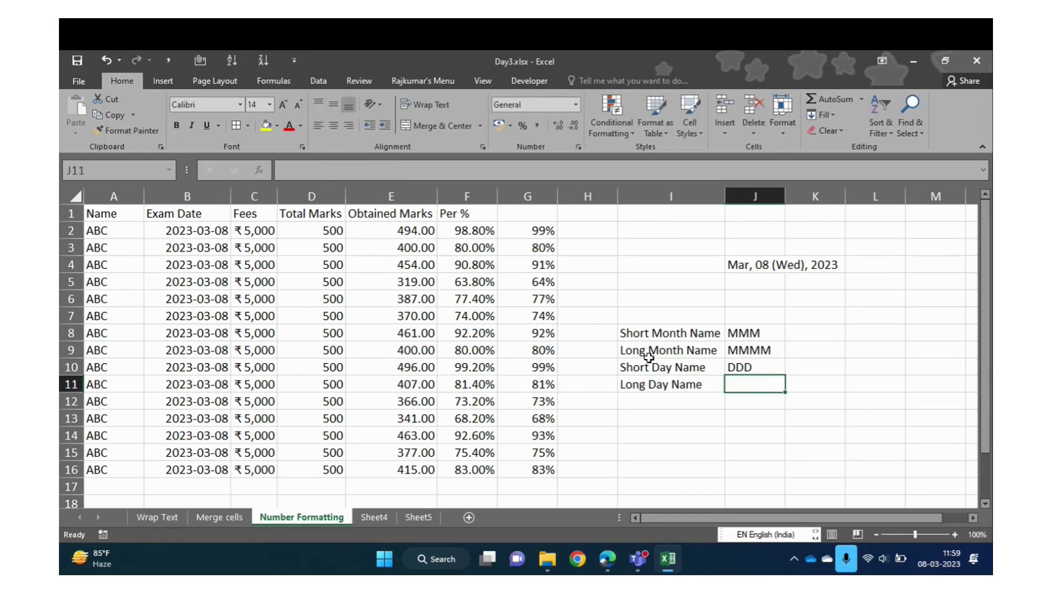
pyautogui.write('DDDD')
pyautogui.press('Return')
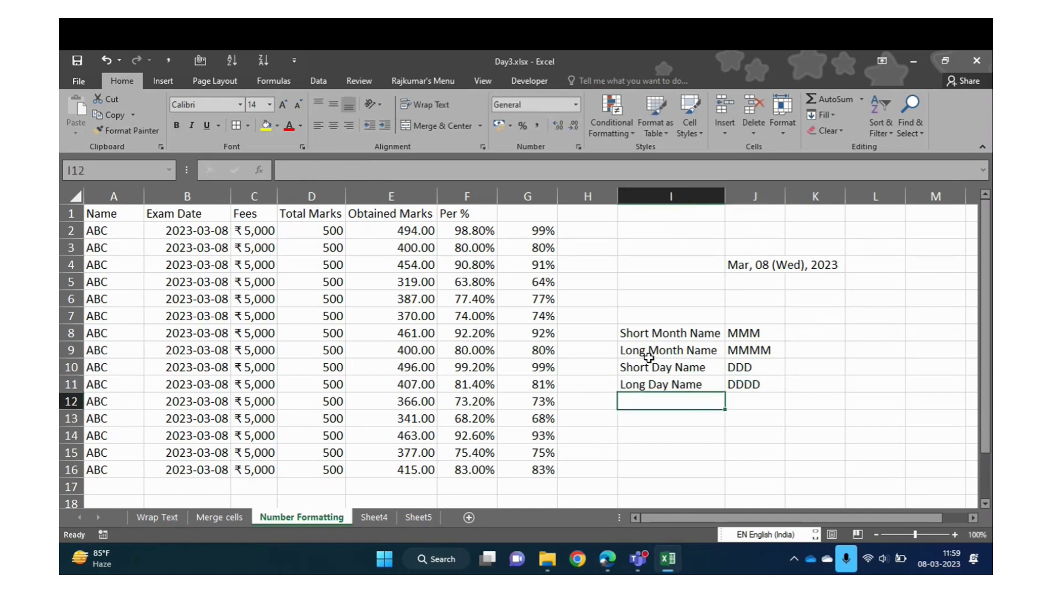
# Review the legend, briefly selecting the label cells and the codes J8:J11
pyautogui.press('Up')
pyautogui.press('Up')
pyautogui.press('Up')
pyautogui.press('Up')
pyautogui.hotkey('shift', 'Right')
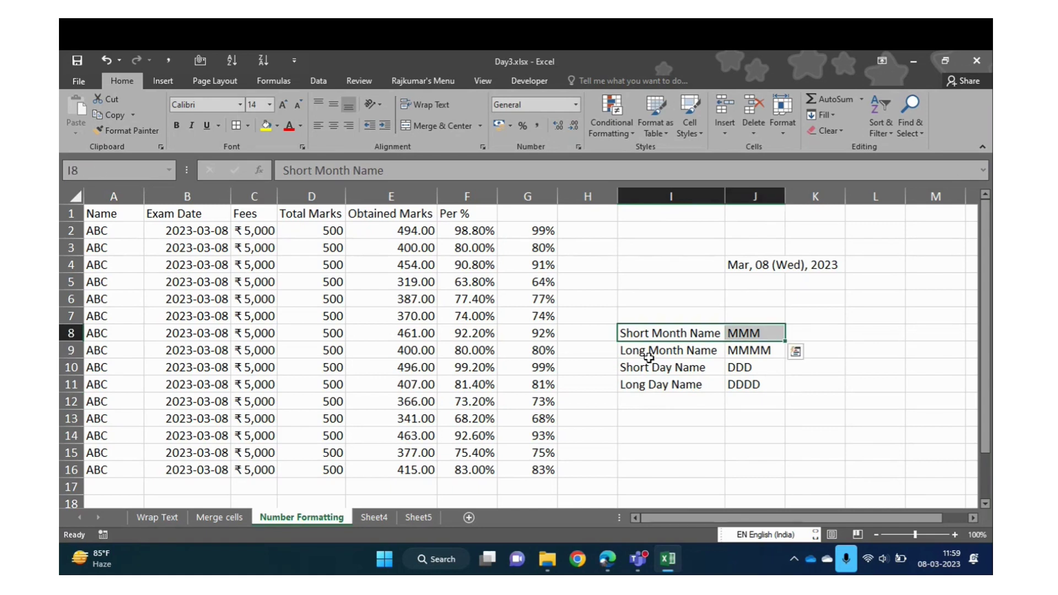
pyautogui.hotkey('shift', 'Left')
pyautogui.press('Right')
pyautogui.hotkey('shift', 'Down')
pyautogui.hotkey('shift', 'Down')
pyautogui.hotkey('shift', 'Down')
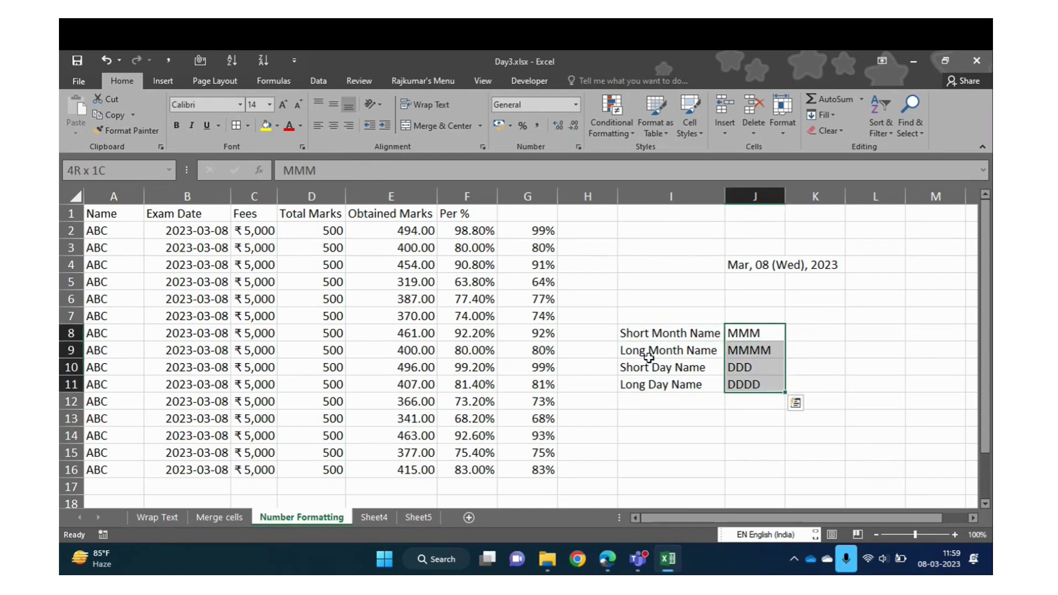
pyautogui.hotkey('shift', 'Up')
pyautogui.hotkey('shift', 'Up')
pyautogui.hotkey('shift', 'Up')
pyautogui.press('Up')
pyautogui.press('Left')
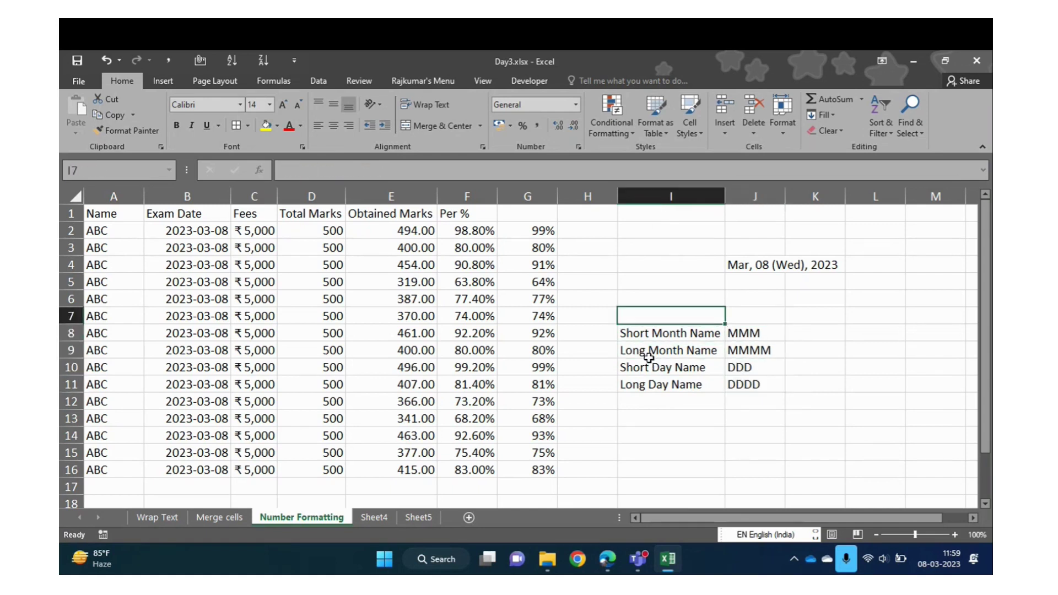
pyautogui.press('Right')
pyautogui.press('Down')
pyautogui.hotkey('shift', 'Down')
pyautogui.hotkey('shift', 'Down')
pyautogui.hotkey('shift', 'Down')
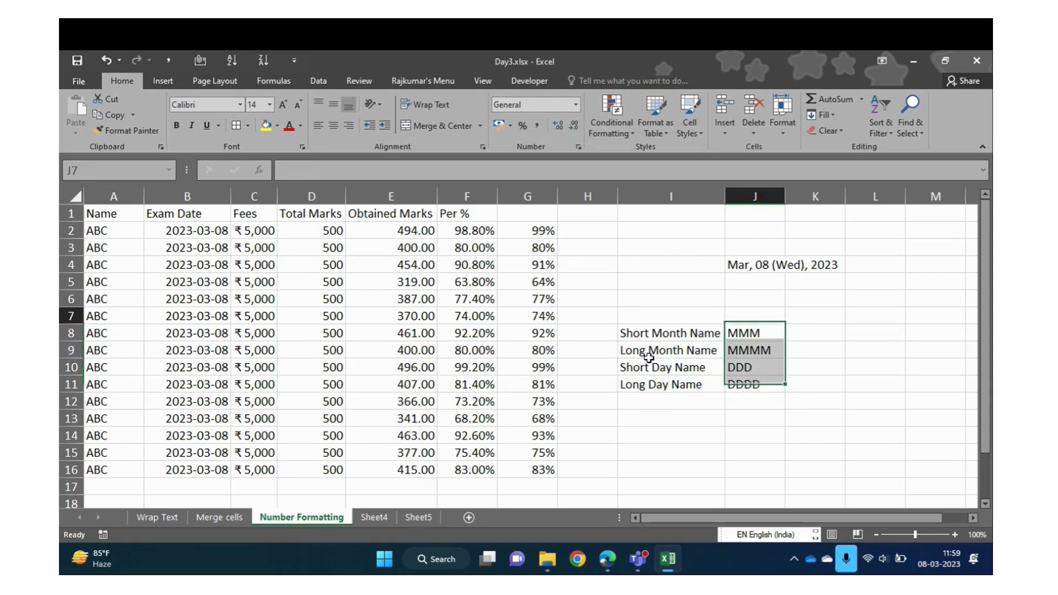
pyautogui.press('Left')
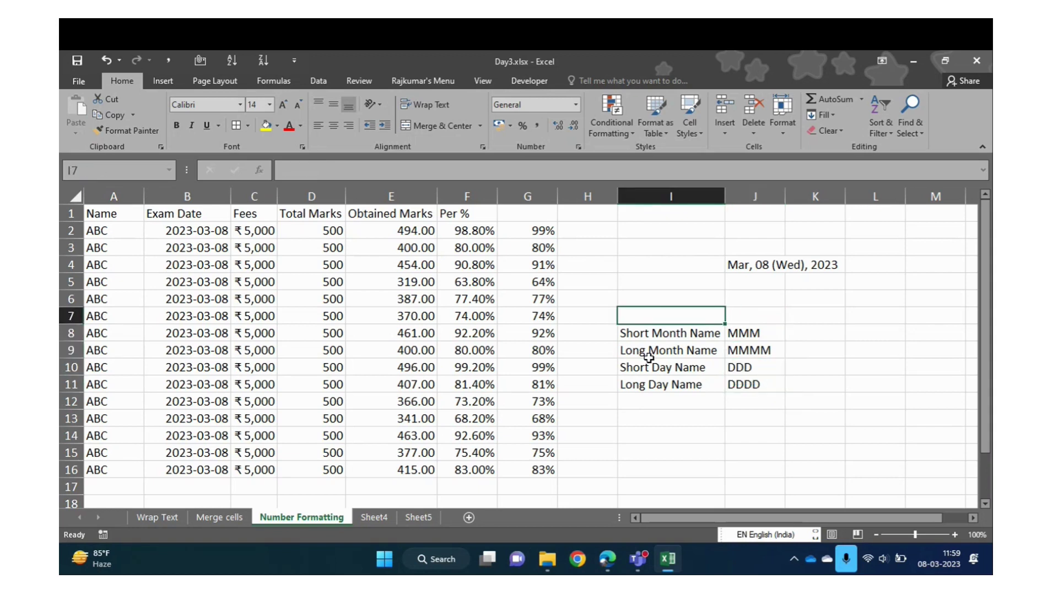
pyautogui.press('Right')
pyautogui.press('Down')
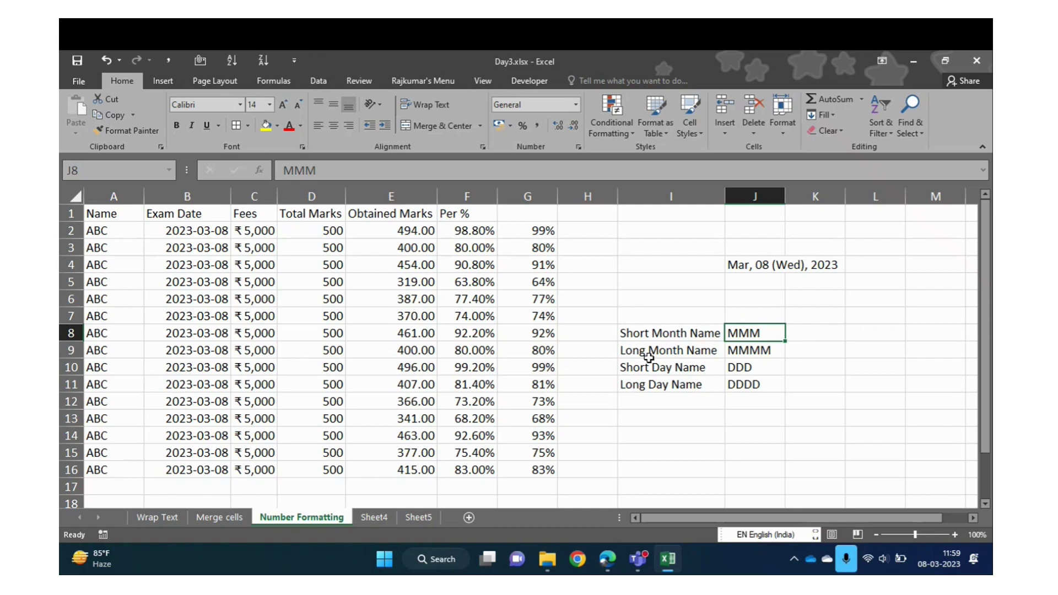
# Step through the month and day entries, then start typing the Full Year label in I12
pyautogui.press('Left')
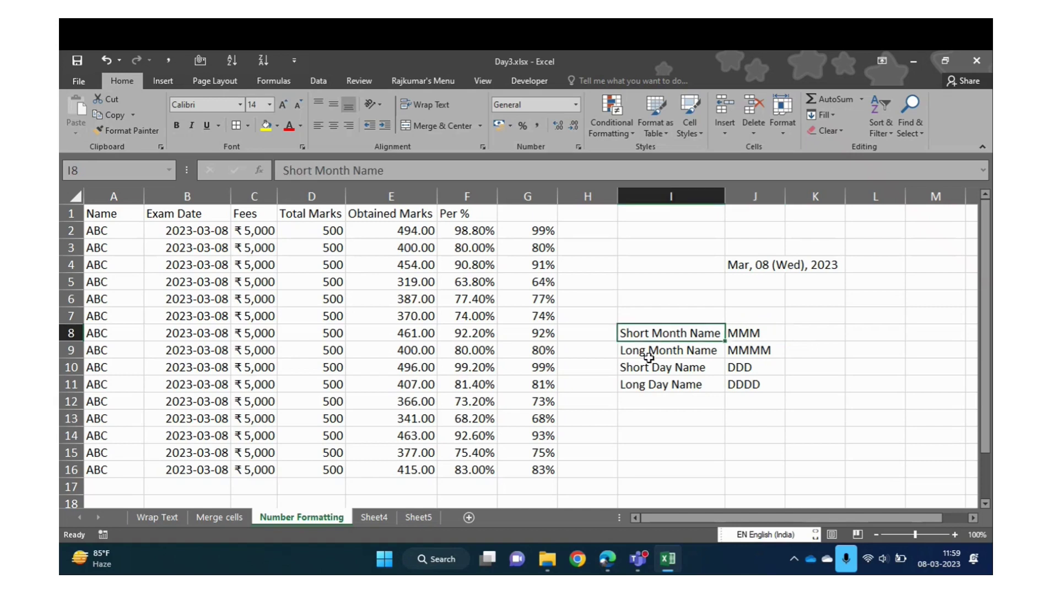
pyautogui.press('Down')
pyautogui.press('Up')
pyautogui.press('Right')
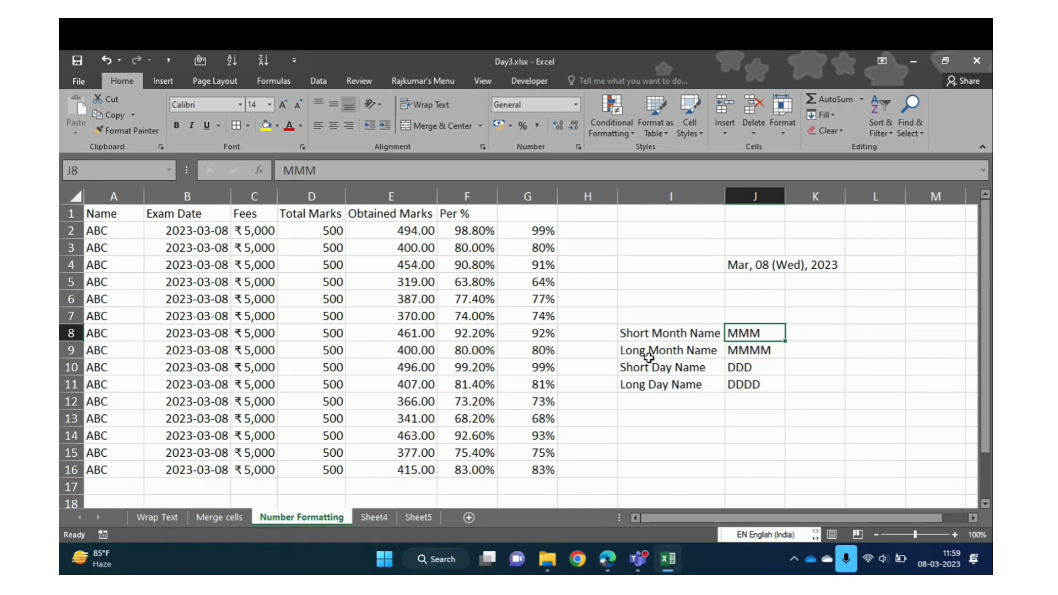
pyautogui.press('Down')
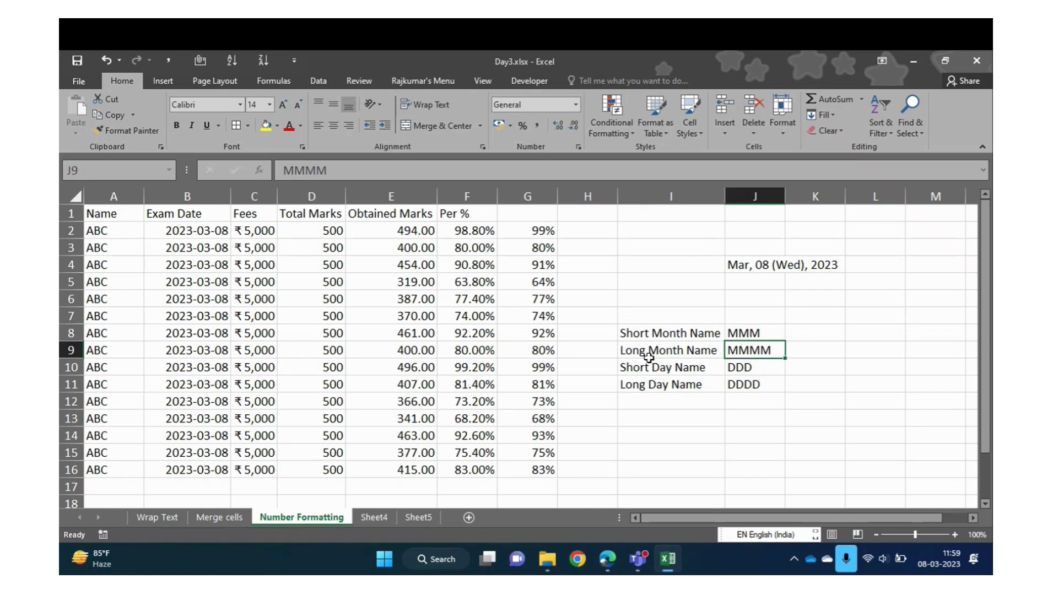
pyautogui.press('Left')
pyautogui.press('Down')
pyautogui.press('Down')
pyautogui.press('Up')
pyautogui.press('Right')
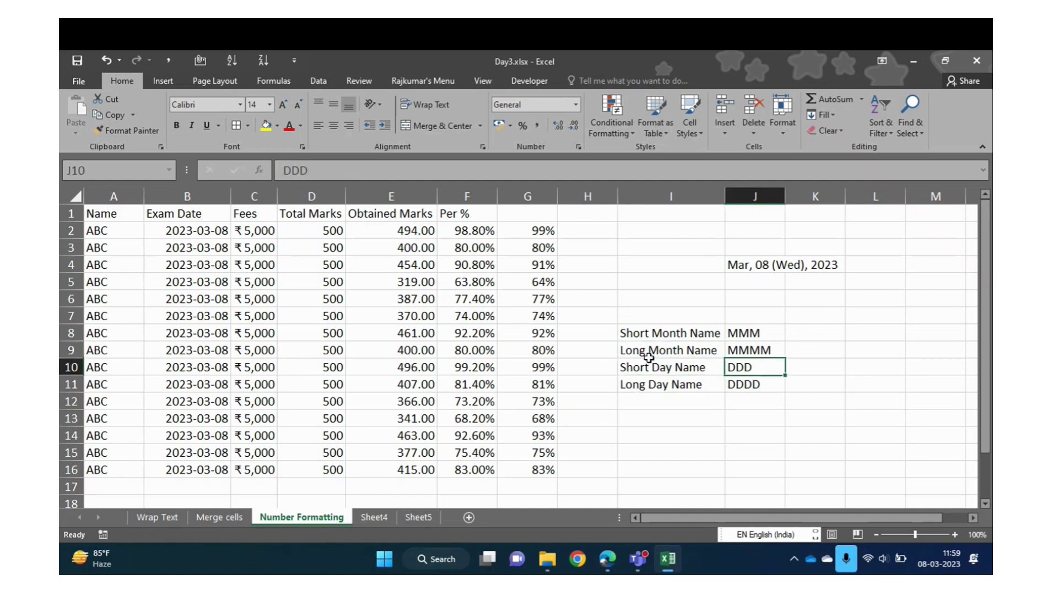
pyautogui.press('Down')
pyautogui.press('Left')
pyautogui.press('Right')
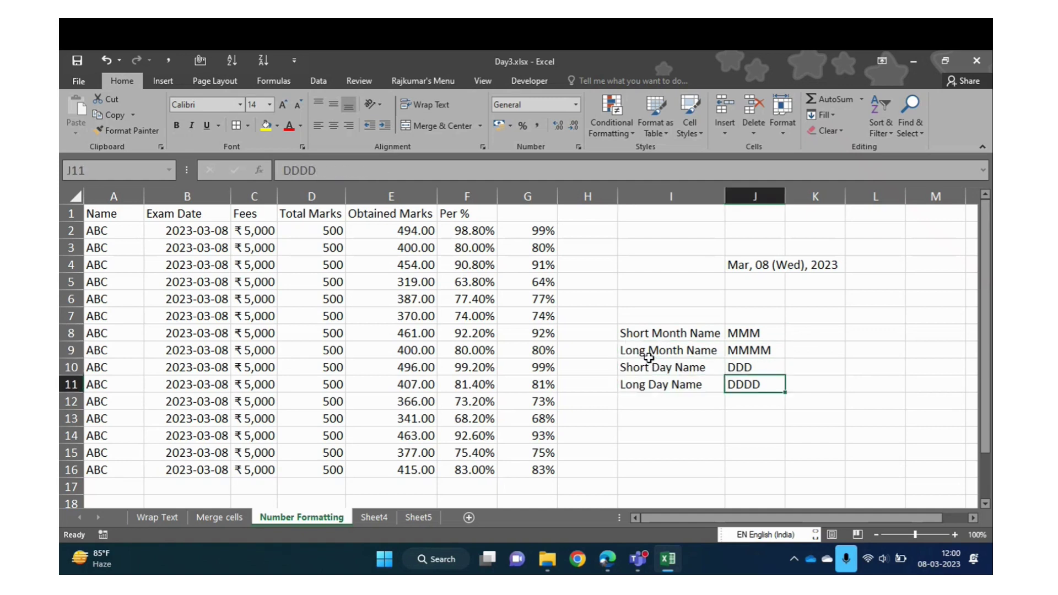
pyautogui.press('Up')
pyautogui.press('Up')
pyautogui.press('Down')
pyautogui.press('Down')
pyautogui.press('Left')
pyautogui.press('Down')
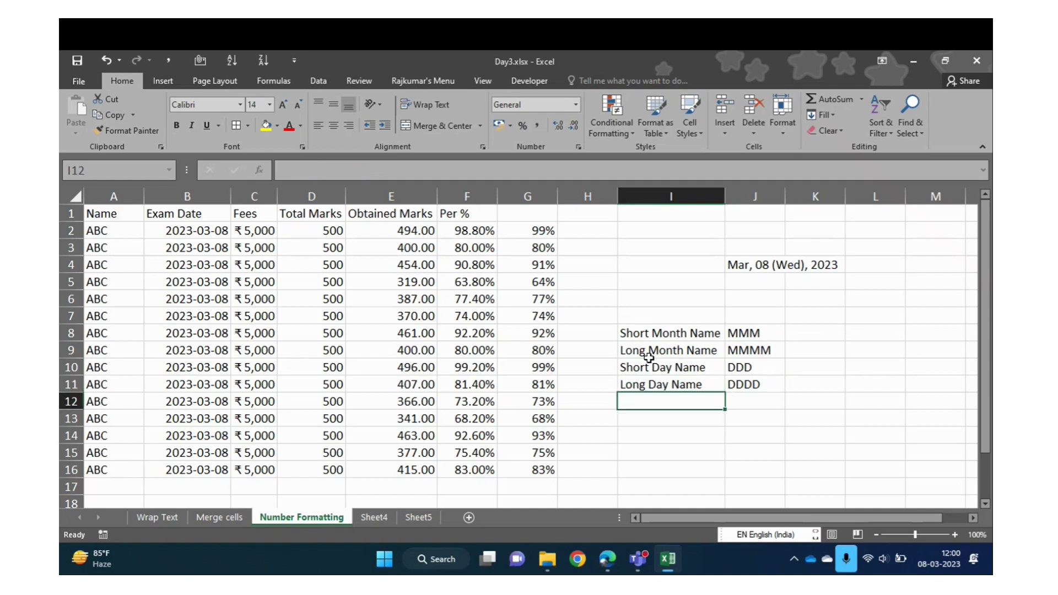
pyautogui.write('F')
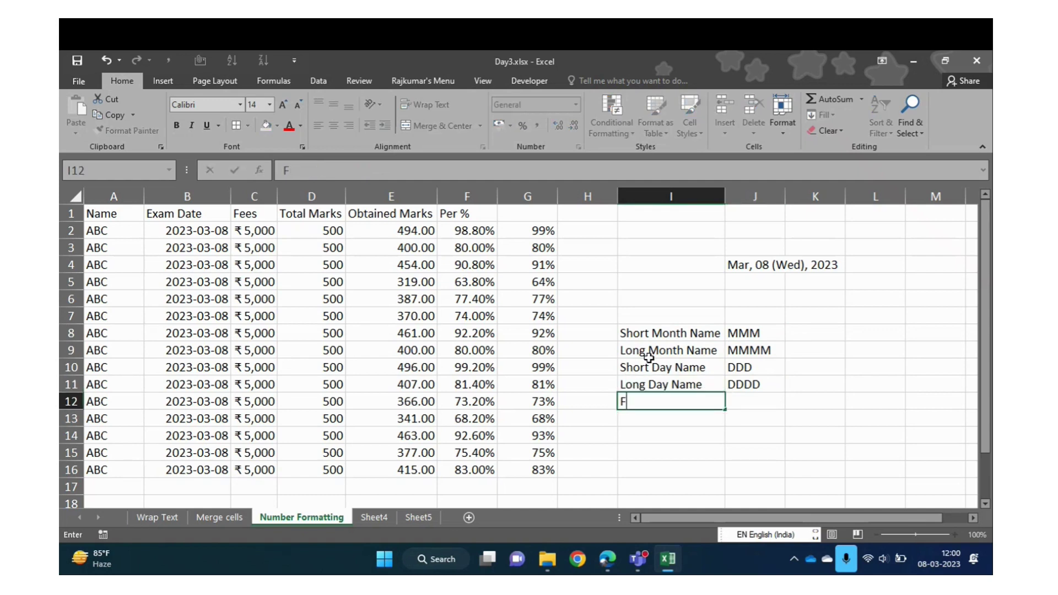
pyautogui.write('ull Year Number')
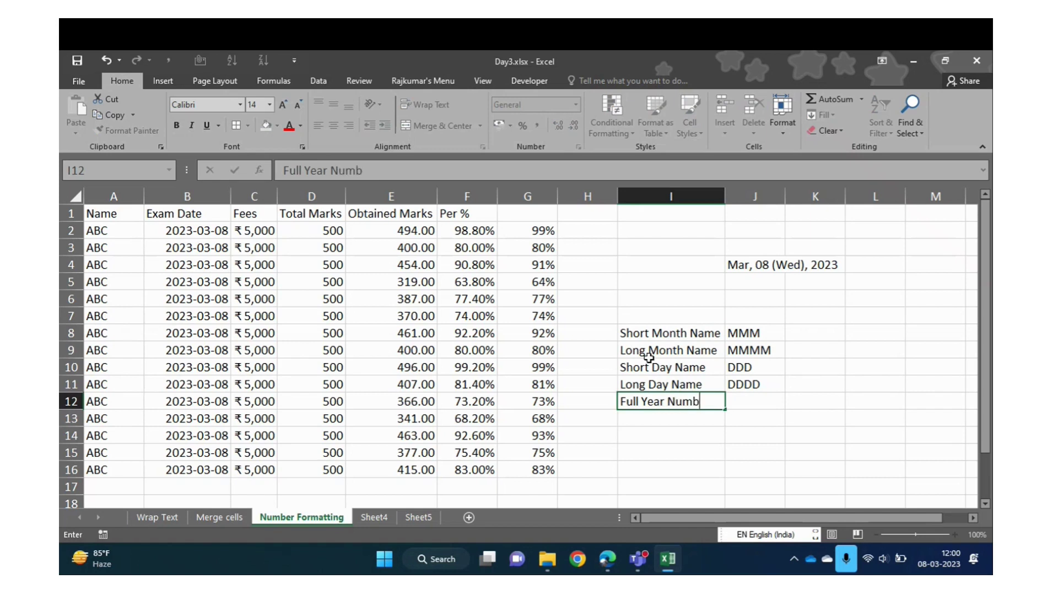
# Give the full-year entry the code YYYY and rename its label to '4Digit Year'
pyautogui.press('Tab')
pyautogui.write('YYY')
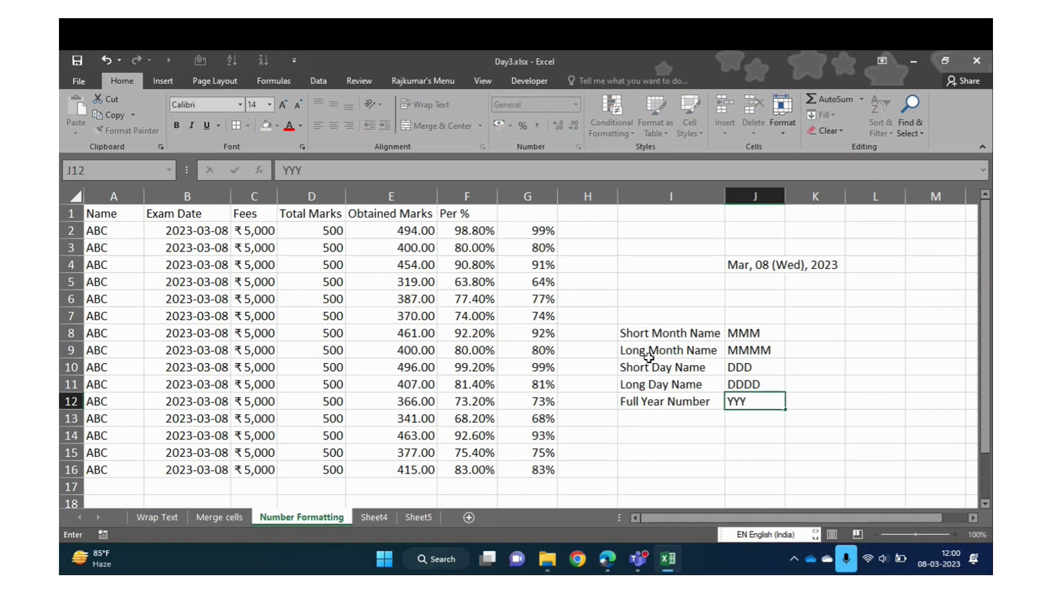
pyautogui.write('Y')
pyautogui.press('Return')
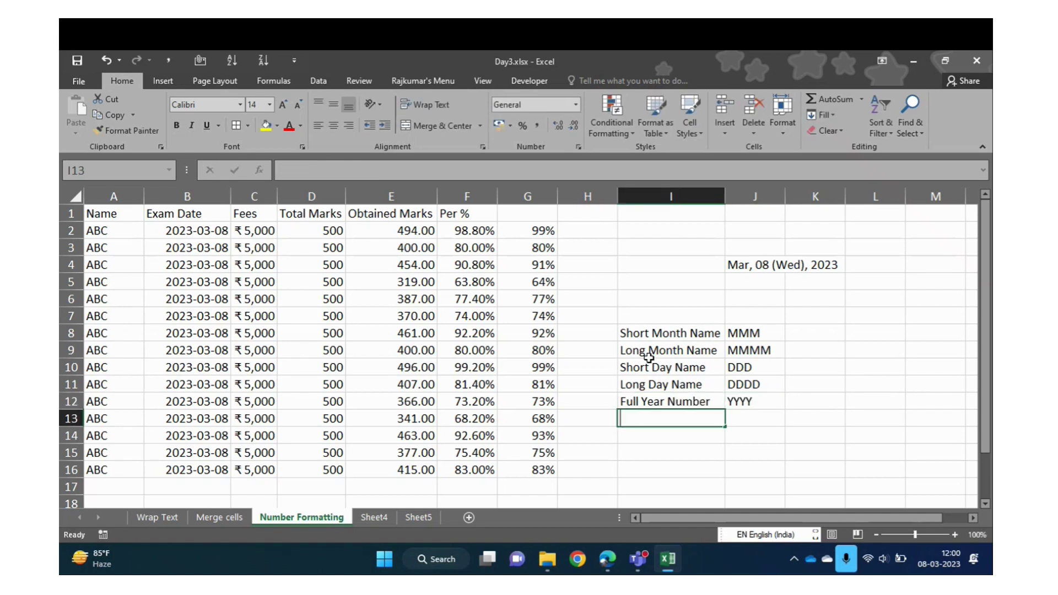
pyautogui.write('Sho')
pyautogui.press('BackSpace')
pyautogui.press('BackSpace')
pyautogui.press('BackSpace')
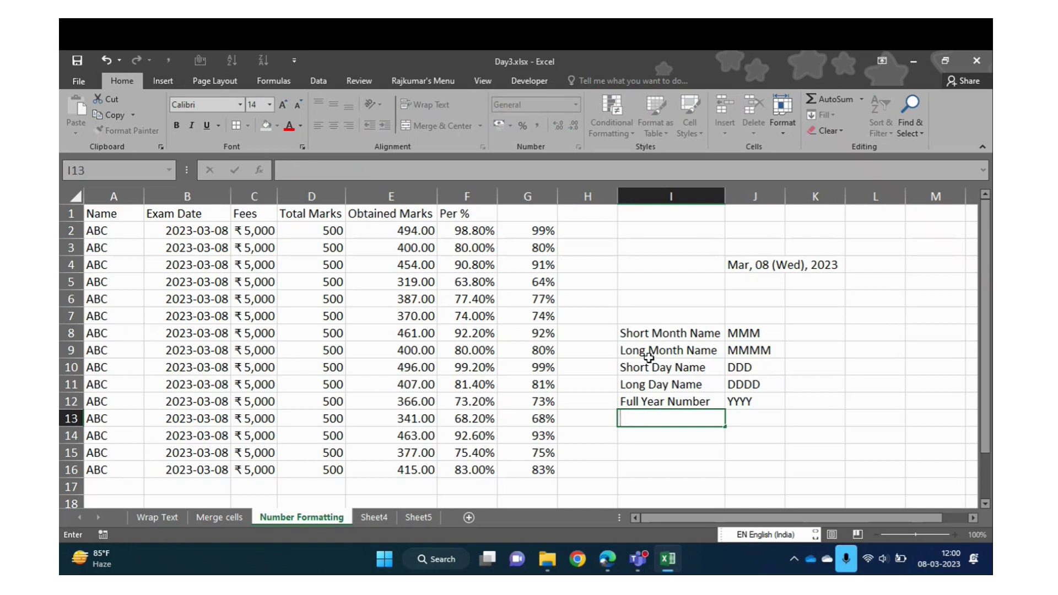
pyautogui.press('Up')
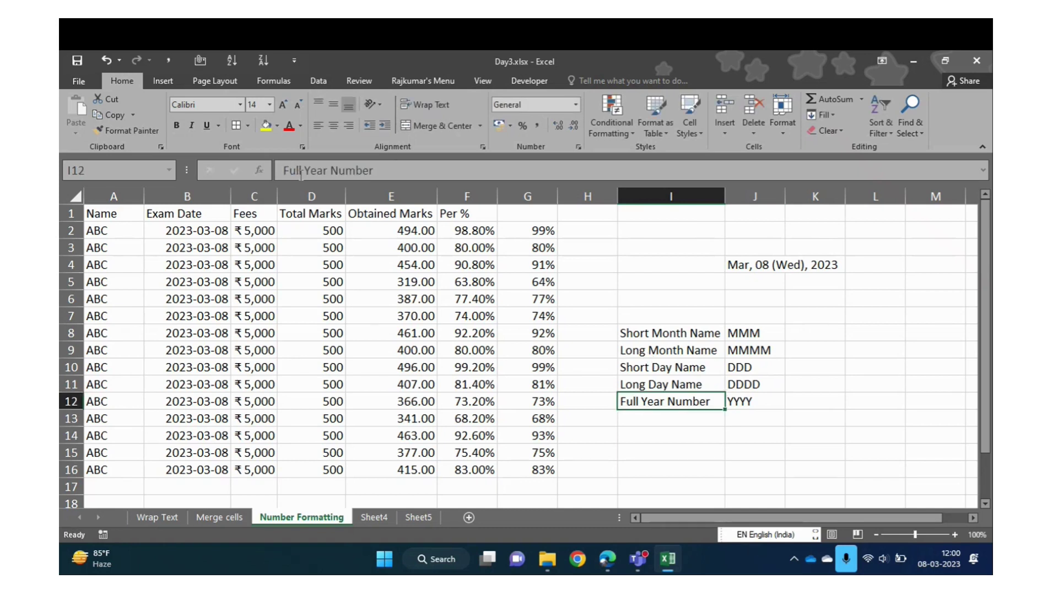
pyautogui.doubleClick(298, 171)
pyautogui.write('4')
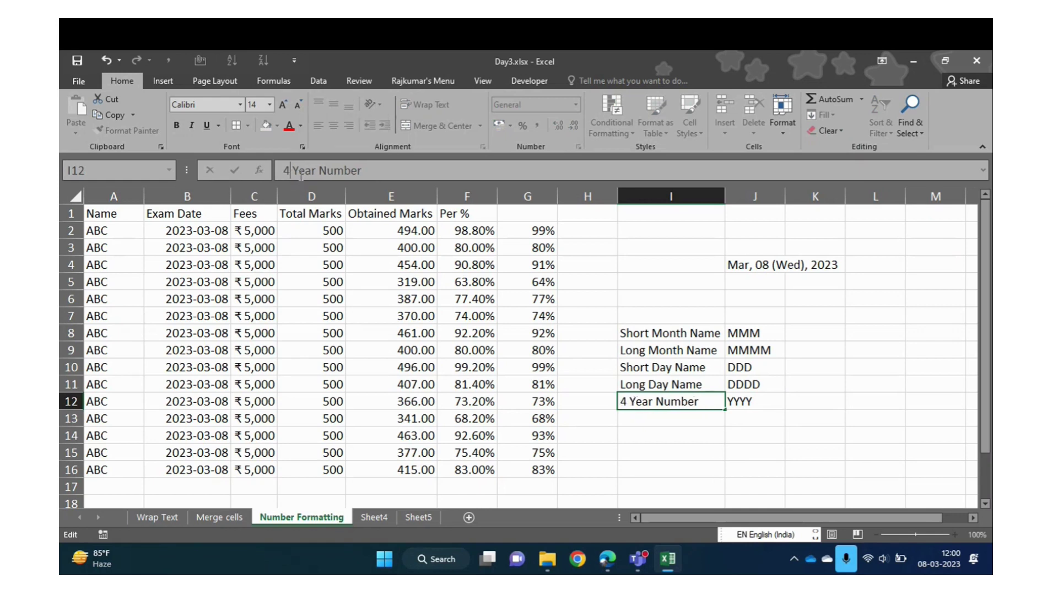
pyautogui.write('Digit')
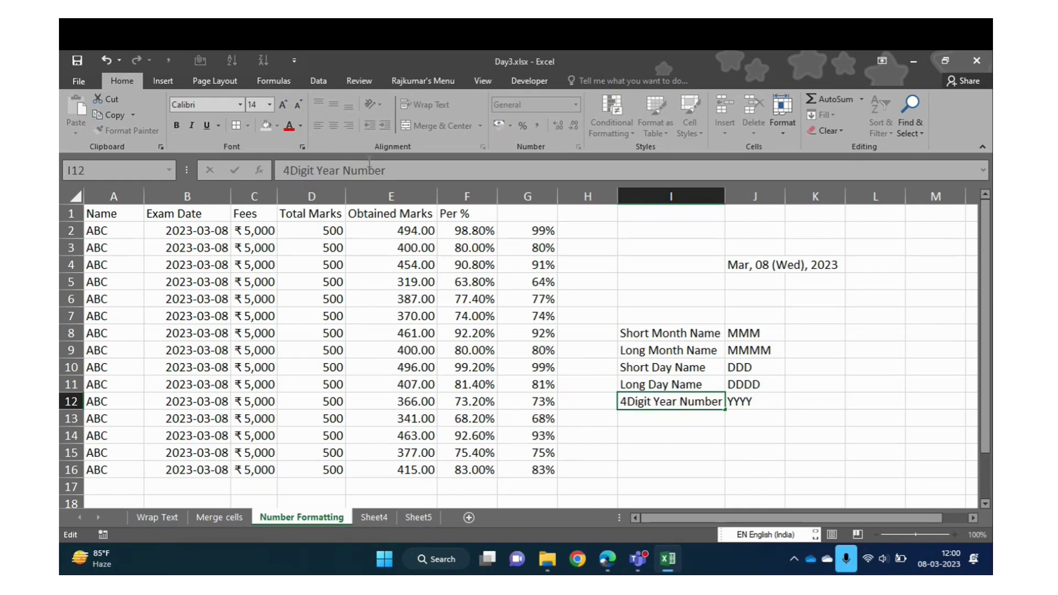
pyautogui.press('BackSpace')
pyautogui.press('BackSpace')
pyautogui.press('BackSpace')
pyautogui.press('BackSpace')
pyautogui.press('BackSpace')
pyautogui.press('BackSpace')
pyautogui.press('BackSpace')
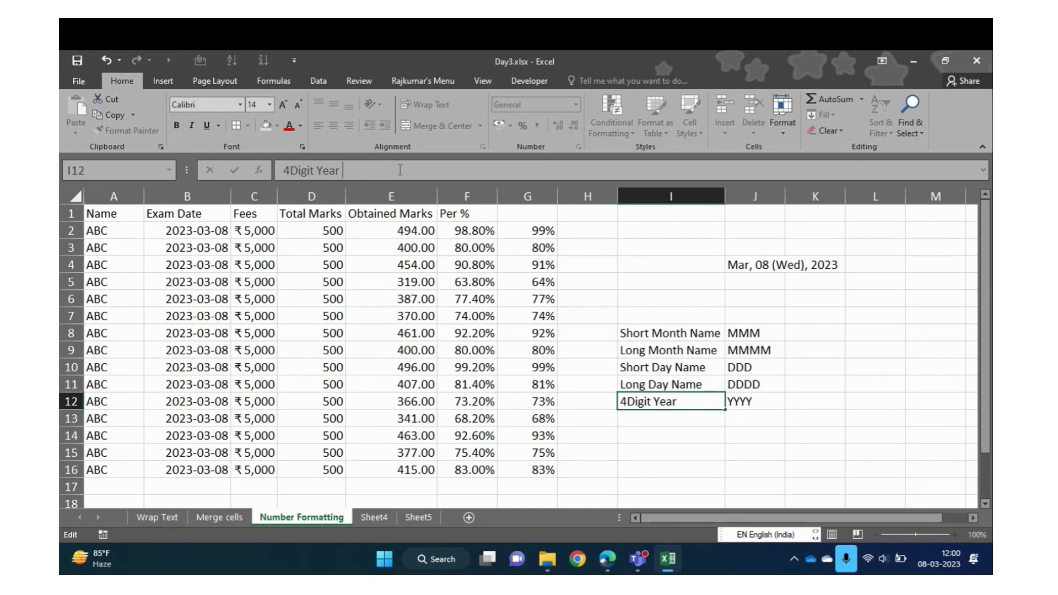
pyautogui.press('Return')
# Add a '2 Digit Year' label with the code YY
pyautogui.write('2')
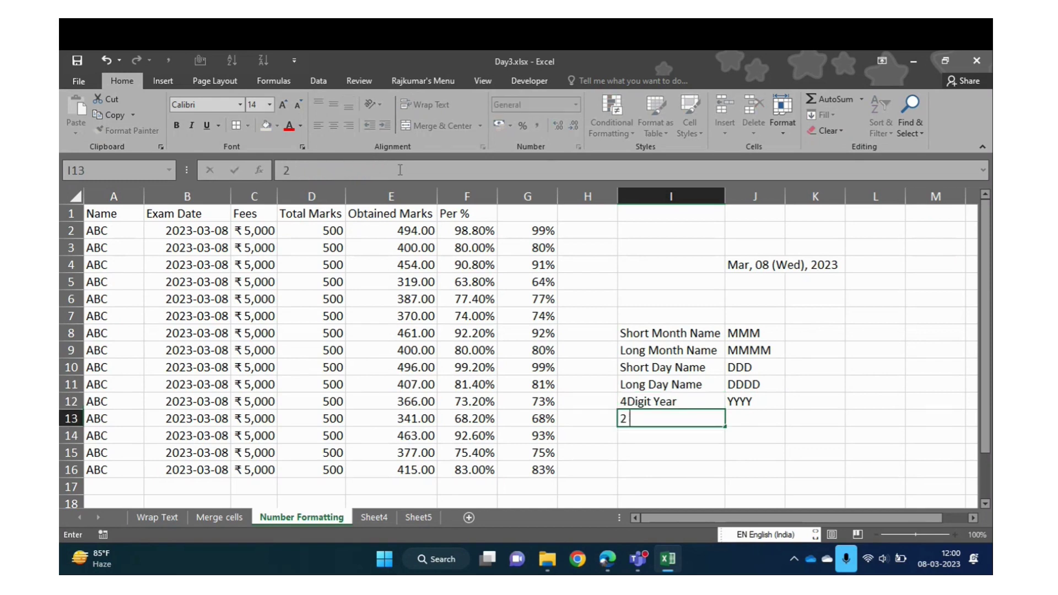
pyautogui.write(' Digit Year')
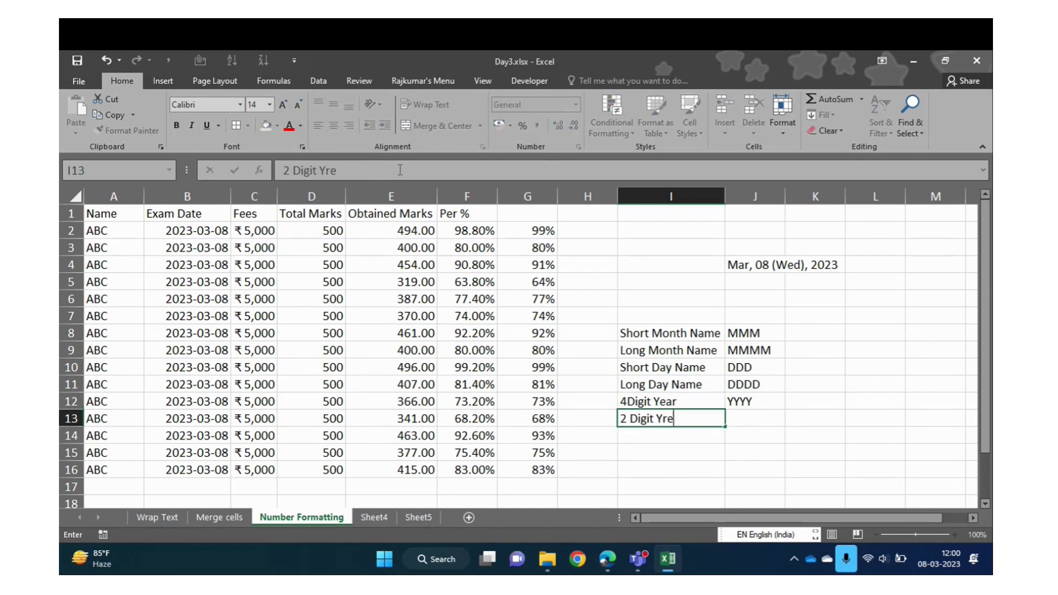
pyautogui.press('BackSpace')
pyautogui.press('BackSpace')
pyautogui.press('BackSpace')
pyautogui.write('r')
pyautogui.press('BackSpace')
pyautogui.write('ear')
pyautogui.press('Tab')
pyautogui.write('YY')
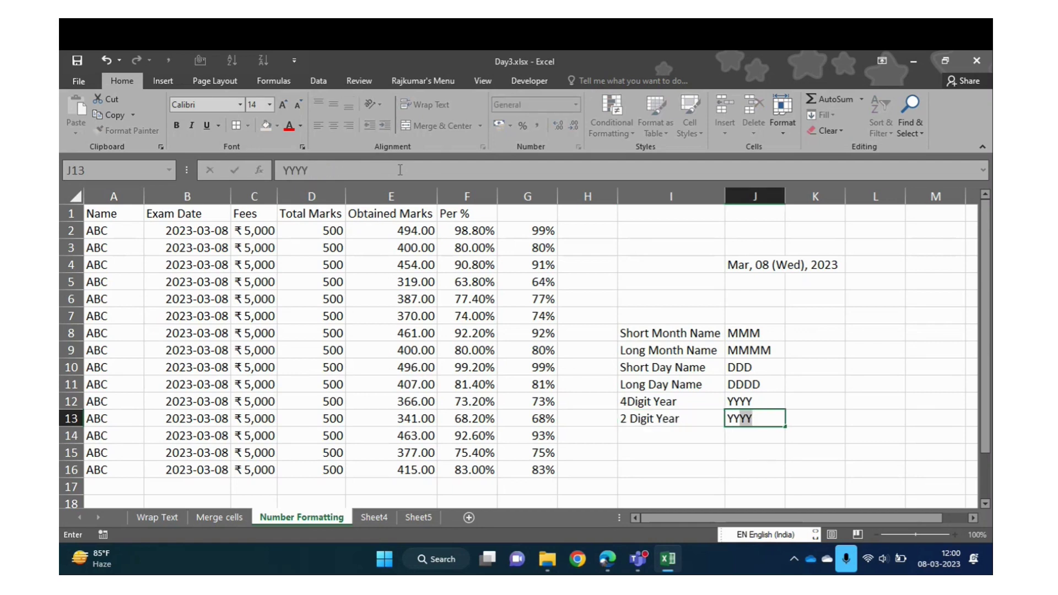
pyautogui.press('Delete')
pyautogui.press('Return')
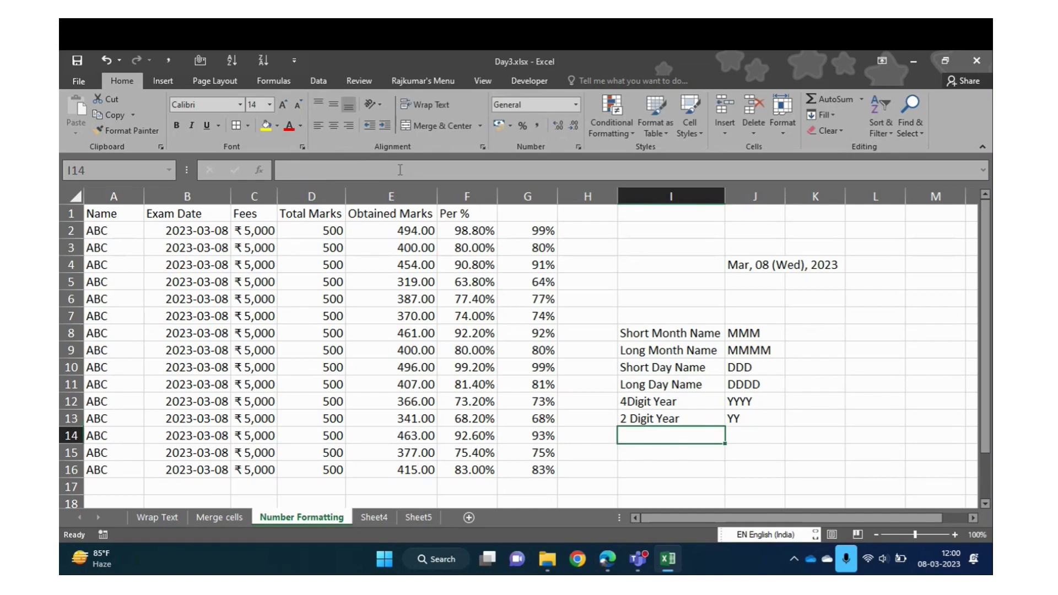
# Extend the 4Digit Year code to read 'YYYY OR YYY'
pyautogui.press('Up')
pyautogui.press('Down')
pyautogui.press('Up')
pyautogui.press('Right')
pyautogui.press('Up')
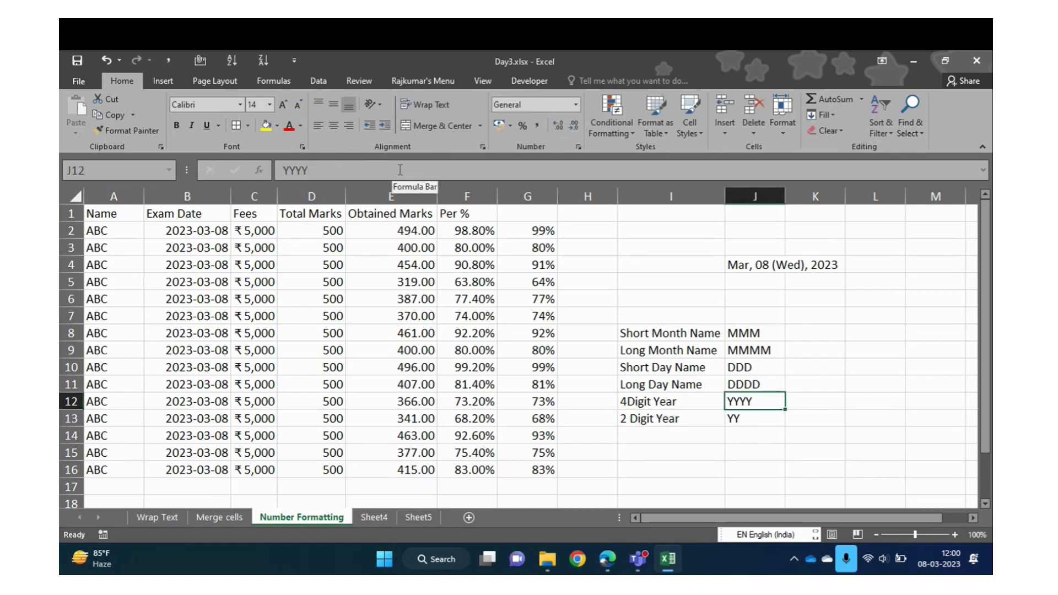
pyautogui.press('Left')
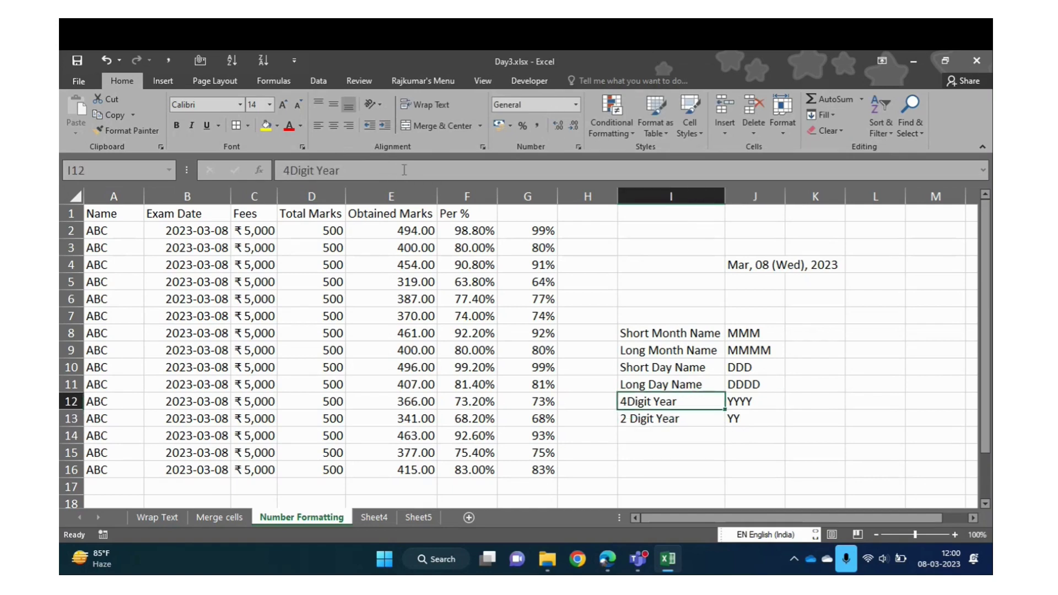
pyautogui.press('Right')
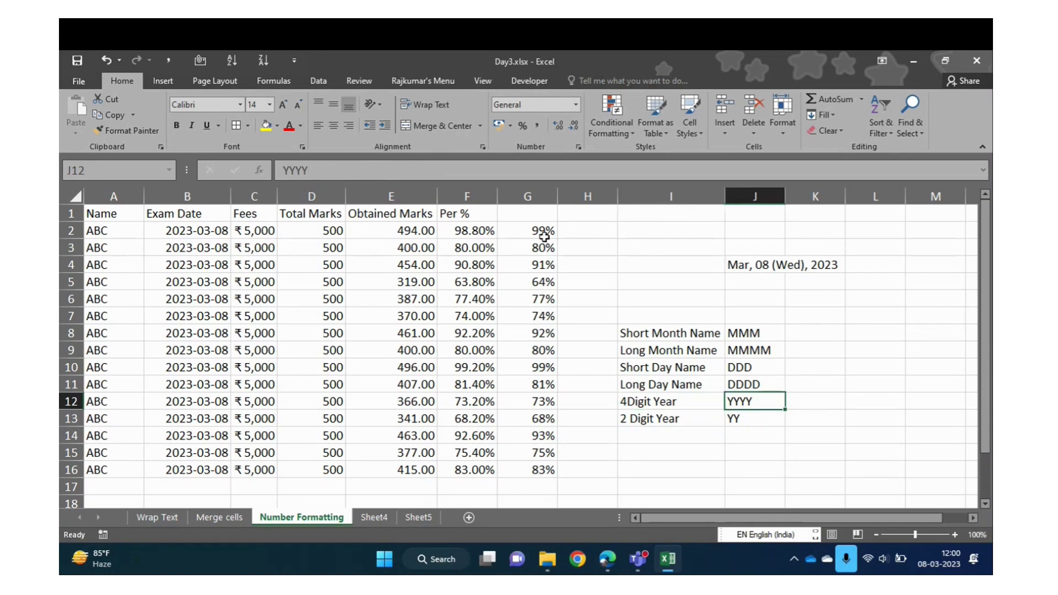
pyautogui.click(429, 168)
pyautogui.write('OR YYY')
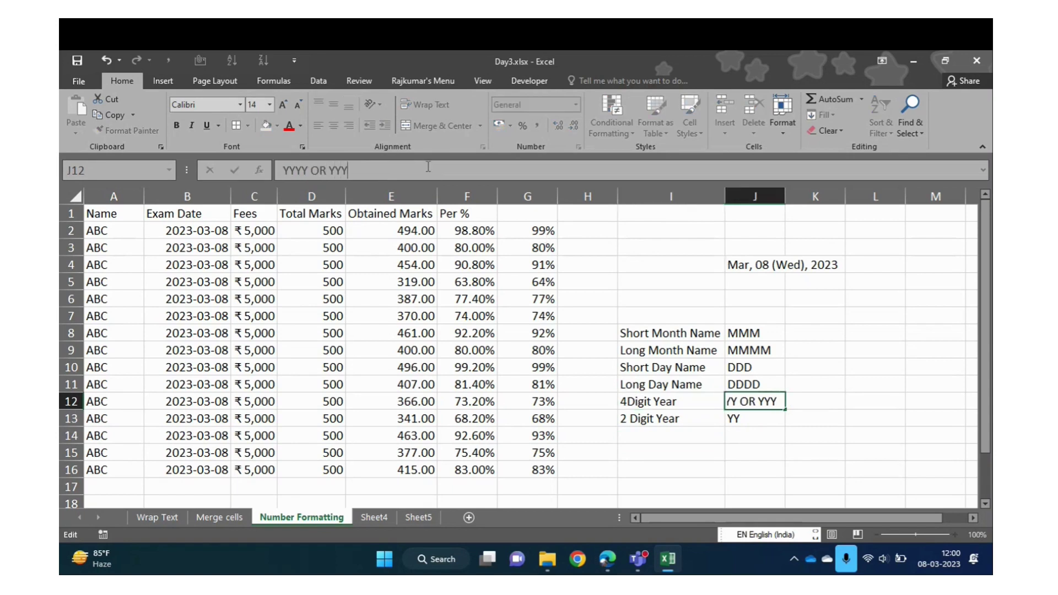
pyautogui.press('Return')
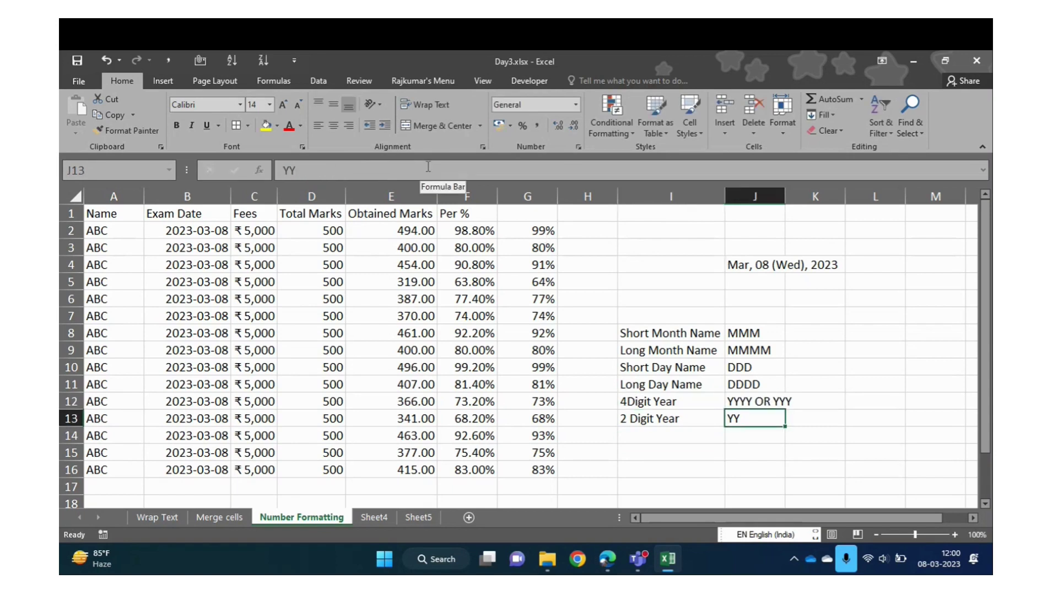
pyautogui.press('Up')
pyautogui.press('Left')
pyautogui.press('Down')
pyautogui.press('Down')
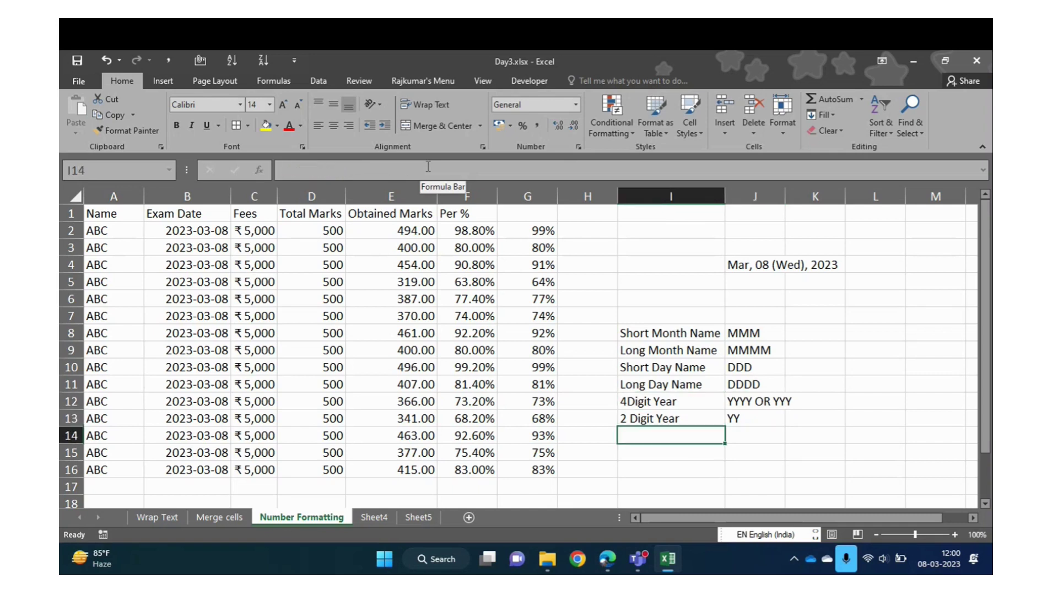
# Add 'Day Number' with code DD and 'Month Number' with code MM
pyautogui.write('Day ')
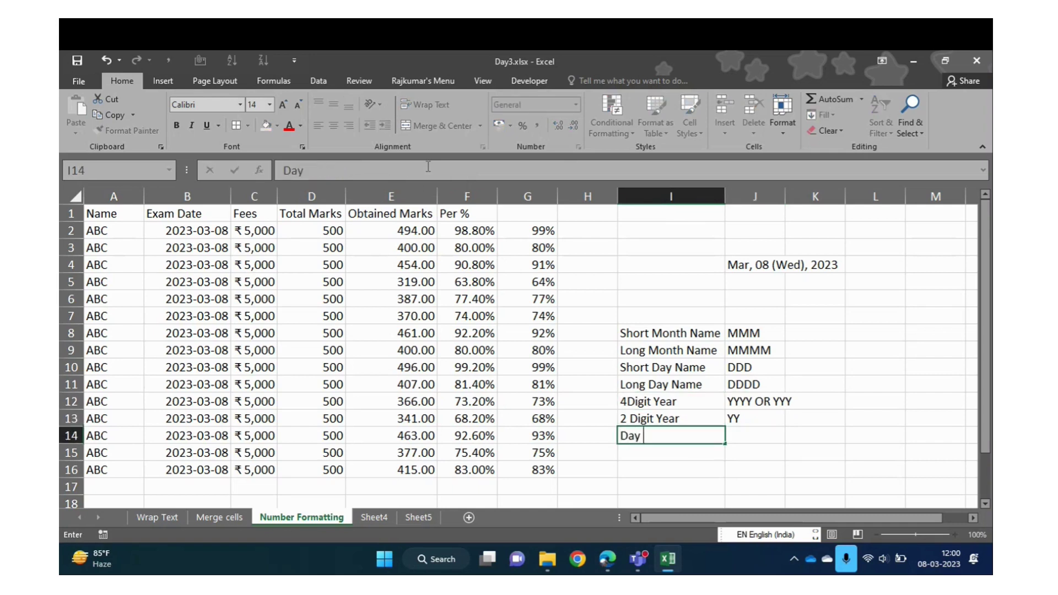
pyautogui.write('Number')
pyautogui.press('Tab')
pyautogui.write('DD')
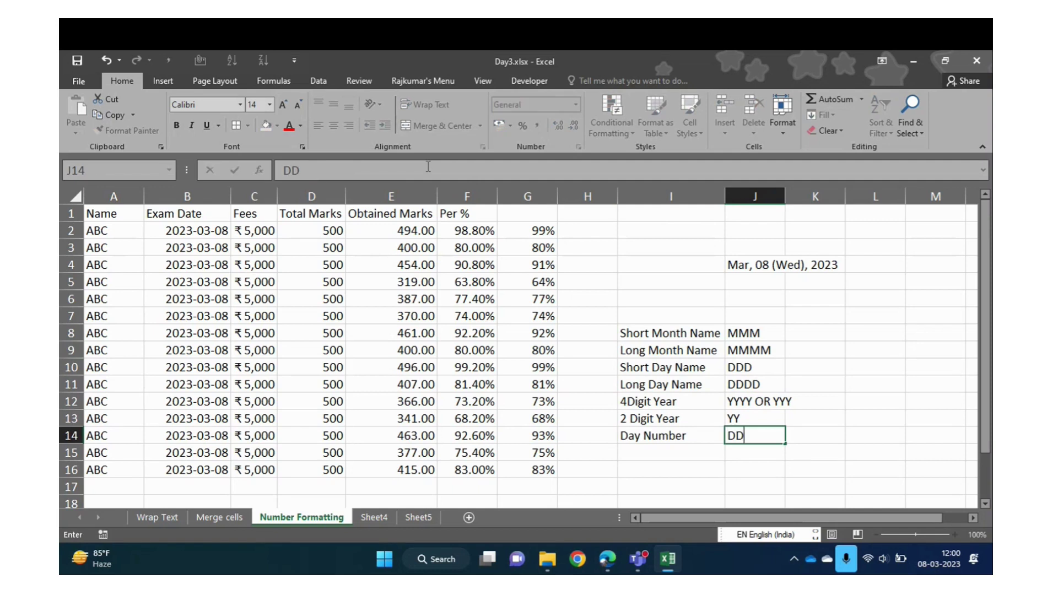
pyautogui.press('Return')
pyautogui.write('Mo')
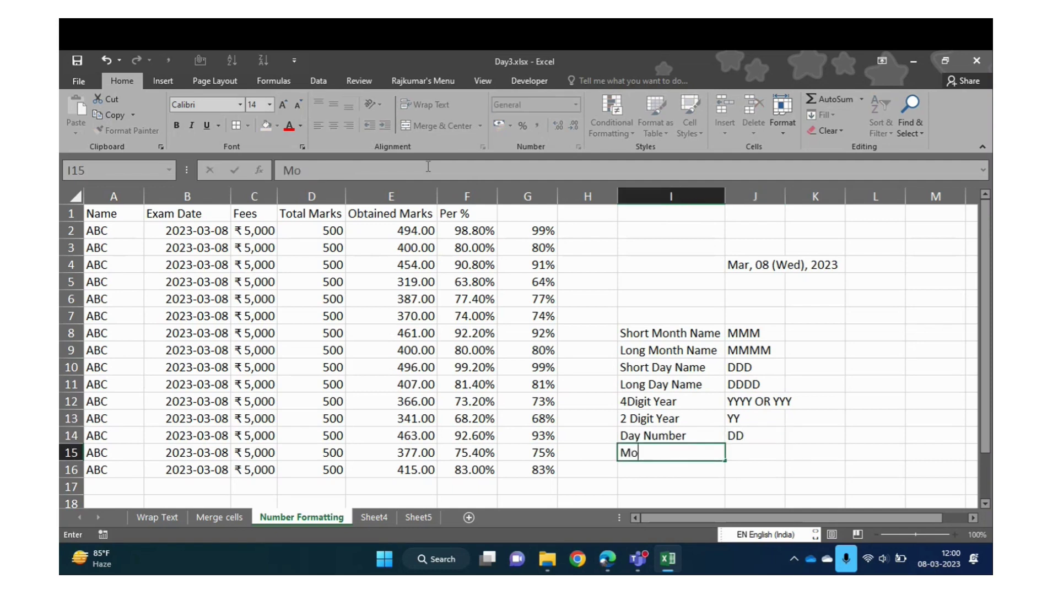
pyautogui.write('nth Number')
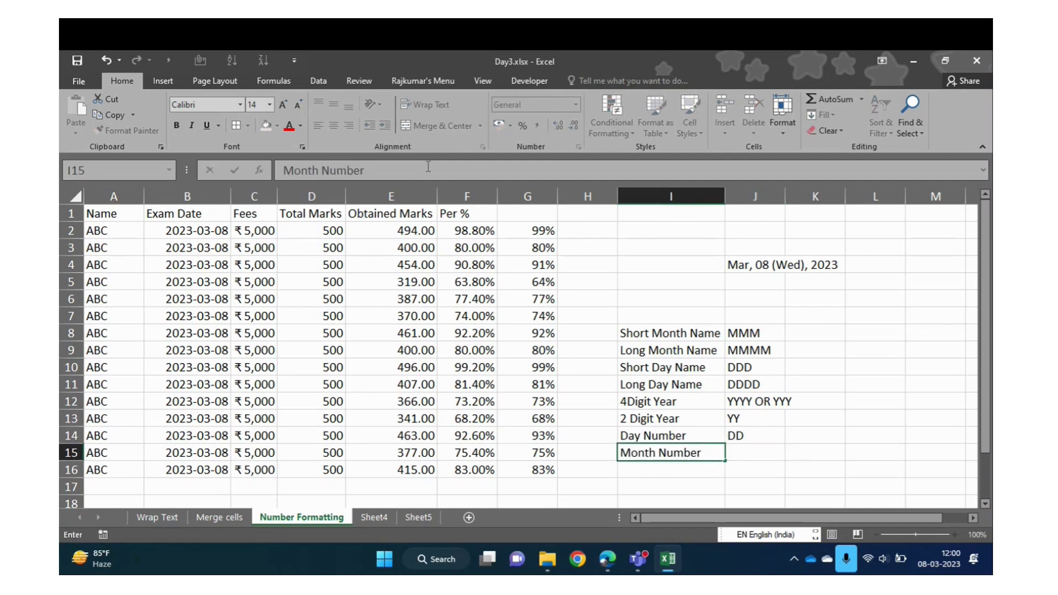
pyautogui.press('Tab')
pyautogui.write('MM')
pyautogui.press('Return')
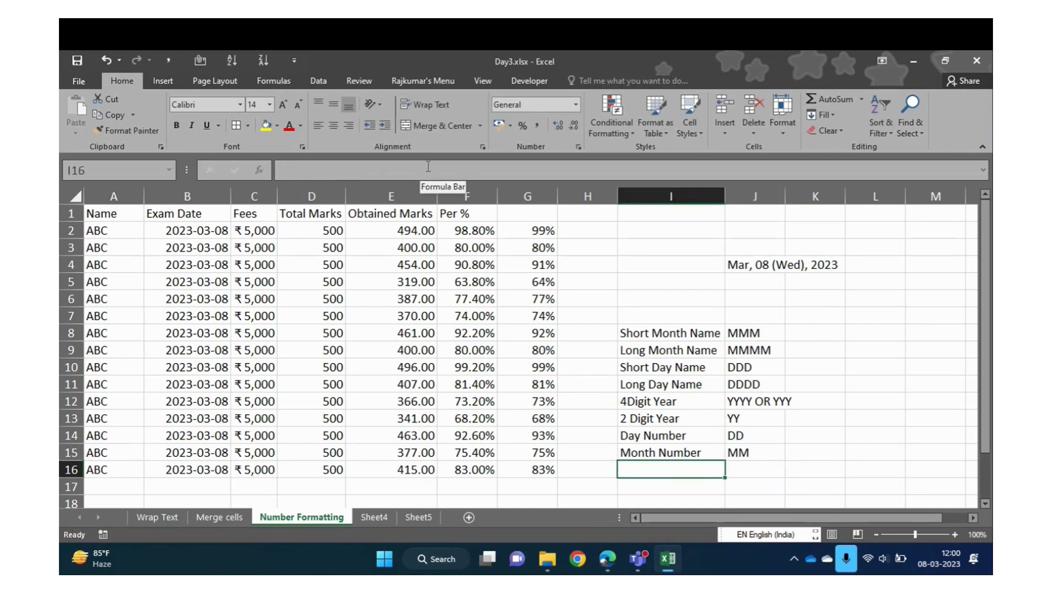
pyautogui.press('Up')
pyautogui.press('Up')
pyautogui.press('Up')
pyautogui.press('Up')
pyautogui.press('Up')
pyautogui.press('Up')
pyautogui.press('Up')
pyautogui.press('Up')
pyautogui.press('Right')
pyautogui.press('Up')
pyautogui.press('Up')
pyautogui.press('Up')
pyautogui.press('Up')
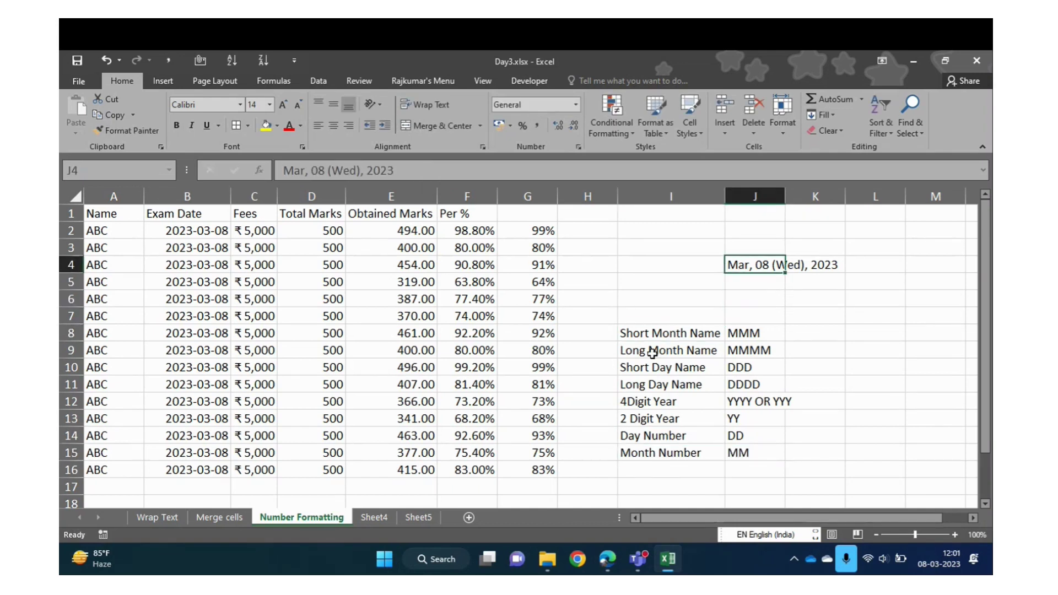
pyautogui.press('Down')
pyautogui.press('Down')
pyautogui.press('Down')
pyautogui.press('Down')
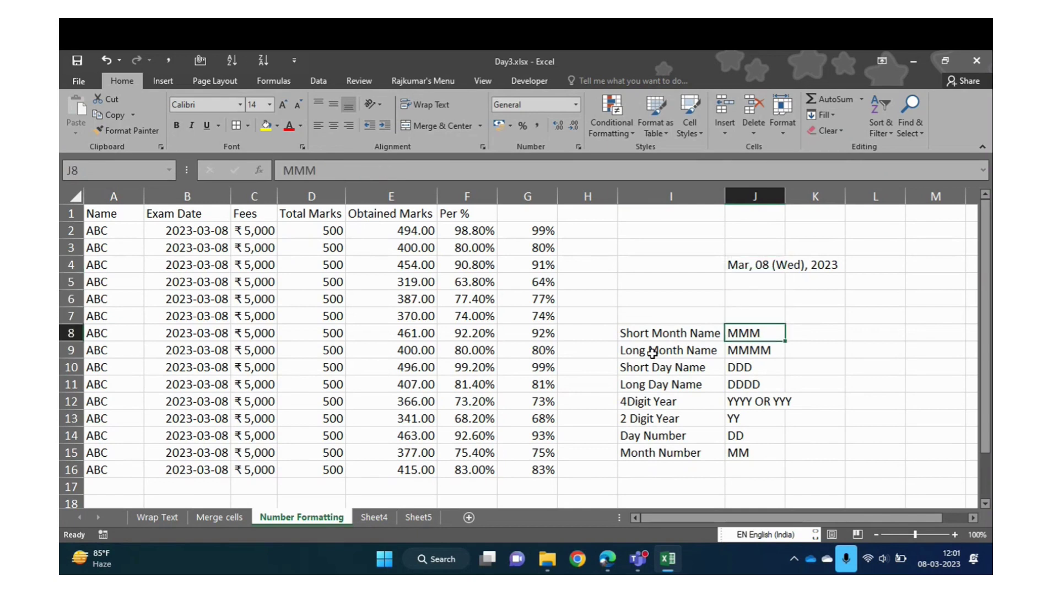
pyautogui.click(178, 230)
pyautogui.hotkey('ctrl', 'shift', 'Down')
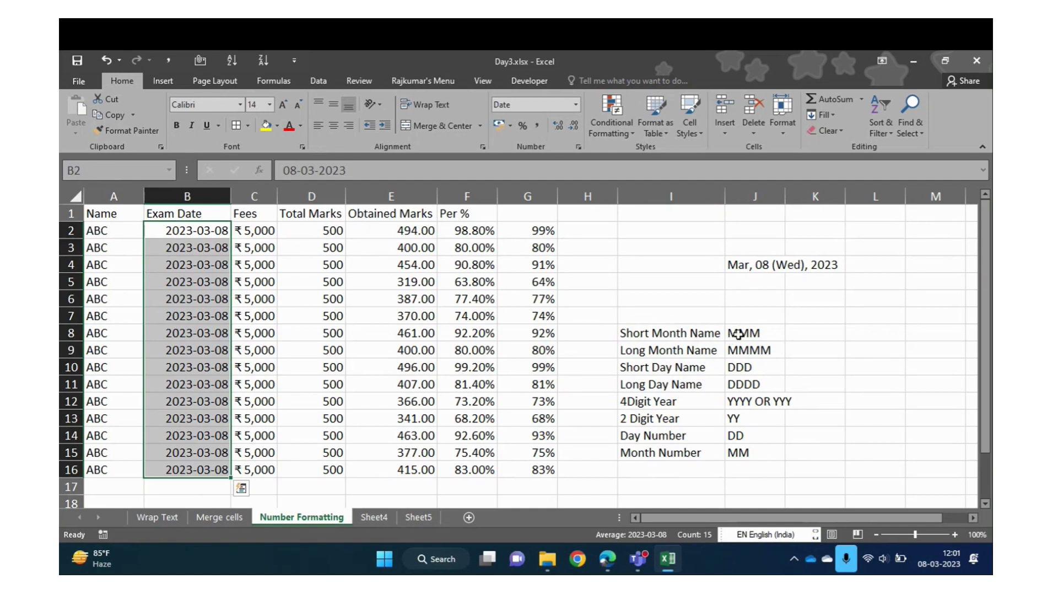
pyautogui.click(739, 334)
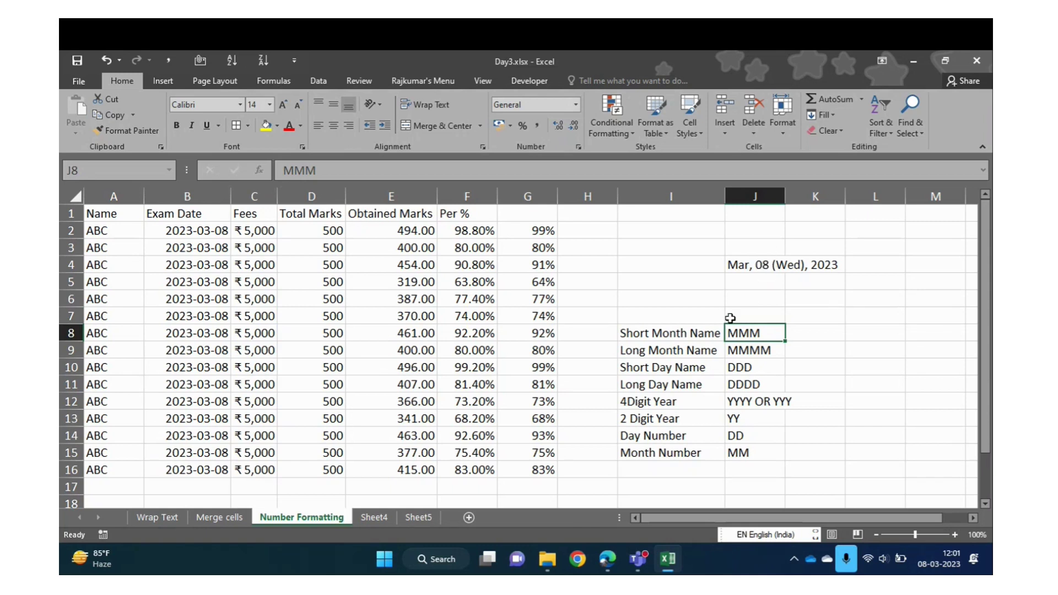
pyautogui.click(638, 436)
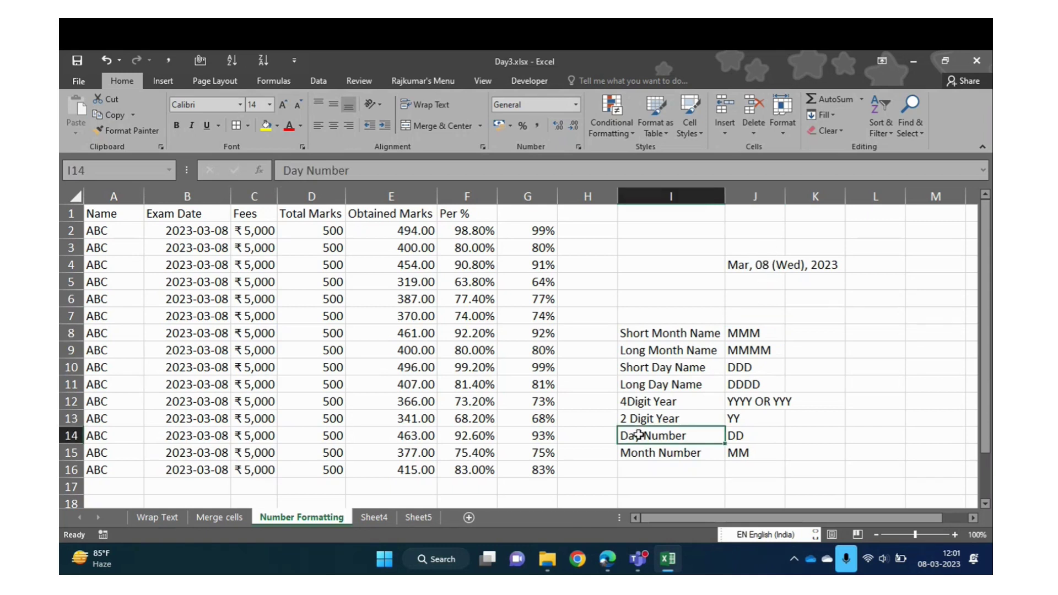
pyautogui.click(758, 436)
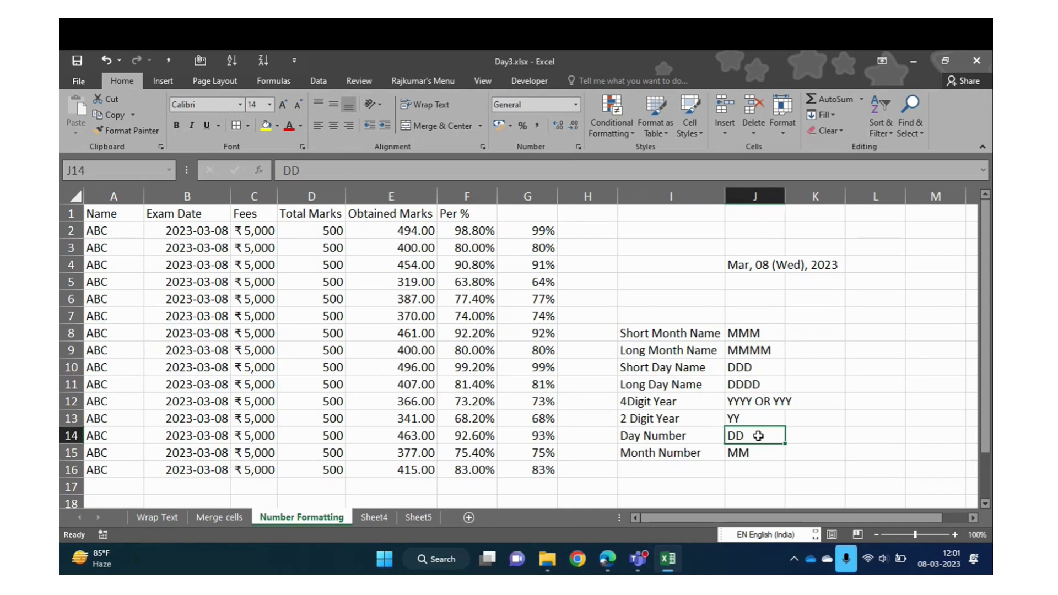
pyautogui.click(657, 438)
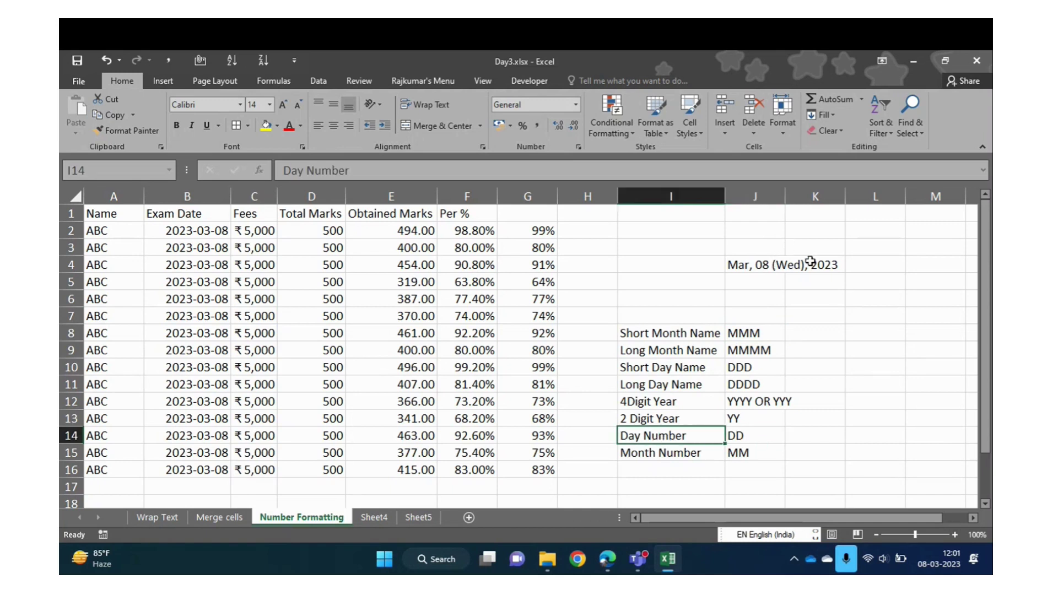
pyautogui.click(788, 262)
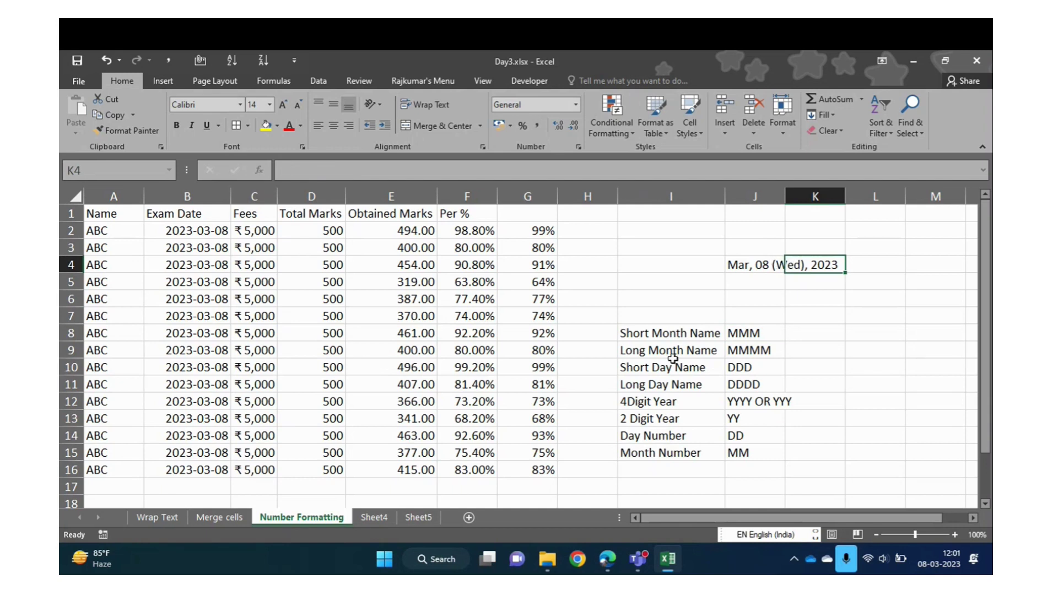
pyautogui.click(642, 369)
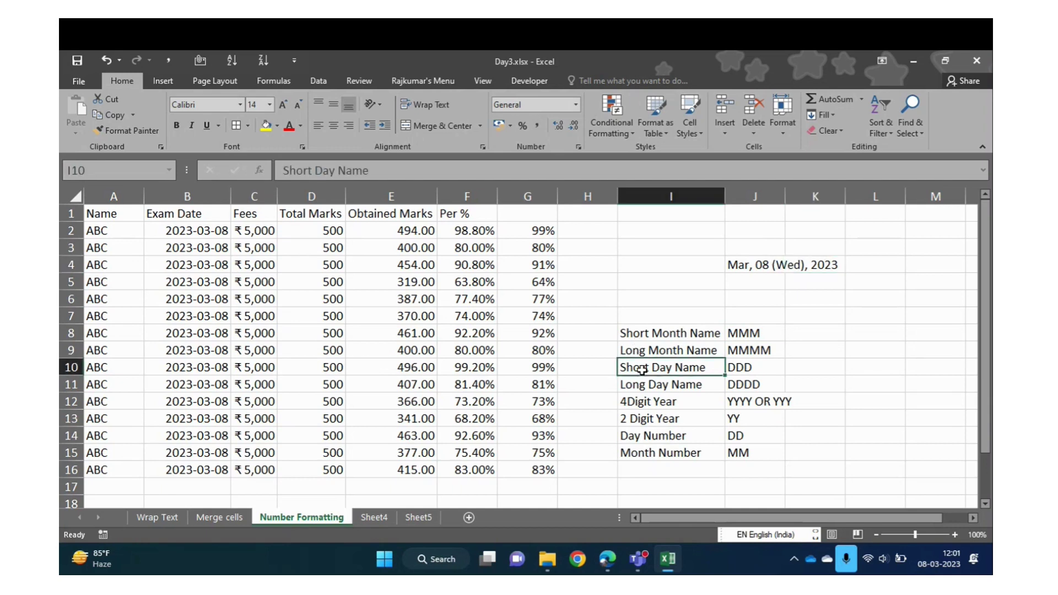
pyautogui.click(763, 370)
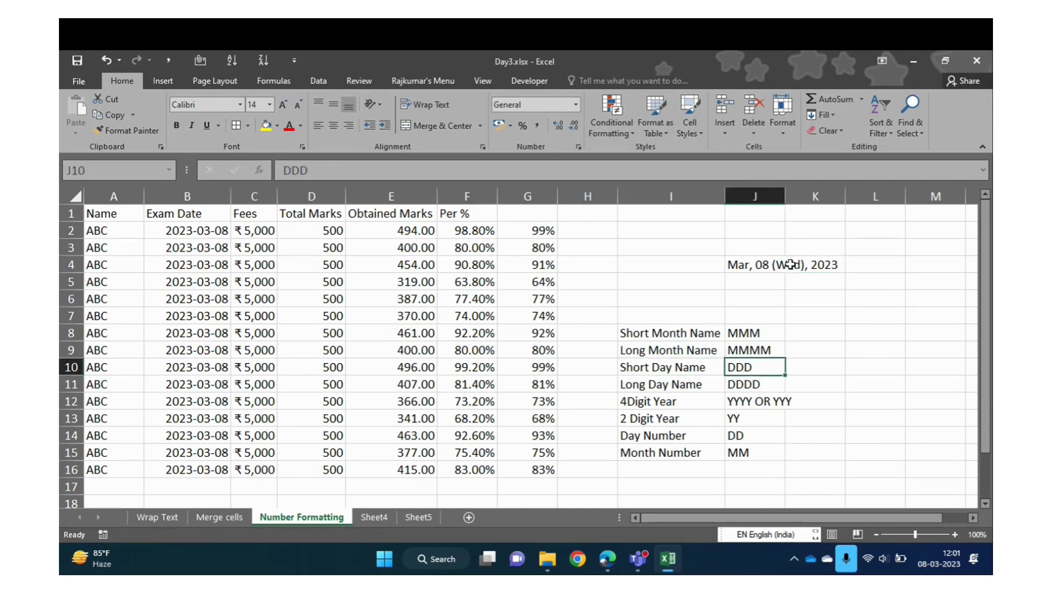
pyautogui.click(671, 400)
pyautogui.click(838, 264)
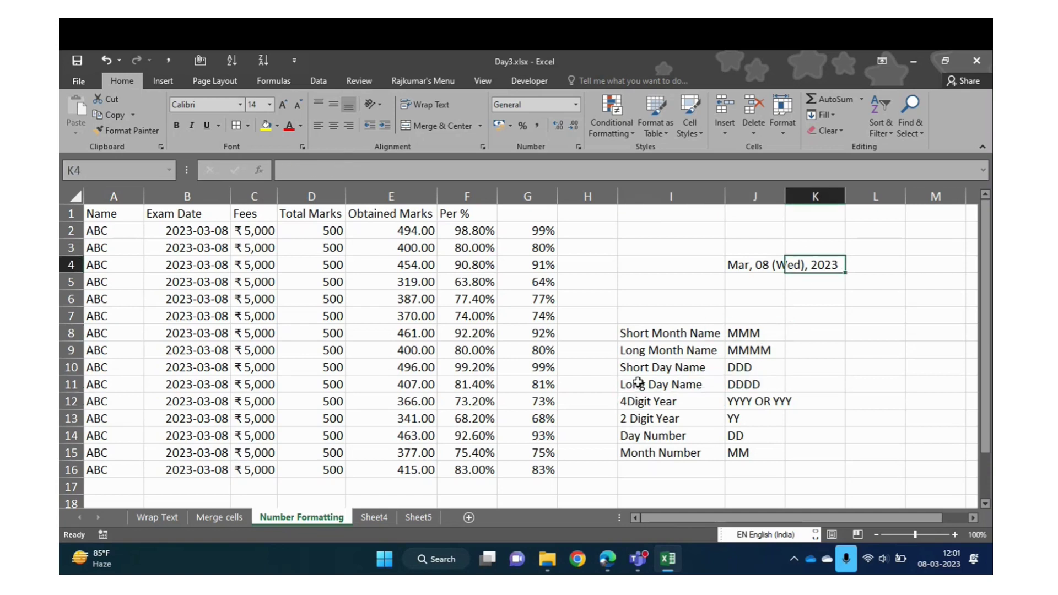
pyautogui.click(197, 240)
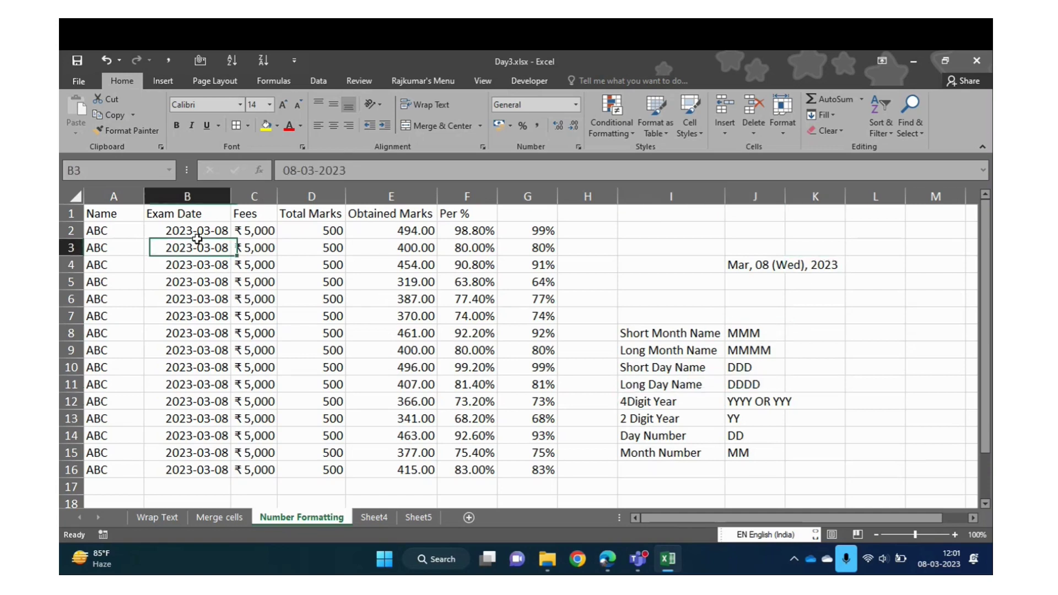
pyautogui.hotkey('ctrl', 'space')
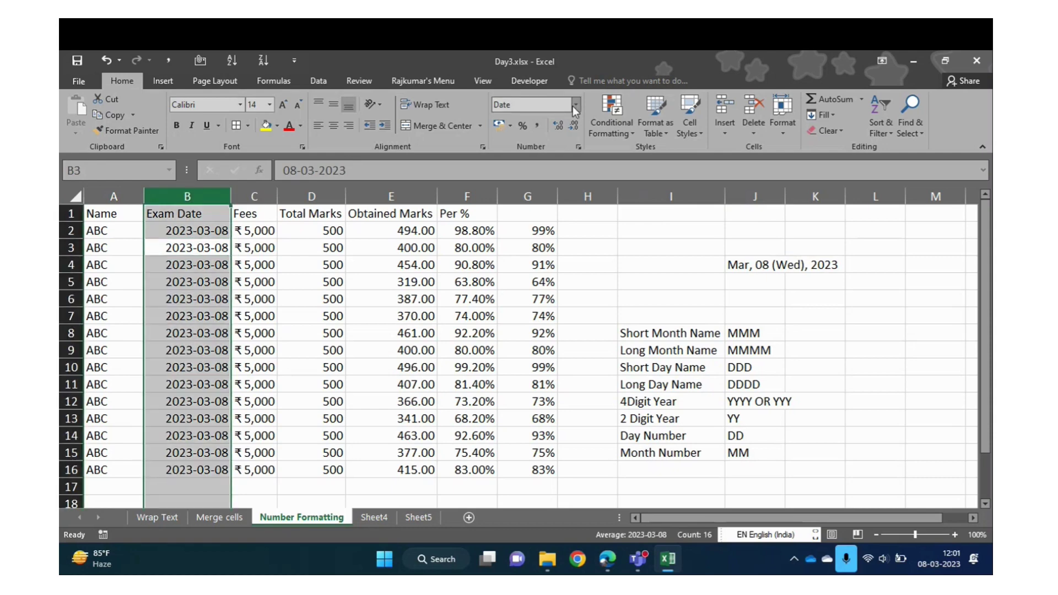
# Apply the custom format 'MMM, DD (DDD), YYYY' to the Exam Date column
pyautogui.click(573, 105)
pyautogui.click(522, 425)
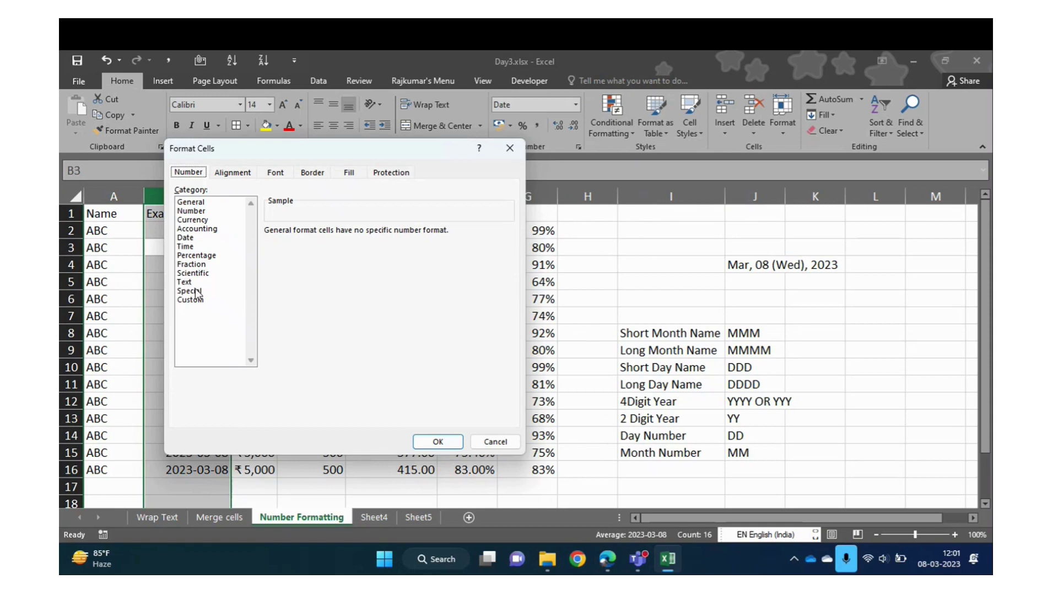
pyautogui.click(196, 300)
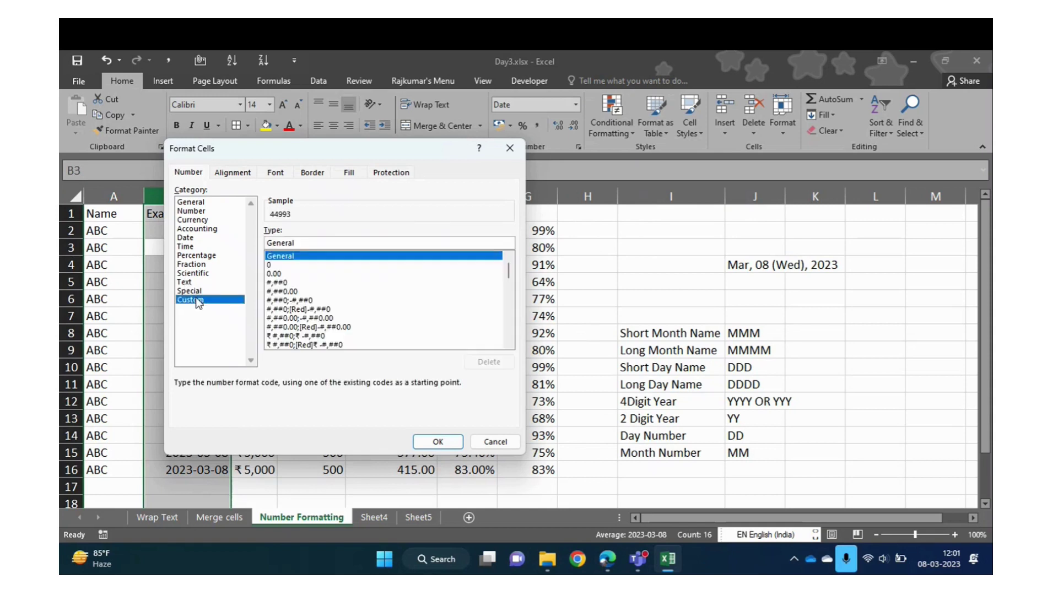
pyautogui.click(309, 241)
pyautogui.press('BackSpace')
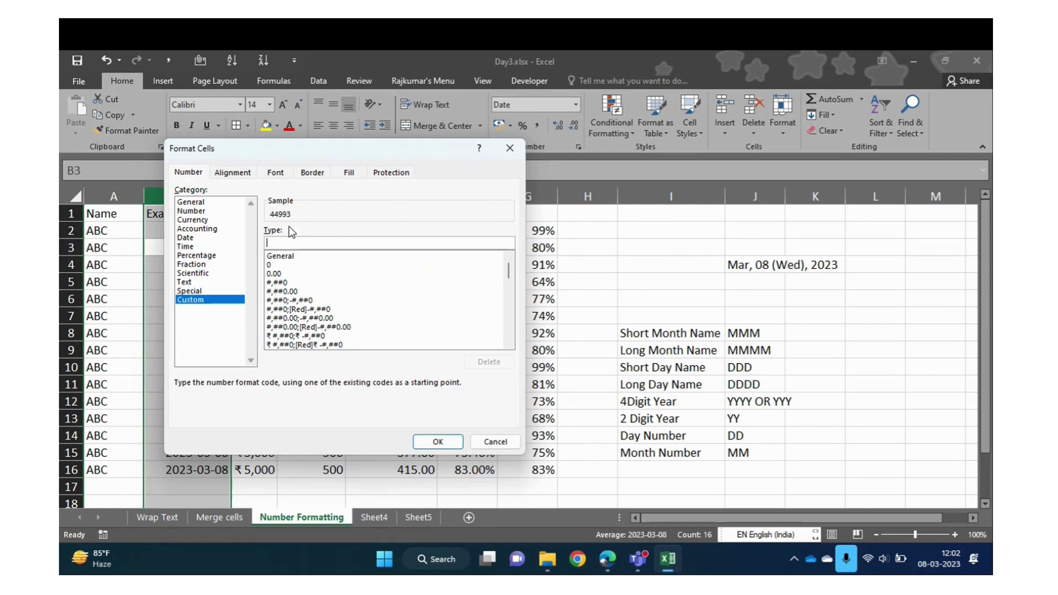
pyautogui.write('MM')
pyautogui.write(',')
pyautogui.write('DD (')
pyautogui.write('DDD')
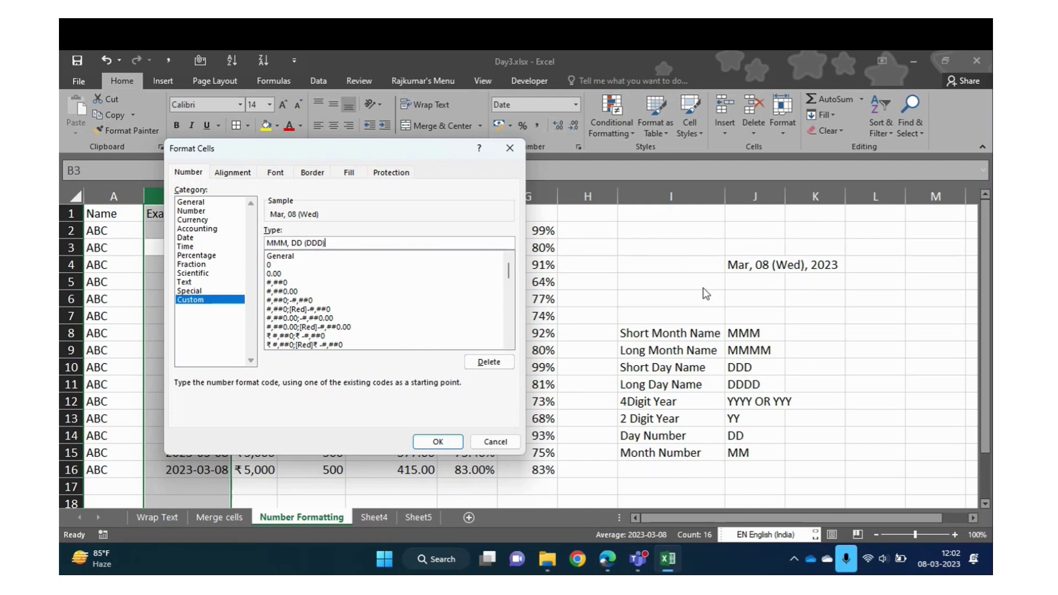
pyautogui.write('), YYY')
pyautogui.click(438, 441)
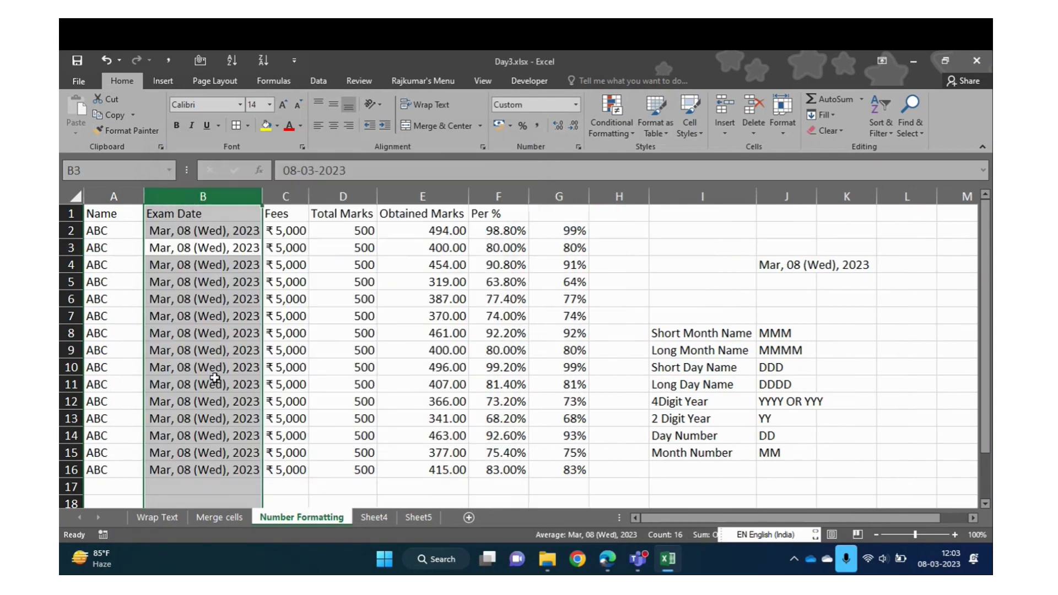
# Compare cell B2 with the sample date in J4 and autofit column J
pyautogui.click(205, 334)
pyautogui.click(193, 231)
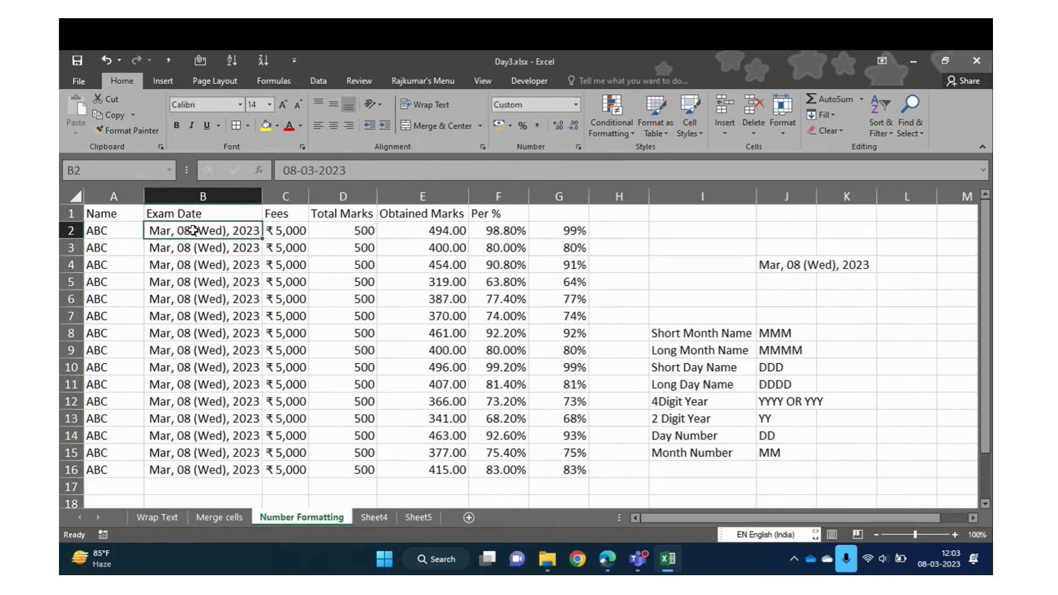
pyautogui.click(783, 267)
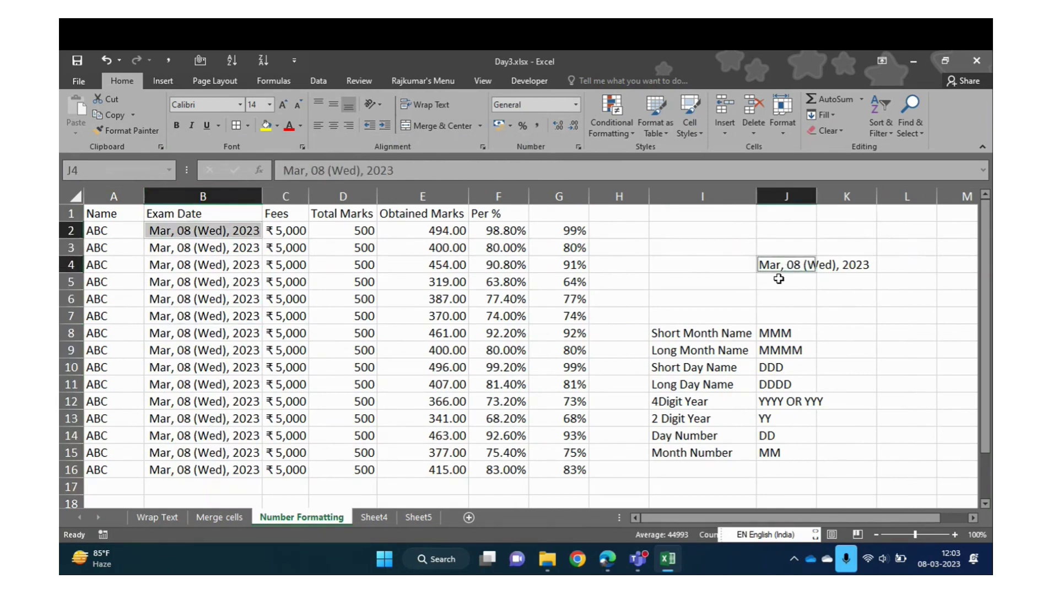
pyautogui.click(698, 307)
pyautogui.click(232, 228)
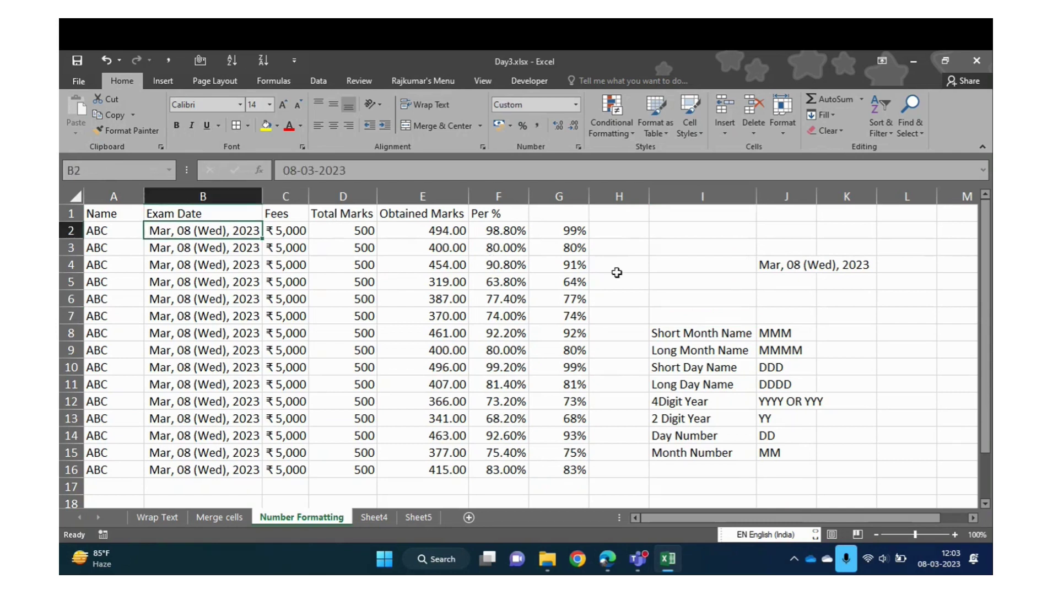
pyautogui.doubleClick(816, 195)
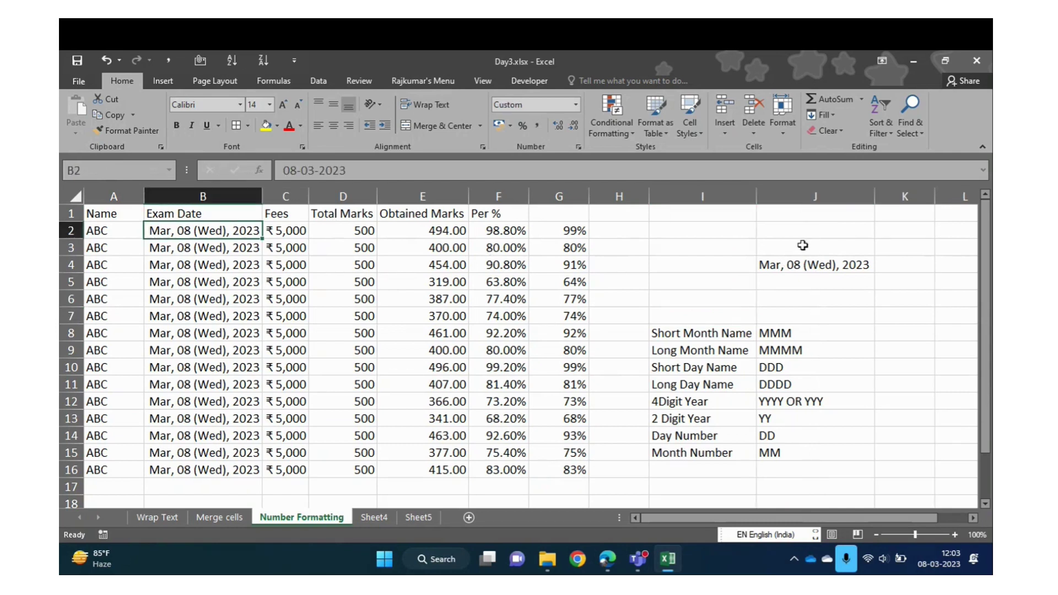
pyautogui.click(797, 262)
pyautogui.click(218, 227)
pyautogui.click(801, 270)
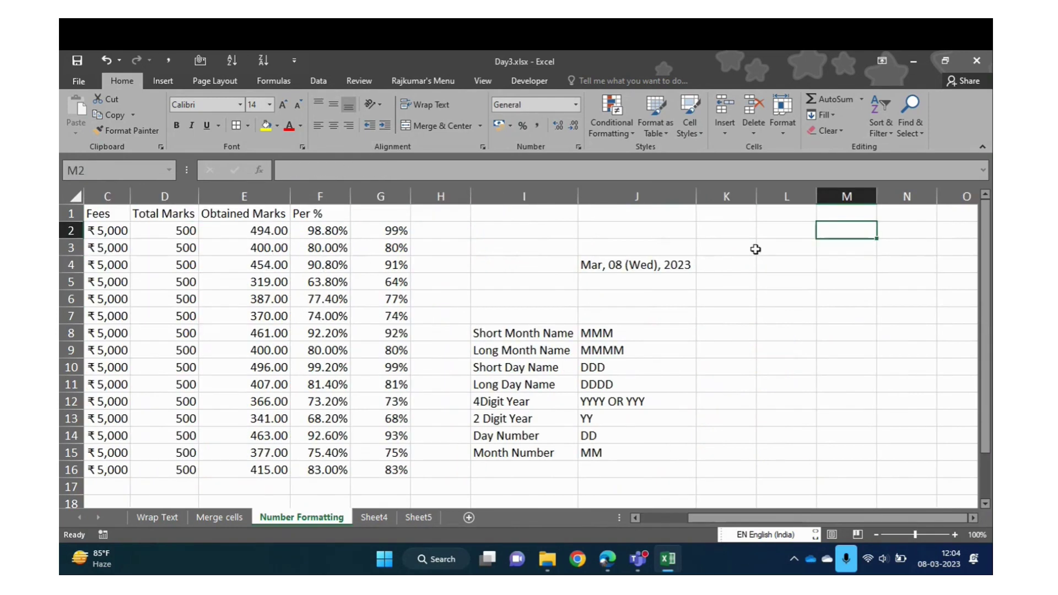
# Move along row 3 to the empty cell O3
pyautogui.click(755, 250)
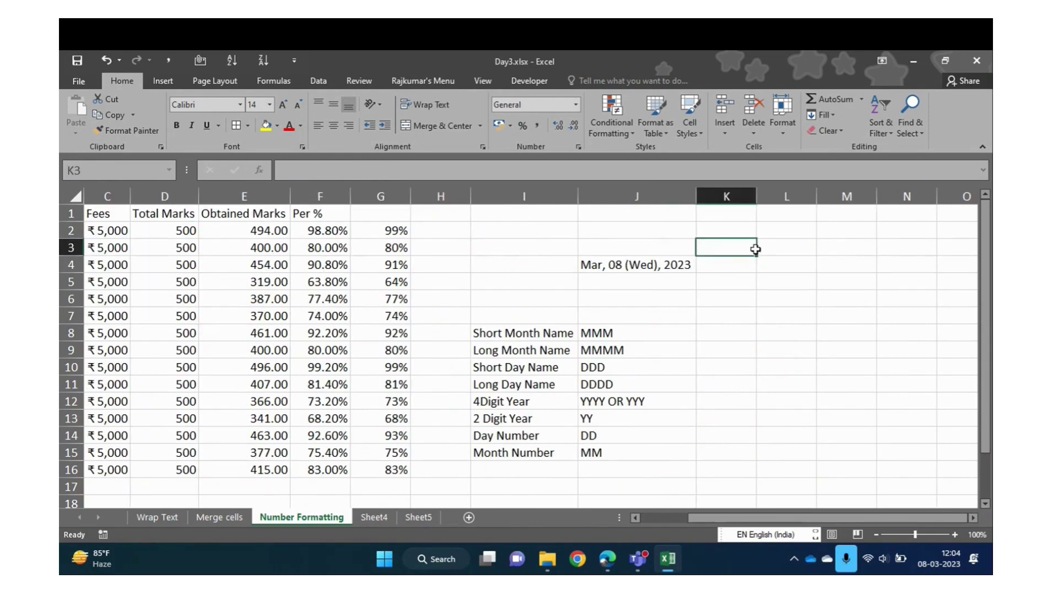
pyautogui.press('Right')
pyautogui.press('Home')
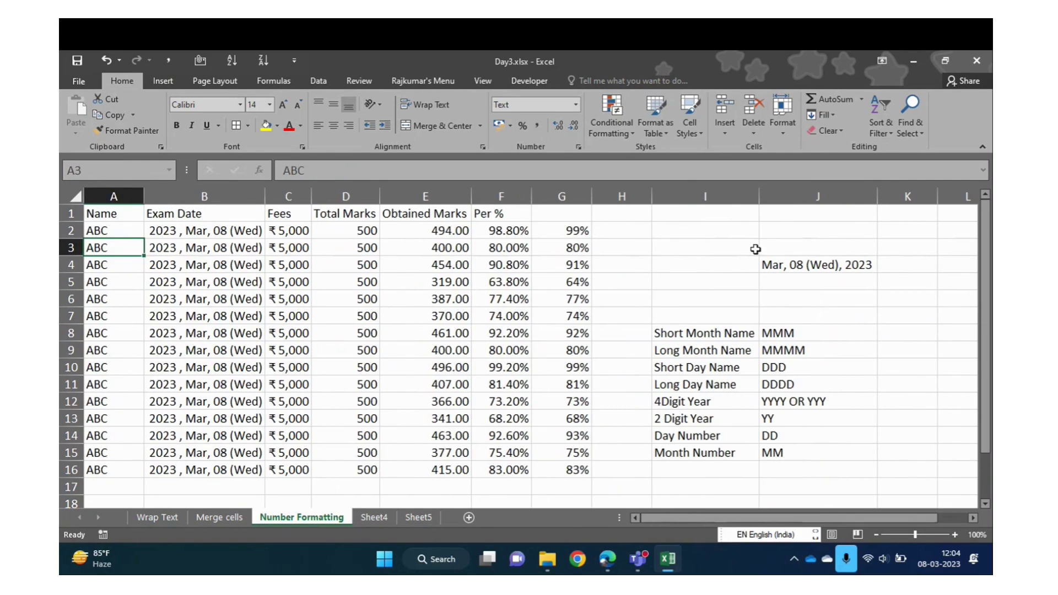
pyautogui.press('Right')
pyautogui.press('Right')
pyautogui.press('Right')
pyautogui.press('Right')
pyautogui.press('Right')
pyautogui.press('Right')
pyautogui.press('Right')
pyautogui.press('Right')
pyautogui.press('Right')
pyautogui.press('Right')
pyautogui.press('Right')
pyautogui.press('Right')
pyautogui.press('Right')
pyautogui.press('Right')
pyautogui.press('Right')
pyautogui.press('Right')
pyautogui.press('Right')
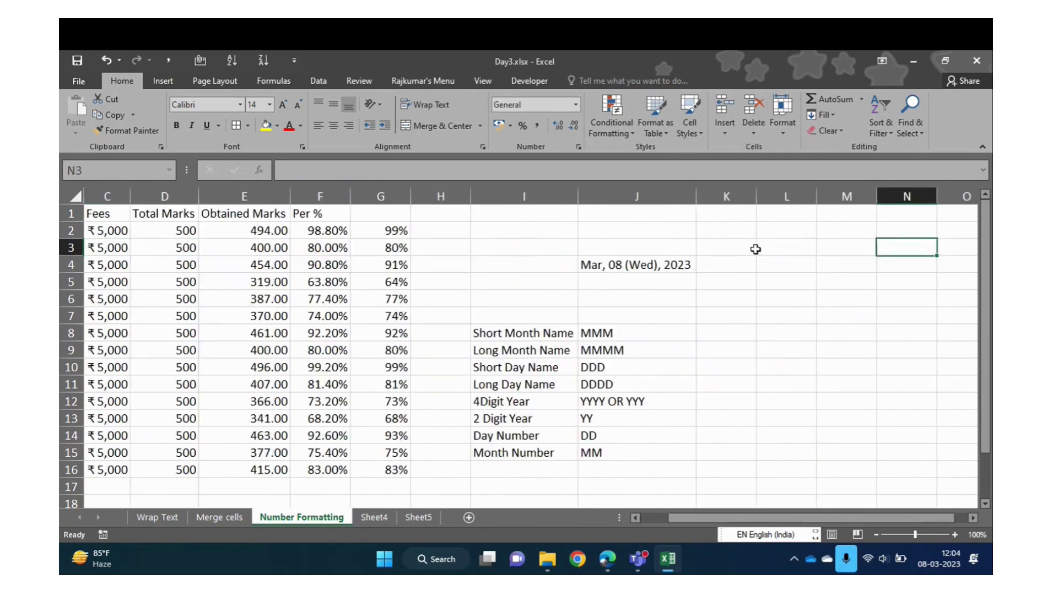
pyautogui.press('Left')
pyautogui.press('Left')
pyautogui.press('Left')
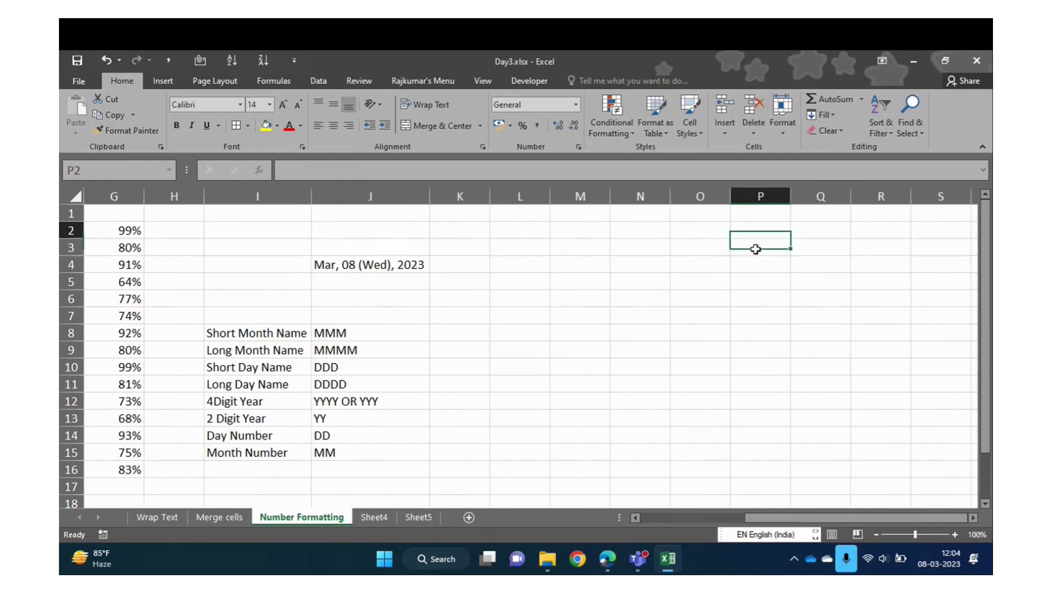
# Enter a trial 'Mobile' heading in O2 and a ten-digit mobile number in O3
pyautogui.write('77022')
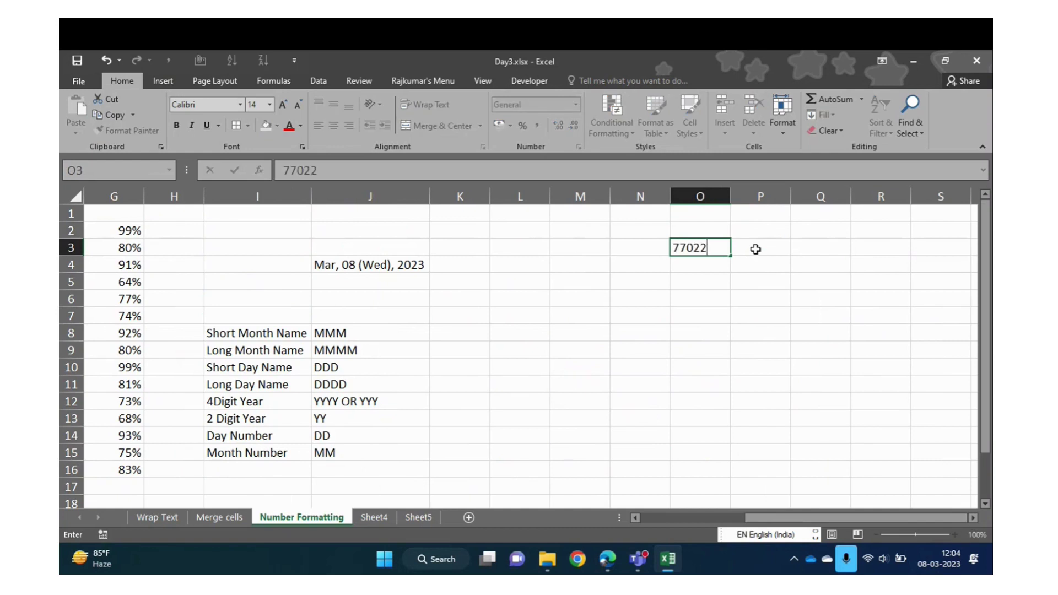
pyautogui.press('Escape')
pyautogui.press('Up')
pyautogui.press('Down')
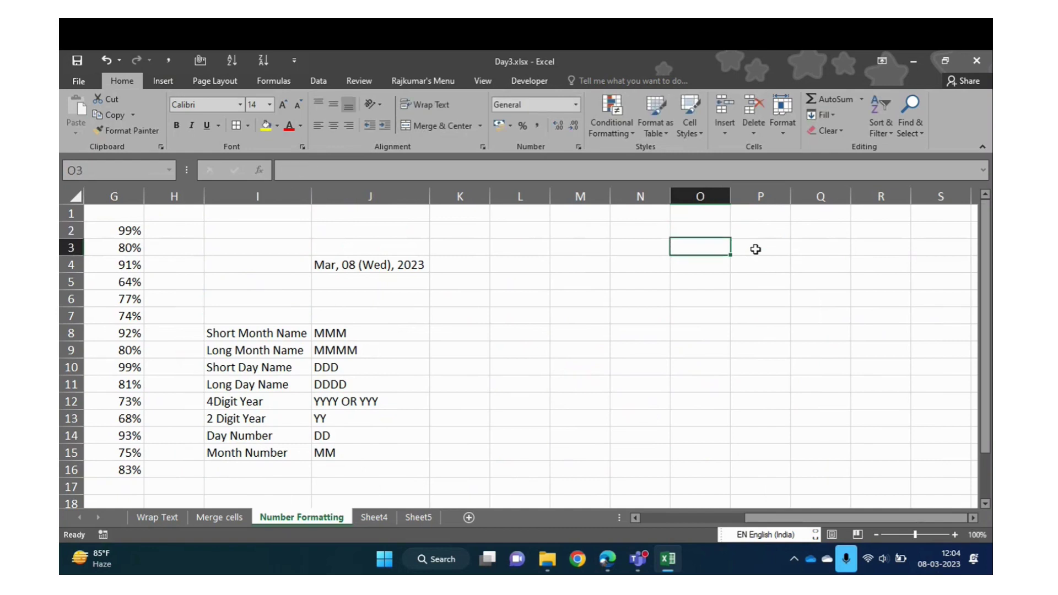
pyautogui.hotkey('shift', 'Up')
pyautogui.press('Down')
pyautogui.press('Up')
pyautogui.write('77')
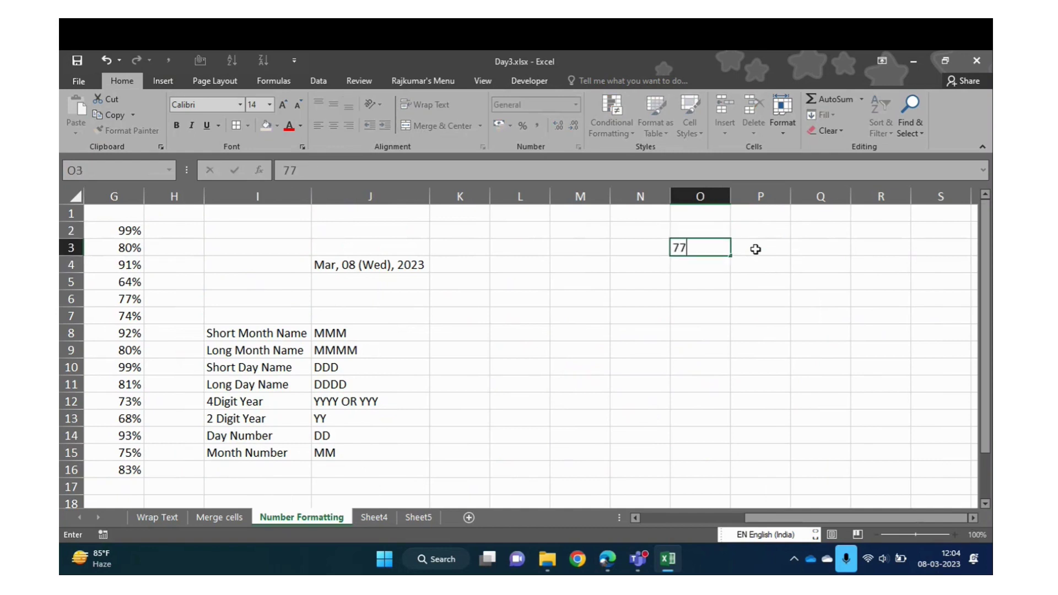
pyautogui.press('Escape')
pyautogui.press('Up')
pyautogui.write('M')
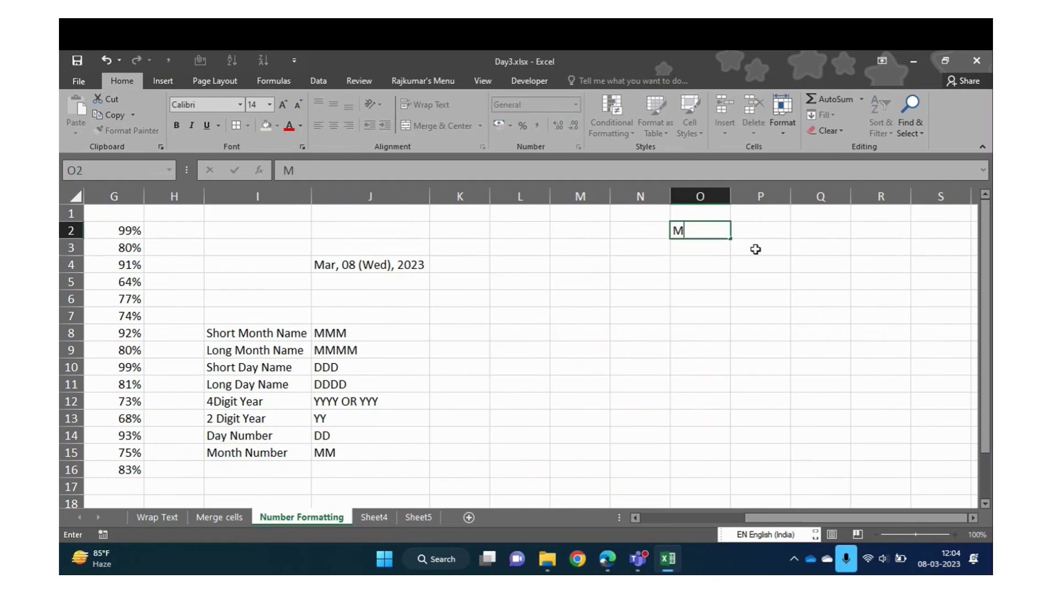
pyautogui.write('obile')
pyautogui.press('Return')
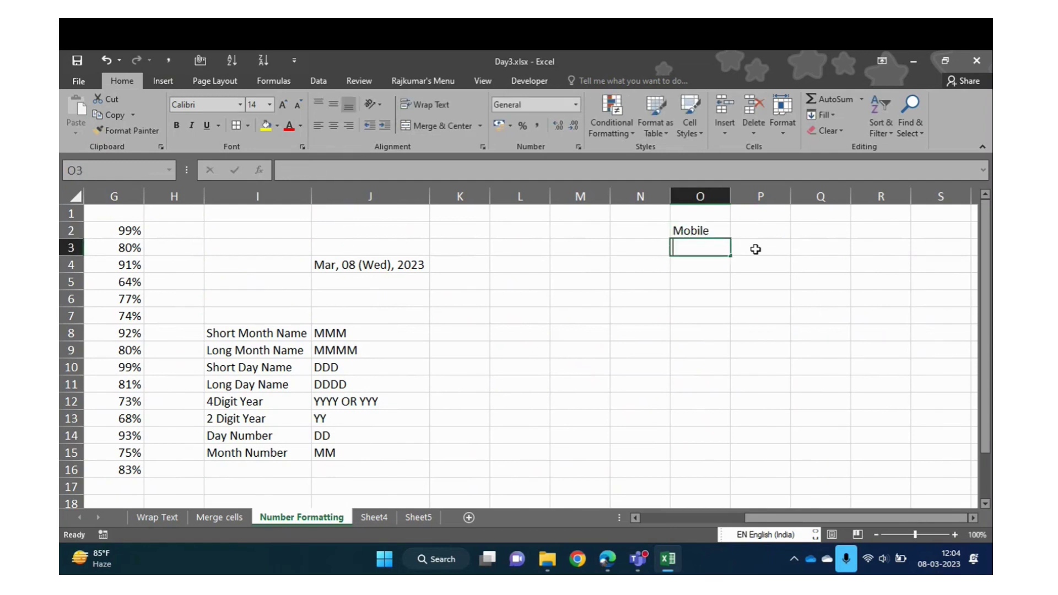
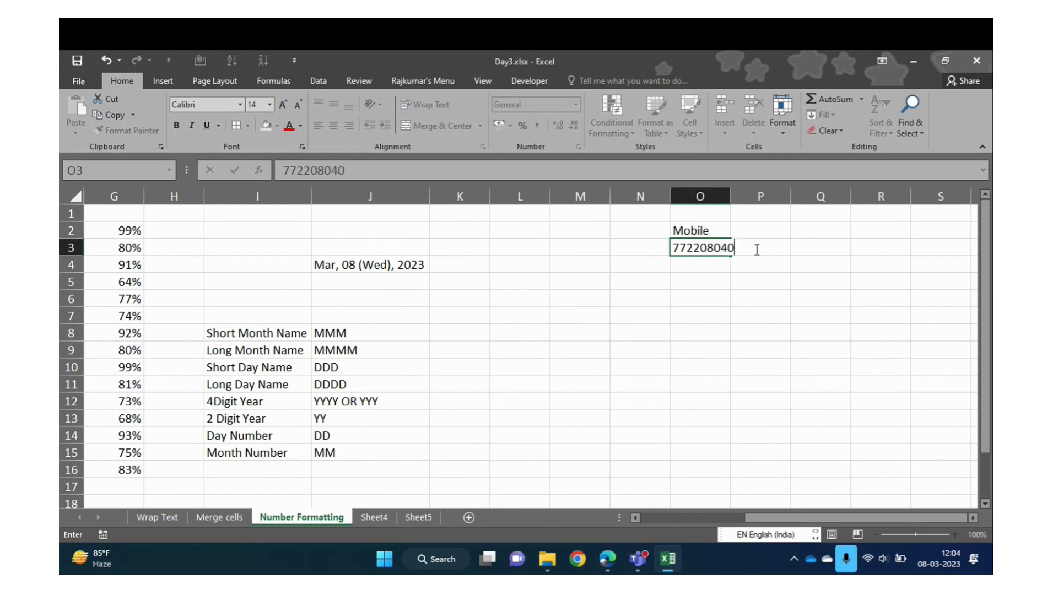
pyautogui.hotkey('ctrl', 'Return')
# Prefix the O3 number with (+91) and autofit column O
pyautogui.press('Up')
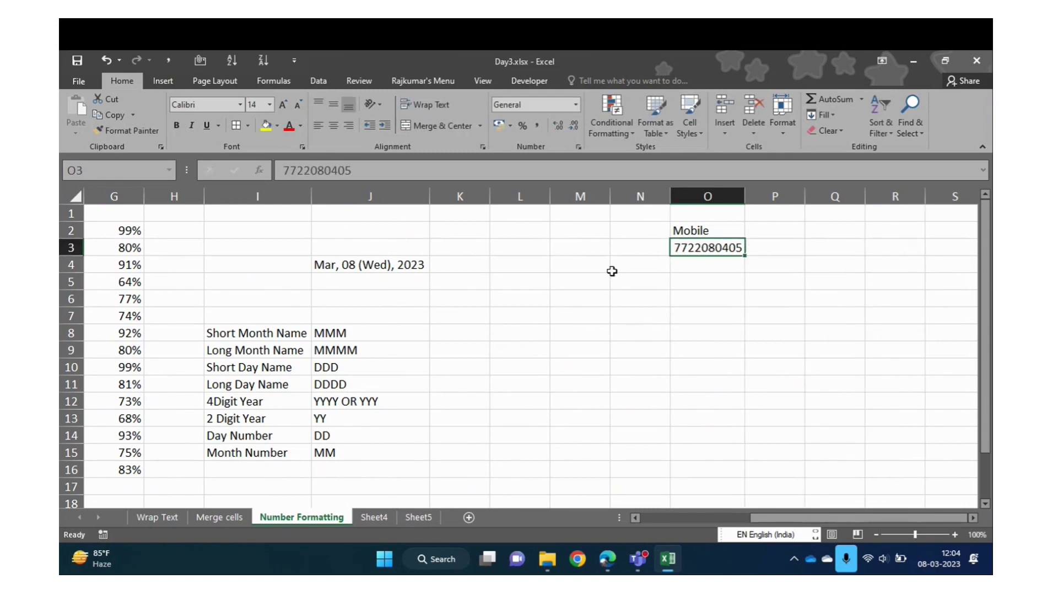
pyautogui.click(285, 171)
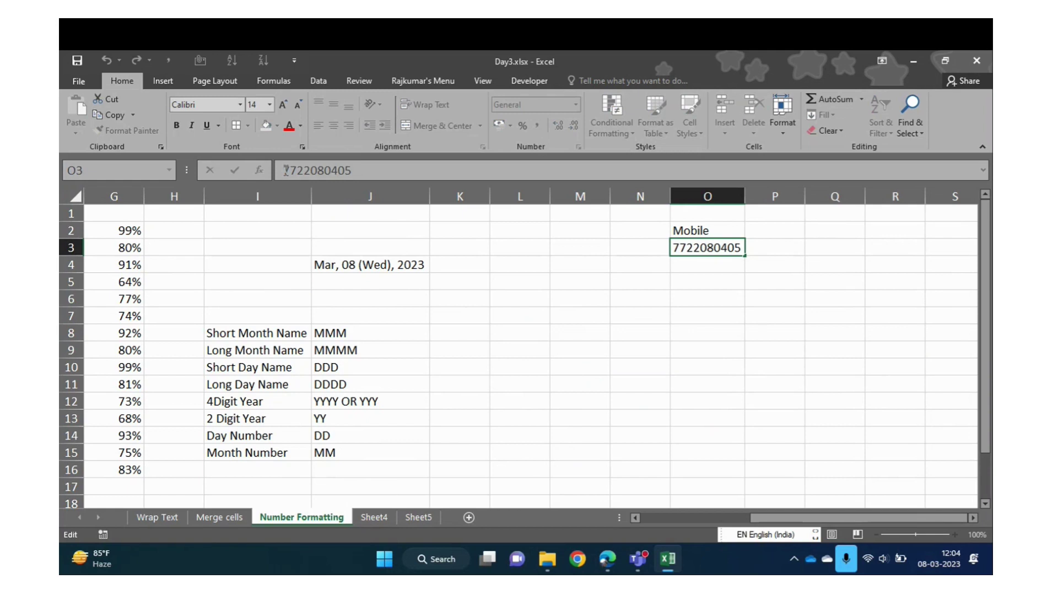
pyautogui.write('(+')
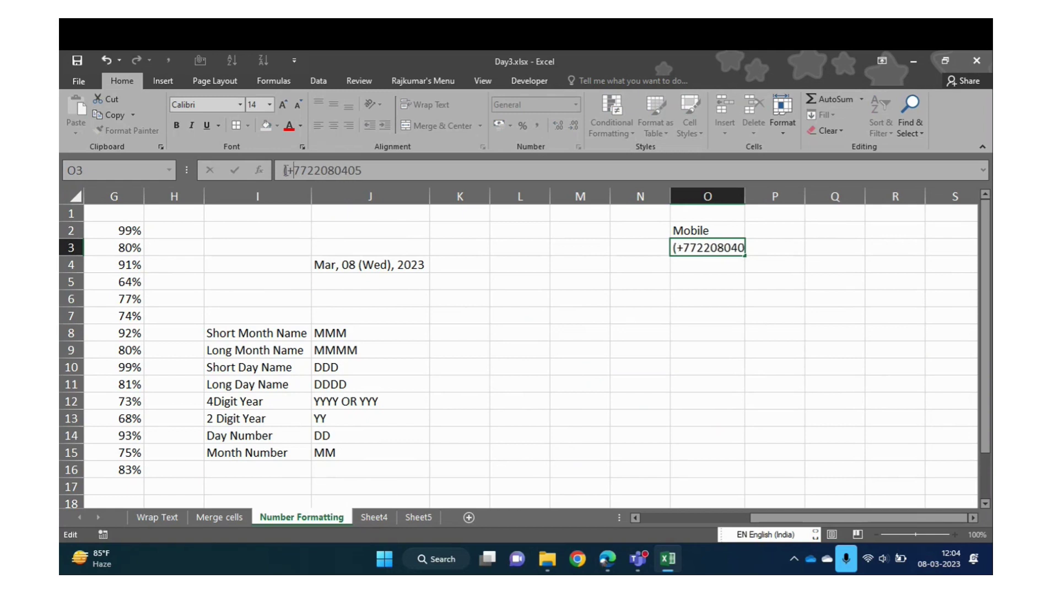
pyautogui.write('91)')
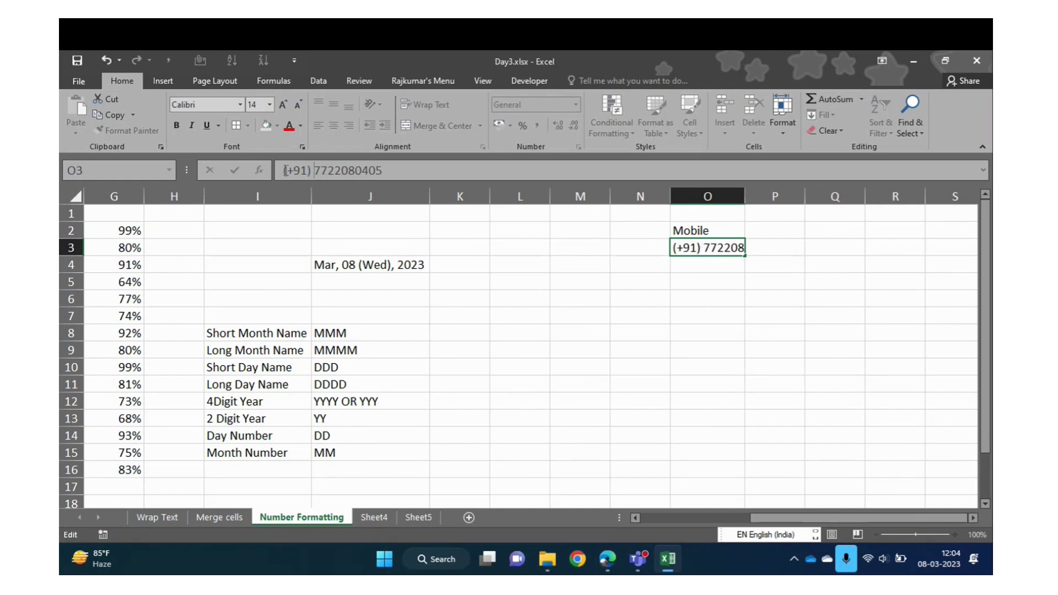
pyautogui.press('Return')
pyautogui.press('Up')
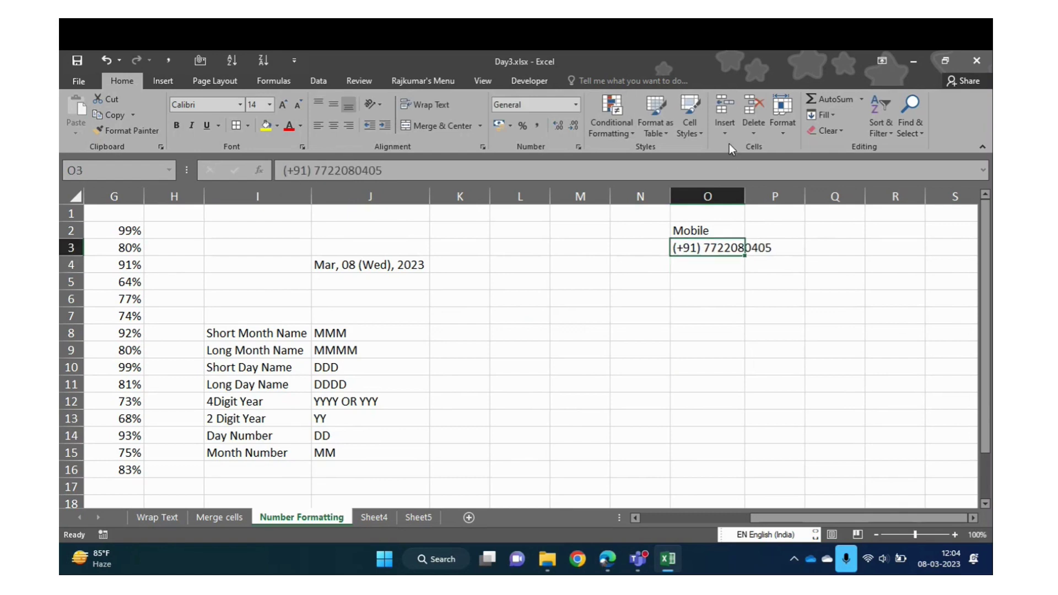
pyautogui.doubleClick(744, 197)
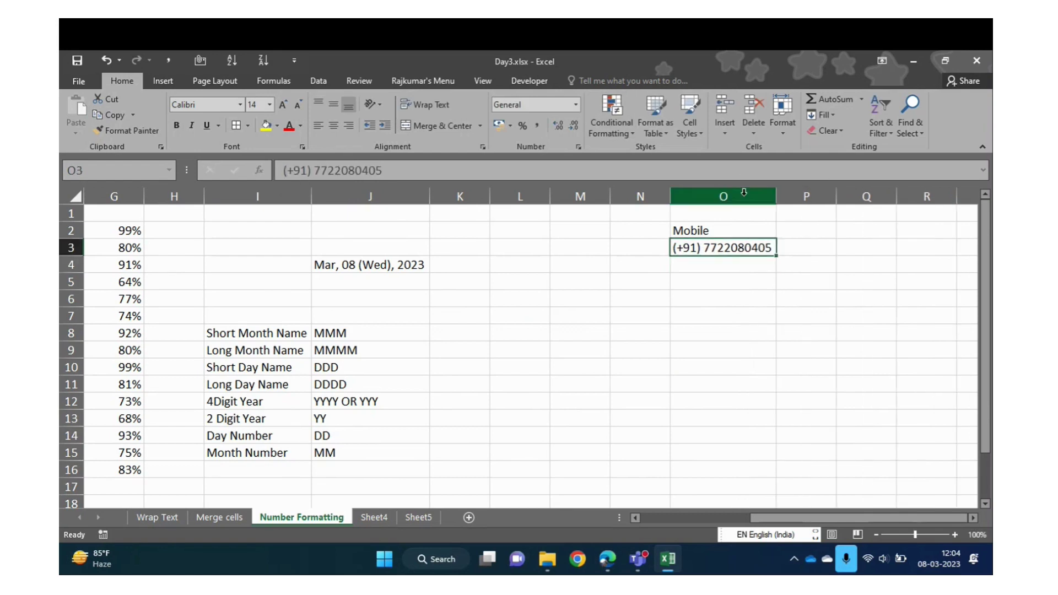
# Clear the trial Mobile heading and number from O2:O3
pyautogui.press('Up')
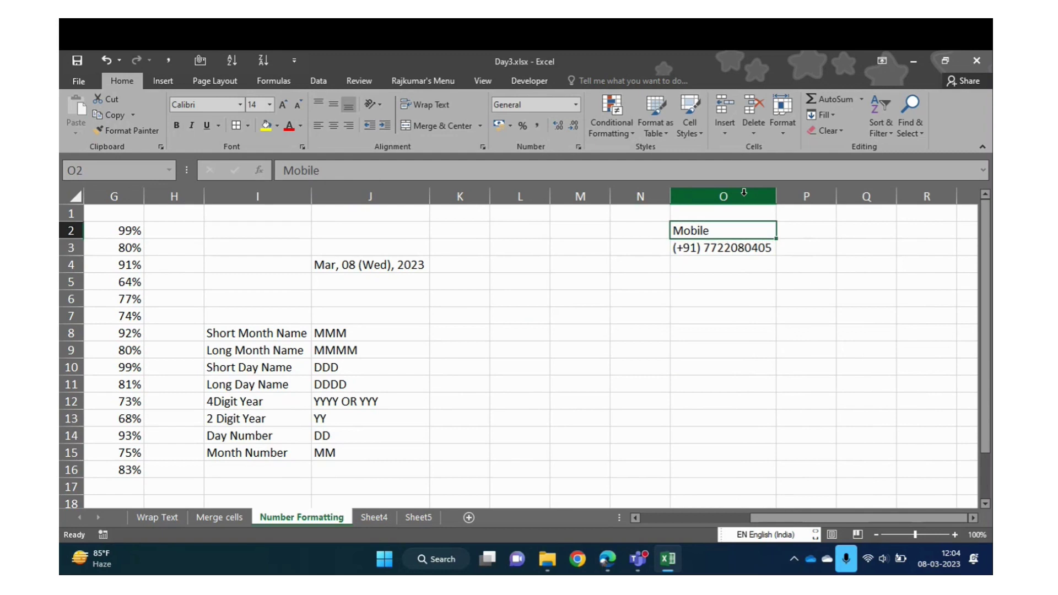
pyautogui.hotkey('shift', 'Down')
pyautogui.press('Delete')
pyautogui.press('Up')
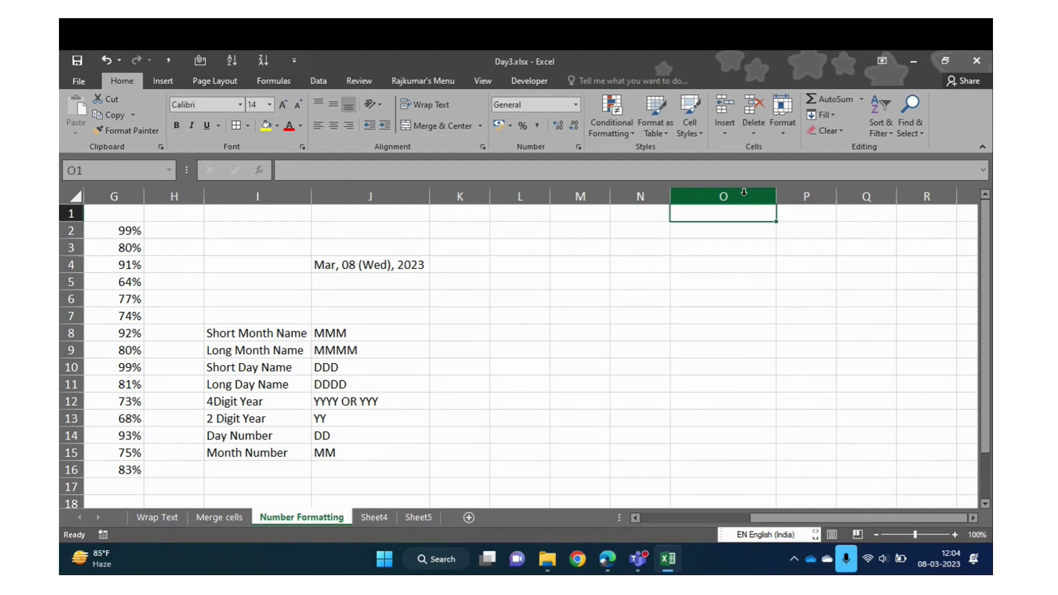
# Insert a blank column in front of the Fees column
pyautogui.write('M')
pyautogui.press('Escape')
pyautogui.hotkey('ctrl', 'Left')
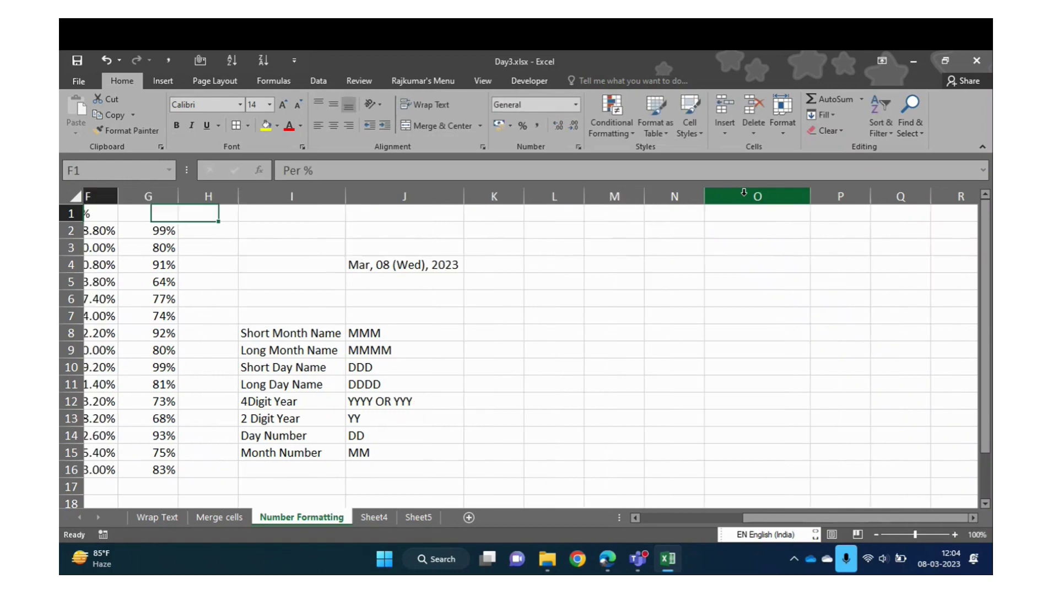
pyautogui.hotkey('ctrl', 'Left')
pyautogui.press('Right')
pyautogui.press('Right')
pyautogui.hotkey('ctrl', 'space')
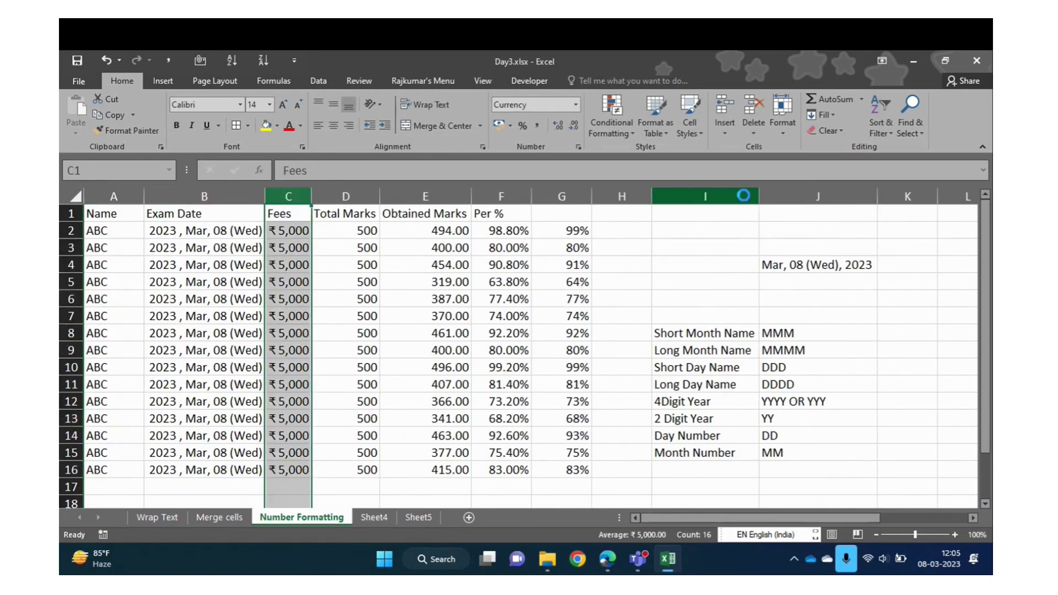
pyautogui.hotkey('ctrl', 'shift', '+')
# Head the new column 'Mobile Number' and select the whole column
pyautogui.press('Up')
pyautogui.write('Mobi')
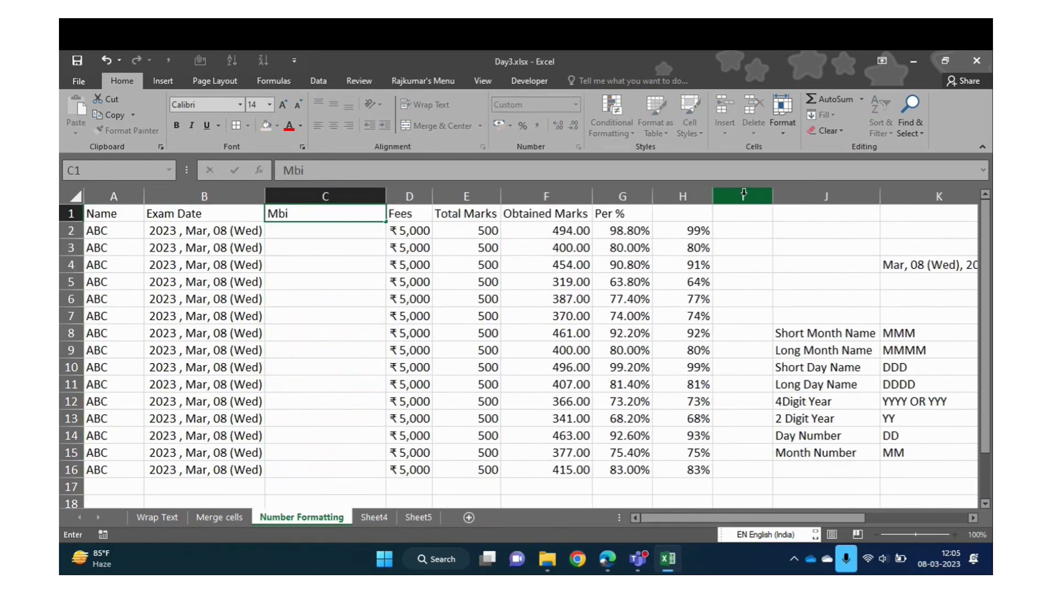
pyautogui.press('BackSpace')
pyautogui.press('BackSpace')
pyautogui.write('obile Number')
pyautogui.press('Return')
pyautogui.hotkey('ctrl', 'space')
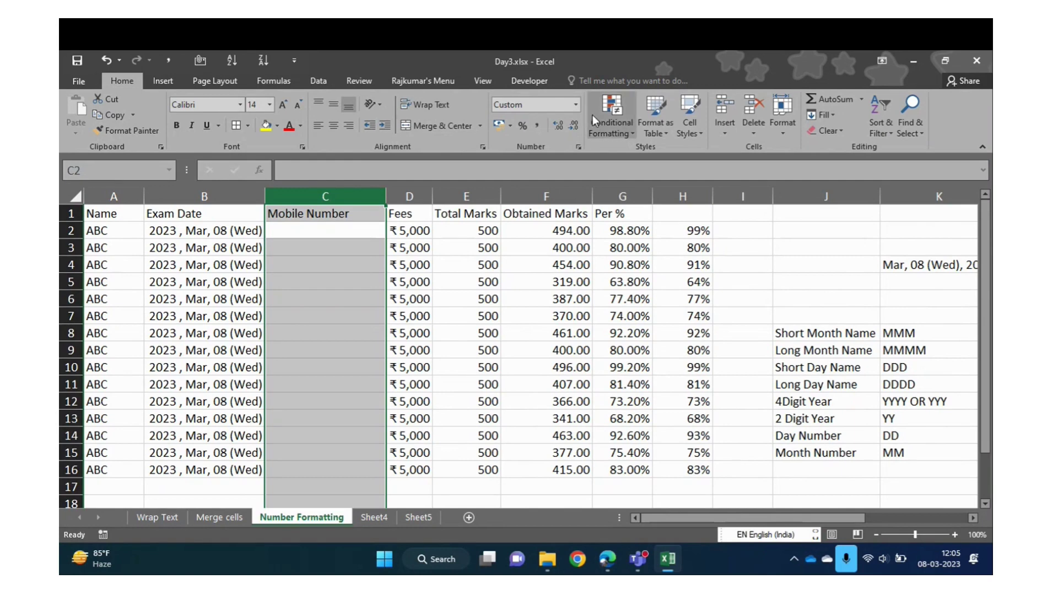
pyautogui.click(577, 104)
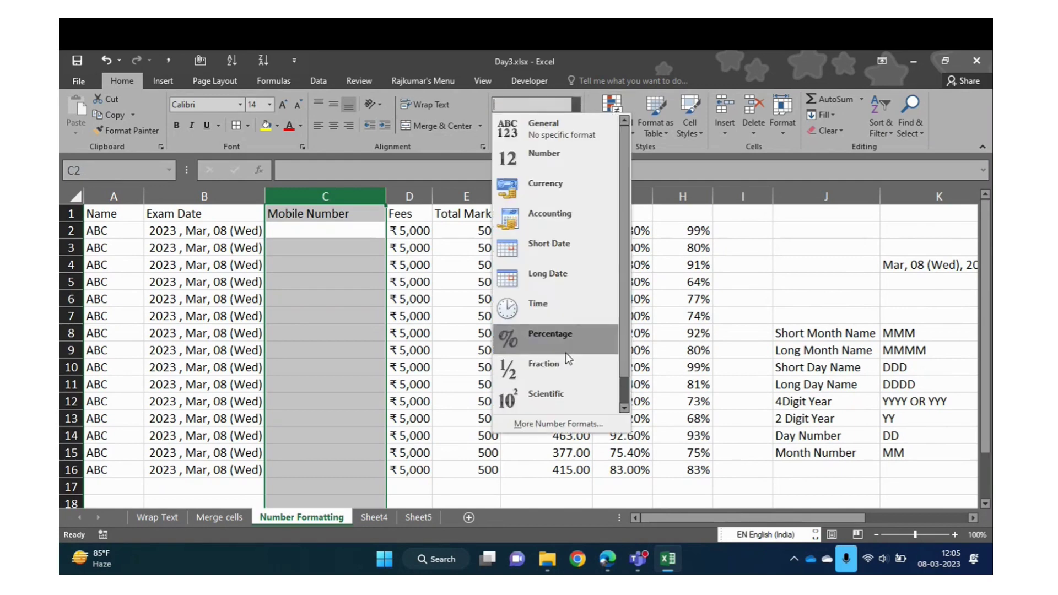
pyautogui.click(553, 424)
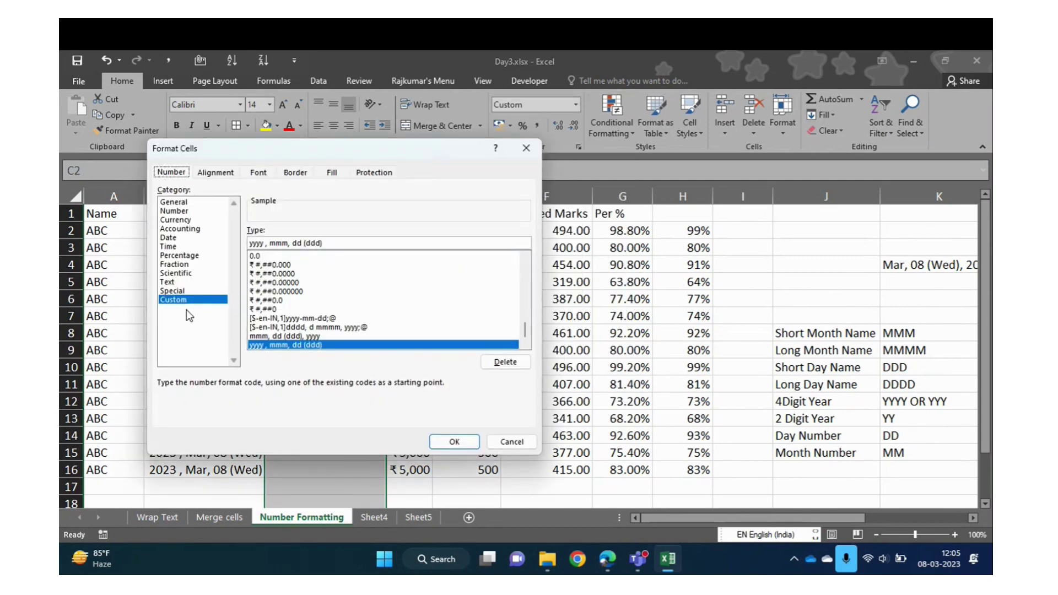
pyautogui.click(251, 242)
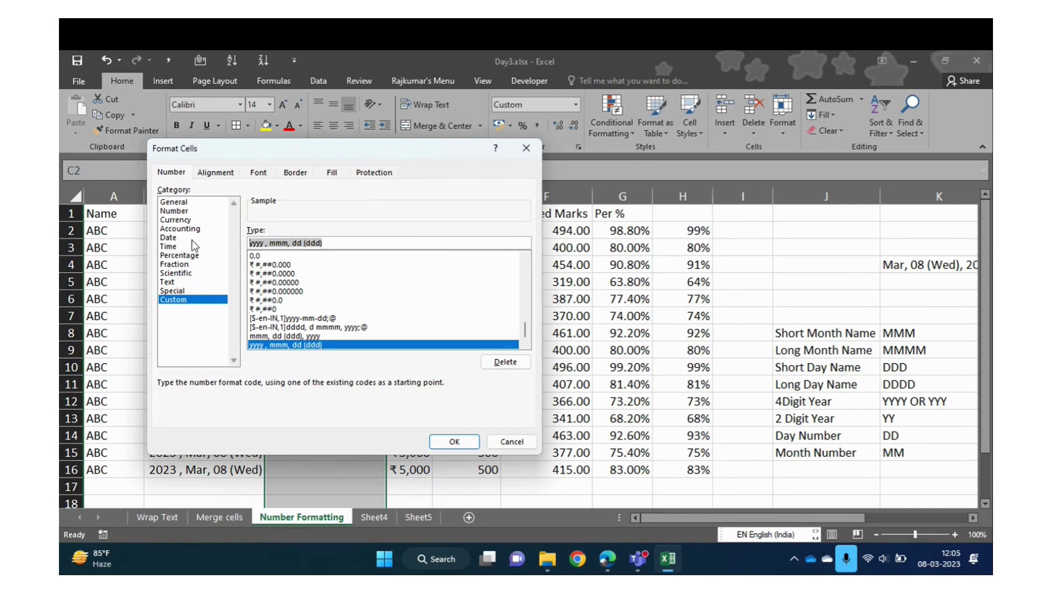
pyautogui.press('BackSpace')
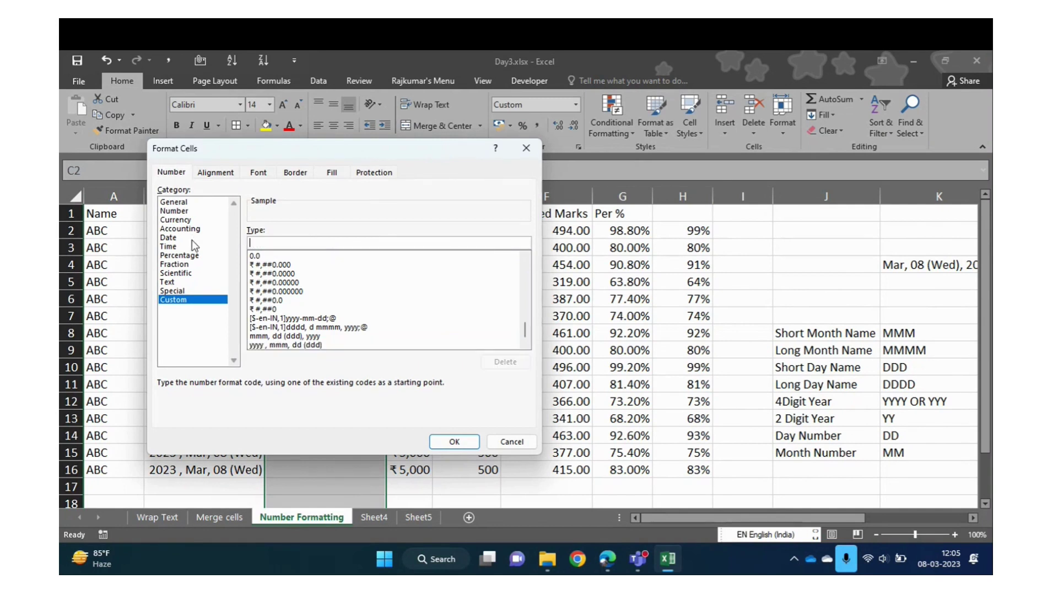
pyautogui.write('[')
pyautogui.write('+91)')
pyautogui.write('00000')
pyautogui.write(' 00000')
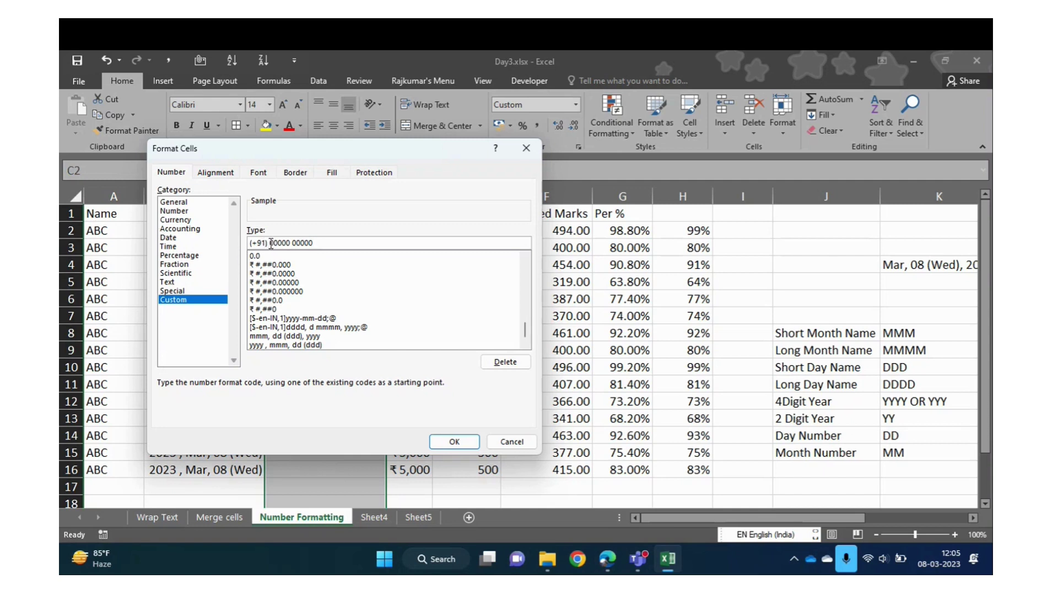
pyautogui.moveTo(271, 243); pyautogui.dragTo(313, 244)
pyautogui.click(446, 442)
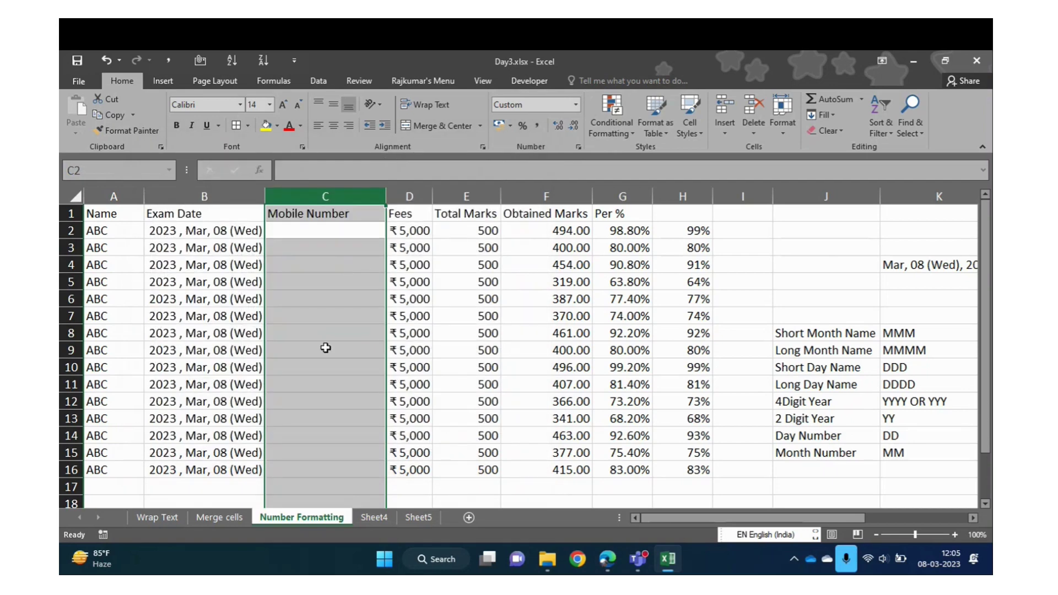
# Enter two ten-digit mobile numbers in C4 and C5
pyautogui.click(326, 260)
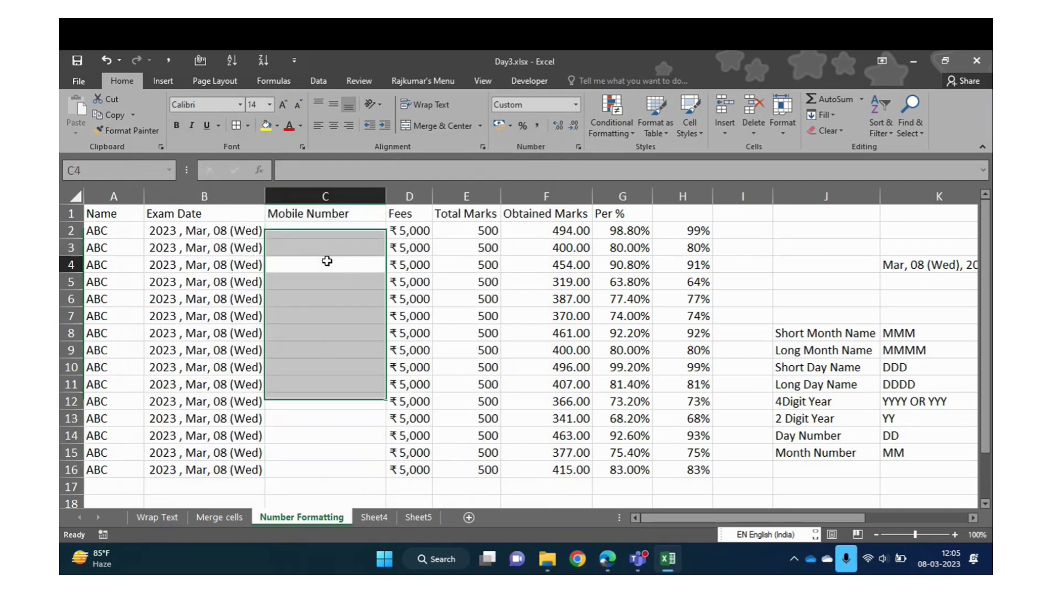
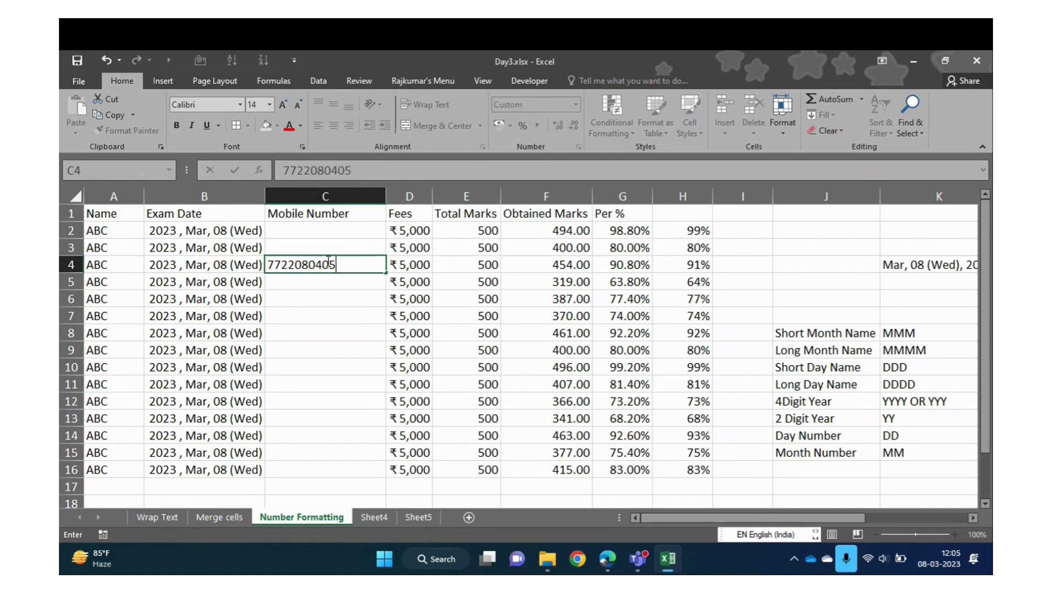
pyautogui.press('Return')
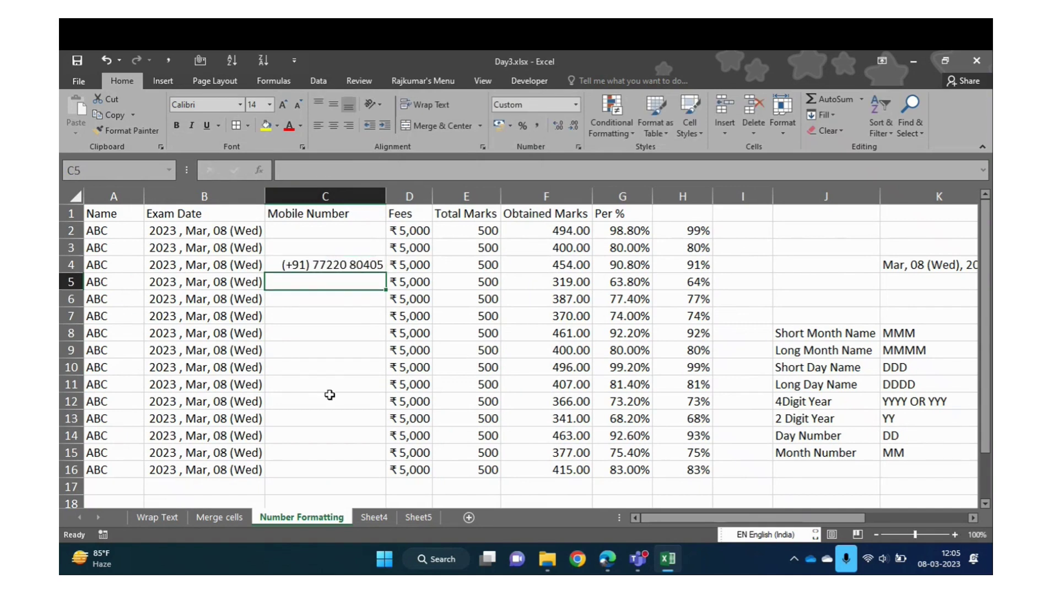
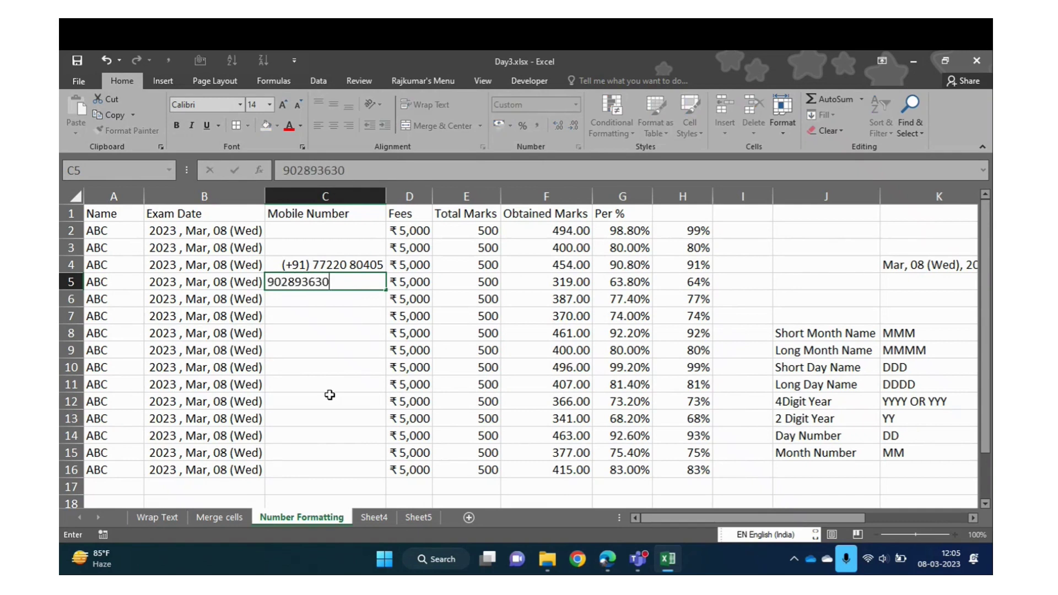
pyautogui.press('Return')
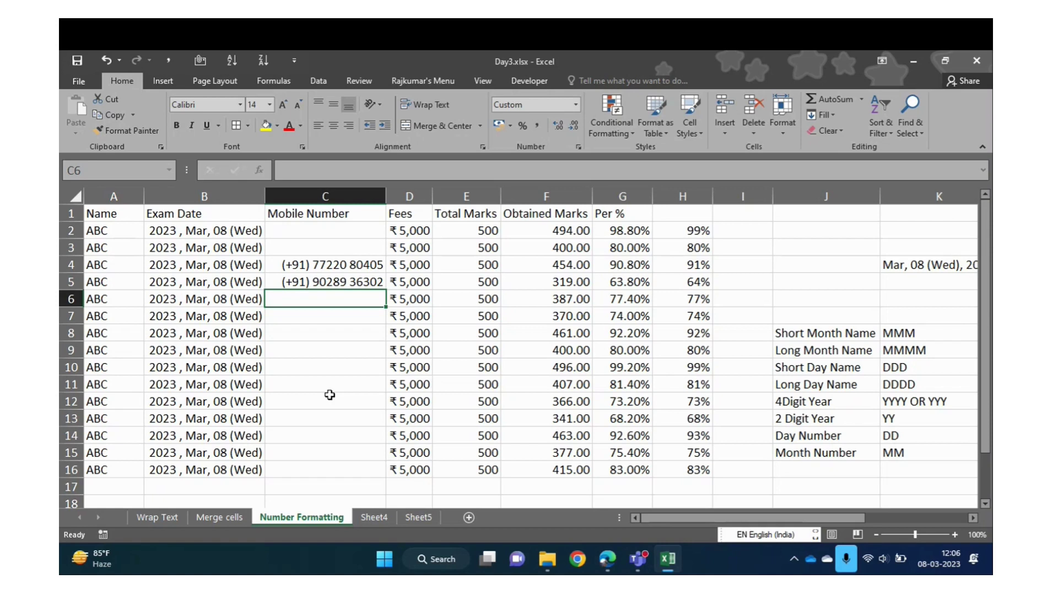
# Select column C, which holds the Mobile Number entries
pyautogui.click(337, 194)
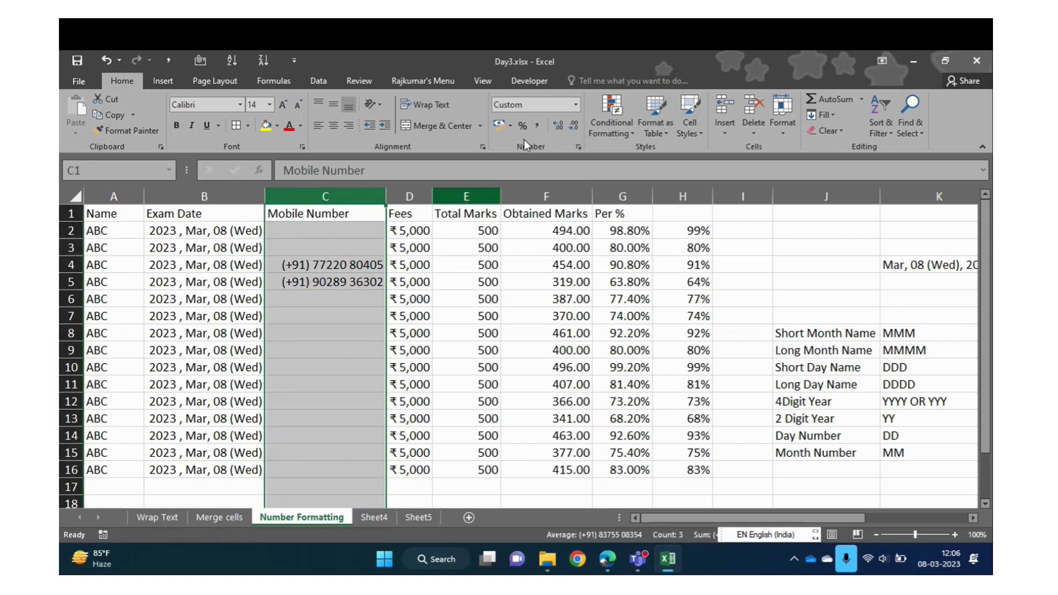
pyautogui.click(576, 105)
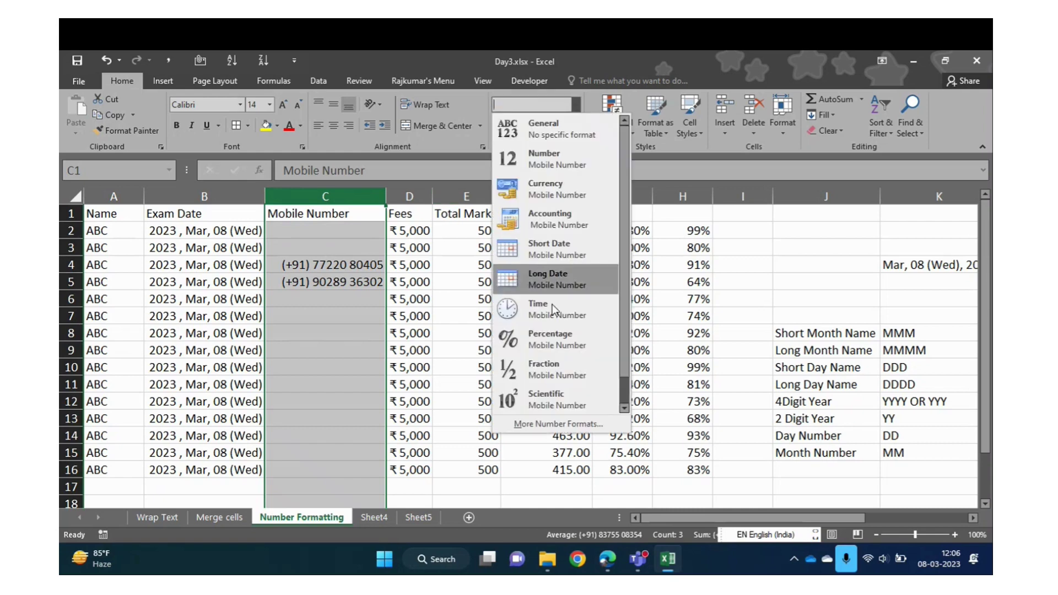
pyautogui.click(551, 422)
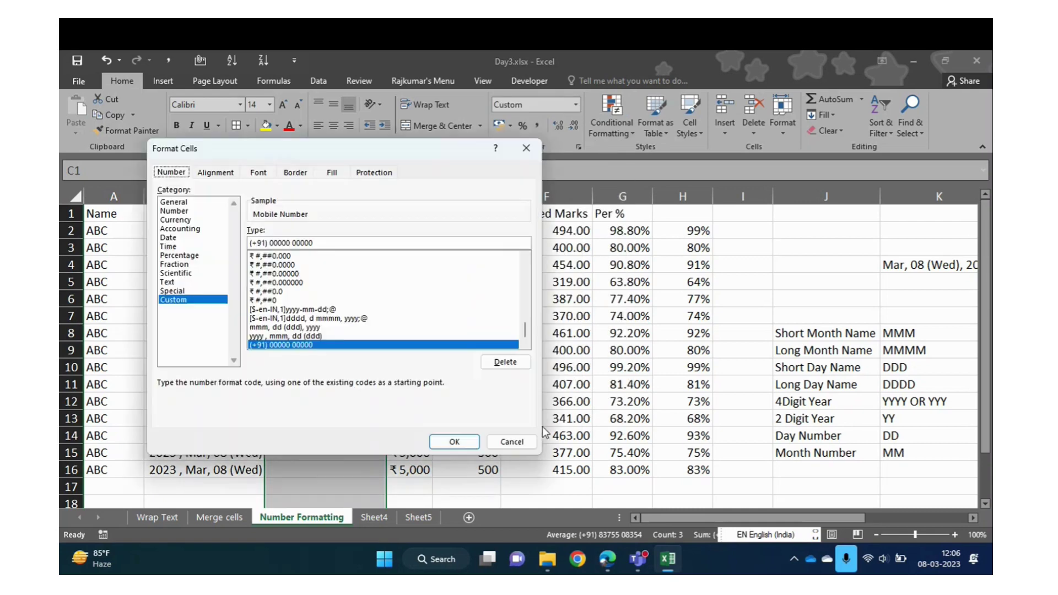
pyautogui.click(297, 243)
pyautogui.click(298, 243)
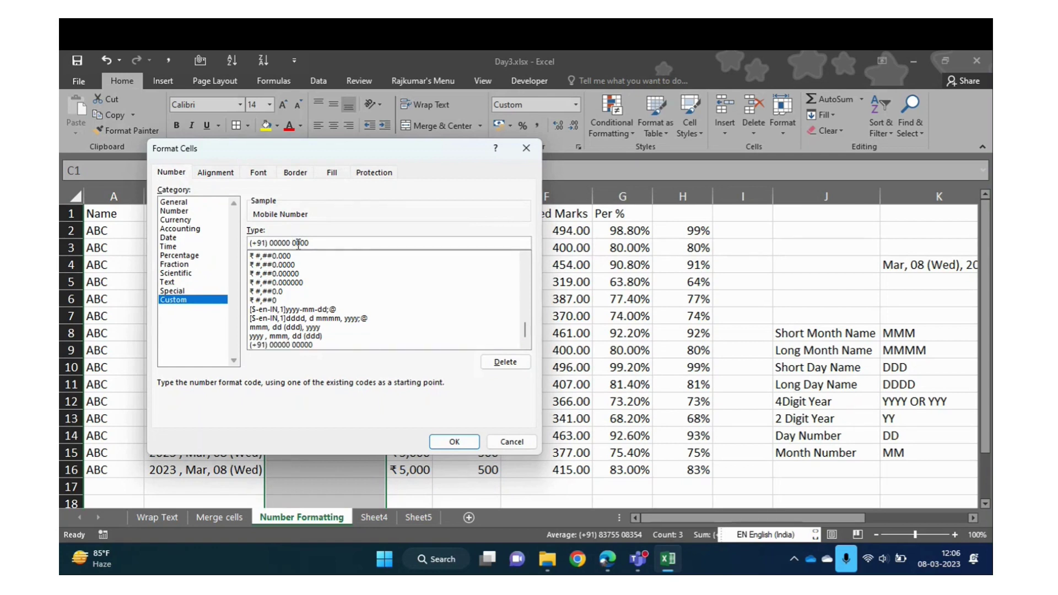
pyautogui.press('BackSpace')
pyautogui.press('BackSpace')
pyautogui.moveTo(281, 243); pyautogui.dragTo(300, 241)
pyautogui.click(456, 442)
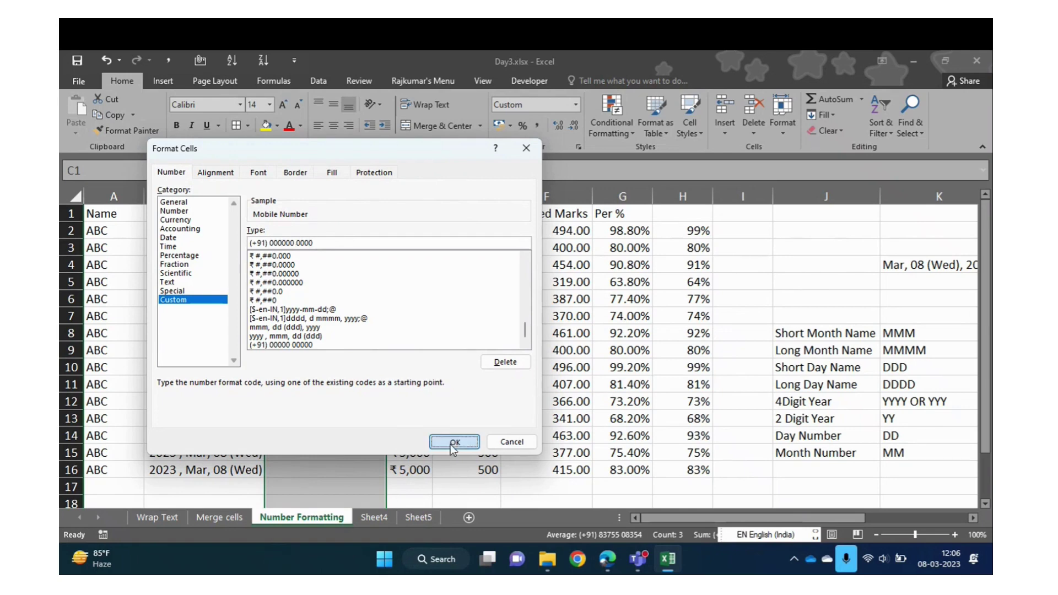
# Enter a third ten-digit mobile number in C6
pyautogui.click(336, 282)
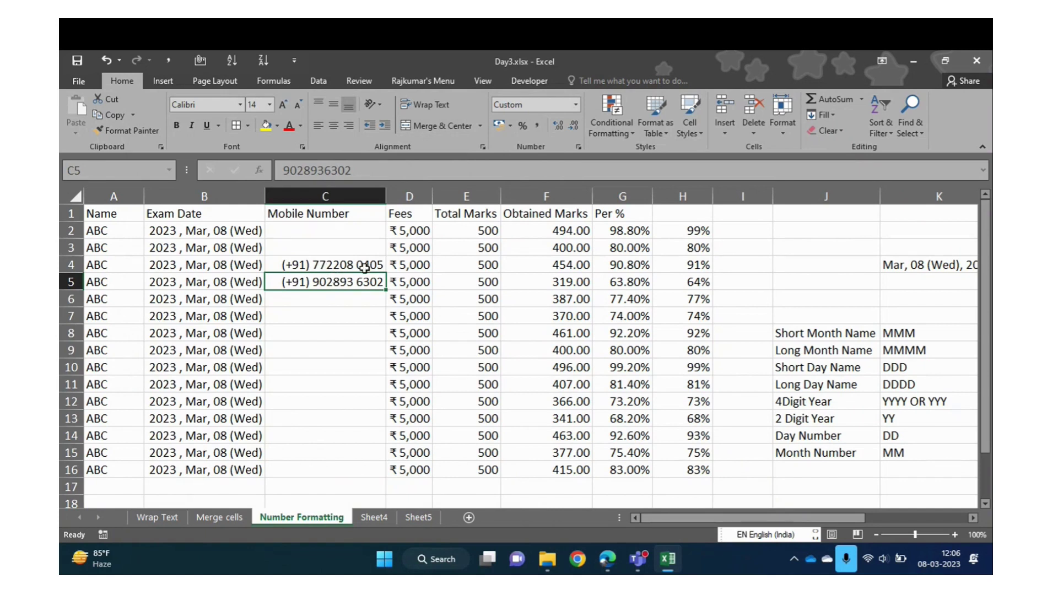
pyautogui.click(309, 303)
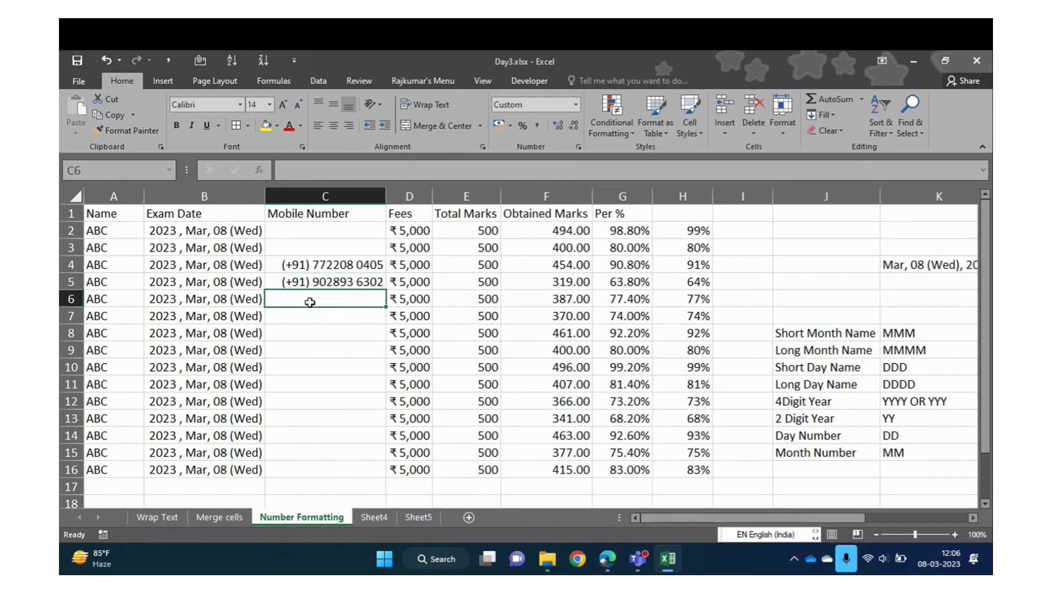
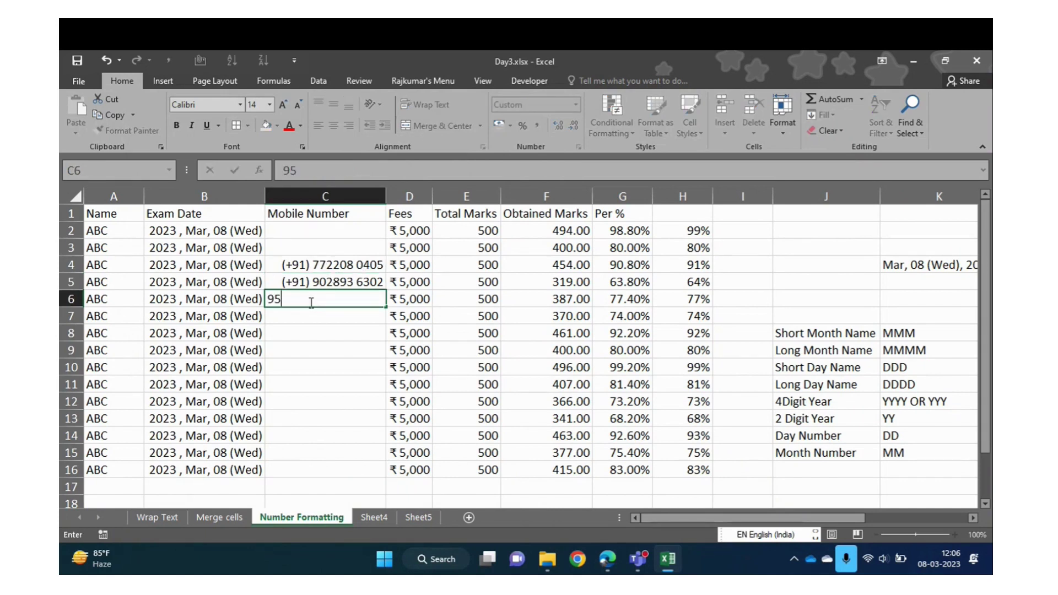
pyautogui.press('Return')
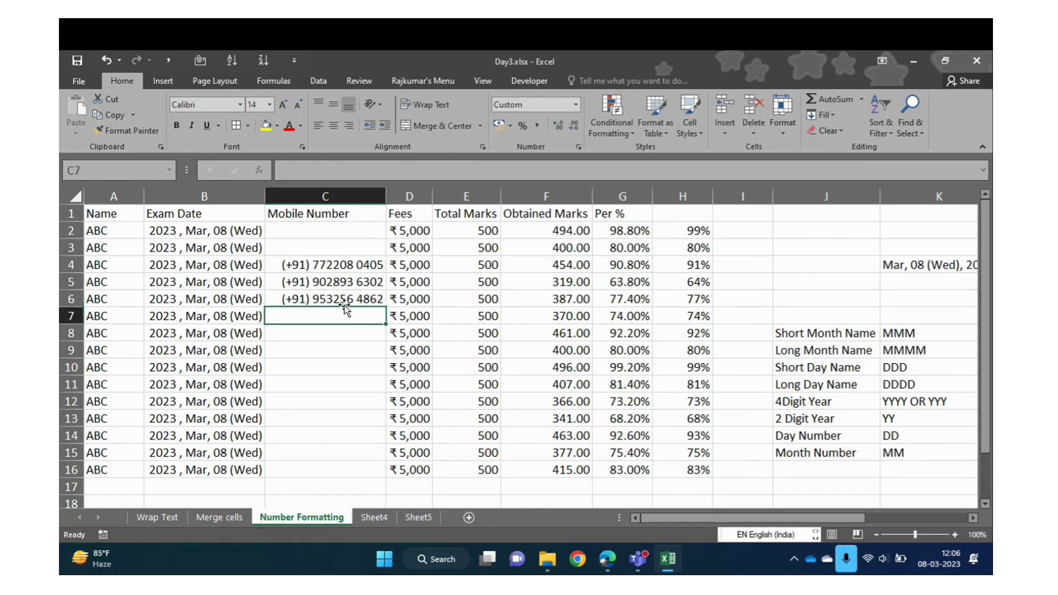
# Review the number format settings without changes, then reselect the whole Mobile Number column
pyautogui.click(351, 331)
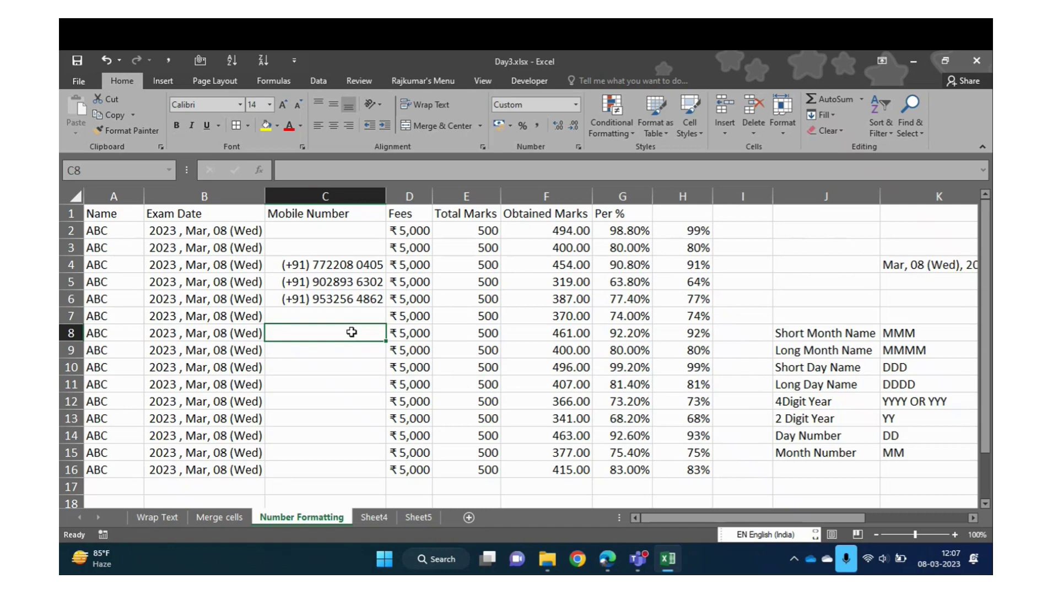
pyautogui.click(576, 104)
pyautogui.click(558, 424)
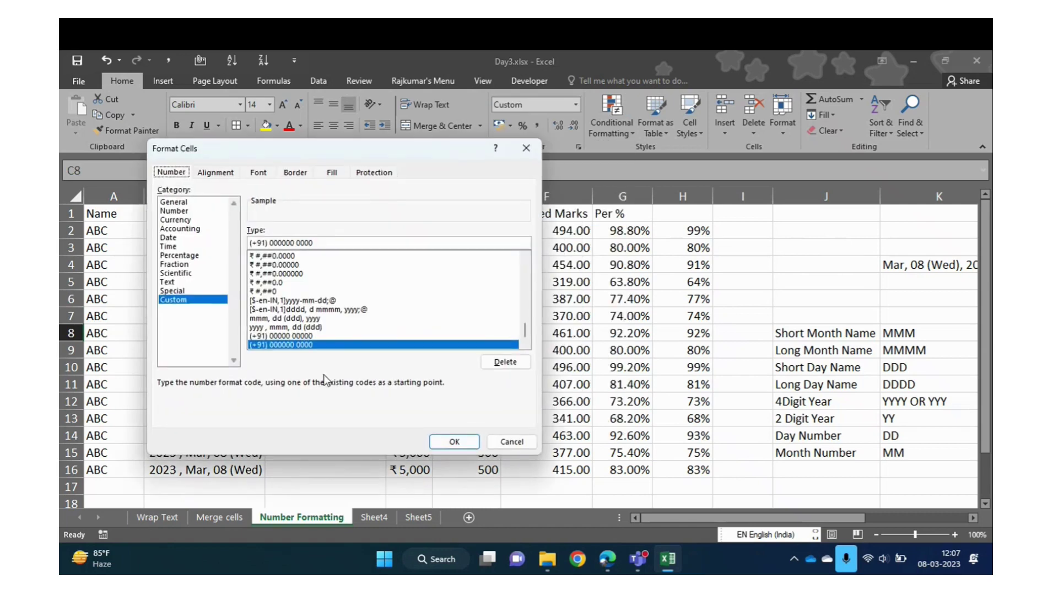
pyautogui.click(517, 443)
pyautogui.click(426, 353)
pyautogui.press('Left')
pyautogui.press('Left')
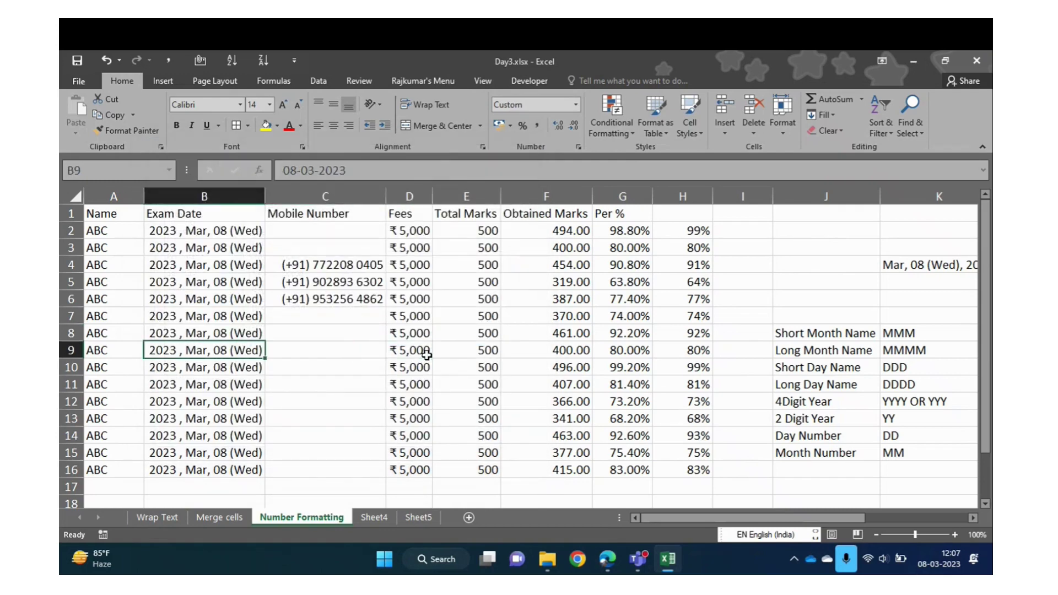
pyautogui.press('Right')
pyautogui.press('Right')
pyautogui.press('Left')
pyautogui.press('Up')
pyautogui.press('Up')
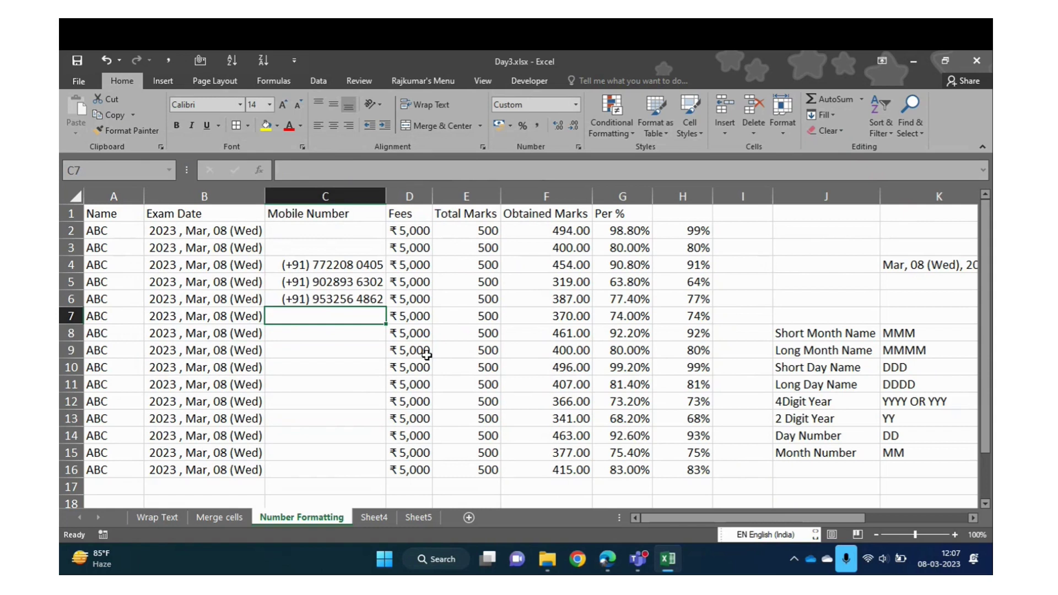
pyautogui.hotkey('ctrl', 'space')
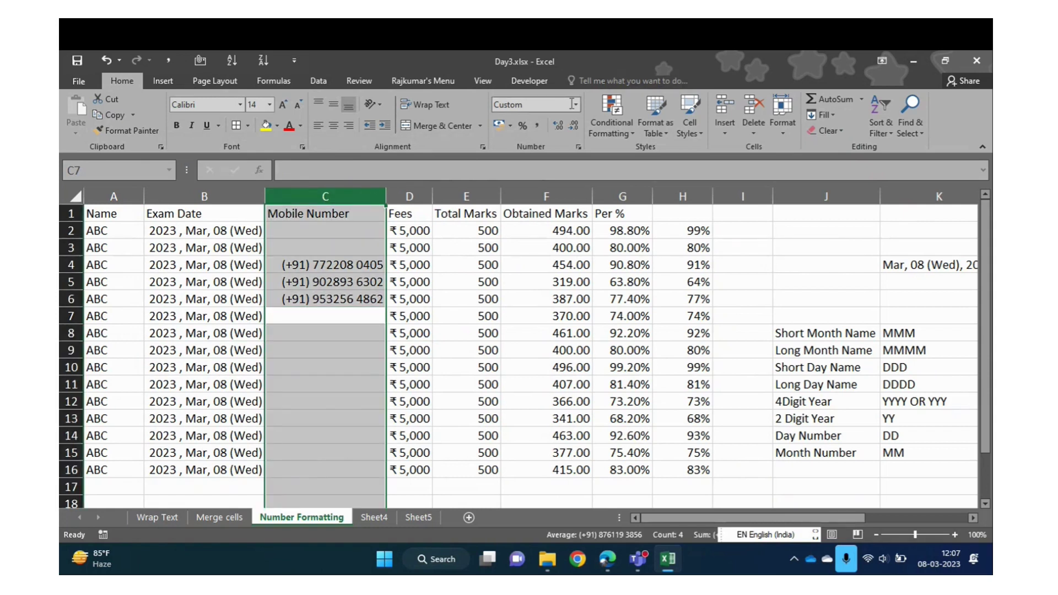
pyautogui.click(575, 105)
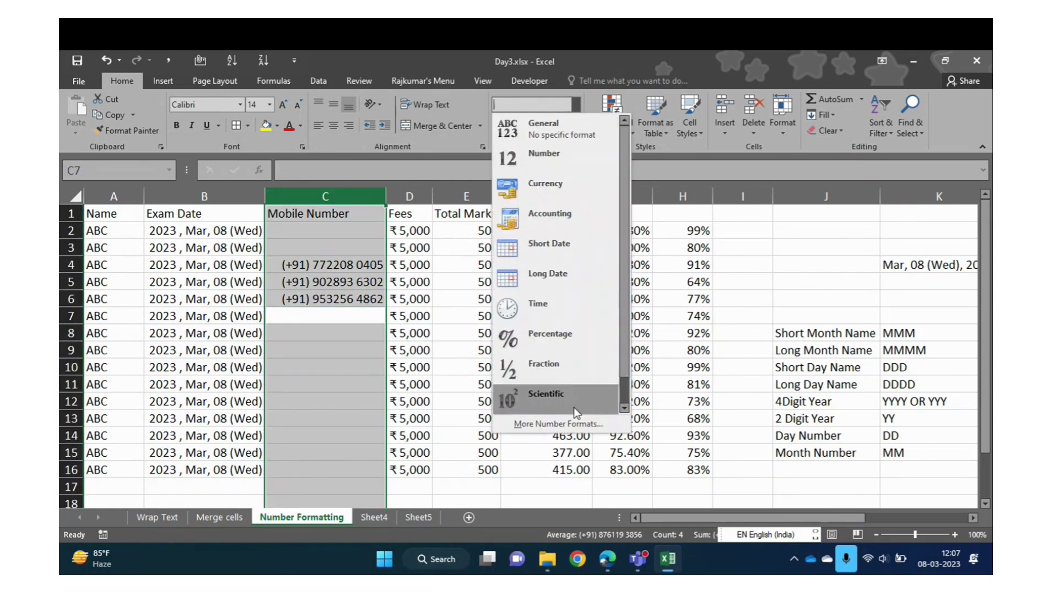
pyautogui.click(575, 423)
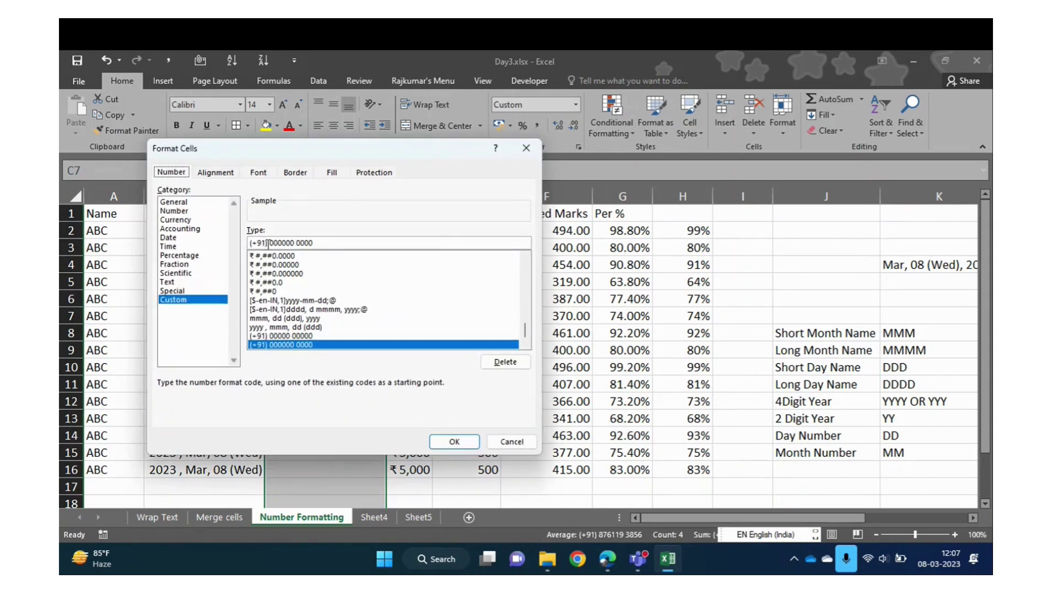
pyautogui.click(269, 243)
pyautogui.press('BackSpace')
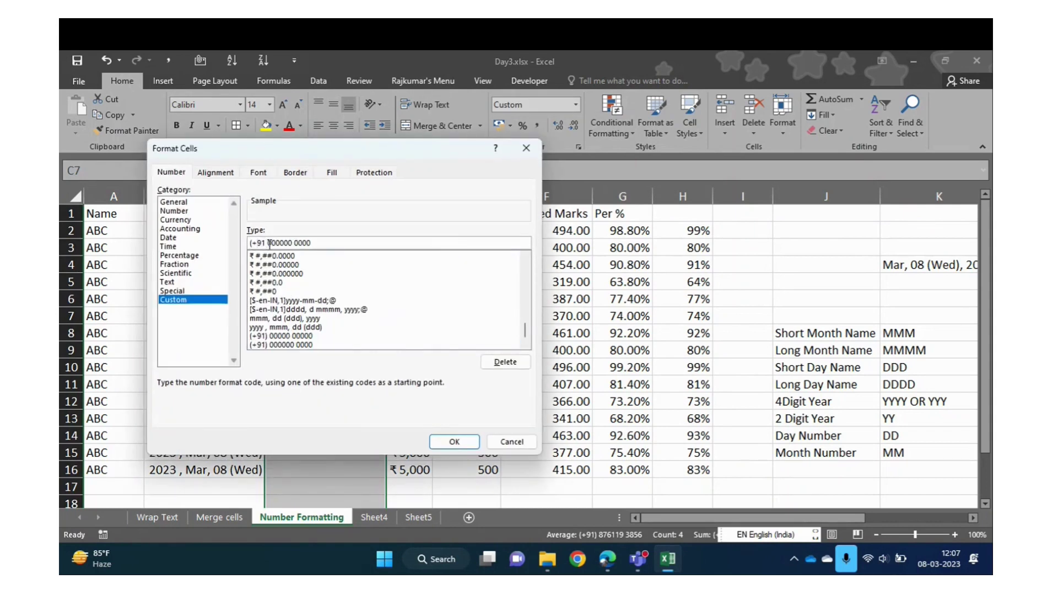
pyautogui.press('BackSpace')
pyautogui.click(294, 243)
pyautogui.press('BackSpace')
pyautogui.click(453, 442)
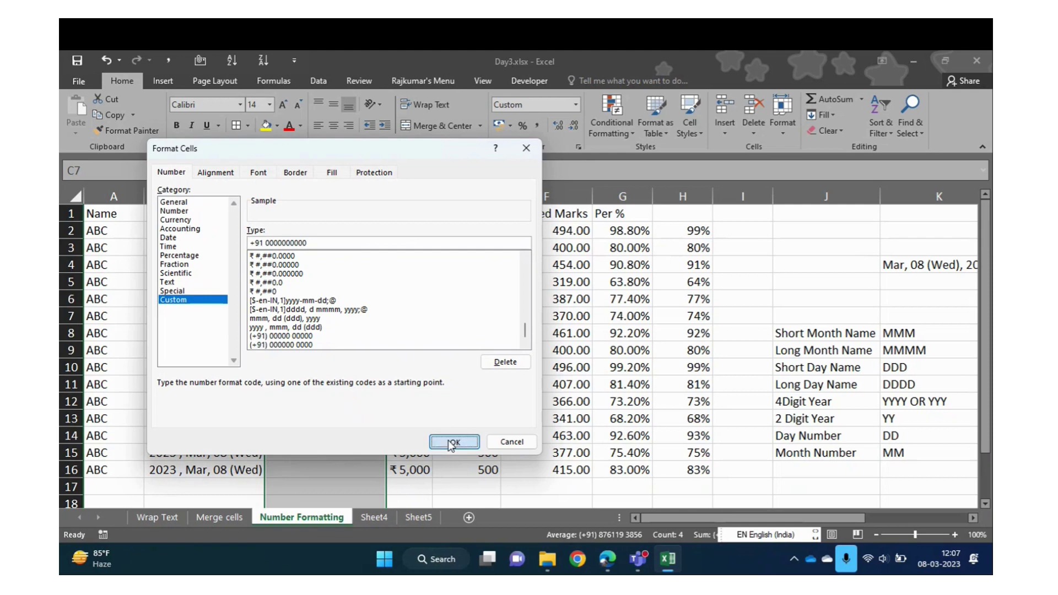
pyautogui.click(331, 347)
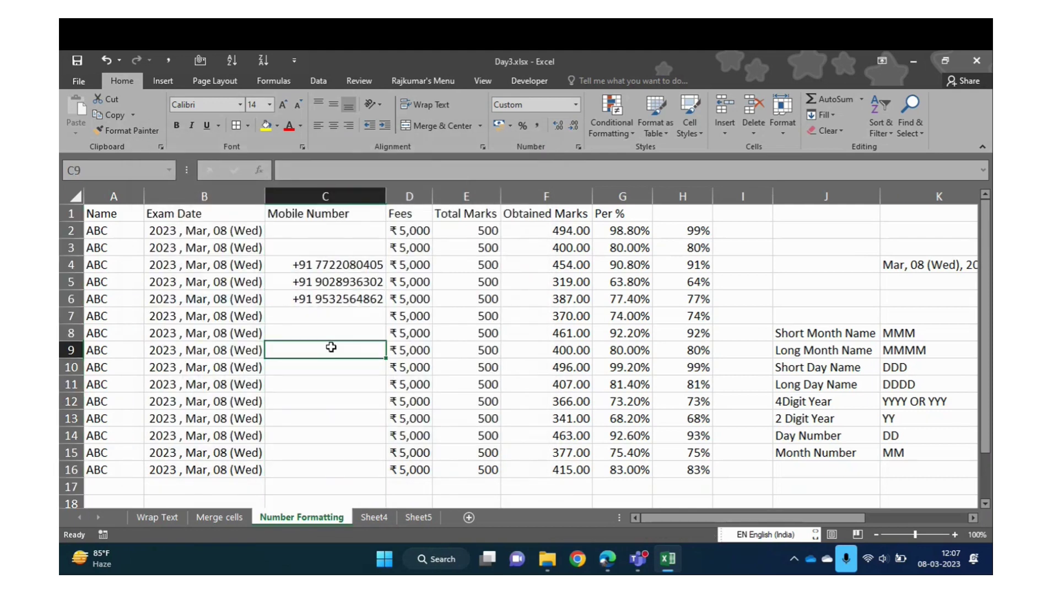
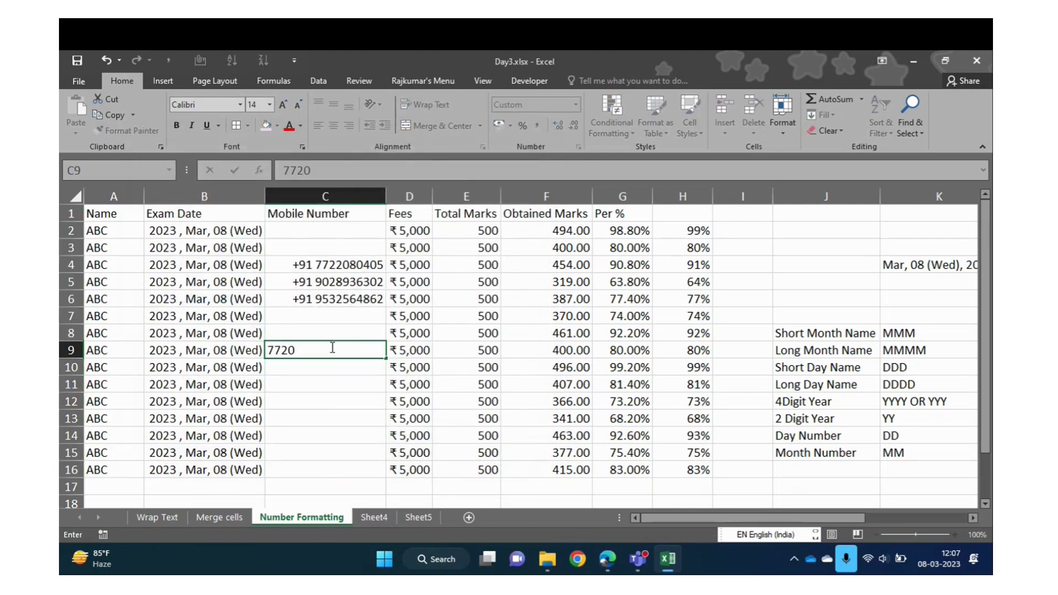
# Enter a fourth ten-digit mobile number in C9 and check its stored value
pyautogui.press('Return')
pyautogui.click(294, 349)
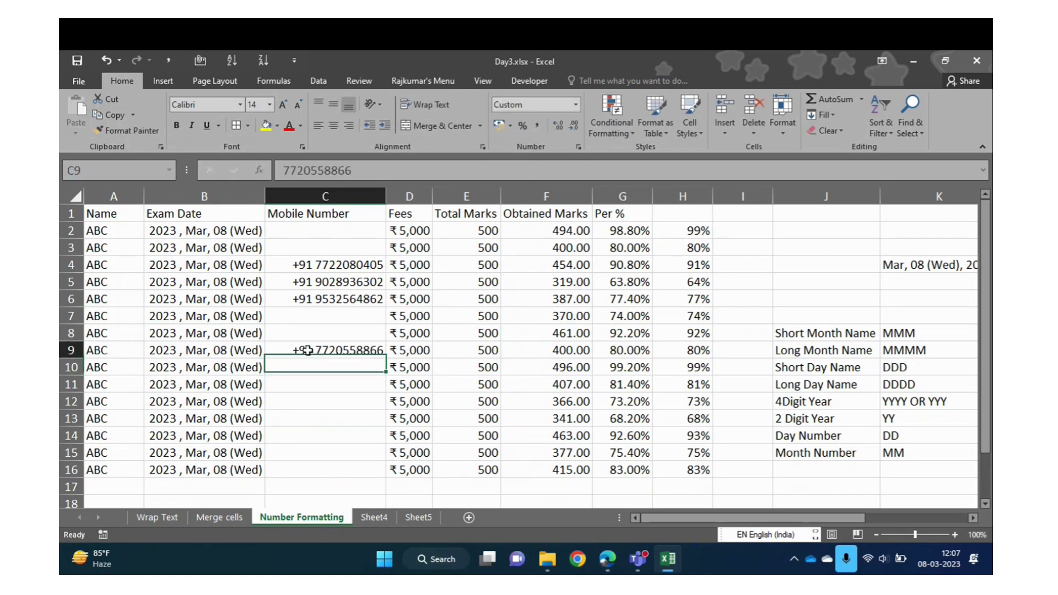
pyautogui.click(346, 384)
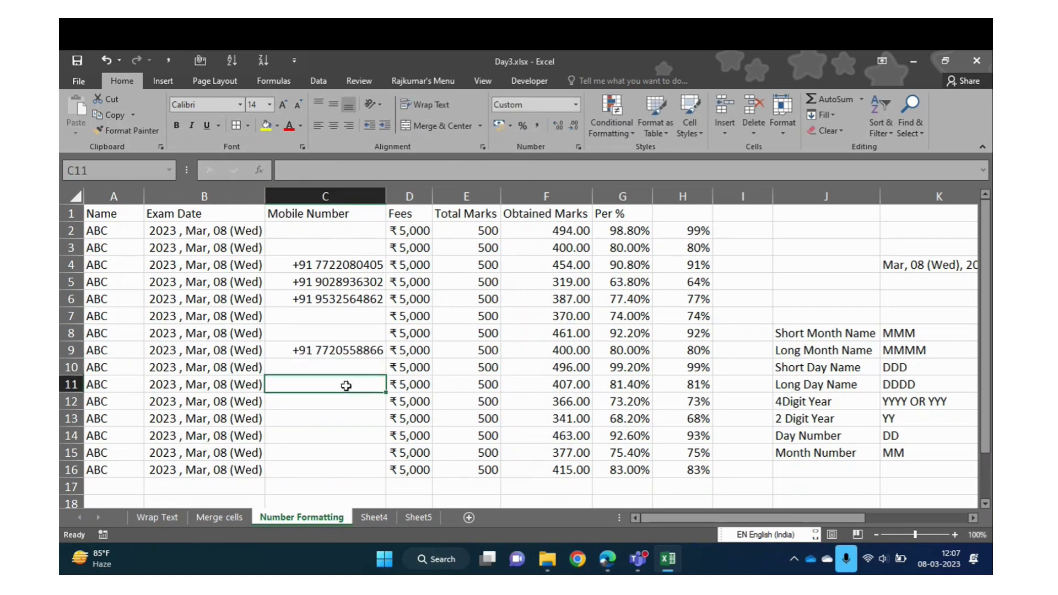
pyautogui.press('Up')
pyautogui.press('Up')
pyautogui.press('Up')
pyautogui.press('Up')
pyautogui.press('Up')
pyautogui.press('Up')
pyautogui.press('Up')
pyautogui.press('Up')
pyautogui.press('Up')
pyautogui.press('Up')
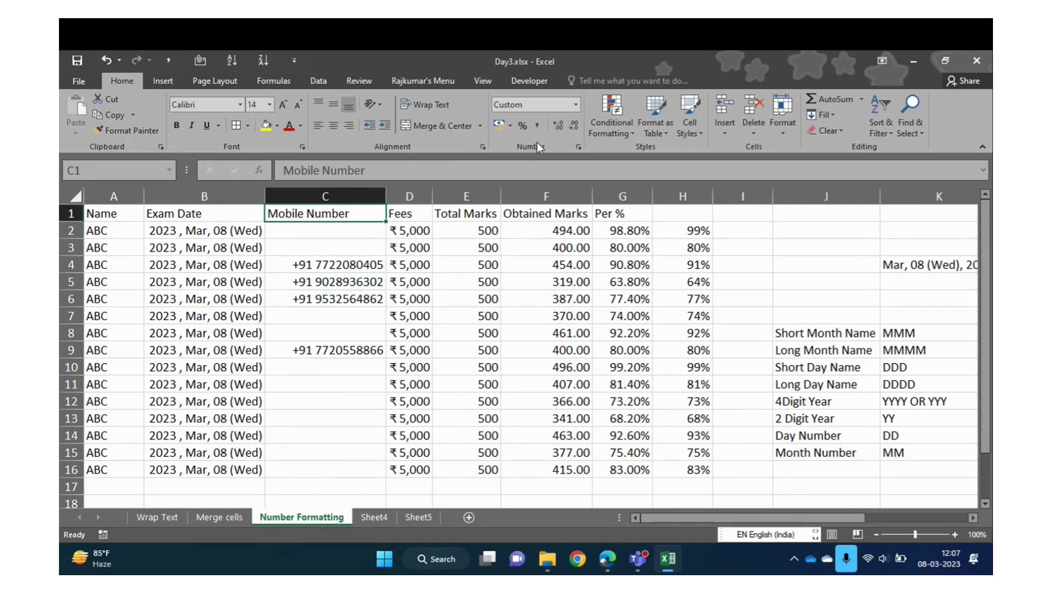
# Inspect the format settings without changing them and reselect the Mobile Number column
pyautogui.click(573, 106)
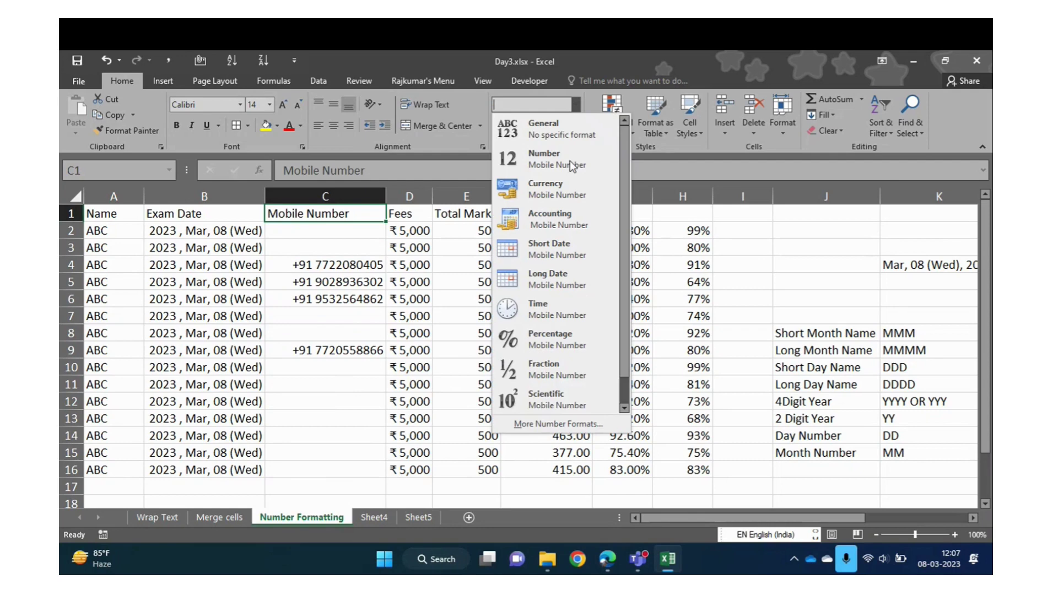
pyautogui.click(541, 422)
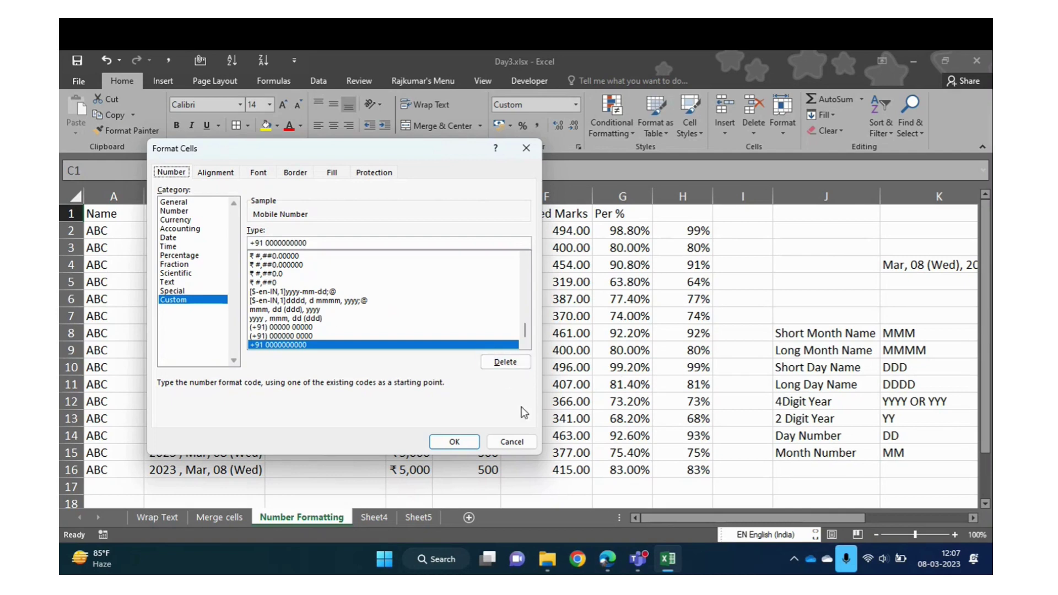
pyautogui.click(519, 443)
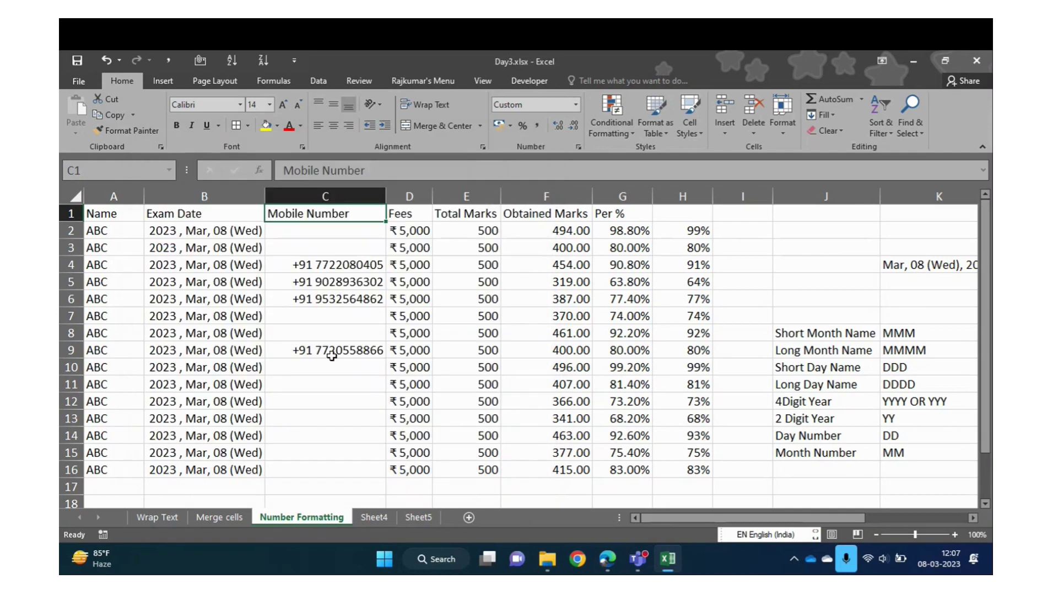
pyautogui.click(334, 279)
pyautogui.hotkey('ctrl', 'space')
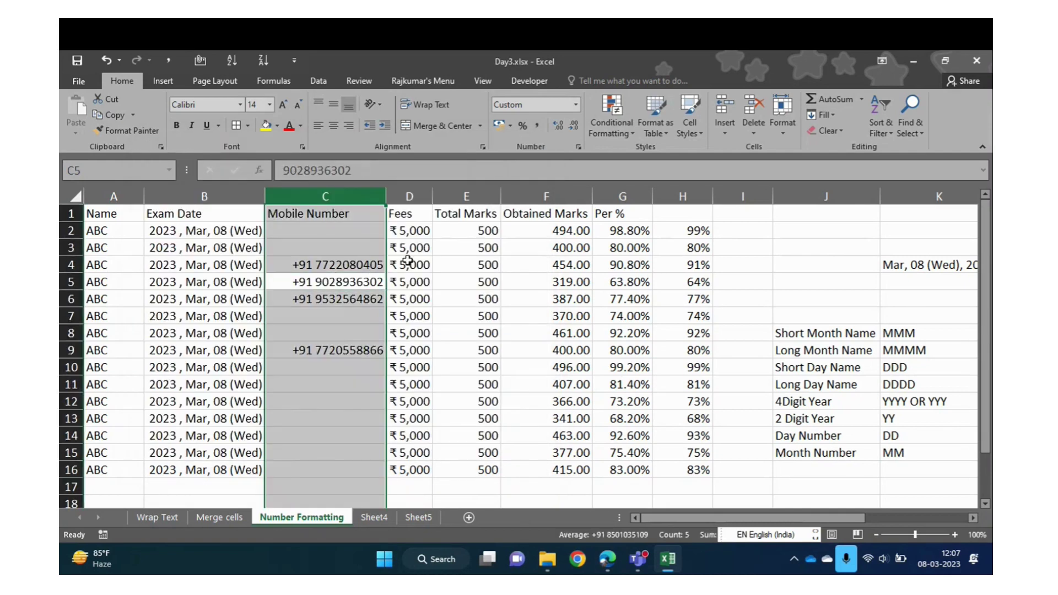
pyautogui.click(407, 261)
pyautogui.hotkey('ctrl', 'space')
# Enter the test value 1000000 in cell M2
pyautogui.press('Right')
pyautogui.press('Right')
pyautogui.press('Right')
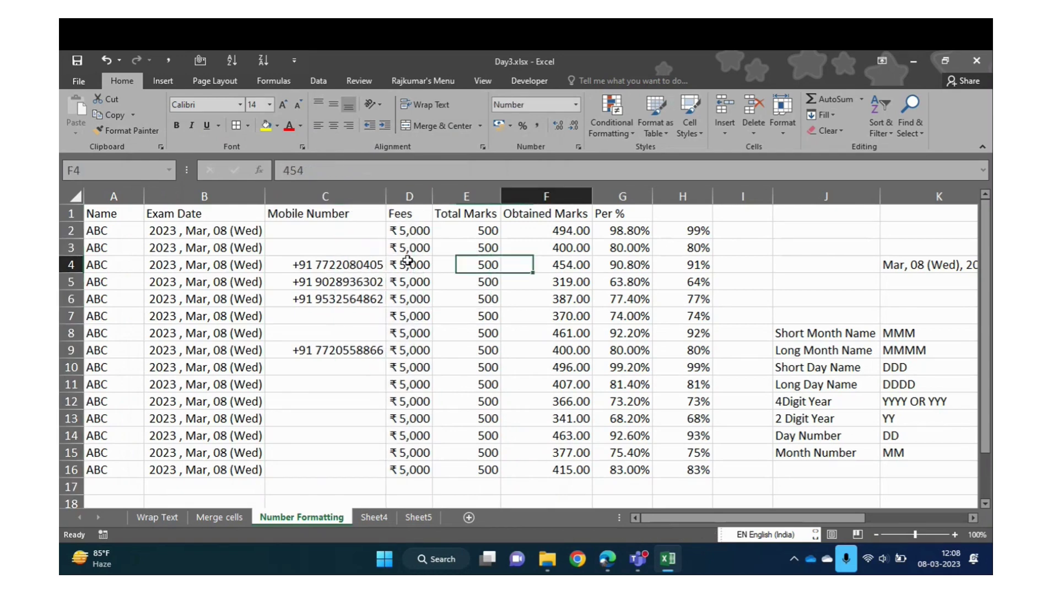
pyautogui.hotkey('ctrl', 'space')
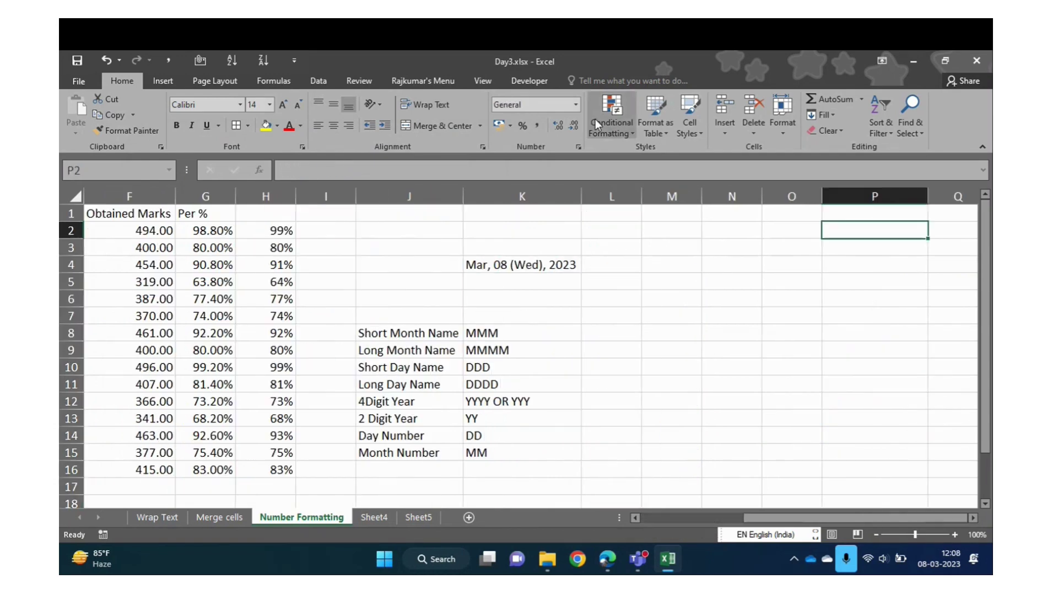
pyautogui.click(628, 252)
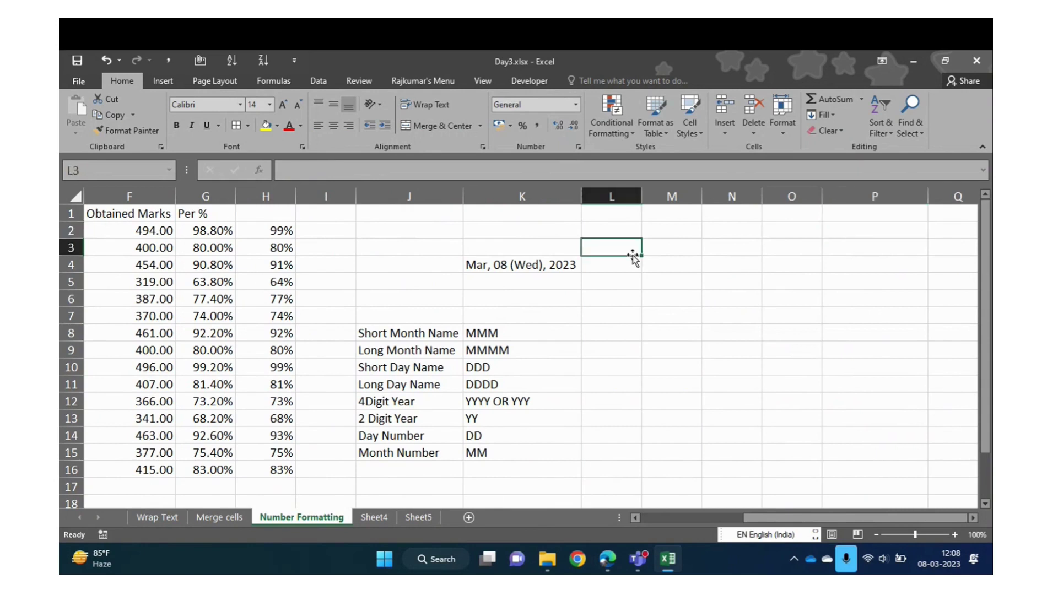
pyautogui.press('Up')
pyautogui.press('Down')
pyautogui.press('Right')
pyautogui.press('Up')
pyautogui.press('Up')
pyautogui.press('Down')
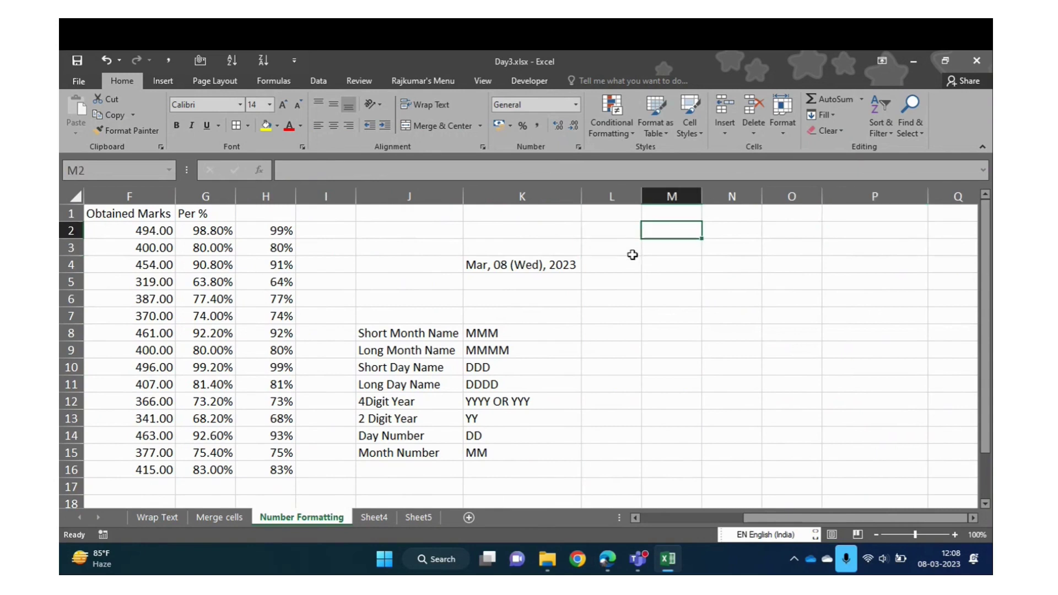
pyautogui.write('1000000')
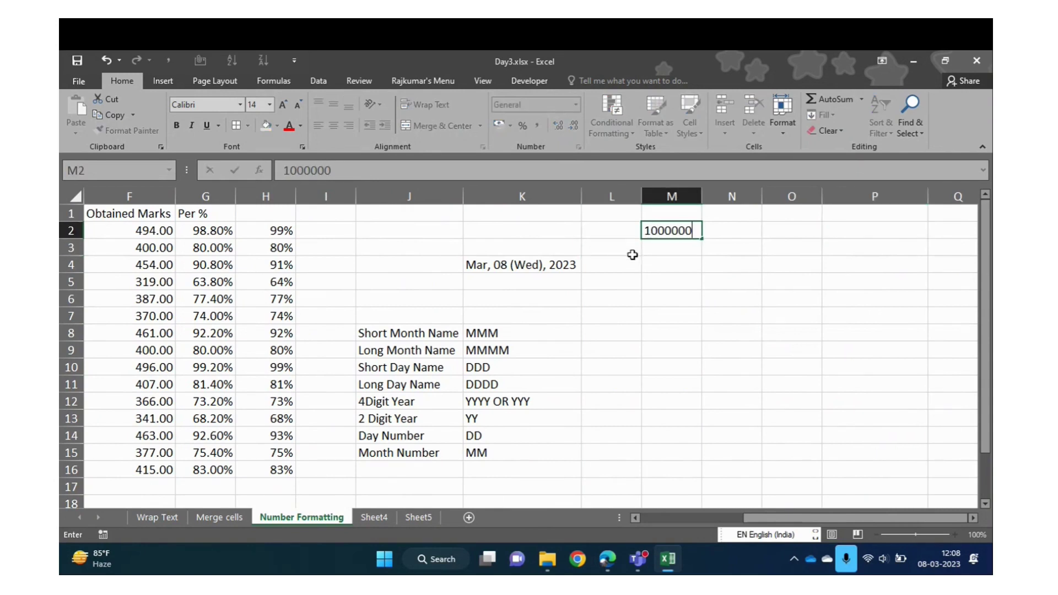
pyautogui.press('Return')
# Apply Comma Style so M2 displays 10,00,000.00
pyautogui.press('Up')
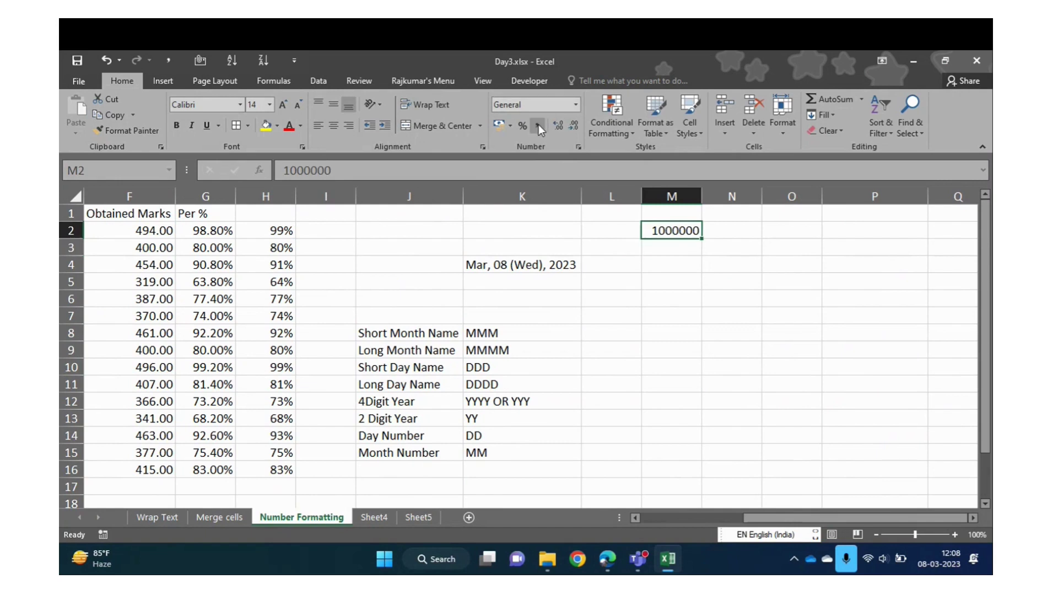
pyautogui.click(538, 128)
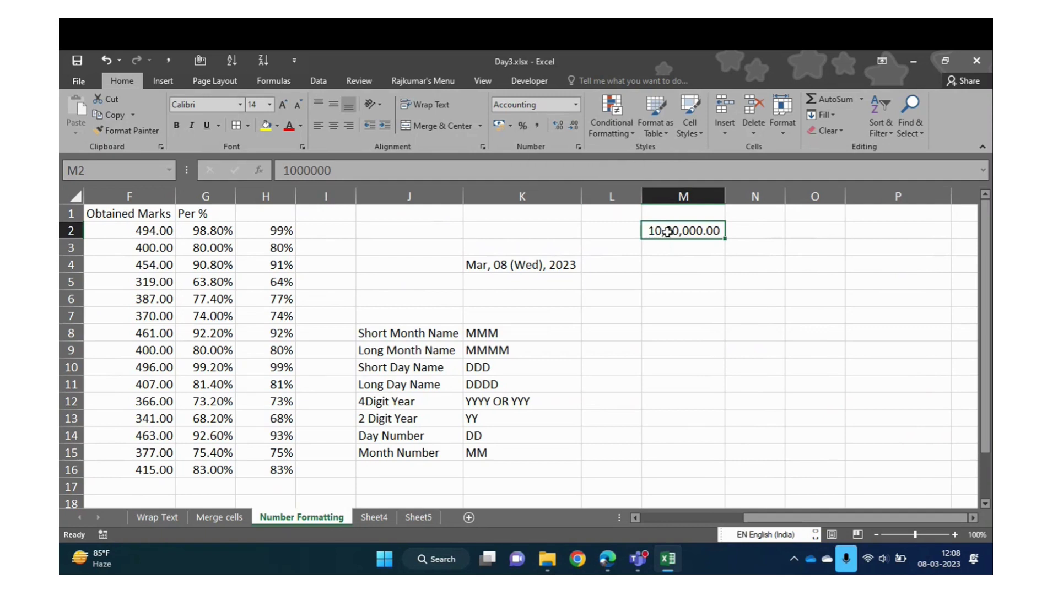
pyautogui.click(577, 104)
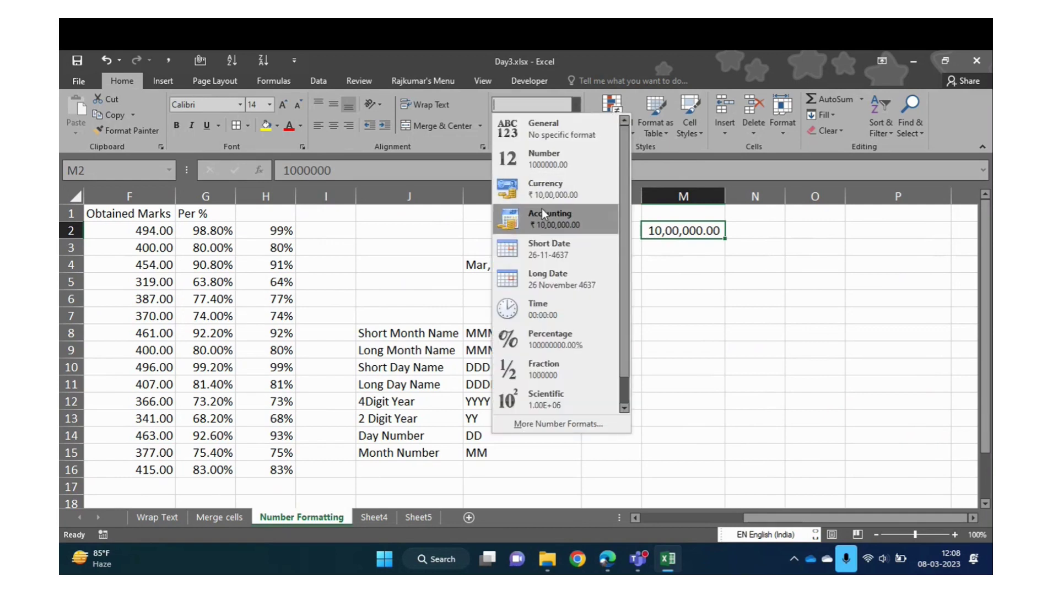
pyautogui.click(675, 231)
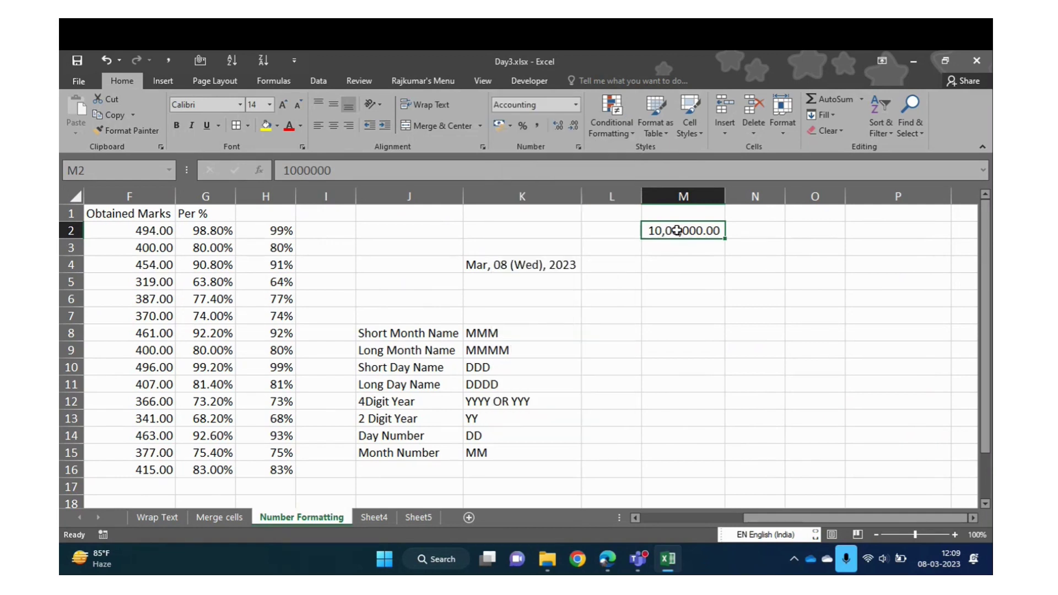
# Try rupee accounting format on M2, then switch it to pound (English UK)
pyautogui.click(510, 125)
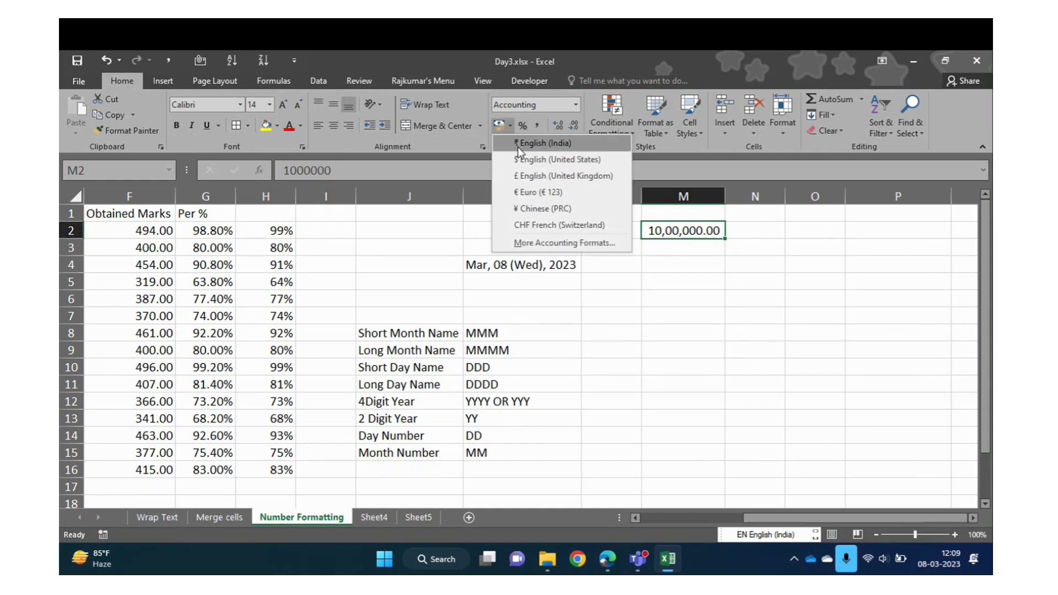
pyautogui.click(517, 146)
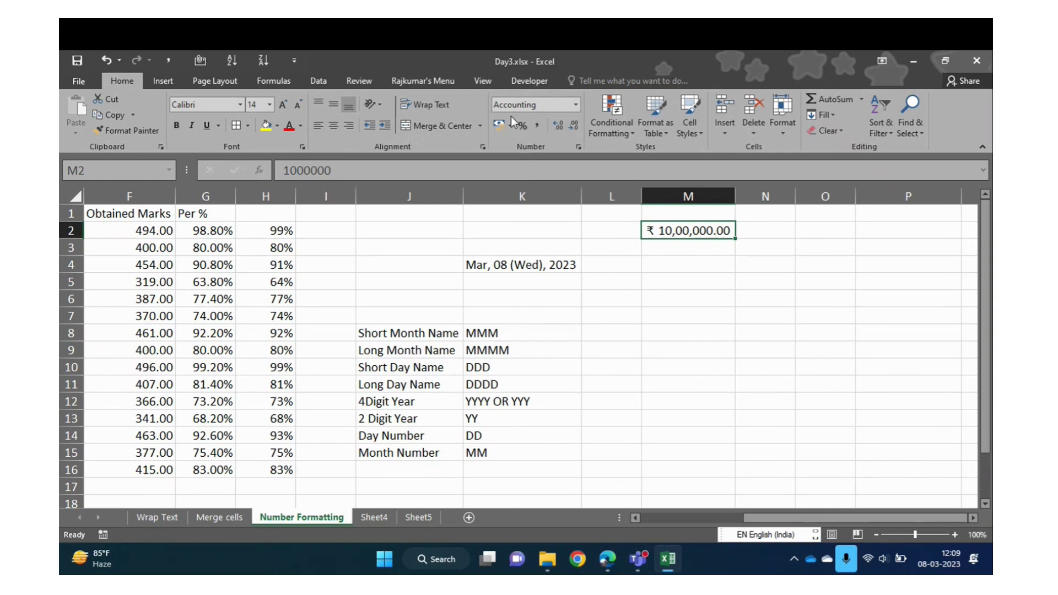
pyautogui.click(512, 125)
pyautogui.doubleClick(520, 174)
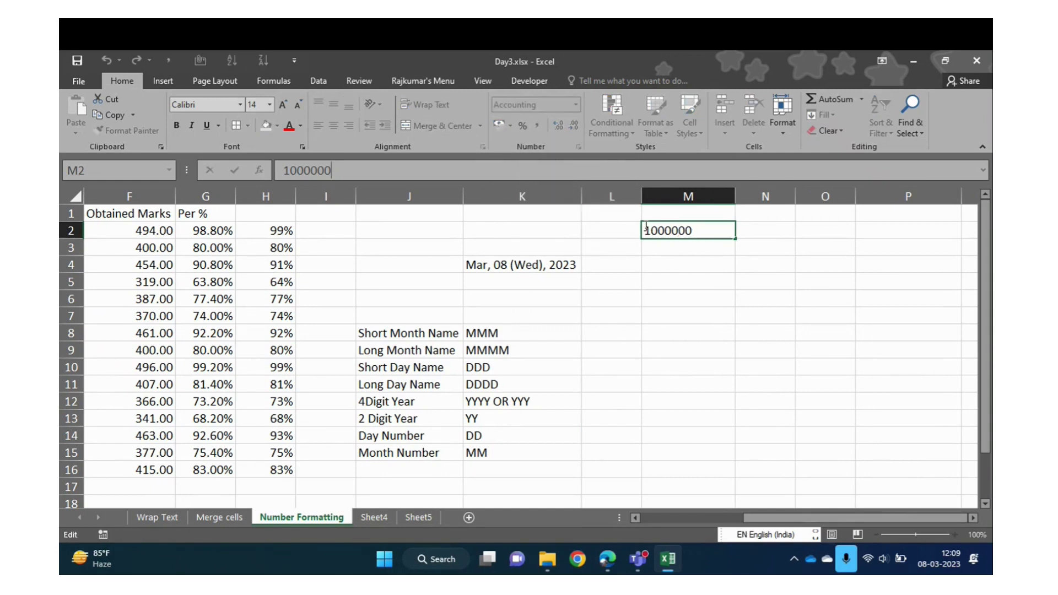
pyautogui.press('Escape')
pyautogui.click(510, 124)
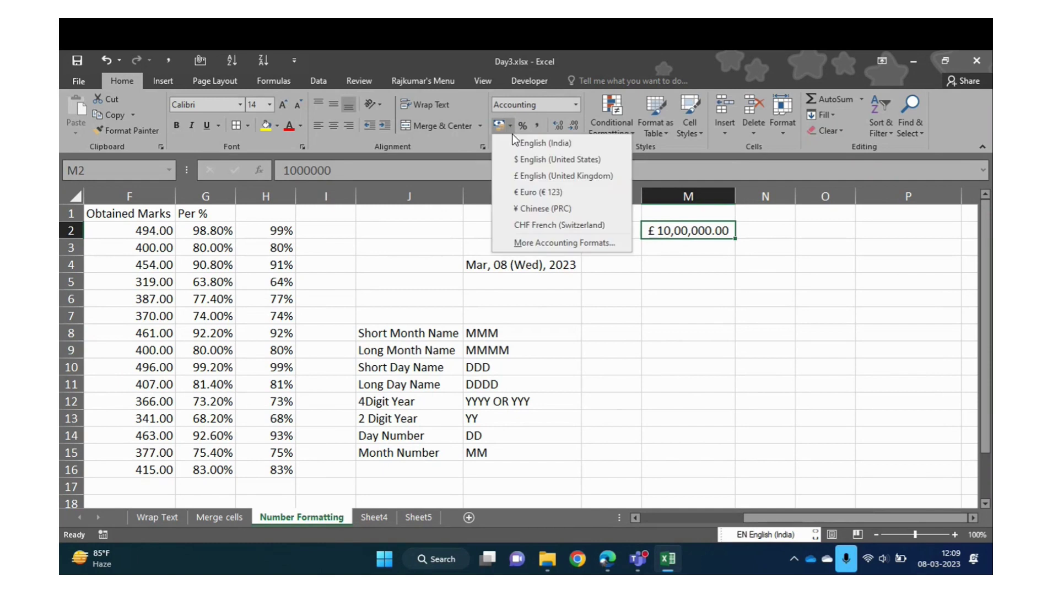
pyautogui.click(544, 174)
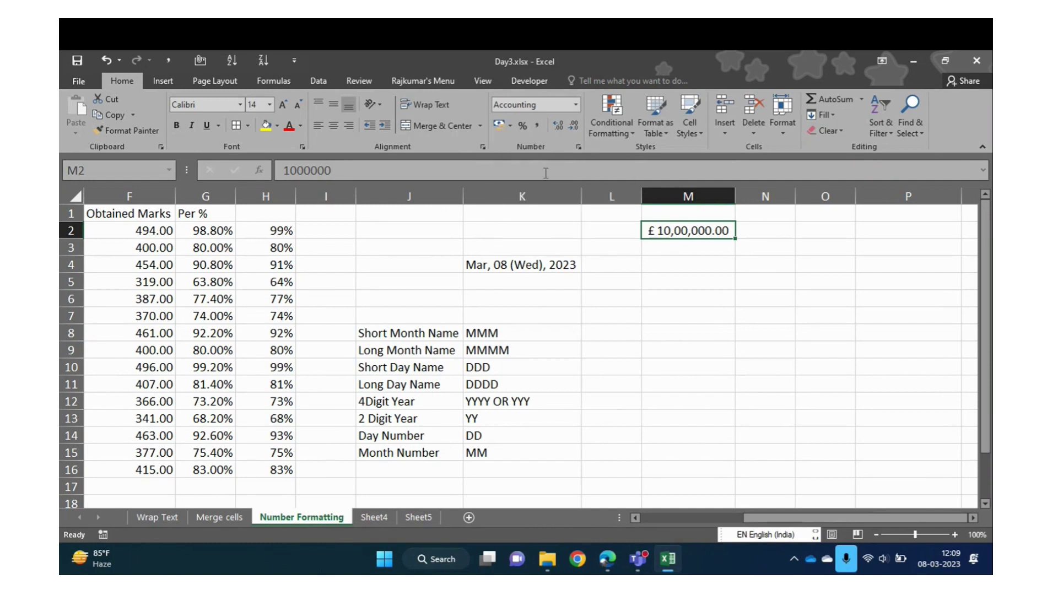
pyautogui.click(682, 264)
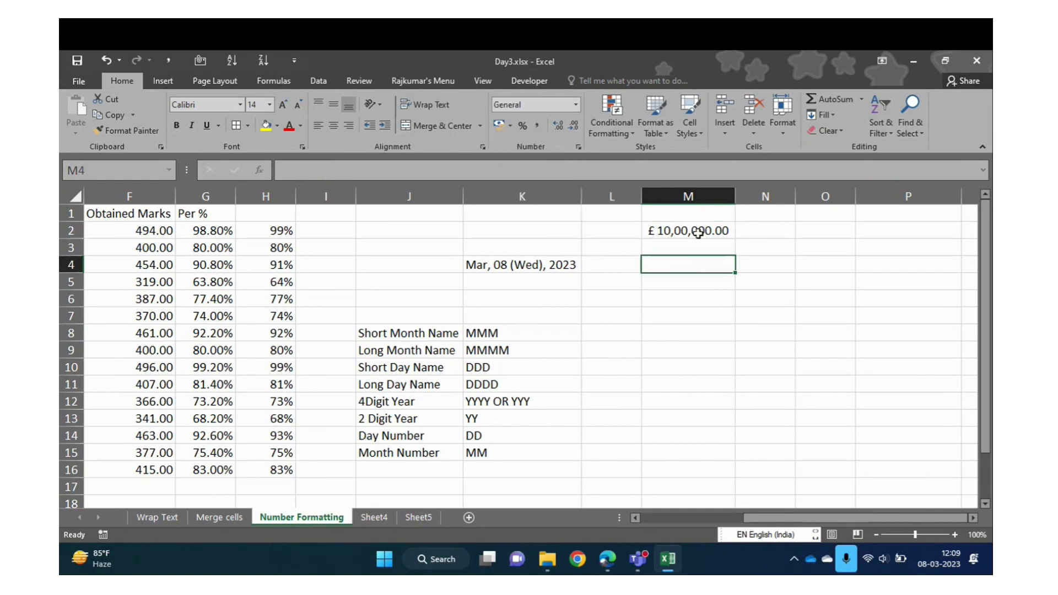
pyautogui.click(695, 233)
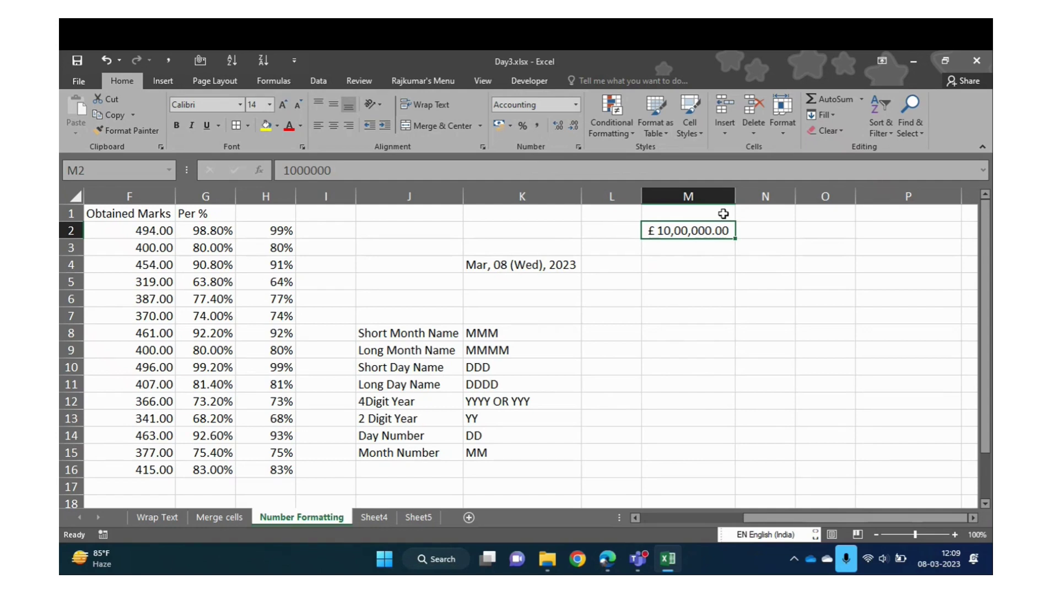
pyautogui.click(435, 171)
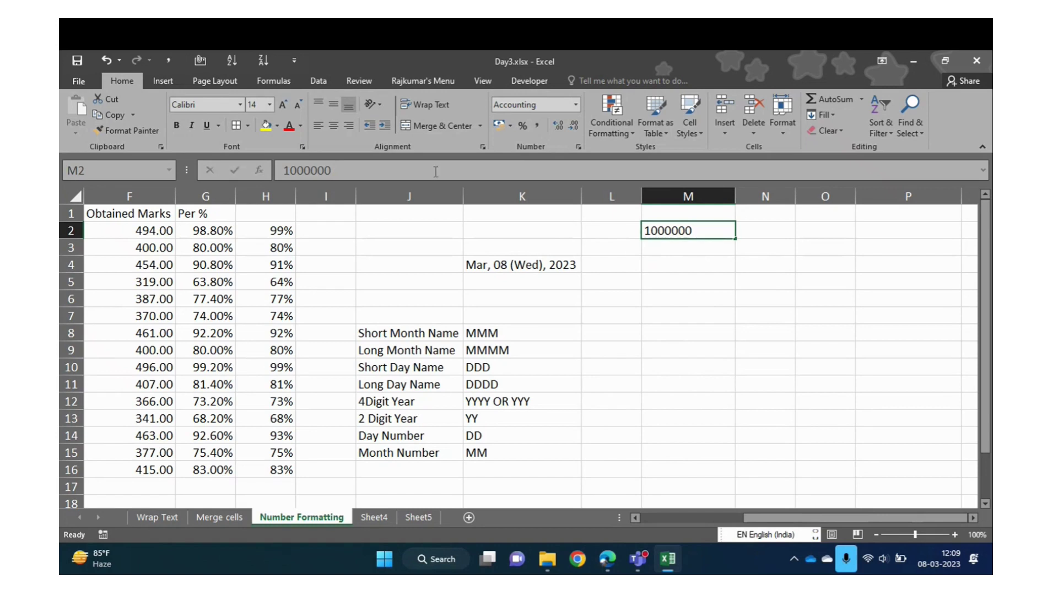
pyautogui.write('00')
pyautogui.press('Return')
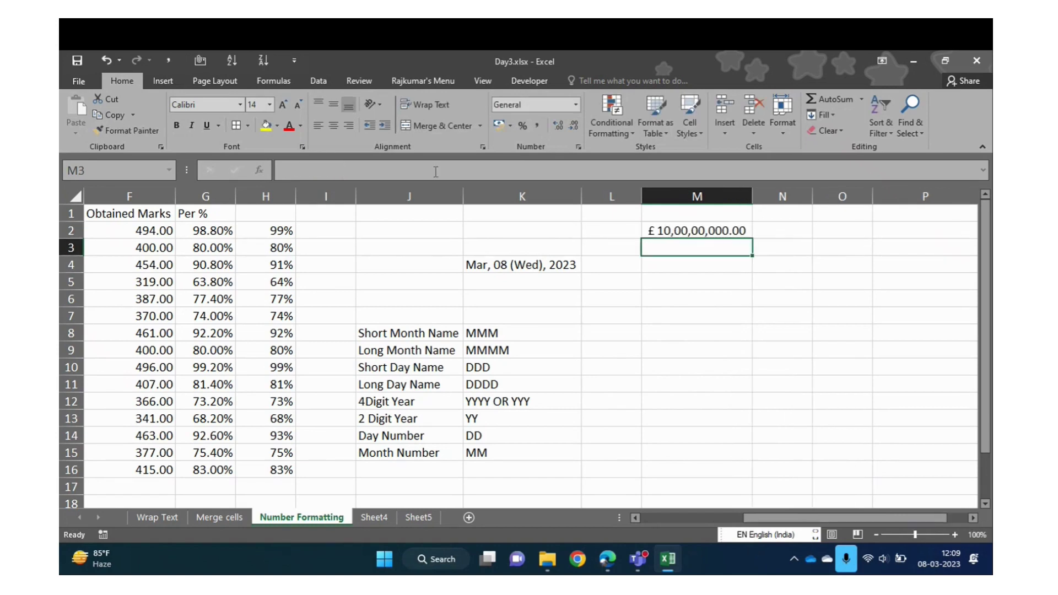
pyautogui.click(668, 230)
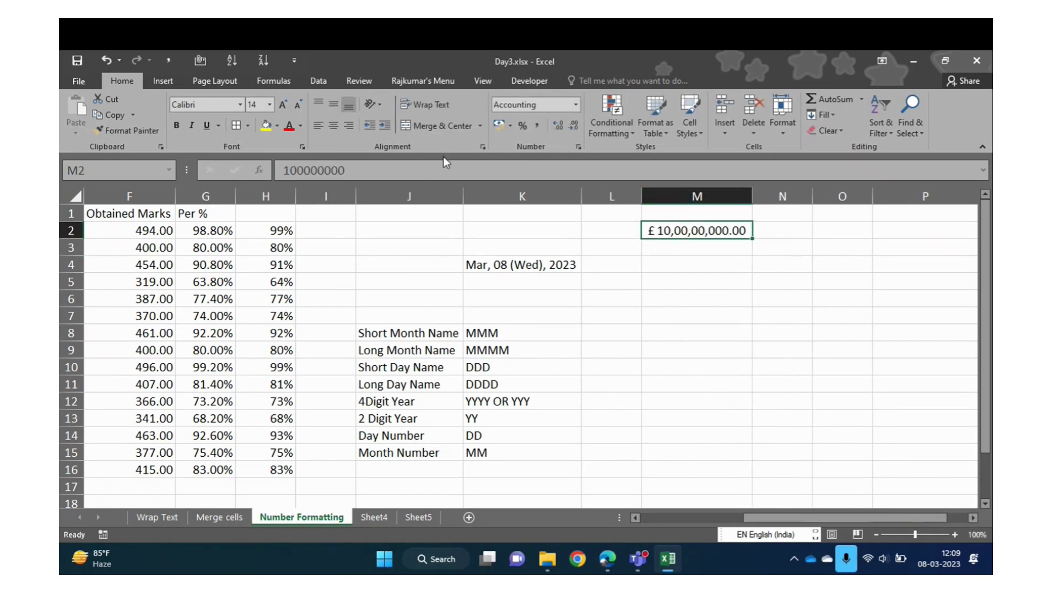
pyautogui.click(422, 169)
pyautogui.write('000')
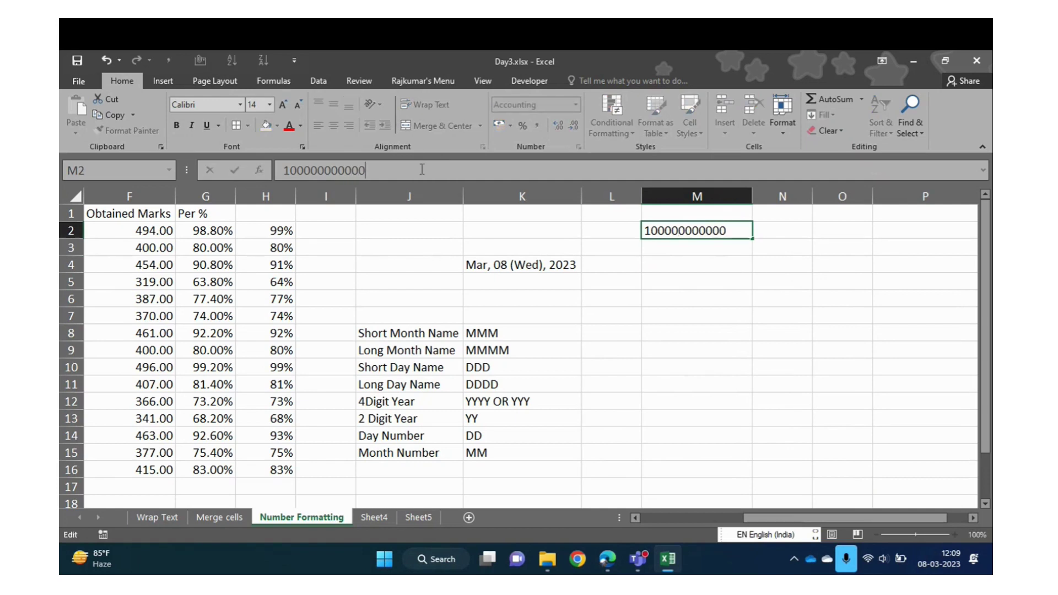
pyautogui.press('Return')
pyautogui.press('Up')
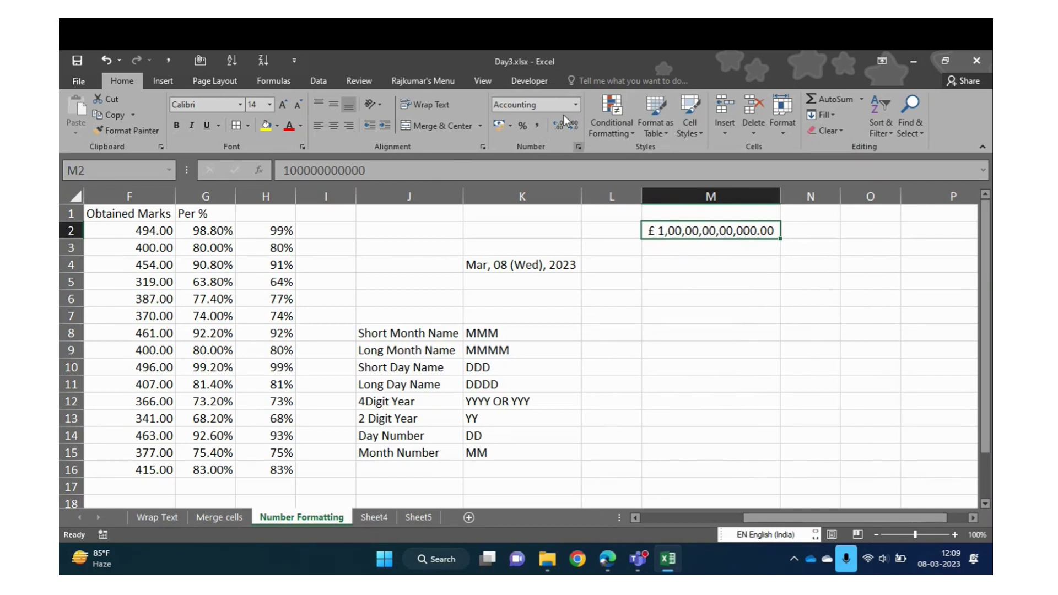
pyautogui.click(512, 126)
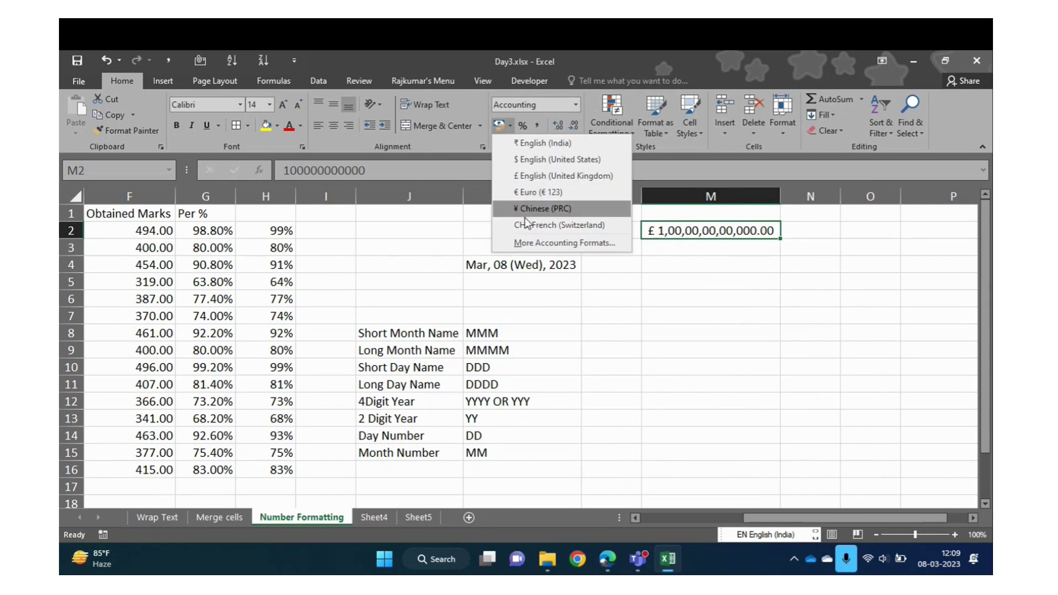
# Set M2's accounting symbol to None so it shows 1,00,00,00,00,000.00
pyautogui.click(536, 244)
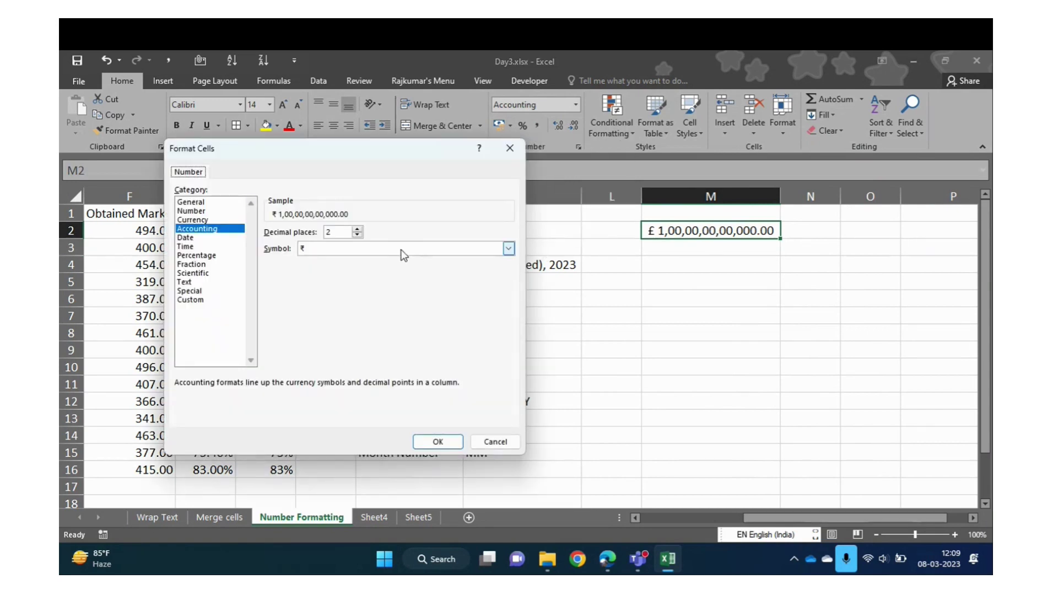
pyautogui.click(380, 250)
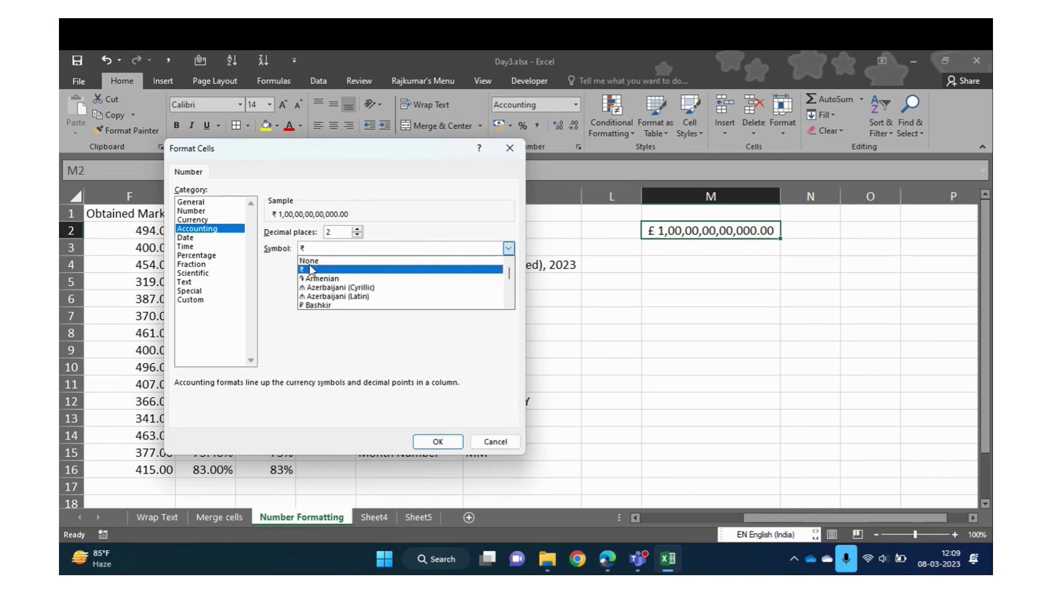
pyautogui.click(309, 261)
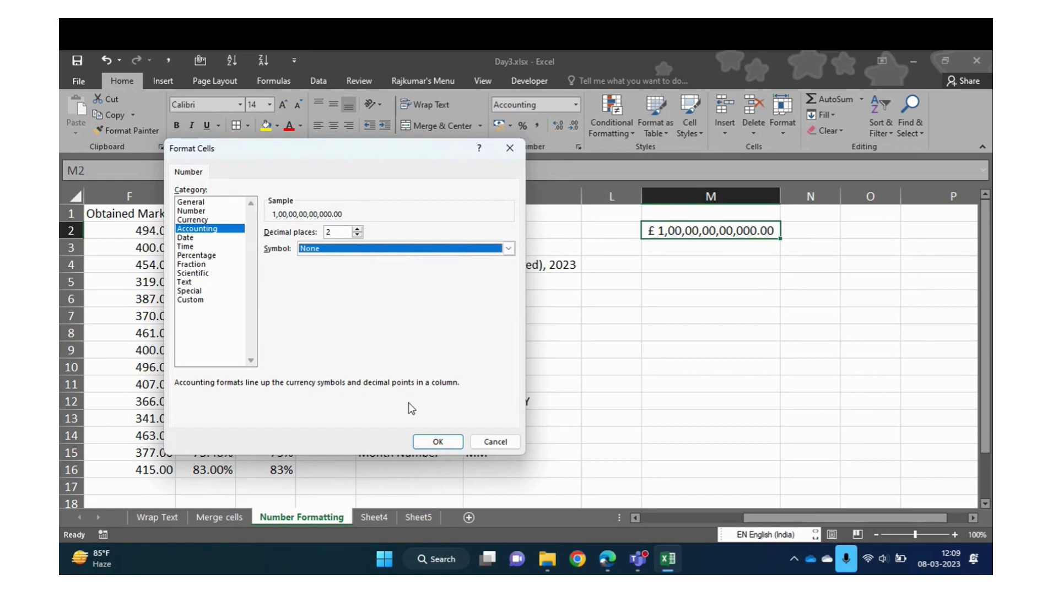
pyautogui.click(432, 442)
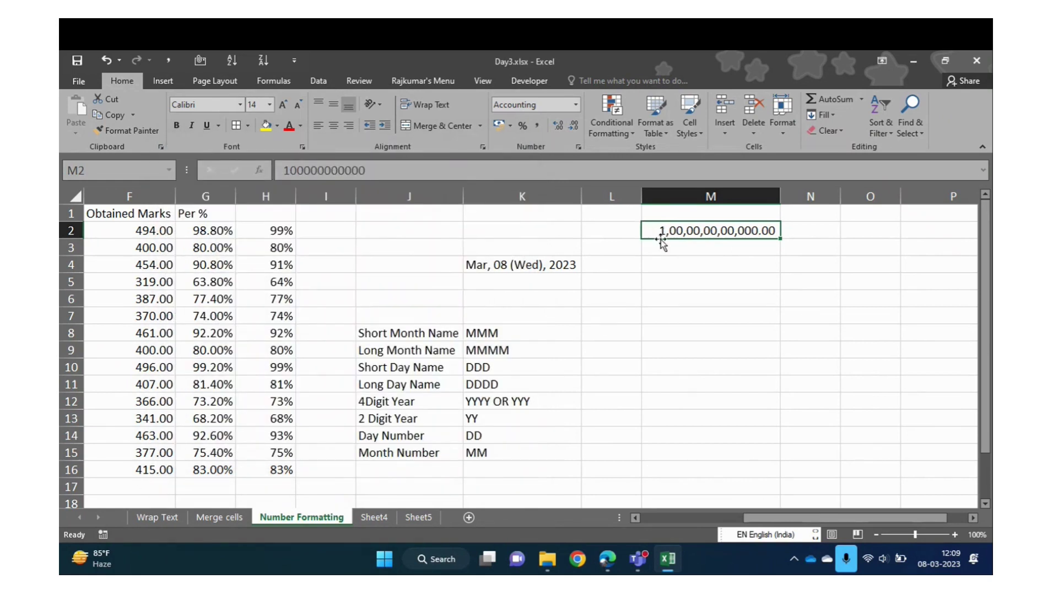
pyautogui.click(614, 297)
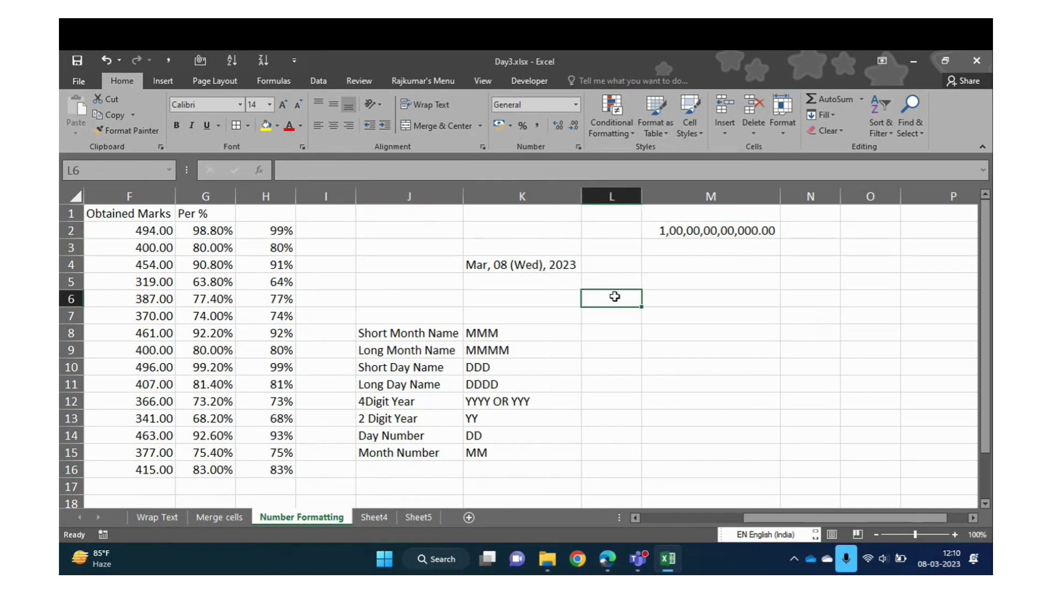
pyautogui.hotkey('ctrl', 'Up')
pyautogui.press('Left')
pyautogui.press('Left')
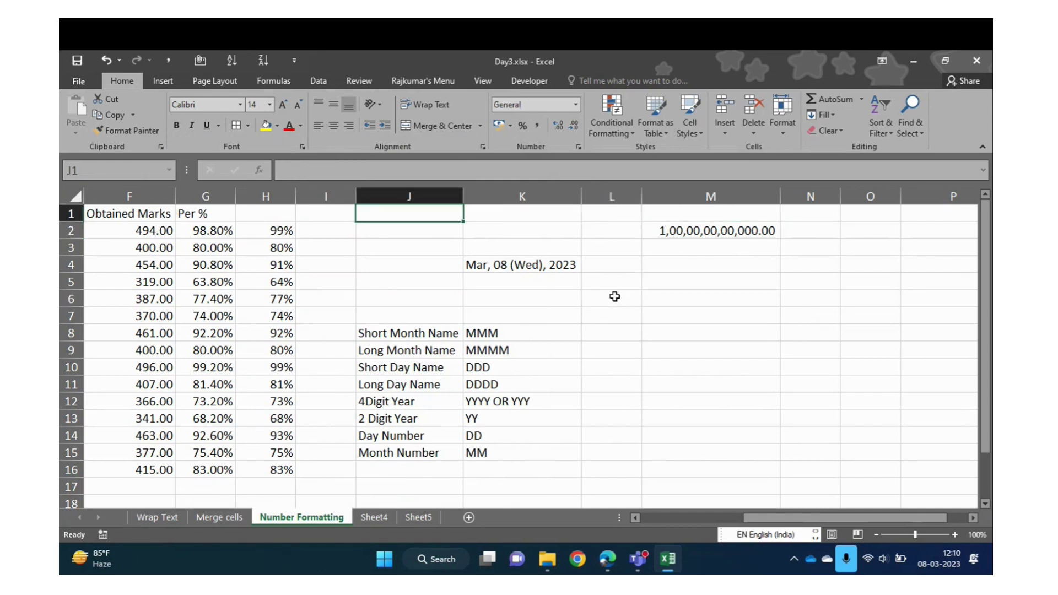